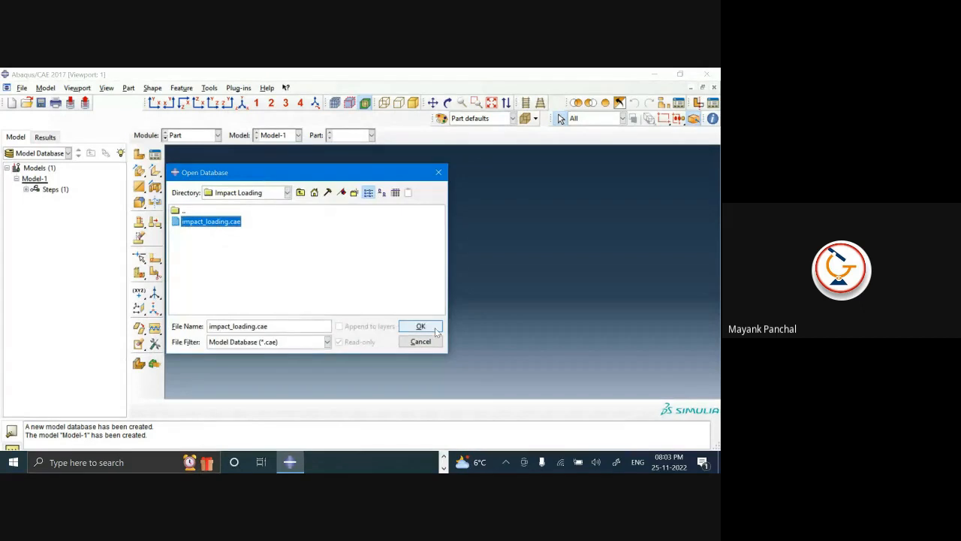
- Open the model database impact_loading.cae from the Impact Loading folder
{"action": "left_click", "coordinate": [421, 326]}
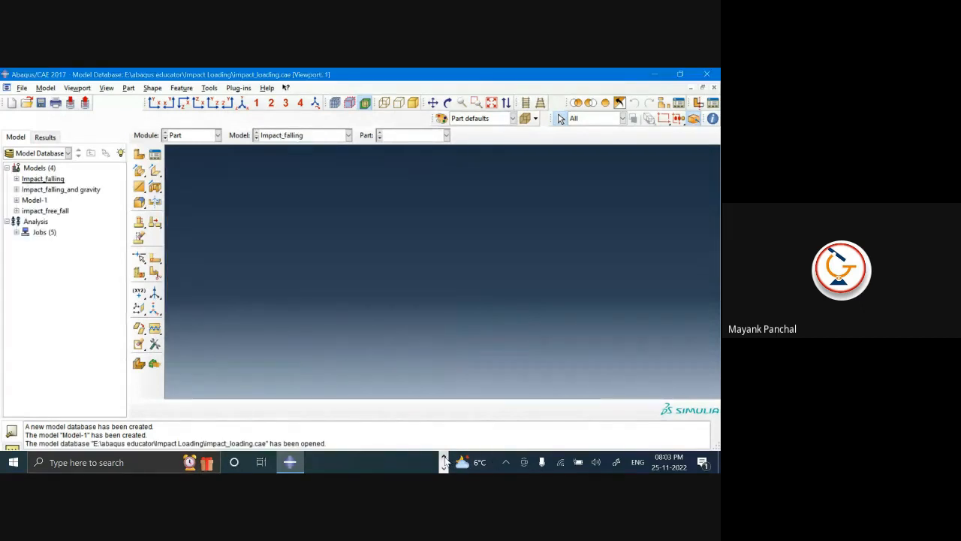
- Switch to the Chrome browser and read the Abaqus documentation note on applying gravity loads to individual point masses
{"action": "left_click", "coordinate": [333, 461]}
{"action": "left_click", "coordinate": [326, 408]}
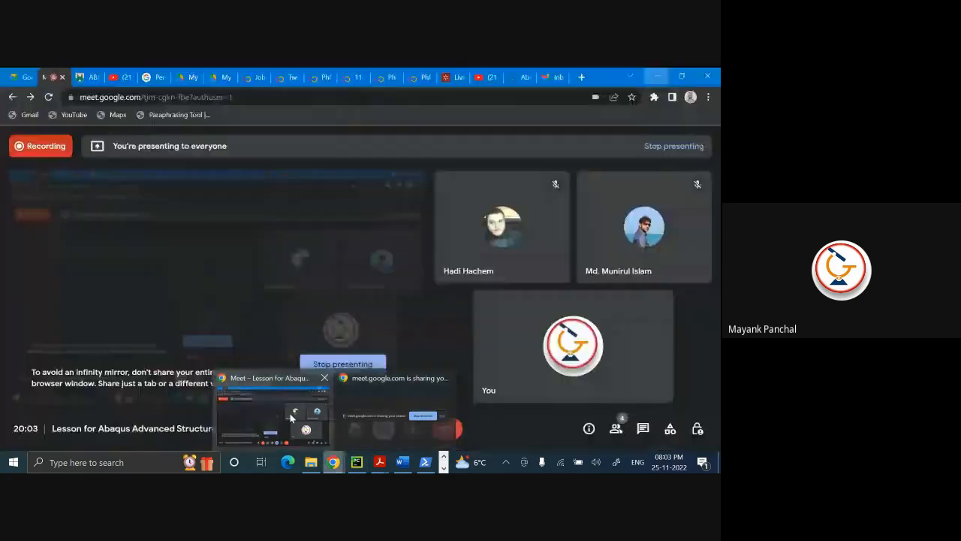
{"action": "left_click", "coordinate": [515, 75]}
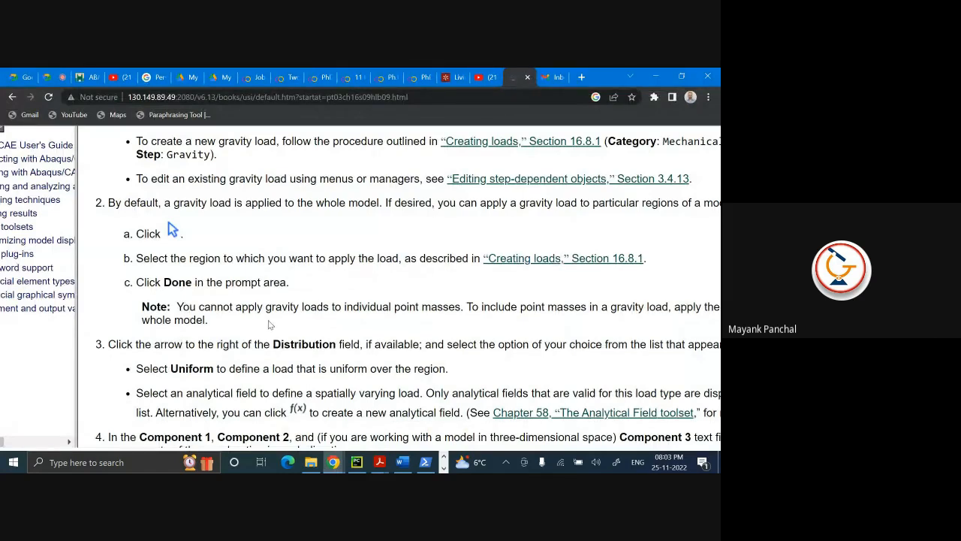
{"action": "left_click_drag", "start_coordinate": [181, 307], "coordinate": [460, 308]}
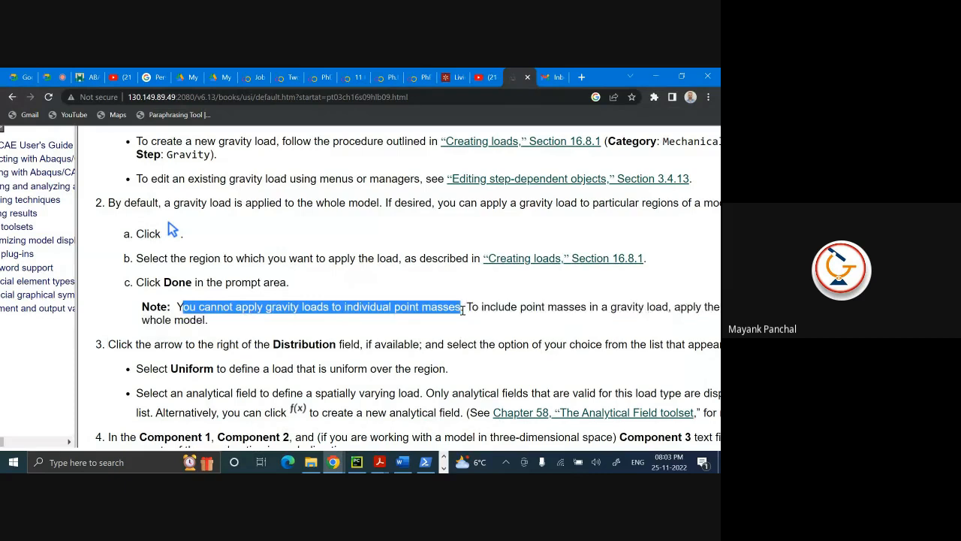
{"action": "left_click", "coordinate": [460, 307]}
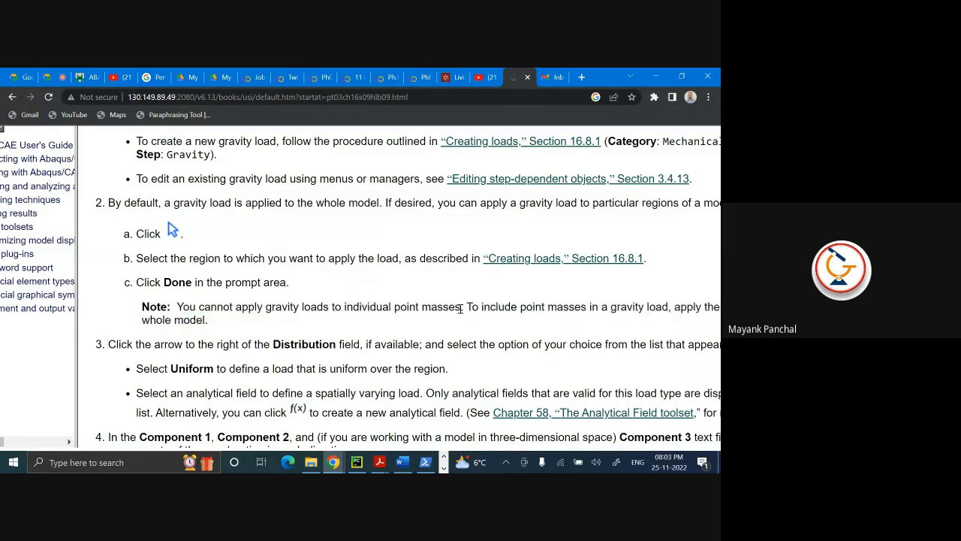
{"action": "left_click_drag", "start_coordinate": [203, 321], "coordinate": [640, 326]}
{"action": "left_click", "coordinate": [196, 303]}
{"action": "left_click", "coordinate": [511, 340]}
- Switch back to Abaqus/CAE and make impact_free_fall the current model
{"action": "left_click", "coordinate": [430, 469]}
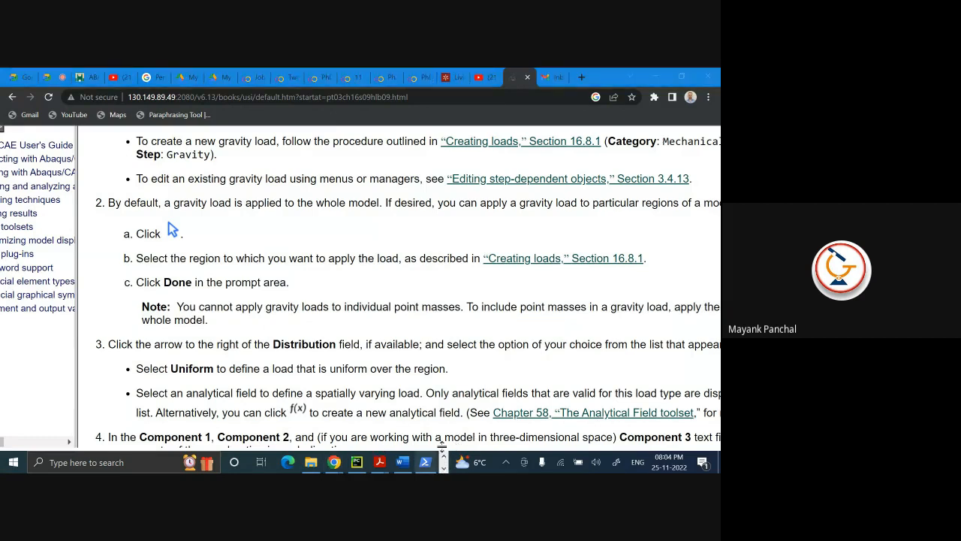
{"action": "mouse_move", "coordinate": [456, 449]}
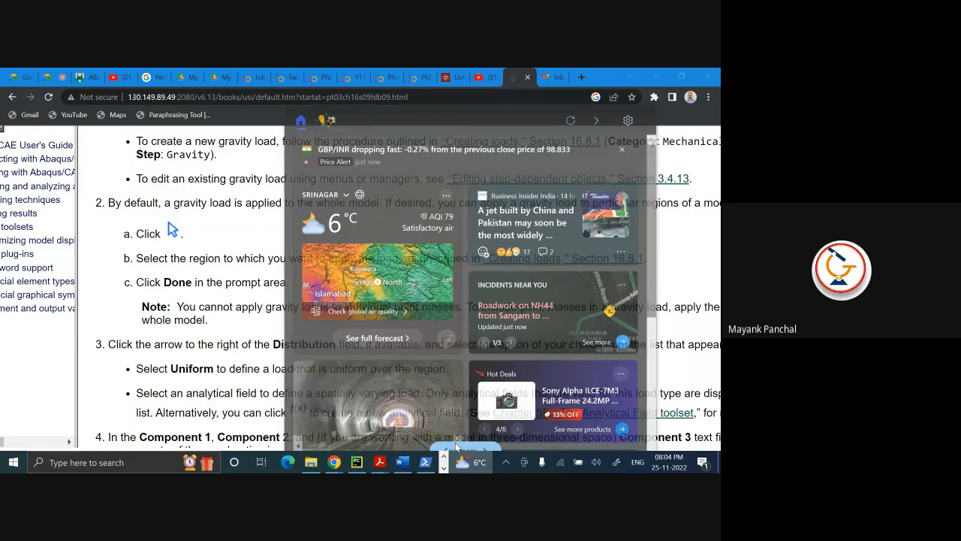
{"action": "left_click", "coordinate": [425, 461]}
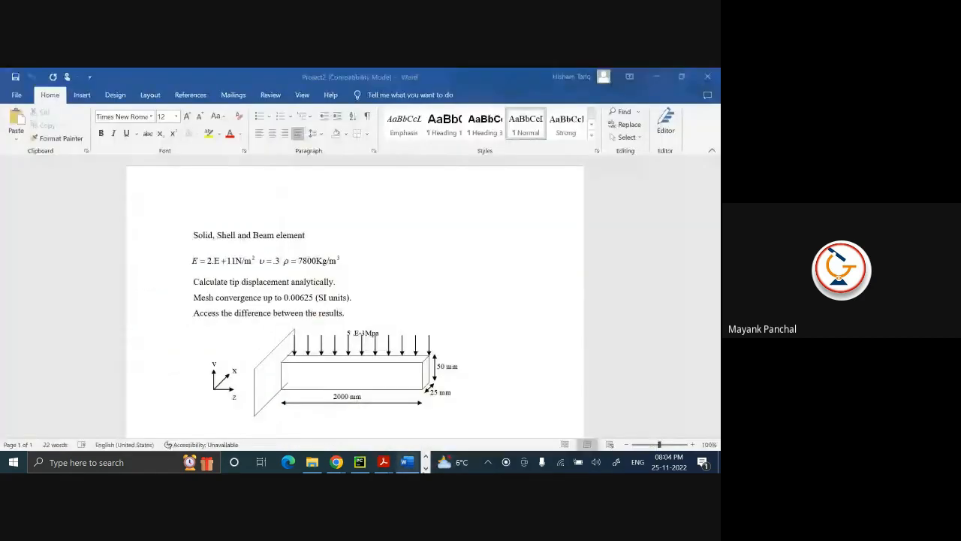
{"action": "left_click", "coordinate": [322, 464]}
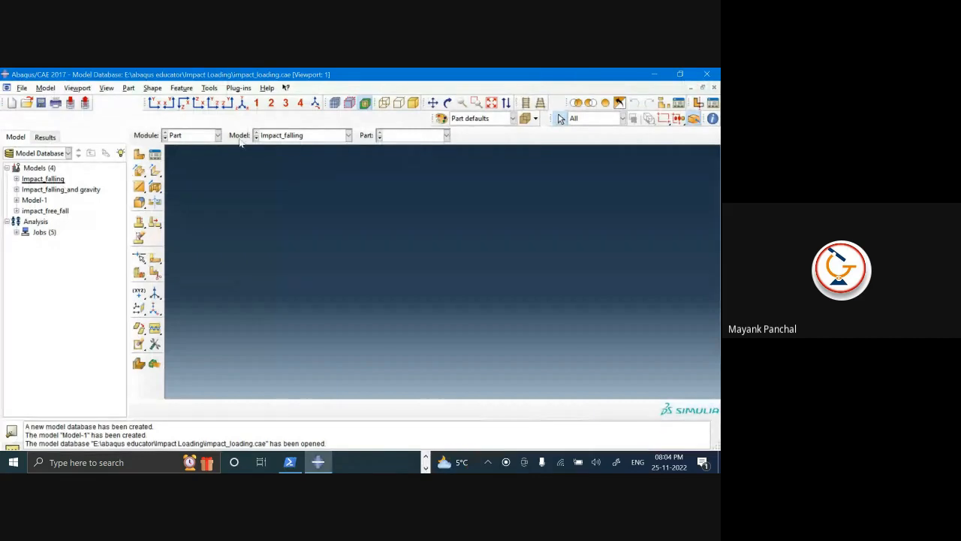
{"action": "left_click", "coordinate": [268, 137]}
{"action": "left_click", "coordinate": [305, 180]}
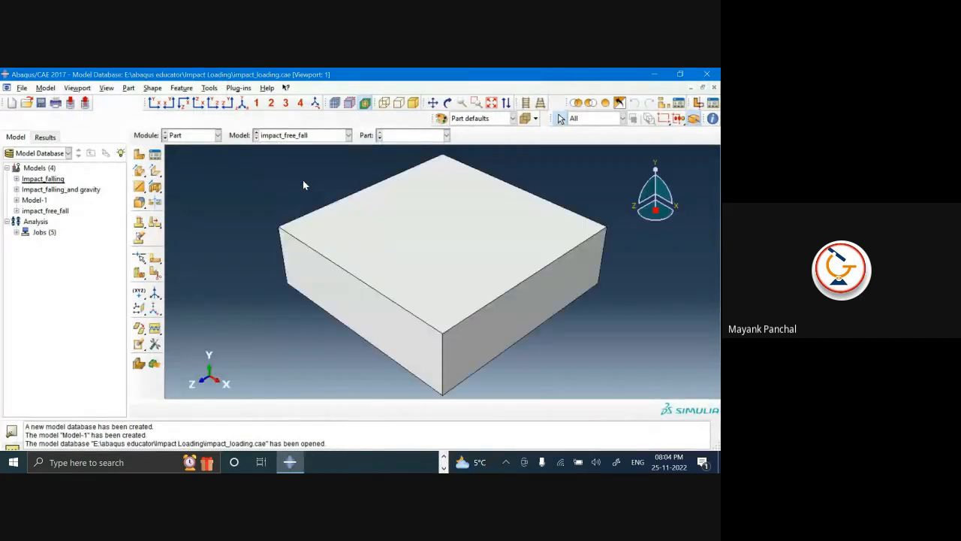
- Examine the assembly of the impact_free_fall model and review its list of analysis steps
{"action": "left_click", "coordinate": [194, 135]}
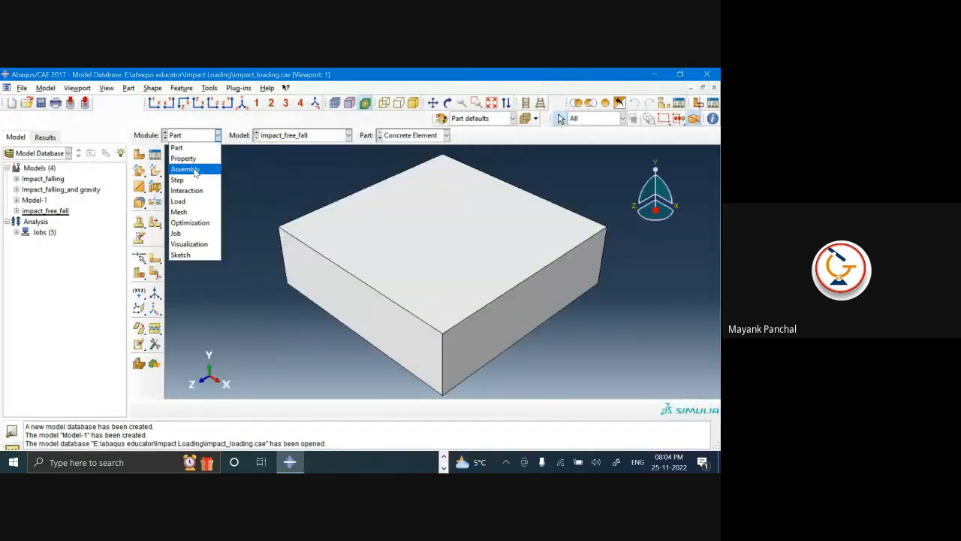
{"action": "left_click", "coordinate": [194, 170]}
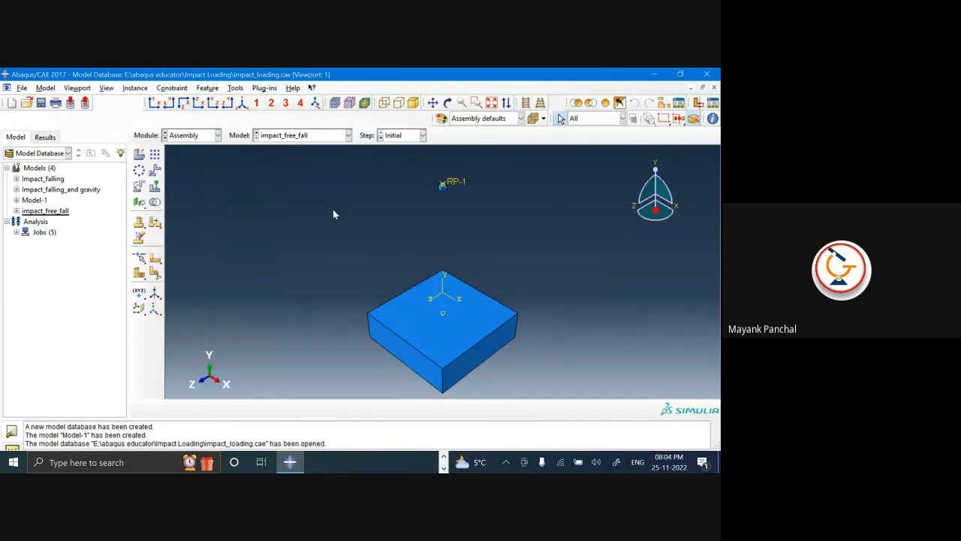
{"action": "left_click", "coordinate": [193, 135]}
{"action": "left_click", "coordinate": [194, 180]}
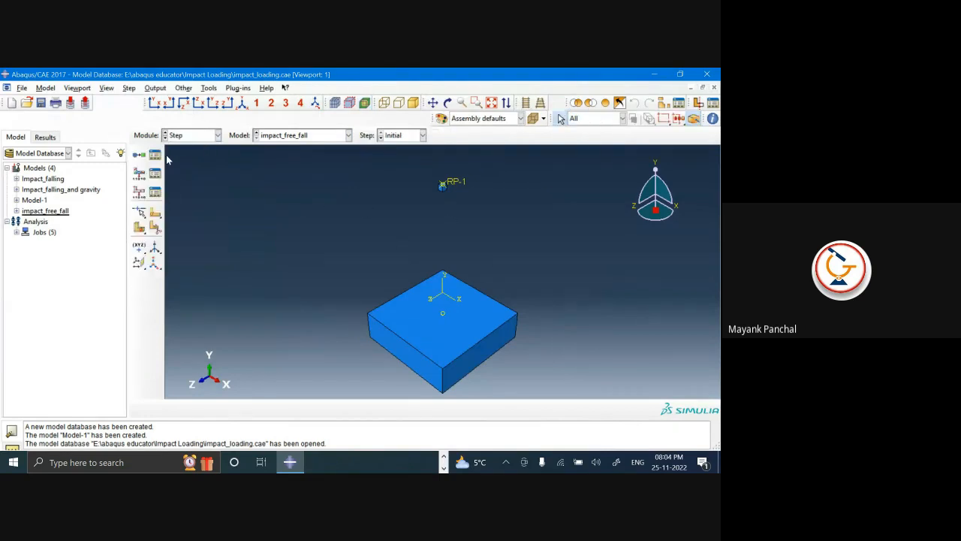
{"action": "left_click", "coordinate": [163, 154]}
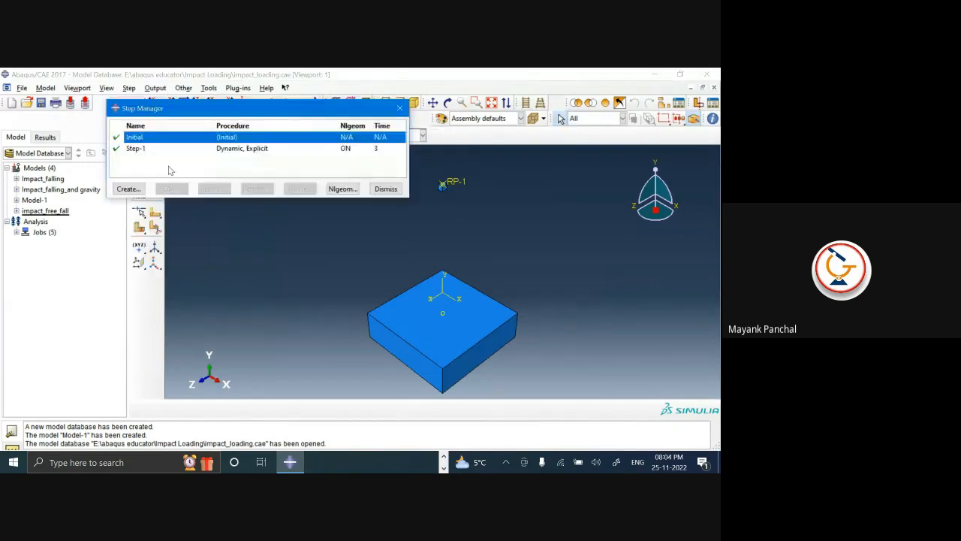
{"action": "left_click", "coordinate": [399, 109]}
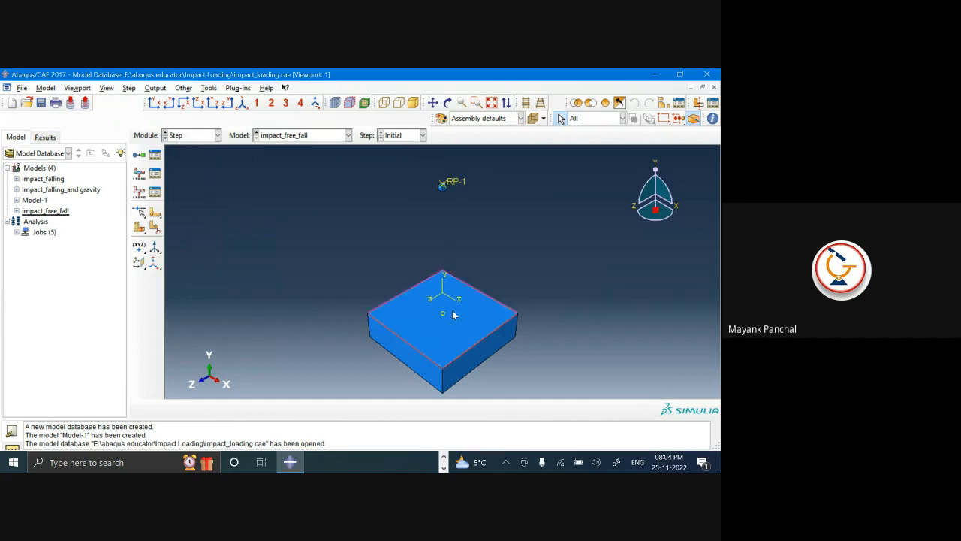
- Check the settings of the existing gravity load Load-1 and delete that load from the model
{"action": "left_click", "coordinate": [193, 136]}
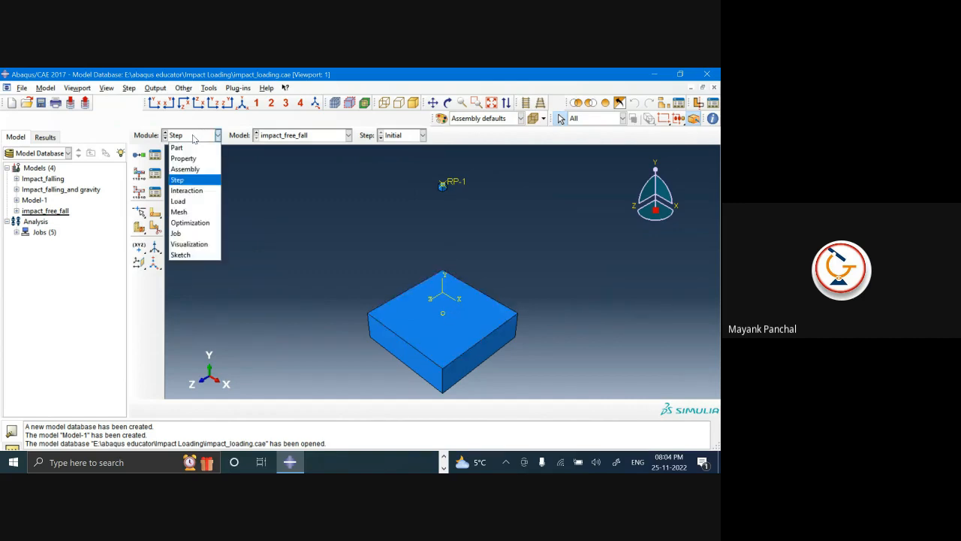
{"action": "left_click", "coordinate": [180, 201]}
{"action": "left_click", "coordinate": [155, 155]}
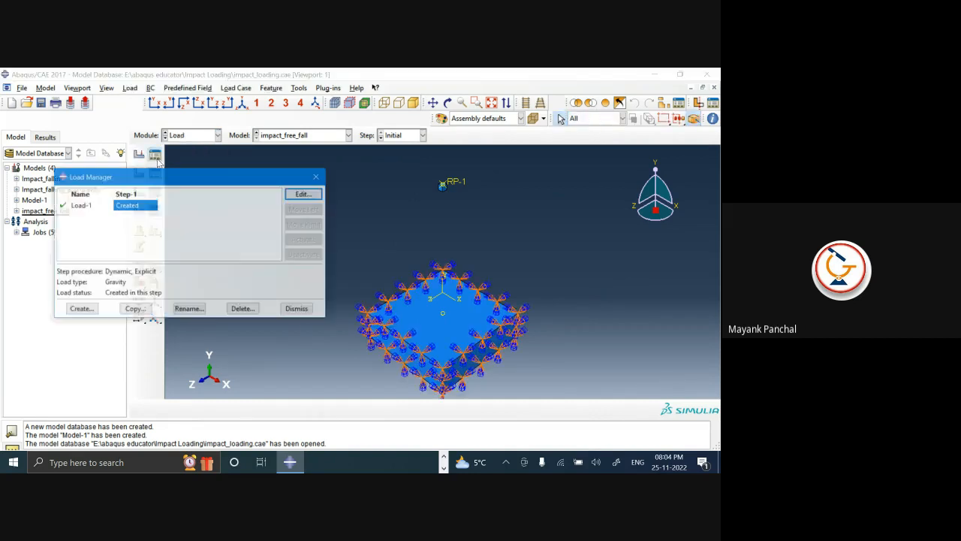
{"action": "left_click", "coordinate": [126, 205]}
{"action": "left_click", "coordinate": [304, 194]}
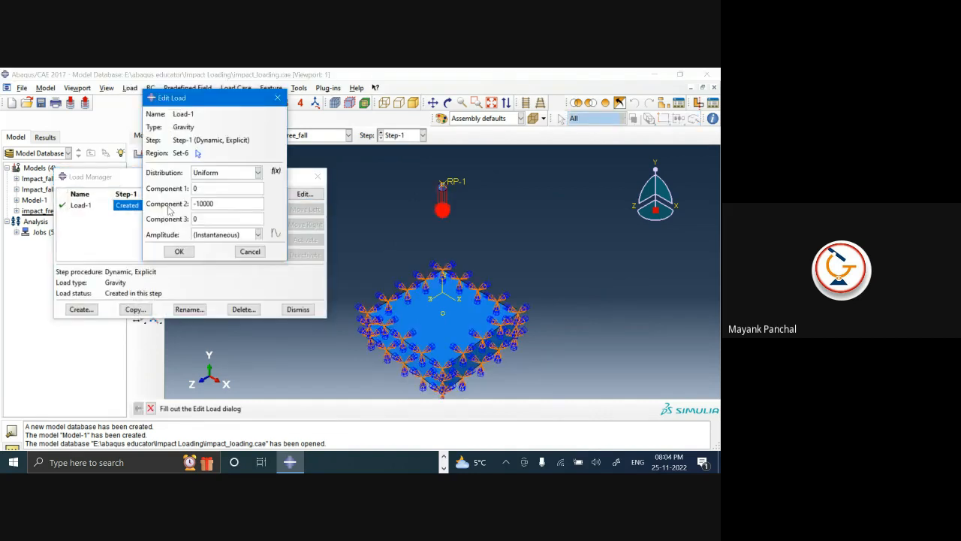
{"action": "left_click", "coordinate": [250, 251]}
{"action": "left_click", "coordinate": [242, 308]}
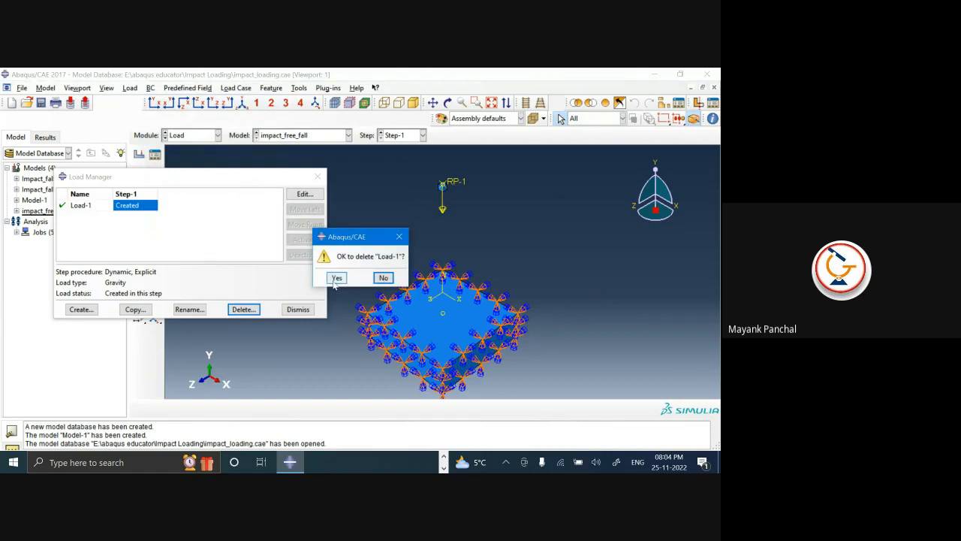
{"action": "left_click", "coordinate": [334, 277]}
- Create a uniform gravity load on the whole model in Step-1, acting in the negative Component 2 direction
{"action": "left_click", "coordinate": [80, 310]}
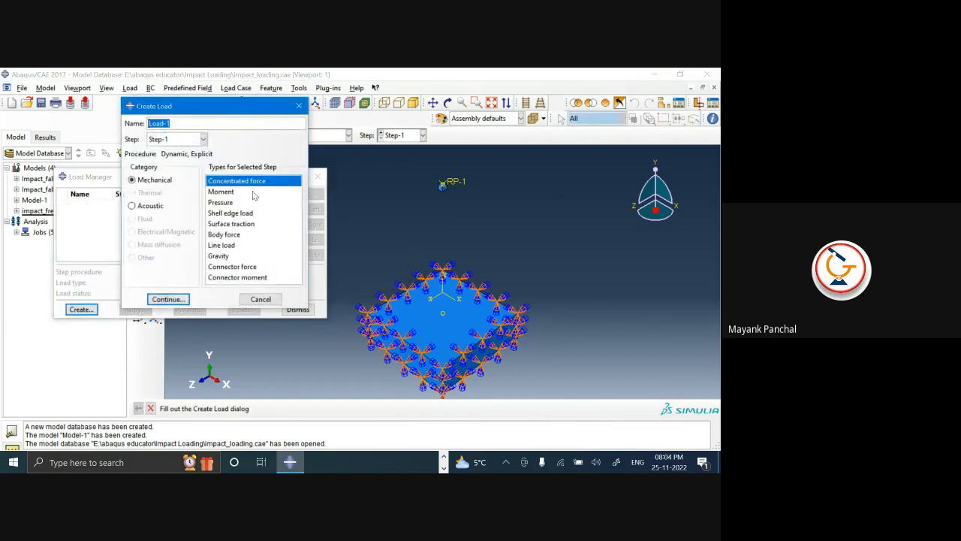
{"action": "left_click", "coordinate": [232, 256]}
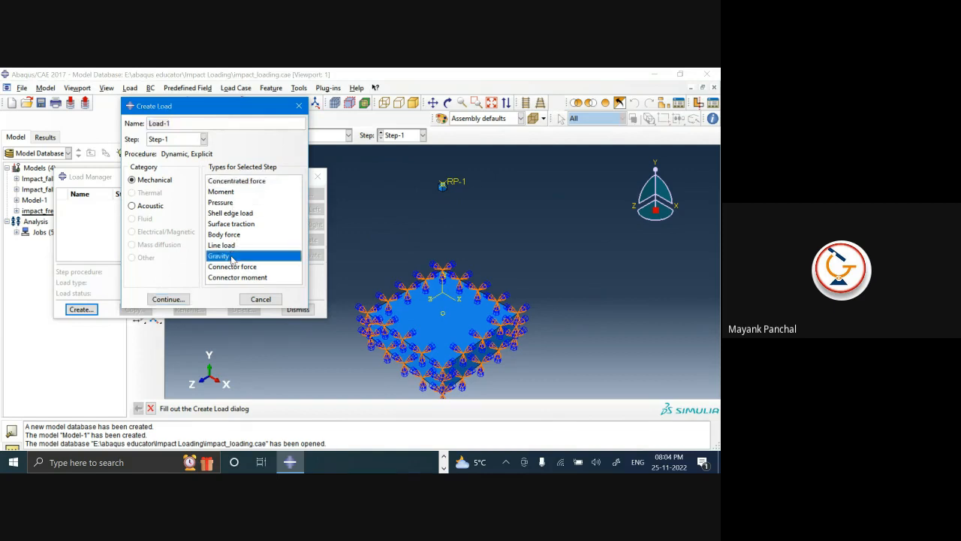
{"action": "left_click", "coordinate": [168, 298]}
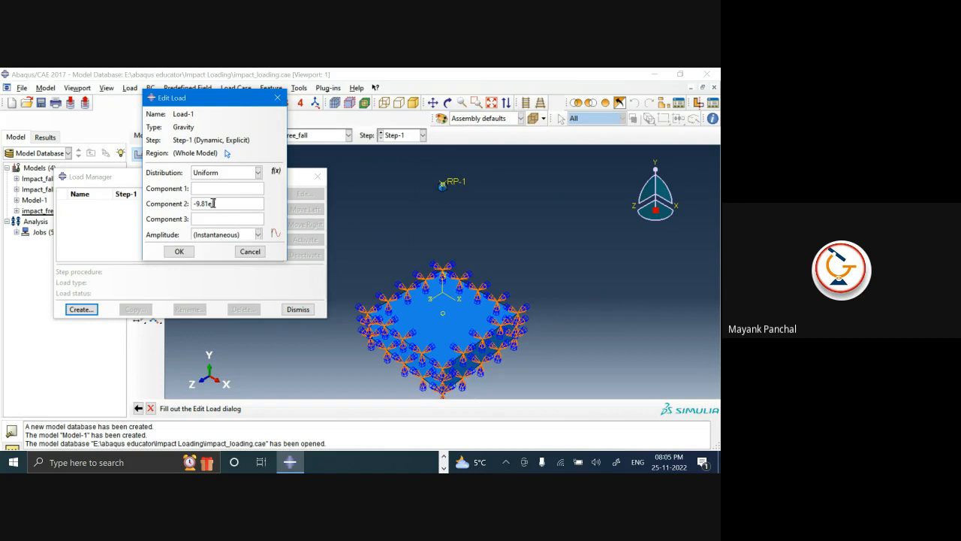
{"action": "left_click", "coordinate": [177, 252]}
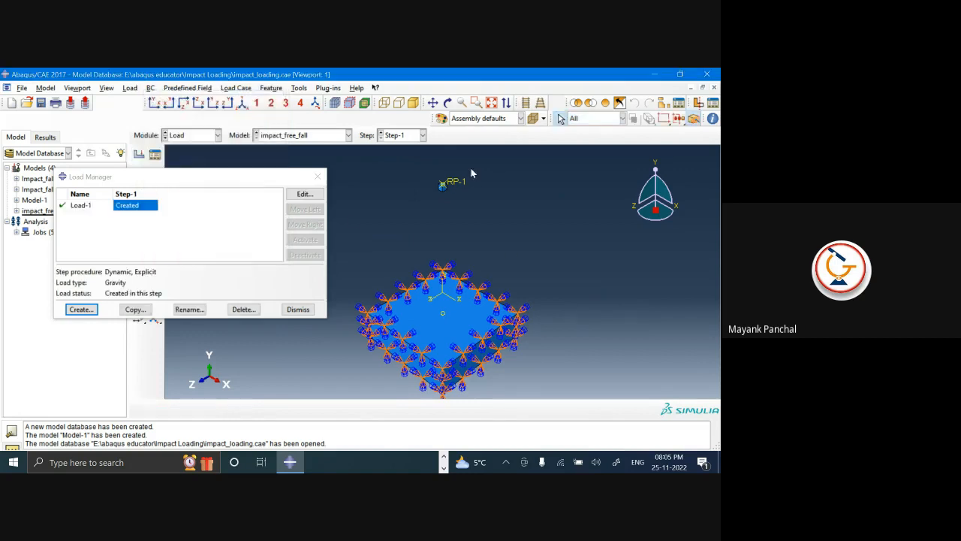
{"action": "left_click", "coordinate": [318, 176]}
- Move the general contact interaction Int-1 from Step-1 to the Initial step and review its contact settings
{"action": "left_click", "coordinate": [204, 136]}
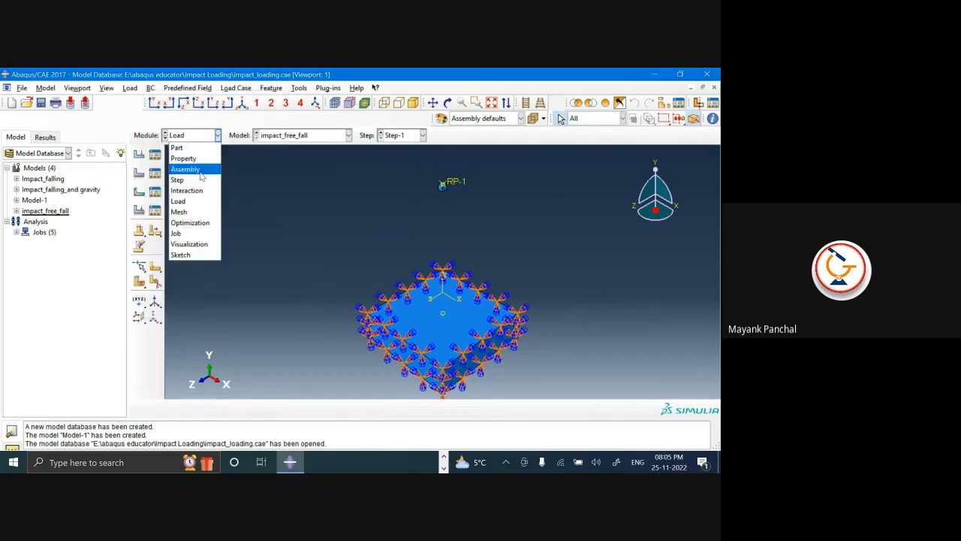
{"action": "left_click", "coordinate": [196, 190]}
{"action": "left_click", "coordinate": [155, 154]}
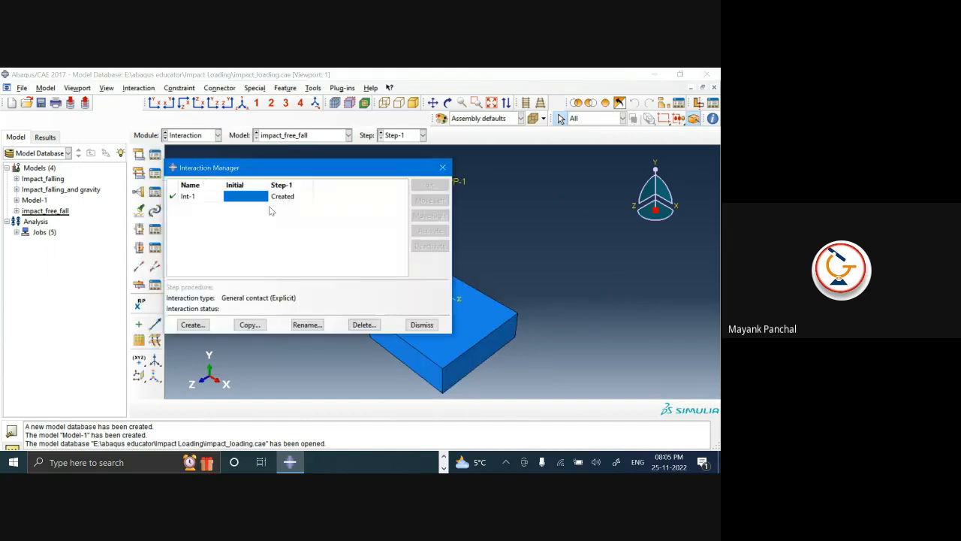
{"action": "left_click", "coordinate": [284, 199]}
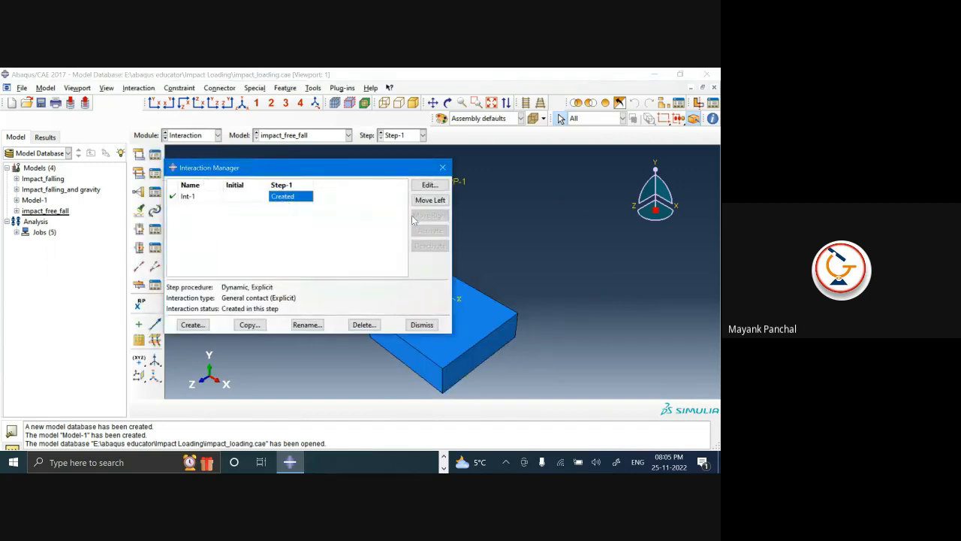
{"action": "left_click", "coordinate": [429, 199]}
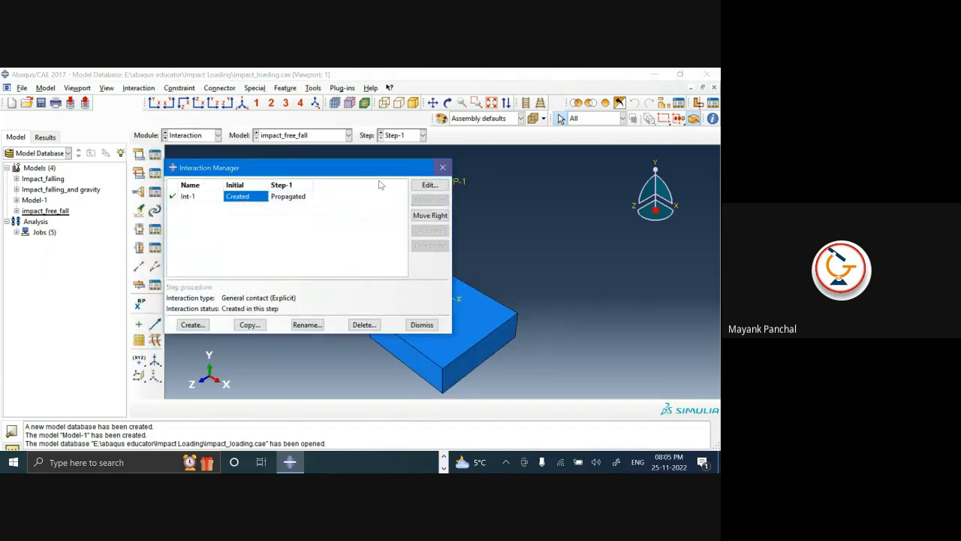
{"action": "double_click", "coordinate": [297, 198]}
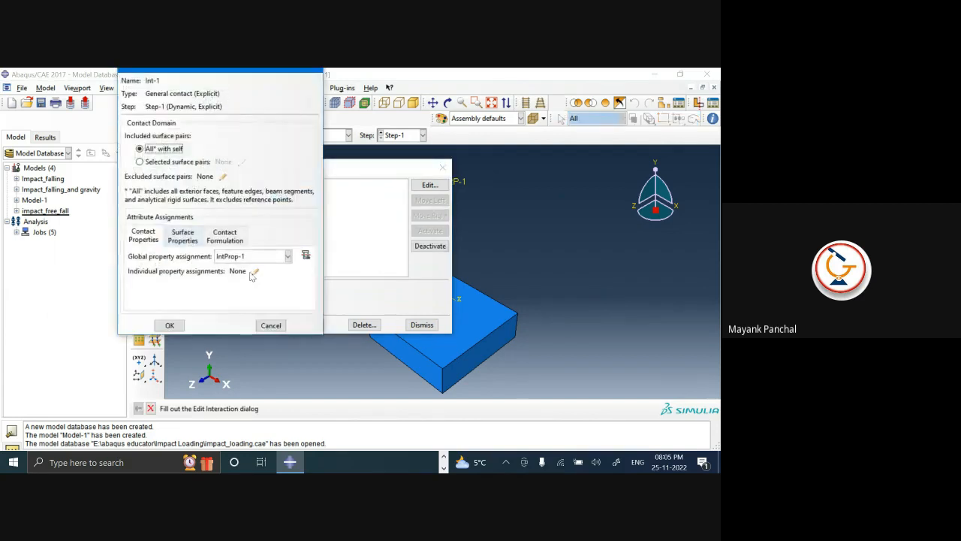
{"action": "left_click", "coordinate": [270, 326]}
{"action": "left_click", "coordinate": [443, 166]}
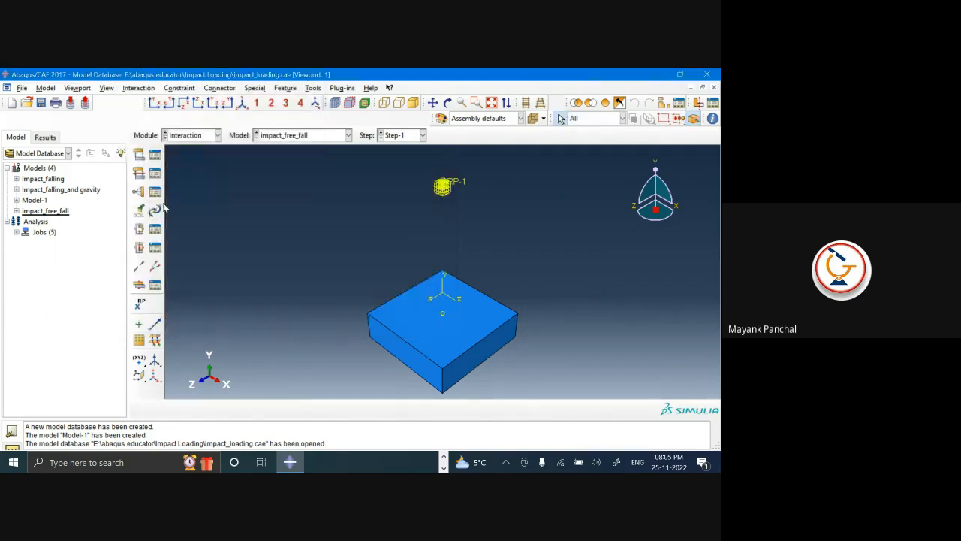
- Submit the impact_freefalling job for analysis, overwriting its existing job files
{"action": "left_click", "coordinate": [17, 232]}
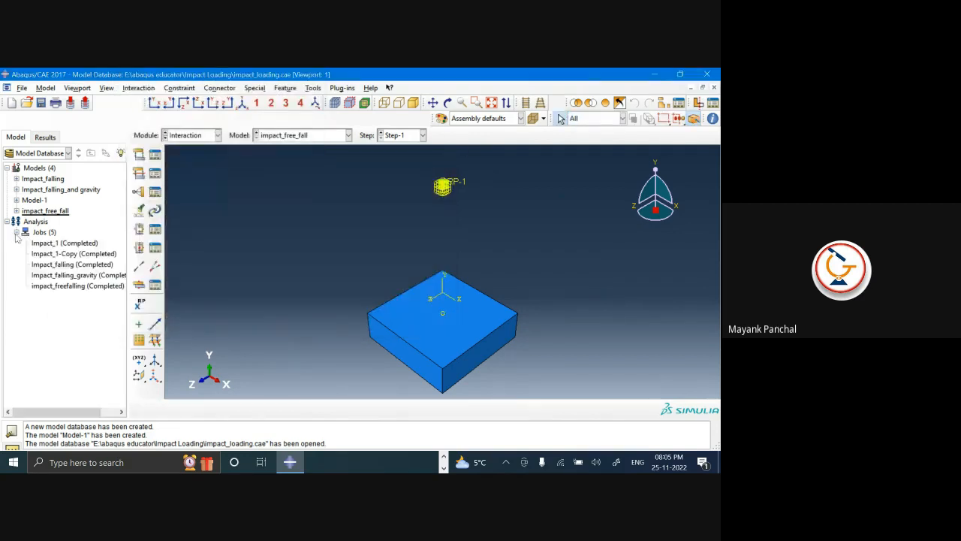
{"action": "left_click", "coordinate": [90, 288]}
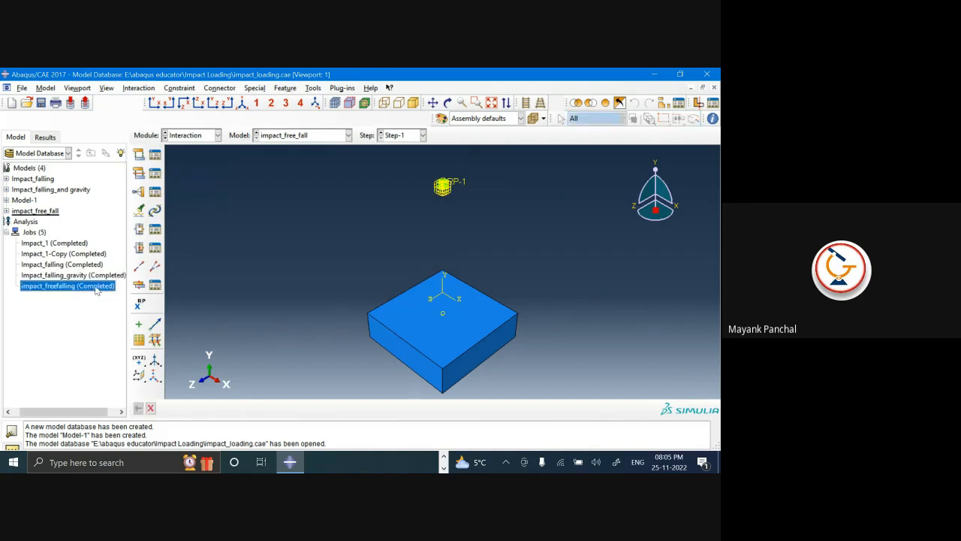
{"action": "right_click", "coordinate": [96, 290]}
{"action": "left_click", "coordinate": [120, 305]}
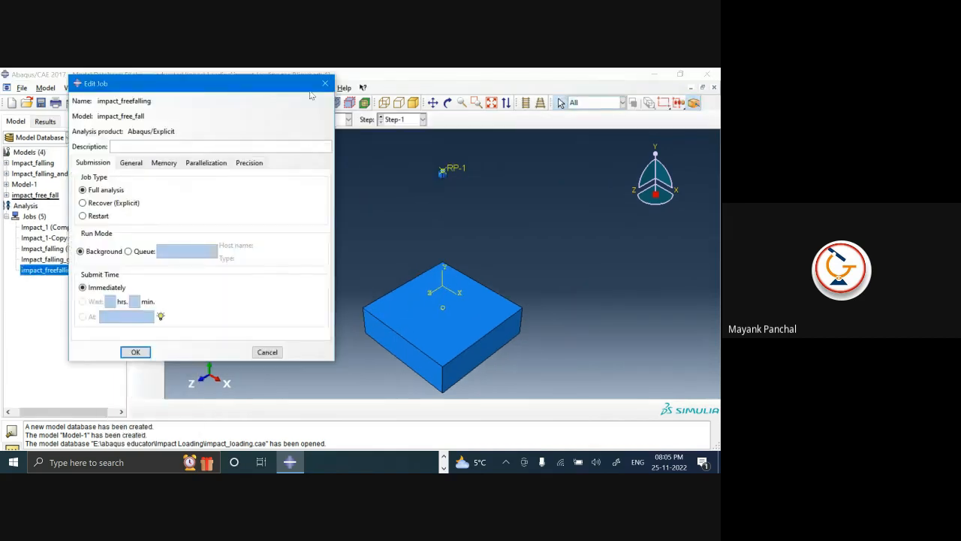
{"action": "left_click", "coordinate": [325, 83]}
{"action": "right_click", "coordinate": [99, 273]}
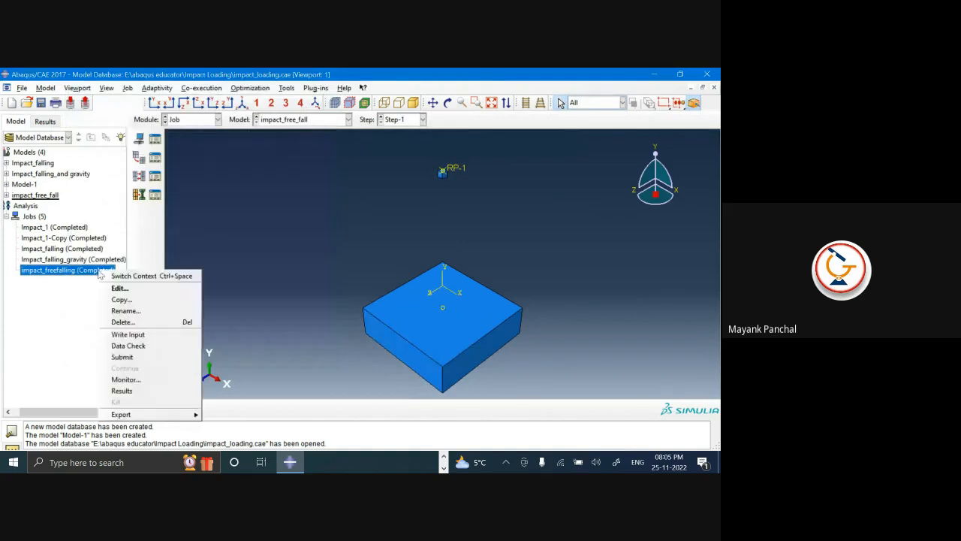
{"action": "left_click", "coordinate": [121, 357]}
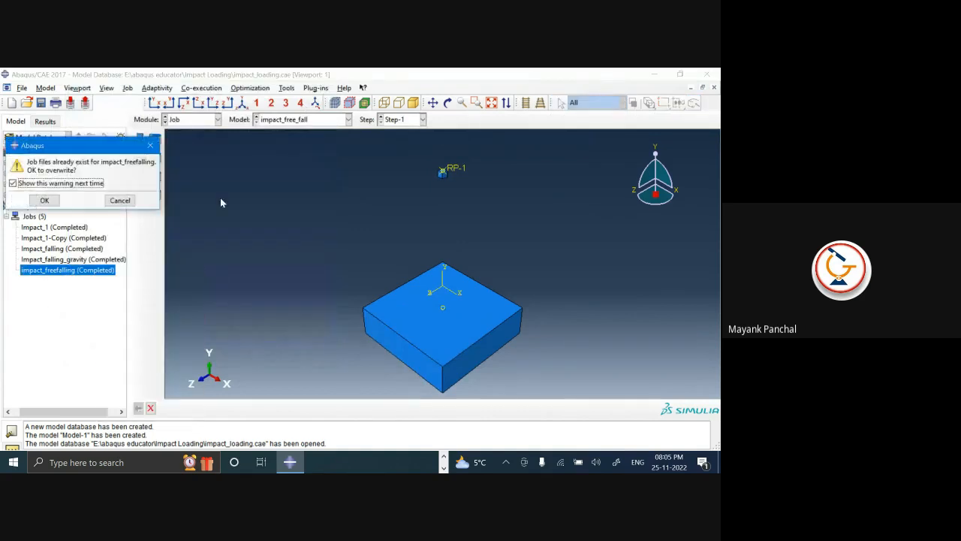
{"action": "left_click", "coordinate": [44, 200]}
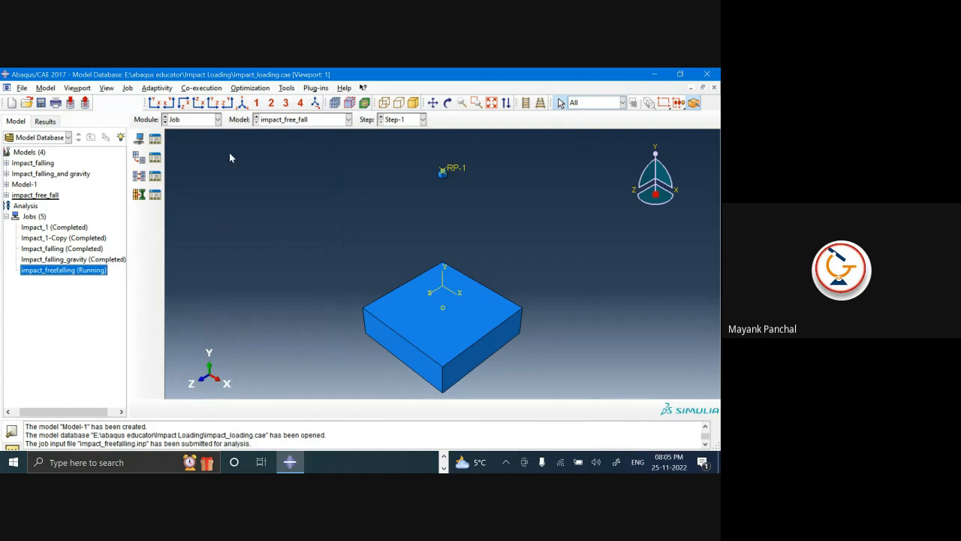
- Add AT, Translational accelerations, to the output variables of field output request F-Output-1 in Step-1 and save the change
{"action": "left_click", "coordinate": [191, 118]}
{"action": "left_click", "coordinate": [193, 165]}
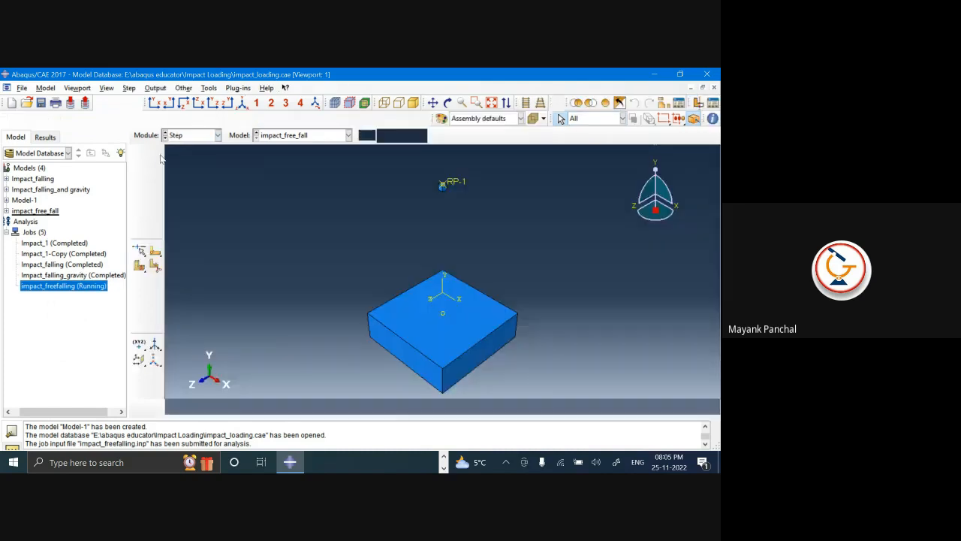
{"action": "left_click", "coordinate": [157, 175]}
{"action": "left_click", "coordinate": [199, 167]}
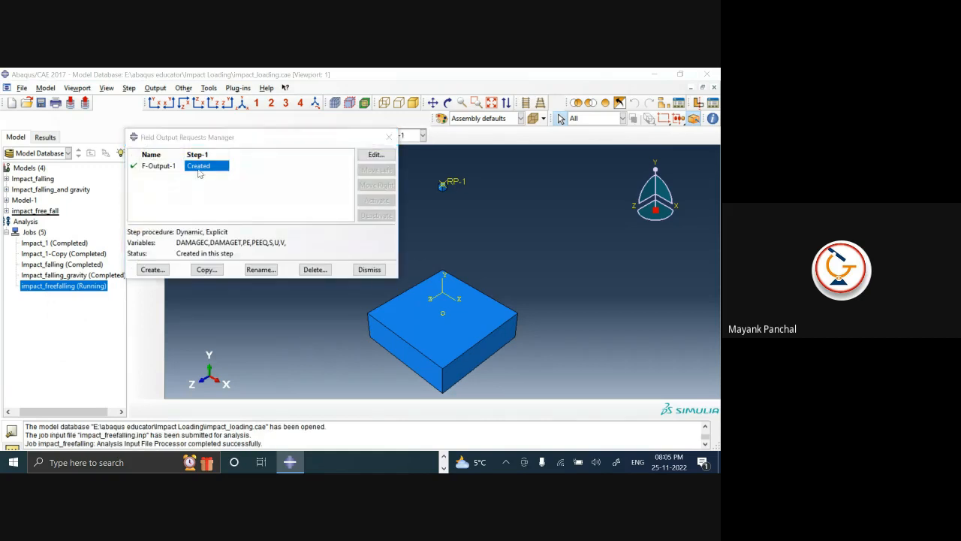
{"action": "double_click", "coordinate": [200, 168]}
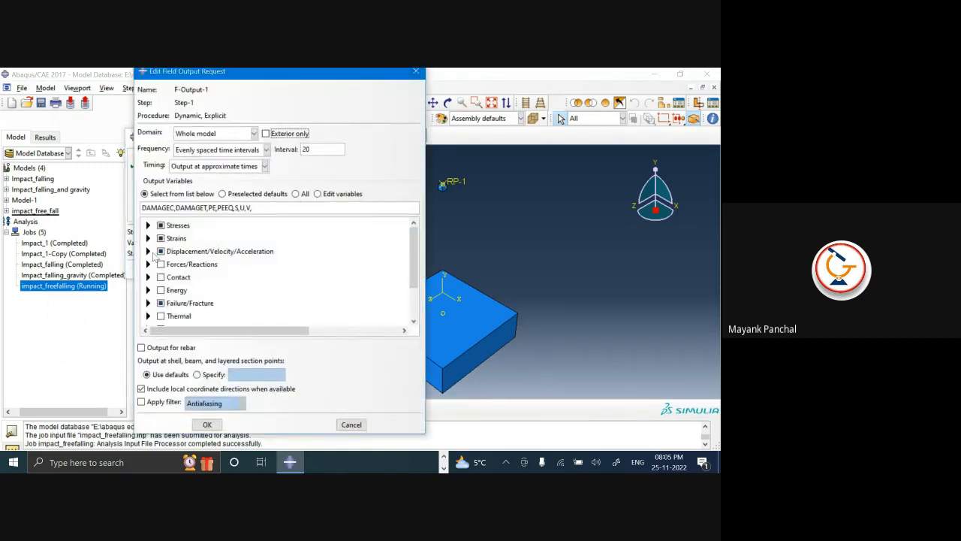
{"action": "left_click", "coordinate": [148, 251]}
{"action": "scroll", "coordinate": [209, 321], "scroll_direction": "down", "scroll_amount": 2}
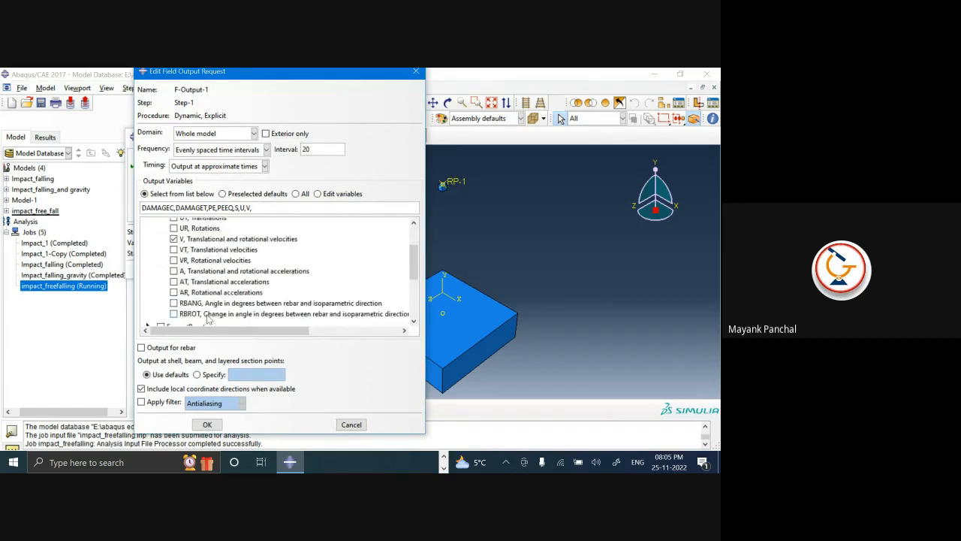
{"action": "left_click", "coordinate": [174, 269]}
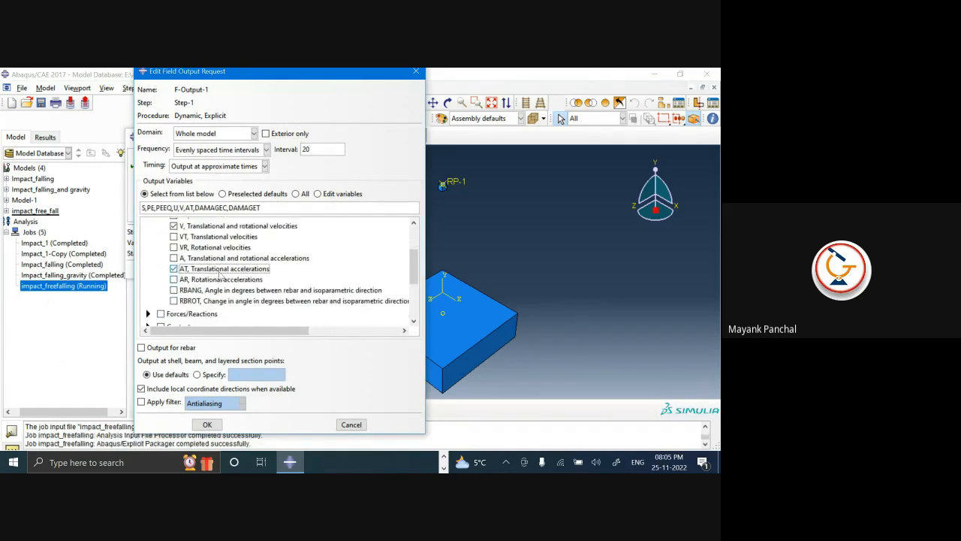
{"action": "left_click", "coordinate": [416, 71]}
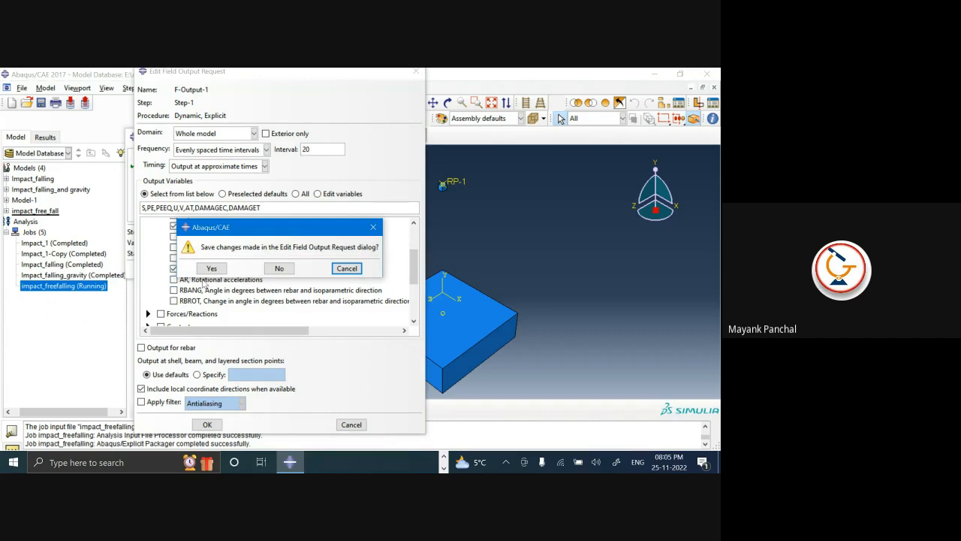
{"action": "left_click", "coordinate": [210, 267]}
{"action": "left_click", "coordinate": [388, 137]}
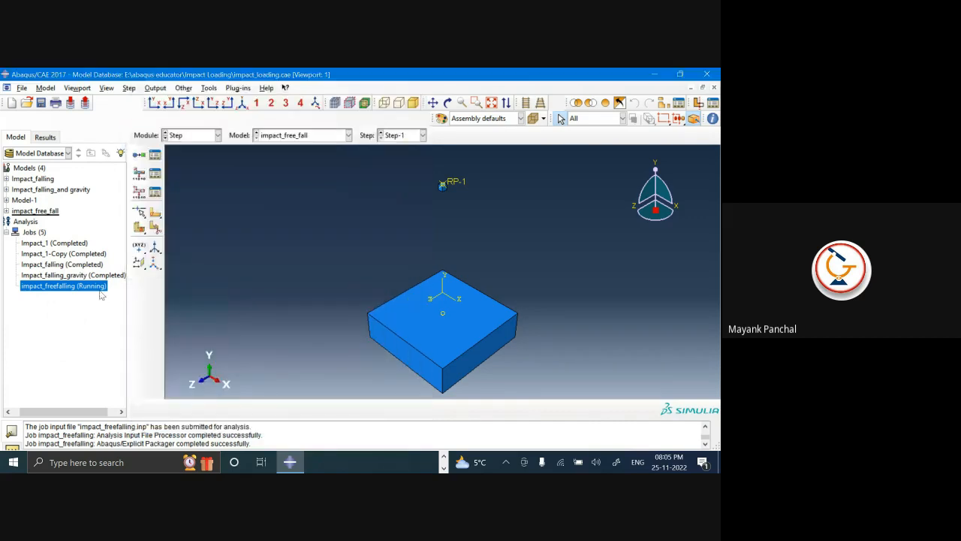
- Monitor the running impact_freefalling job and review its log, errors, warnings and output messages
{"action": "right_click", "coordinate": [100, 290]}
{"action": "left_click", "coordinate": [125, 398]}
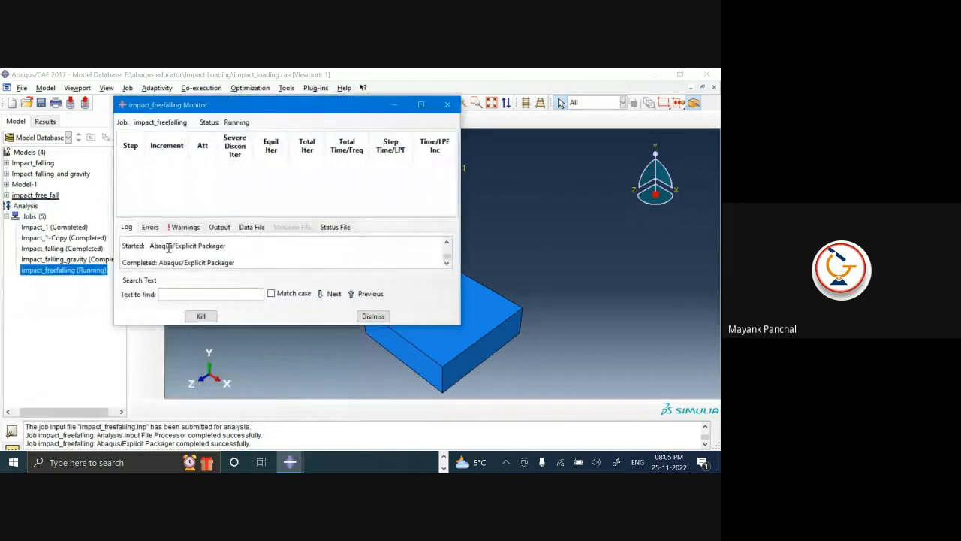
{"action": "left_click", "coordinate": [185, 227]}
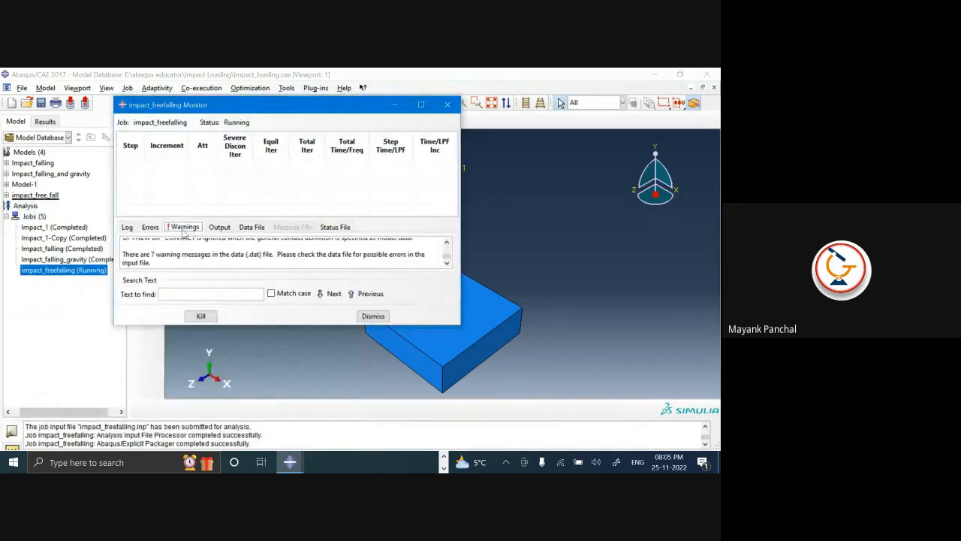
{"action": "scroll", "coordinate": [203, 250], "scroll_direction": "up", "scroll_amount": 5}
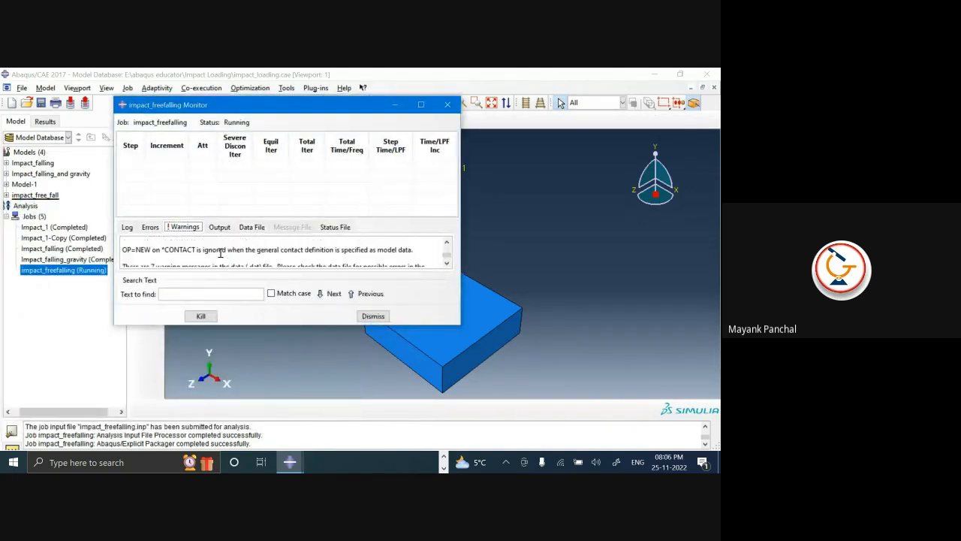
{"action": "scroll", "coordinate": [220, 253], "scroll_direction": "down", "scroll_amount": 2}
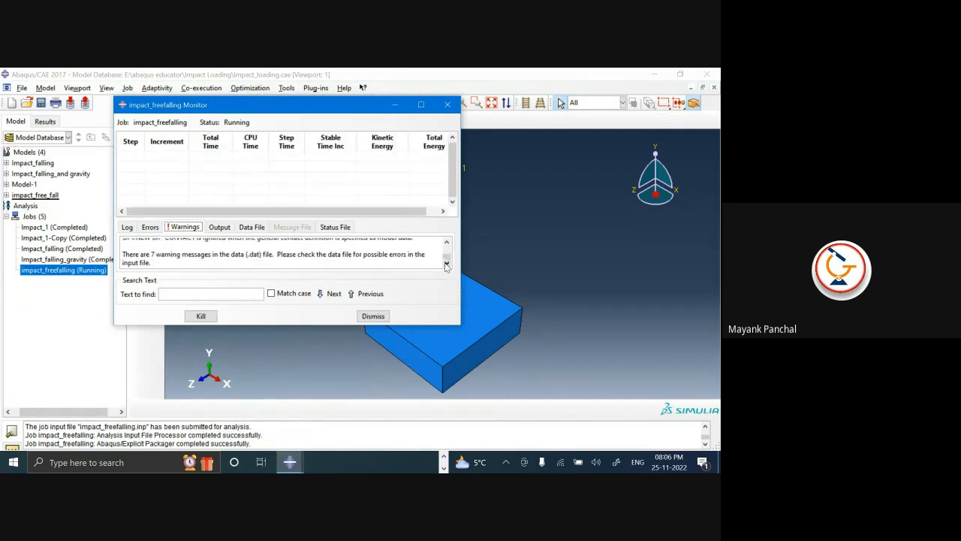
{"action": "left_click", "coordinate": [151, 226]}
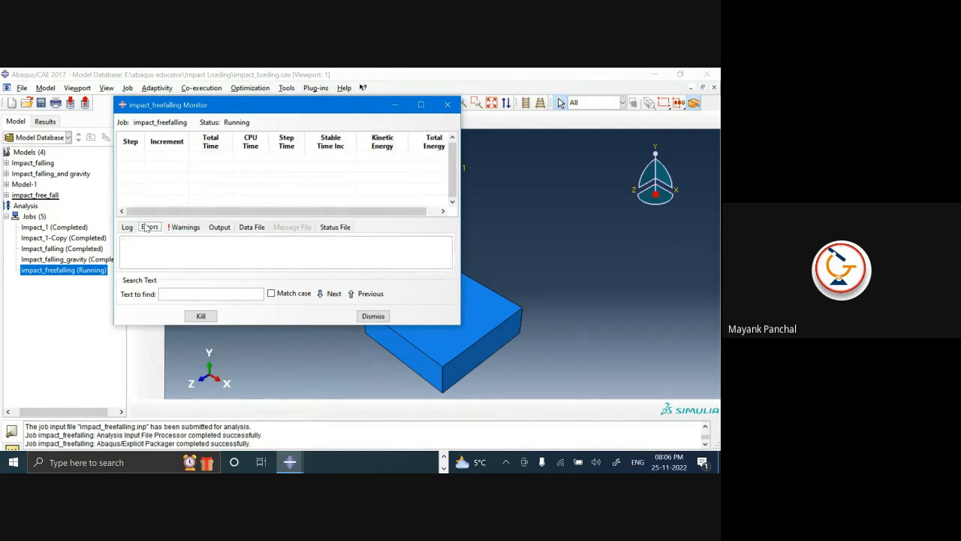
{"action": "left_click", "coordinate": [127, 226]}
{"action": "left_click", "coordinate": [186, 228]}
{"action": "left_click", "coordinate": [219, 227]}
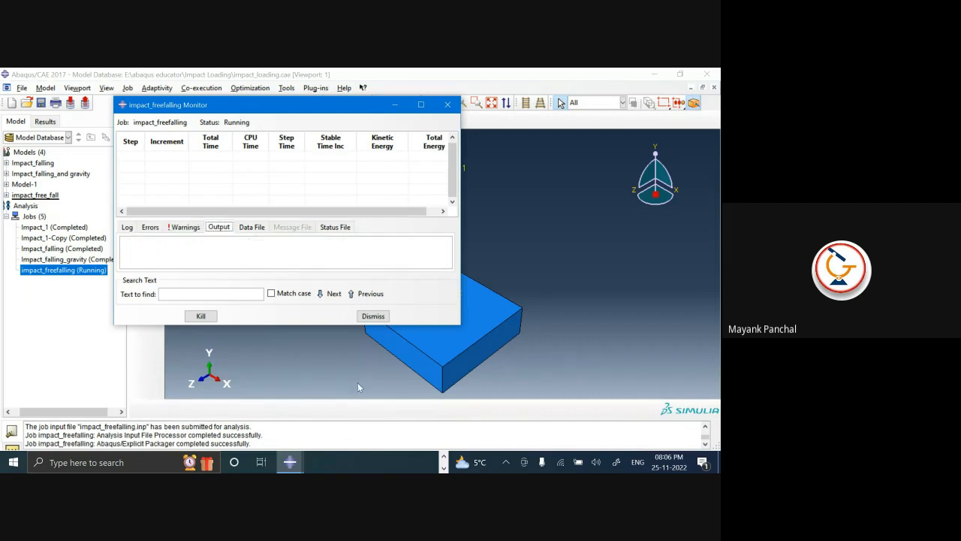
{"action": "left_click", "coordinate": [446, 105]}
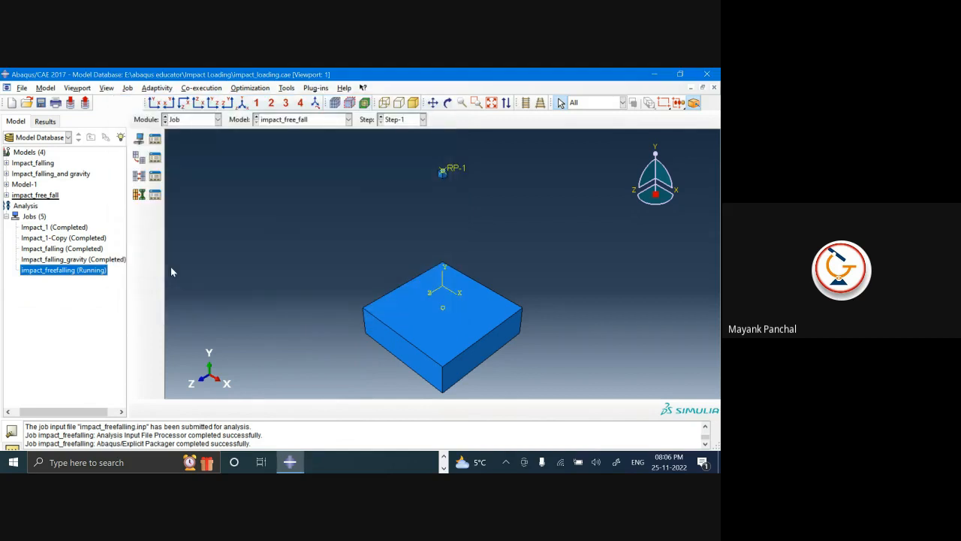
- Recheck the output and log progress of the running impact_freefalling job in its monitor
{"action": "right_click", "coordinate": [84, 274]}
{"action": "left_click", "coordinate": [112, 377]}
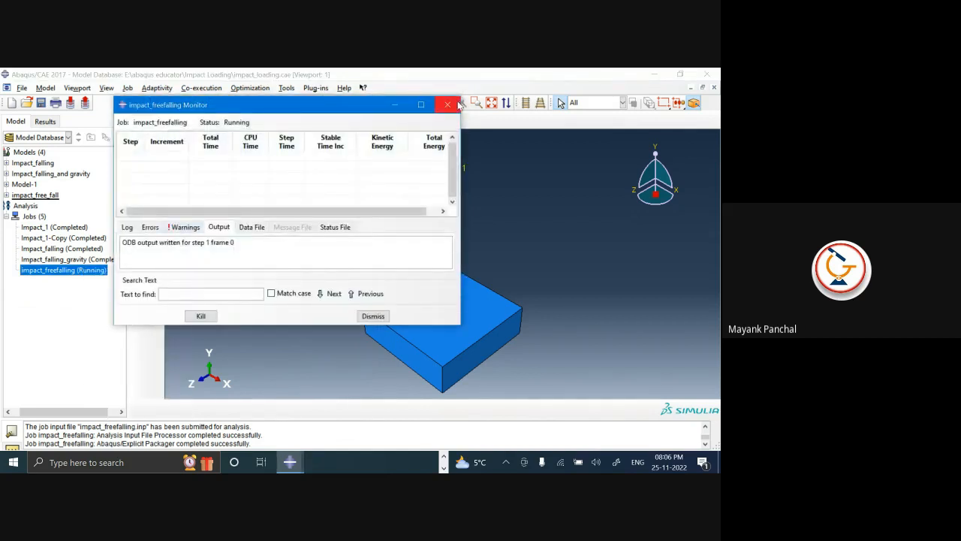
{"action": "left_click", "coordinate": [447, 105]}
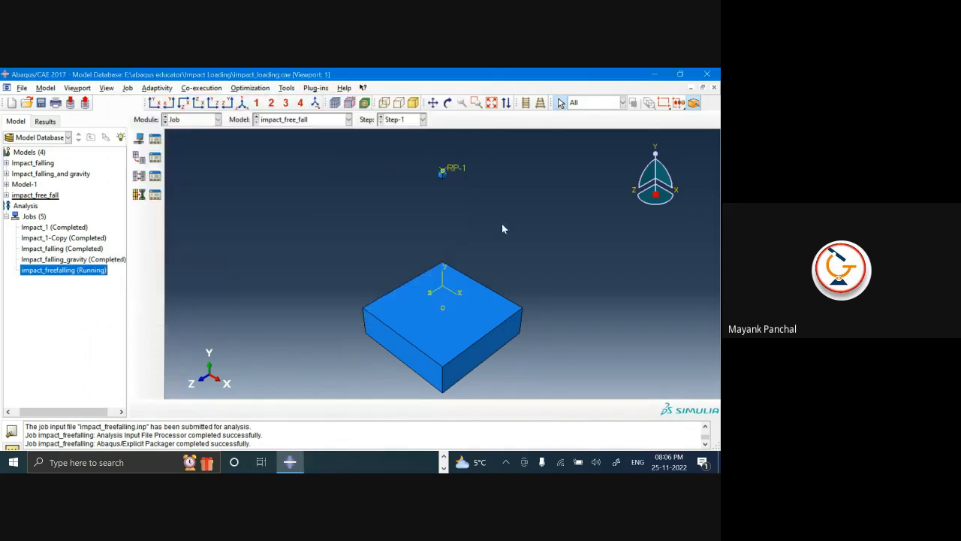
{"action": "right_click", "coordinate": [94, 271]}
{"action": "left_click", "coordinate": [120, 379]}
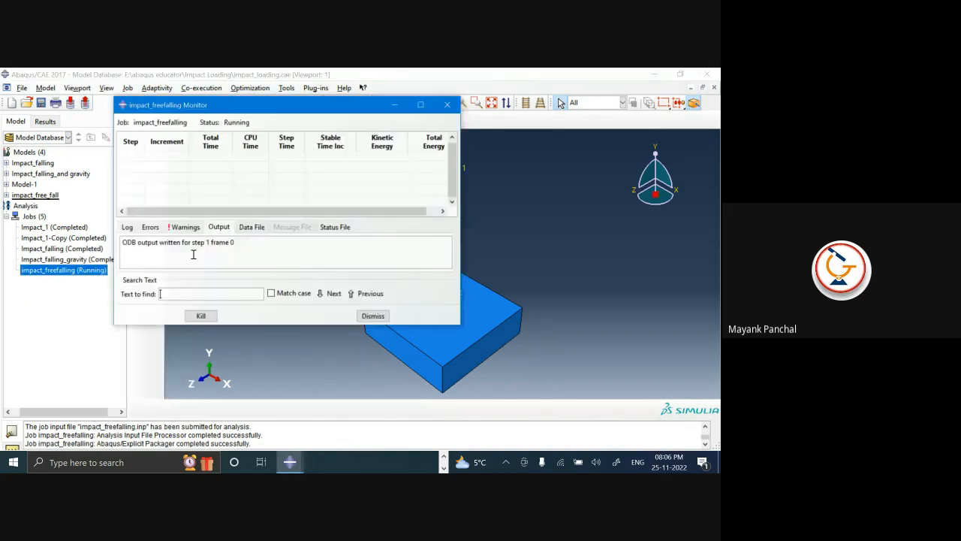
{"action": "left_click", "coordinate": [127, 227]}
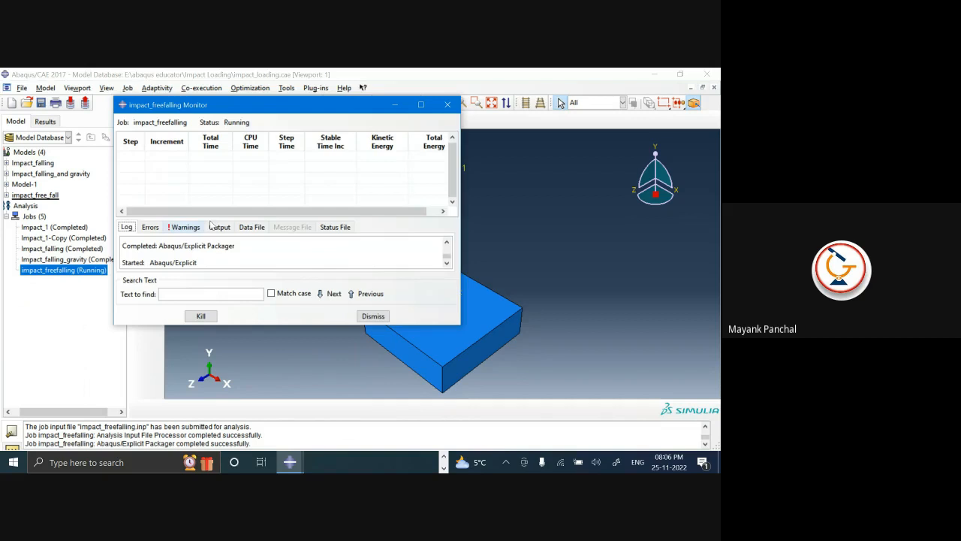
{"action": "left_click", "coordinate": [447, 105]}
- Kill the running impact_freefalling job and resubmit it, overwriting its existing job files
{"action": "right_click", "coordinate": [86, 278]}
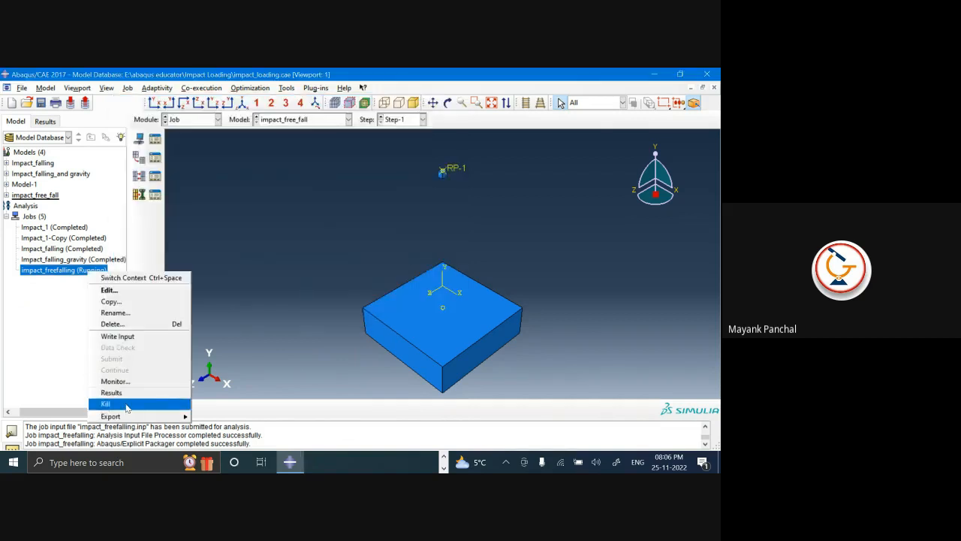
{"action": "left_click", "coordinate": [127, 403]}
{"action": "key", "text": "Return"}
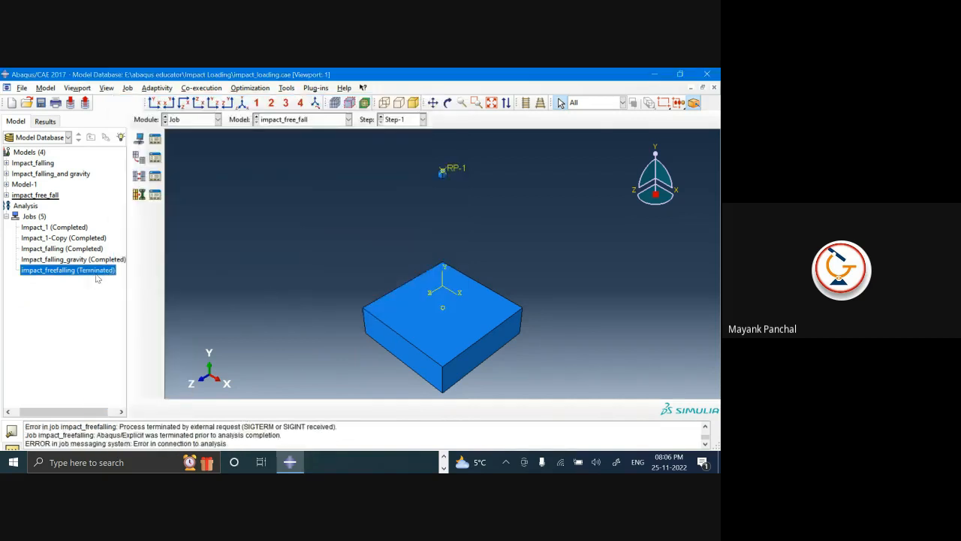
{"action": "right_click", "coordinate": [97, 271]}
{"action": "left_click", "coordinate": [143, 356]}
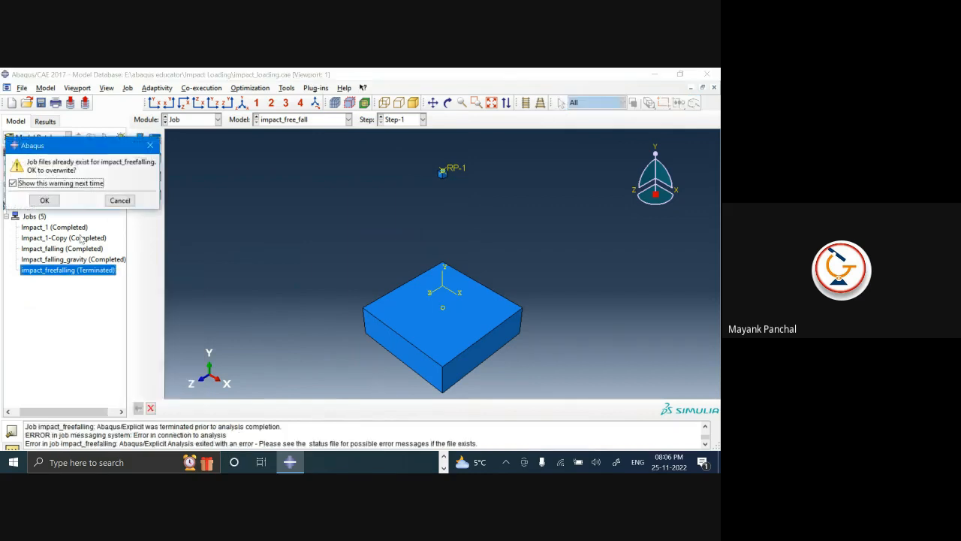
{"action": "left_click", "coordinate": [56, 200]}
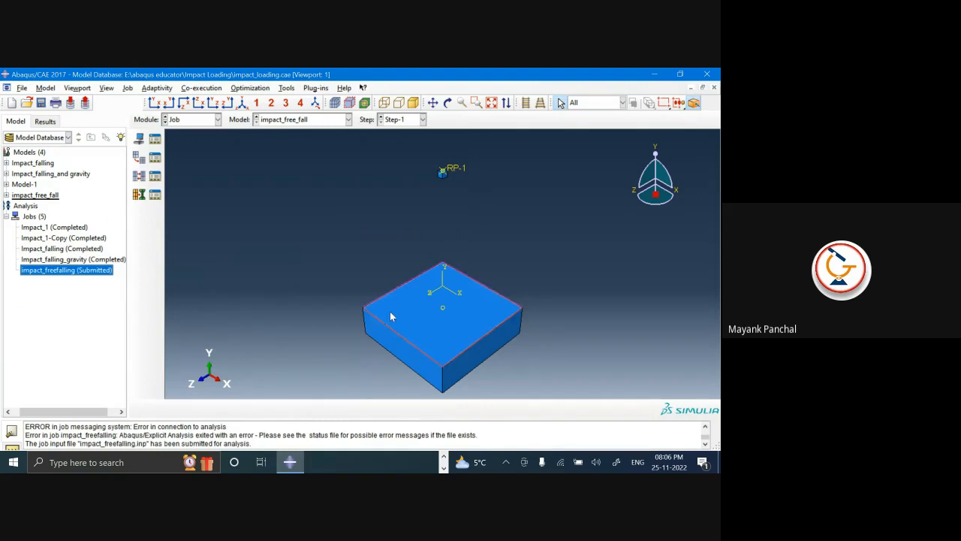
- Set the interval of field output request F-Output-1 in Step-1 to 500 evenly spaced time intervals
{"action": "left_click", "coordinate": [213, 125]}
{"action": "left_click", "coordinate": [184, 164]}
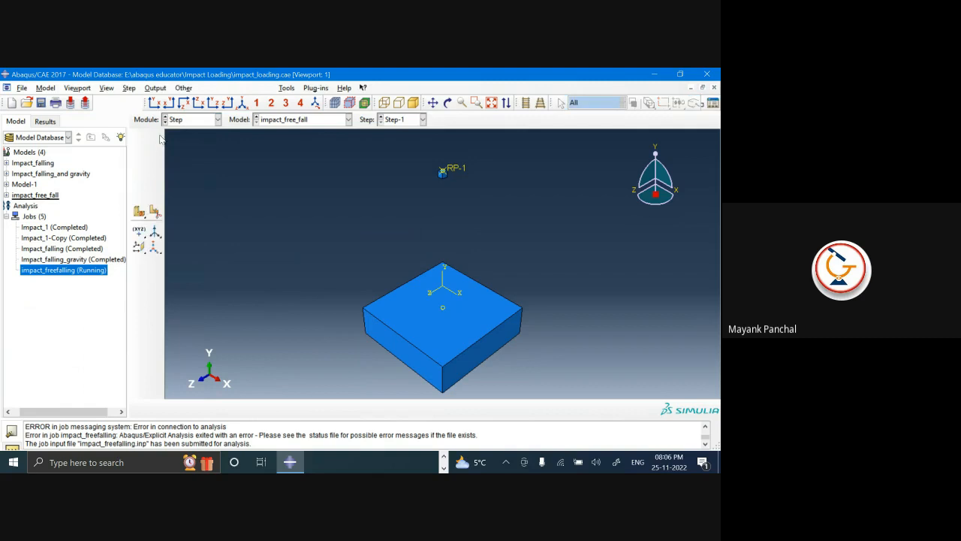
{"action": "left_click", "coordinate": [154, 173]}
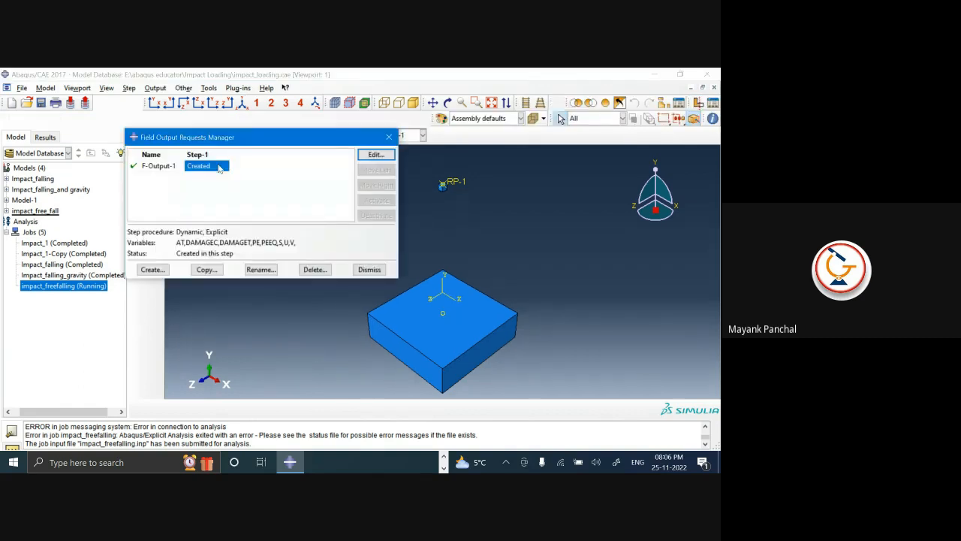
{"action": "double_click", "coordinate": [219, 166]}
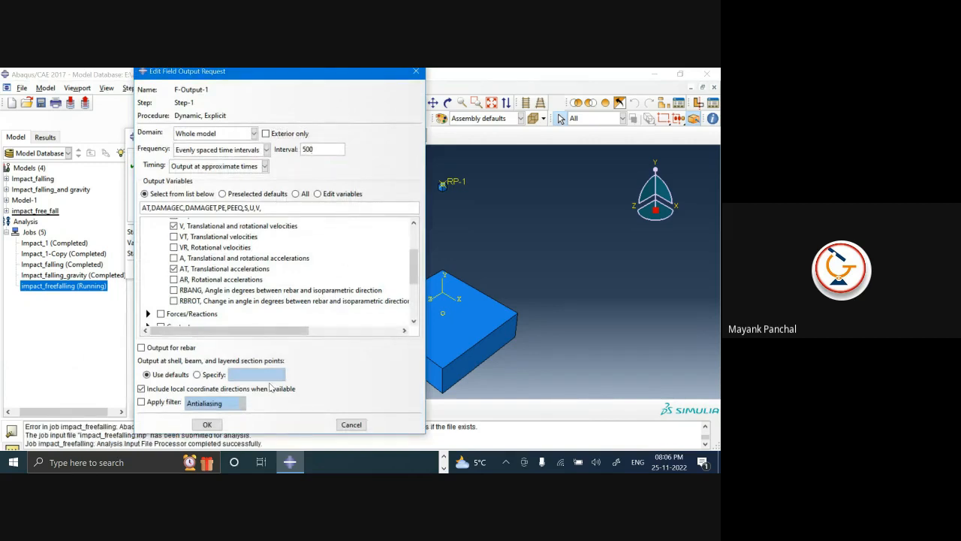
{"action": "left_click", "coordinate": [208, 424]}
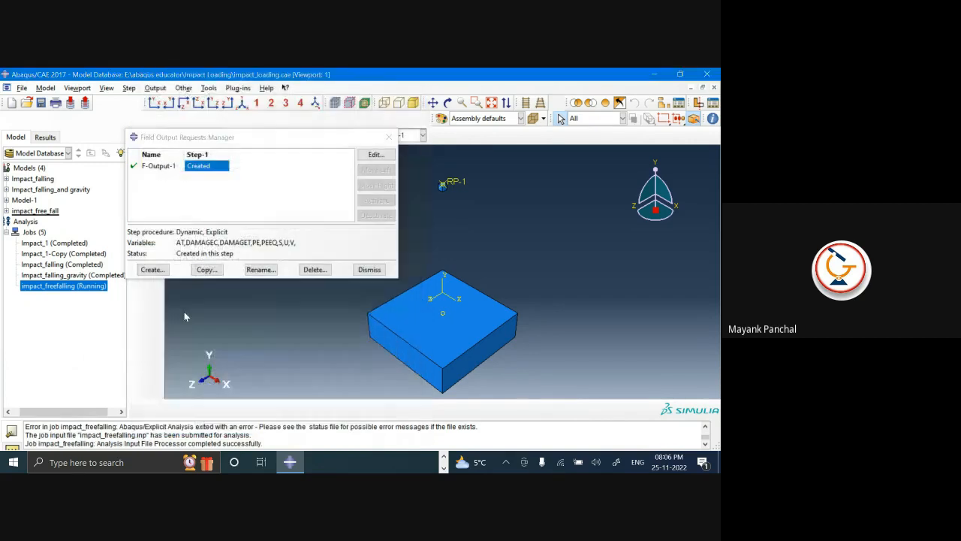
{"action": "left_click", "coordinate": [389, 137]}
- Monitor the resubmitted impact_freefalling job and compare its log and output messages
{"action": "right_click", "coordinate": [99, 287]}
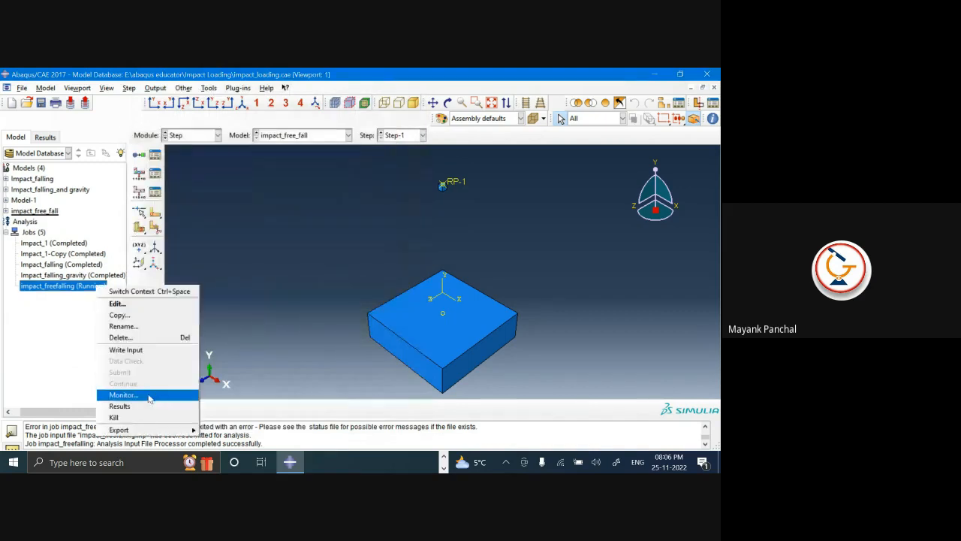
{"action": "left_click", "coordinate": [150, 395]}
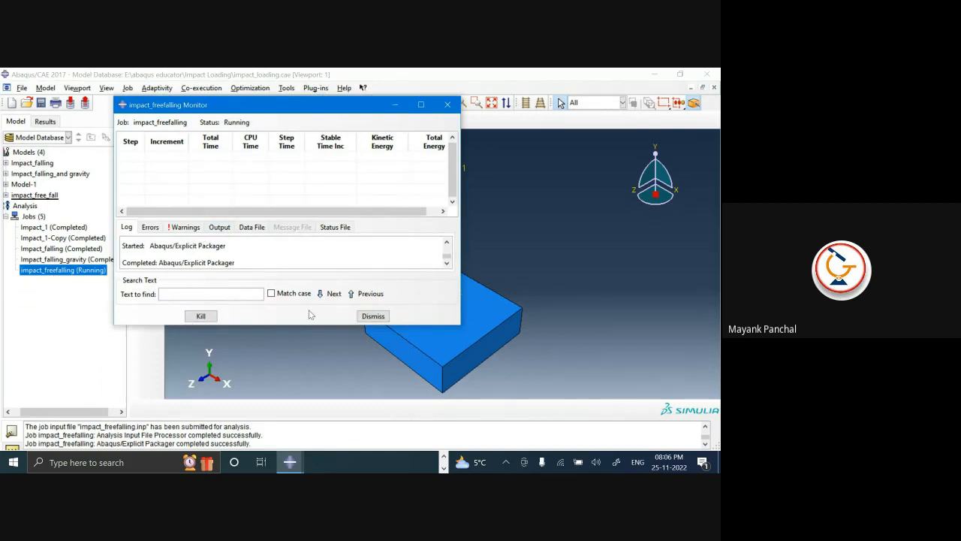
{"action": "left_click", "coordinate": [226, 229]}
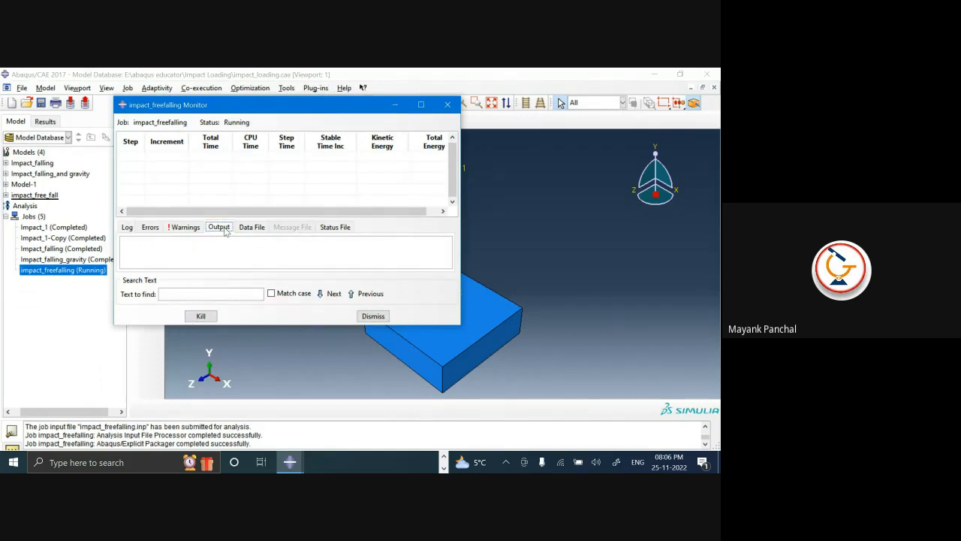
{"action": "left_click", "coordinate": [132, 228]}
{"action": "left_click", "coordinate": [227, 230]}
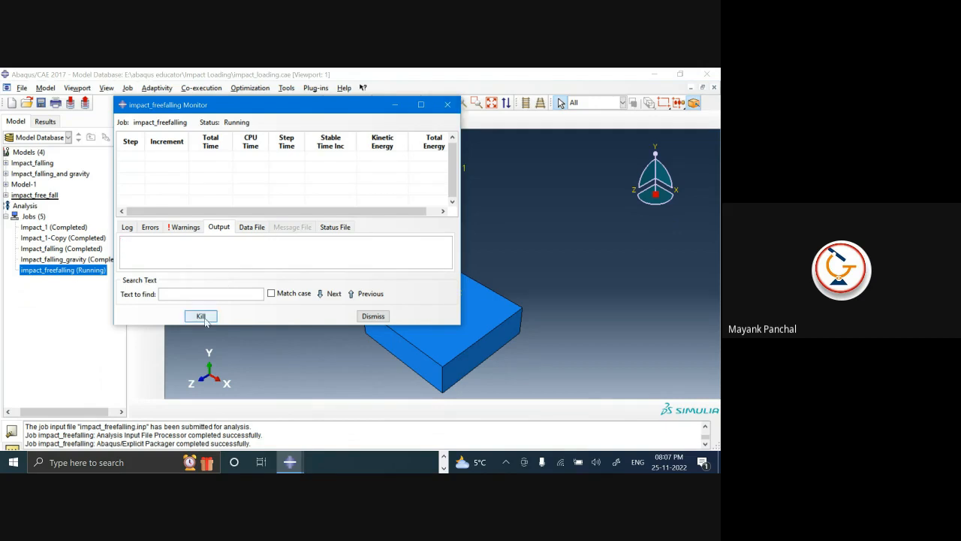
{"action": "left_click", "coordinate": [447, 104]}
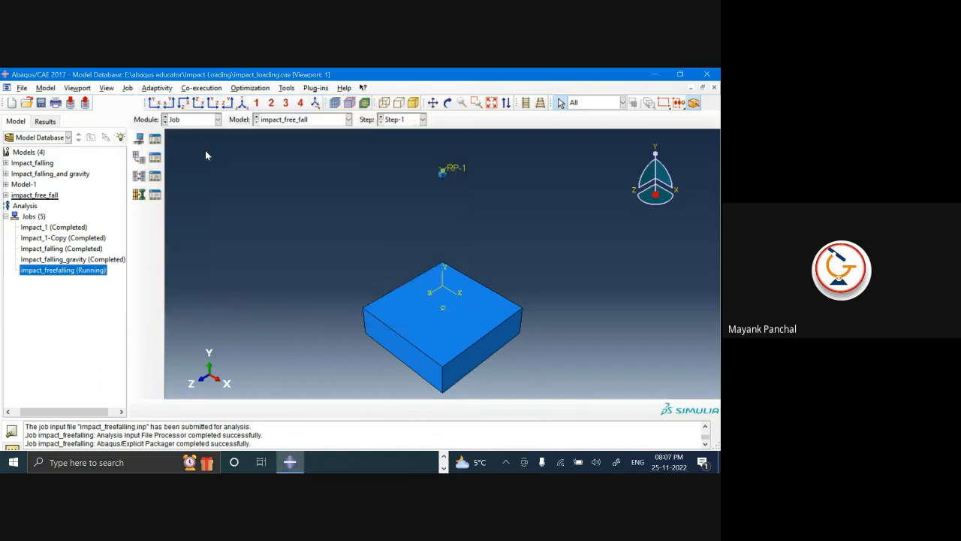
- Check the impact_freefalling job's monitor from the Job Manager and kill its running analysis
{"action": "left_click", "coordinate": [155, 140]}
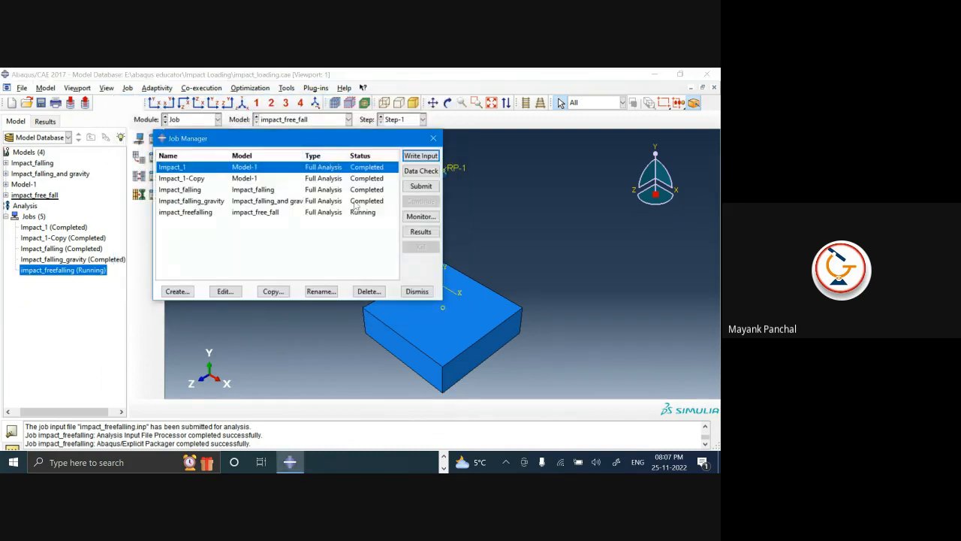
{"action": "left_click", "coordinate": [364, 212]}
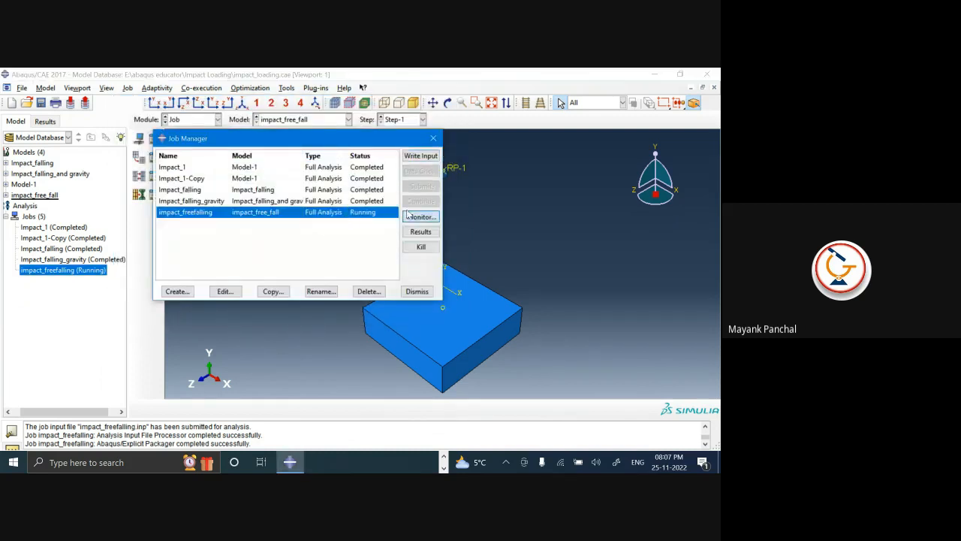
{"action": "left_click", "coordinate": [421, 217]}
{"action": "left_click", "coordinate": [447, 104]}
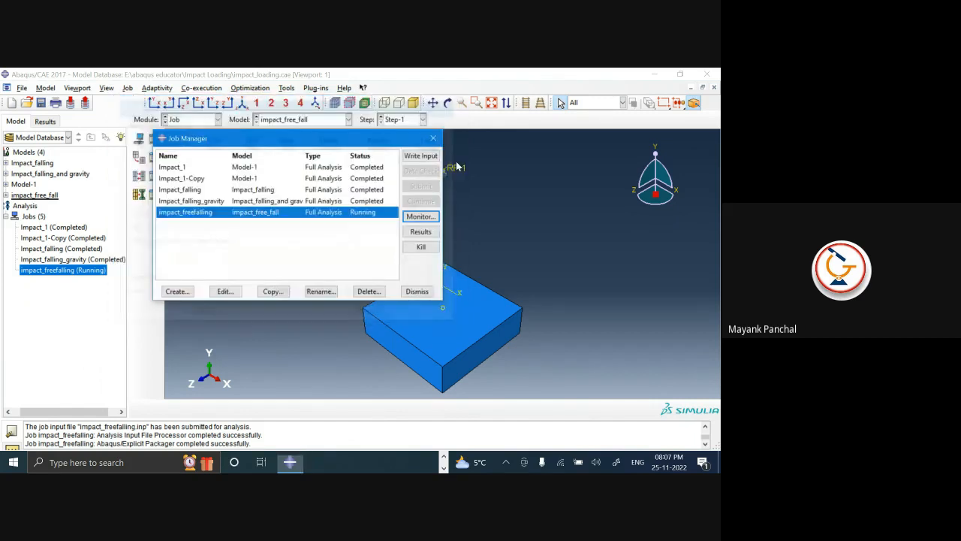
{"action": "left_click", "coordinate": [421, 246]}
{"action": "left_click", "coordinate": [326, 279]}
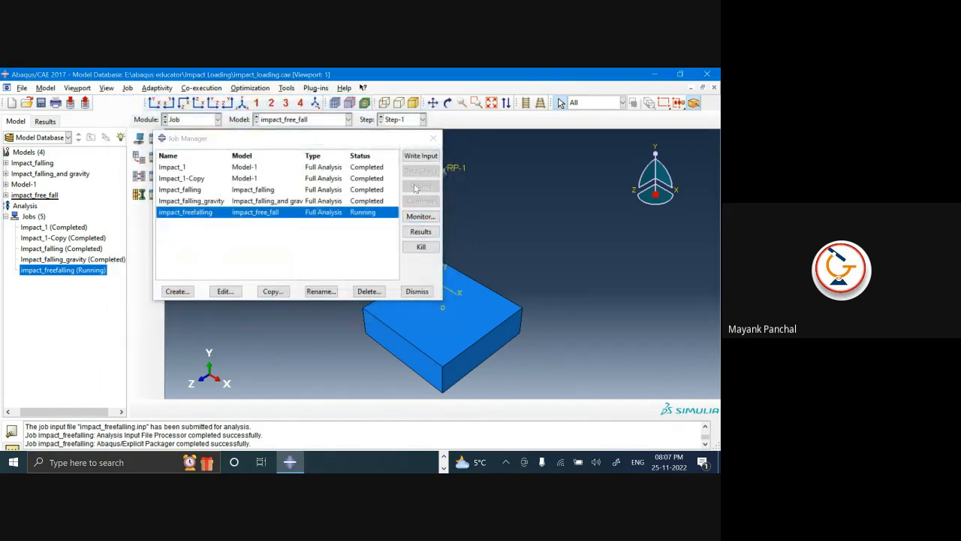
- Resubmit the impact_freefalling job, overwriting its existing job files, and close the Job Manager
{"action": "left_click", "coordinate": [421, 186]}
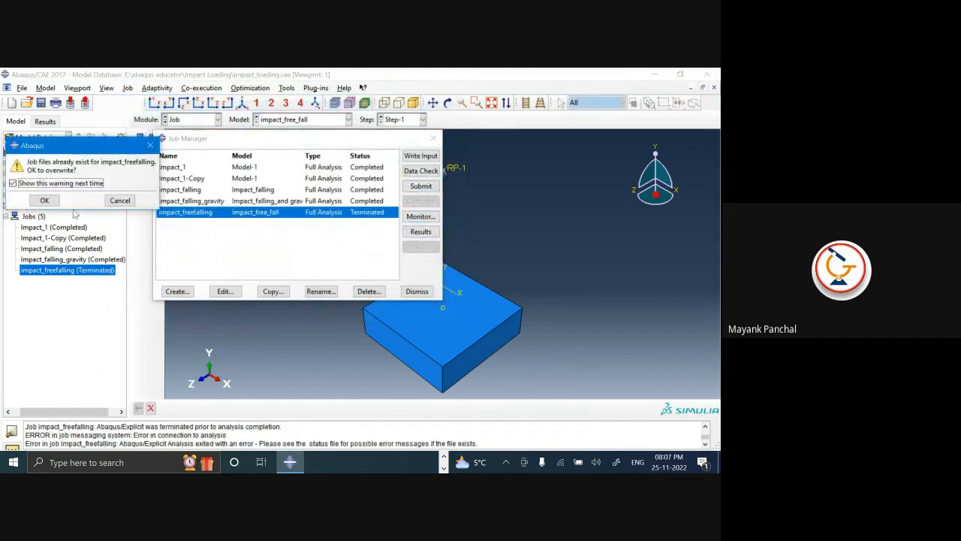
{"action": "left_click", "coordinate": [45, 200]}
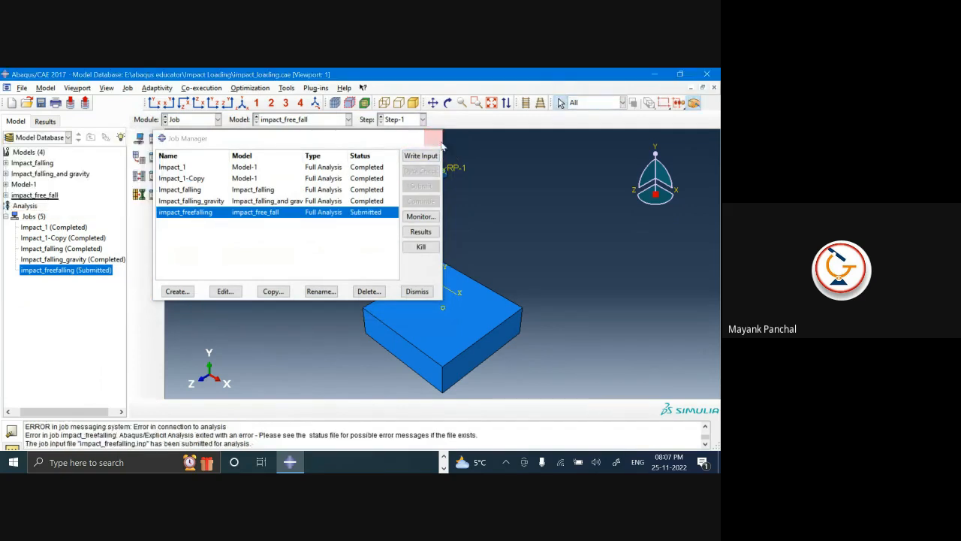
{"action": "left_click", "coordinate": [434, 138]}
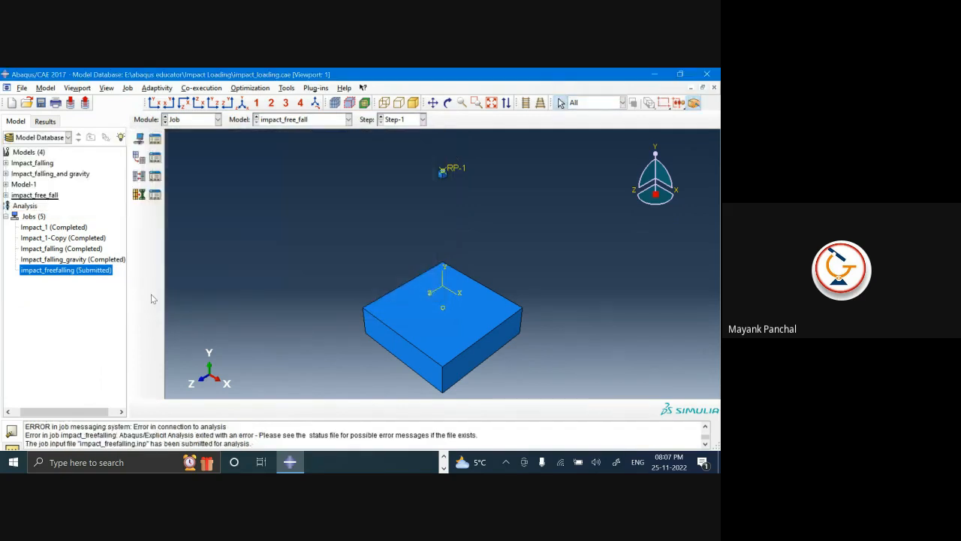
- Monitor the impact_freefalling job, checking its warnings, errors, data file and output messages, and close the monitor
{"action": "right_click", "coordinate": [98, 271]}
{"action": "left_click", "coordinate": [137, 378]}
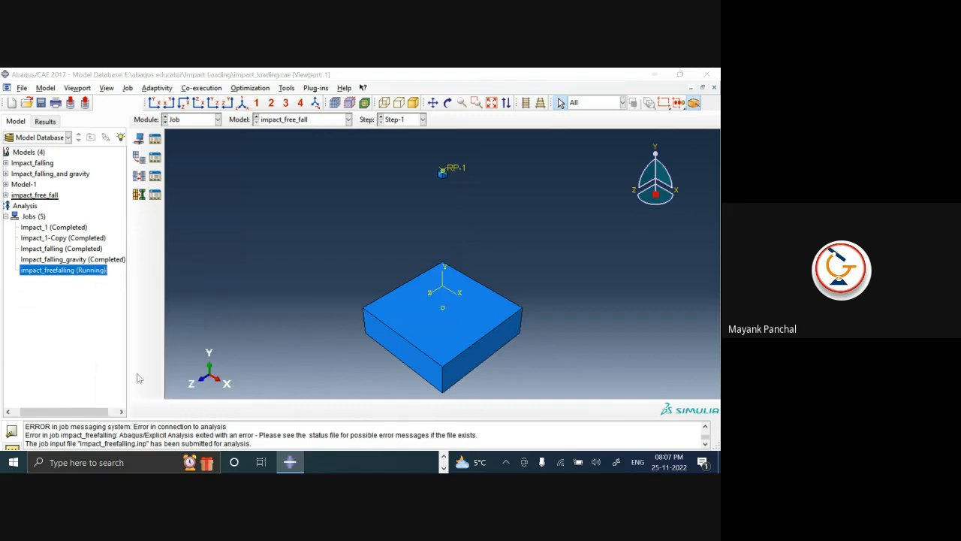
{"action": "left_click_drag", "start_coordinate": [272, 110], "coordinate": [197, 88]}
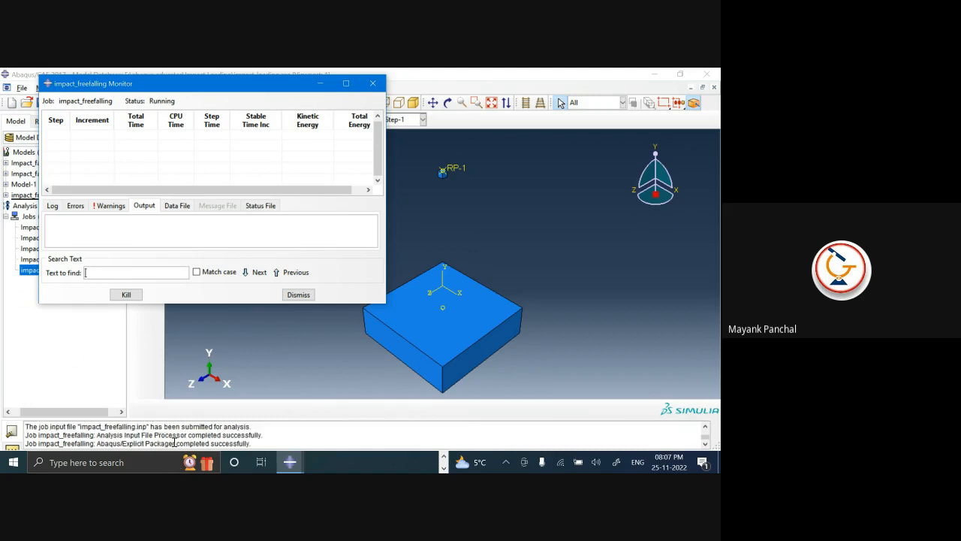
{"action": "left_click", "coordinate": [108, 206]}
{"action": "left_click", "coordinate": [69, 207]}
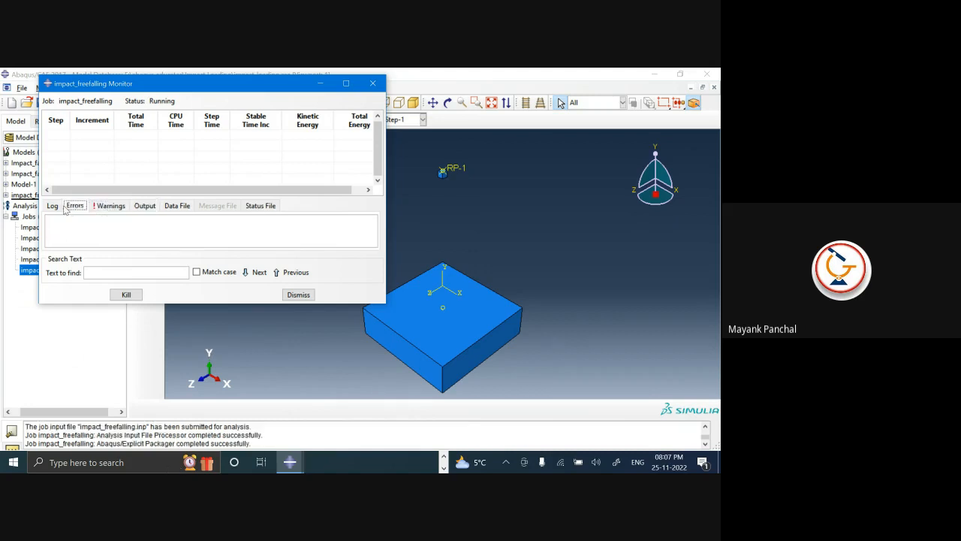
{"action": "left_click", "coordinate": [167, 207]}
{"action": "left_click", "coordinate": [153, 207]}
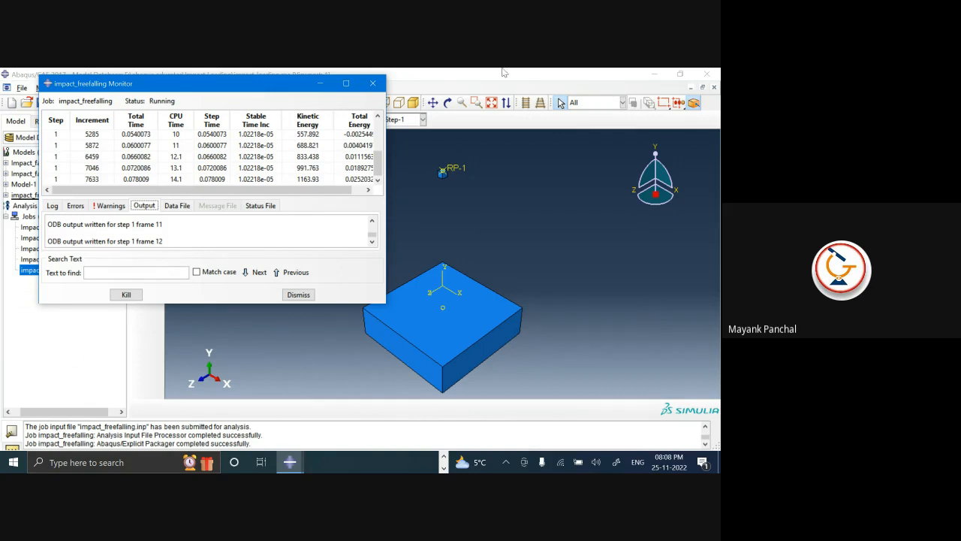
{"action": "left_click", "coordinate": [374, 87]}
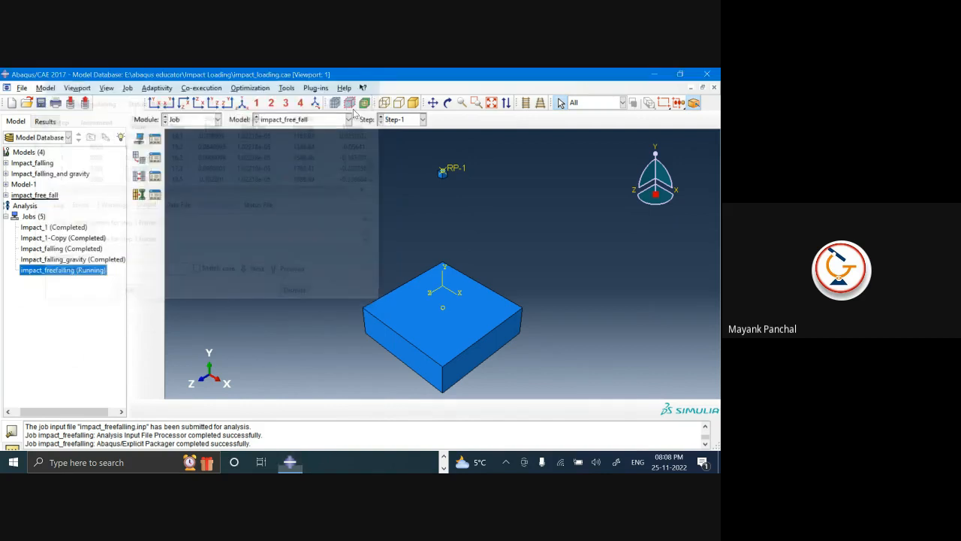
- Open the results of the running impact_freefalling job and plot contours on the deformed shape
{"action": "right_click", "coordinate": [85, 275]}
{"action": "left_click", "coordinate": [131, 391]}
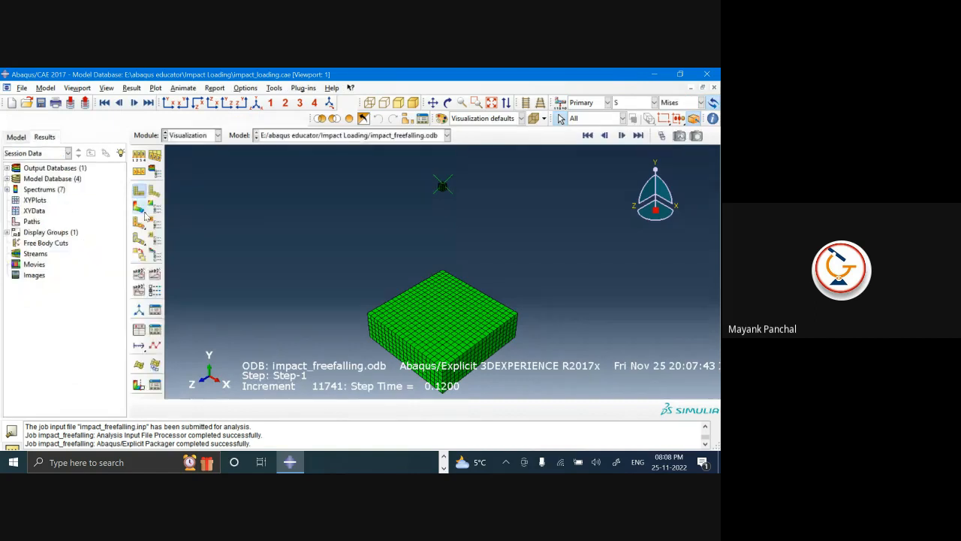
{"action": "left_click", "coordinate": [141, 211]}
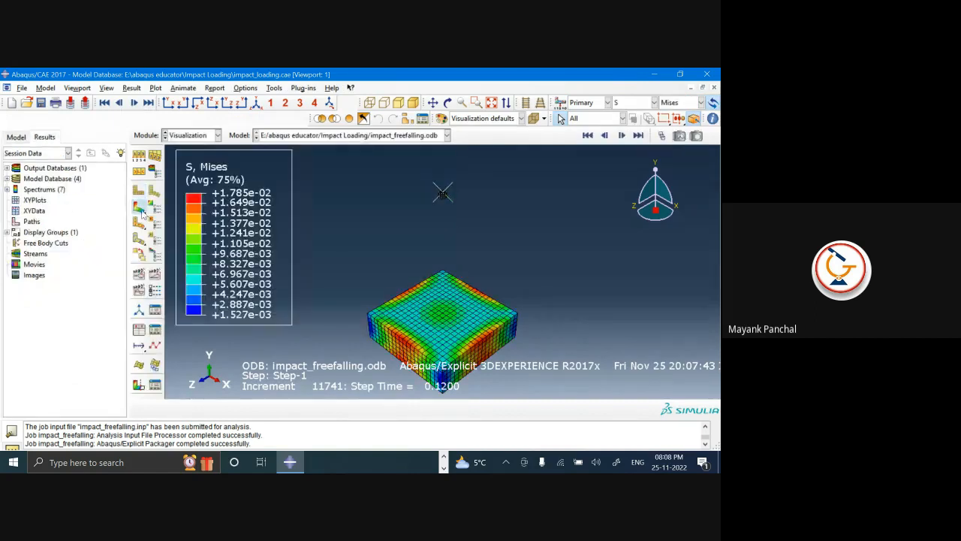
- Display the velocity V contours on the model and switch the primary field output to translational acceleration AT
{"action": "left_click", "coordinate": [631, 104]}
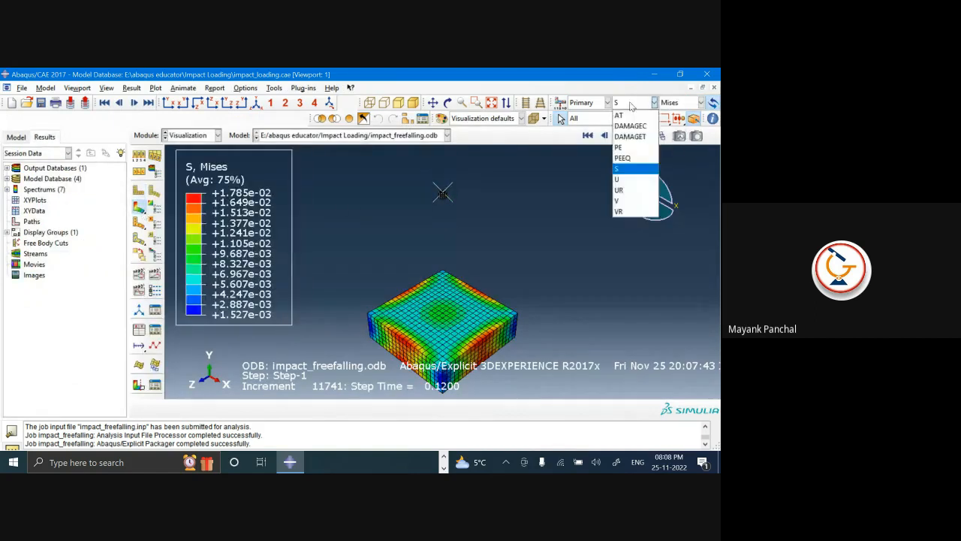
{"action": "left_click", "coordinate": [620, 202]}
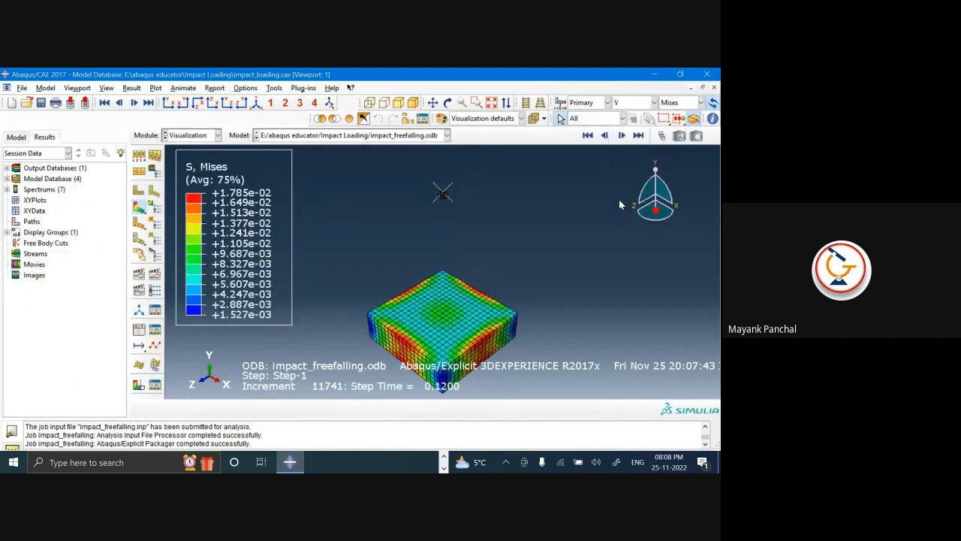
{"action": "left_click", "coordinate": [635, 105]}
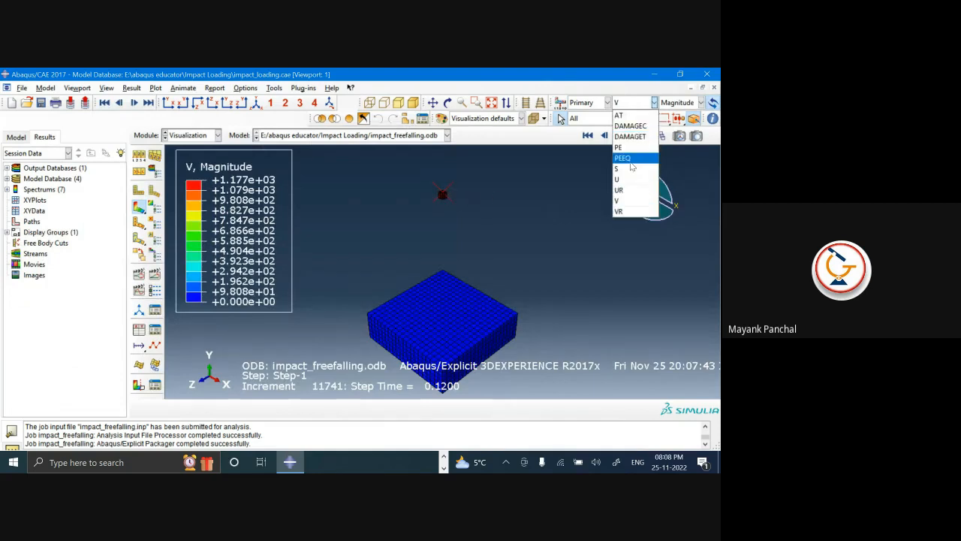
{"action": "left_click", "coordinate": [621, 114]}
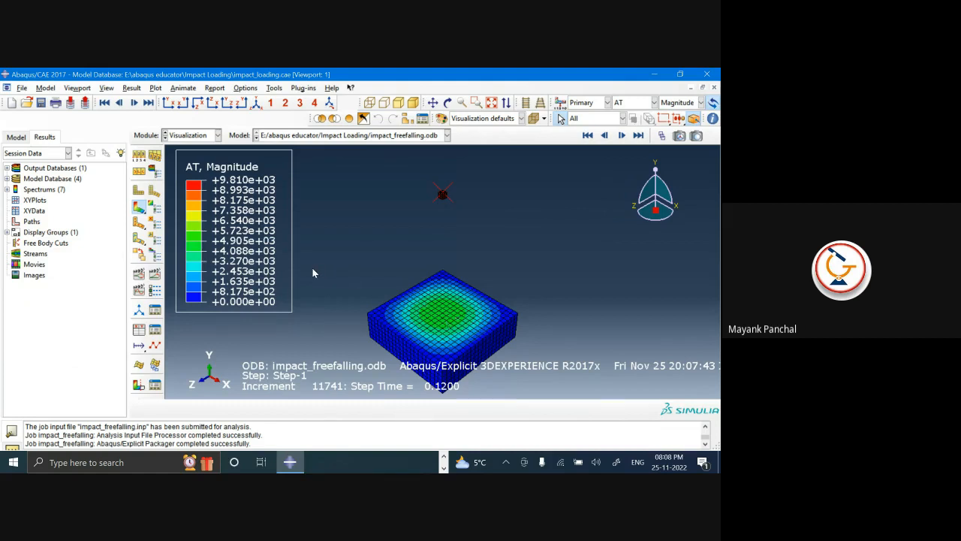
- Scrub the AT contours with the Frame Selector between frame 0 and frame 40 of Step-1, returning to frame 0
{"action": "left_click", "coordinate": [661, 135]}
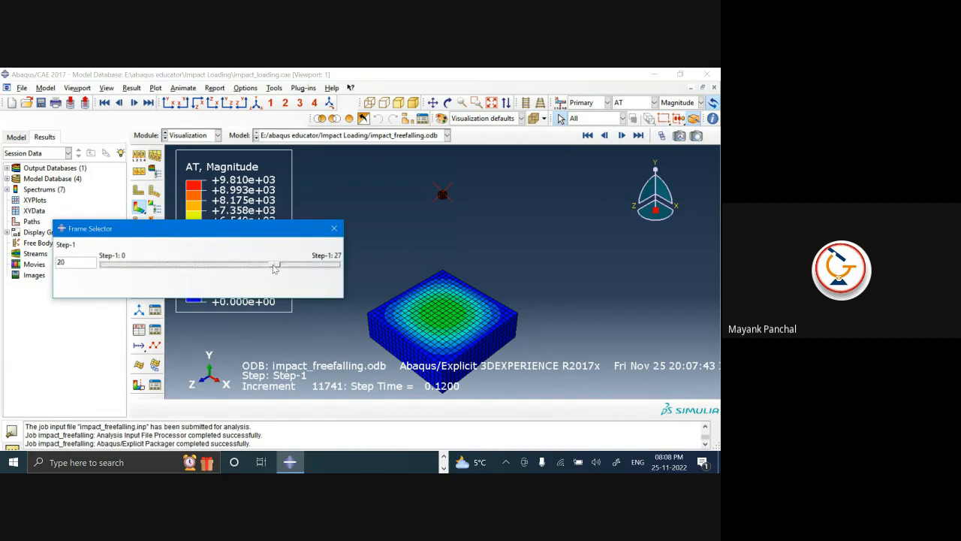
{"action": "left_click_drag", "start_coordinate": [274, 264], "coordinate": [95, 272]}
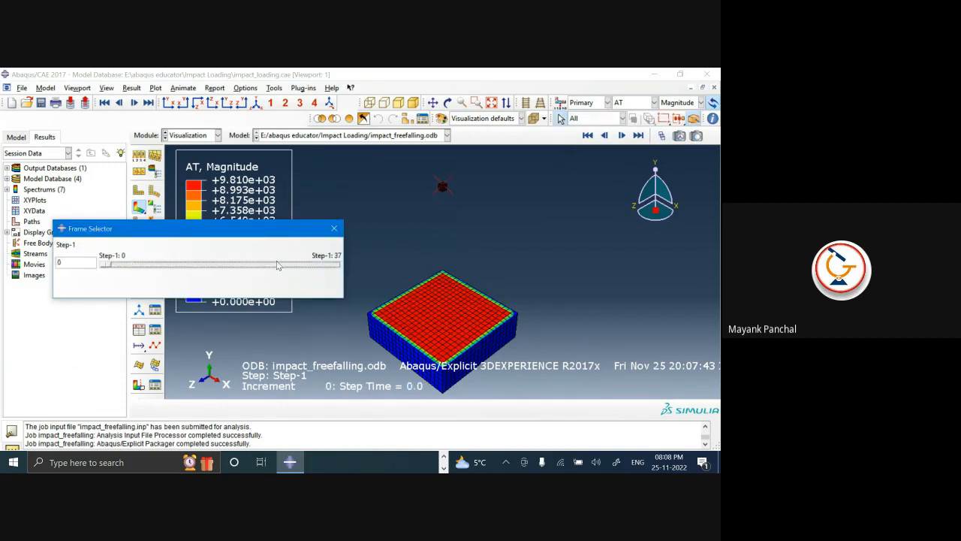
{"action": "left_click", "coordinate": [277, 265]}
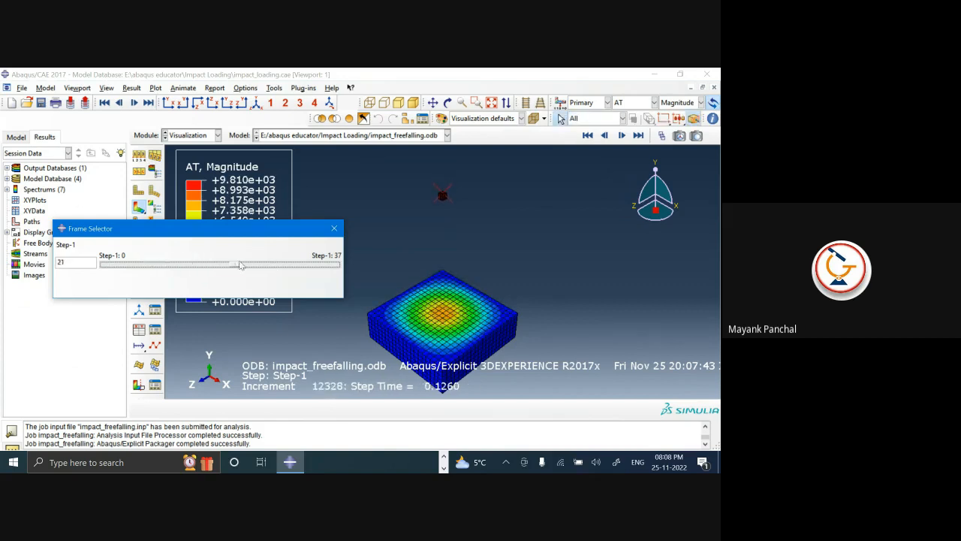
{"action": "left_click_drag", "start_coordinate": [241, 268], "coordinate": [344, 270]}
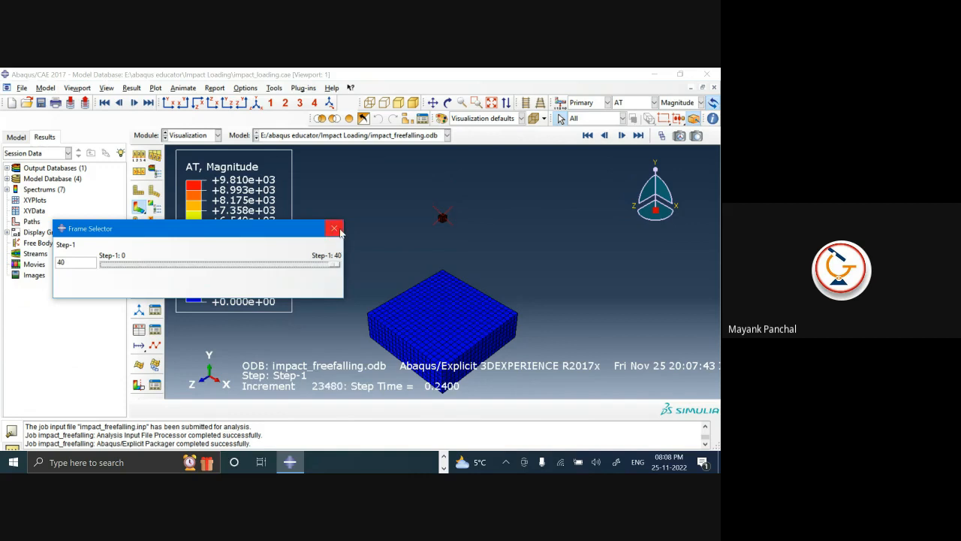
{"action": "left_click_drag", "start_coordinate": [274, 249], "coordinate": [346, 176]}
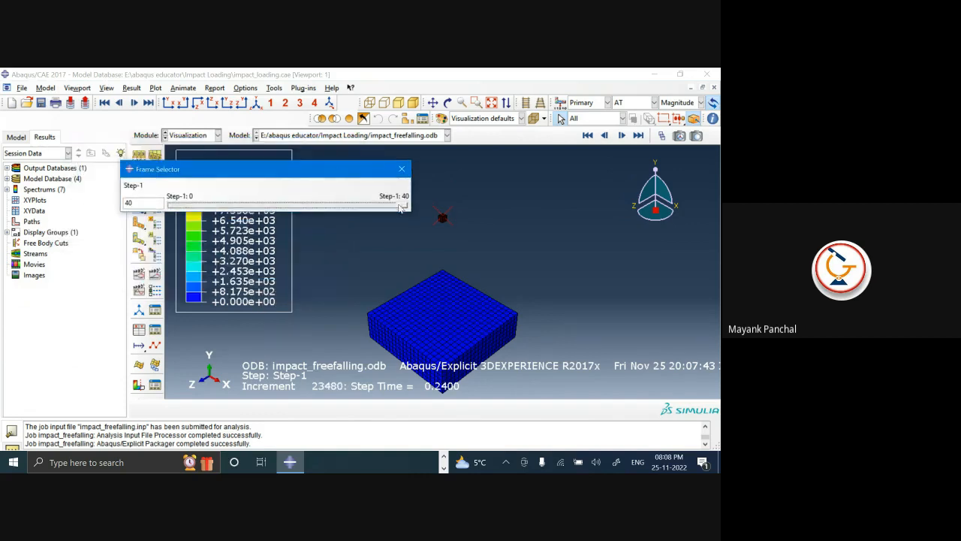
{"action": "left_click_drag", "start_coordinate": [404, 206], "coordinate": [166, 212]}
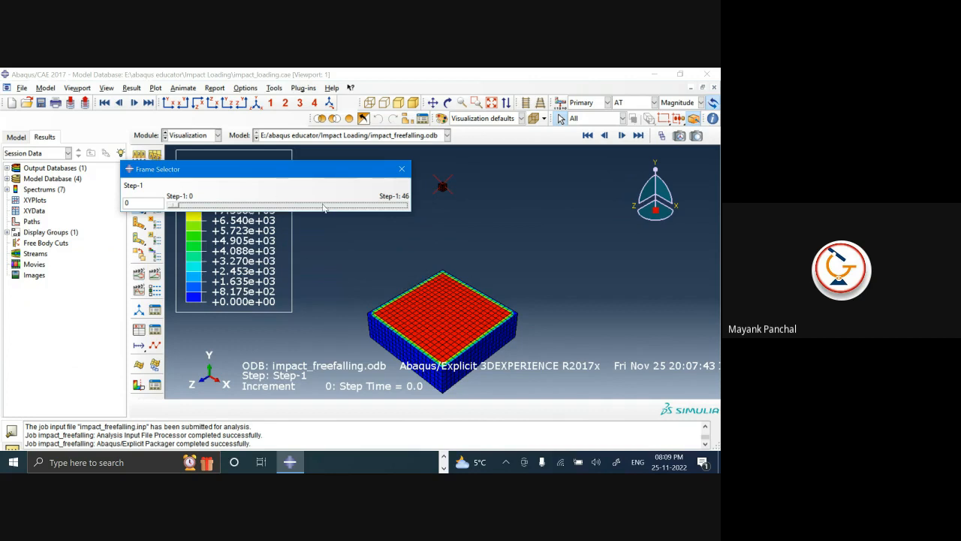
- Advance the AT contours through the Step-1 frames from the start of the fall to frame 61
{"action": "left_click", "coordinate": [377, 206]}
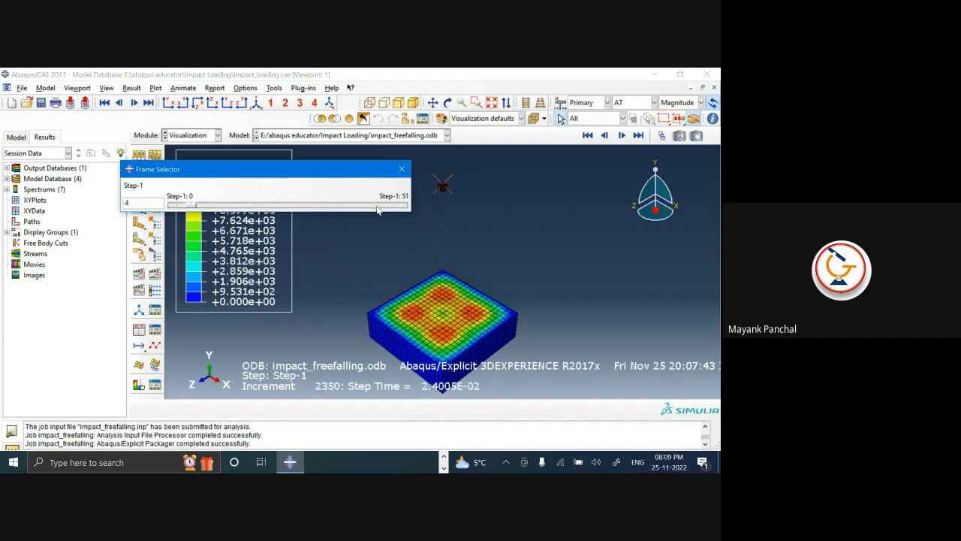
{"action": "left_click", "coordinate": [350, 206]}
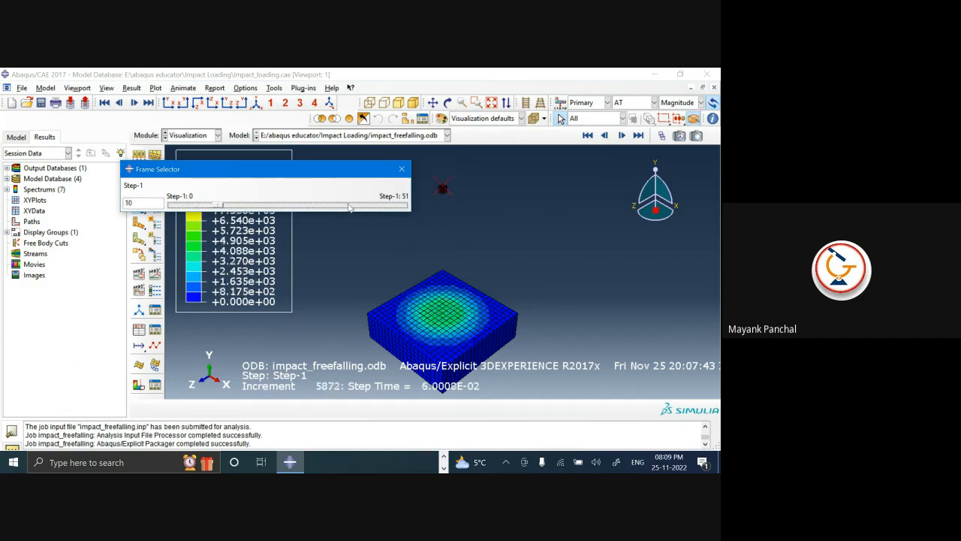
{"action": "left_click", "coordinate": [349, 207]}
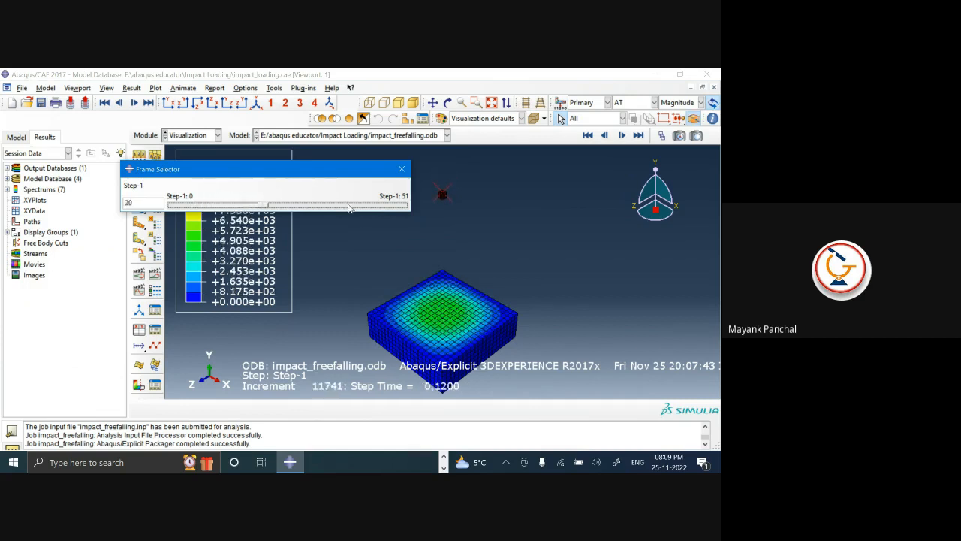
{"action": "left_click", "coordinate": [349, 207]}
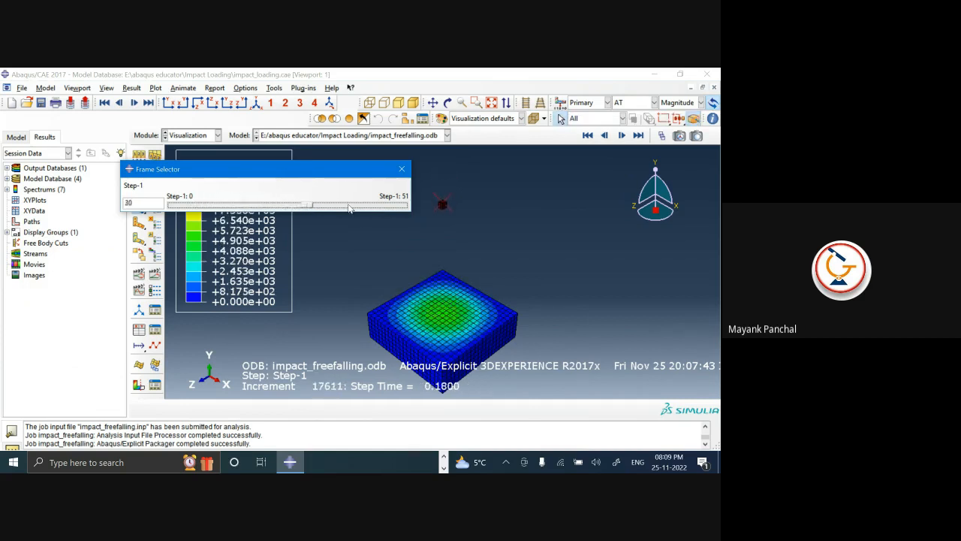
{"action": "left_click", "coordinate": [349, 208]}
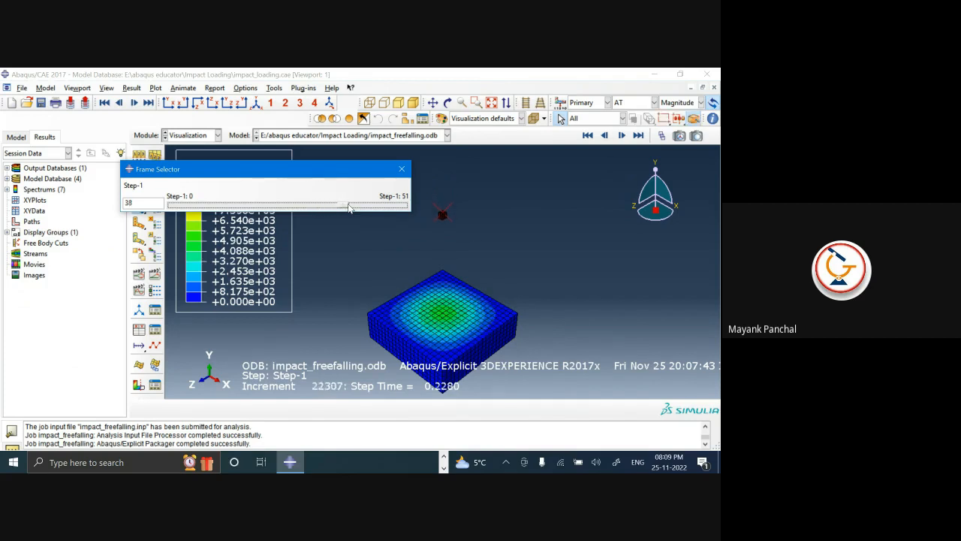
{"action": "left_click_drag", "start_coordinate": [349, 208], "coordinate": [382, 206]}
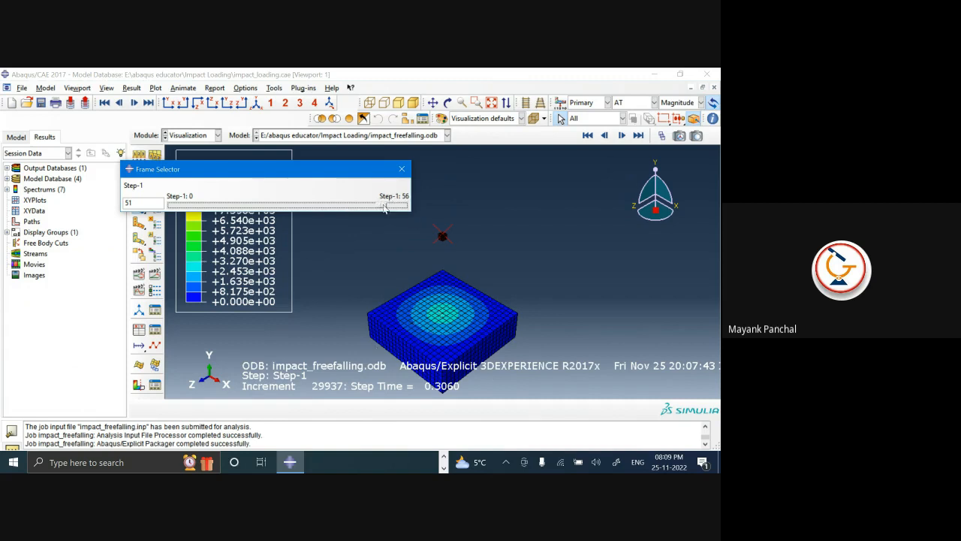
{"action": "left_click_drag", "start_coordinate": [384, 207], "coordinate": [413, 207]}
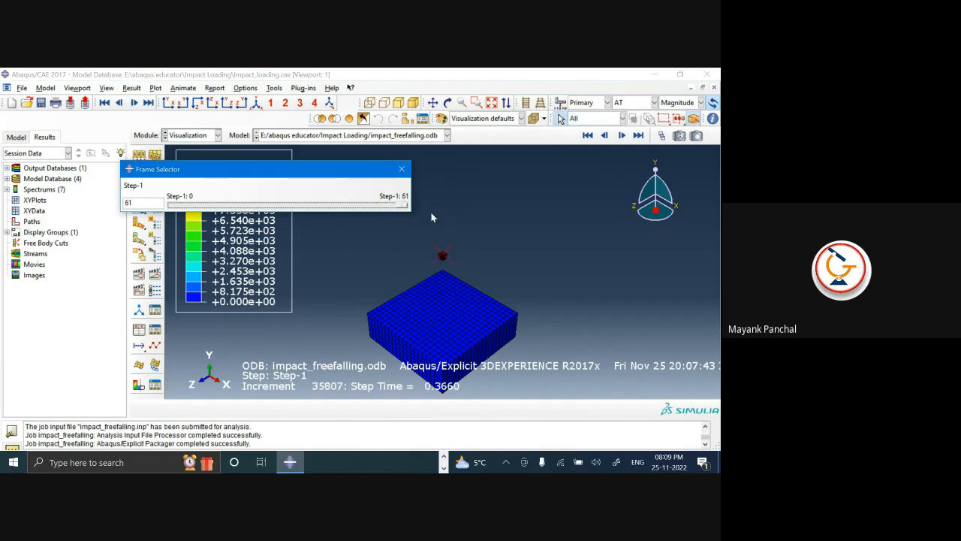
- Scrub back and forth through the most recent Step-1 frames up to frame 68 to examine the falling body's approach to the block
{"action": "left_click", "coordinate": [371, 206]}
{"action": "left_click", "coordinate": [406, 205]}
{"action": "left_click", "coordinate": [379, 207]}
{"action": "left_click", "coordinate": [407, 206]}
{"action": "left_click", "coordinate": [354, 206]}
{"action": "left_click", "coordinate": [358, 206]}
{"action": "left_click", "coordinate": [361, 206]}
{"action": "left_click", "coordinate": [402, 207]}
{"action": "left_click", "coordinate": [401, 207]}
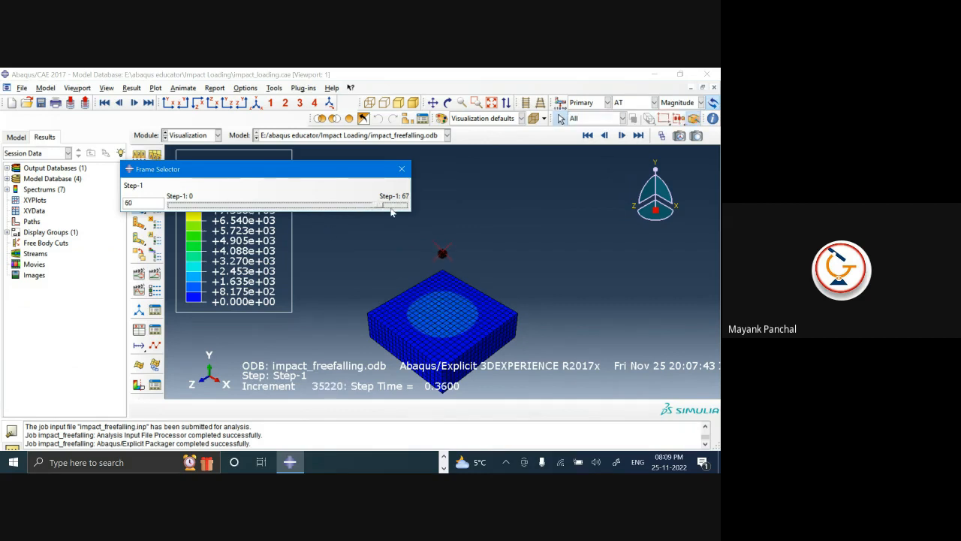
{"action": "left_click", "coordinate": [390, 207]}
{"action": "left_click_drag", "start_coordinate": [387, 207], "coordinate": [411, 209]}
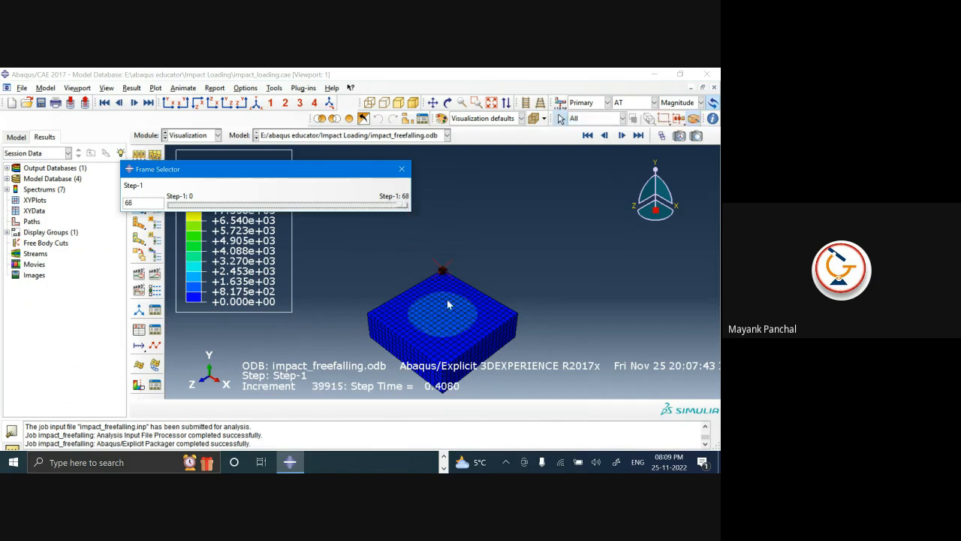
- Close the Frame Selector and the impact_freefalling.odb output database, and return to the model tree
{"action": "left_click", "coordinate": [402, 168]}
{"action": "left_click", "coordinate": [22, 87]}
{"action": "left_click", "coordinate": [45, 178]}
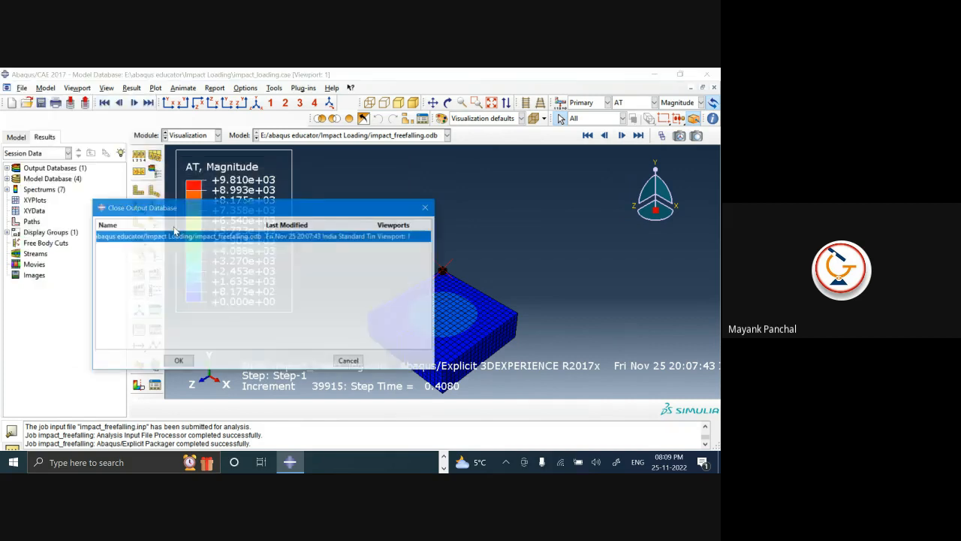
{"action": "left_click", "coordinate": [178, 360]}
{"action": "left_click", "coordinate": [16, 137]}
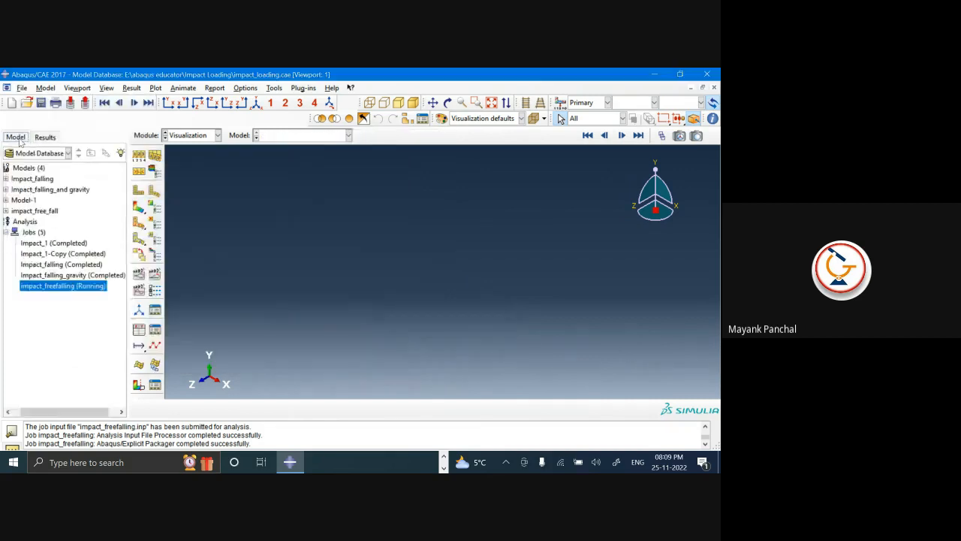
- Monitor the progress of the running impact_freefalling job and close the monitor
{"action": "right_click", "coordinate": [85, 284]}
{"action": "left_click", "coordinate": [129, 395]}
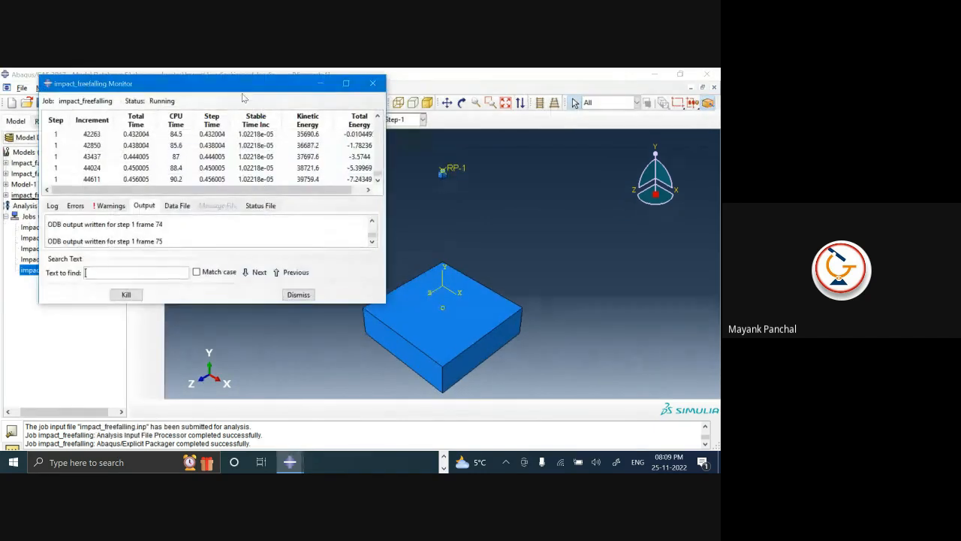
{"action": "left_click_drag", "start_coordinate": [242, 90], "coordinate": [410, 87]}
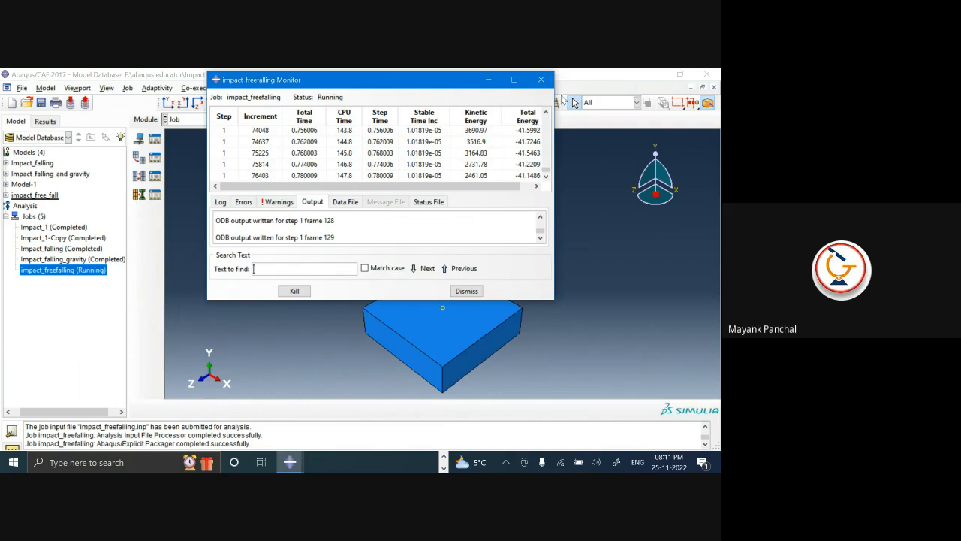
{"action": "left_click", "coordinate": [531, 82]}
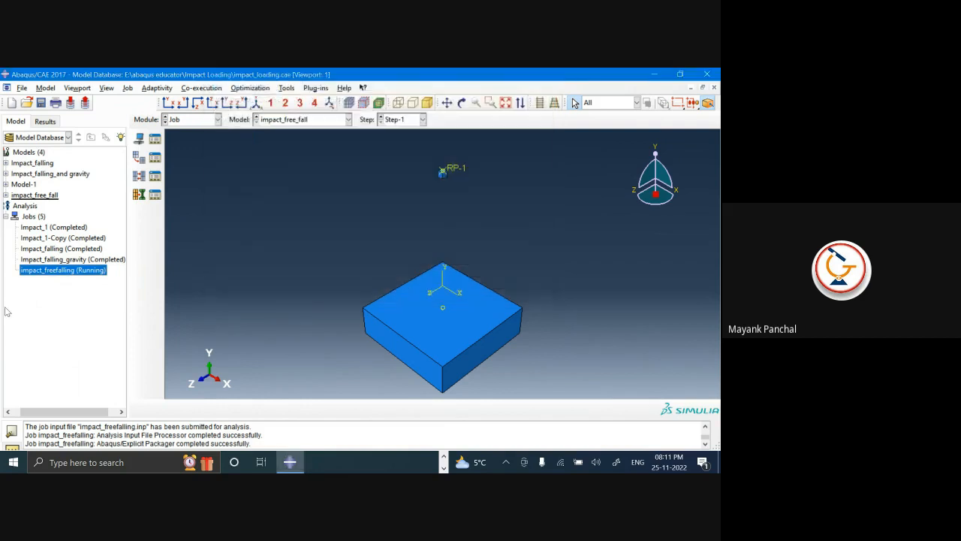
- Open the results of the running impact_freefalling job and animate the time history of its Mises stress contours
{"action": "right_click", "coordinate": [83, 269]}
{"action": "left_click", "coordinate": [108, 390]}
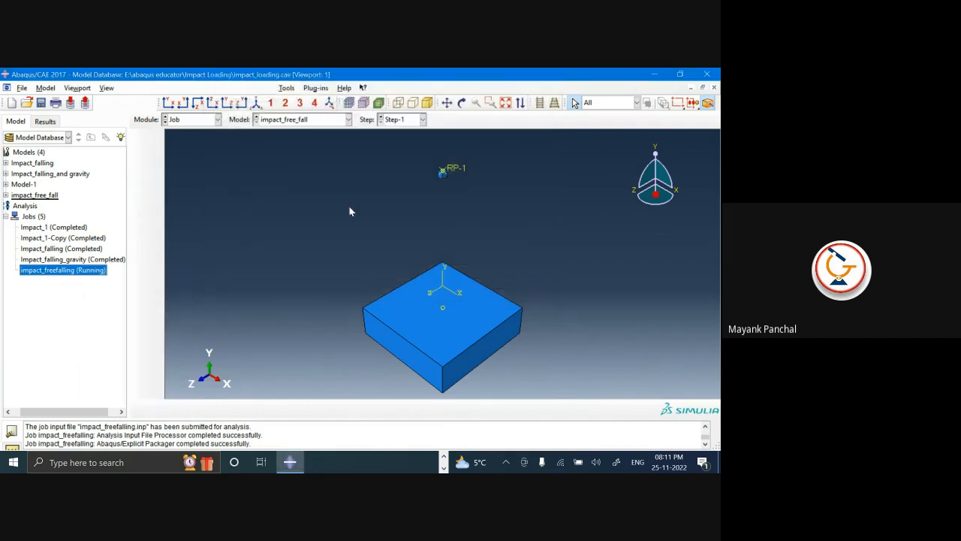
{"action": "left_click", "coordinate": [468, 237]}
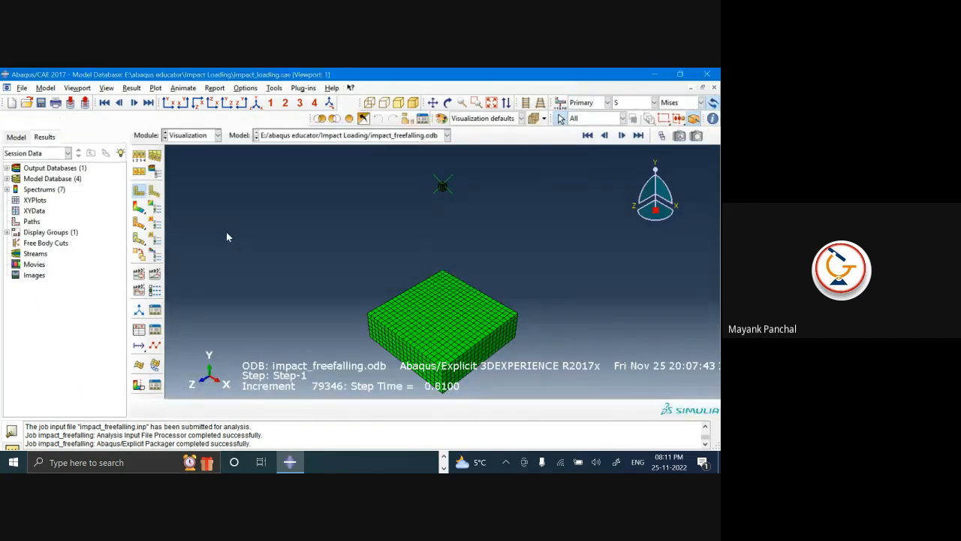
{"action": "left_click", "coordinate": [139, 208]}
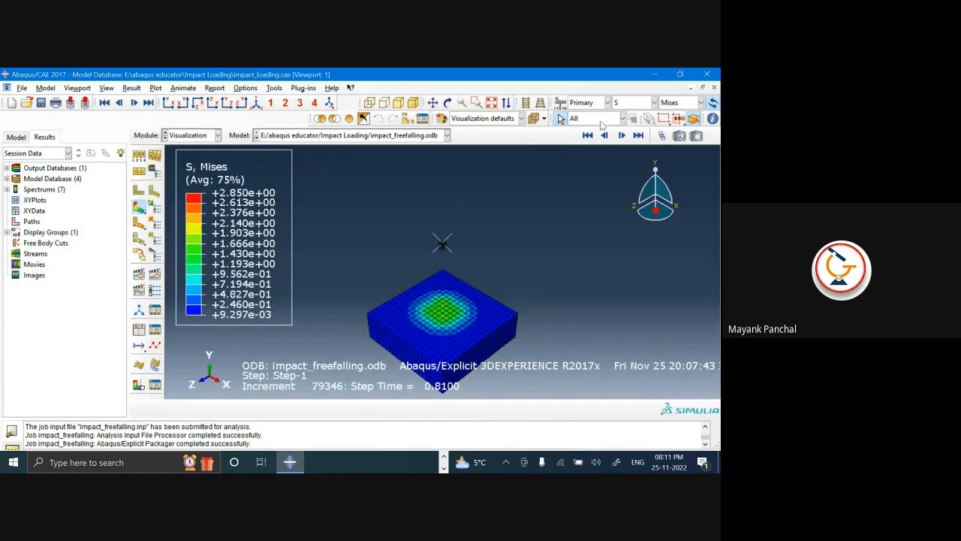
{"action": "left_click", "coordinate": [183, 87]}
{"action": "left_click", "coordinate": [202, 111]}
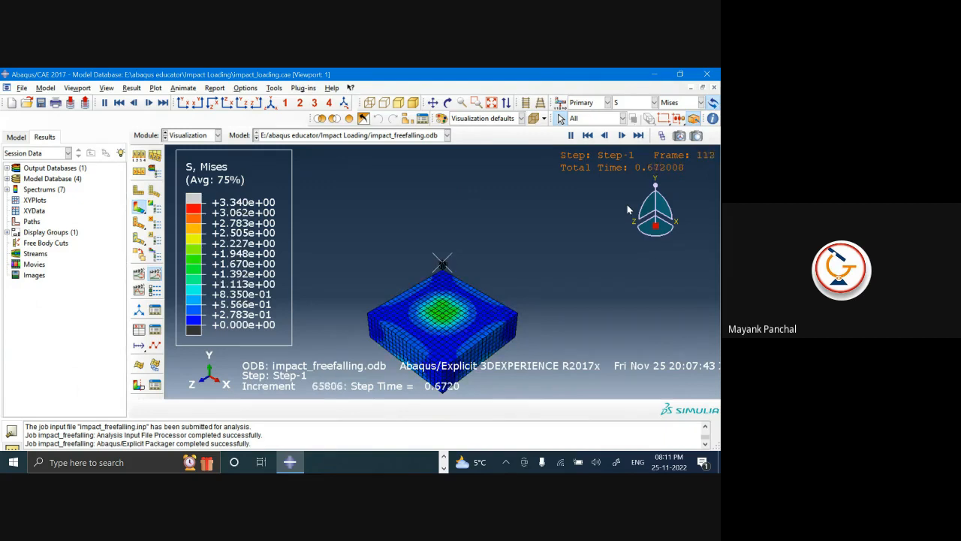
- Switch the animated contour variable to DAMAGET and stop the animation after viewing the damage
{"action": "left_click", "coordinate": [634, 102]}
{"action": "left_click", "coordinate": [637, 140]}
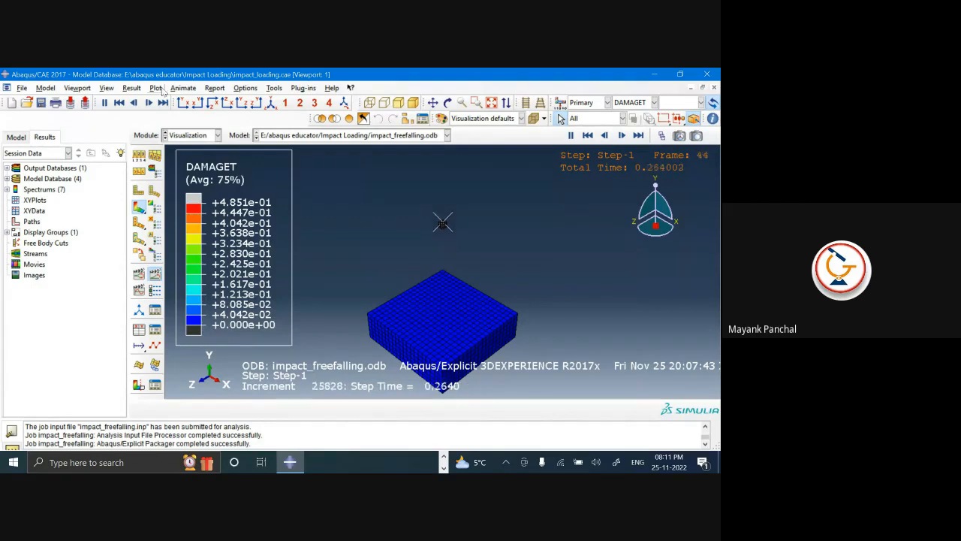
{"action": "left_click", "coordinate": [183, 88]}
{"action": "left_click", "coordinate": [197, 122]}
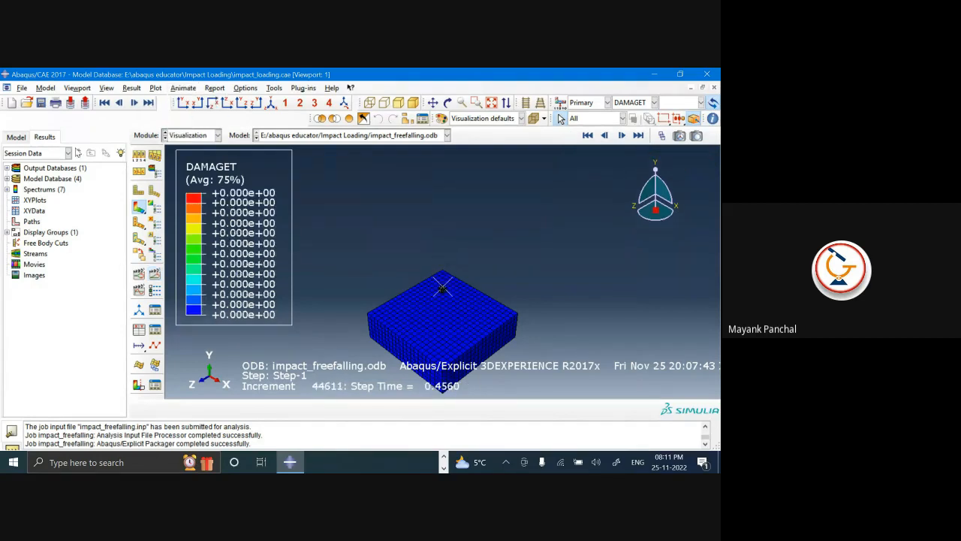
- Return to the model tree, monitor the progress of the impact_freefalling job, and close the monitor
{"action": "left_click", "coordinate": [16, 137]}
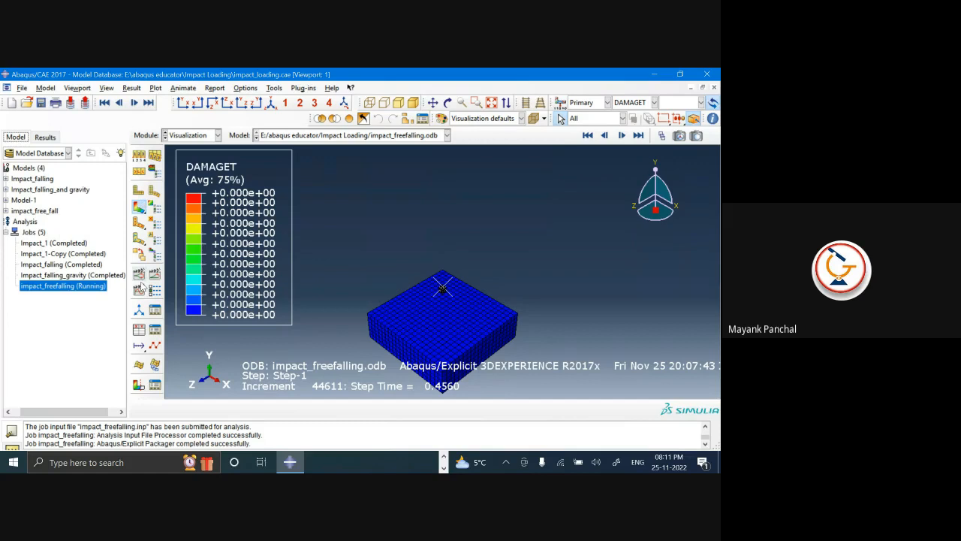
{"action": "right_click", "coordinate": [94, 288]}
{"action": "left_click", "coordinate": [144, 397]}
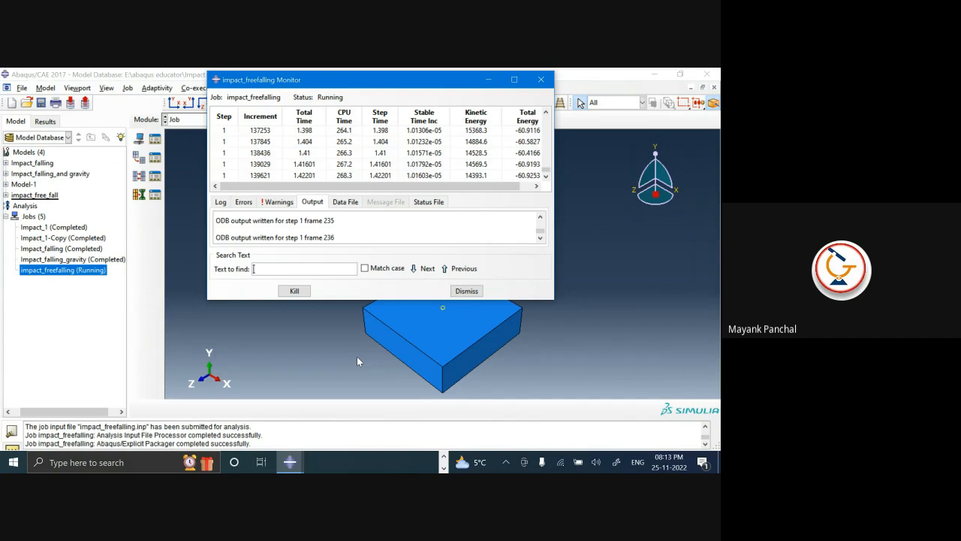
{"action": "left_click", "coordinate": [545, 80]}
- Close the impact_freefalling.odb output database and reopen the job's results to load the newly written frames
{"action": "left_click", "coordinate": [22, 88]}
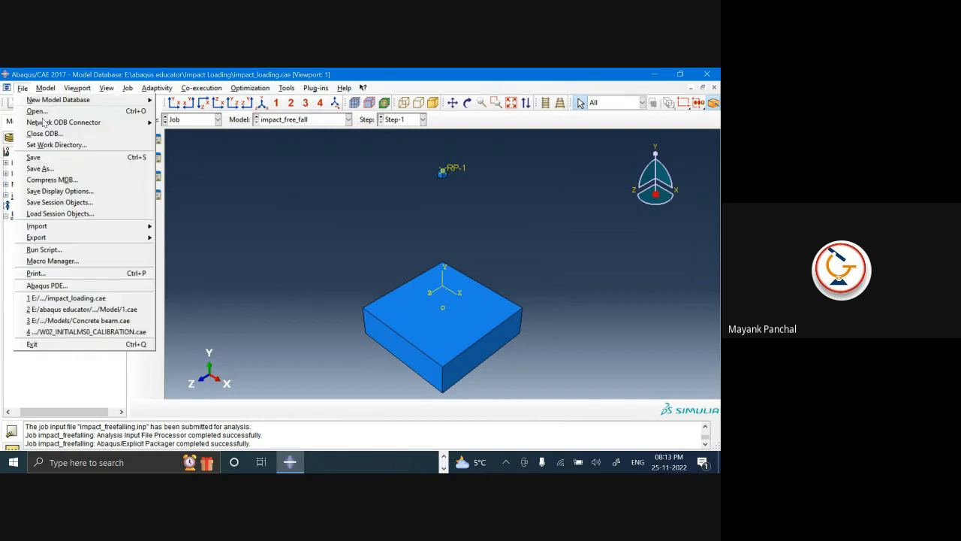
{"action": "left_click", "coordinate": [44, 133]}
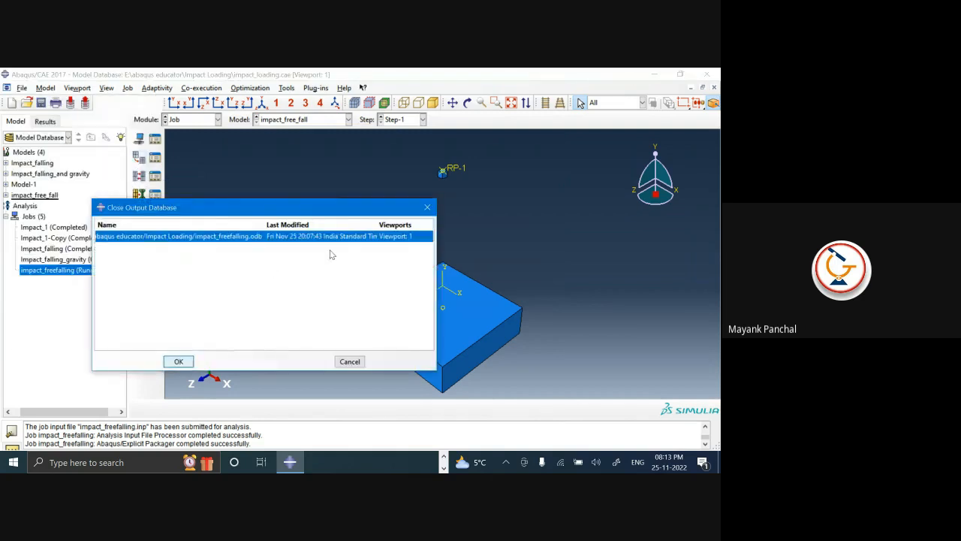
{"action": "key", "text": "Return"}
{"action": "right_click", "coordinate": [92, 272]}
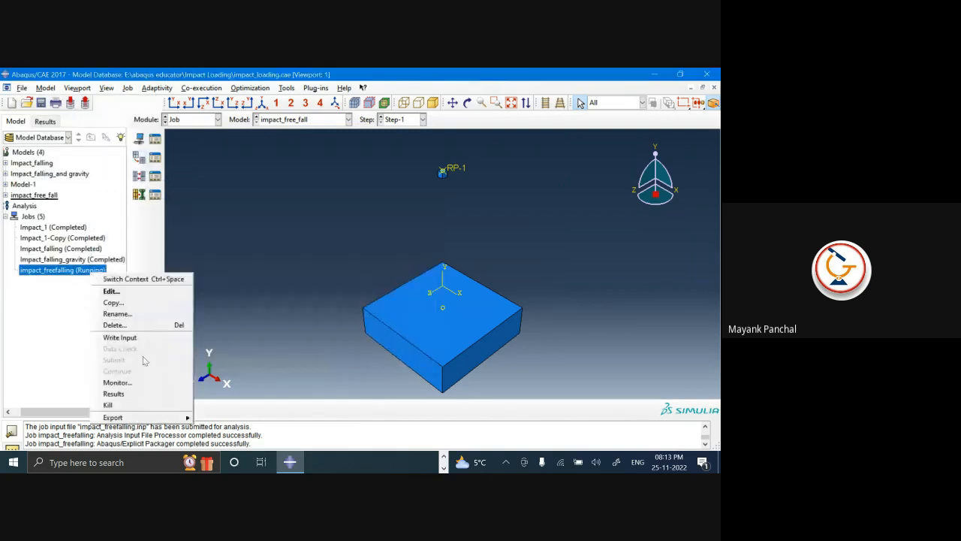
{"action": "left_click", "coordinate": [124, 394]}
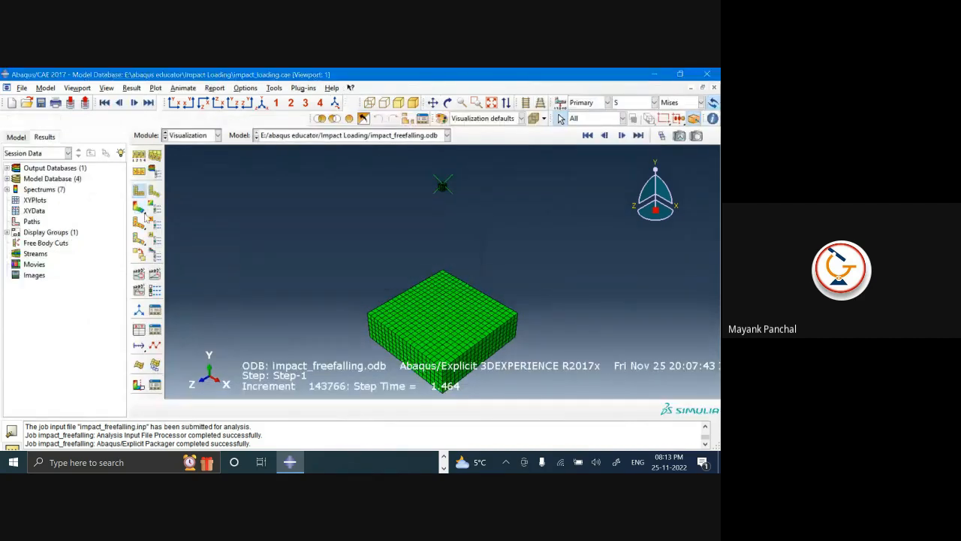
- Plot the Mises contours on the deformed shape and run them as a time history animation
{"action": "left_click", "coordinate": [140, 208]}
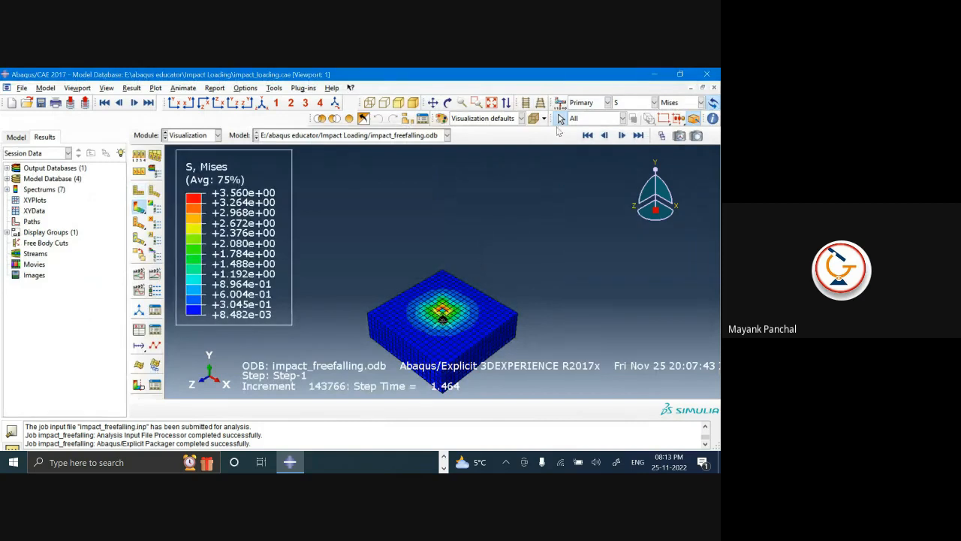
{"action": "left_click", "coordinate": [245, 88]}
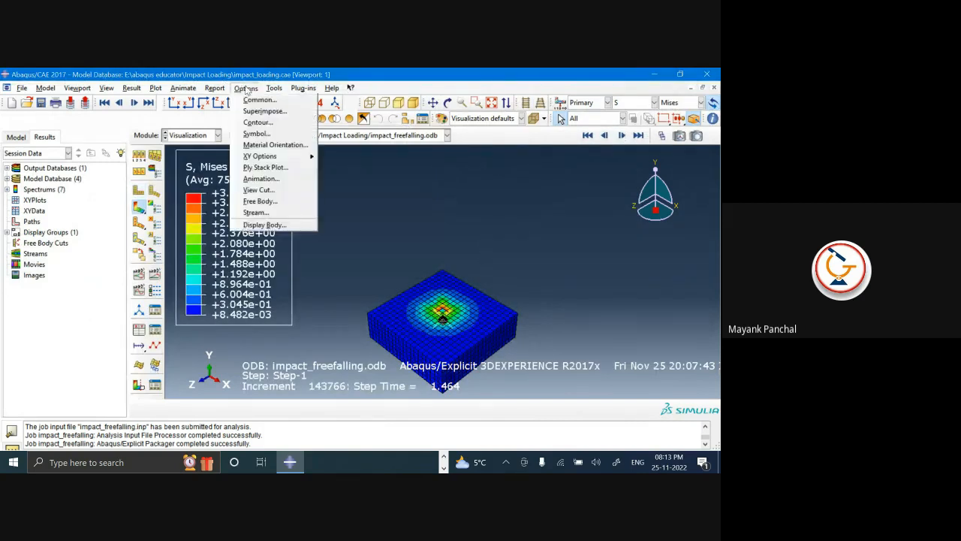
{"action": "mouse_move", "coordinate": [183, 88]}
{"action": "left_click", "coordinate": [190, 122]}
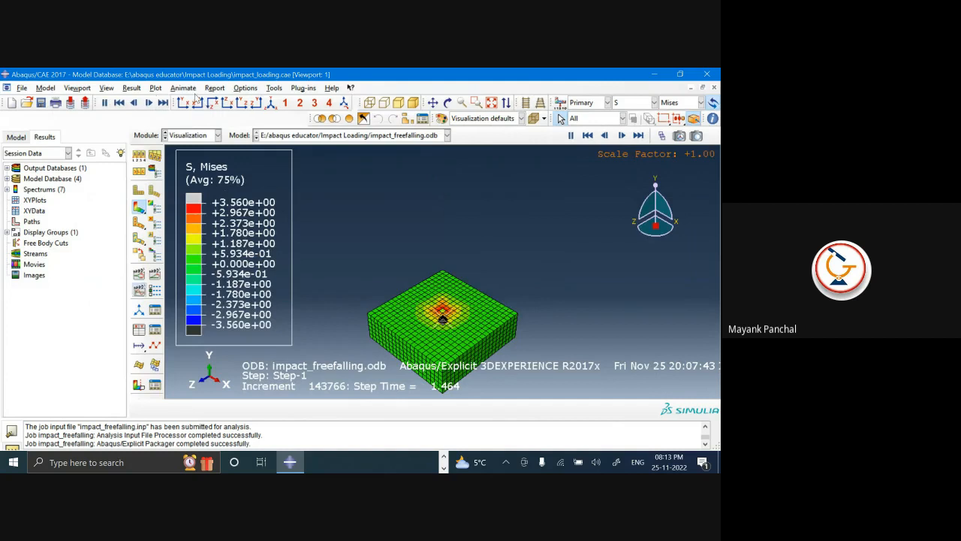
{"action": "left_click", "coordinate": [194, 112]}
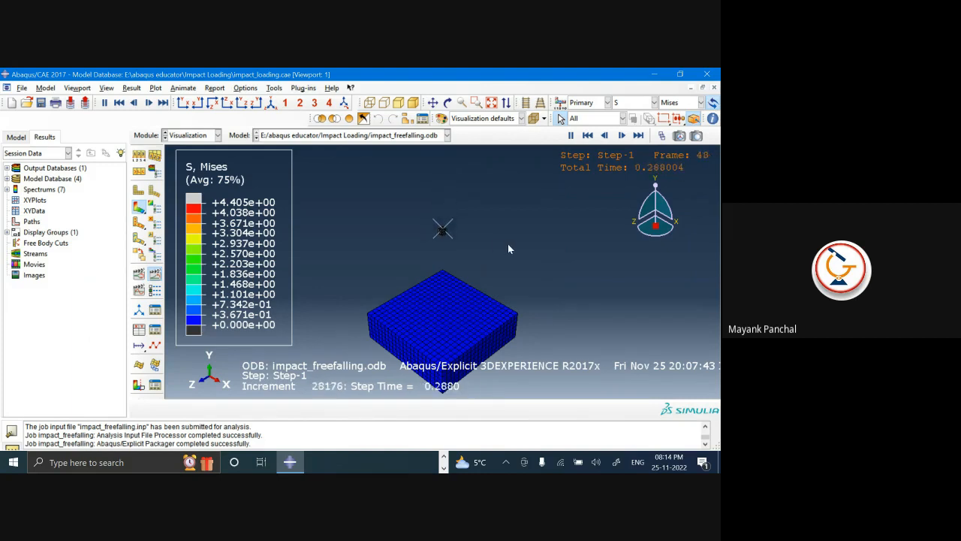
- Switch the animation to DAMAGET, inspect the damaged area of the block up close, and stop the animation
{"action": "left_click", "coordinate": [636, 103]}
{"action": "left_click", "coordinate": [628, 136]}
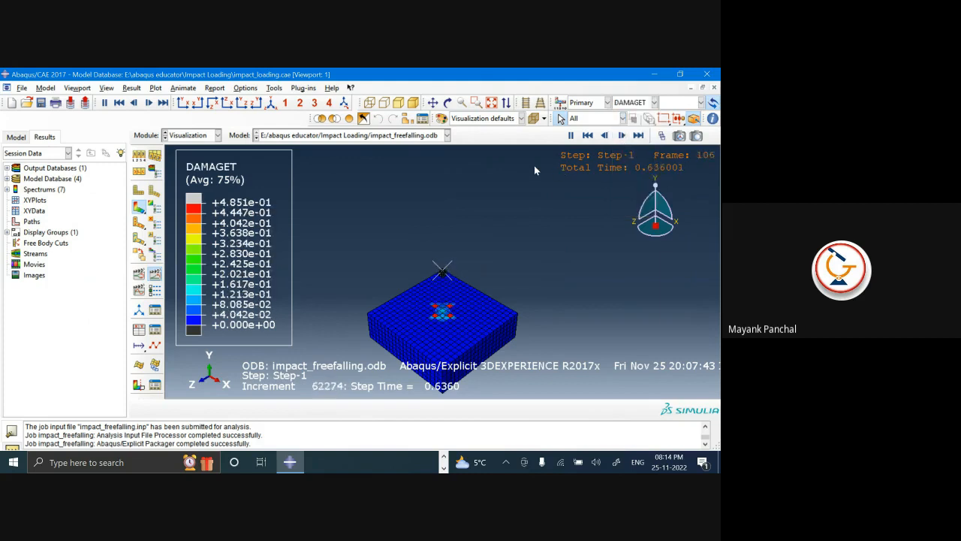
{"action": "left_click", "coordinate": [476, 102]}
{"action": "left_click_drag", "start_coordinate": [410, 241], "coordinate": [500, 344]}
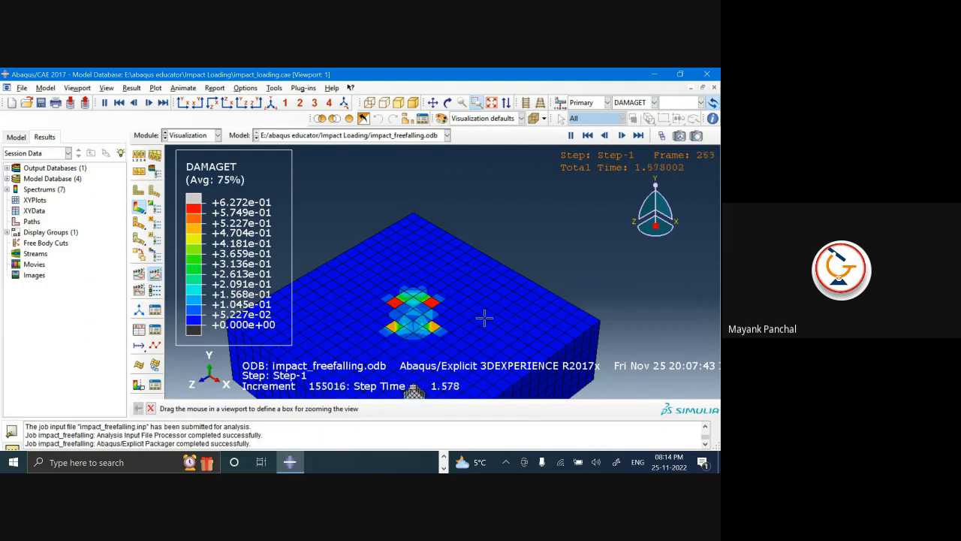
{"action": "left_click", "coordinate": [492, 102]}
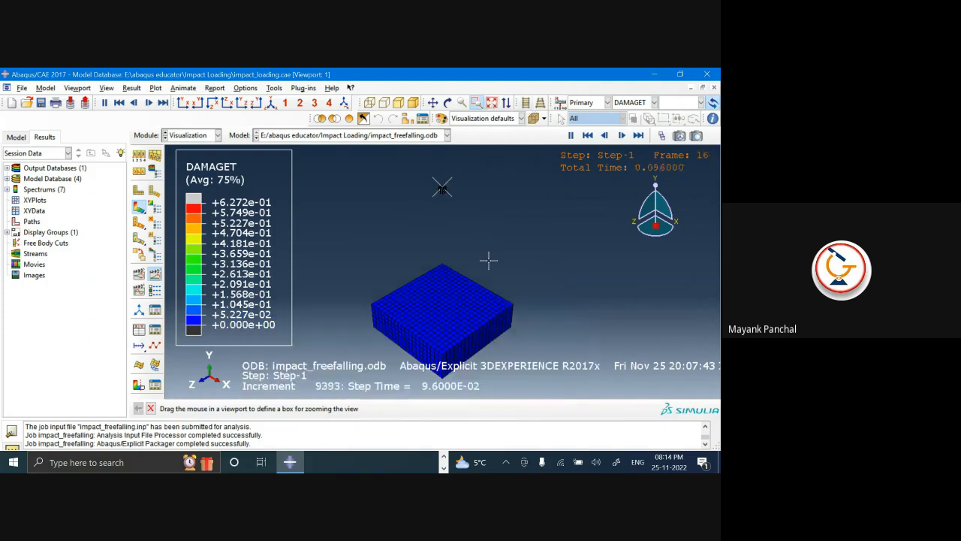
{"action": "left_click", "coordinate": [182, 88]}
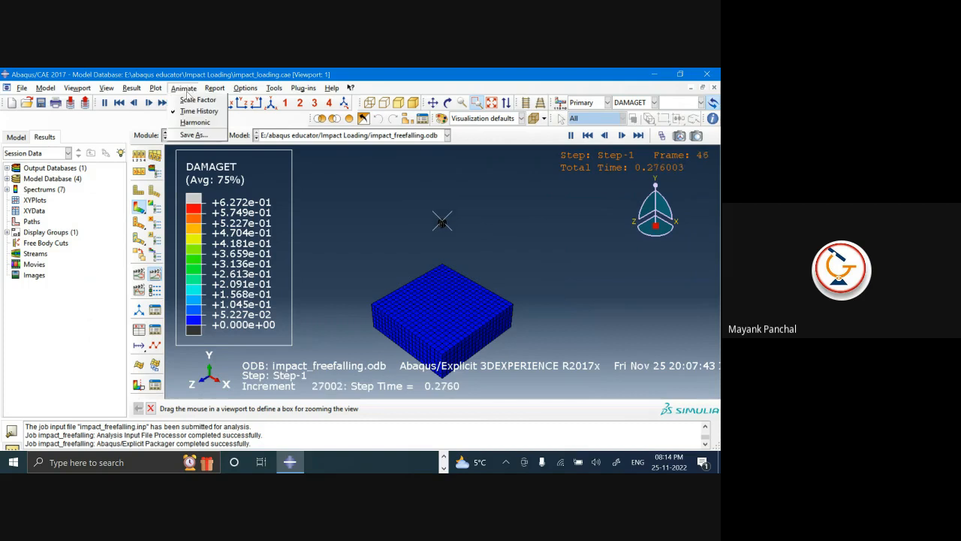
{"action": "left_click", "coordinate": [197, 111]}
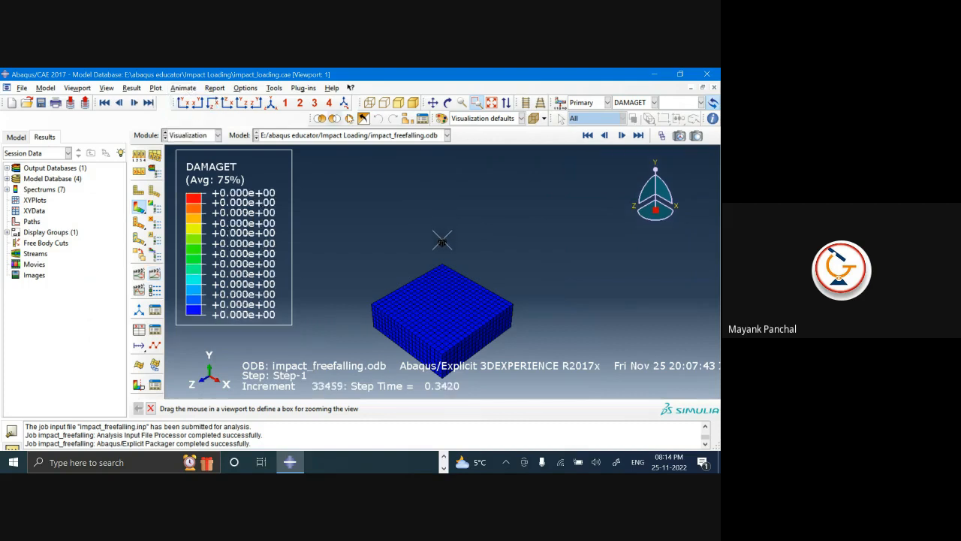
- Scrub the DAMAGET contours with the Frame Selector through the most recent Step-1 frames up to 284 and back to 198
{"action": "left_click", "coordinate": [662, 135]}
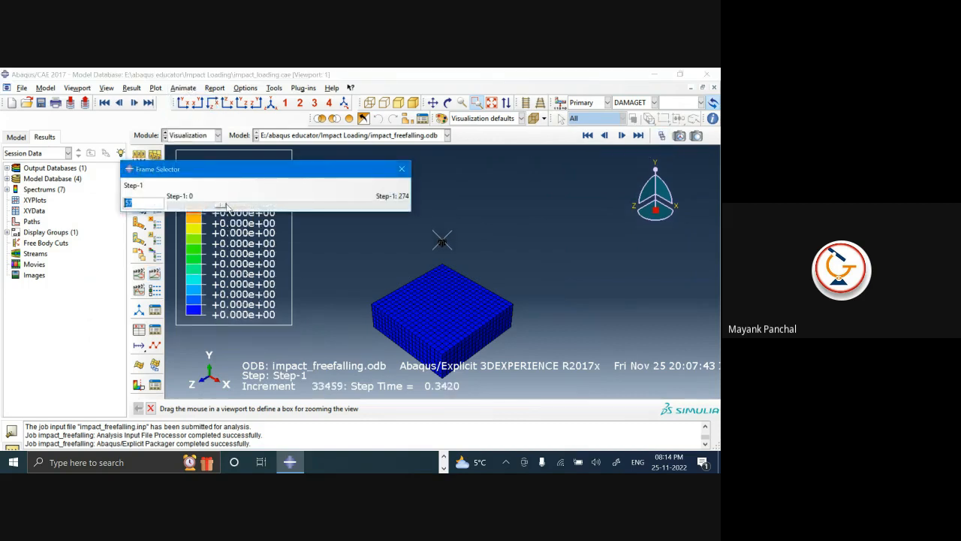
{"action": "left_click_drag", "start_coordinate": [226, 207], "coordinate": [409, 205]}
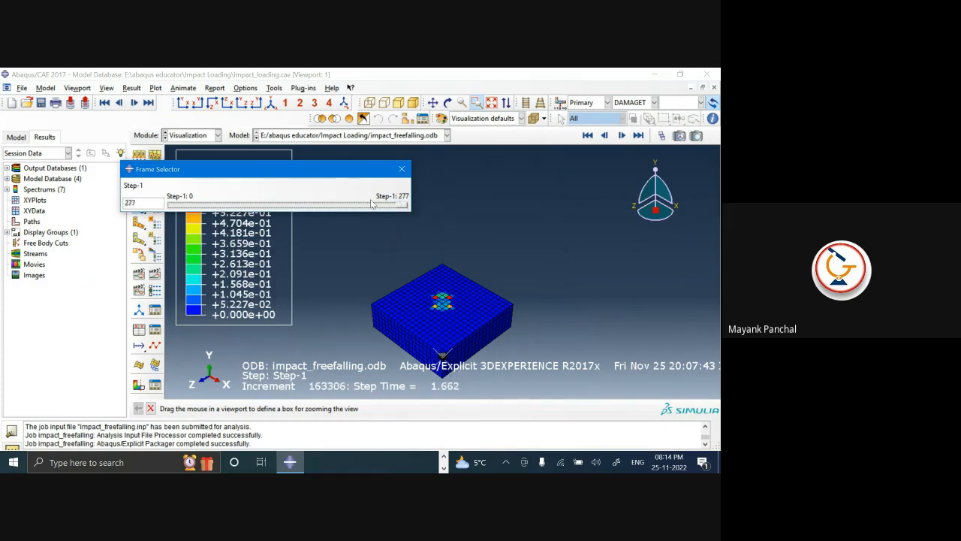
{"action": "left_click", "coordinate": [490, 105]}
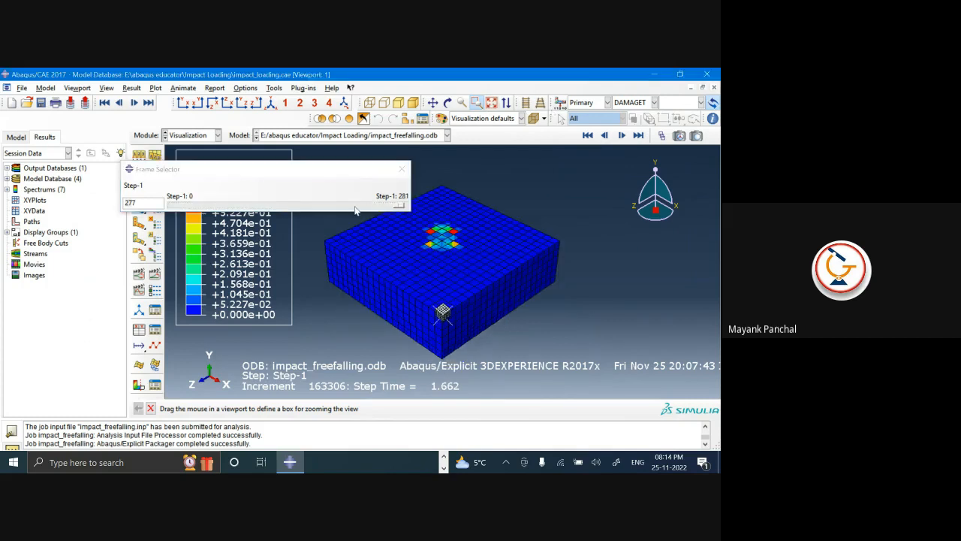
{"action": "left_click", "coordinate": [355, 206]}
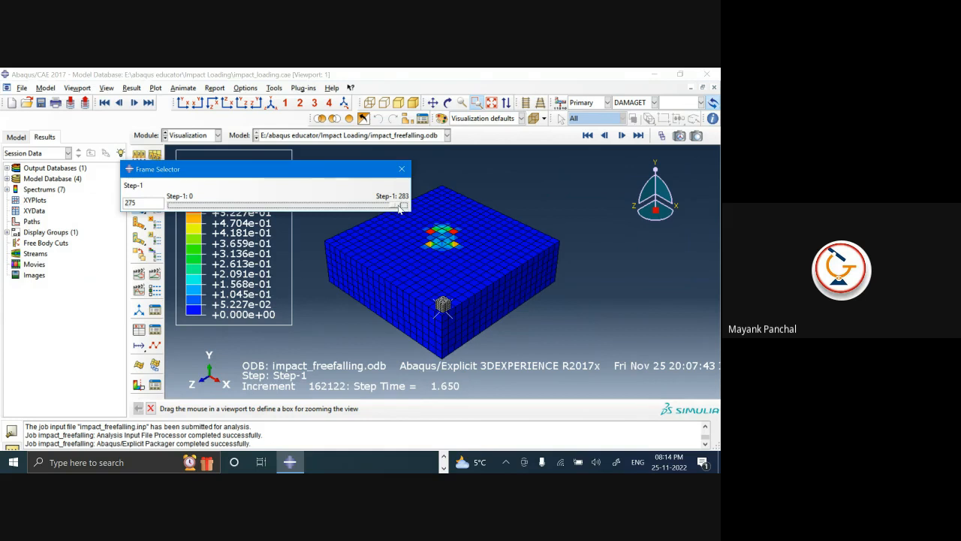
{"action": "left_click_drag", "start_coordinate": [399, 209], "coordinate": [409, 206]}
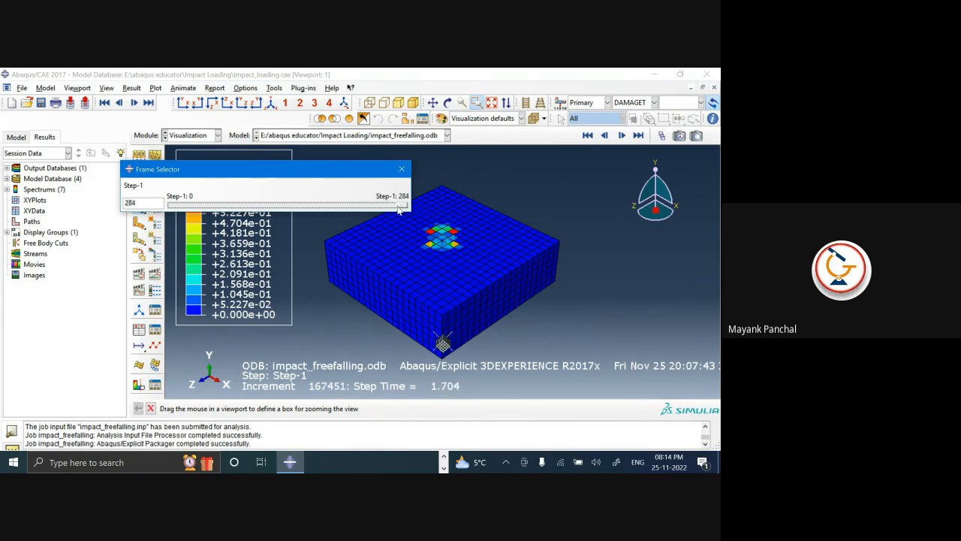
{"action": "left_click_drag", "start_coordinate": [399, 209], "coordinate": [335, 211]}
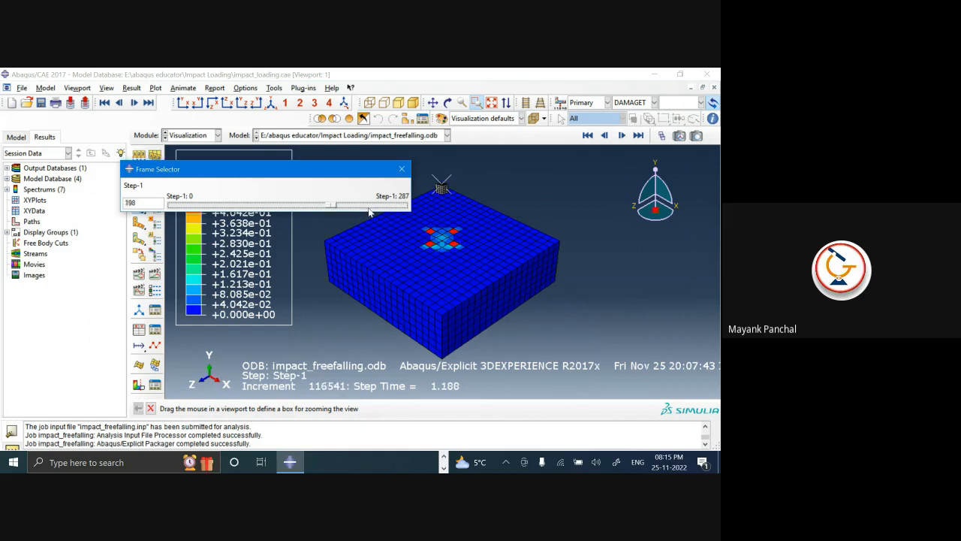
- Set the Step-1 frame to 213 and enlarge the impact zone around the falling cube
{"action": "left_click", "coordinate": [361, 207]}
{"action": "mouse_move", "coordinate": [335, 210]}
{"action": "left_mouse_down"}
{"action": "mouse_move", "coordinate": [173, 211]}
{"action": "mouse_move", "coordinate": [398, 215]}
{"action": "mouse_move", "coordinate": [332, 214]}
{"action": "left_mouse_up"}
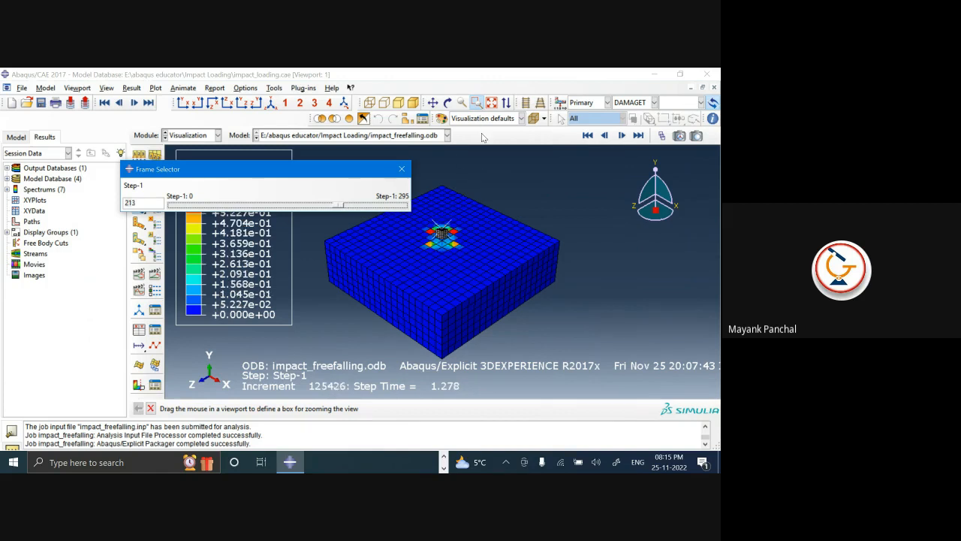
{"action": "left_click_drag", "start_coordinate": [430, 221], "coordinate": [469, 257]}
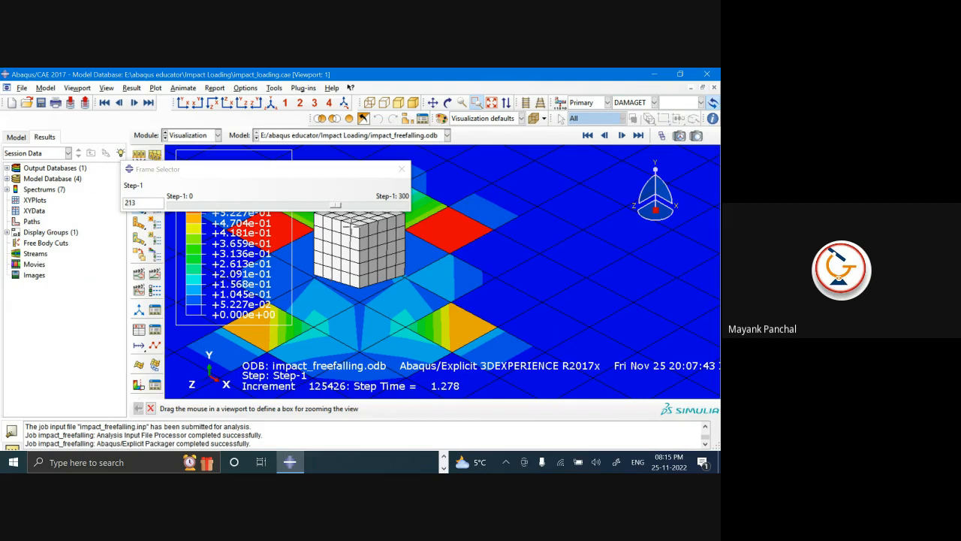
- Step forward frame by frame from 213 to 221 to examine the cube's rebound above the damaged elements
{"action": "left_click", "coordinate": [389, 205]}
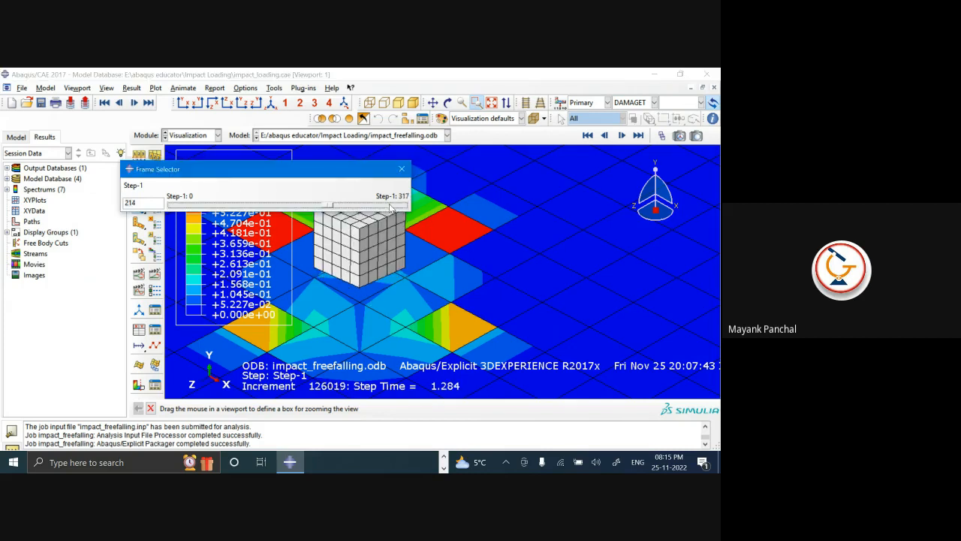
{"action": "left_click", "coordinate": [389, 205]}
{"action": "left_click", "coordinate": [390, 205]}
{"action": "left_click", "coordinate": [389, 205]}
{"action": "left_click", "coordinate": [390, 205]}
{"action": "left_click", "coordinate": [390, 205]}
{"action": "left_click", "coordinate": [389, 205]}
{"action": "left_click", "coordinate": [390, 205]}
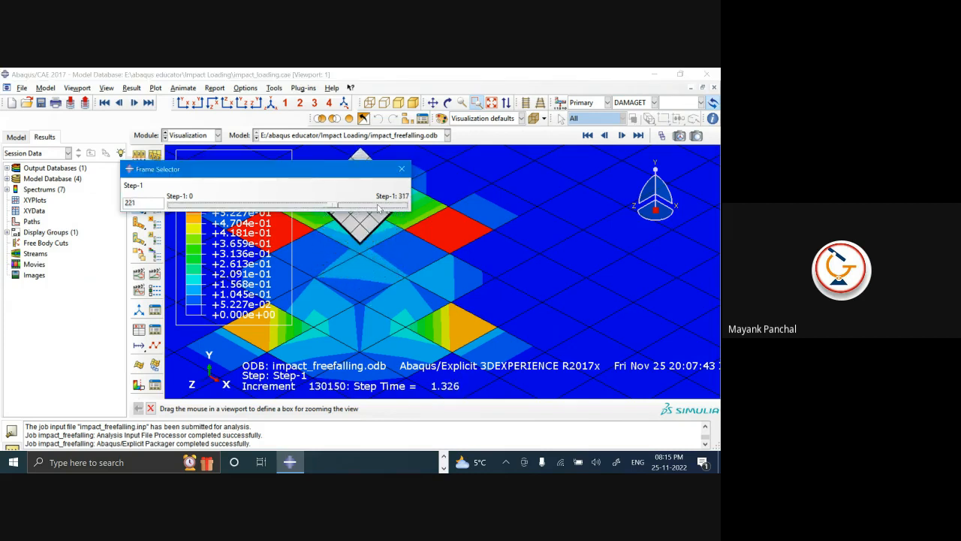
- Step back frame by frame from 221 to 212 to examine the damage just before the second impact
{"action": "left_click", "coordinate": [274, 204]}
{"action": "left_click", "coordinate": [274, 204]}
{"action": "left_click", "coordinate": [274, 204]}
{"action": "left_click", "coordinate": [274, 204]}
{"action": "left_click", "coordinate": [274, 205]}
{"action": "left_click", "coordinate": [274, 205]}
{"action": "left_click", "coordinate": [274, 204]}
{"action": "left_click", "coordinate": [274, 204]}
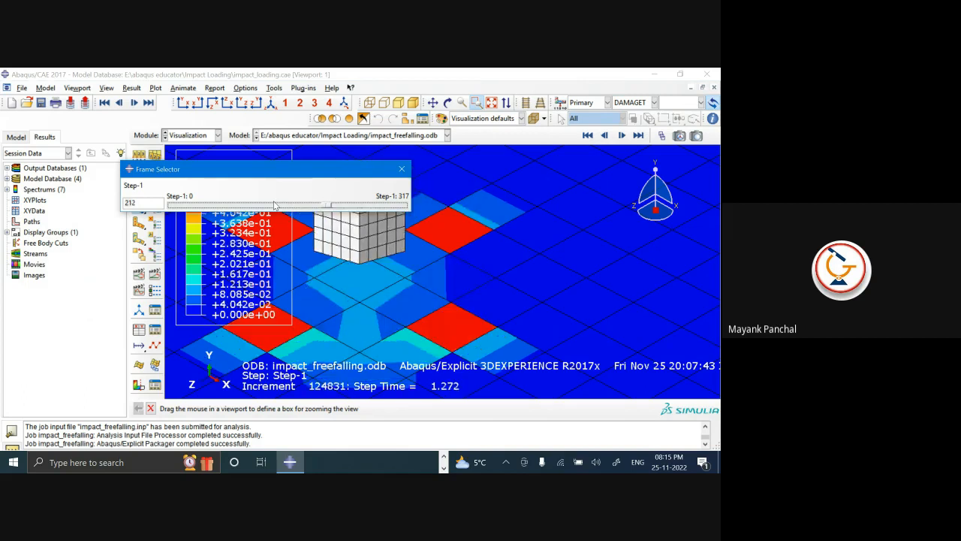
- Advance the DAMAGET contours through frame 213 to frame 221 with the whole block in view
{"action": "left_click", "coordinate": [391, 206]}
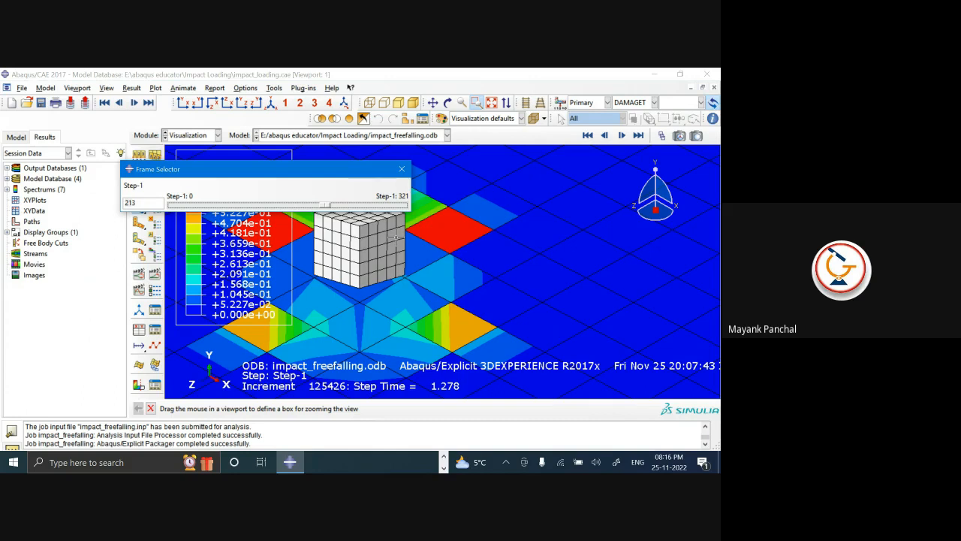
{"action": "left_click", "coordinate": [492, 103]}
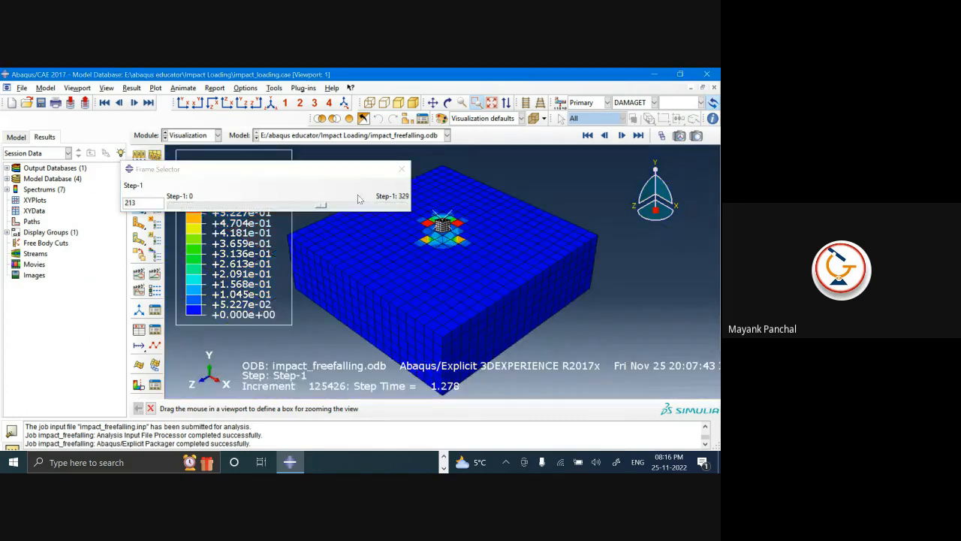
{"action": "left_click", "coordinate": [350, 205]}
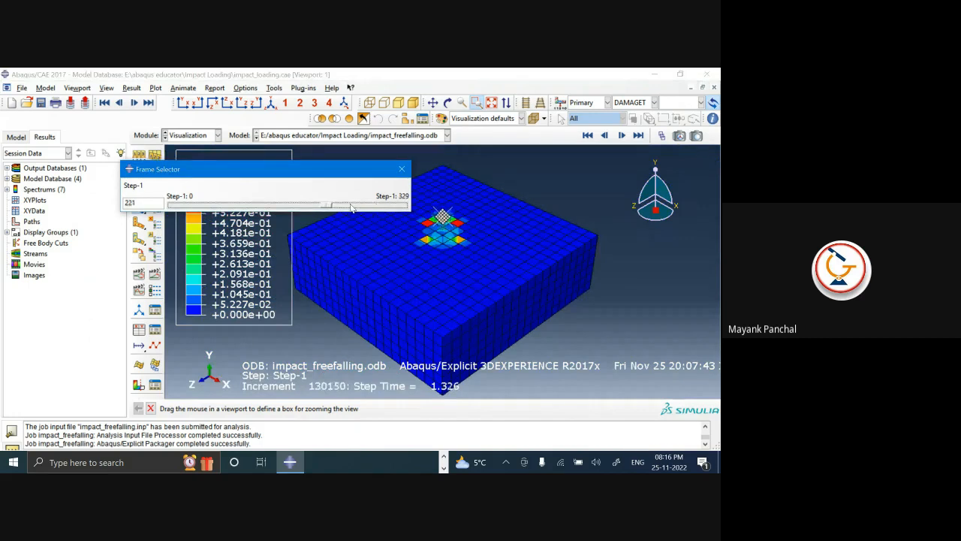
- Move the DAMAGET contours ahead to Step-1 frame 332 and fit the whole model in view
{"action": "left_click", "coordinate": [321, 206]}
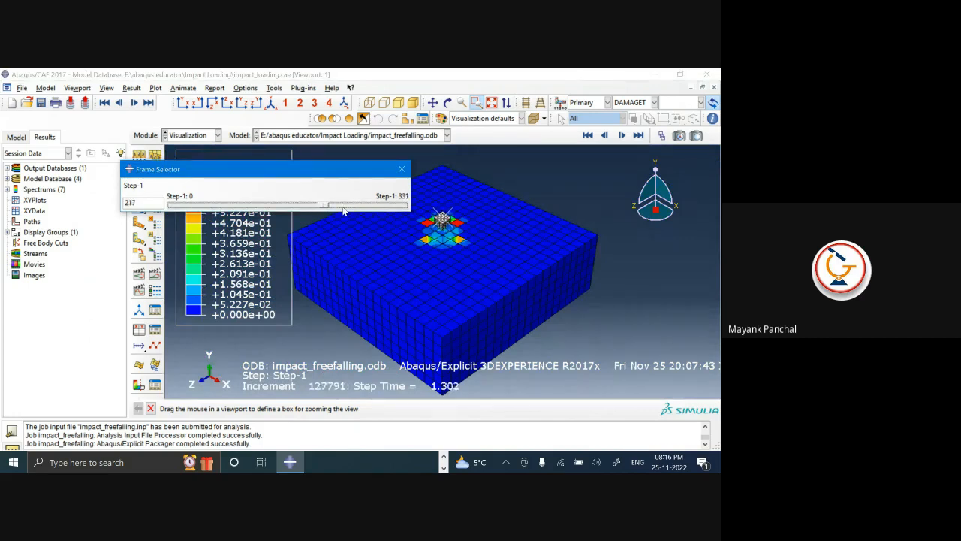
{"action": "left_click_drag", "start_coordinate": [327, 207], "coordinate": [409, 207]}
{"action": "left_click", "coordinate": [494, 109]}
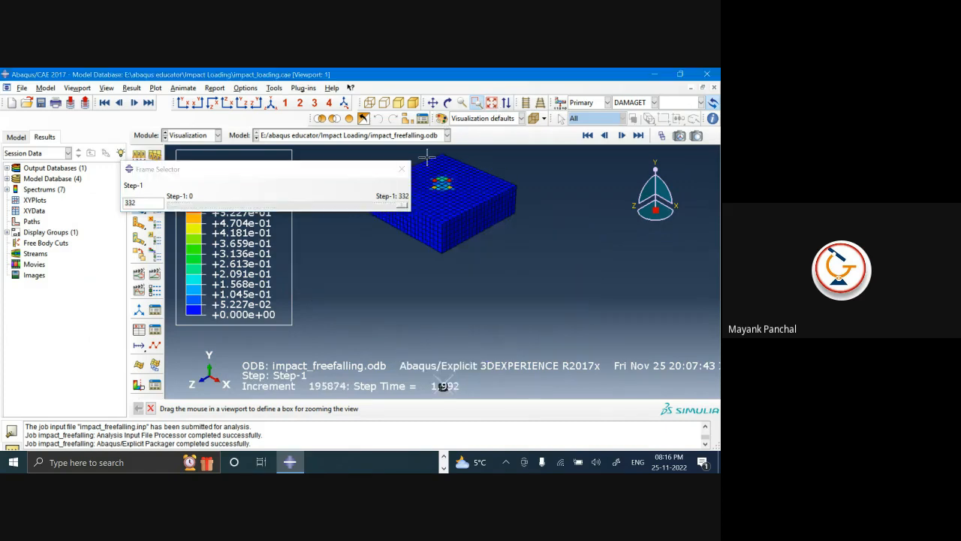
- Return to frame 71 and advance to step time 0.5160, enlarging the block surface beneath the cube to examine the first impact damage
{"action": "left_click_drag", "start_coordinate": [402, 209], "coordinate": [218, 212]}
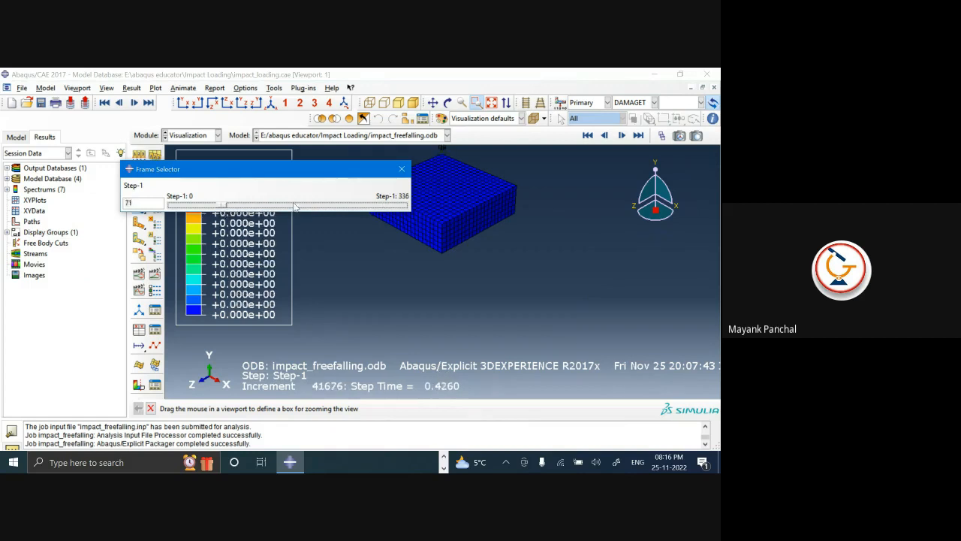
{"action": "left_click", "coordinate": [293, 205]}
{"action": "left_click_drag", "start_coordinate": [441, 151], "coordinate": [487, 211]}
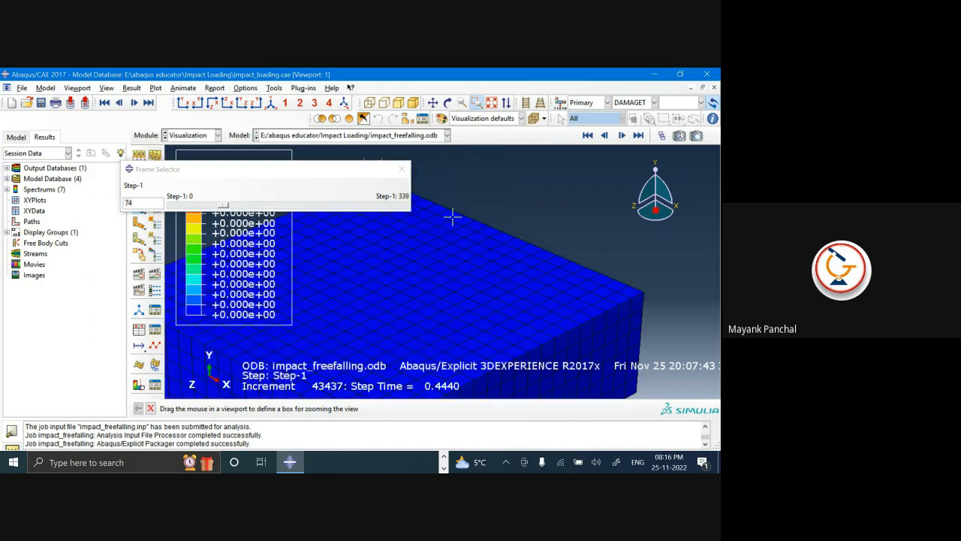
{"action": "left_click_drag", "start_coordinate": [350, 170], "coordinate": [176, 179]}
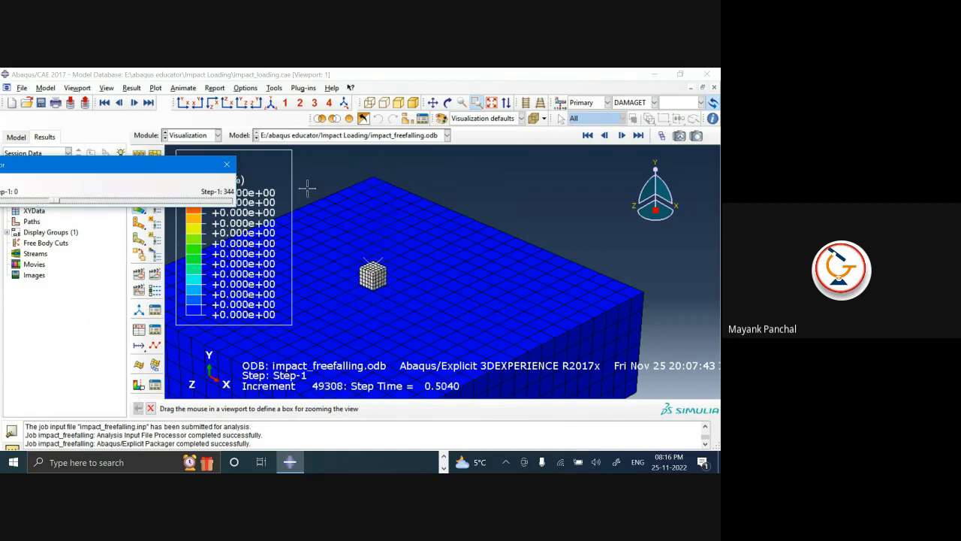
{"action": "left_click_drag", "start_coordinate": [340, 269], "coordinate": [406, 314]}
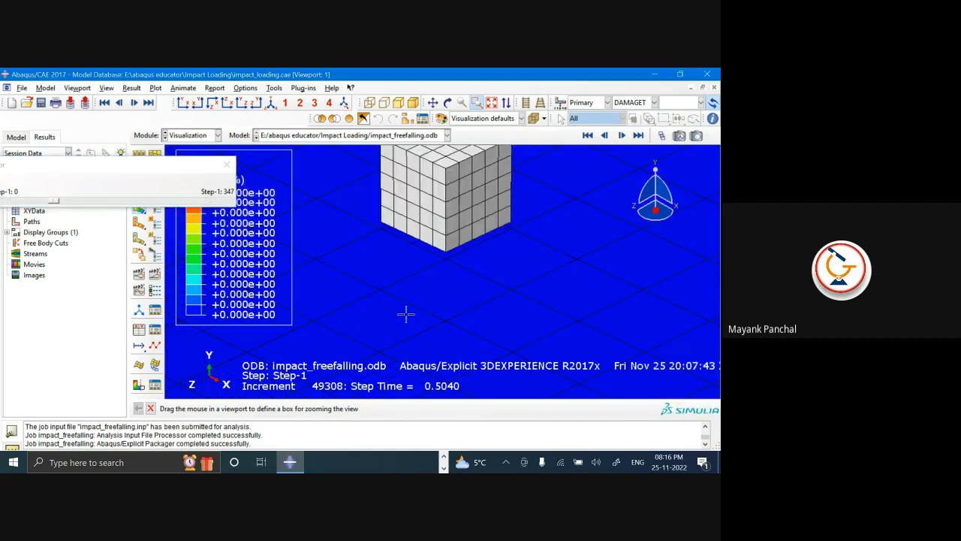
{"action": "left_click", "coordinate": [157, 195]}
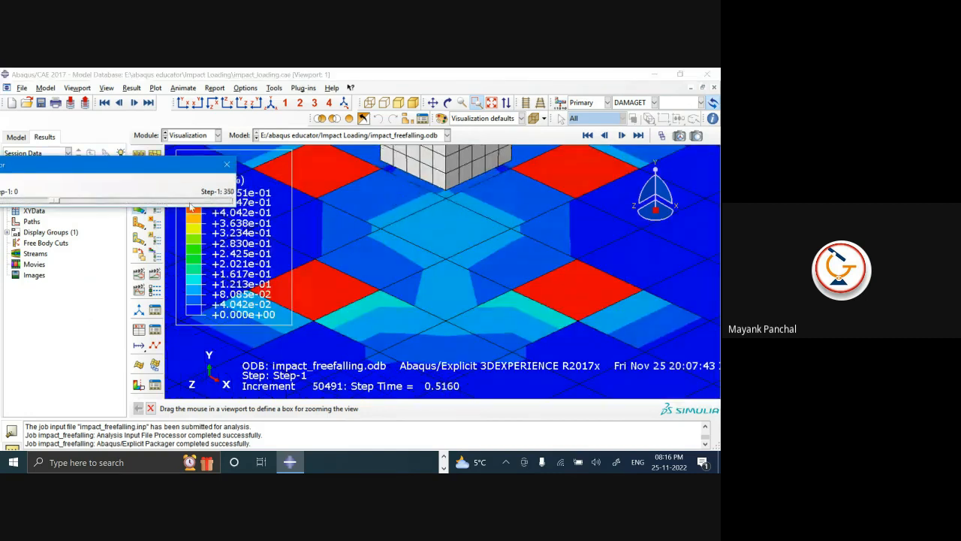
- Fit the whole model and advance the DAMAGET contours to the latest available frame, 360
{"action": "left_click", "coordinate": [491, 102]}
{"action": "left_click", "coordinate": [218, 204]}
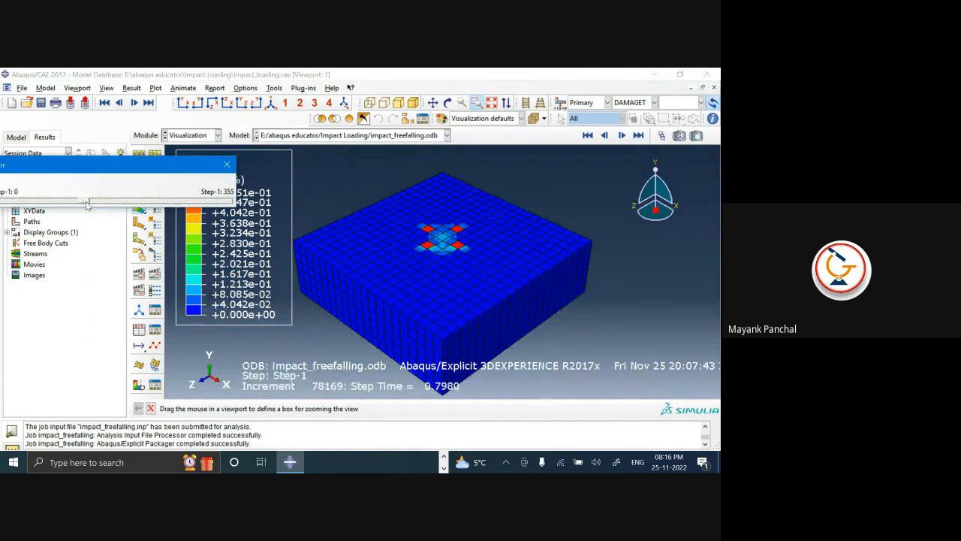
{"action": "left_click_drag", "start_coordinate": [86, 204], "coordinate": [138, 207]}
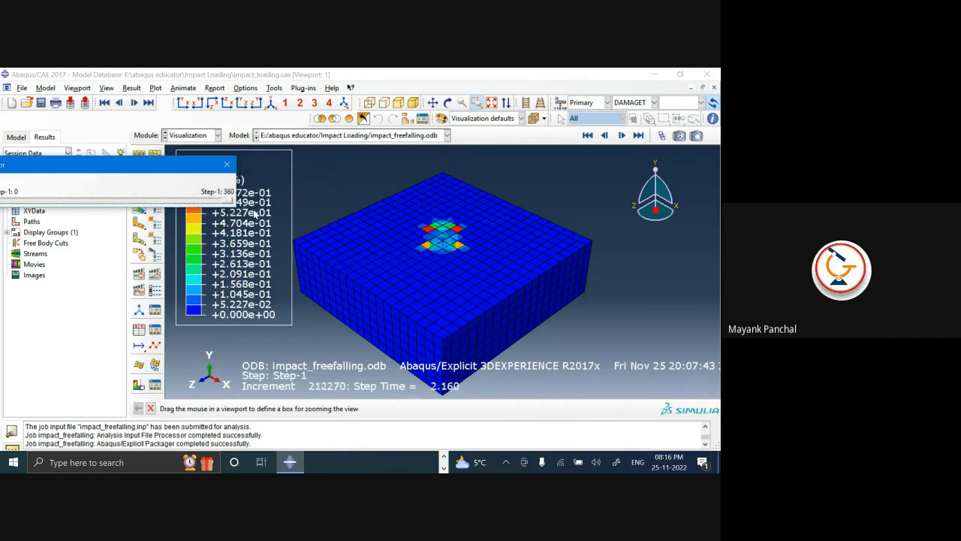
- Close the frame selector and kill the running impact_freefalling job
{"action": "left_click", "coordinate": [227, 163]}
{"action": "left_click", "coordinate": [18, 136]}
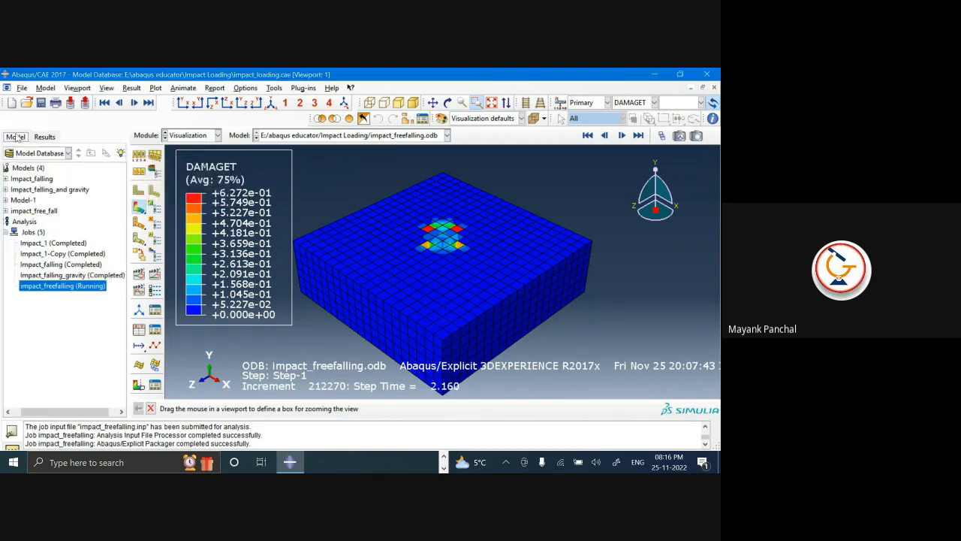
{"action": "right_click", "coordinate": [94, 289]}
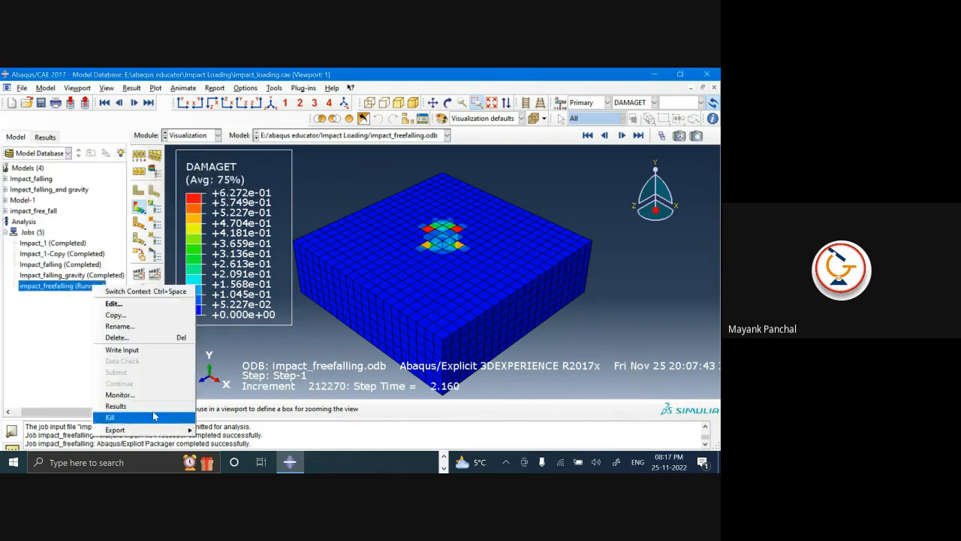
{"action": "left_click", "coordinate": [152, 410]}
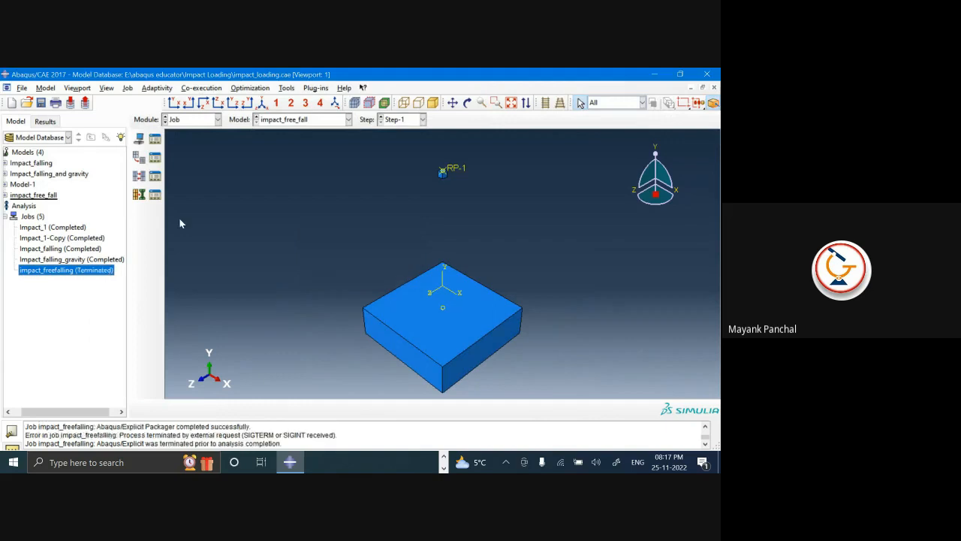
- Save the model database impact_loading.cae
{"action": "left_click", "coordinate": [22, 88]}
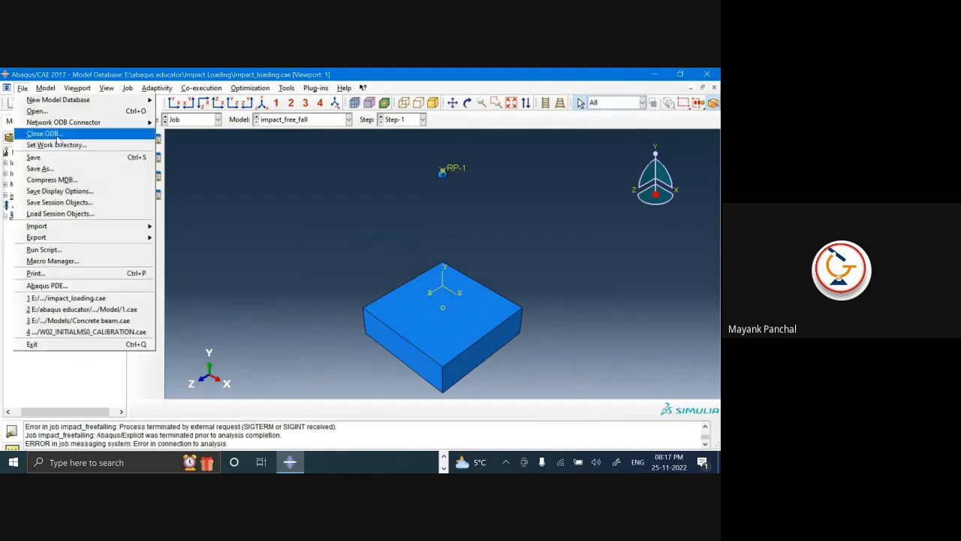
{"action": "left_click", "coordinate": [336, 174]}
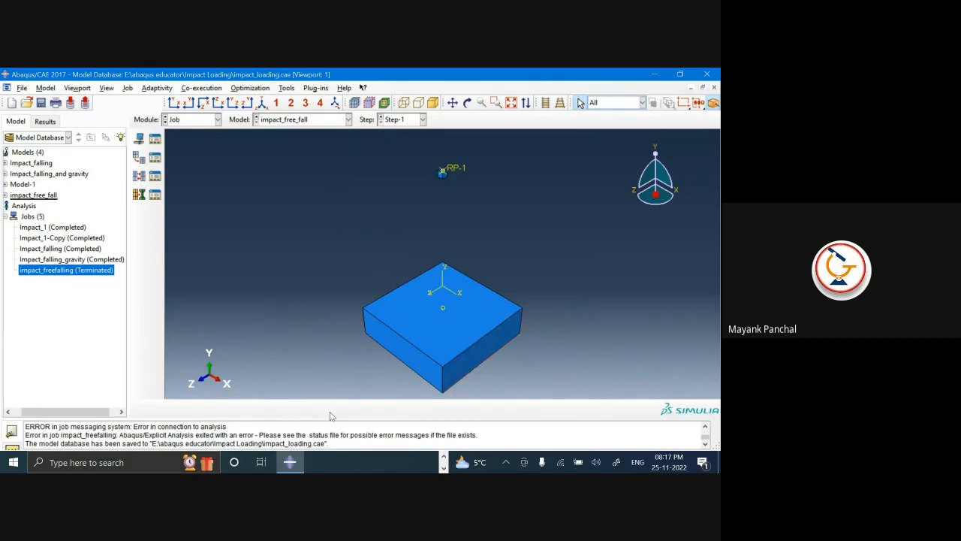
{"action": "left_click", "coordinate": [22, 88]}
{"action": "left_click", "coordinate": [79, 160]}
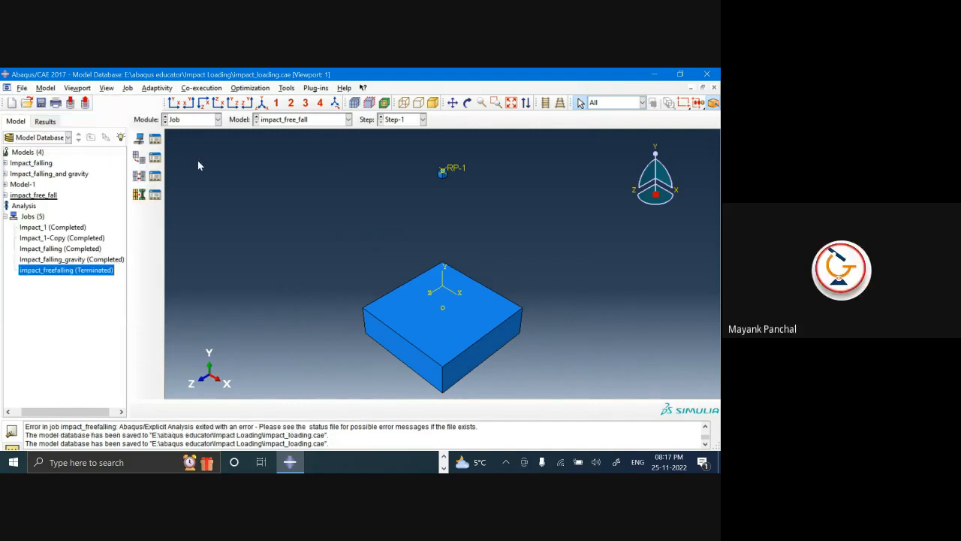
- Minimise Abaqus/CAE and switch to the training account's Google Drive in Chrome
{"action": "left_click", "coordinate": [444, 462]}
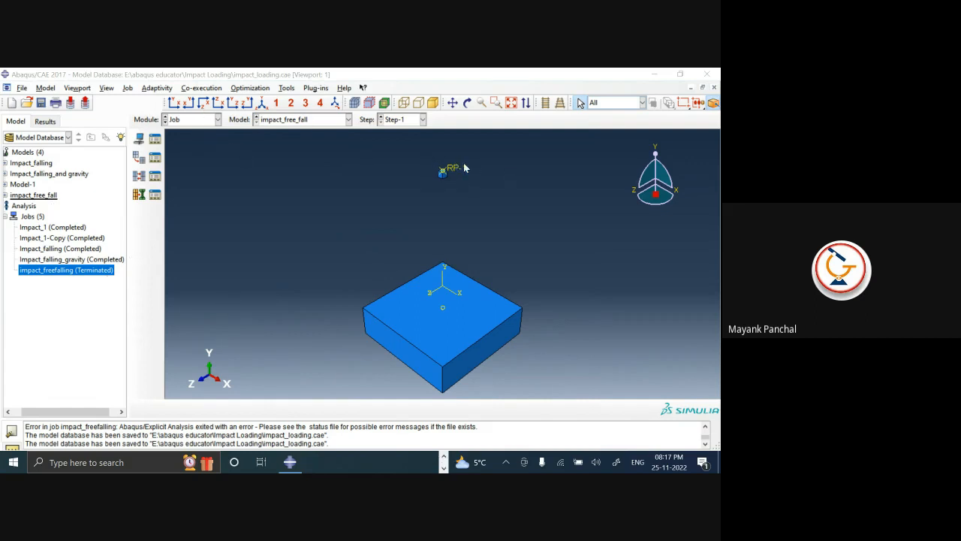
{"action": "left_click", "coordinate": [655, 74]}
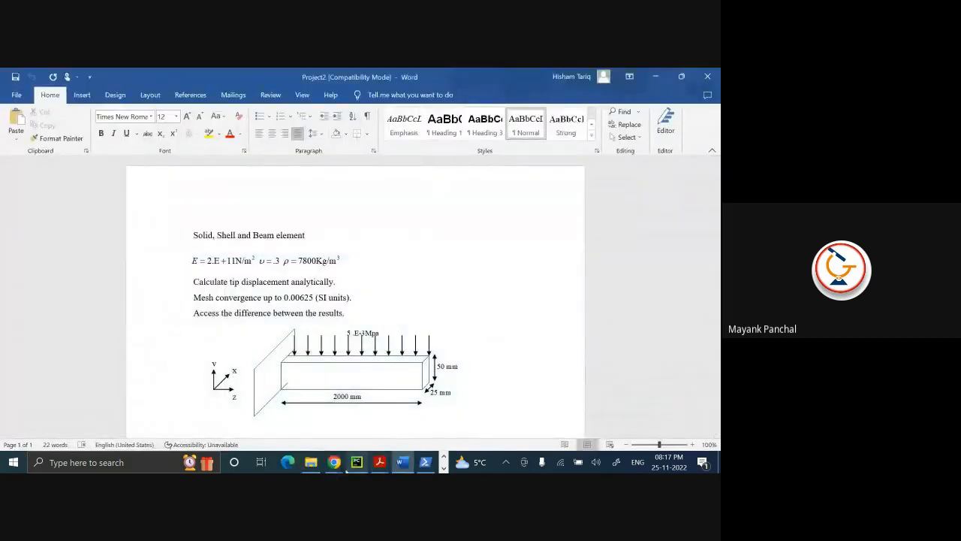
{"action": "mouse_move", "coordinate": [337, 466]}
{"action": "left_click", "coordinate": [275, 439]}
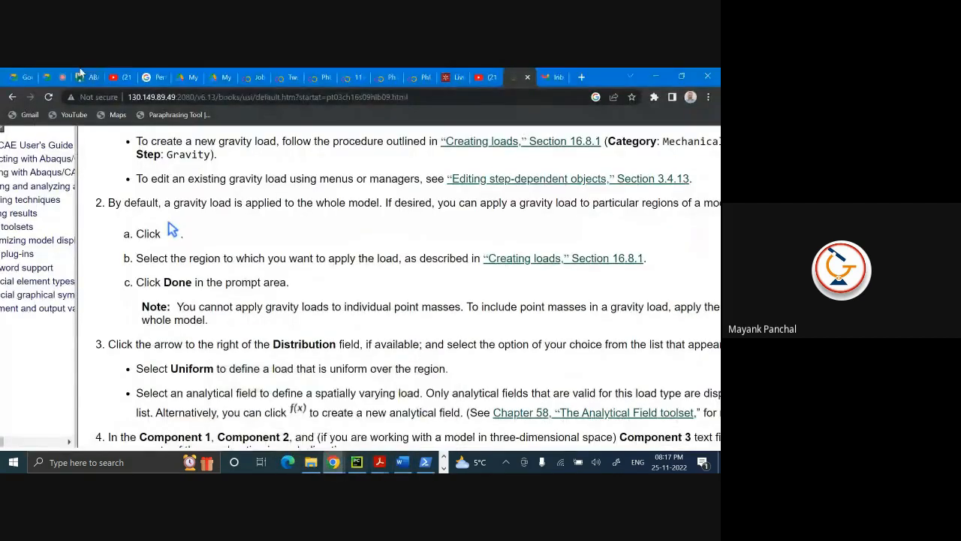
{"action": "left_click", "coordinate": [219, 78]}
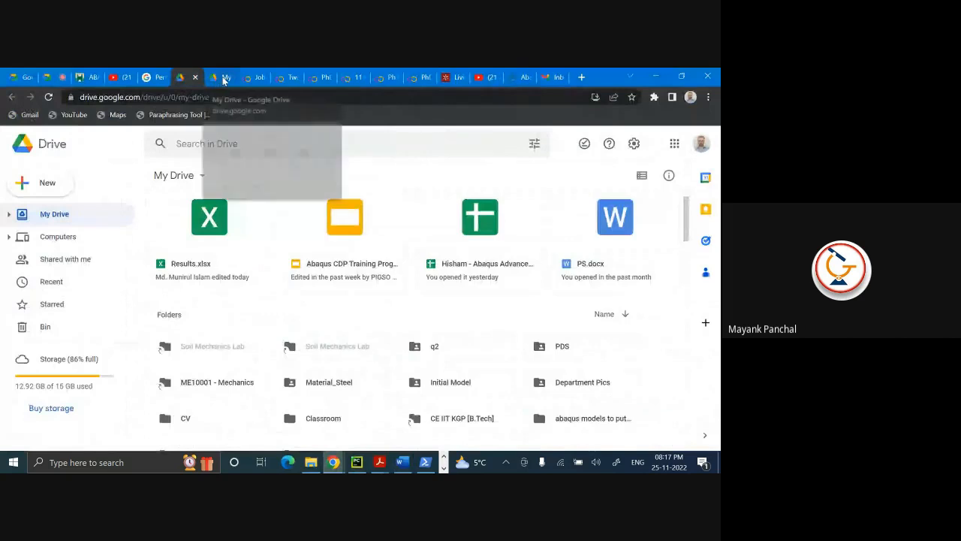
- Open the Impact Loading folder inside Abaqus Training Batch 001 > Training Document
{"action": "left_click", "coordinate": [225, 390]}
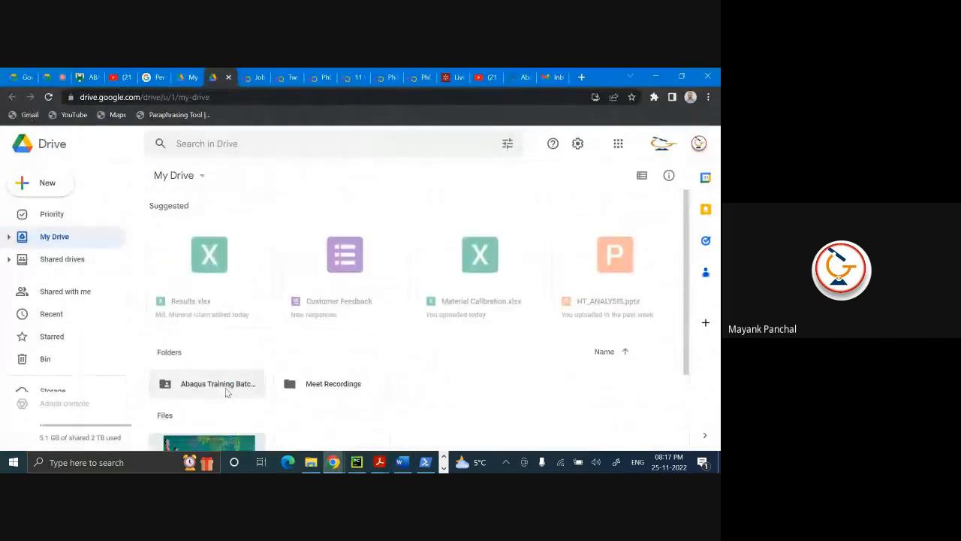
{"action": "double_click", "coordinate": [225, 390]}
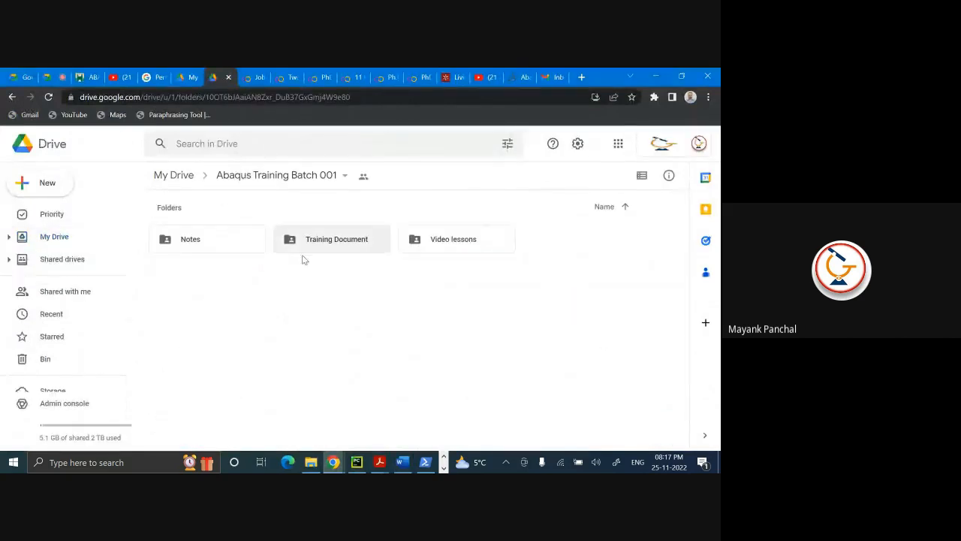
{"action": "double_click", "coordinate": [325, 244]}
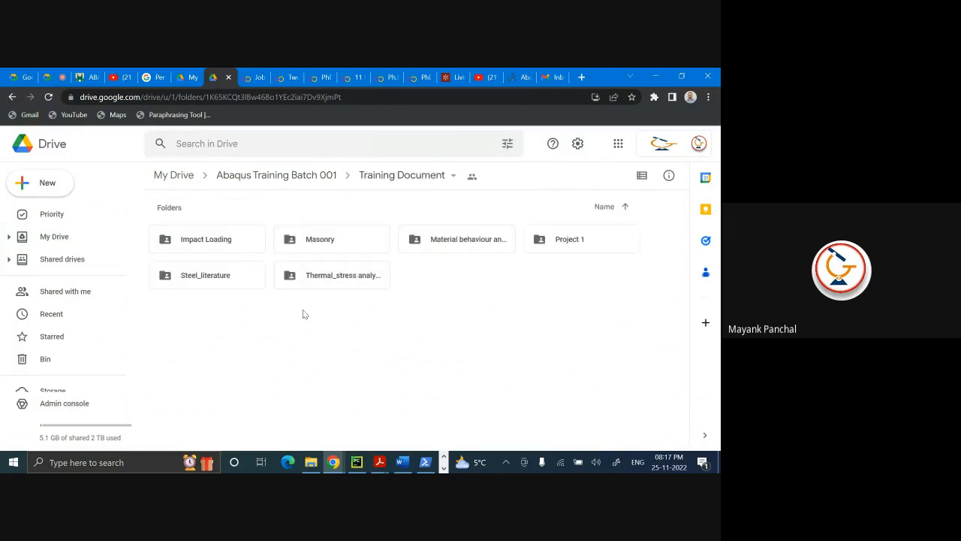
{"action": "double_click", "coordinate": [228, 239]}
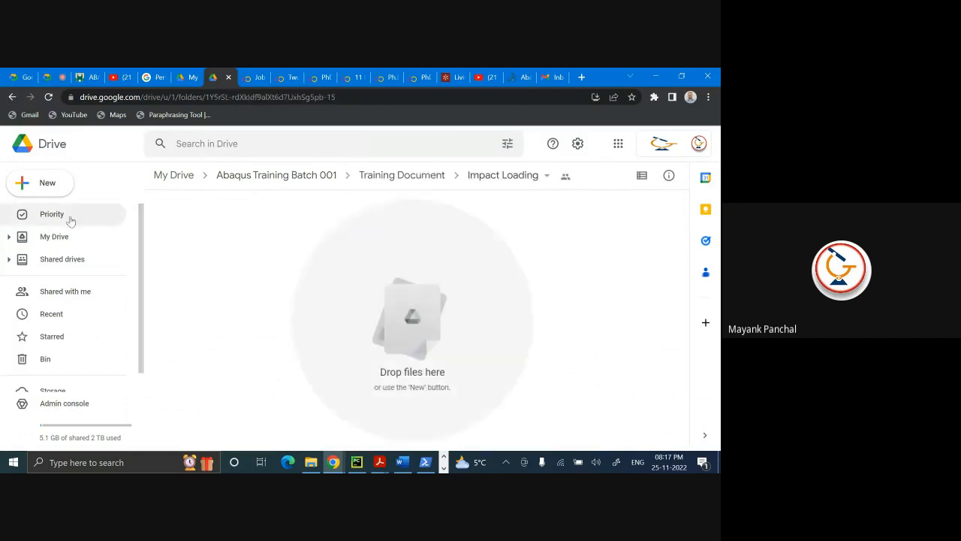
- Switch back to Abaqus/CAE and close the program
{"action": "left_click", "coordinate": [444, 468]}
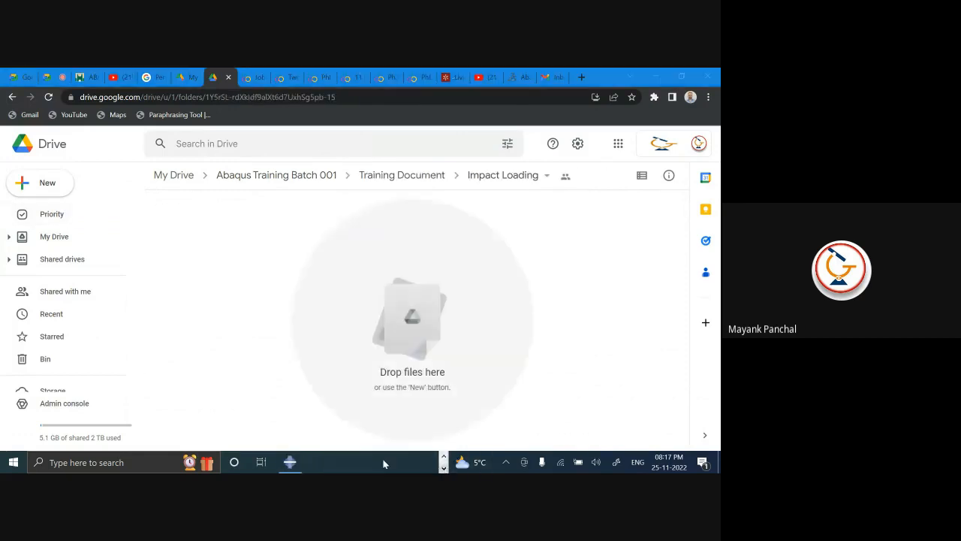
{"action": "left_click", "coordinate": [300, 467]}
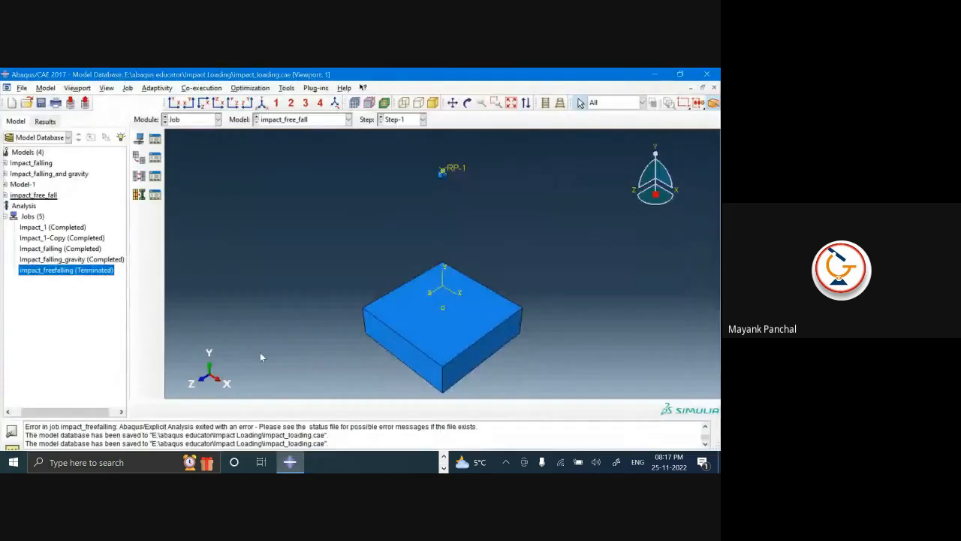
{"action": "left_click", "coordinate": [708, 75]}
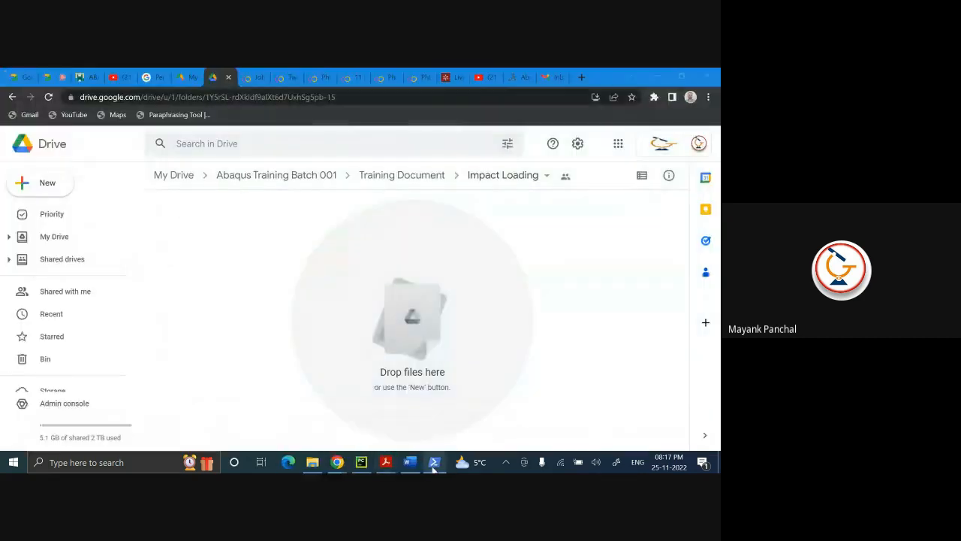
- Start a file upload to the Impact Loading Drive folder and browse to the local abaqus educator > Impact Loading folder
{"action": "left_click", "coordinate": [47, 182]}
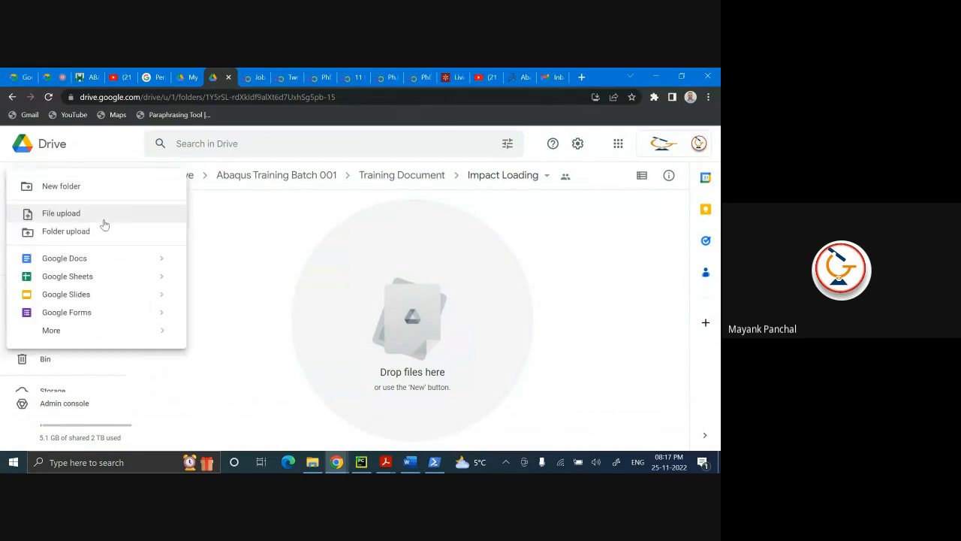
{"action": "left_click", "coordinate": [106, 221]}
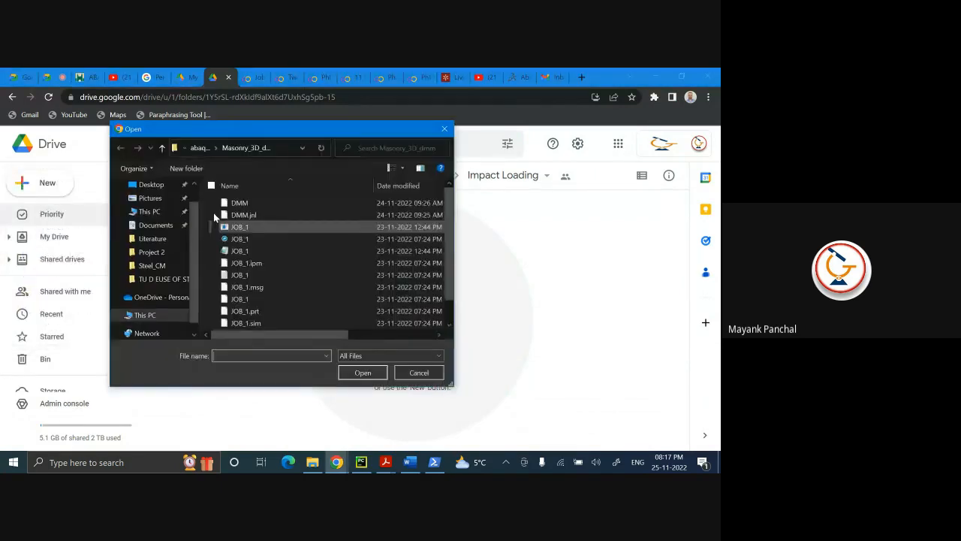
{"action": "left_click", "coordinate": [201, 149]}
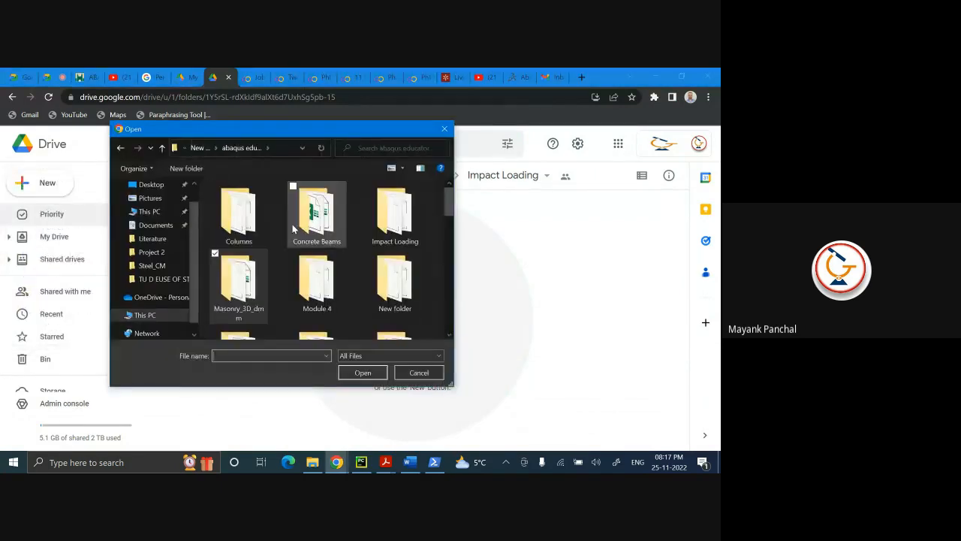
{"action": "left_click", "coordinate": [411, 212]}
{"action": "double_click", "coordinate": [411, 212]}
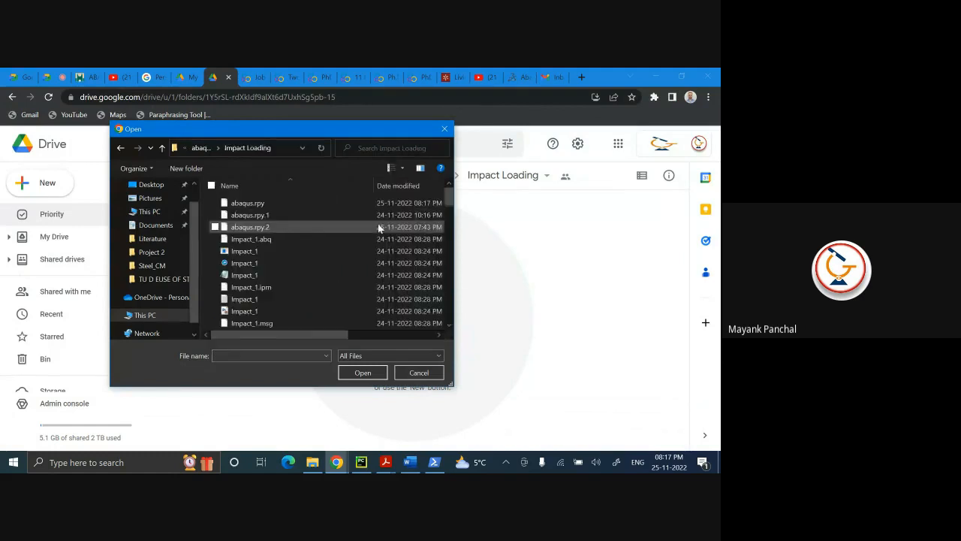
- Select the impact_loading model file and impact_loading.jnl together and upload them
{"action": "scroll", "coordinate": [451, 206], "scroll_direction": "down", "scroll_amount": 1}
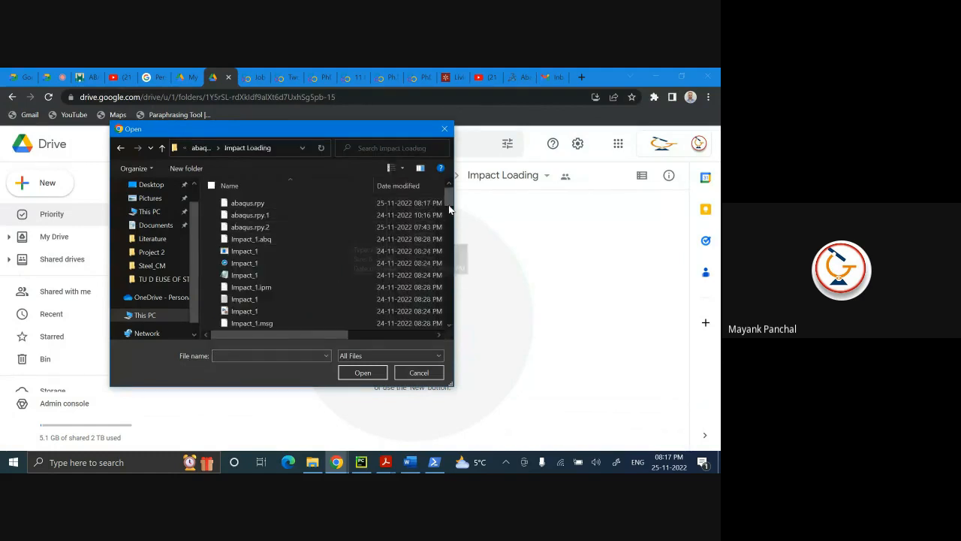
{"action": "scroll", "coordinate": [450, 209], "scroll_direction": "down", "scroll_amount": 10}
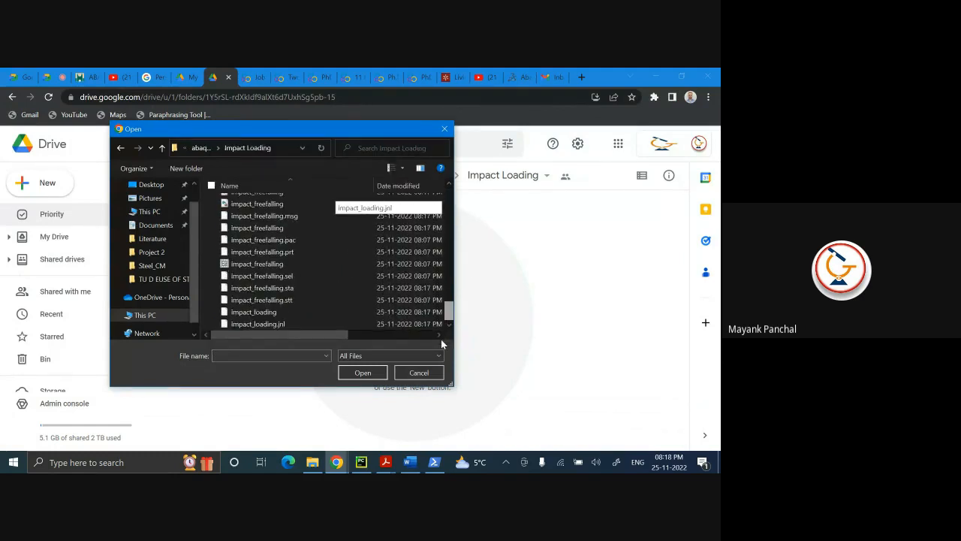
{"action": "left_click", "coordinate": [329, 324]}
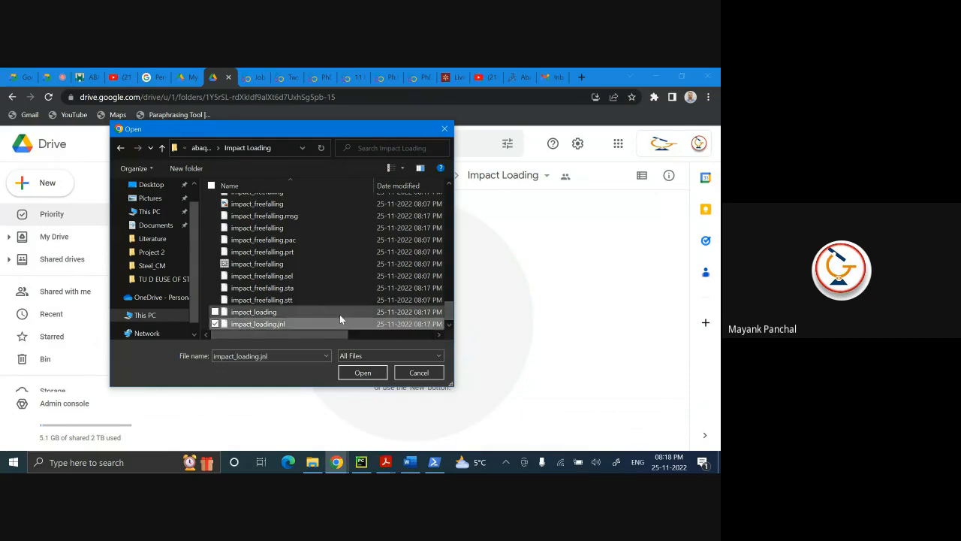
{"action": "left_click", "coordinate": [339, 314], "text": "ctrl"}
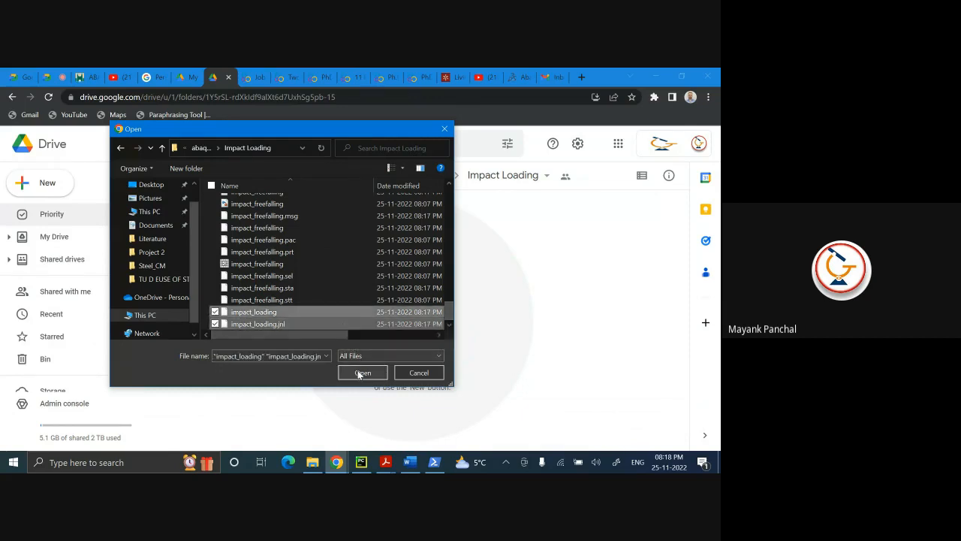
{"action": "left_click", "coordinate": [354, 372]}
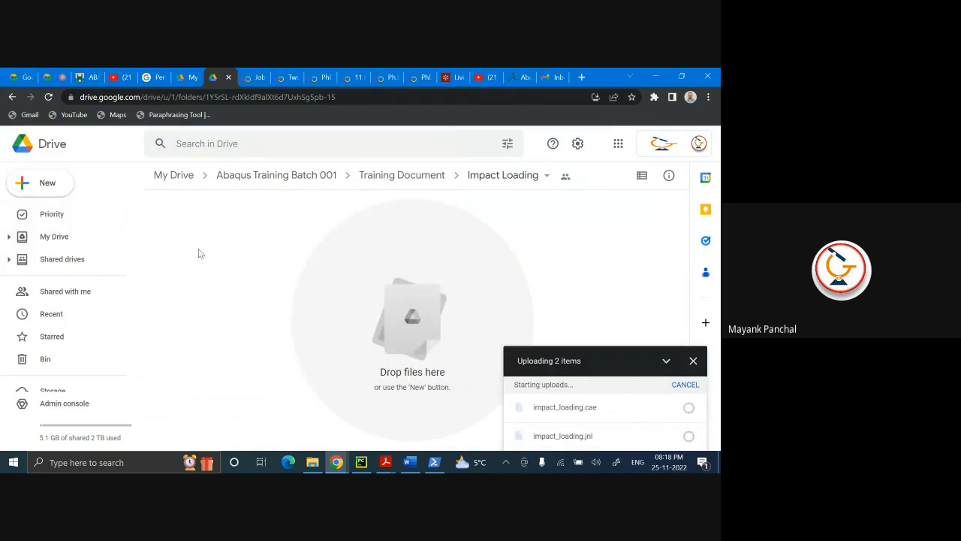
- Switch to Word to read the cantilever beam problem in Project2, and close the leftover PowerShell window
{"action": "left_click", "coordinate": [410, 462]}
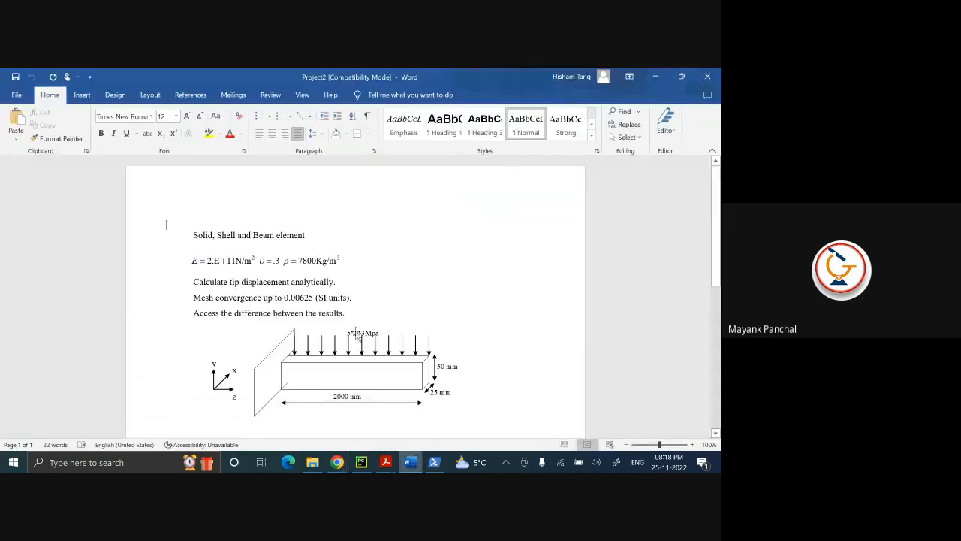
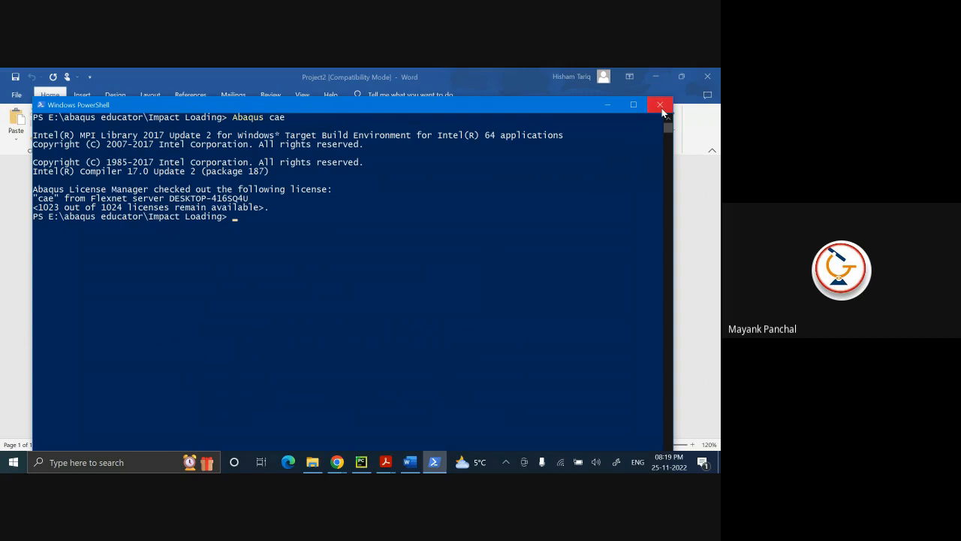
{"action": "left_click", "coordinate": [659, 105]}
- Switch to File Explorer, check the contents of the Project 2 folder inside abaqus educator, and return to abaqus educator
{"action": "left_click", "coordinate": [313, 462]}
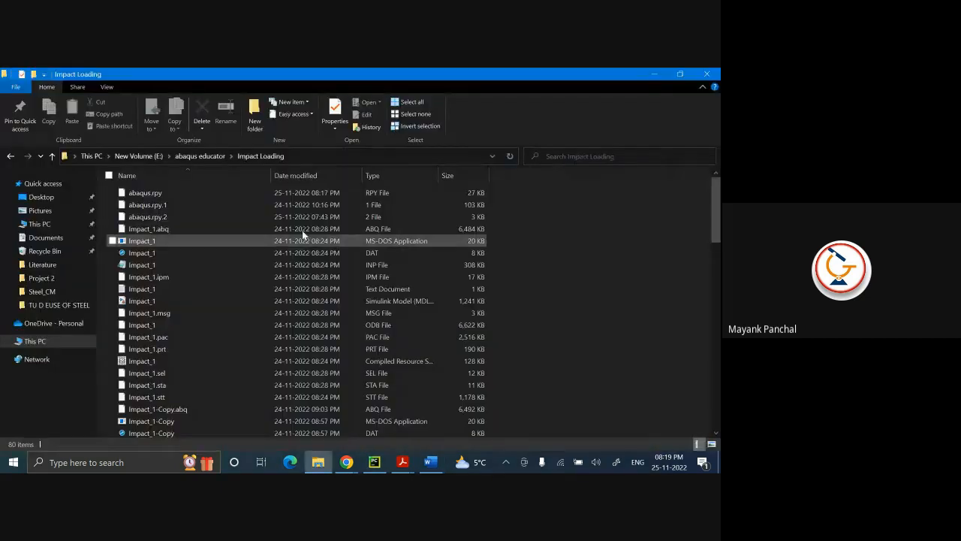
{"action": "left_click", "coordinate": [199, 155]}
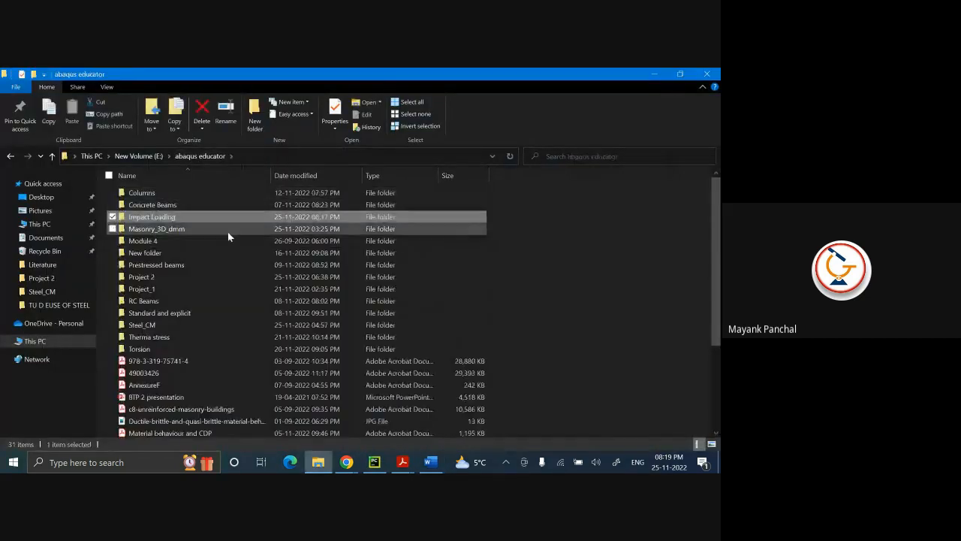
{"action": "double_click", "coordinate": [220, 278]}
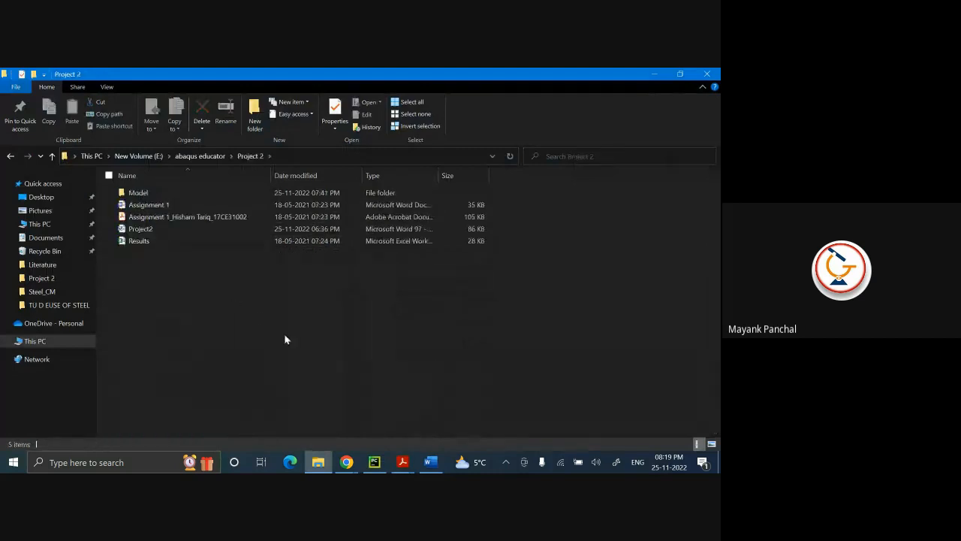
{"action": "key", "text": "BackSpace"}
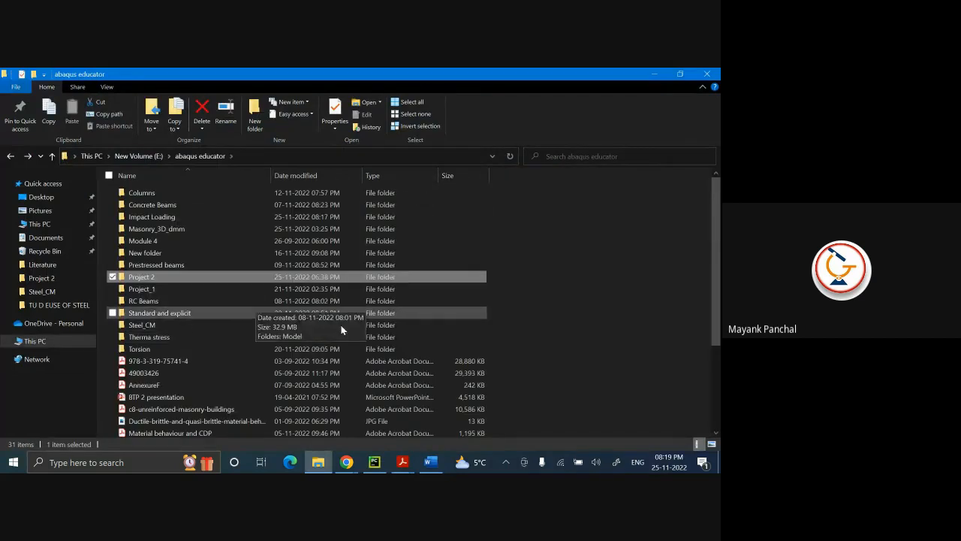
- Create a folder named "Project_cantilever beam" in the abaqus educator folder
{"action": "right_click", "coordinate": [627, 328]}
{"action": "mouse_move", "coordinate": [541, 304]}
{"action": "left_click", "coordinate": [451, 304]}
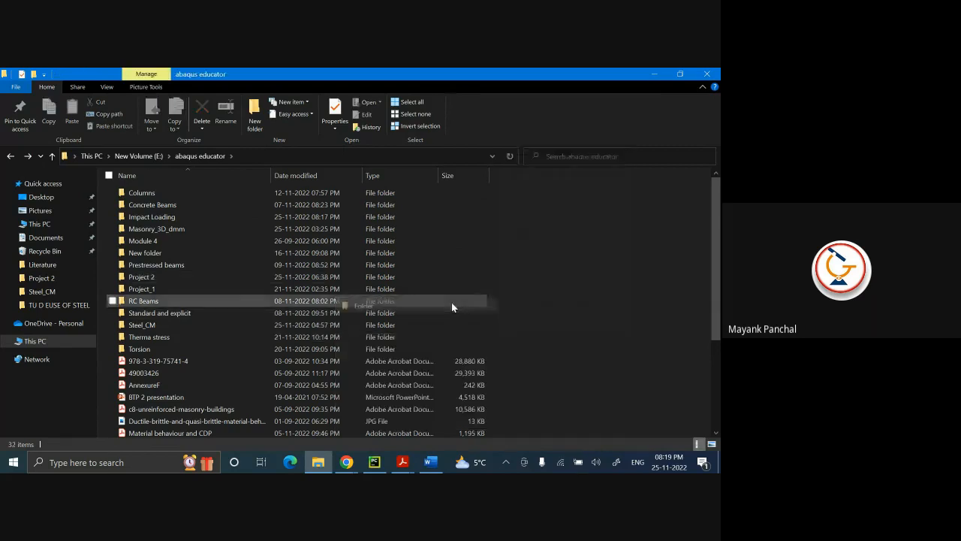
{"action": "type", "text": "P"}
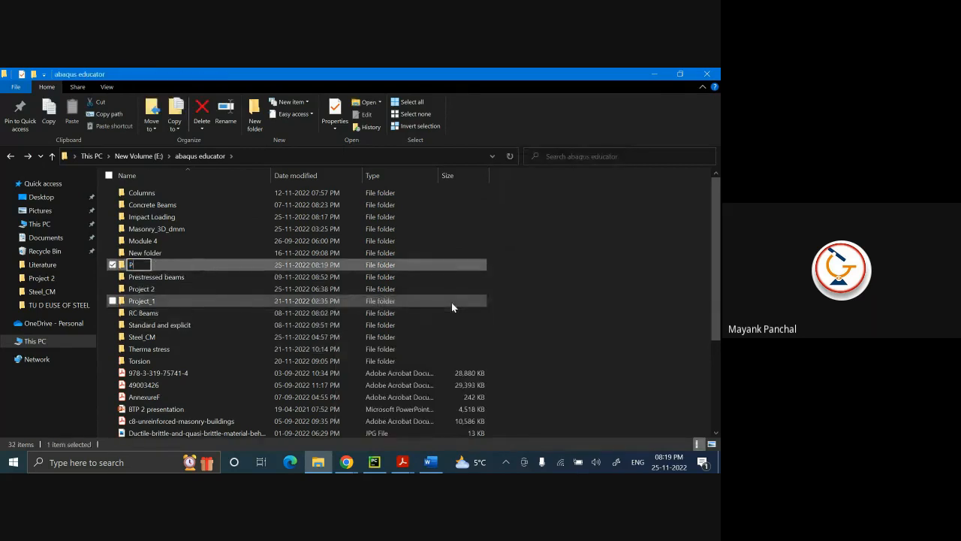
{"action": "type", "text": "roject_cantileve"}
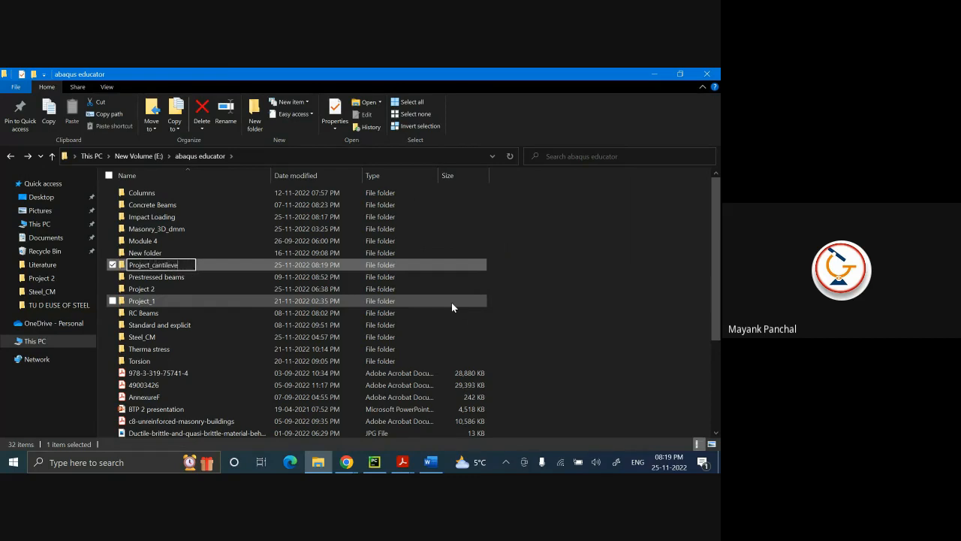
{"action": "type", "text": "r beam"}
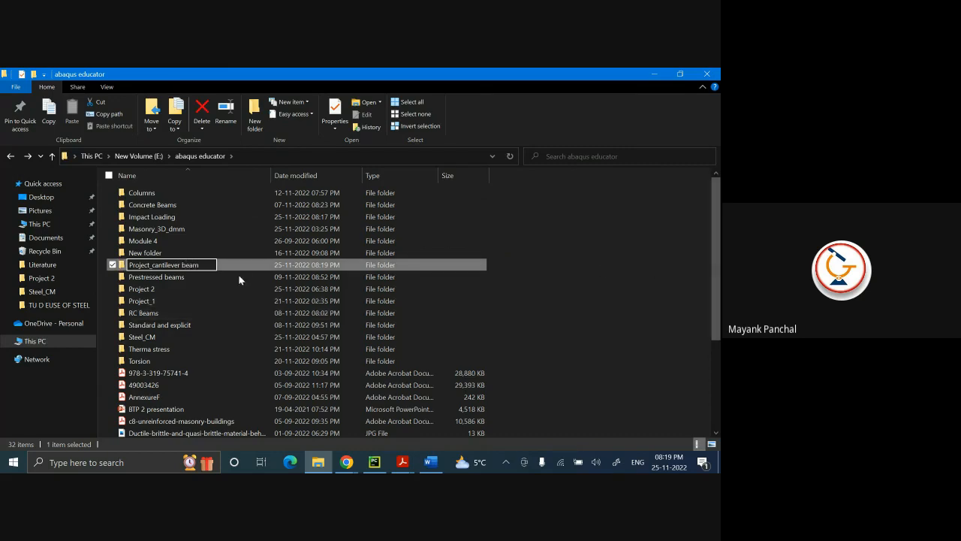
{"action": "key", "text": "Return"}
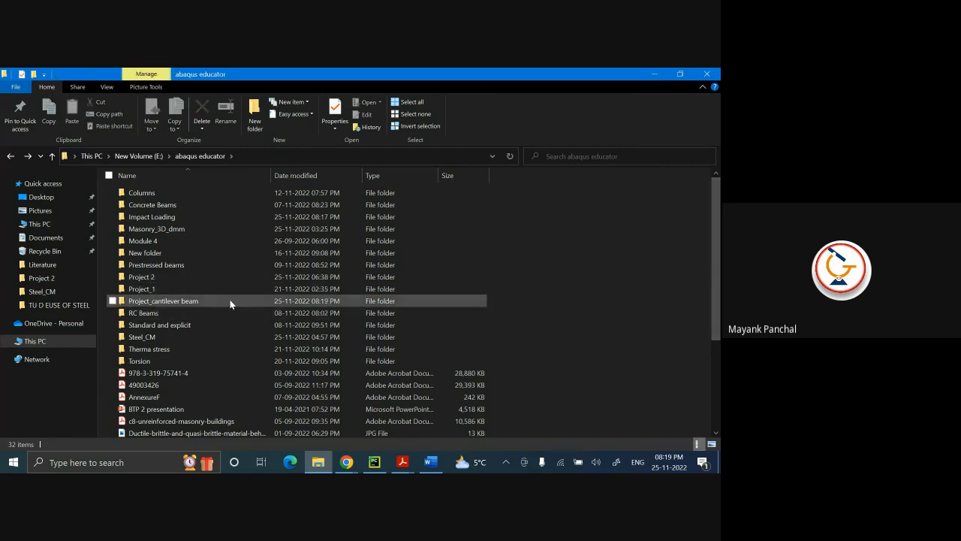
- Open PowerShell inside the Project_cantilever beam folder and launch Abaqus/CAE with the command "Abaqus cae"
{"action": "double_click", "coordinate": [230, 301]}
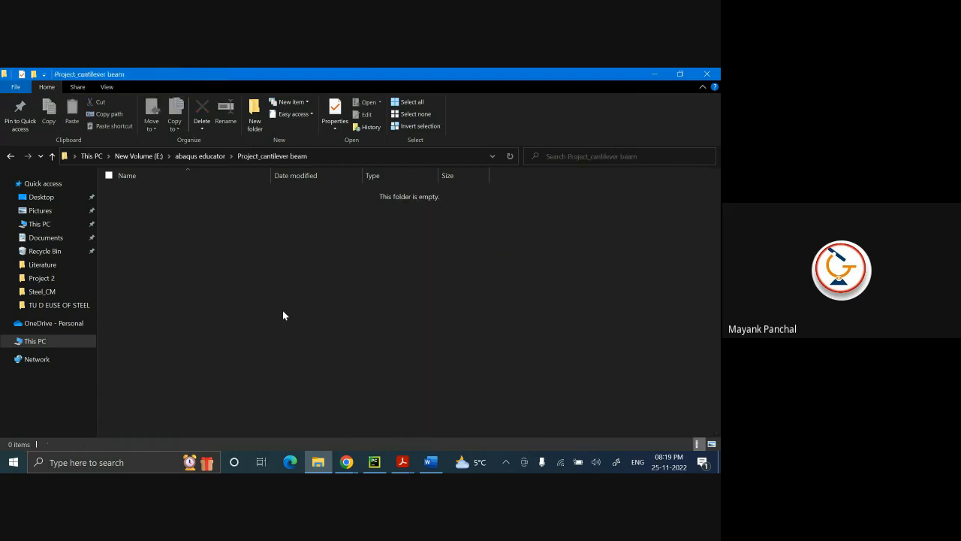
{"action": "right_click", "coordinate": [278, 364], "text": "shift"}
{"action": "left_click", "coordinate": [214, 305]}
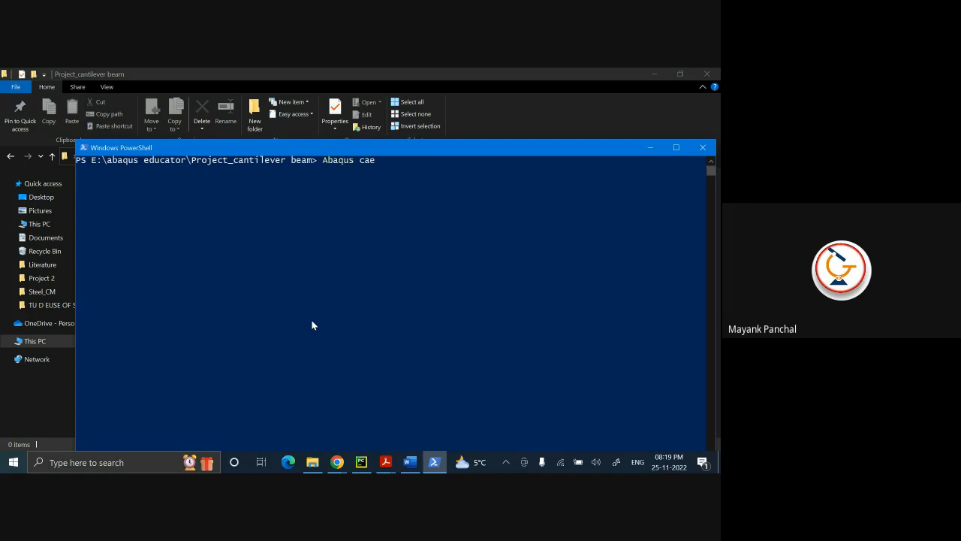
{"action": "key", "text": "Return"}
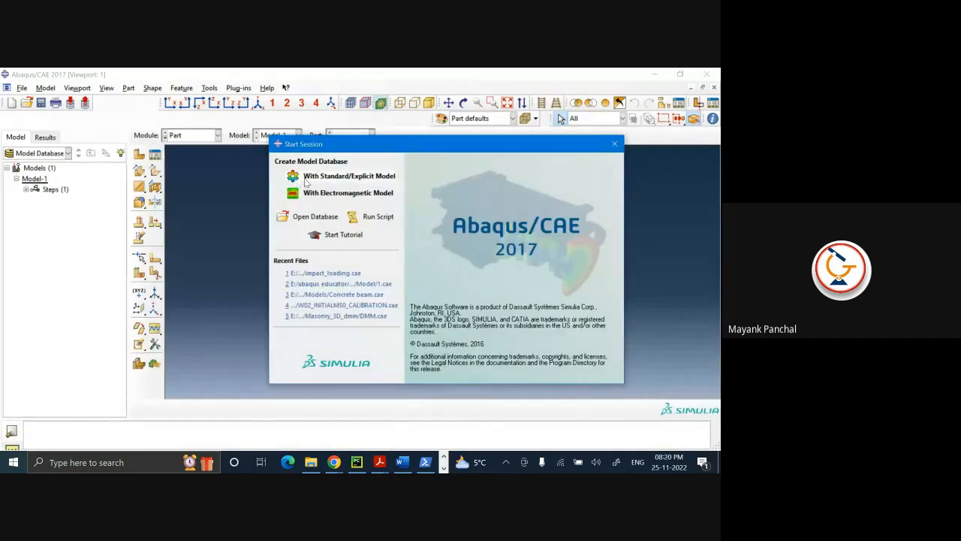
- Create a model database with a Standard/Explicit model and rename the model "Solid elements"
{"action": "left_click", "coordinate": [305, 181]}
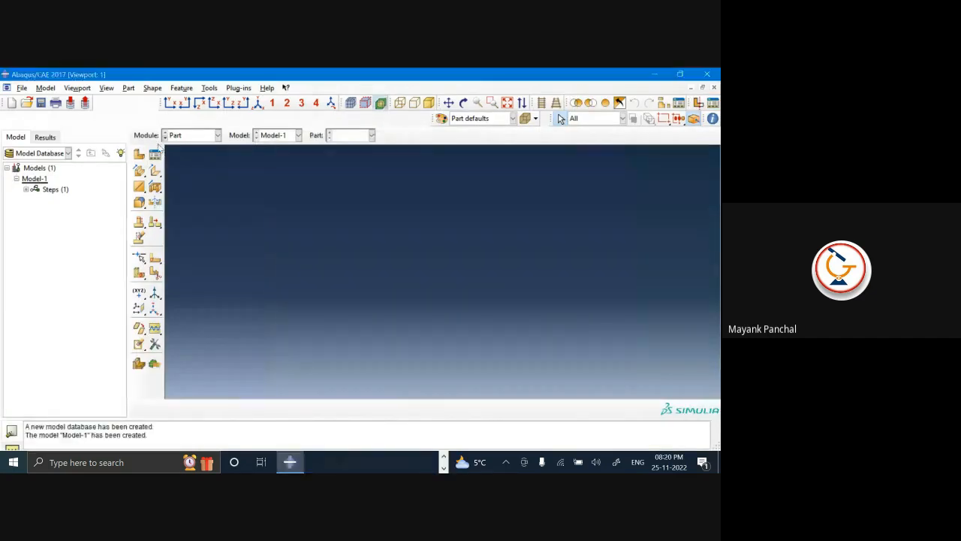
{"action": "right_click", "coordinate": [34, 180]}
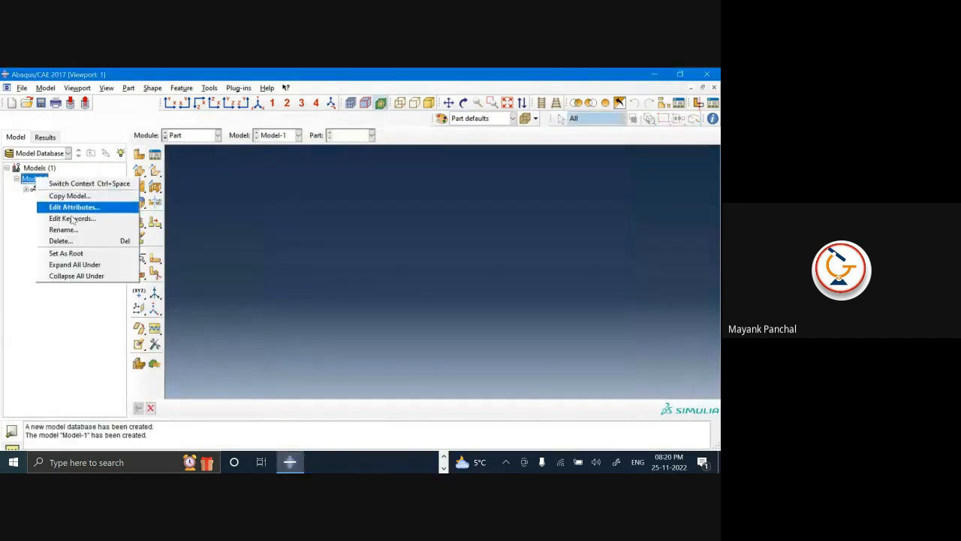
{"action": "left_click", "coordinate": [77, 235]}
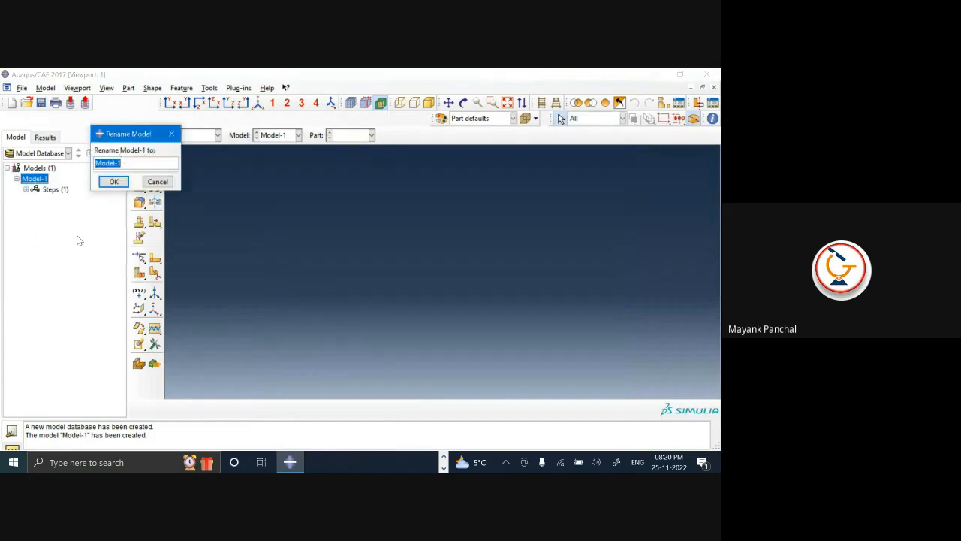
{"action": "key", "text": "BackSpace"}
{"action": "type", "text": "Solid elements"}
{"action": "key", "text": "Return"}
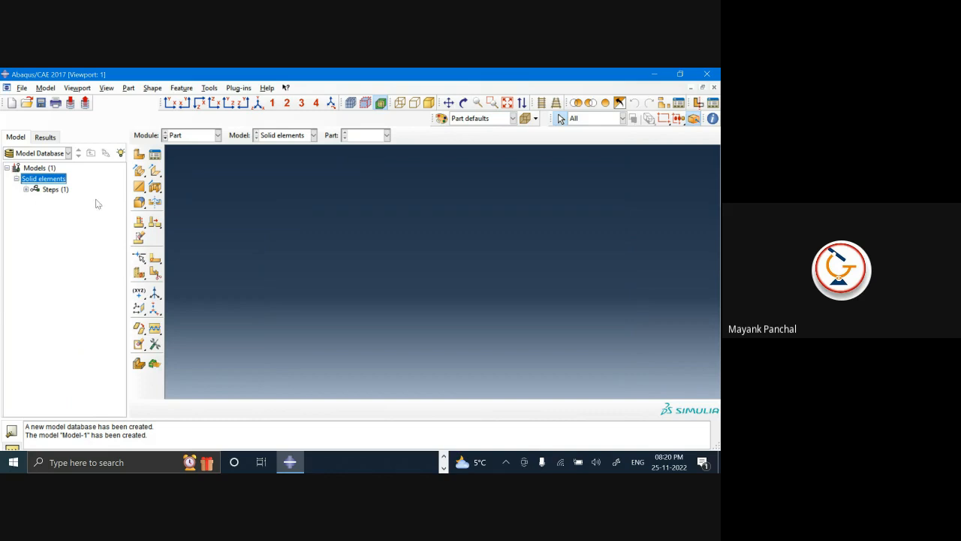
- Check the beam dimensions in the Word problem statement, and return to Abaqus/CAE
{"action": "left_click", "coordinate": [291, 464]}
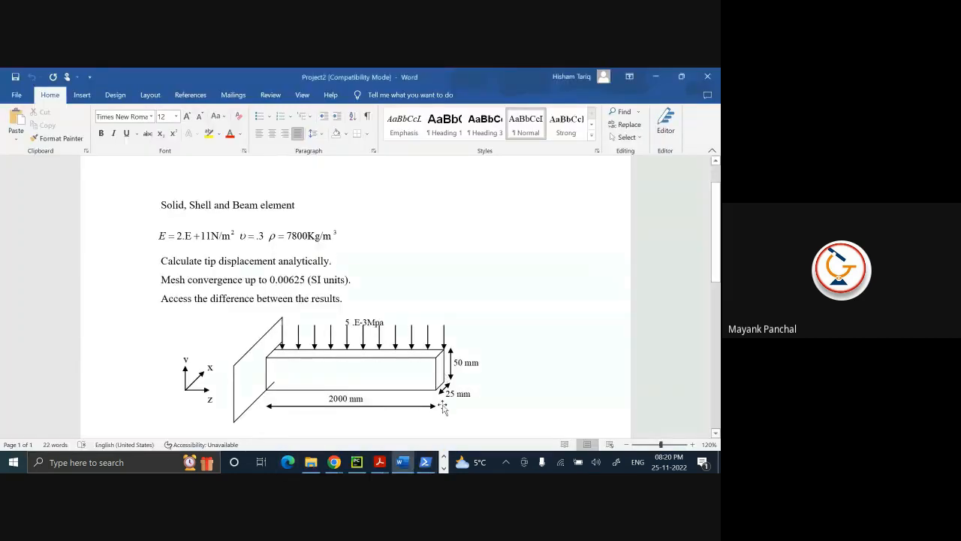
{"action": "left_click", "coordinate": [444, 467]}
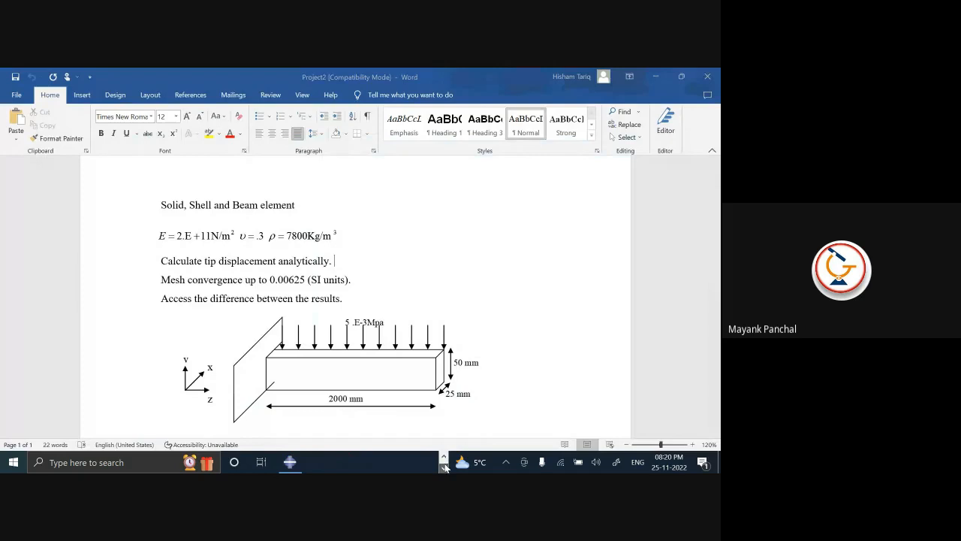
{"action": "left_click", "coordinate": [291, 461]}
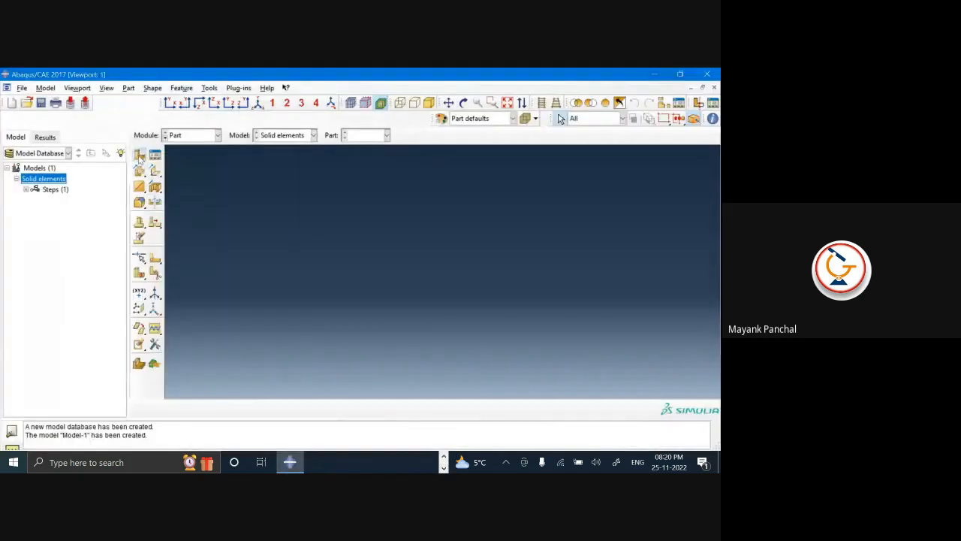
- Create a solid extruded beam part from a 25 × 50 mm rectangle starting at 0,0, with a depth of 2000 mm
{"action": "left_click", "coordinate": [139, 171]}
{"action": "left_click", "coordinate": [200, 347]}
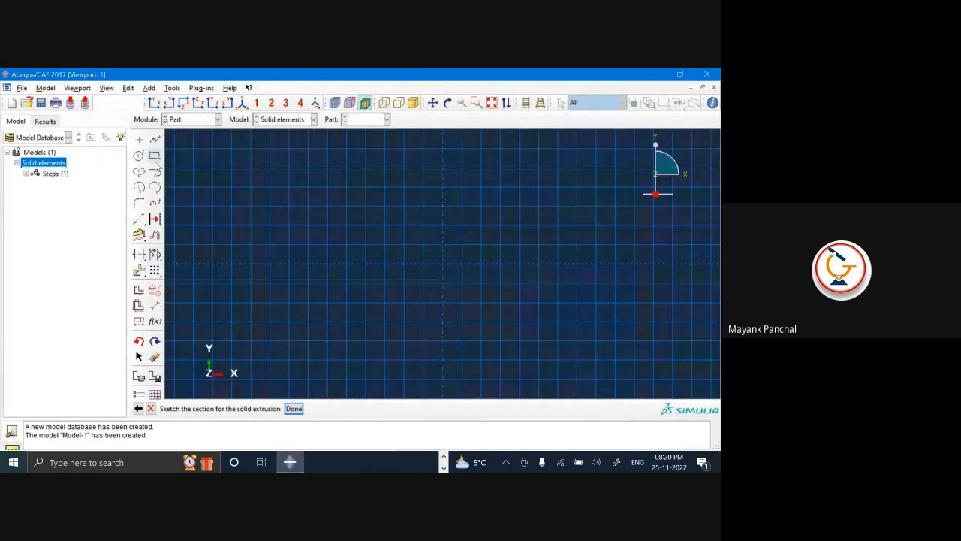
{"action": "left_click", "coordinate": [155, 156]}
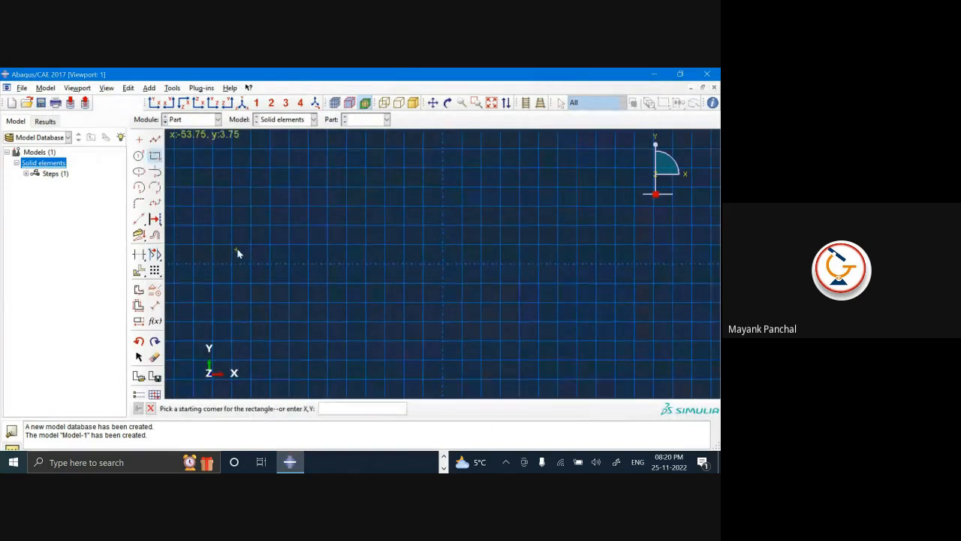
{"action": "type", "text": "0,0"}
{"action": "key", "text": "Return"}
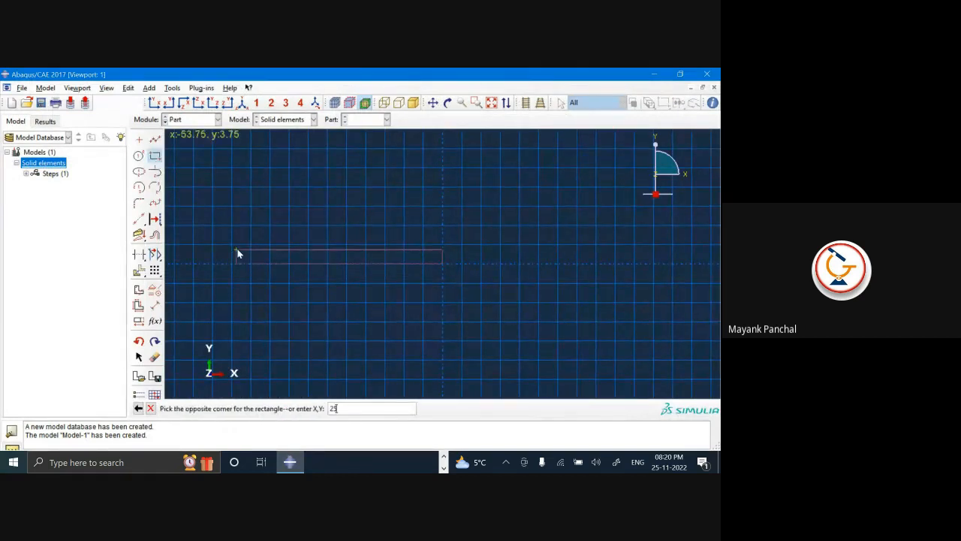
{"action": "key", "text": "Return"}
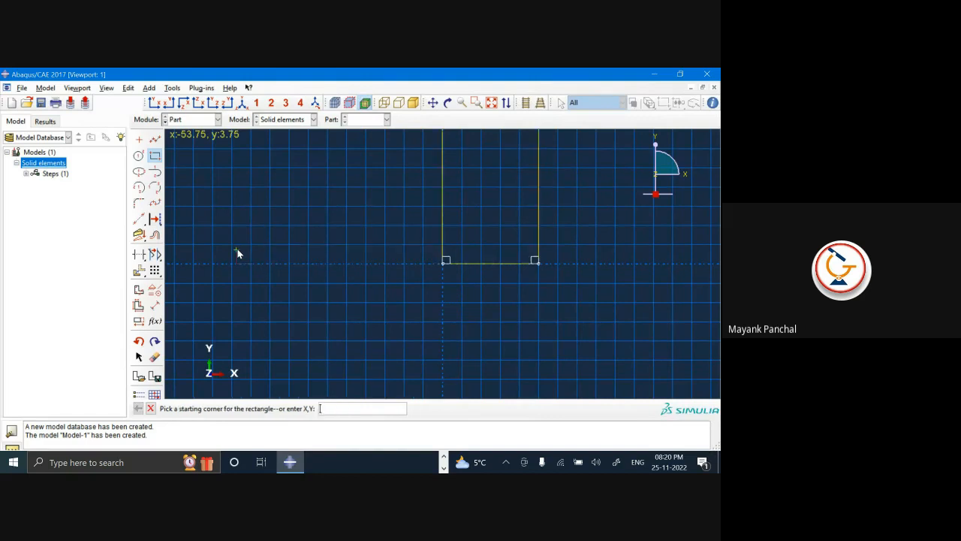
{"action": "left_click", "coordinate": [150, 408]}
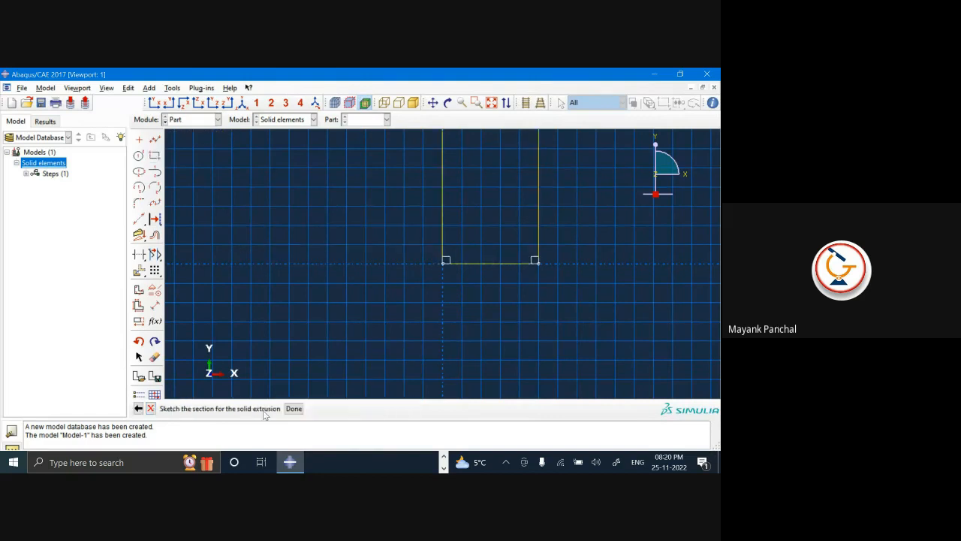
{"action": "left_click", "coordinate": [294, 408]}
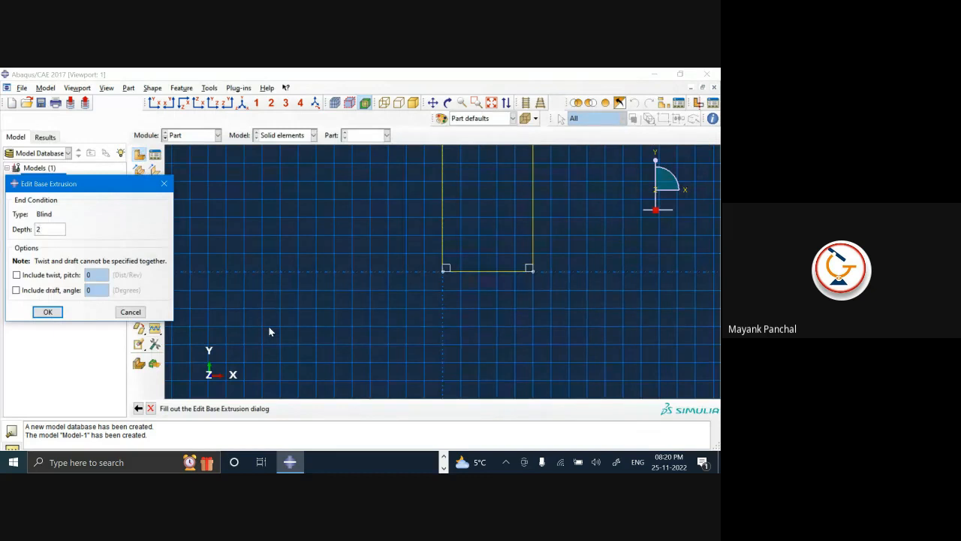
{"action": "key", "text": "Return"}
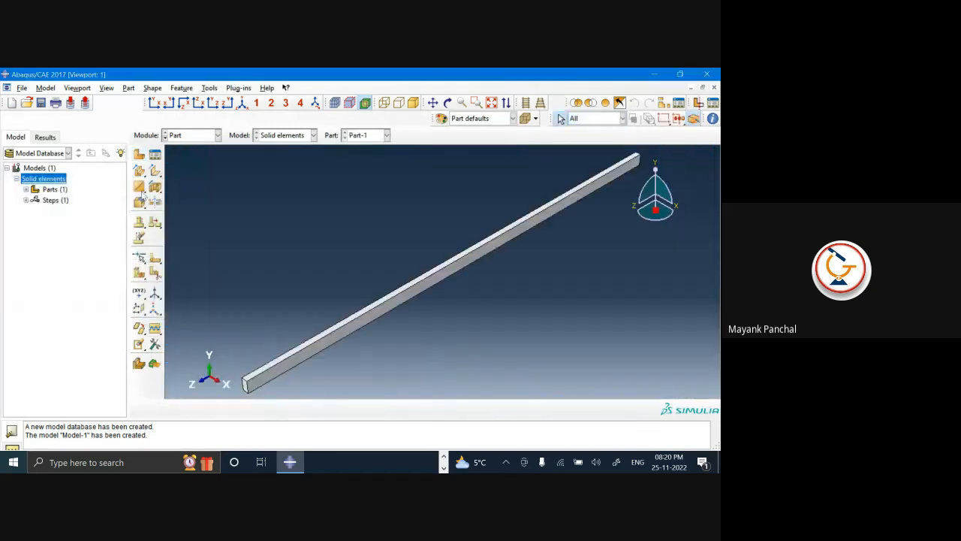
- Switch to the Property module and create a material with a uniform mass density of 7.8e-9
{"action": "left_click", "coordinate": [185, 135]}
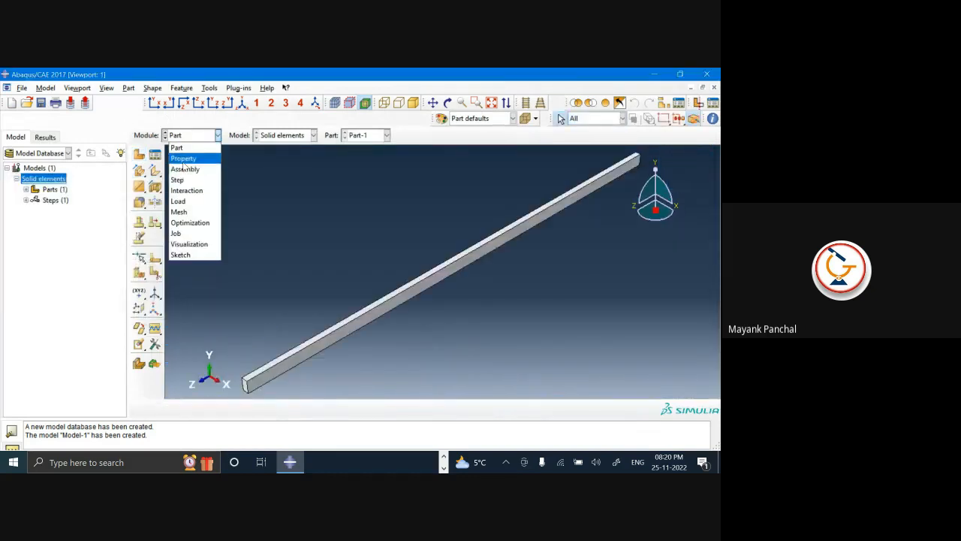
{"action": "left_click", "coordinate": [182, 156]}
{"action": "left_click", "coordinate": [138, 154]}
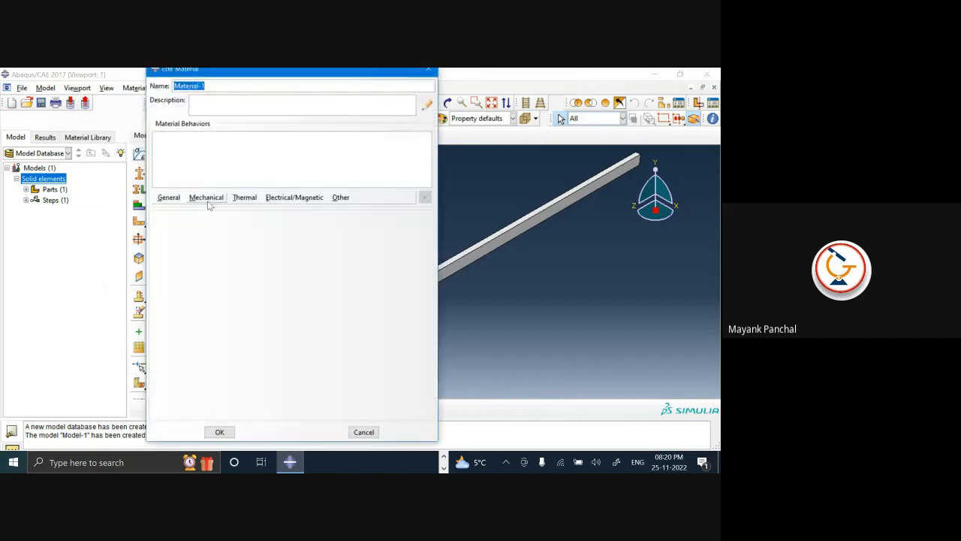
{"action": "left_click", "coordinate": [169, 198]}
{"action": "left_click", "coordinate": [193, 209]}
{"action": "left_click", "coordinate": [213, 313]}
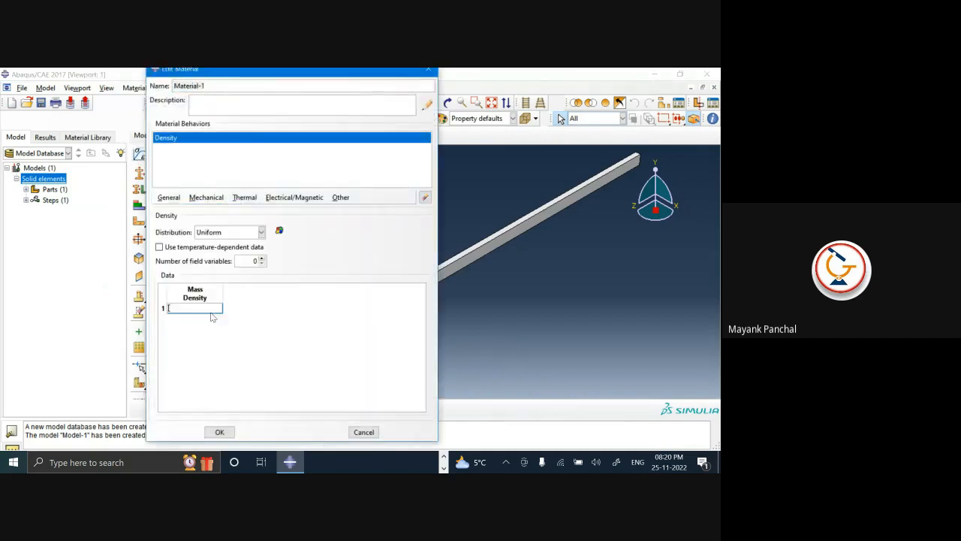
{"action": "type", "text": "7.8e-9"}
- Add isotropic elasticity to the material with Young's modulus 2e5 and Poisson's ratio 0.3, and save the material
{"action": "left_click", "coordinate": [207, 197]}
{"action": "mouse_move", "coordinate": [262, 210]}
{"action": "left_click", "coordinate": [357, 203]}
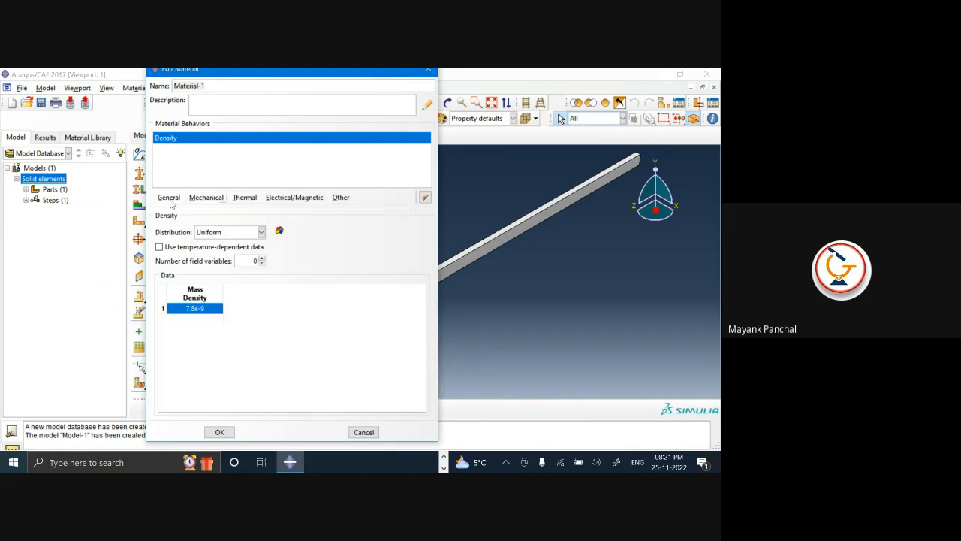
{"action": "left_click", "coordinate": [219, 197]}
{"action": "left_click", "coordinate": [353, 210]}
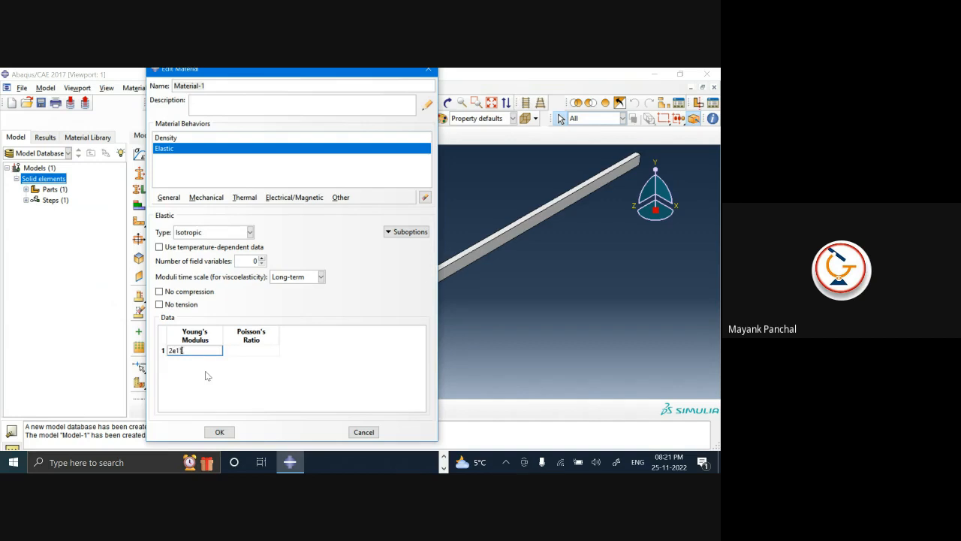
{"action": "type", "text": "2e5"}
{"action": "left_click", "coordinate": [253, 350]}
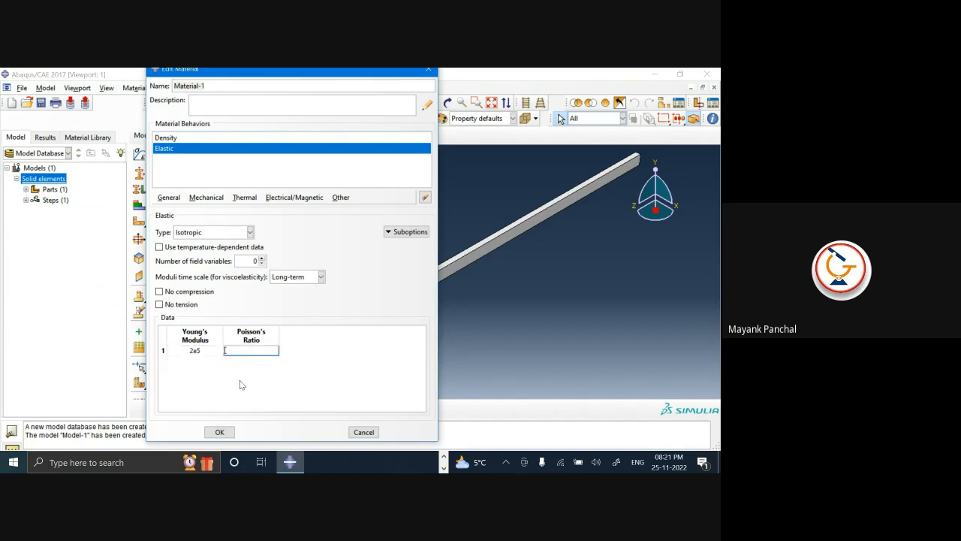
{"action": "type", "text": "0.3"}
{"action": "left_click", "coordinate": [220, 432]}
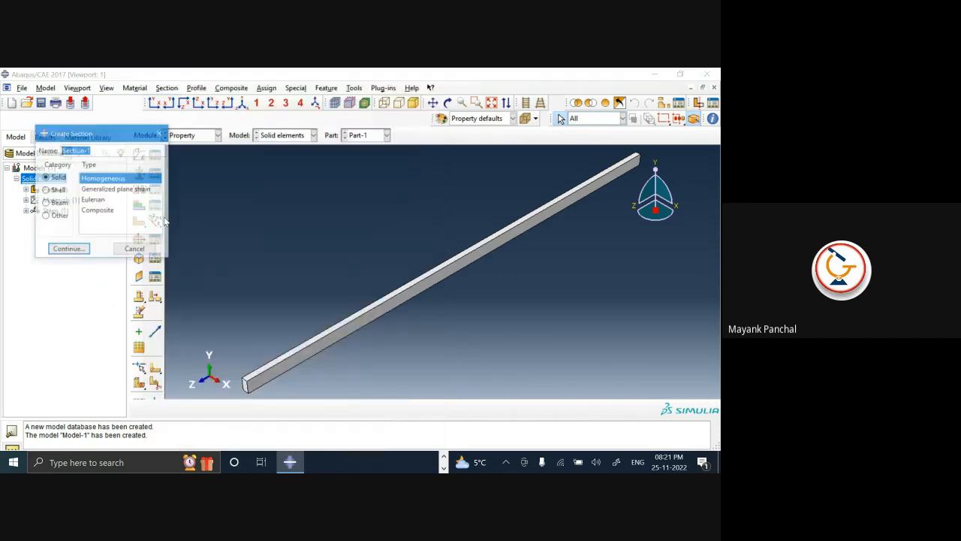
- Create a solid, homogeneous section using Material-1 and assign it to the entire beam
{"action": "left_click", "coordinate": [139, 176]}
{"action": "left_click", "coordinate": [69, 250]}
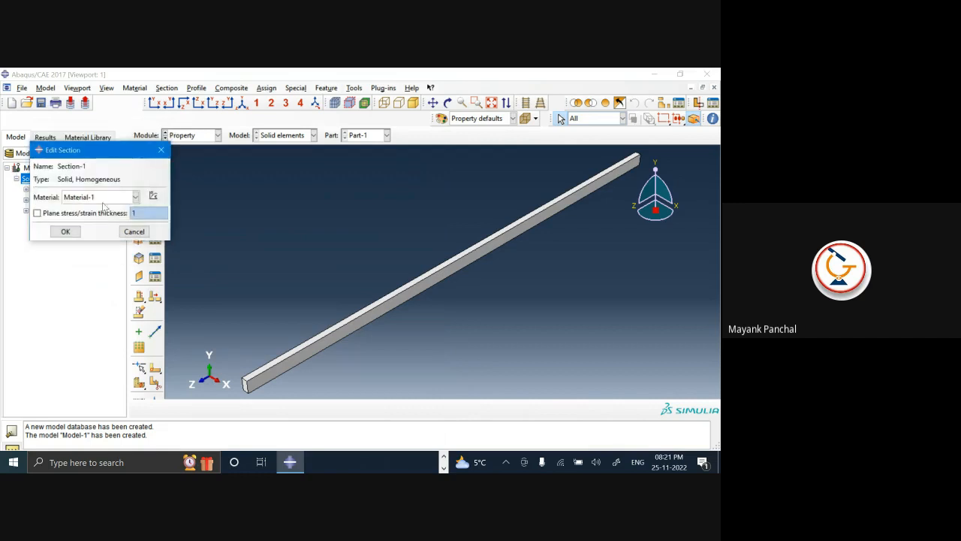
{"action": "left_click", "coordinate": [65, 230]}
{"action": "left_click", "coordinate": [139, 190]}
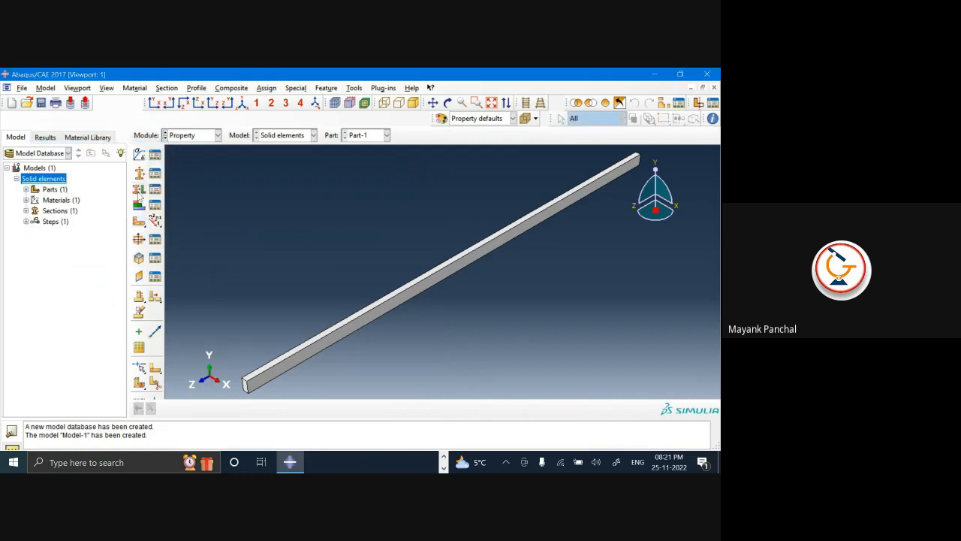
{"action": "left_click", "coordinate": [288, 355]}
{"action": "left_click", "coordinate": [397, 408]}
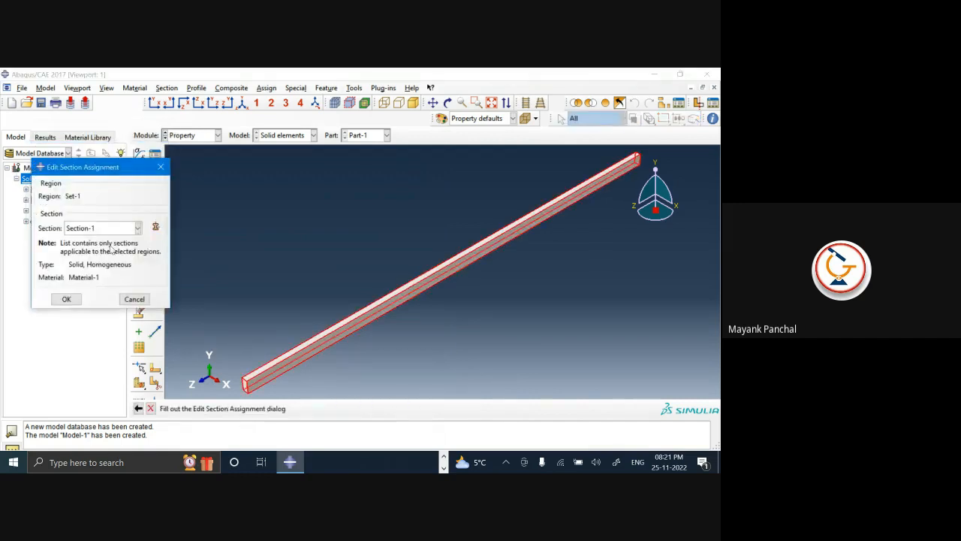
{"action": "left_click", "coordinate": [67, 298]}
- Switch to the Assembly module and create a dependent instance of the beam part
{"action": "left_click", "coordinate": [187, 135]}
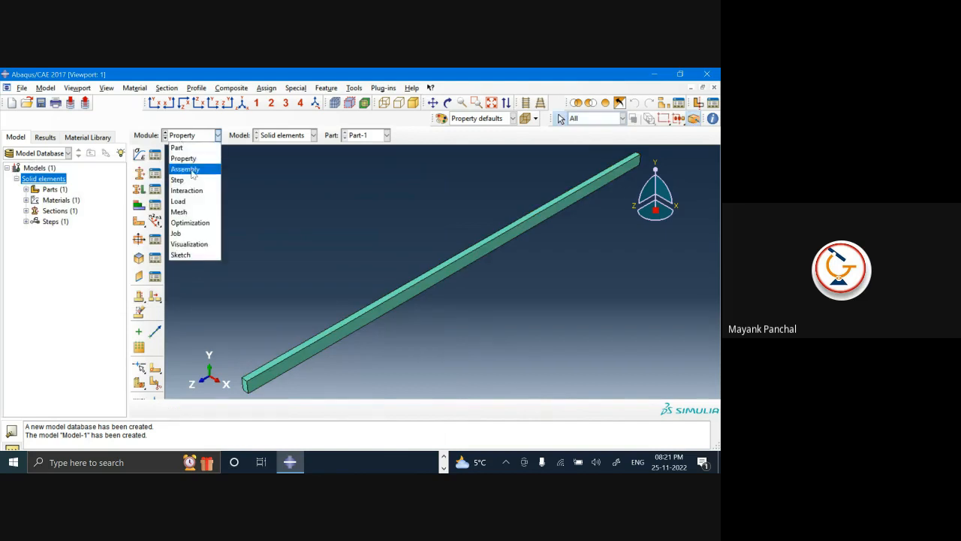
{"action": "left_click", "coordinate": [193, 172]}
{"action": "left_click", "coordinate": [139, 155]}
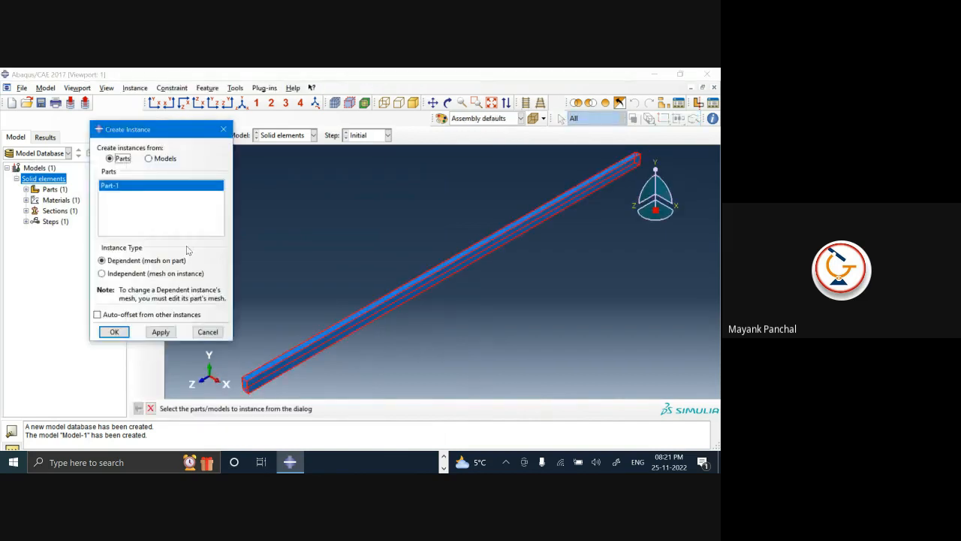
{"action": "left_click", "coordinate": [114, 331]}
- Switch to the Step module and create a Static, General step after Initial, with time period 1 and Nlgeom off
{"action": "left_click", "coordinate": [188, 135]}
{"action": "left_click", "coordinate": [193, 182]}
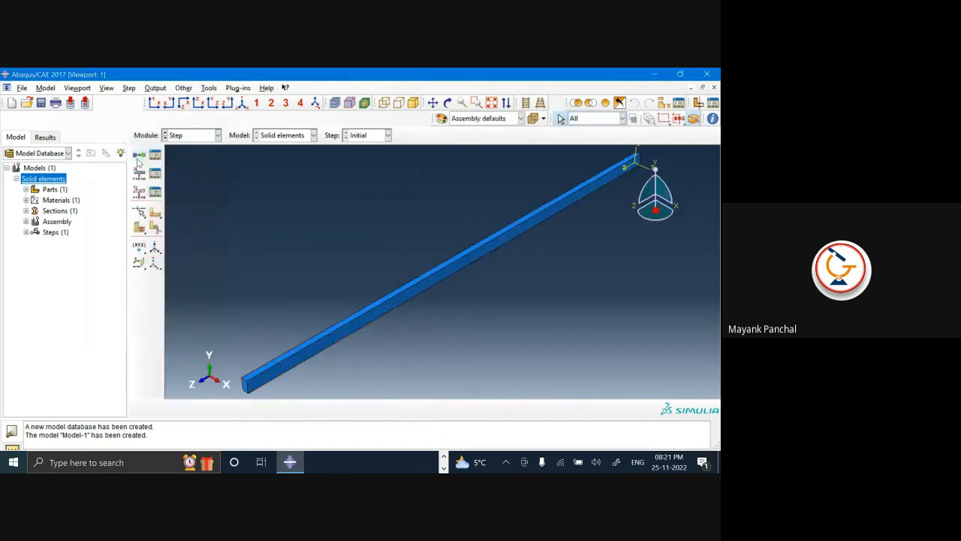
{"action": "left_click", "coordinate": [139, 155]}
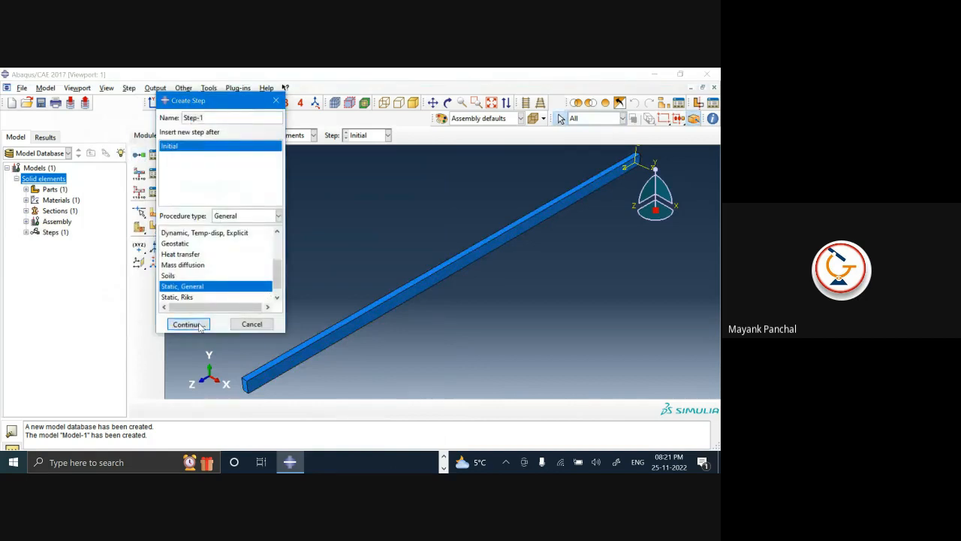
{"action": "left_click", "coordinate": [188, 324]}
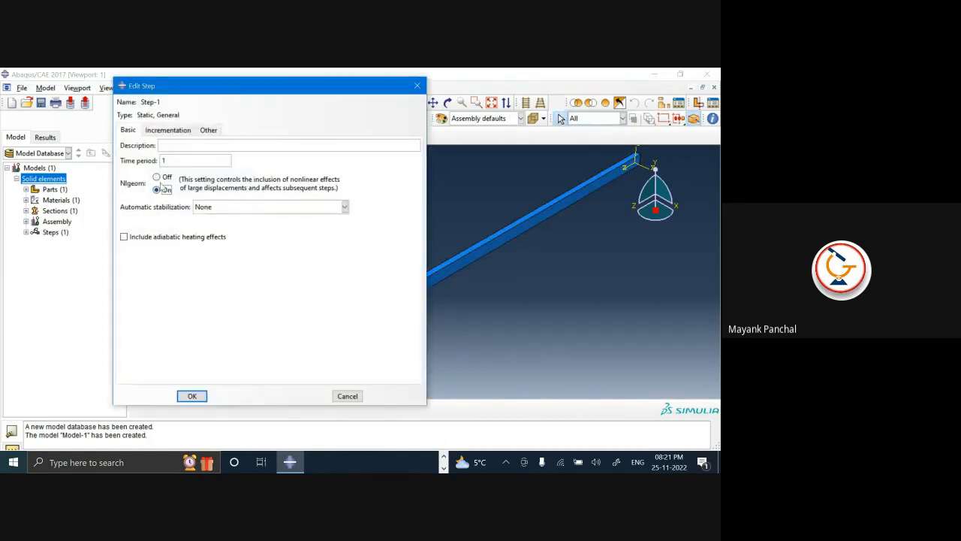
{"action": "left_click", "coordinate": [156, 178]}
{"action": "left_click", "coordinate": [169, 130]}
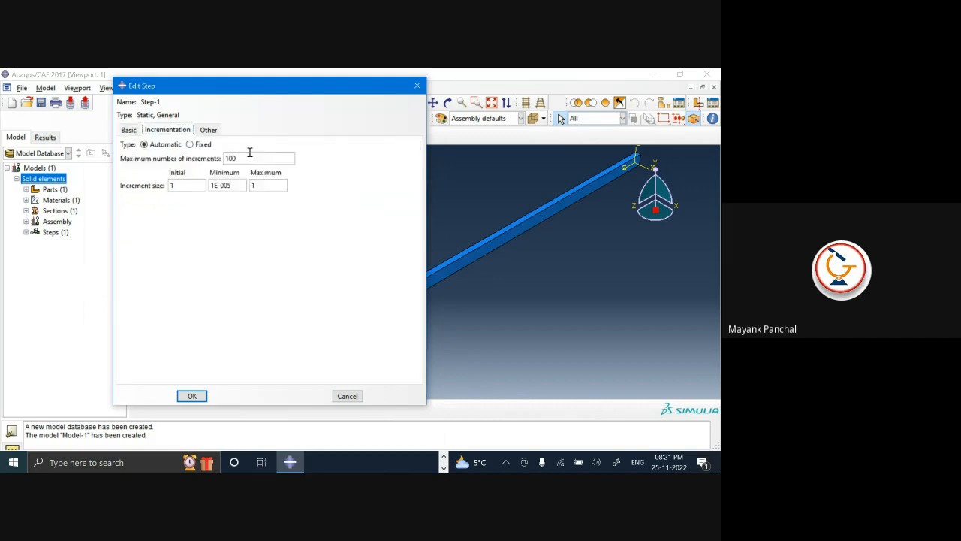
{"action": "left_click", "coordinate": [128, 131]}
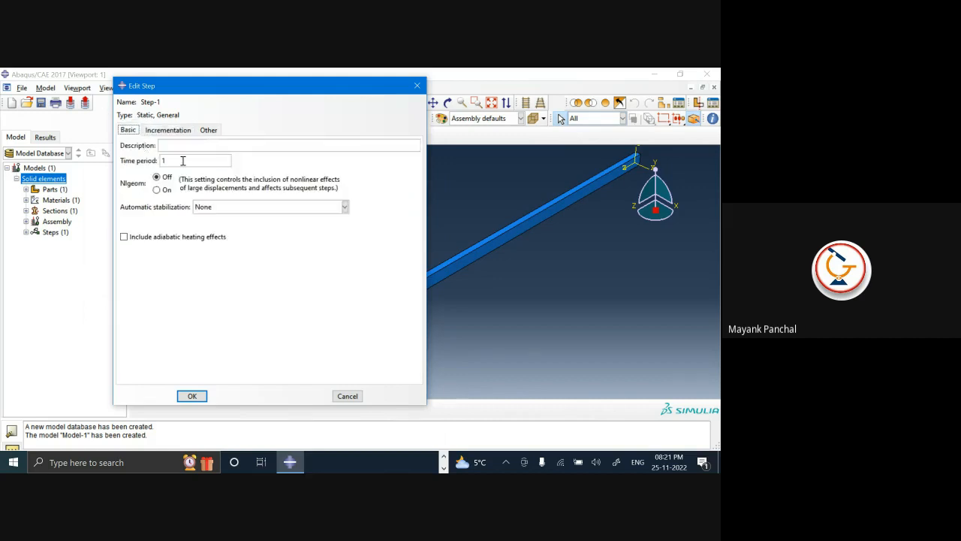
{"action": "left_click", "coordinate": [193, 395]}
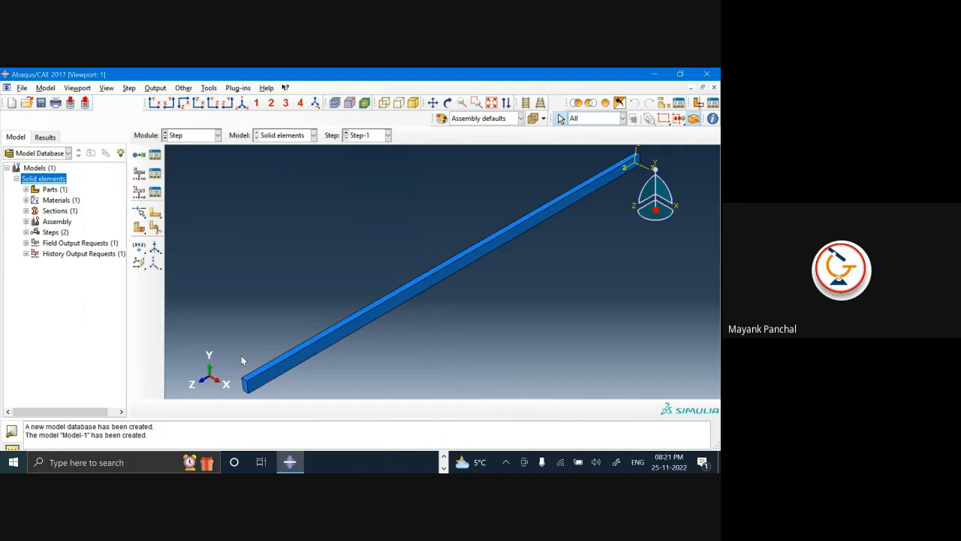
- Review the variables of the default field output request, and close it without changes
{"action": "left_click", "coordinate": [155, 174]}
{"action": "double_click", "coordinate": [197, 173]}
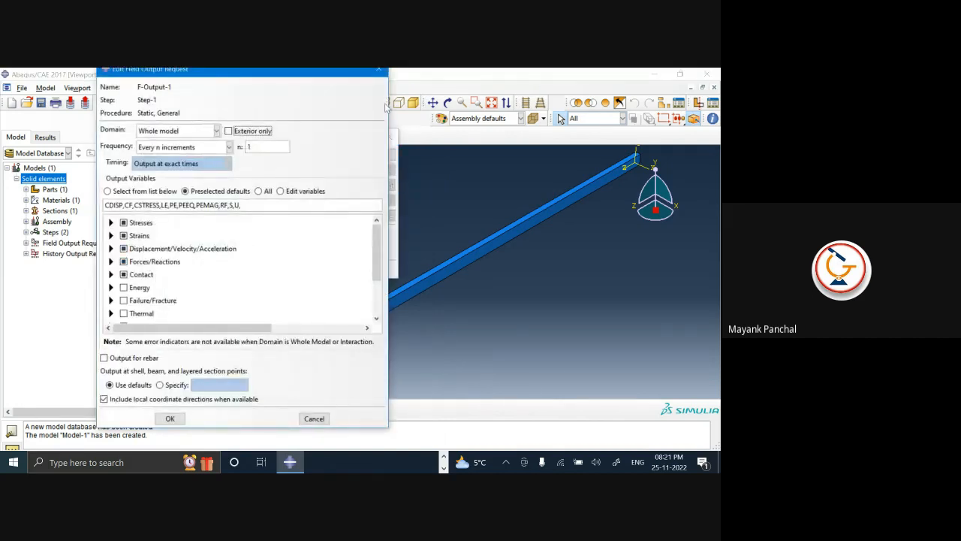
{"action": "left_click", "coordinate": [379, 70]}
{"action": "left_click", "coordinate": [389, 137]}
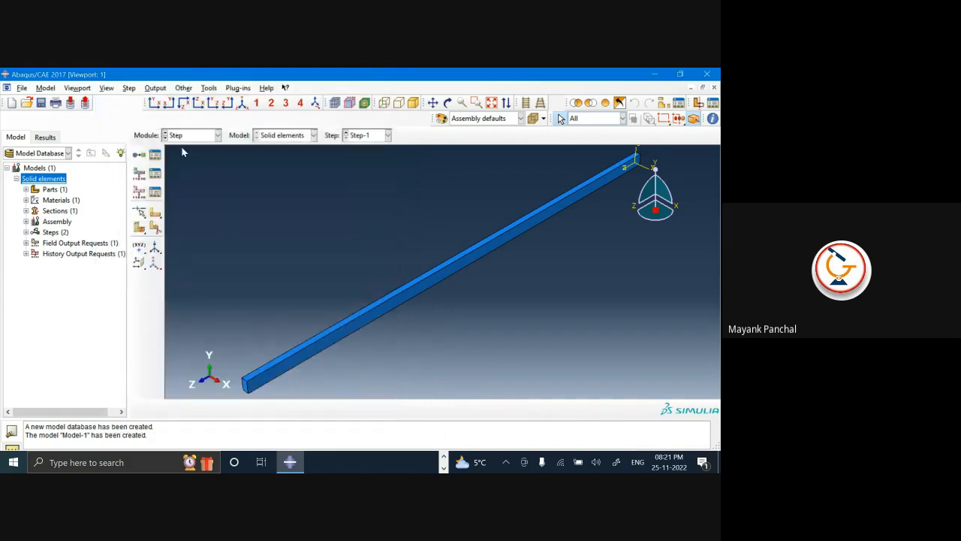
- Switch to the Load module and create an Encastre boundary condition in Step-1 on the beam's near end face
{"action": "left_click", "coordinate": [205, 138]}
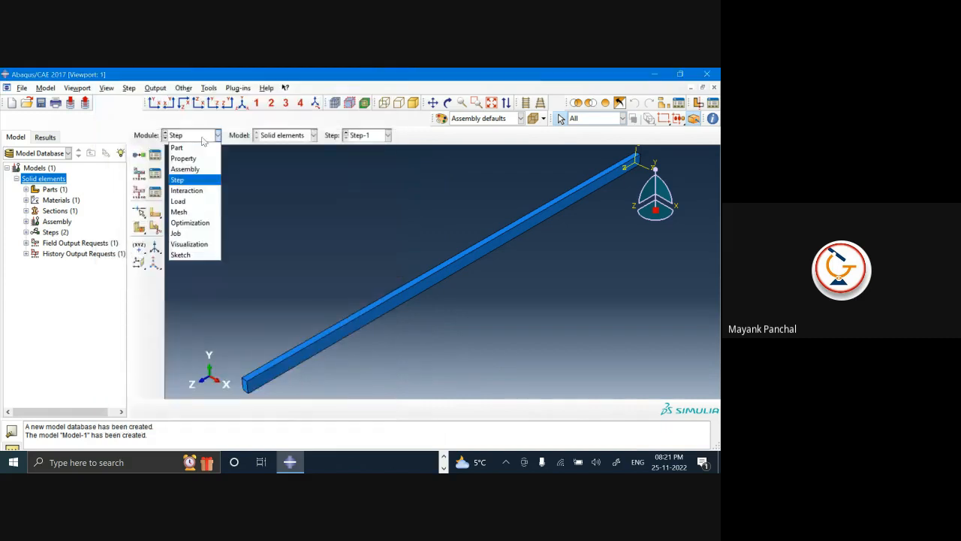
{"action": "left_click", "coordinate": [199, 201]}
{"action": "left_click", "coordinate": [155, 174]}
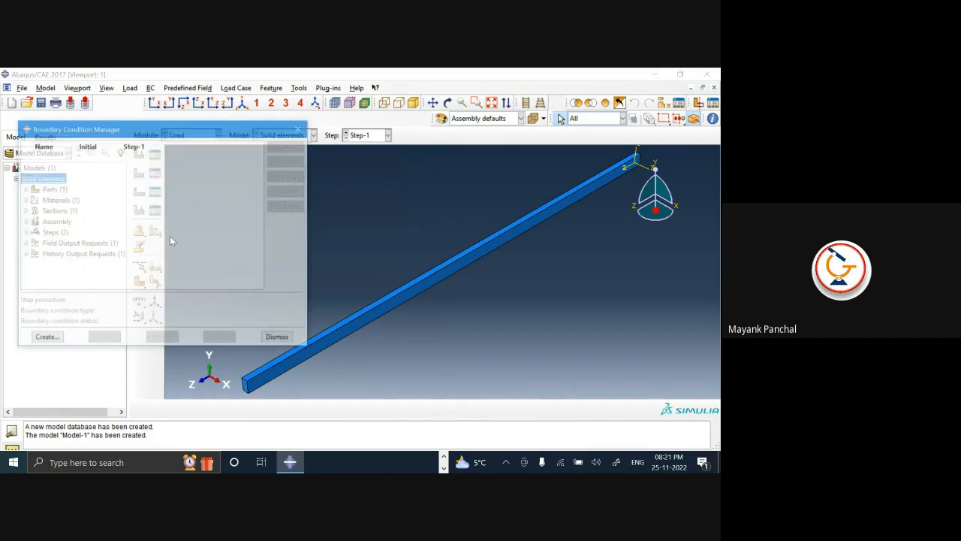
{"action": "left_click", "coordinate": [47, 336]}
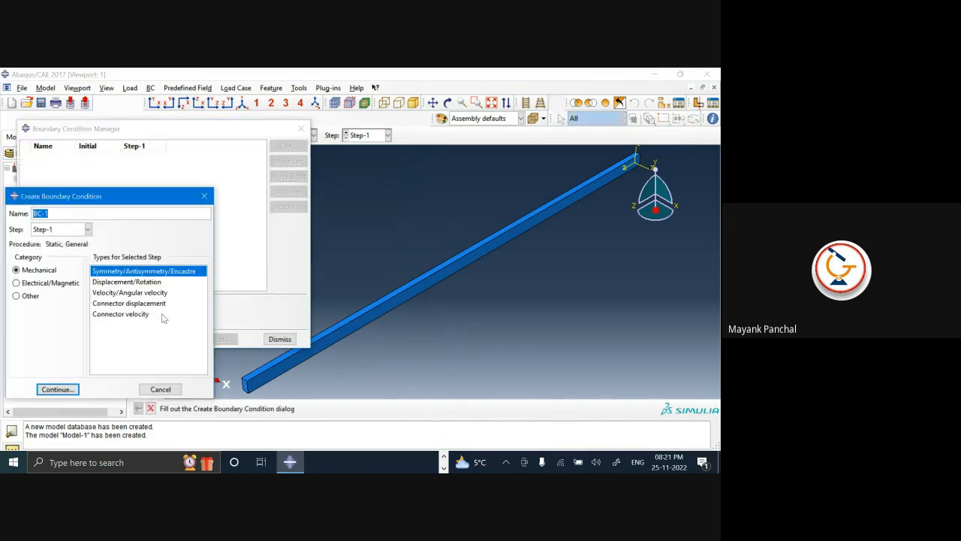
{"action": "left_click", "coordinate": [58, 389]}
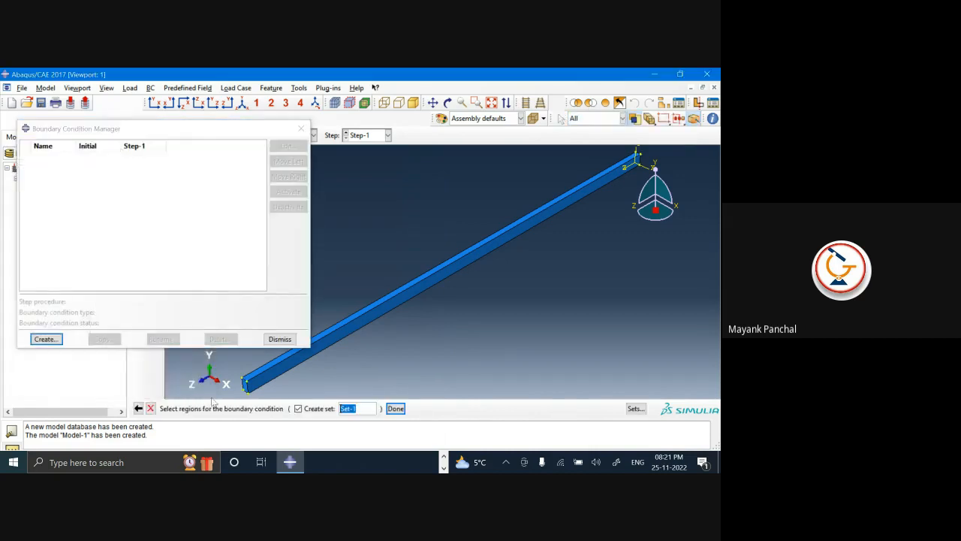
{"action": "left_click", "coordinate": [245, 384]}
{"action": "left_click", "coordinate": [396, 408]}
{"action": "left_click", "coordinate": [83, 298]}
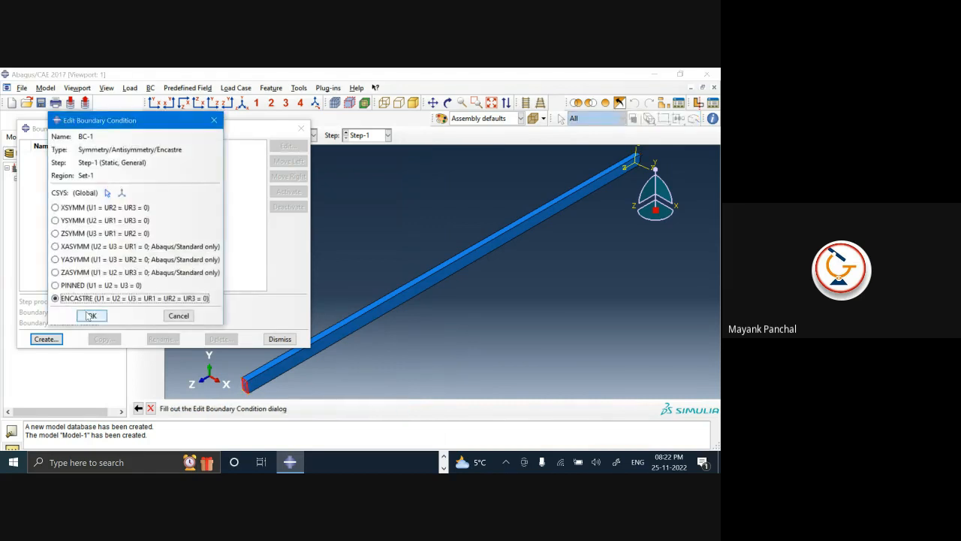
{"action": "left_click", "coordinate": [90, 316]}
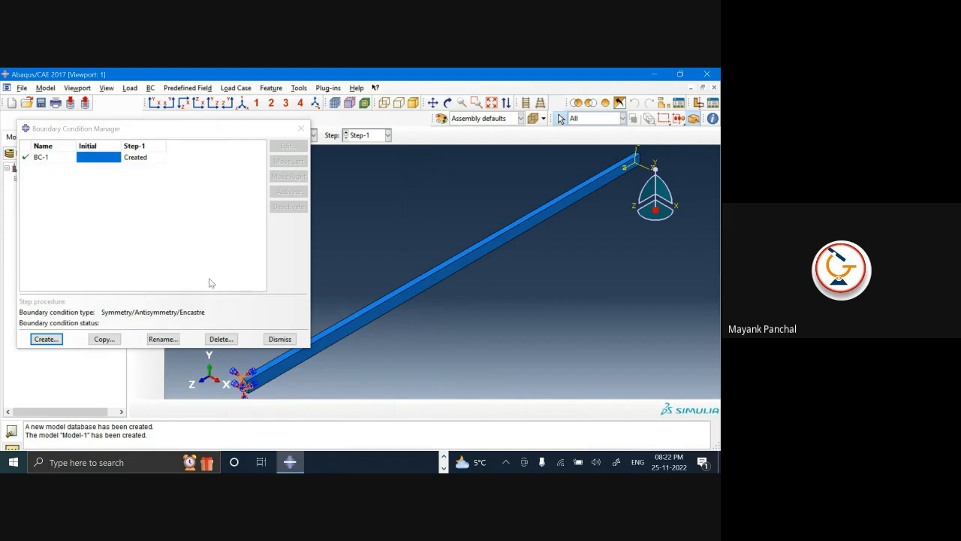
{"action": "left_click", "coordinate": [133, 157]}
{"action": "left_click", "coordinate": [300, 129]}
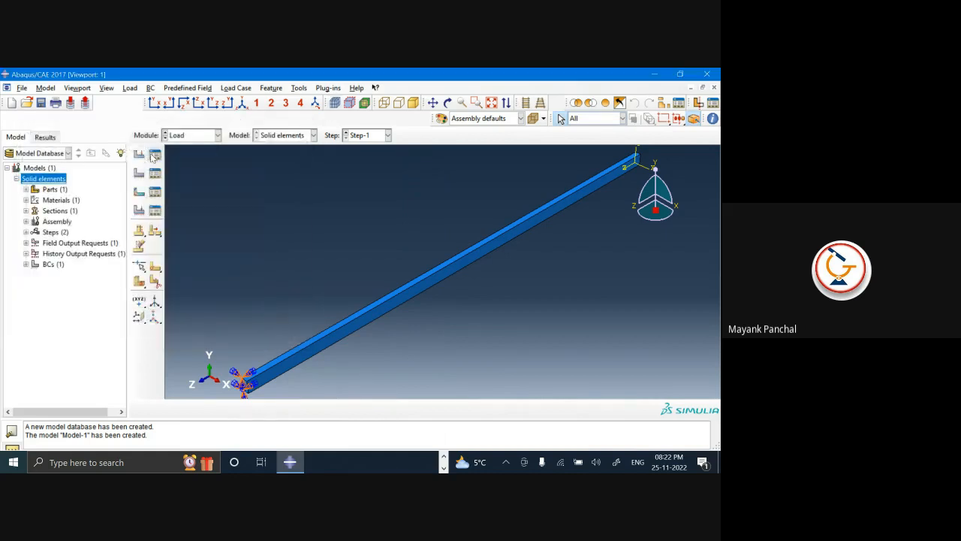
- Apply a uniform pressure load of 5e-3 to the beam's top face in Step-1, checking the magnitude in the Word problem statement
{"action": "left_click", "coordinate": [151, 156]}
{"action": "left_click", "coordinate": [255, 203]}
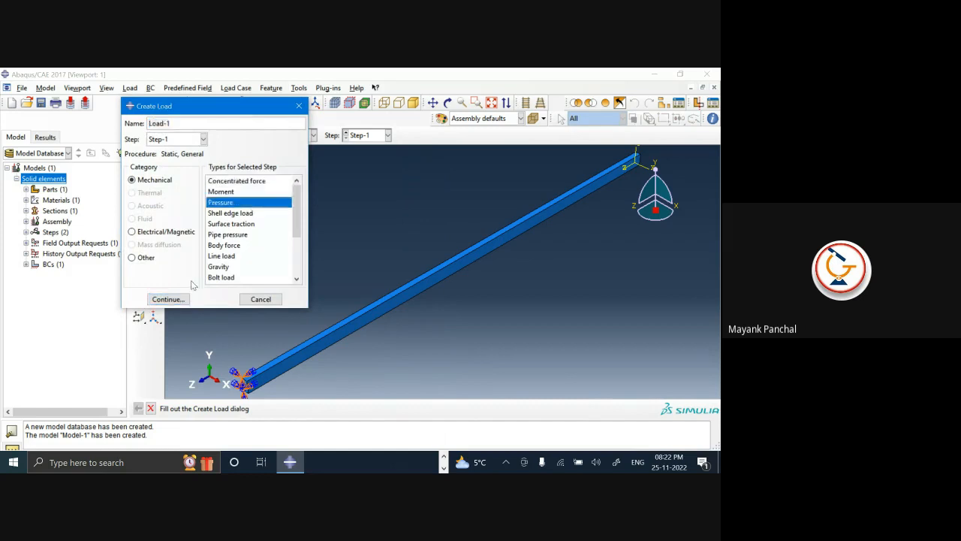
{"action": "left_click", "coordinate": [167, 299]}
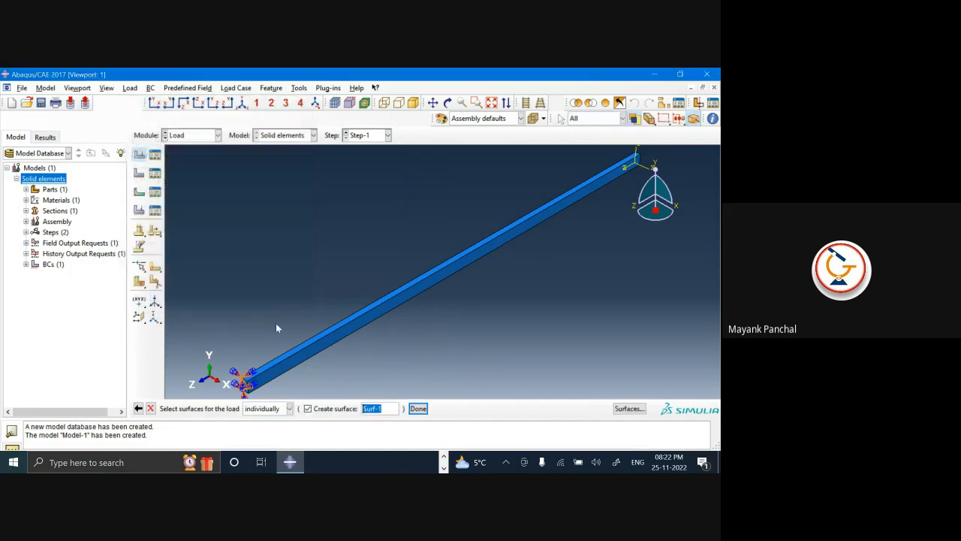
{"action": "left_click", "coordinate": [312, 337]}
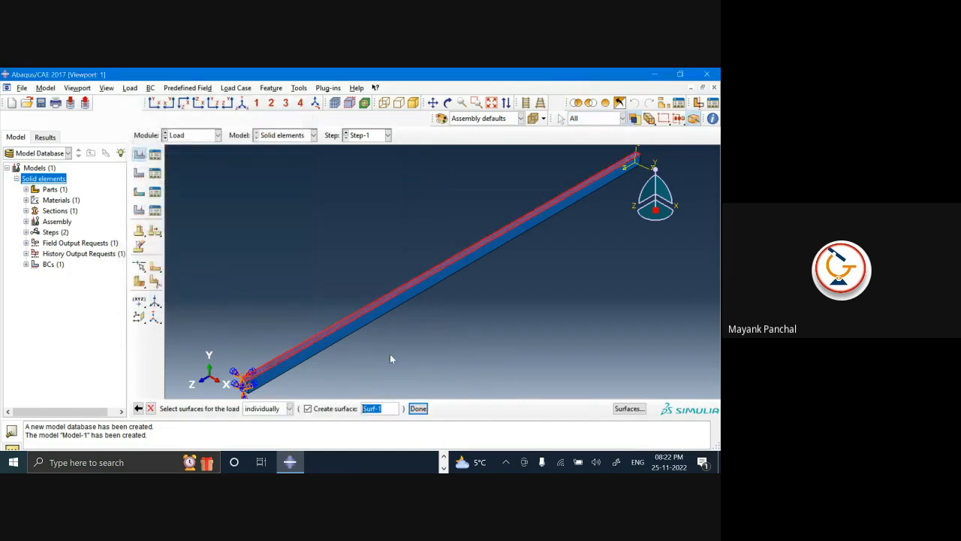
{"action": "left_click", "coordinate": [423, 412]}
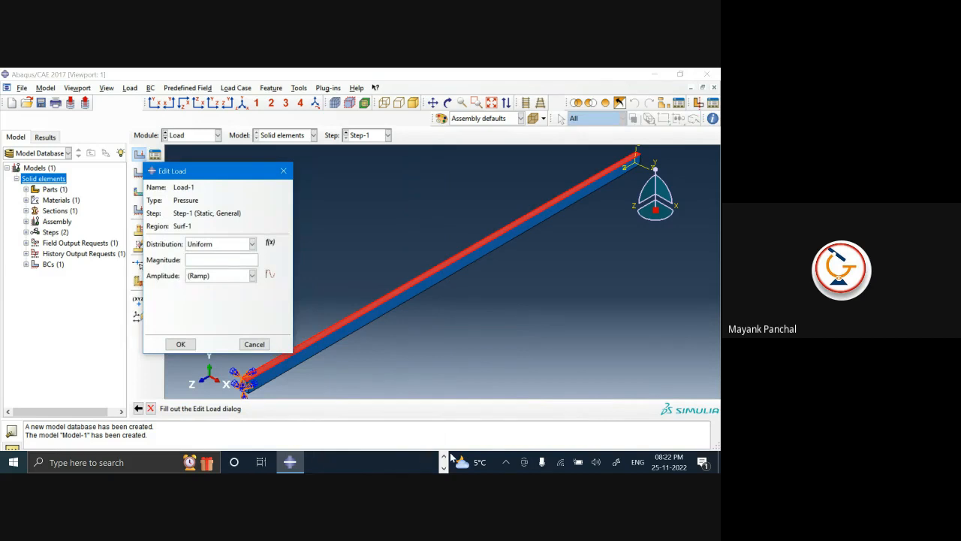
{"action": "left_click", "coordinate": [403, 461]}
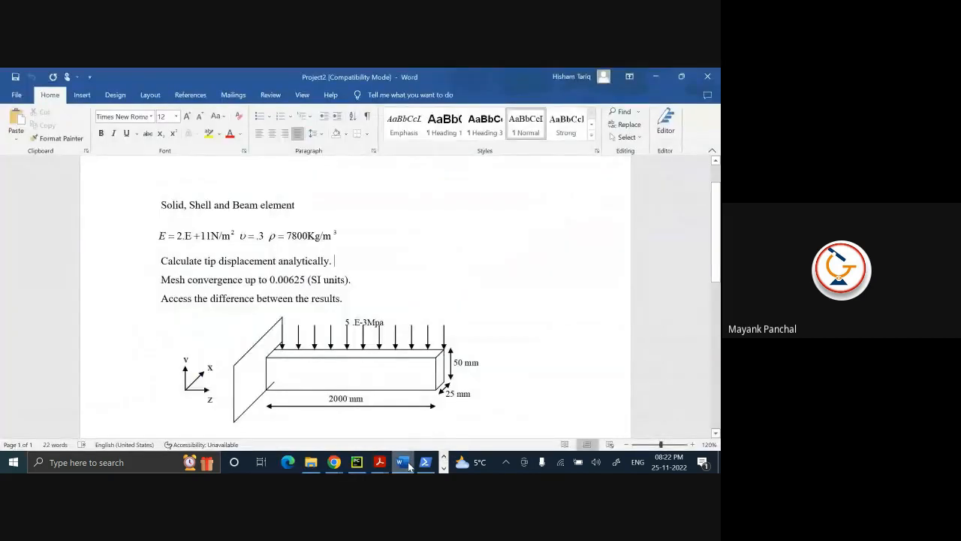
{"action": "left_click", "coordinate": [407, 462]}
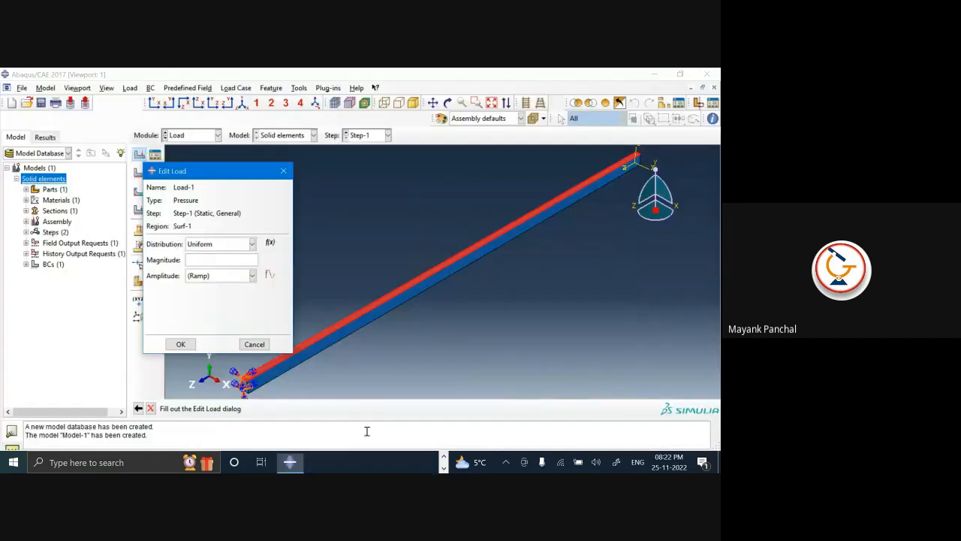
{"action": "left_click", "coordinate": [206, 257]}
{"action": "type", "text": "5e-3"}
{"action": "left_click", "coordinate": [180, 344]}
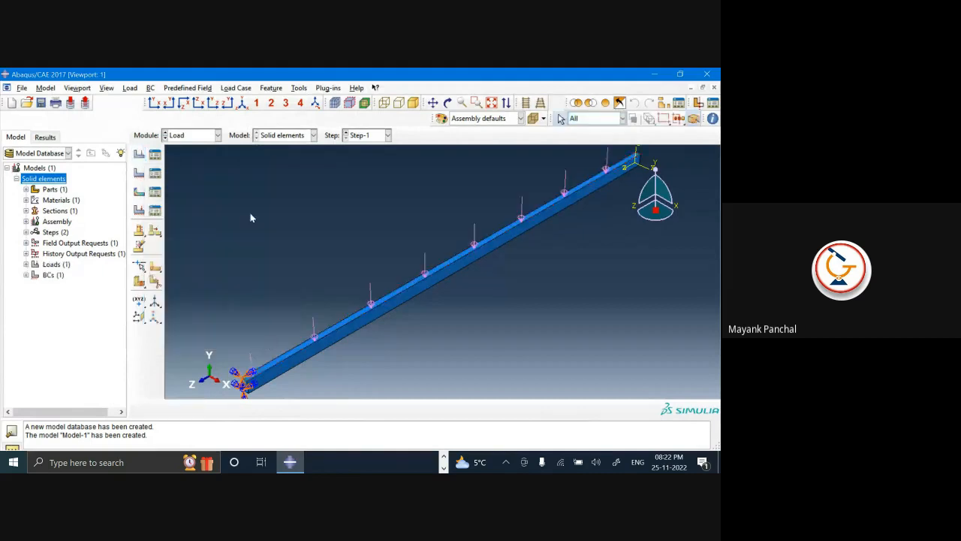
{"action": "left_click", "coordinate": [155, 152]}
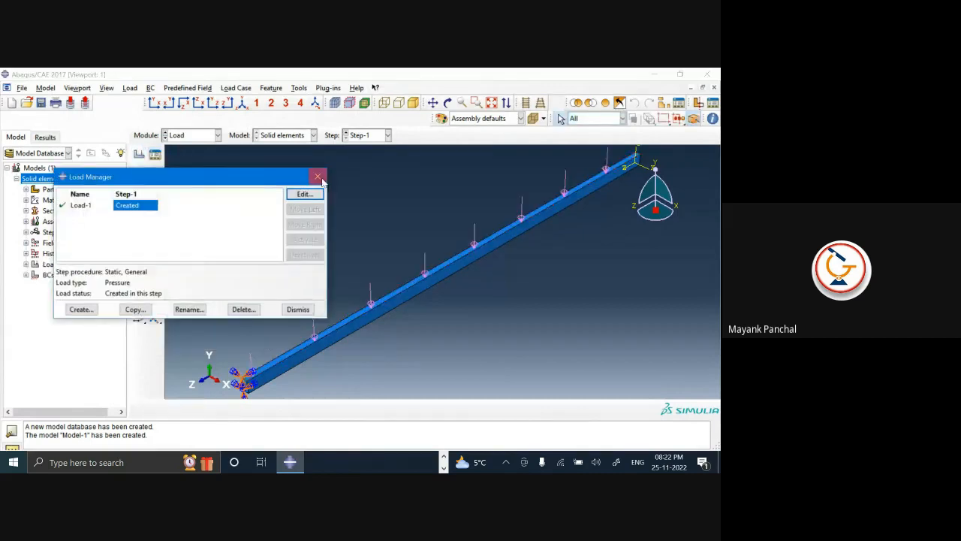
{"action": "left_click", "coordinate": [319, 178]}
- Switch to the Mesh module and seed the beam part with a global size of 20, consulting the Word problem statement's mesh requirement
{"action": "left_click", "coordinate": [191, 135]}
{"action": "left_click", "coordinate": [190, 212]}
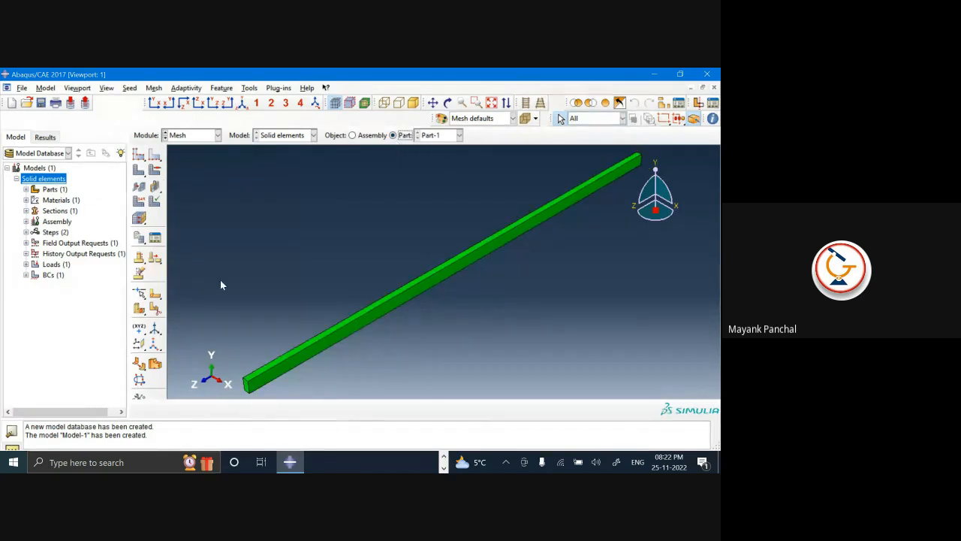
{"action": "left_click", "coordinate": [129, 88]}
{"action": "left_click", "coordinate": [141, 99]}
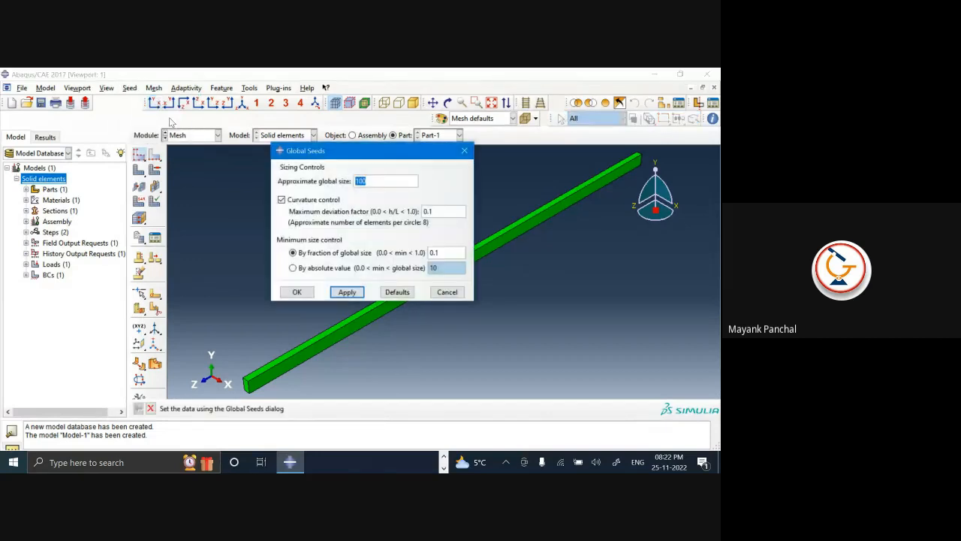
{"action": "left_click", "coordinate": [443, 467]}
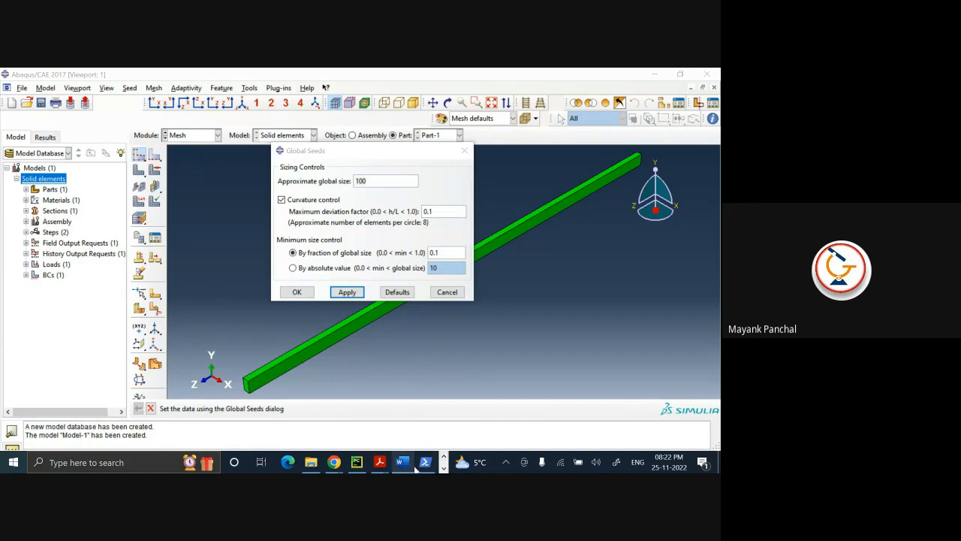
{"action": "left_click", "coordinate": [402, 463]}
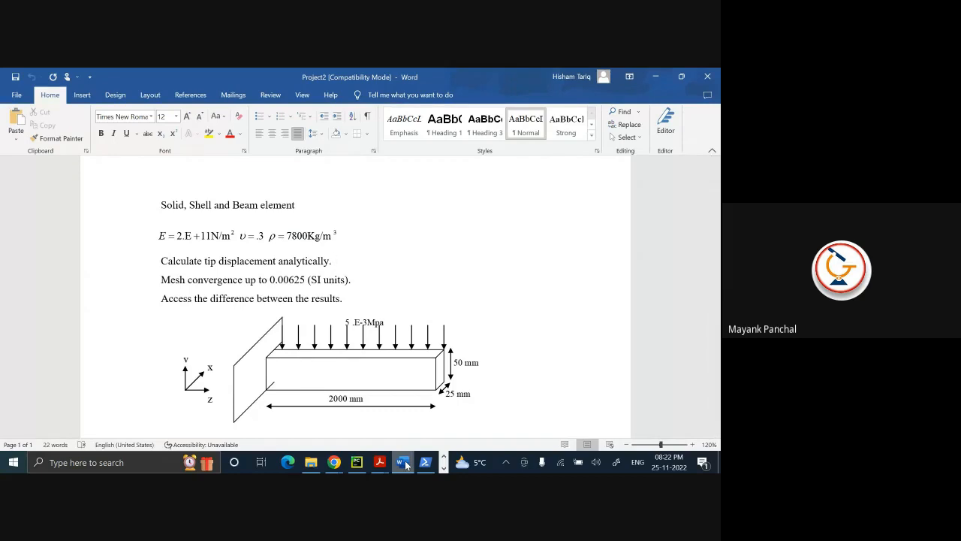
{"action": "left_click", "coordinate": [404, 464]}
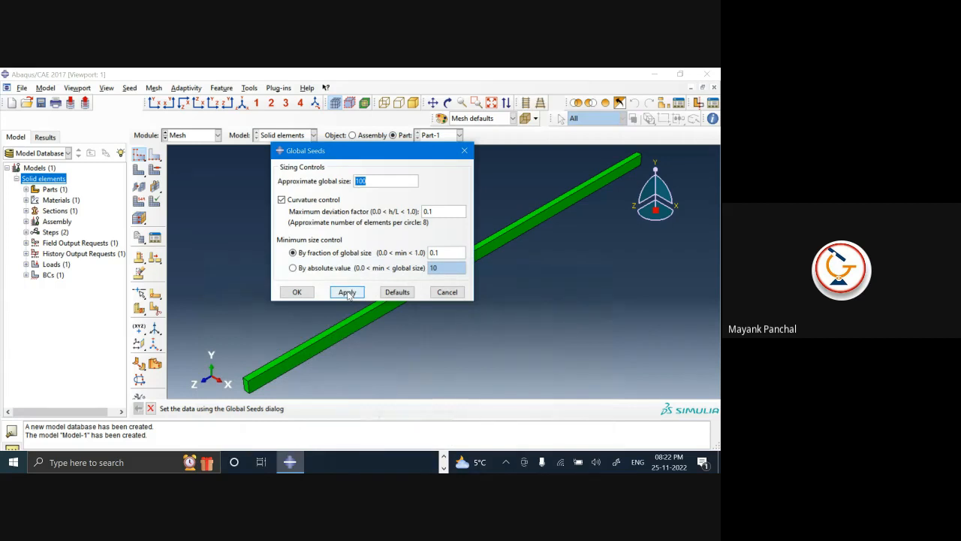
{"action": "type", "text": "20"}
{"action": "left_click", "coordinate": [299, 292]}
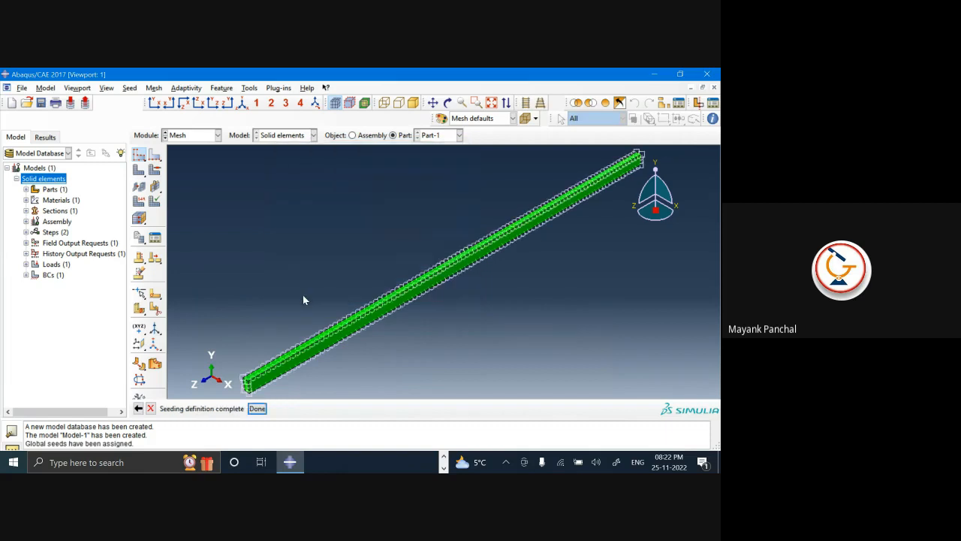
- Generate the mesh on the seeded beam part and switch to the Job module
{"action": "left_click", "coordinate": [140, 169]}
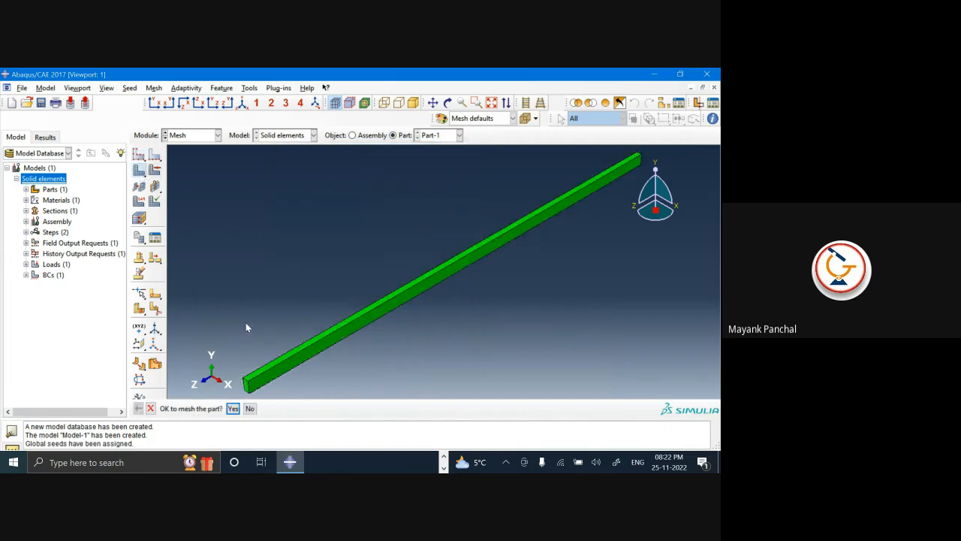
{"action": "left_click", "coordinate": [233, 408]}
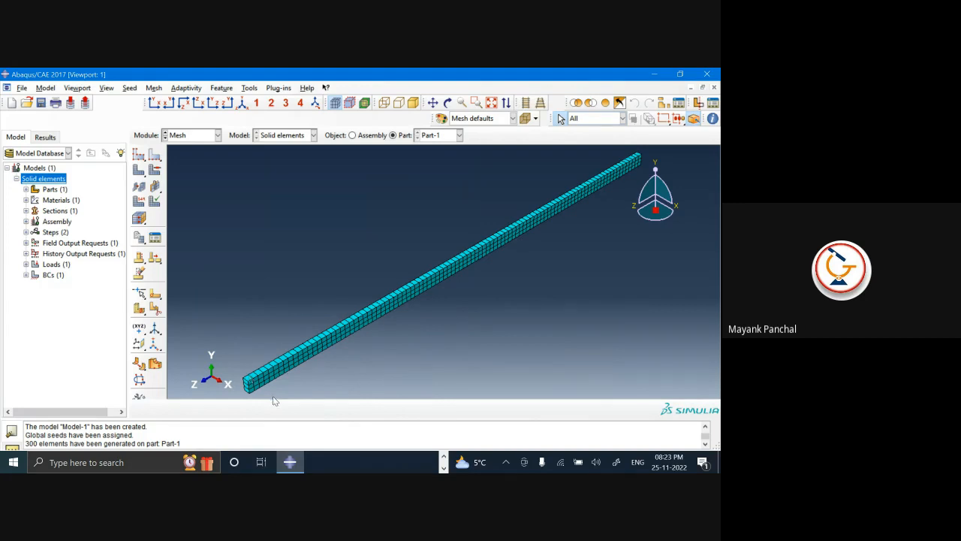
{"action": "left_click", "coordinate": [192, 135]}
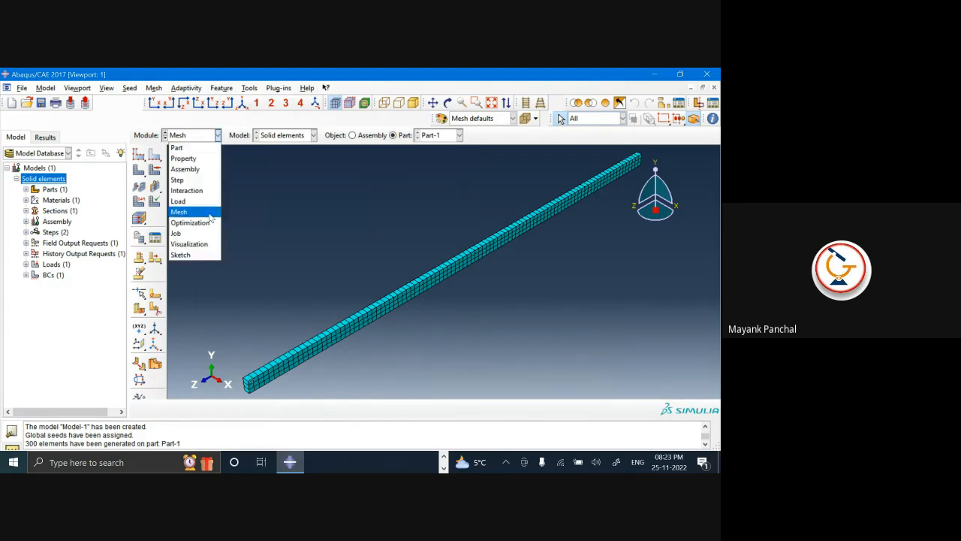
{"action": "left_click", "coordinate": [188, 230]}
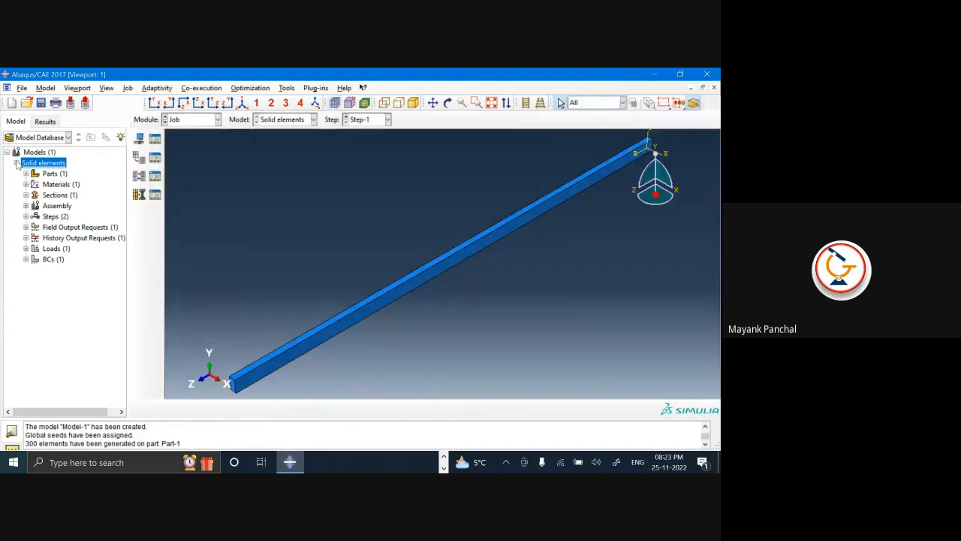
- Create a job named solid_mesh20mm for the Solid elements model, with multiple processors enabled
{"action": "left_click", "coordinate": [16, 162]}
{"action": "left_click", "coordinate": [139, 139]}
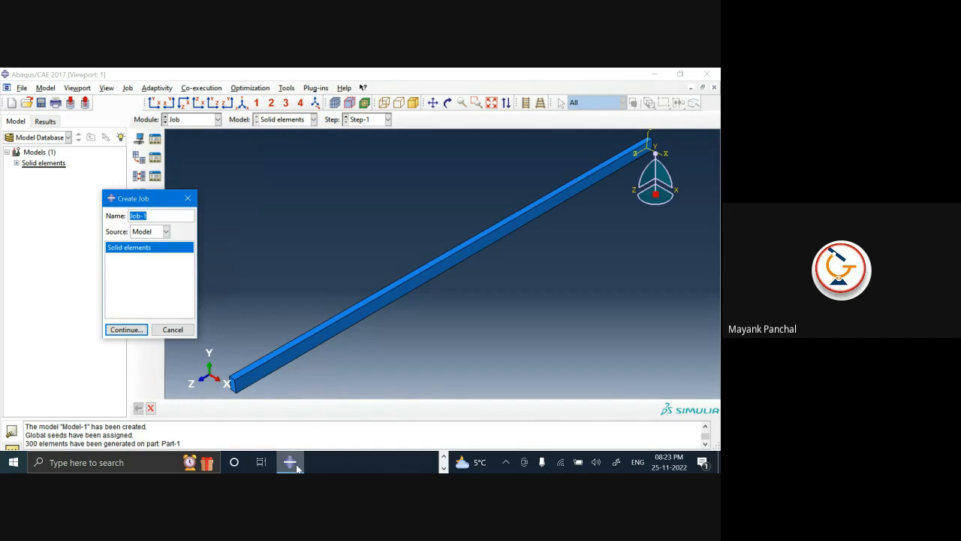
{"action": "key", "text": "BackSpace"}
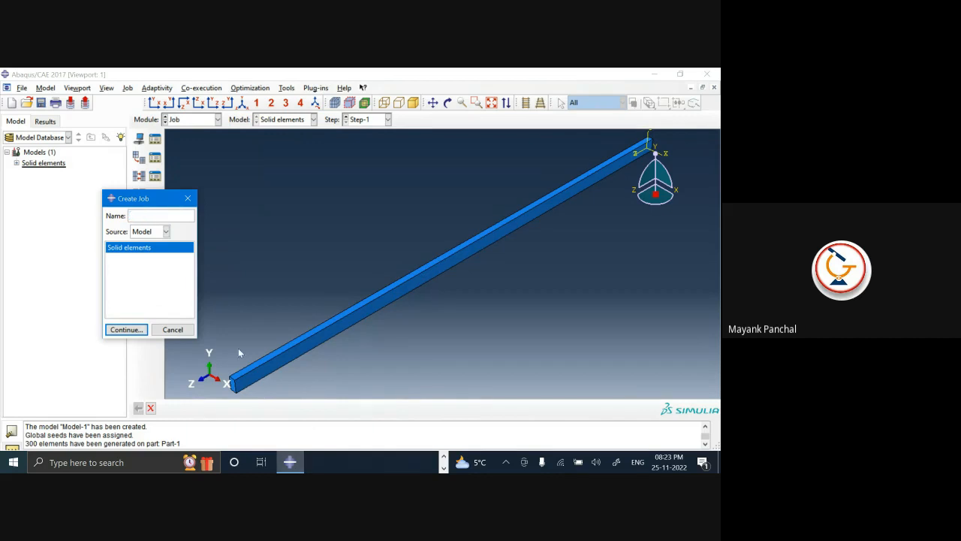
{"action": "type", "text": "solid_mesh20mm"}
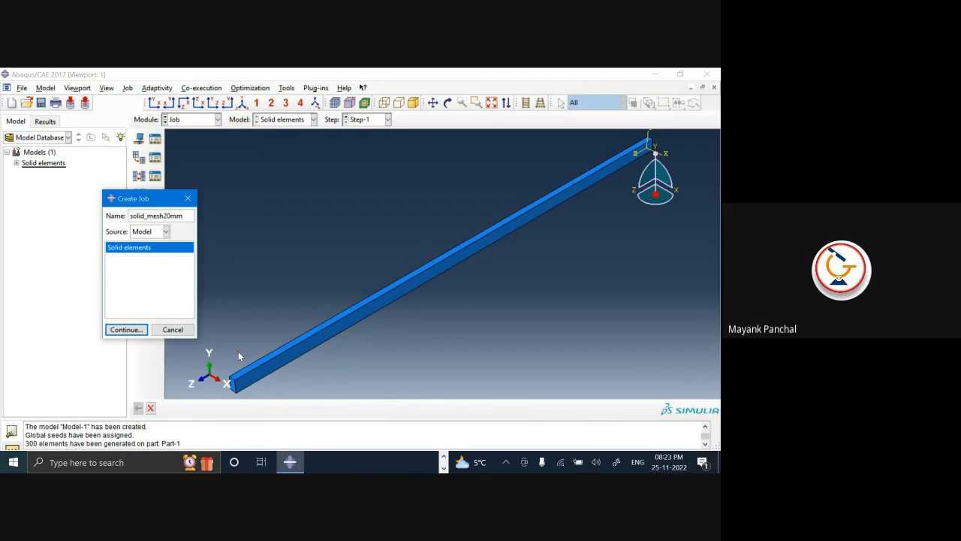
{"action": "left_click", "coordinate": [141, 334]}
{"action": "left_click", "coordinate": [205, 162]}
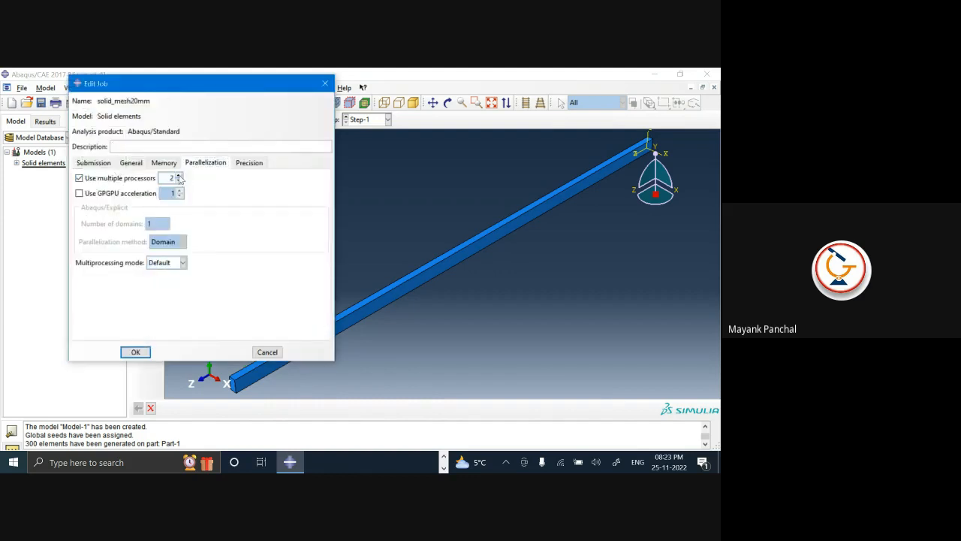
{"action": "left_click", "coordinate": [138, 352]}
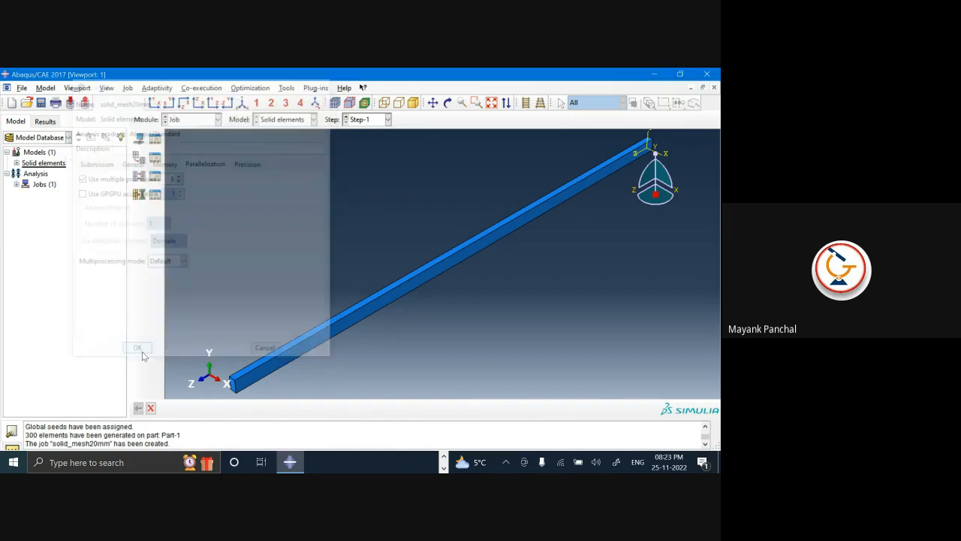
- Submit the solid_mesh20mm job for analysis and switch to the Mesh module
{"action": "left_click", "coordinate": [17, 184]}
{"action": "left_click", "coordinate": [66, 197]}
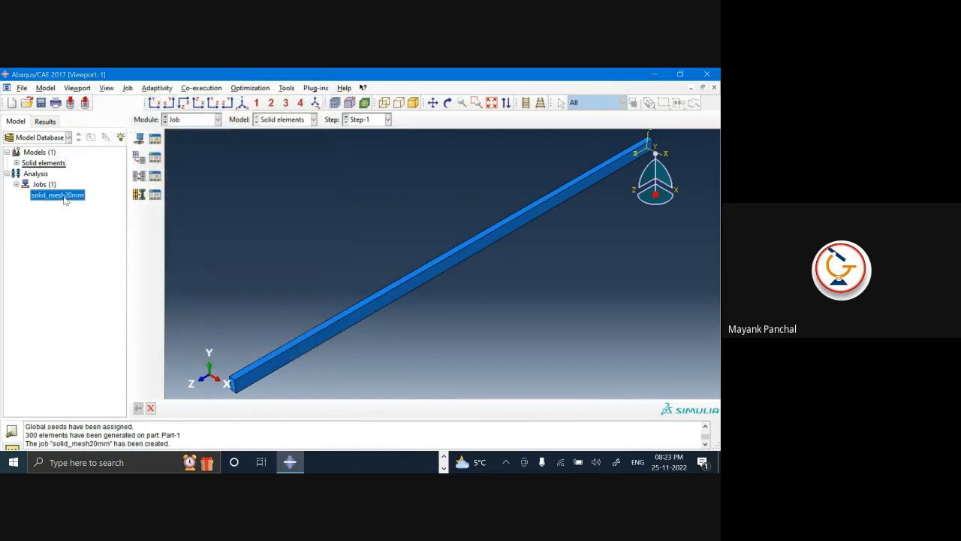
{"action": "right_click", "coordinate": [66, 197]}
{"action": "left_click", "coordinate": [121, 284]}
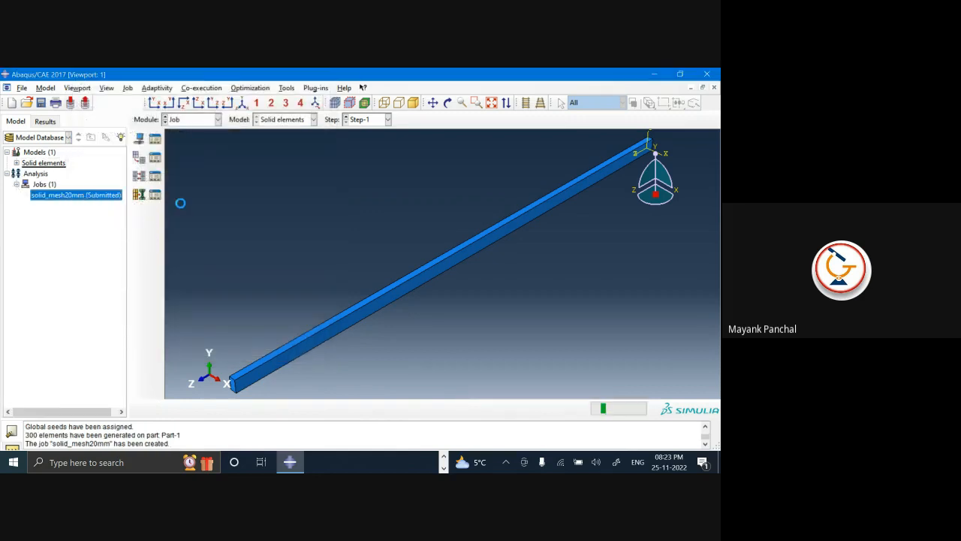
{"action": "left_click", "coordinate": [199, 122]}
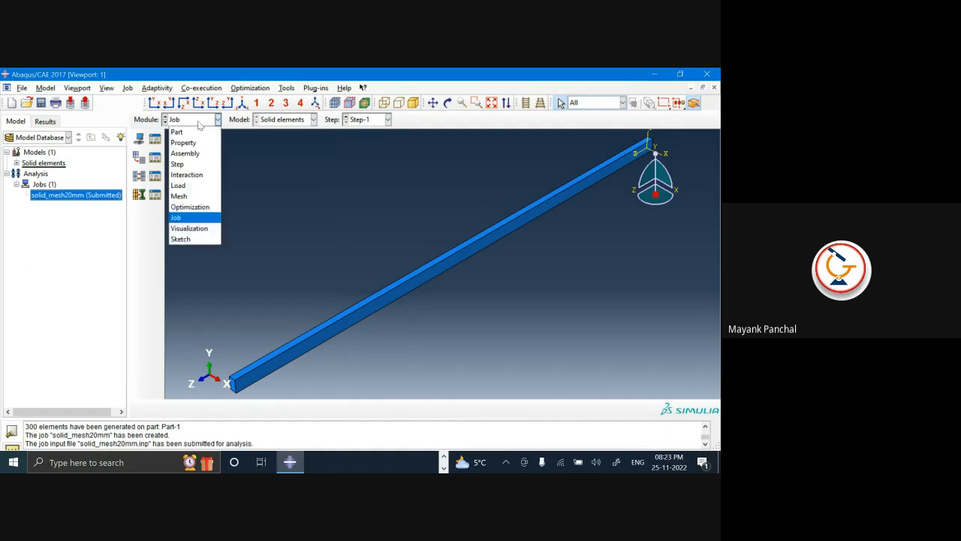
{"action": "left_click", "coordinate": [195, 199]}
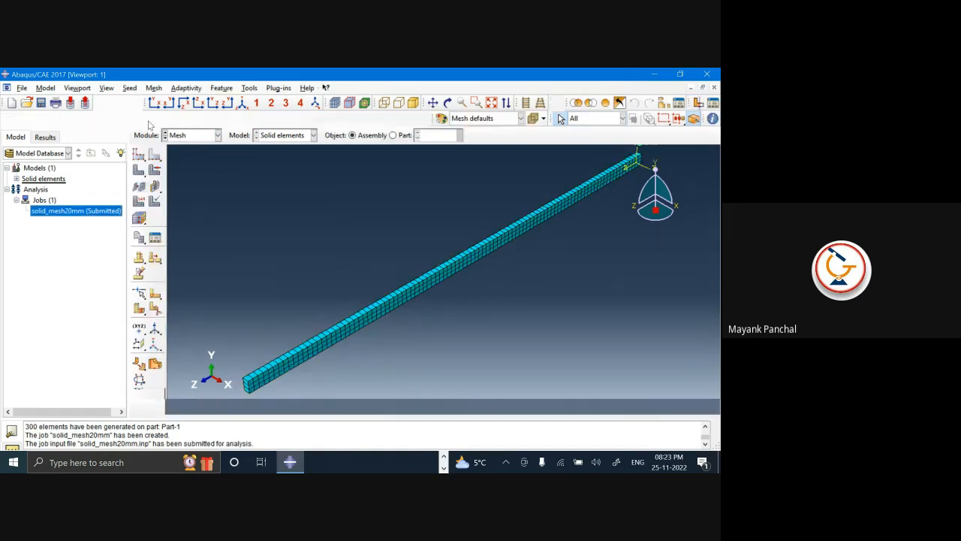
{"action": "left_click", "coordinate": [130, 88]}
{"action": "left_click", "coordinate": [146, 101]}
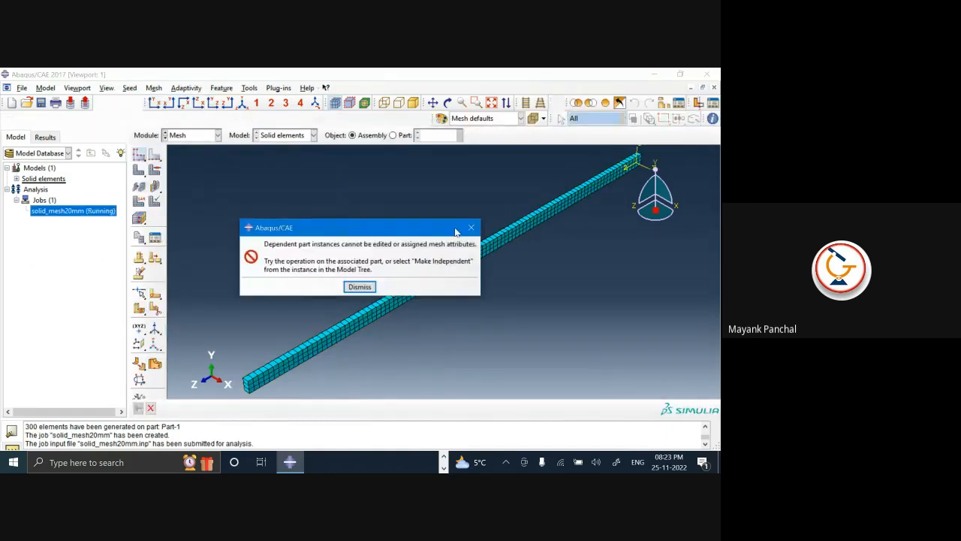
{"action": "left_click", "coordinate": [358, 285]}
- Reseed Part-1 with a global size of 10 and mesh the part again
{"action": "left_click", "coordinate": [393, 136]}
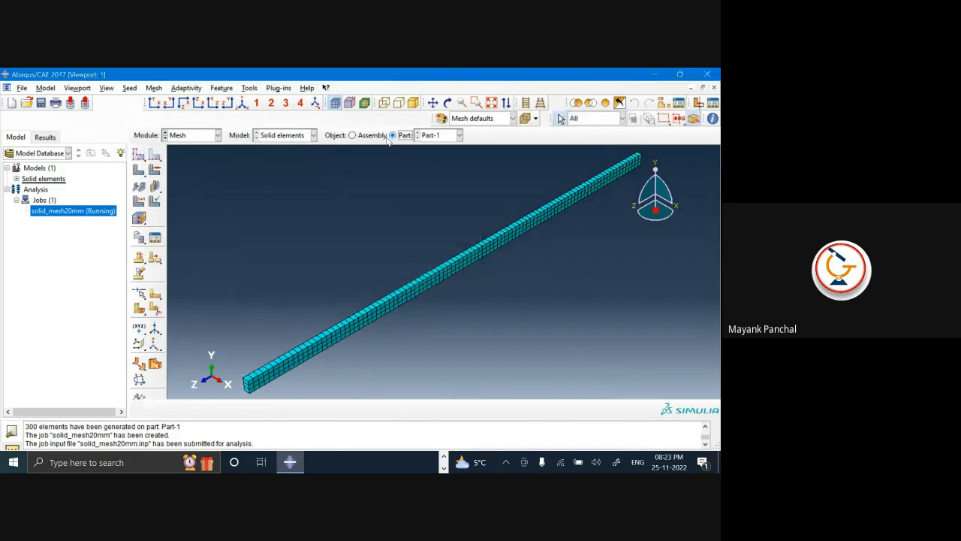
{"action": "left_click", "coordinate": [130, 87]}
{"action": "left_click", "coordinate": [142, 101]}
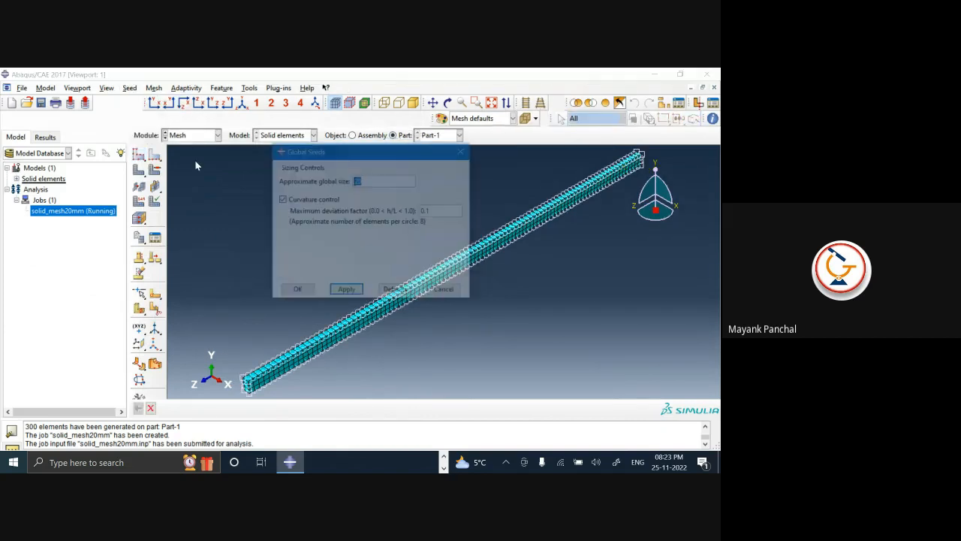
{"action": "left_click", "coordinate": [297, 291]}
{"action": "left_click", "coordinate": [74, 218]}
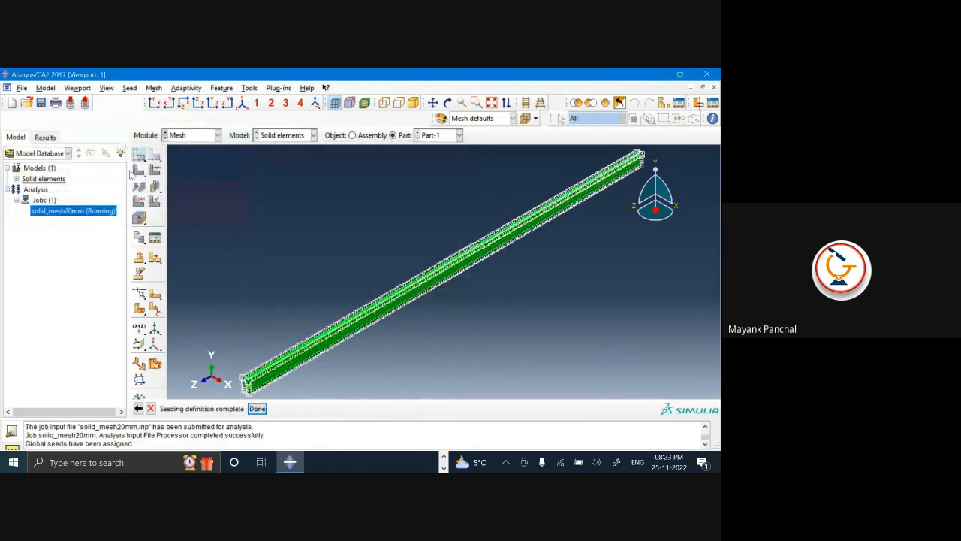
{"action": "left_click", "coordinate": [138, 171]}
{"action": "left_click", "coordinate": [232, 408]}
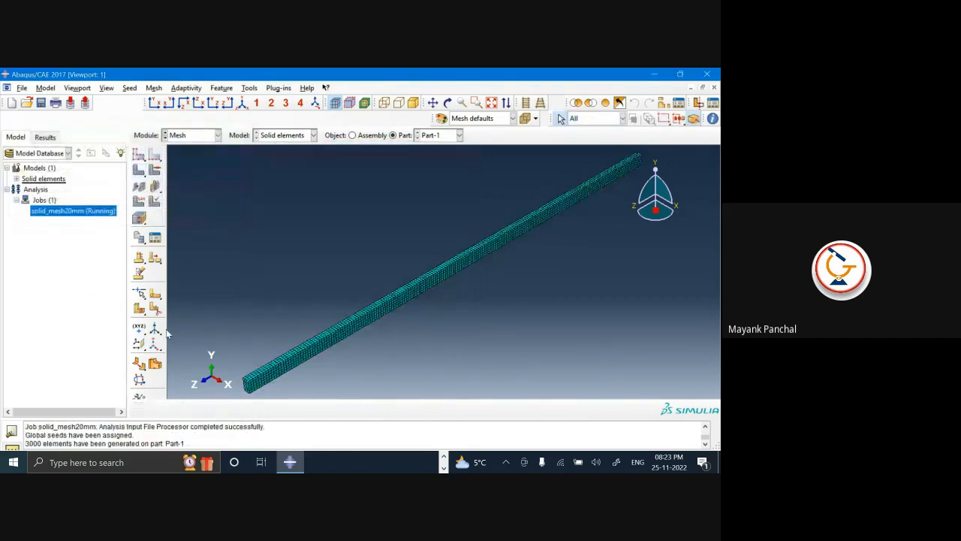
- Copy the solid_mesh20mm job to a new job named solid_mesh10mm for the Solid elements model
{"action": "right_click", "coordinate": [94, 216]}
{"action": "left_click", "coordinate": [115, 245]}
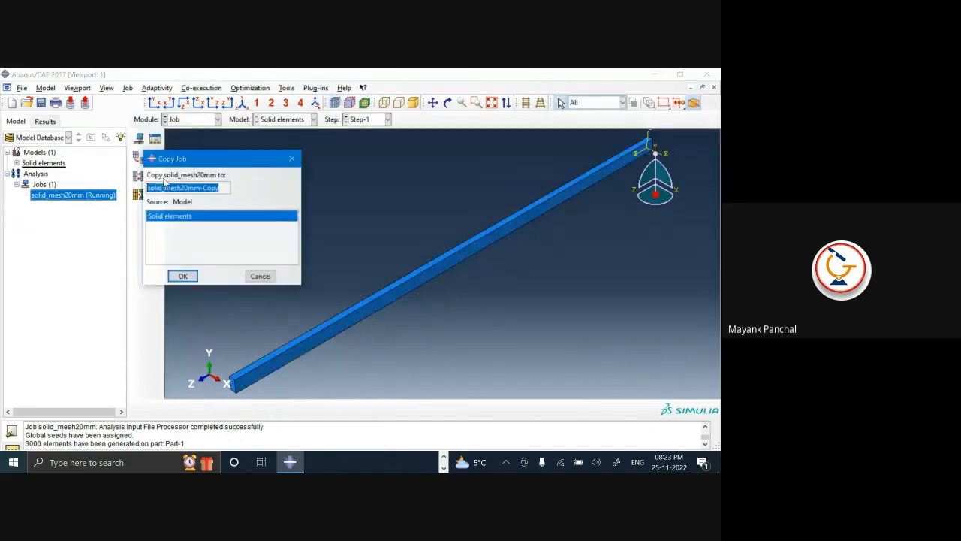
{"action": "key", "text": "BackSpace"}
{"action": "key", "text": "BackSpace"}
{"action": "key", "text": "BackSpace"}
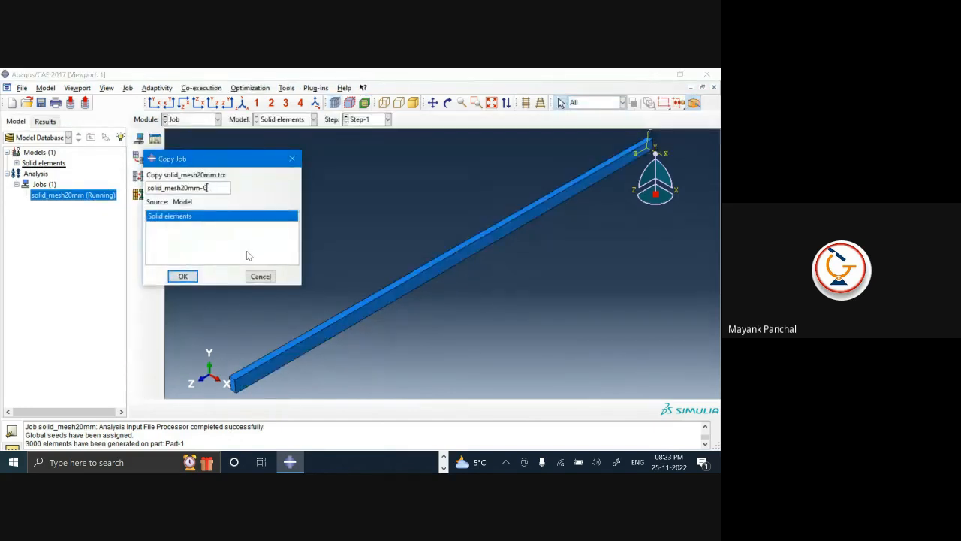
{"action": "key", "text": "Left"}
{"action": "key", "text": "Left"}
{"action": "key", "text": "Left"}
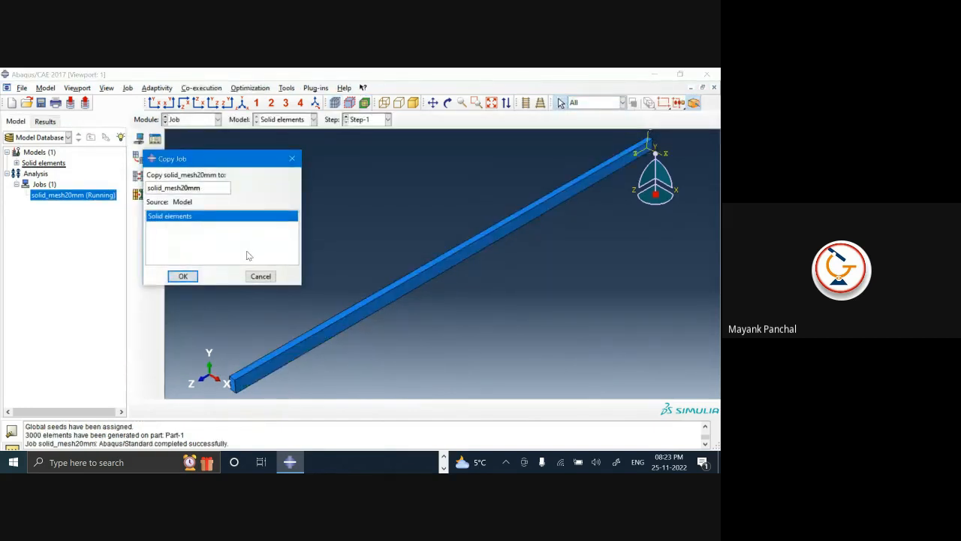
{"action": "key", "text": "BackSpace"}
{"action": "type", "text": "1"}
{"action": "left_click", "coordinate": [183, 275]}
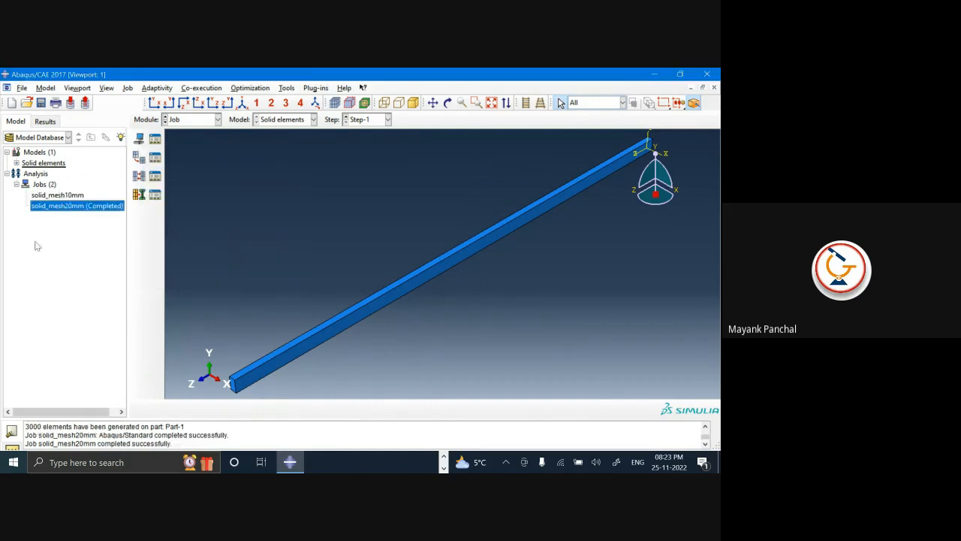
- Submit the solid_mesh10mm job for analysis
{"action": "left_click", "coordinate": [59, 257]}
{"action": "right_click", "coordinate": [71, 196]}
{"action": "left_click", "coordinate": [96, 280]}
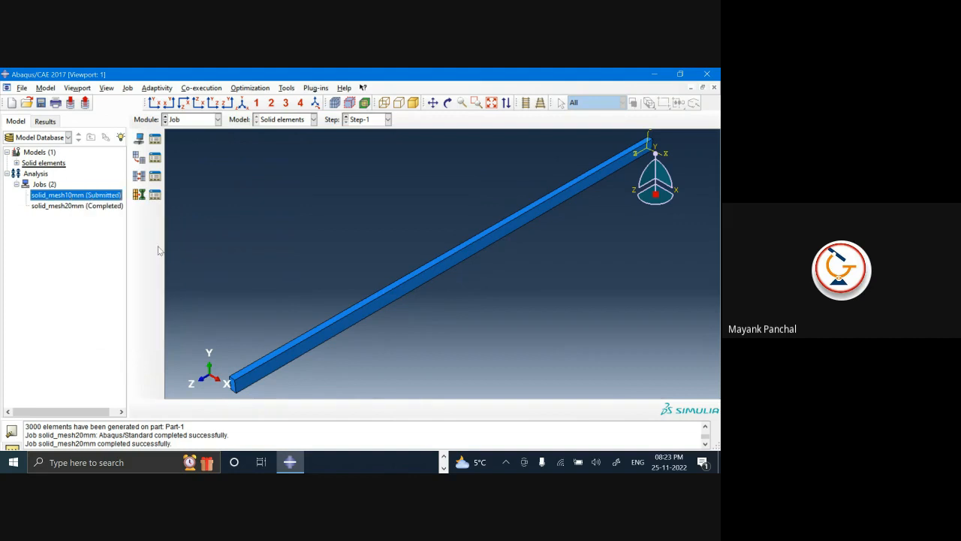
- Open the solid_mesh20mm results and plot the U2 displacement contours on the deformed beam
{"action": "right_click", "coordinate": [109, 206]}
{"action": "left_click", "coordinate": [132, 326]}
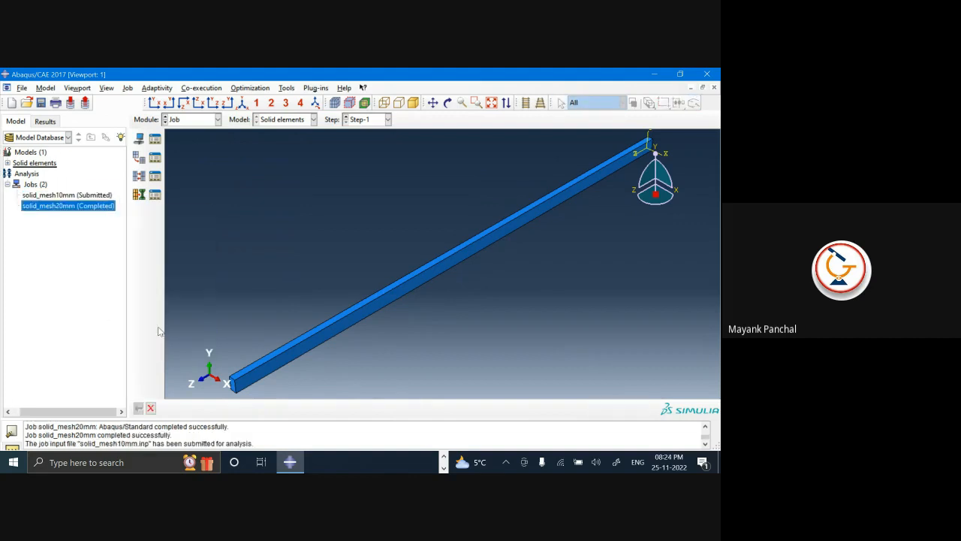
{"action": "left_click", "coordinate": [139, 206]}
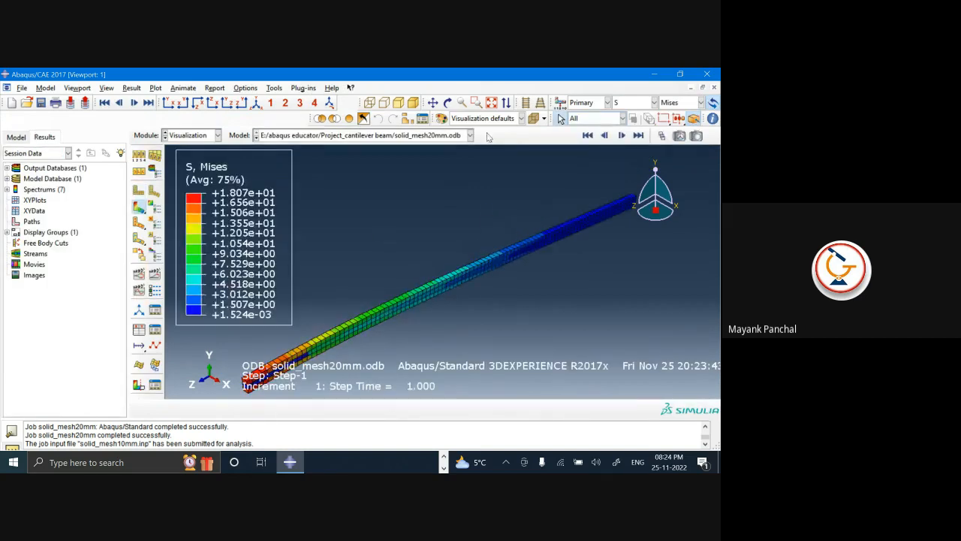
{"action": "left_click", "coordinate": [654, 103]}
{"action": "left_click", "coordinate": [653, 120]}
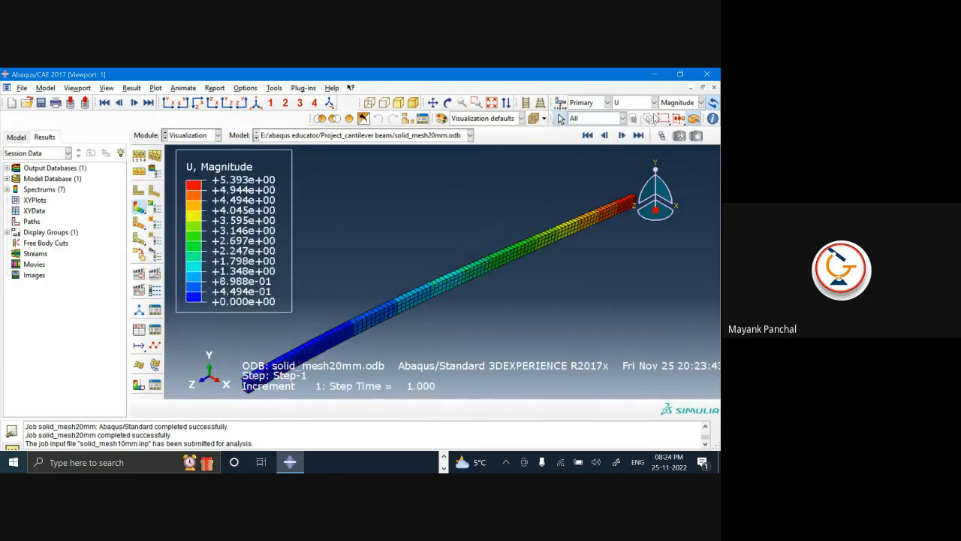
{"action": "left_click", "coordinate": [679, 103]}
{"action": "left_click", "coordinate": [672, 137]}
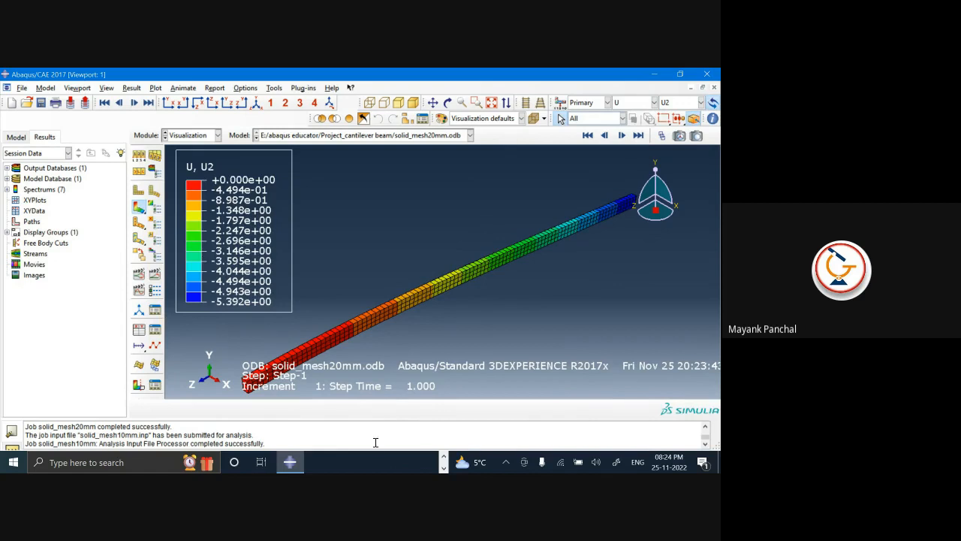
- Switch to the Word problem statement to check the mesh convergence requirement, and return to Abaqus/CAE
{"action": "left_click", "coordinate": [442, 457]}
{"action": "left_click", "coordinate": [402, 461]}
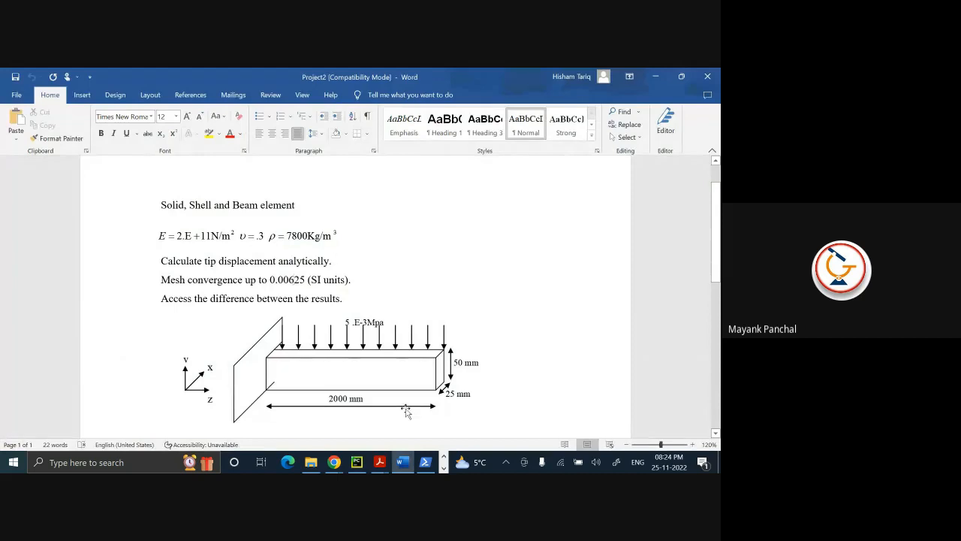
{"action": "left_click", "coordinate": [445, 459]}
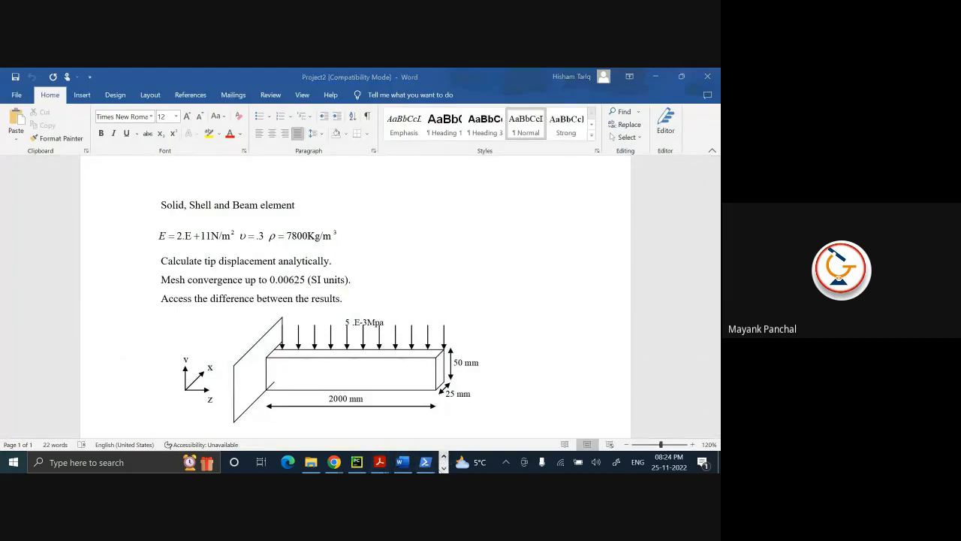
{"action": "left_click", "coordinate": [444, 467]}
{"action": "left_click", "coordinate": [282, 460]}
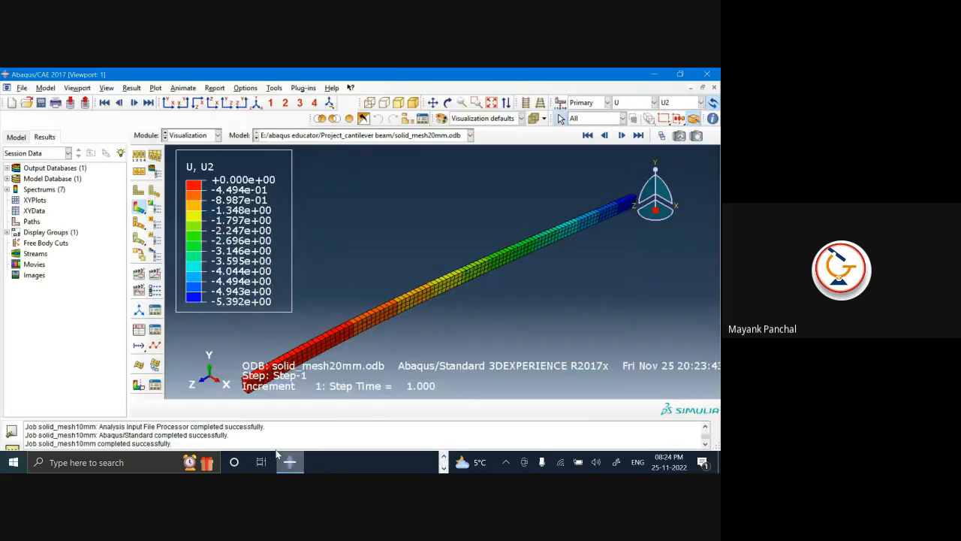
- Copy the solid_mesh20mm job to a new job named solid_mesh6_25mm for the Solid elements model
{"action": "left_click", "coordinate": [16, 136]}
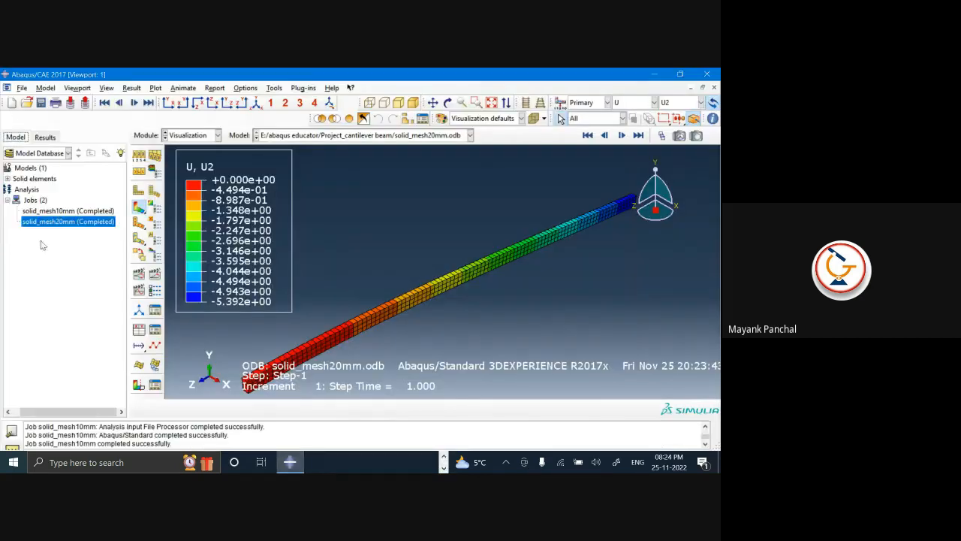
{"action": "right_click", "coordinate": [100, 227]}
{"action": "left_click", "coordinate": [120, 251]}
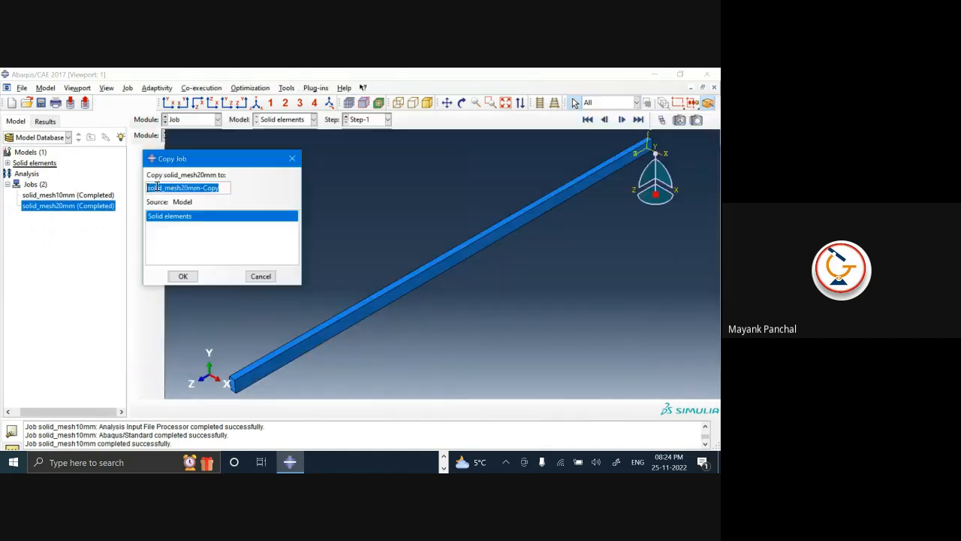
{"action": "left_click", "coordinate": [157, 187]}
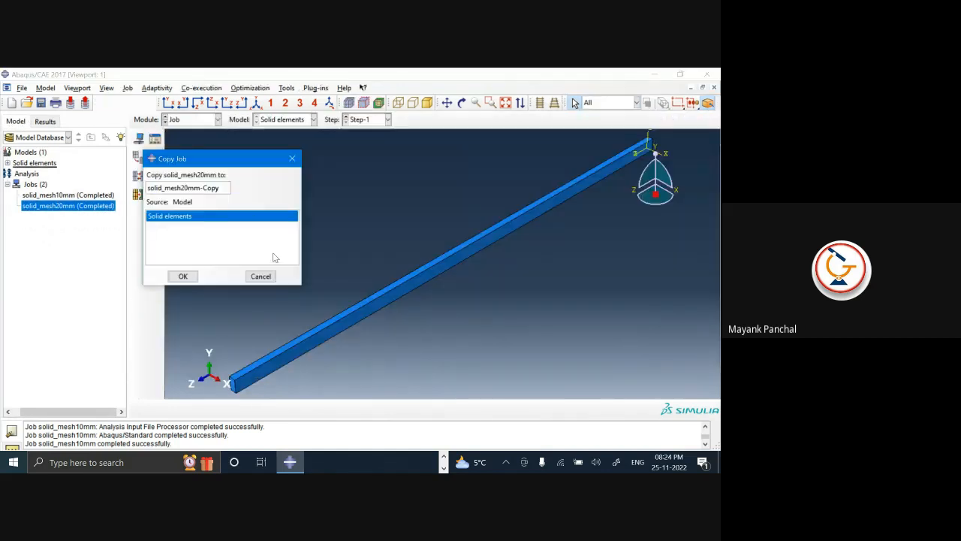
{"action": "key", "text": "Left"}
{"action": "key", "text": "Left"}
{"action": "key", "text": "Right"}
{"action": "key", "text": "Right"}
{"action": "key", "text": "BackSpace"}
{"action": "key", "text": "Left"}
{"action": "key", "text": "Left"}
{"action": "key", "text": "Left"}
{"action": "key", "text": "BackSpace"}
{"action": "key", "text": "Delete"}
{"action": "type", "text": "6_25"}
{"action": "left_click", "coordinate": [182, 277]}
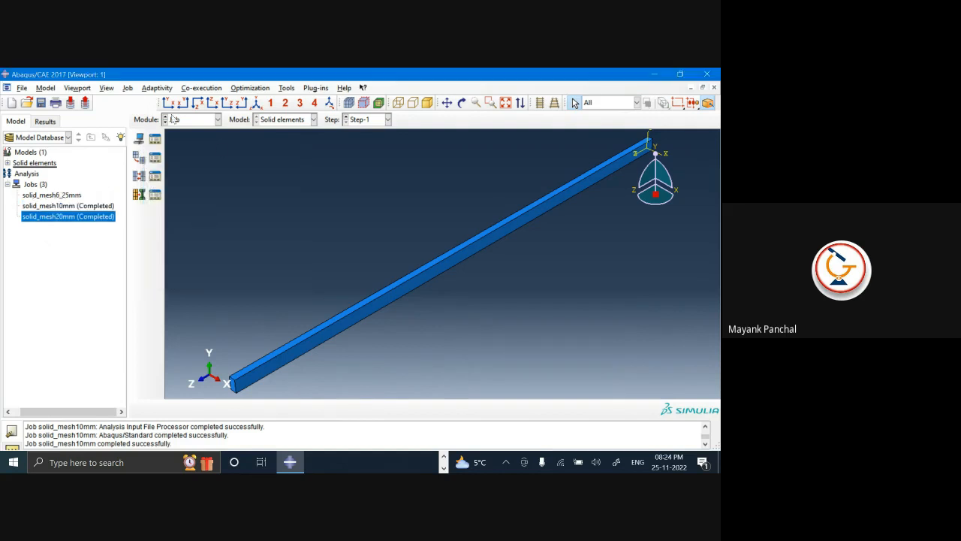
- Reseed Part-1 in the Mesh module with an approximate global size of 6.25, deleting the invalidated mesh
{"action": "left_click", "coordinate": [192, 119]}
{"action": "left_click", "coordinate": [185, 195]}
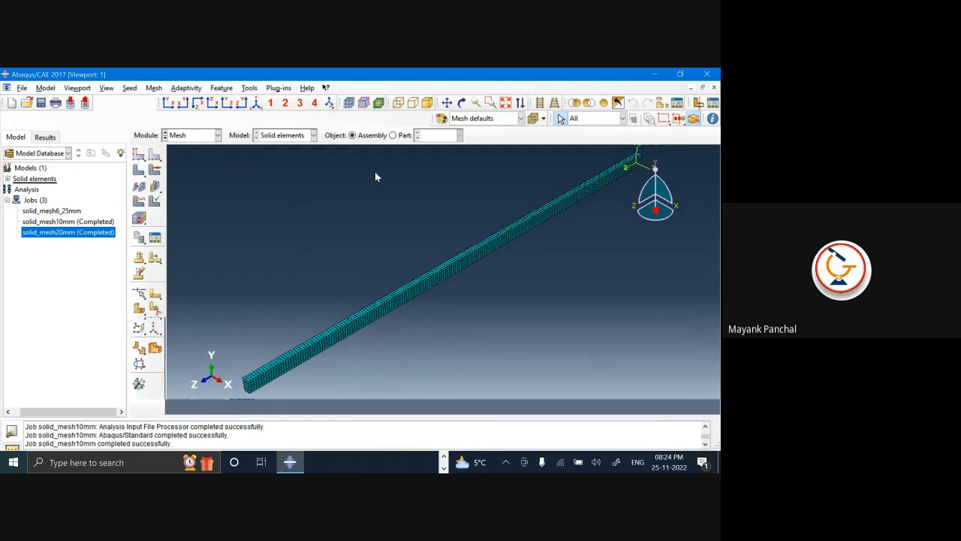
{"action": "left_click", "coordinate": [403, 135]}
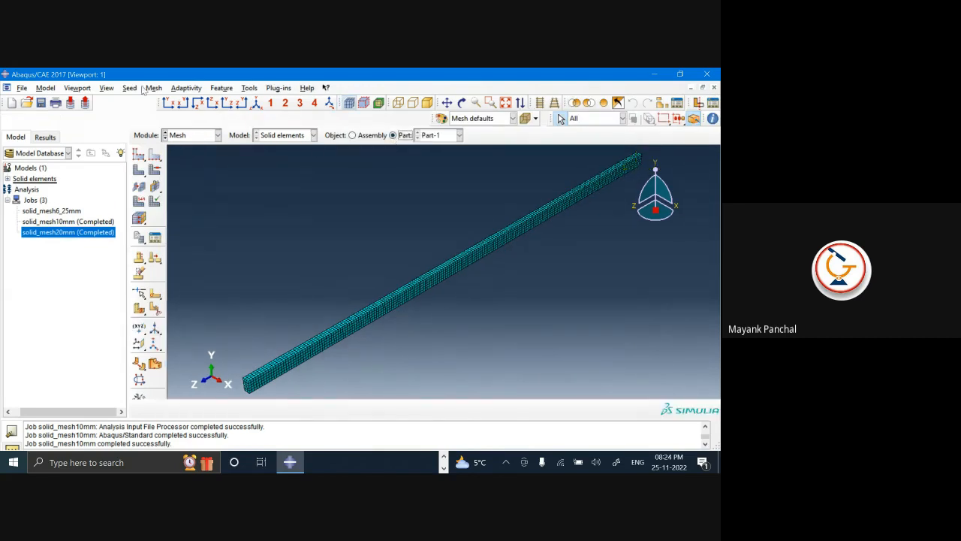
{"action": "left_click", "coordinate": [133, 88]}
{"action": "left_click", "coordinate": [144, 99]}
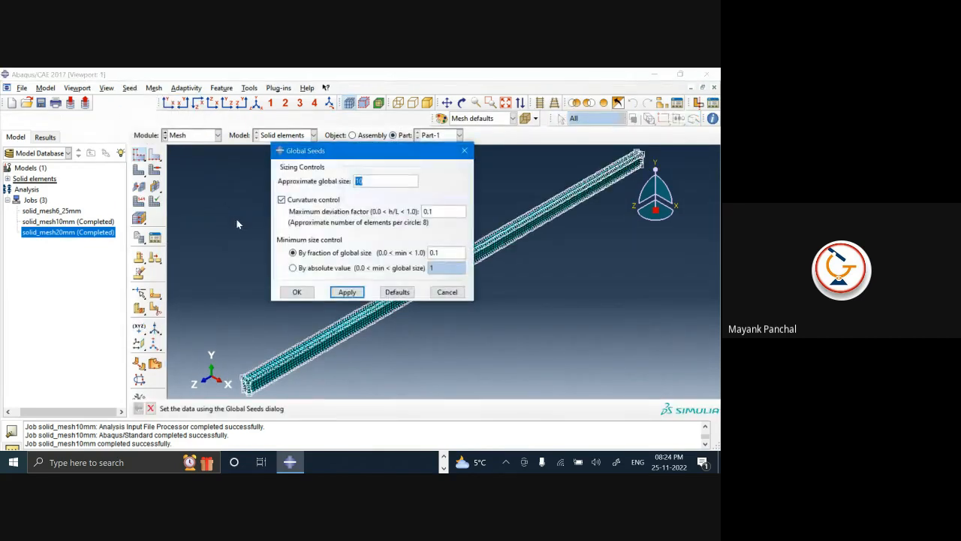
{"action": "type", "text": "6.25"}
{"action": "left_click", "coordinate": [297, 292]}
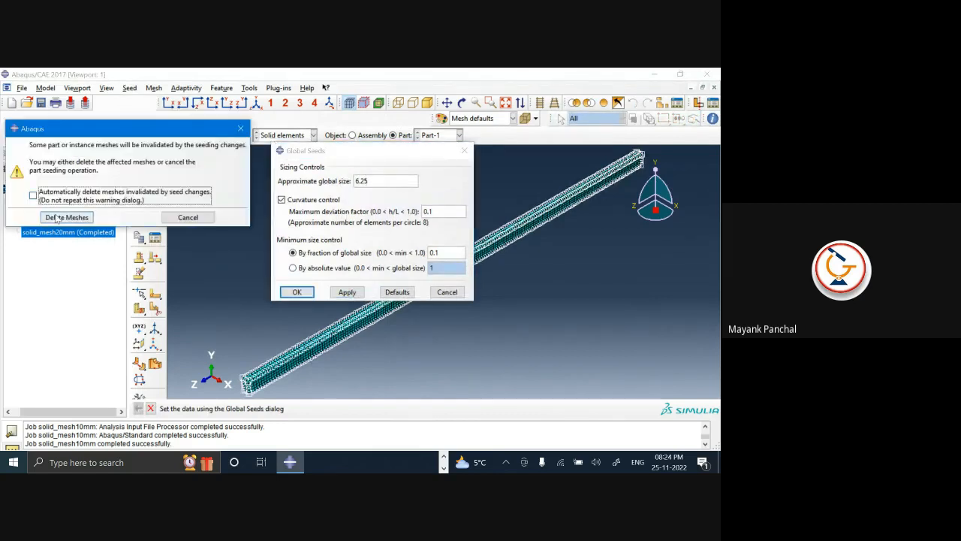
{"action": "left_click", "coordinate": [56, 217]}
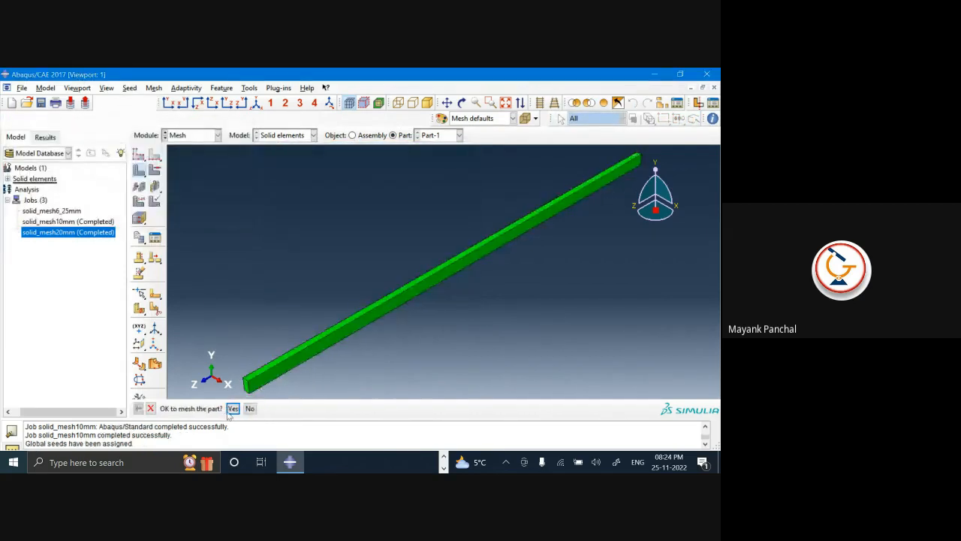
- Mesh Part-1 with the new seeds and submit the solid_mesh6_25mm job for analysis
{"action": "left_click", "coordinate": [232, 409]}
{"action": "right_click", "coordinate": [51, 213]}
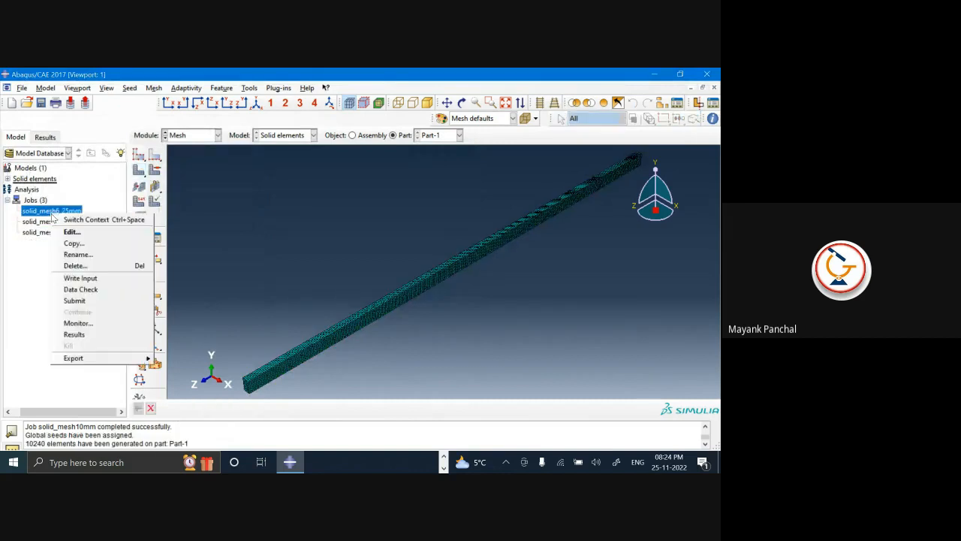
{"action": "left_click", "coordinate": [75, 300]}
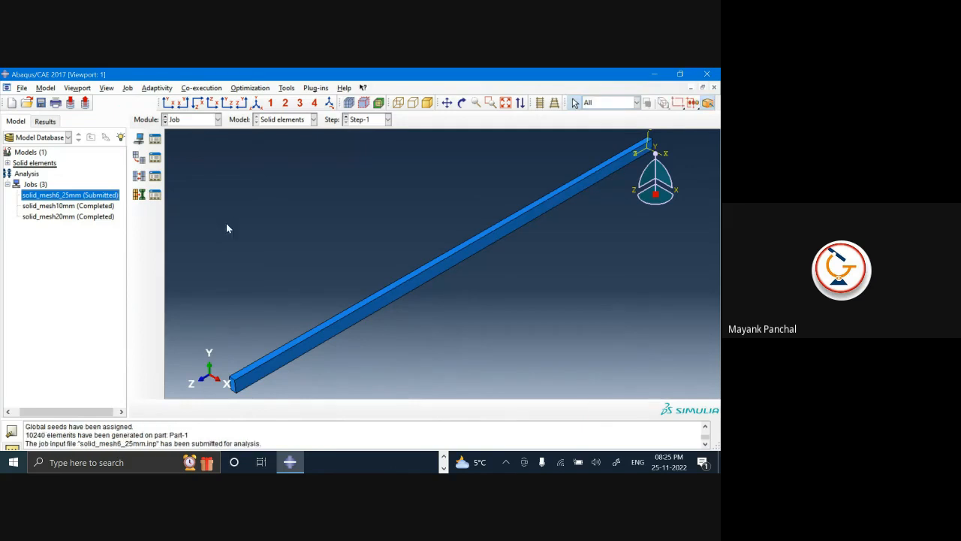
- Reseed Part-1 with an approximate global size of 5, deleting the invalidated mesh, and remesh the part
{"action": "left_click", "coordinate": [201, 121]}
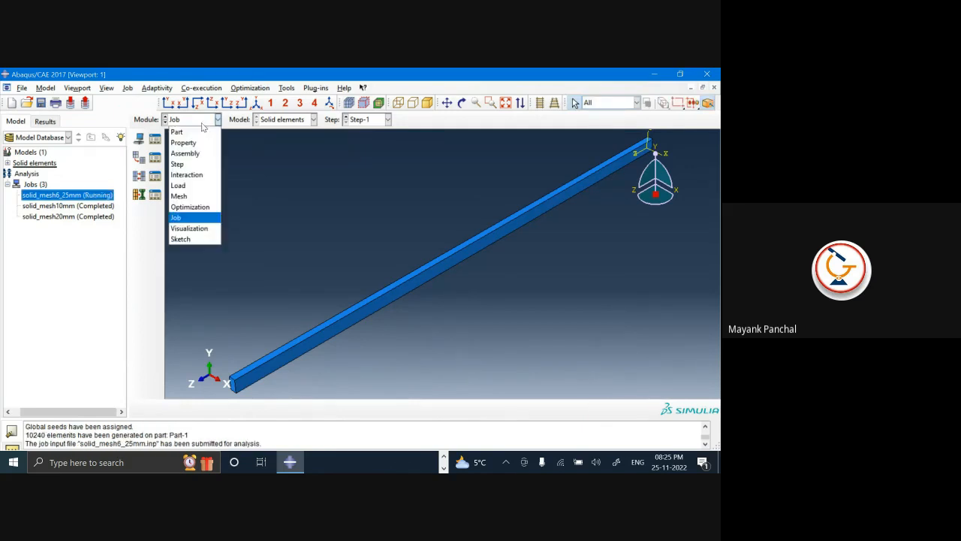
{"action": "left_click", "coordinate": [200, 196]}
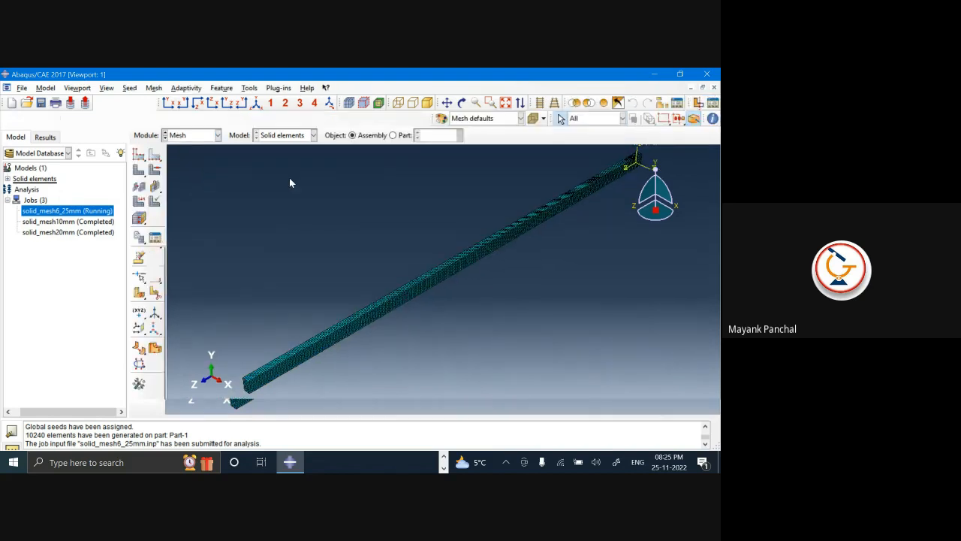
{"action": "left_click", "coordinate": [130, 88]}
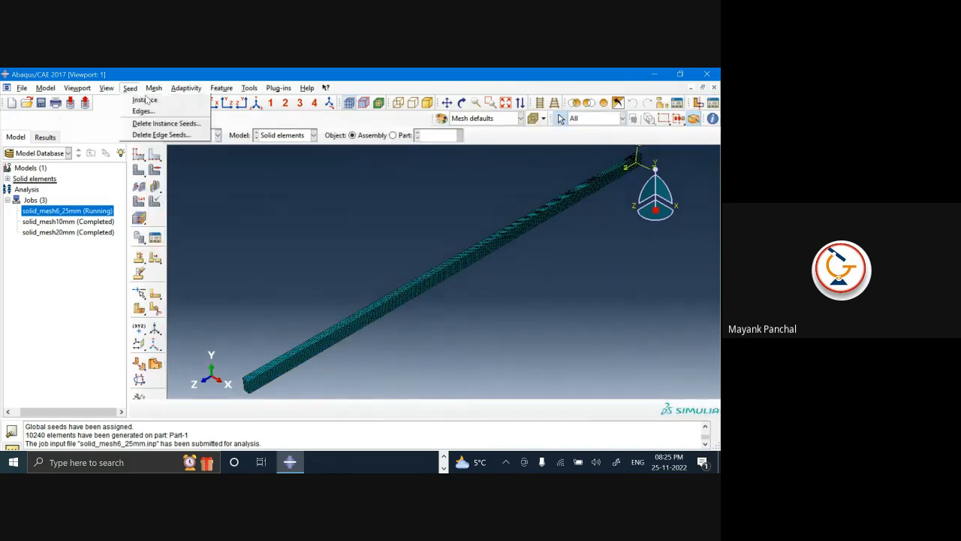
{"action": "left_click", "coordinate": [144, 100]}
{"action": "left_click", "coordinate": [476, 226]}
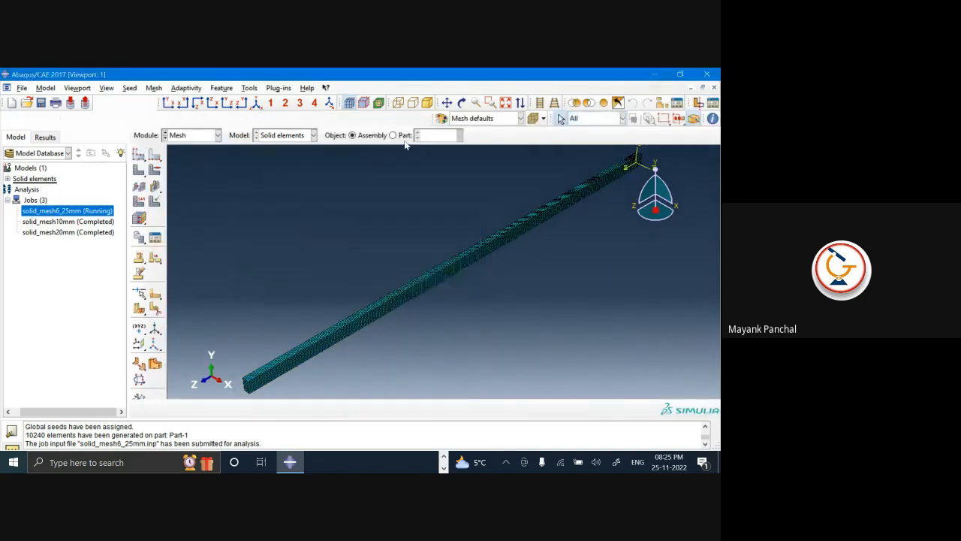
{"action": "left_click", "coordinate": [392, 135]}
{"action": "left_click", "coordinate": [130, 87]}
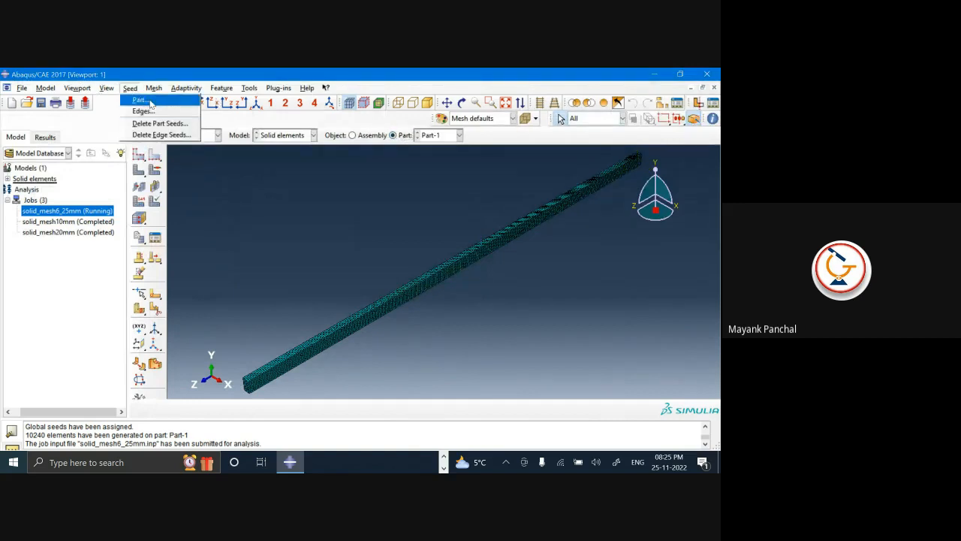
{"action": "left_click", "coordinate": [135, 98]}
{"action": "type", "text": "5"}
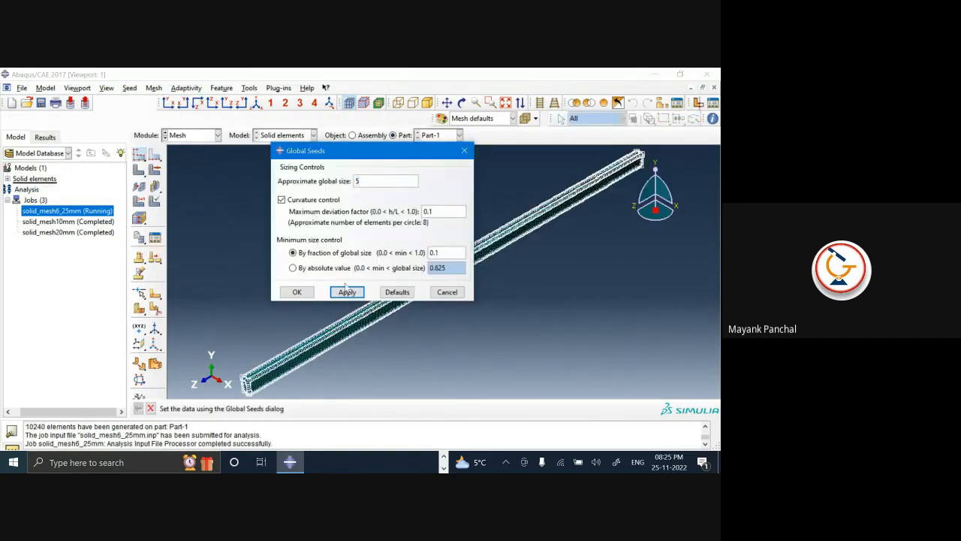
{"action": "left_click", "coordinate": [296, 292]}
{"action": "left_click", "coordinate": [68, 216]}
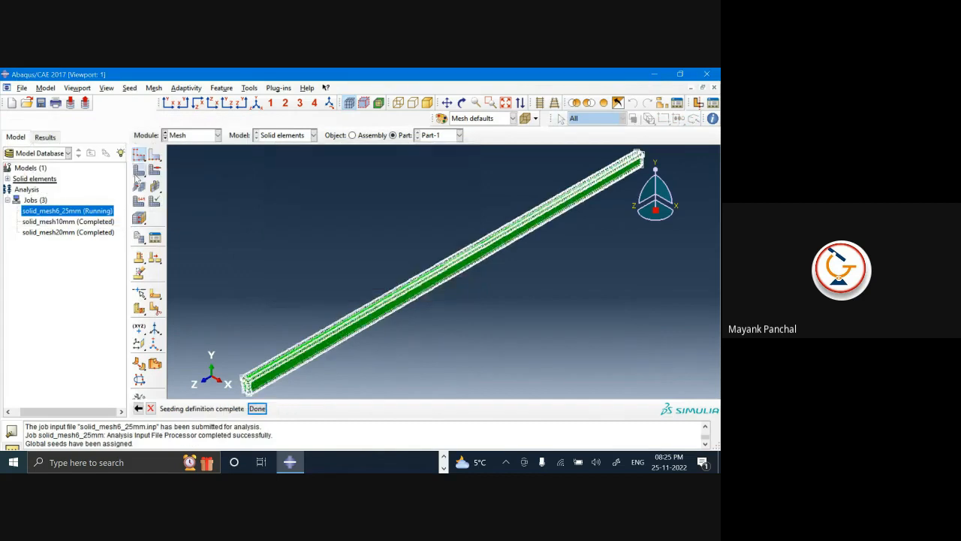
{"action": "left_click", "coordinate": [233, 408]}
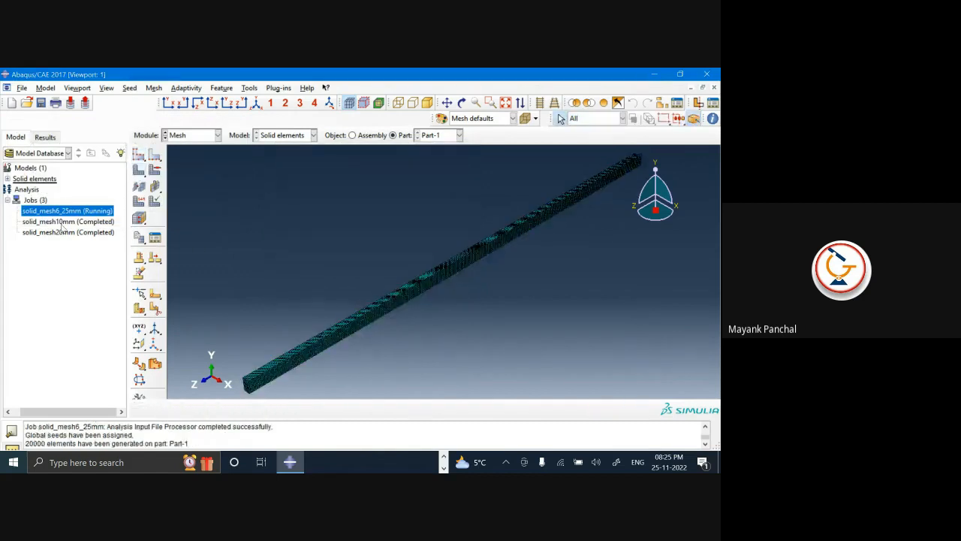
- Copy the solid_mesh6_25mm job to a new job named solid_mesh5mm for the Solid elements model
{"action": "right_click", "coordinate": [86, 214]}
{"action": "left_click", "coordinate": [123, 238]}
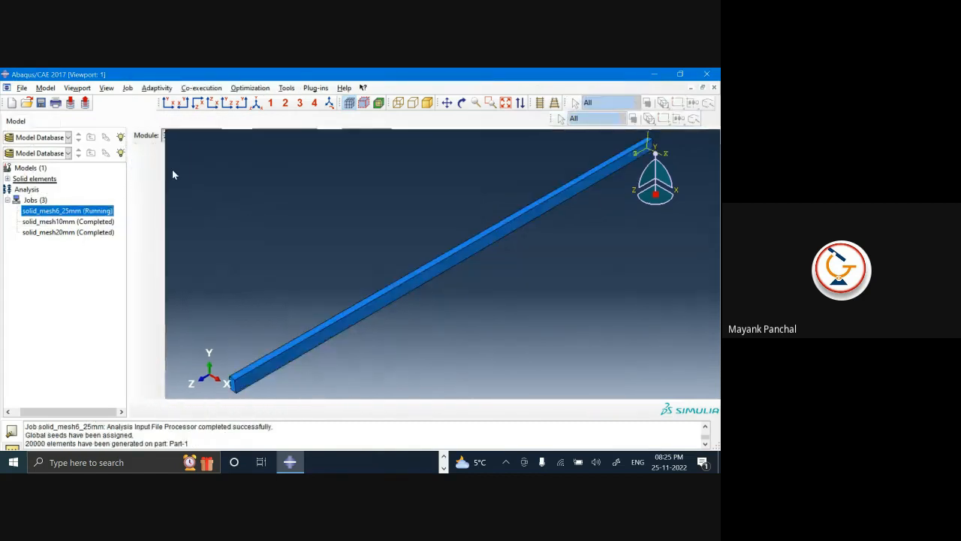
{"action": "left_click", "coordinate": [224, 188]}
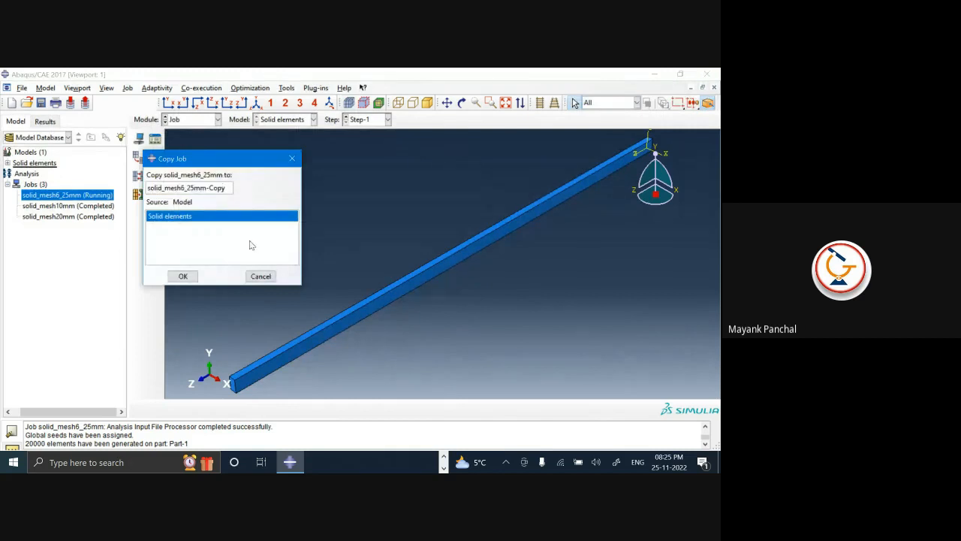
{"action": "key", "text": "BackSpace"}
{"action": "key", "text": "BackSpace"}
{"action": "key", "text": "BackSpace"}
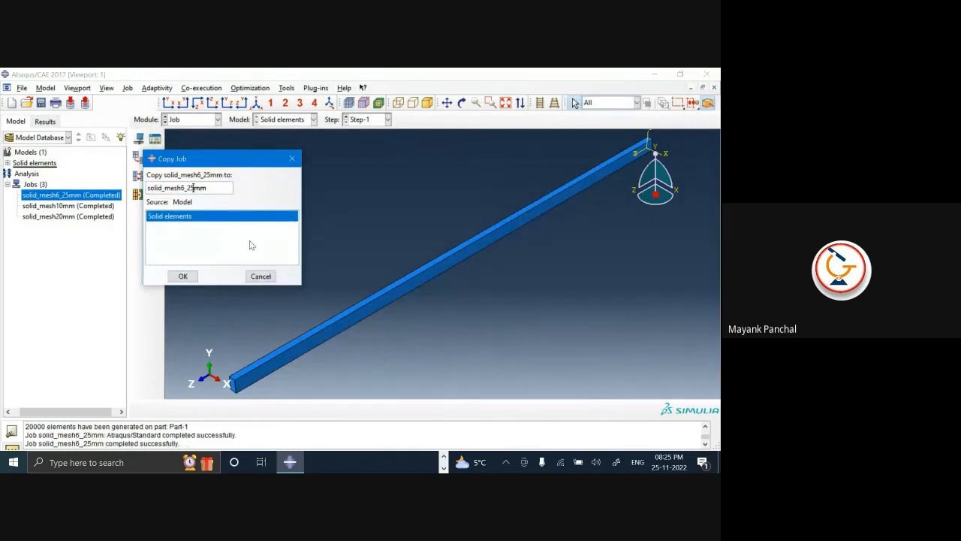
{"action": "key", "text": "BackSpace"}
{"action": "key", "text": "BackSpace"}
{"action": "key", "text": "BackSpace"}
{"action": "left_click", "coordinate": [180, 278]}
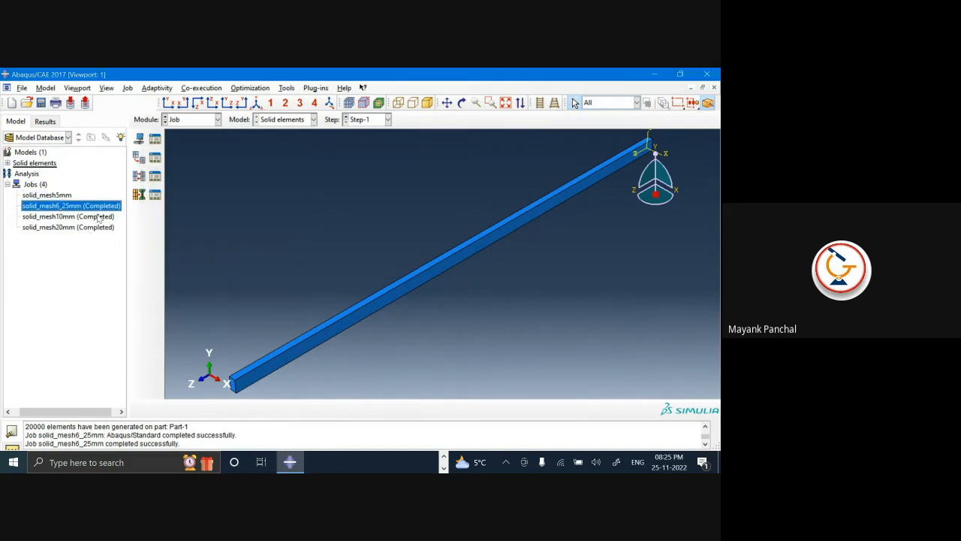
- Submit the solid_mesh5mm job for analysis
{"action": "left_click", "coordinate": [56, 197]}
{"action": "right_click", "coordinate": [56, 196]}
{"action": "left_click", "coordinate": [98, 281]}
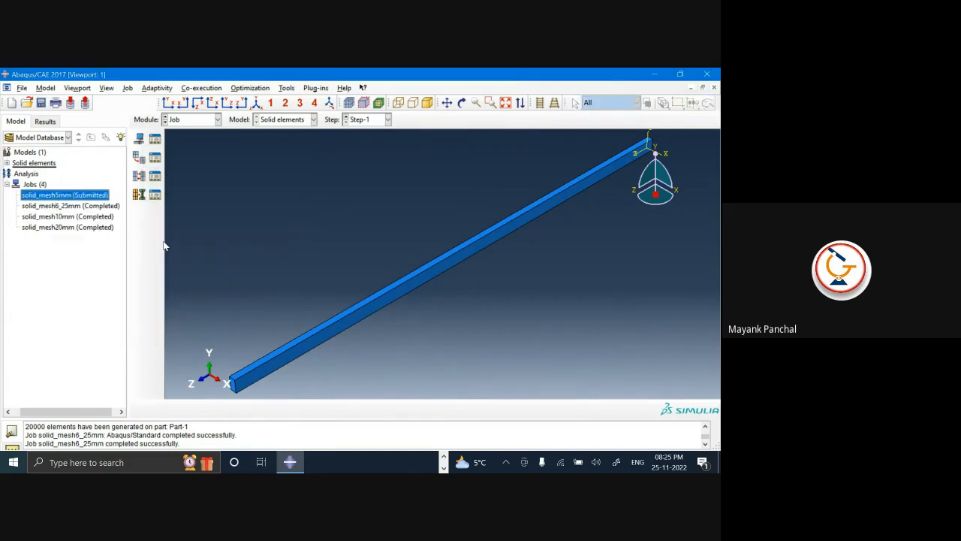
- Open the solid_mesh10mm results and plot the U2 displacement contours on the deformed beam
{"action": "left_click", "coordinate": [100, 217]}
{"action": "right_click", "coordinate": [101, 217]}
{"action": "left_click", "coordinate": [123, 337]}
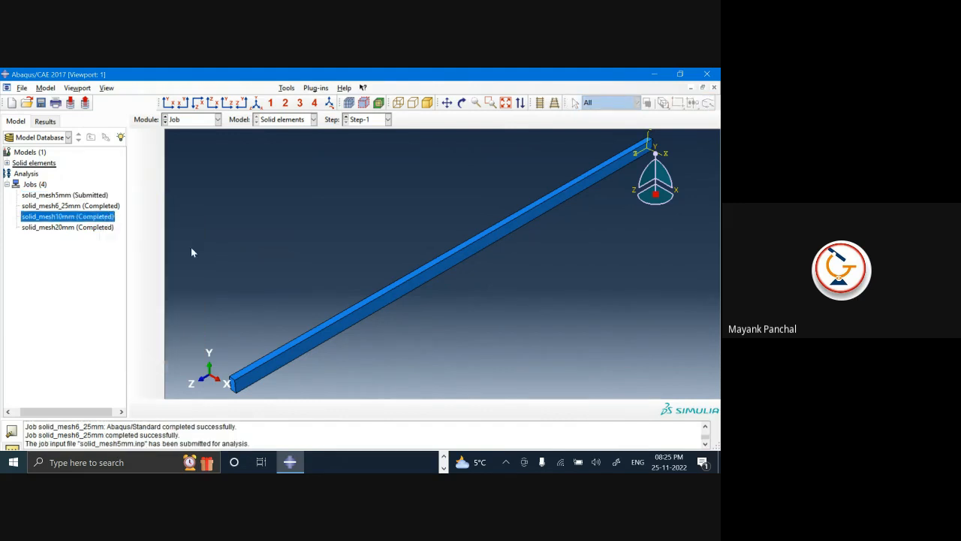
{"action": "left_click", "coordinate": [141, 209]}
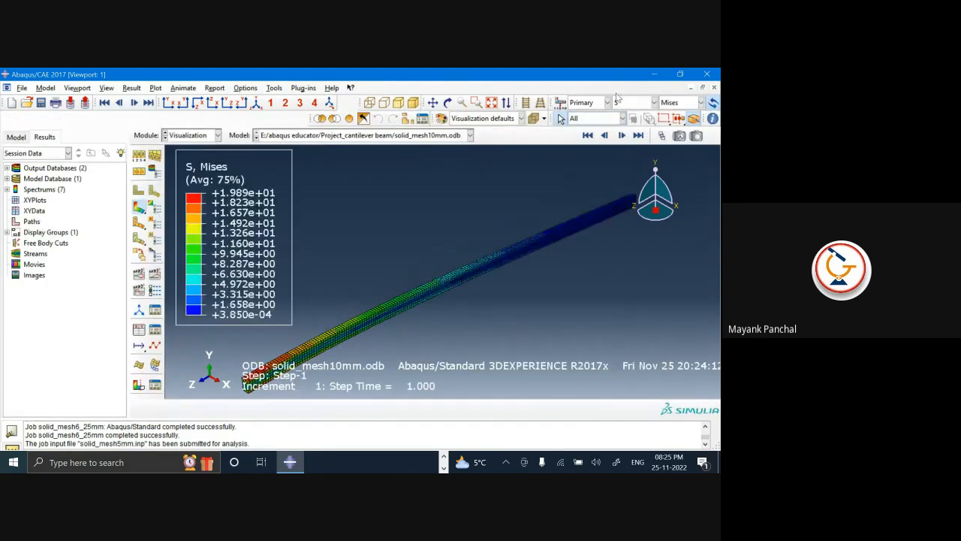
{"action": "left_click", "coordinate": [654, 102]}
{"action": "left_click", "coordinate": [623, 147]}
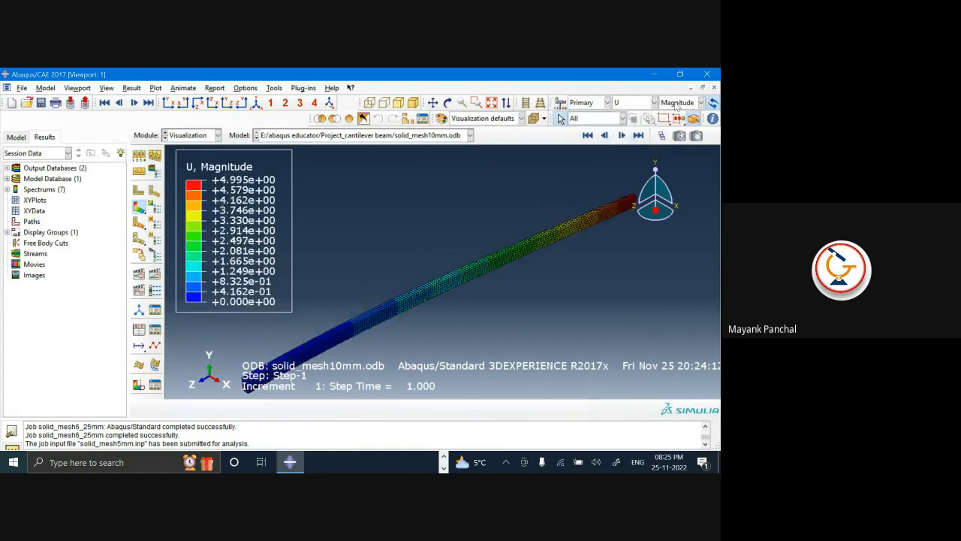
{"action": "left_click", "coordinate": [701, 102]}
{"action": "left_click", "coordinate": [672, 135]}
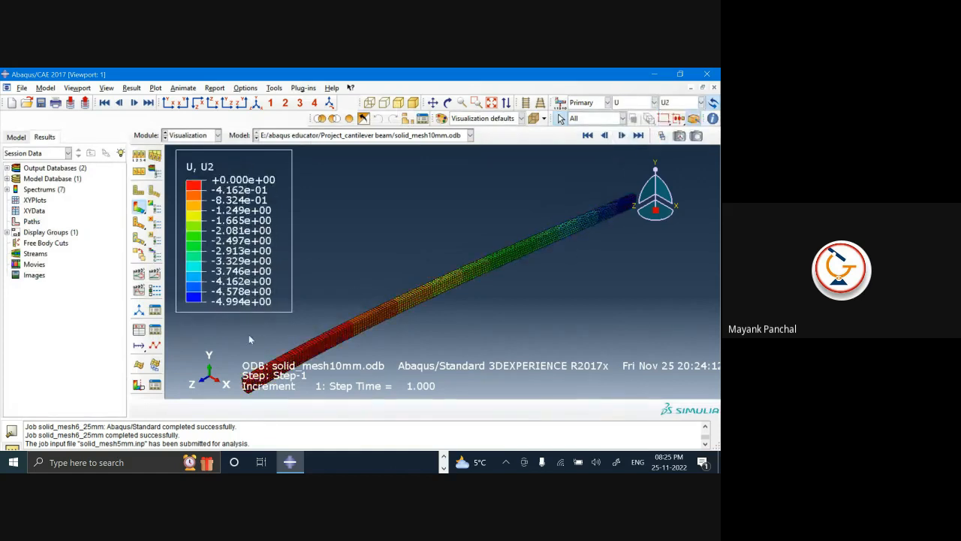
- Open the solid_mesh6_25mm results and plot the U2 displacement contours on the deformed beam
{"action": "left_click", "coordinate": [15, 137]}
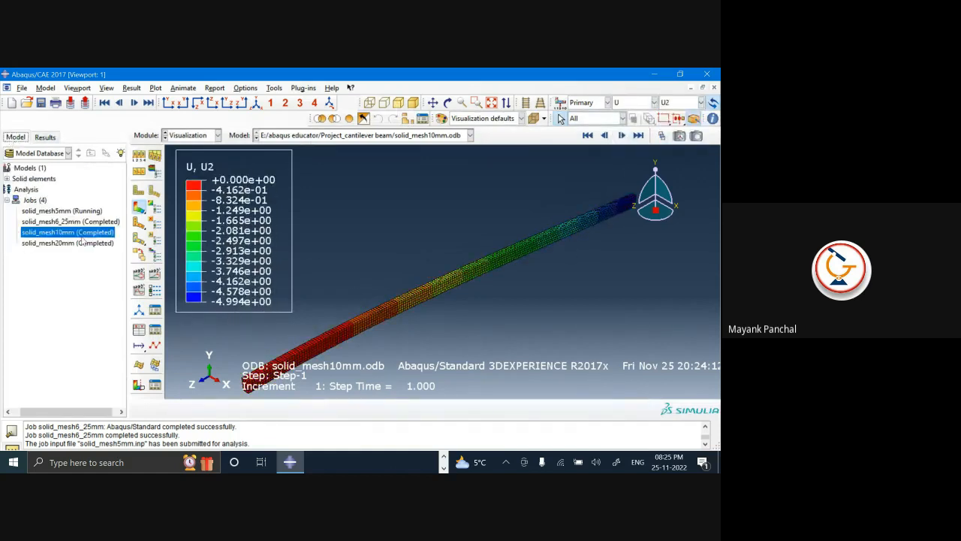
{"action": "right_click", "coordinate": [79, 221]}
{"action": "left_click", "coordinate": [112, 348]}
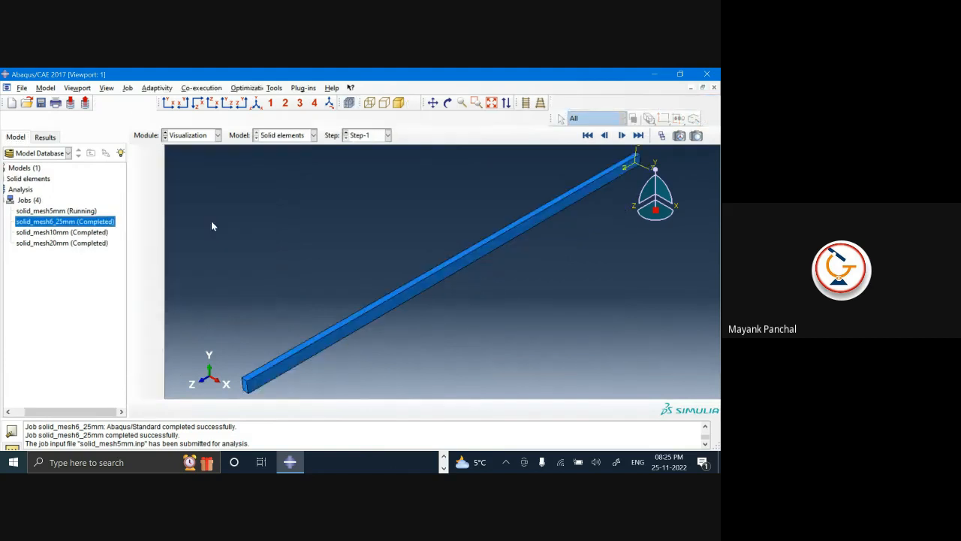
{"action": "left_click", "coordinate": [142, 206]}
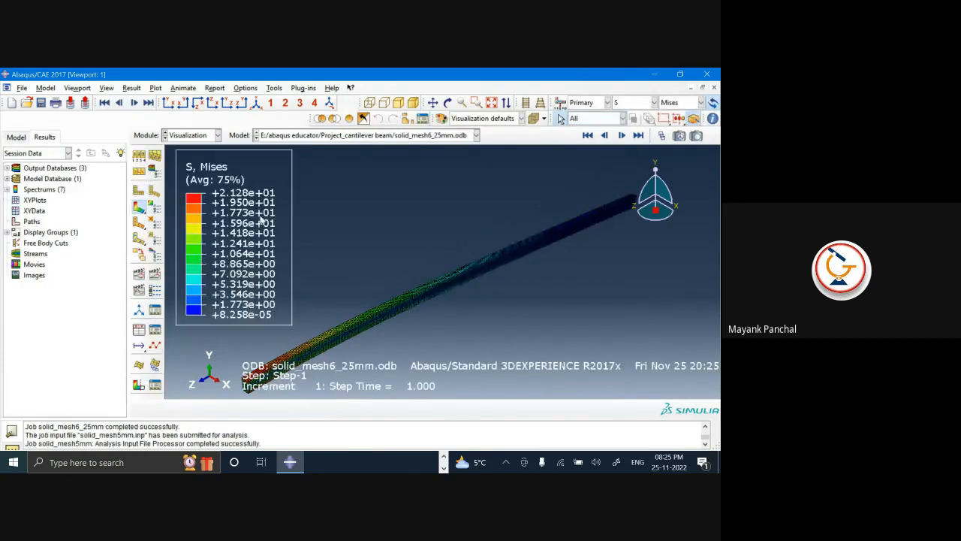
{"action": "left_click", "coordinate": [635, 147]}
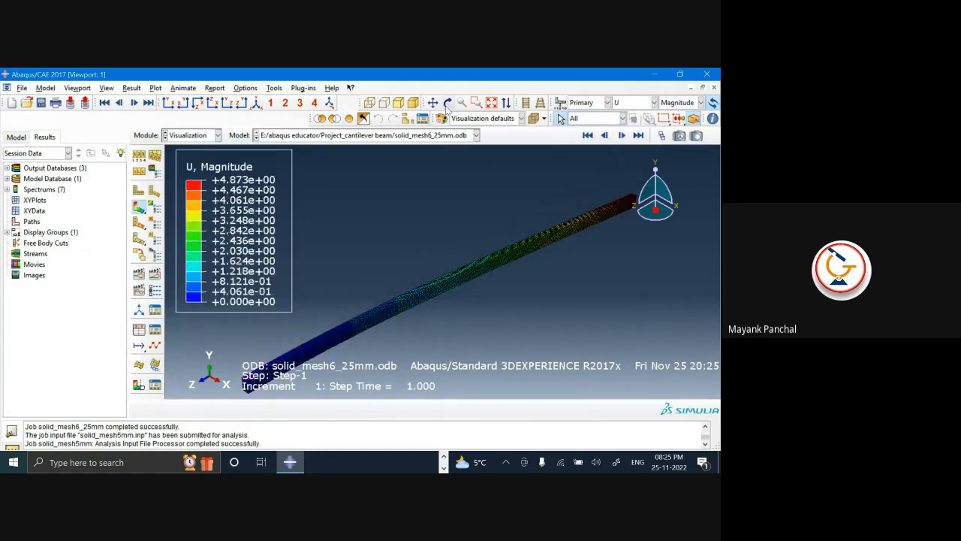
{"action": "left_click", "coordinate": [491, 102]}
{"action": "left_click_drag", "start_coordinate": [564, 192], "coordinate": [645, 237]}
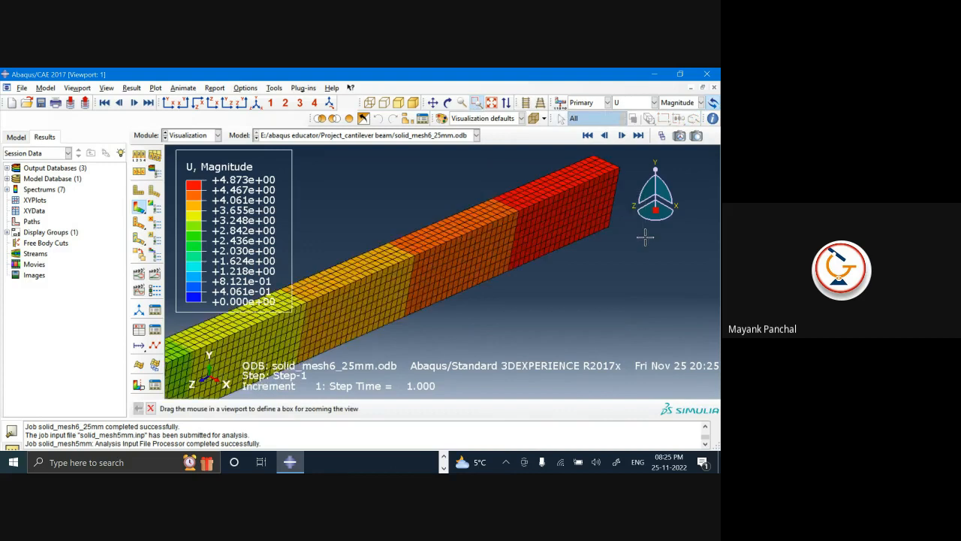
{"action": "left_click", "coordinate": [480, 105]}
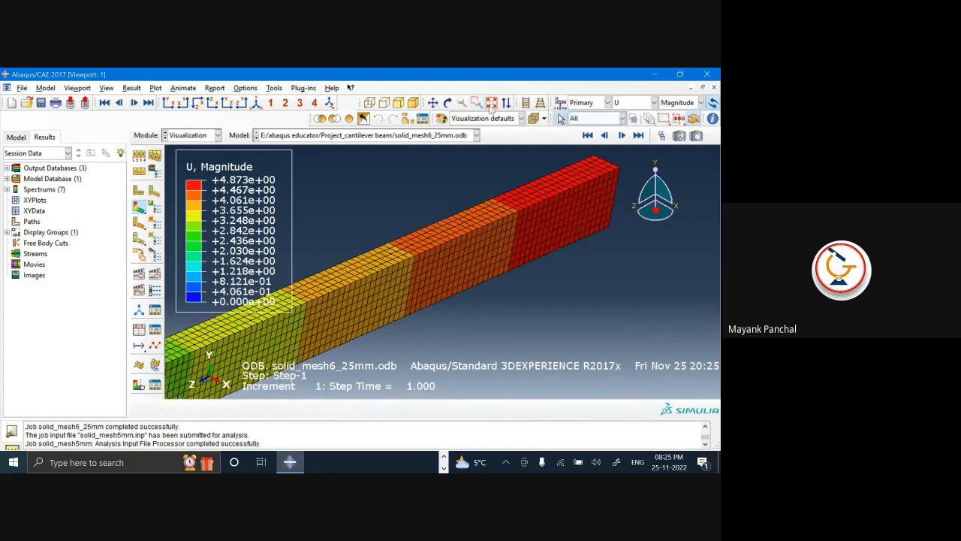
{"action": "left_click", "coordinate": [700, 102]}
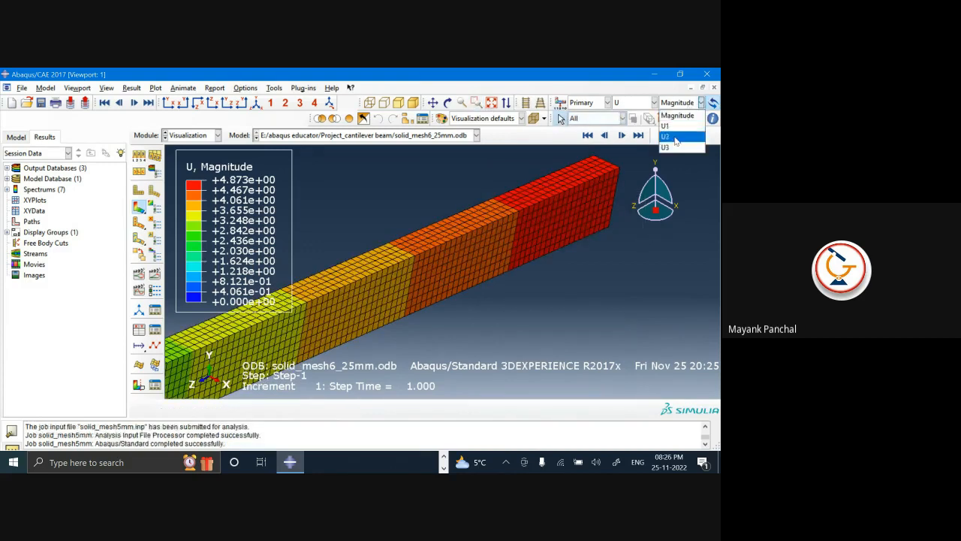
{"action": "left_click", "coordinate": [672, 137]}
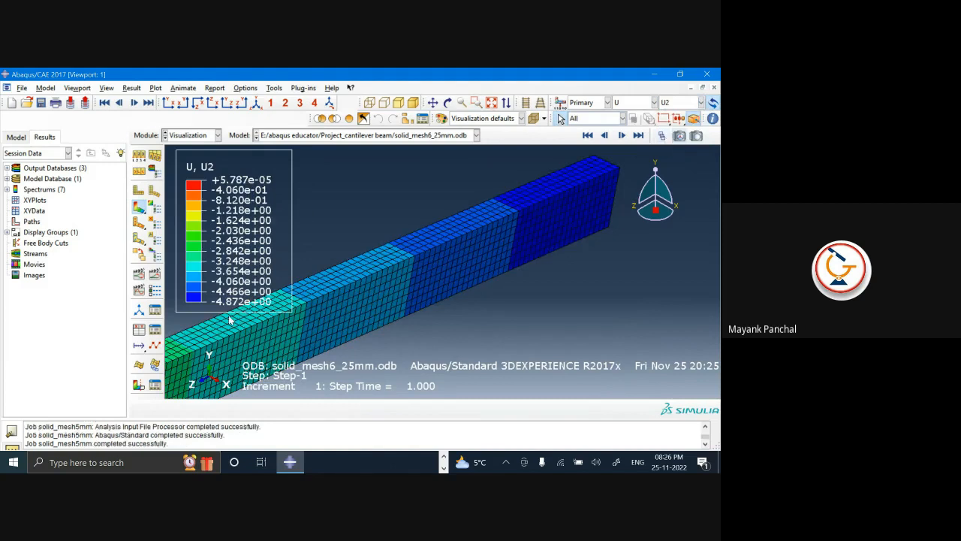
- Open the solid_mesh5mm results and plot the U2 displacement contours on the deformed beam
{"action": "left_click", "coordinate": [16, 137]}
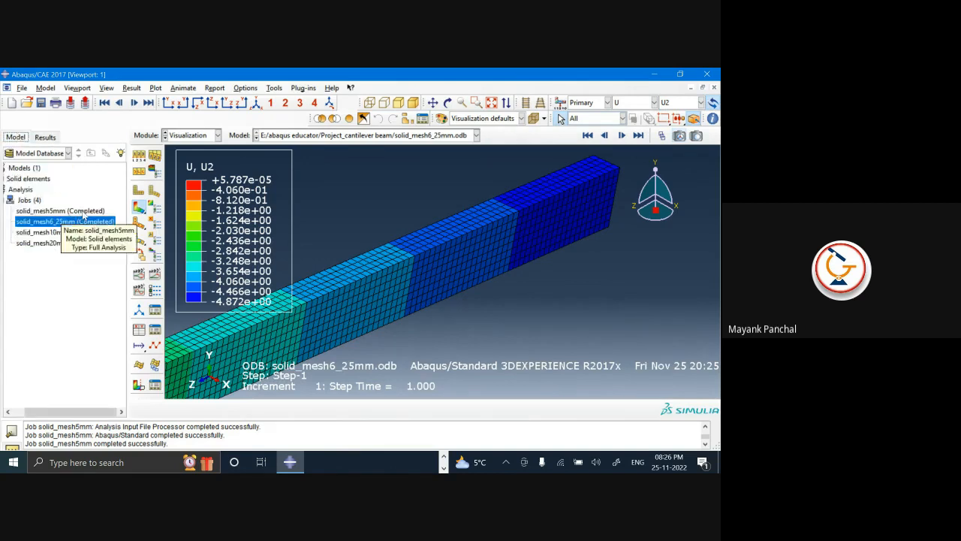
{"action": "right_click", "coordinate": [80, 213]}
{"action": "left_click", "coordinate": [147, 331]}
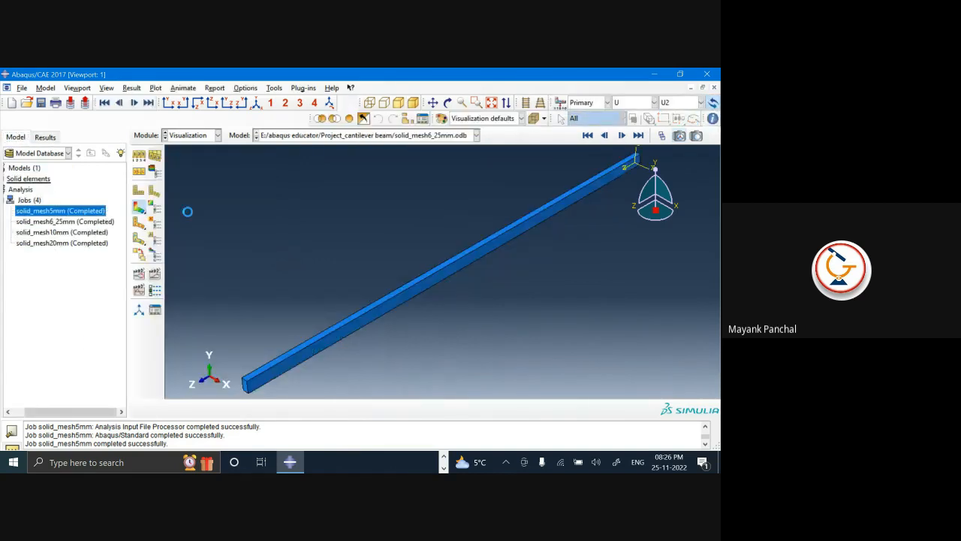
{"action": "left_click", "coordinate": [146, 210]}
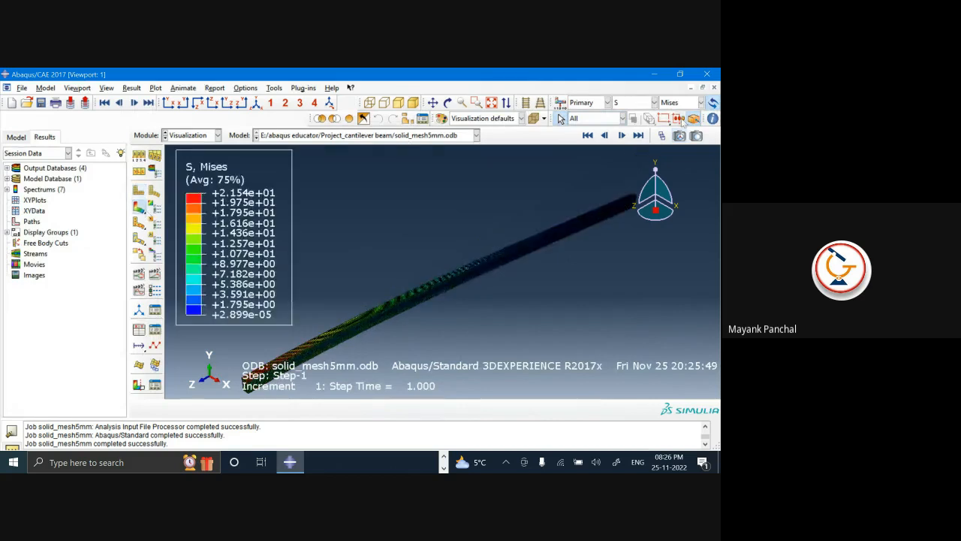
{"action": "left_click", "coordinate": [654, 102]}
{"action": "left_click", "coordinate": [629, 148]}
{"action": "left_click", "coordinate": [700, 102]}
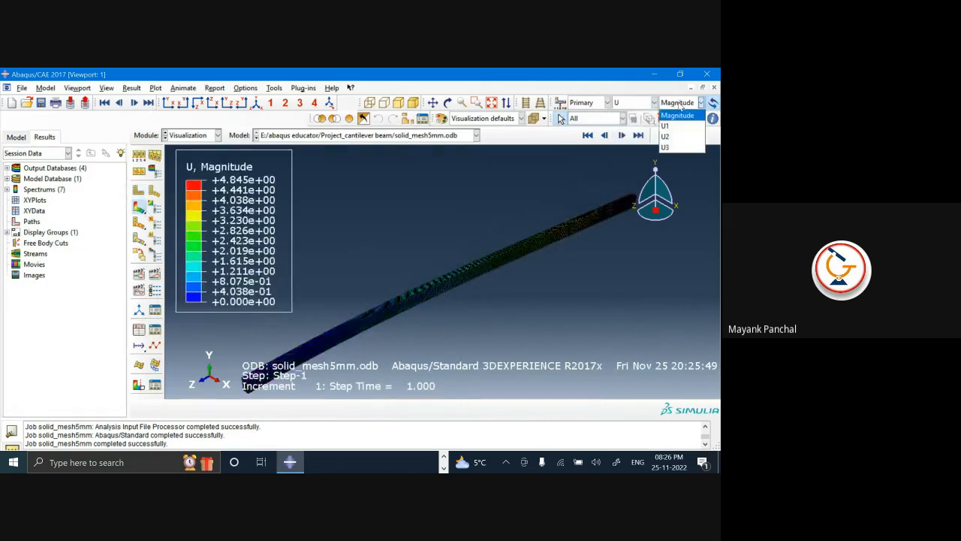
{"action": "left_click", "coordinate": [676, 137]}
- Examine the mesh and U2 contours at the free end of the deformed 5 mm mesh beam up close
{"action": "left_click", "coordinate": [476, 102]}
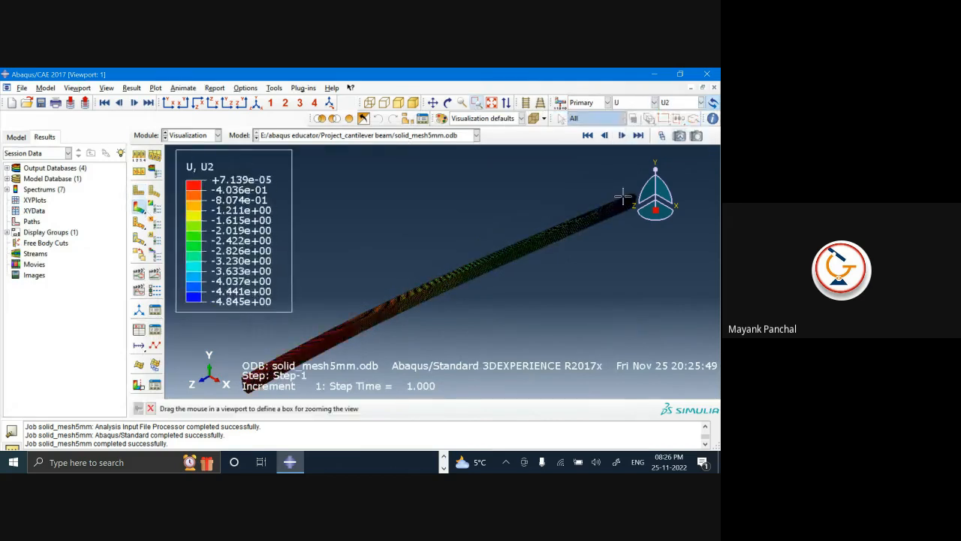
{"action": "left_click_drag", "start_coordinate": [615, 187], "coordinate": [663, 234]}
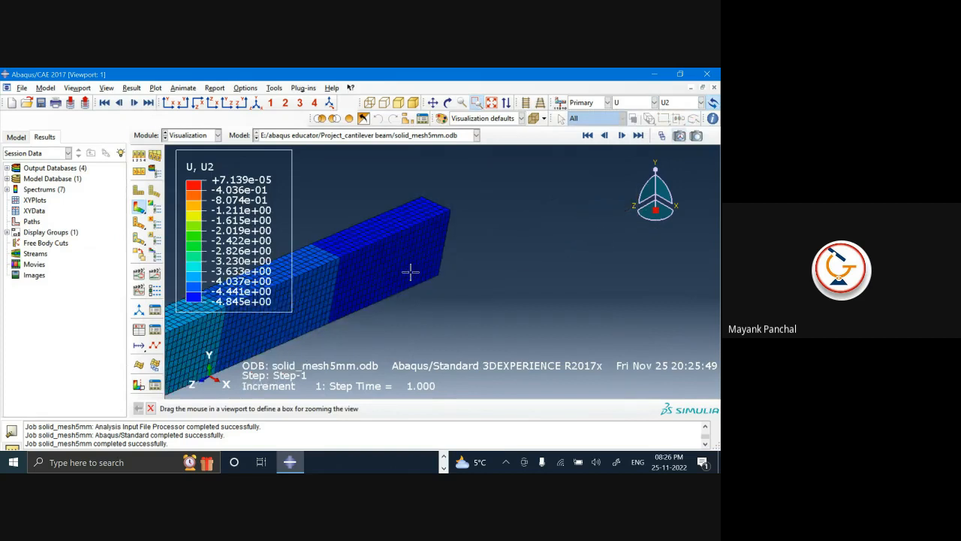
{"action": "left_click_drag", "start_coordinate": [412, 270], "coordinate": [442, 303]}
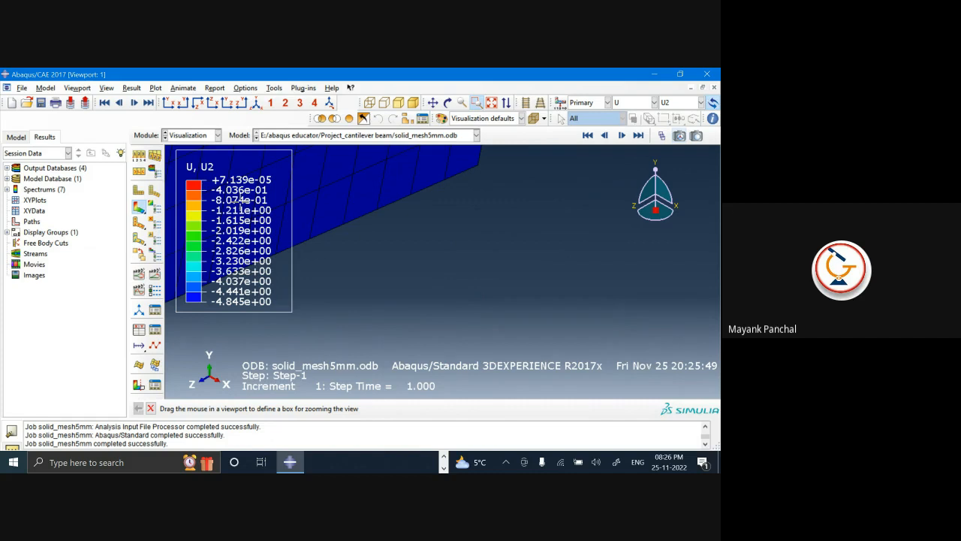
{"action": "left_click", "coordinate": [491, 102]}
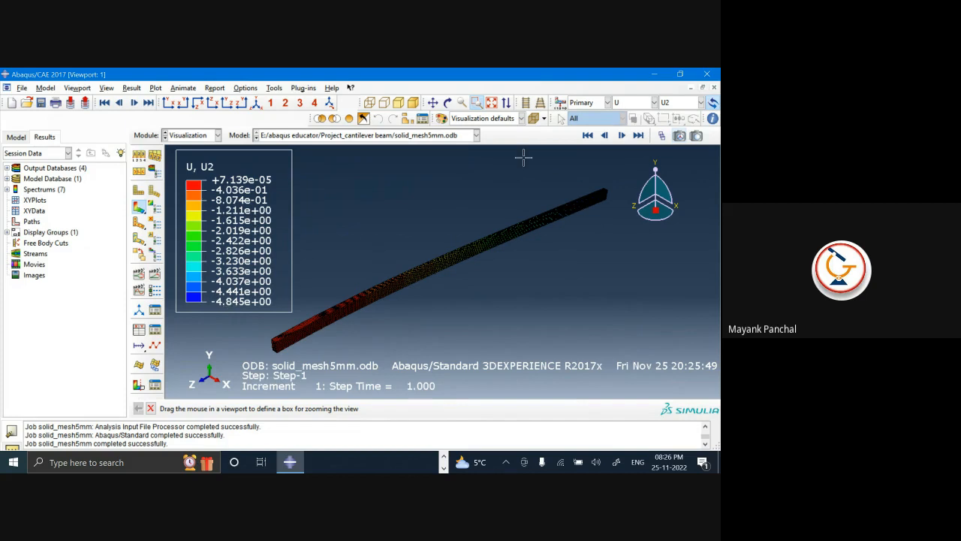
{"action": "left_click_drag", "start_coordinate": [576, 177], "coordinate": [622, 239]}
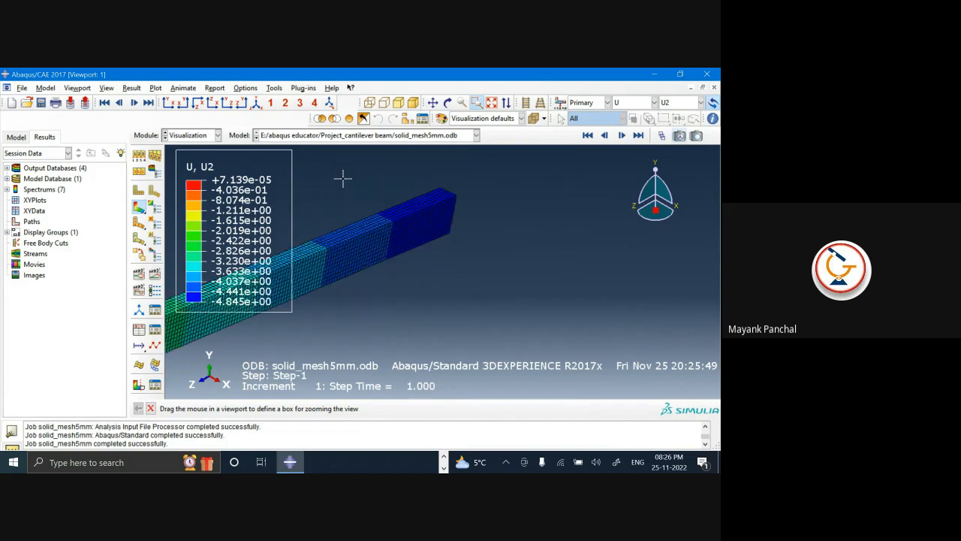
{"action": "left_click_drag", "start_coordinate": [343, 177], "coordinate": [551, 282]}
{"action": "left_click_drag", "start_coordinate": [371, 283], "coordinate": [501, 320]}
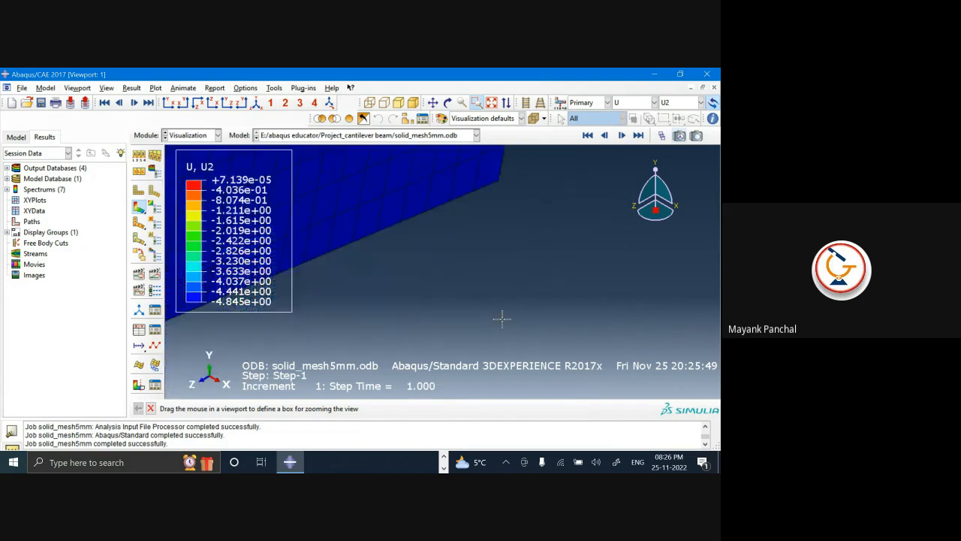
{"action": "left_click", "coordinate": [491, 105]}
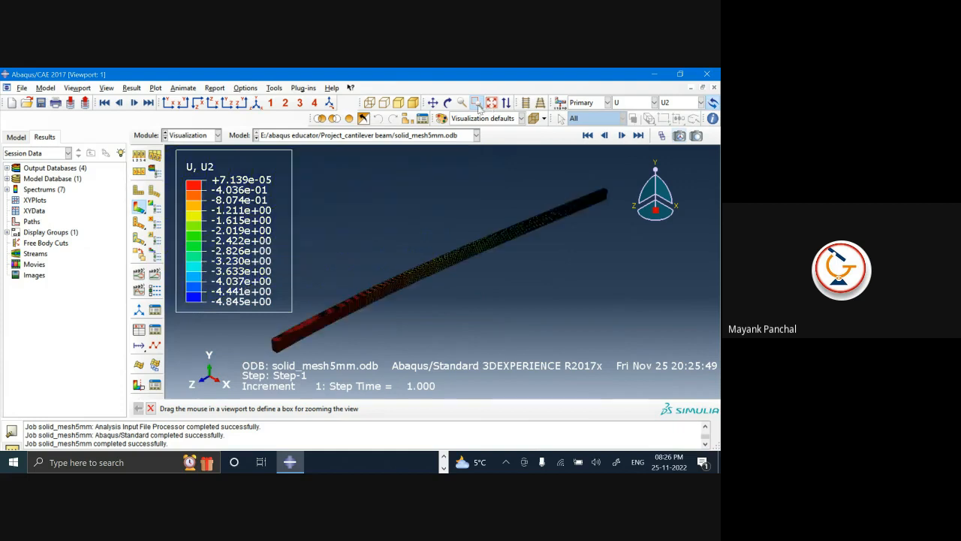
{"action": "left_click", "coordinate": [476, 103]}
{"action": "left_click_drag", "start_coordinate": [551, 164], "coordinate": [624, 245]}
{"action": "left_click_drag", "start_coordinate": [367, 199], "coordinate": [554, 287]}
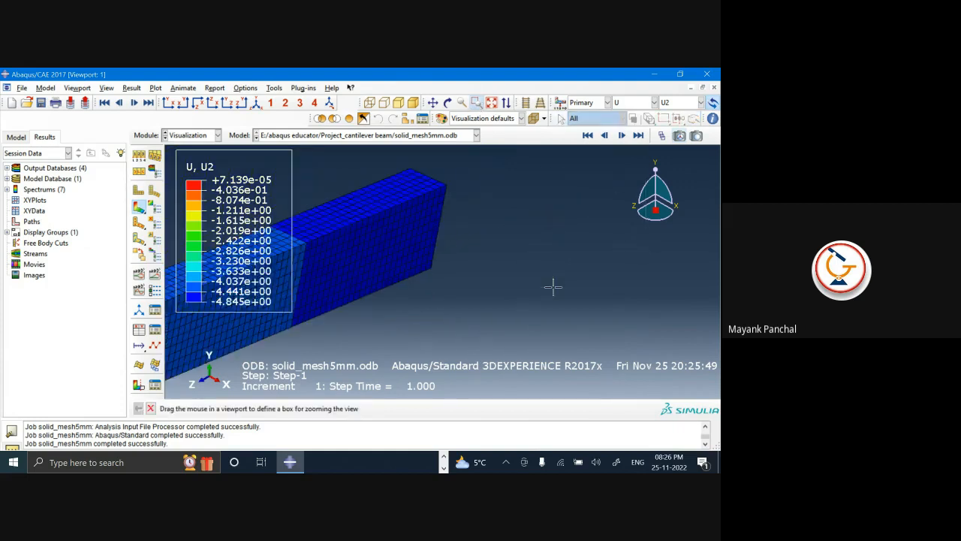
{"action": "left_click_drag", "start_coordinate": [378, 256], "coordinate": [474, 295]}
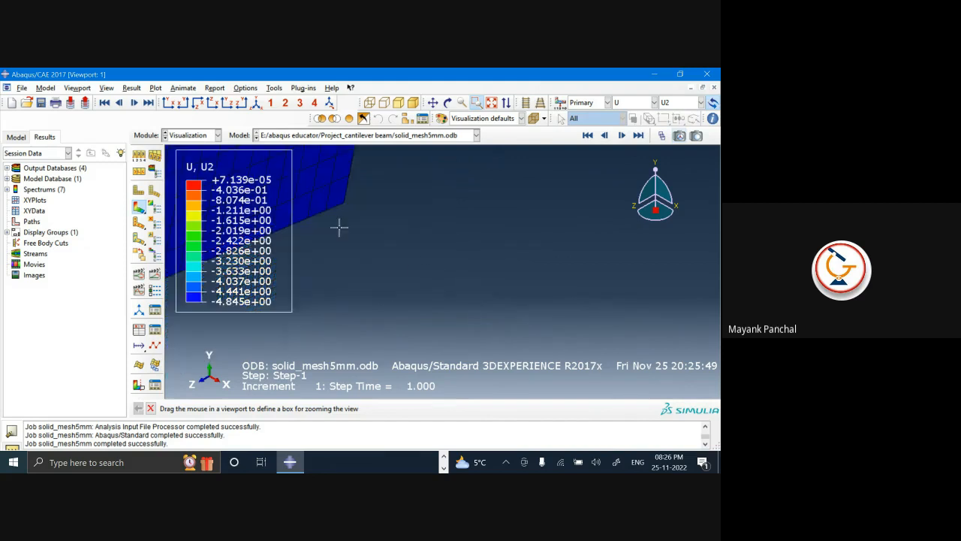
{"action": "left_click", "coordinate": [489, 102]}
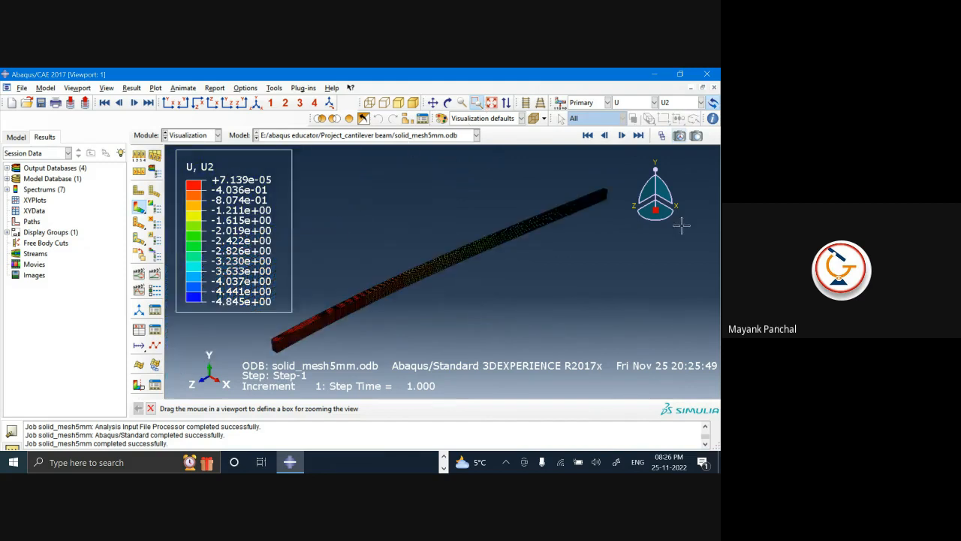
{"action": "left_click_drag", "start_coordinate": [586, 175], "coordinate": [626, 217]}
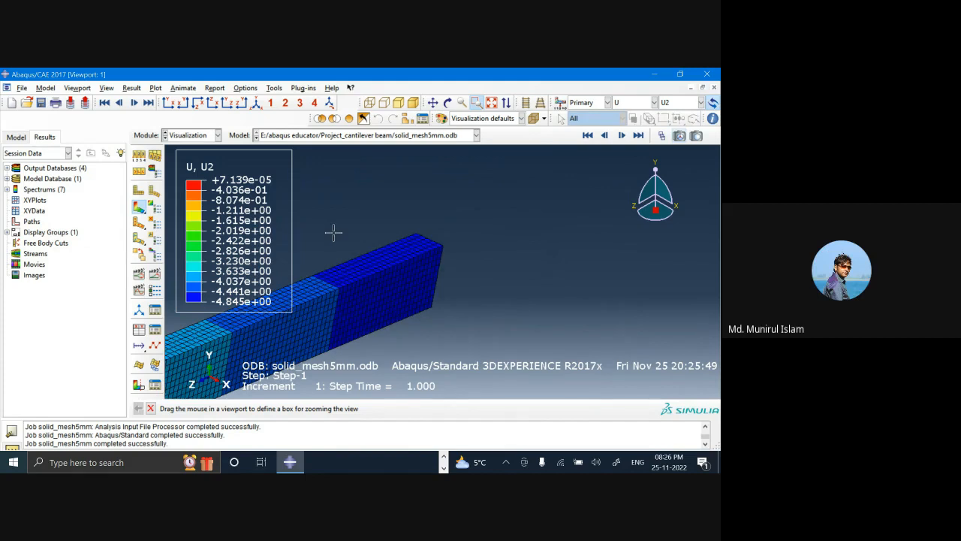
{"action": "left_click_drag", "start_coordinate": [324, 230], "coordinate": [501, 359]}
{"action": "left_click_drag", "start_coordinate": [435, 260], "coordinate": [552, 339]}
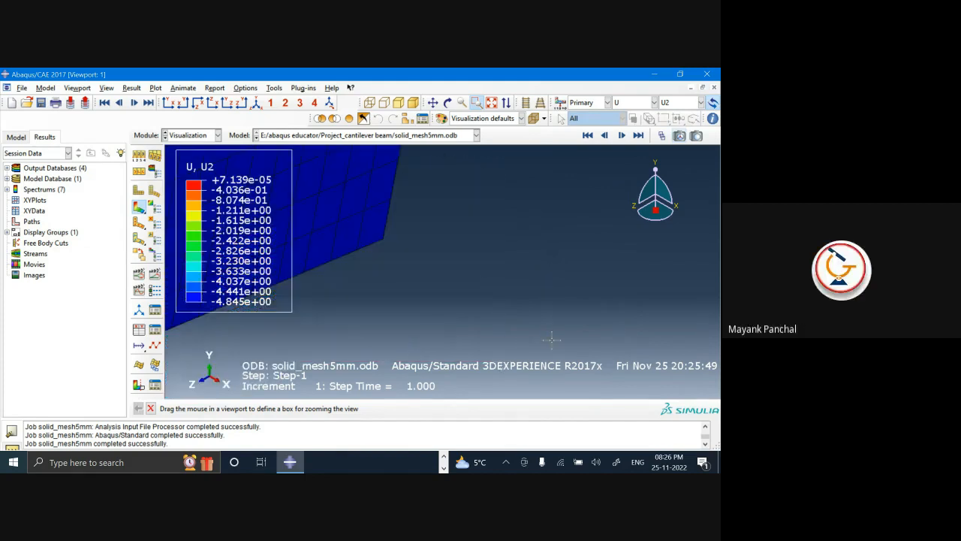
{"action": "left_click_drag", "start_coordinate": [307, 193], "coordinate": [464, 294]}
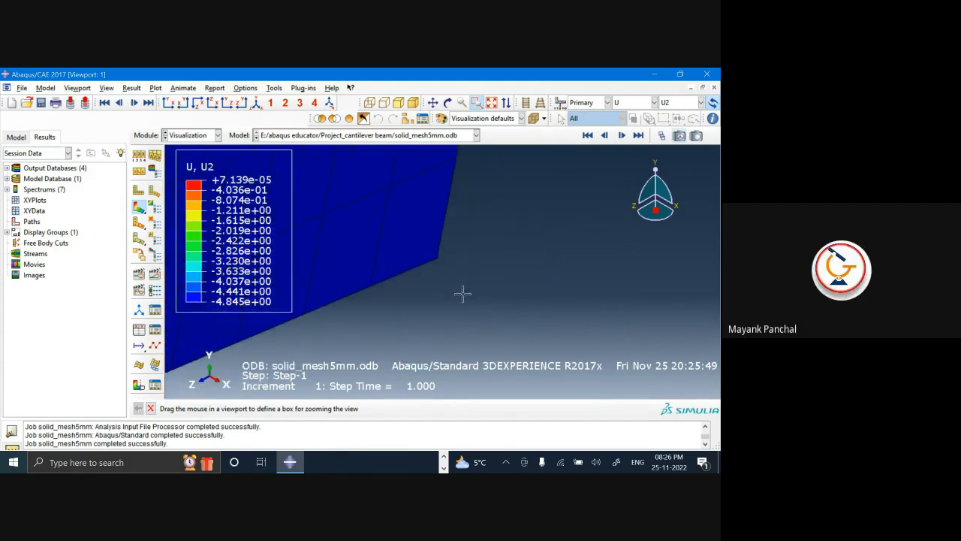
{"action": "left_click", "coordinate": [478, 104]}
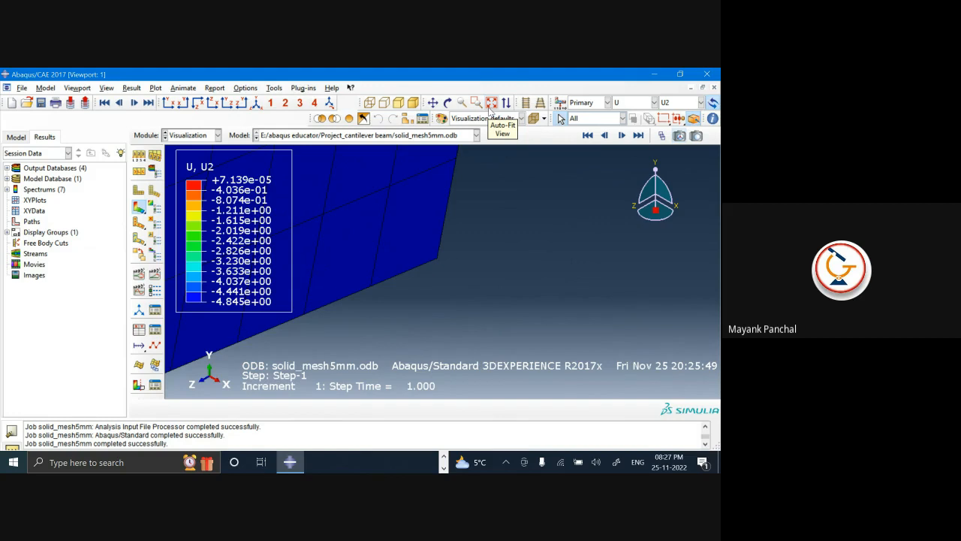
{"action": "left_click", "coordinate": [491, 106]}
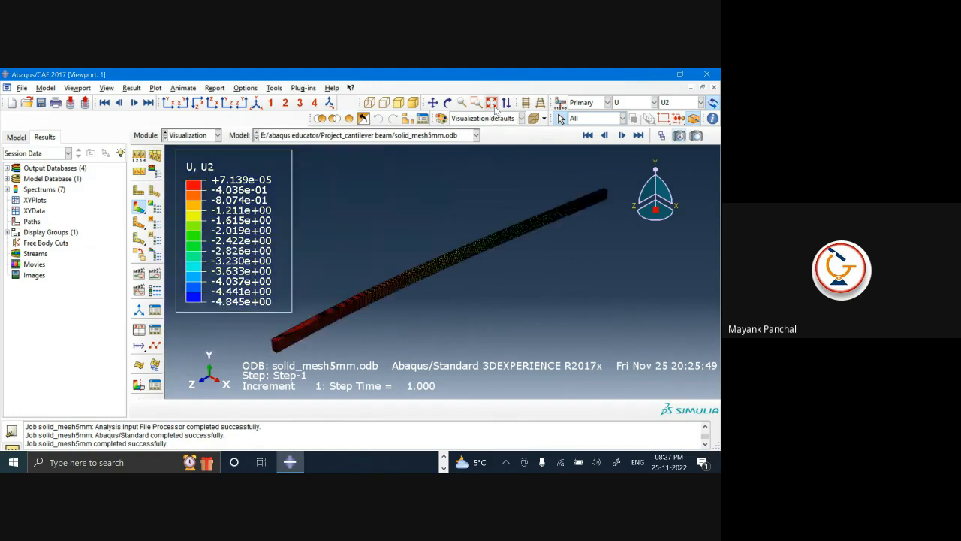
- Return to the model database and show Part-1 of the Solid elements model in the Part module
{"action": "left_click", "coordinate": [15, 138]}
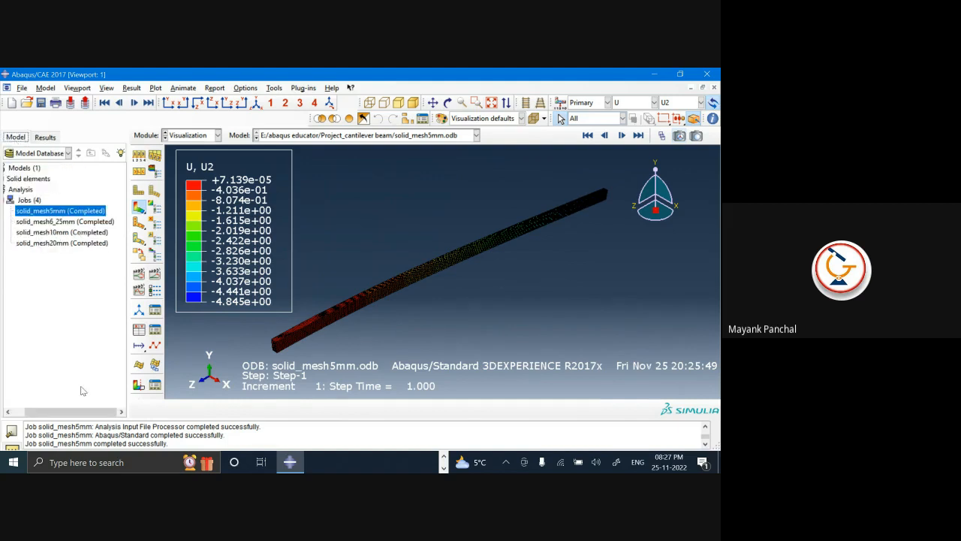
{"action": "left_click_drag", "start_coordinate": [82, 414], "coordinate": [64, 414]}
{"action": "left_click", "coordinate": [190, 136]}
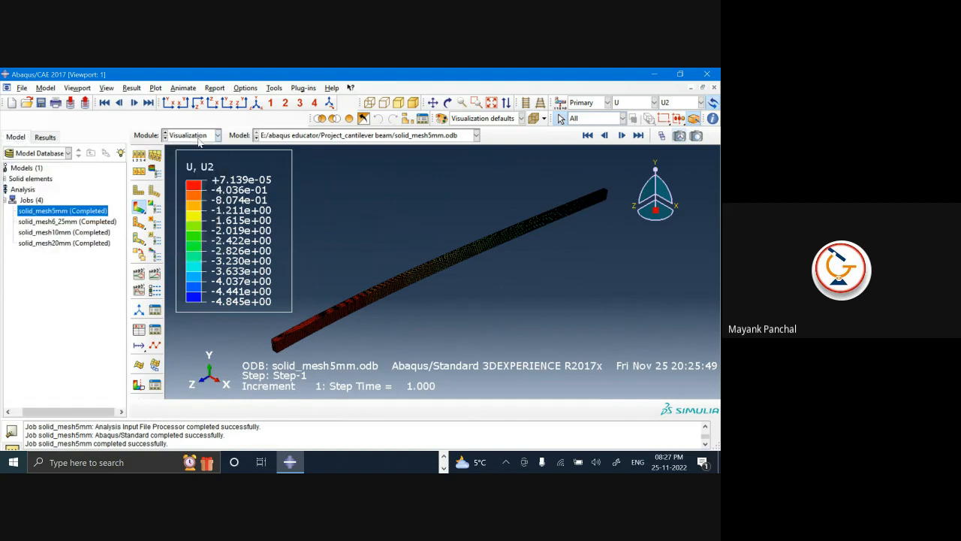
{"action": "left_click", "coordinate": [178, 148]}
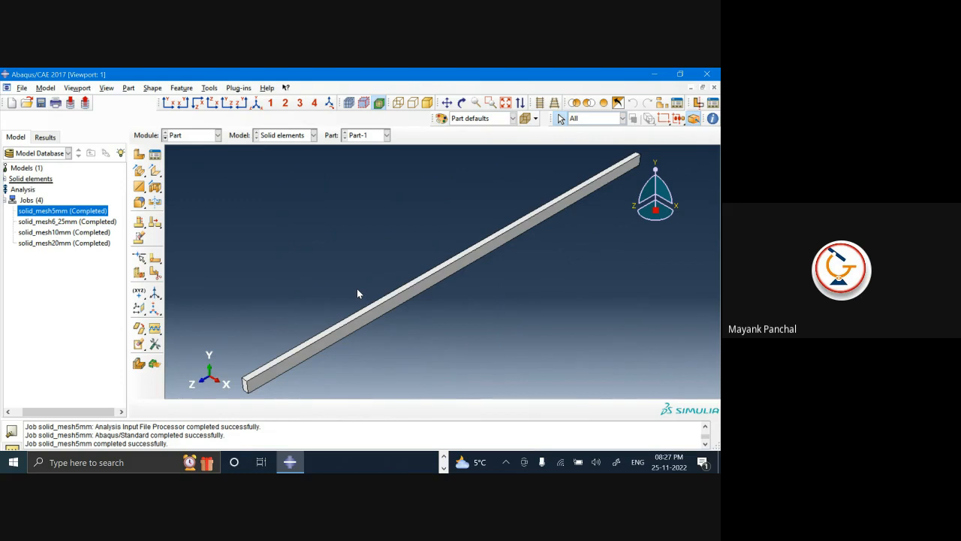
- Switch to PowerPoint, create a blank presentation and duplicate its title slide
{"action": "key", "text": "super"}
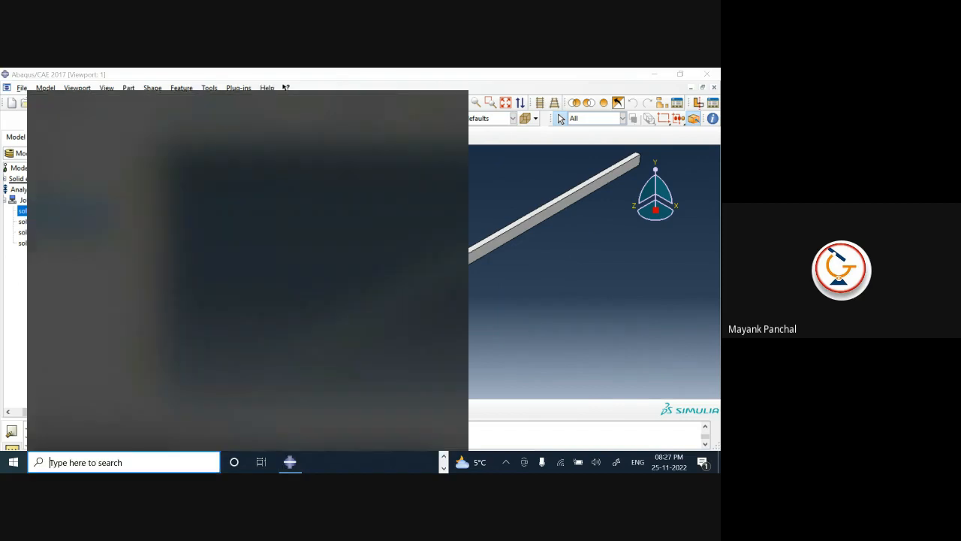
{"action": "type", "text": "ppt"}
{"action": "key", "text": "Return"}
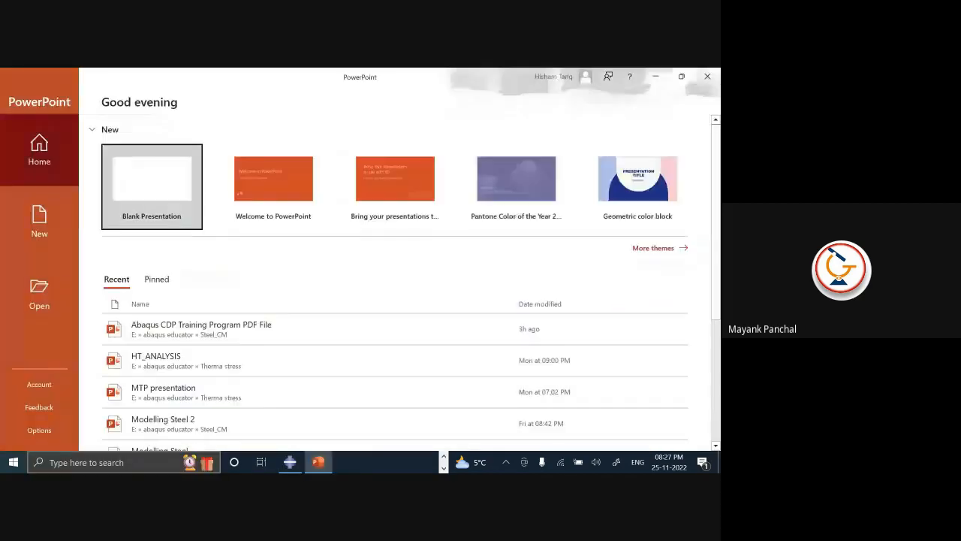
{"action": "left_click", "coordinate": [158, 170]}
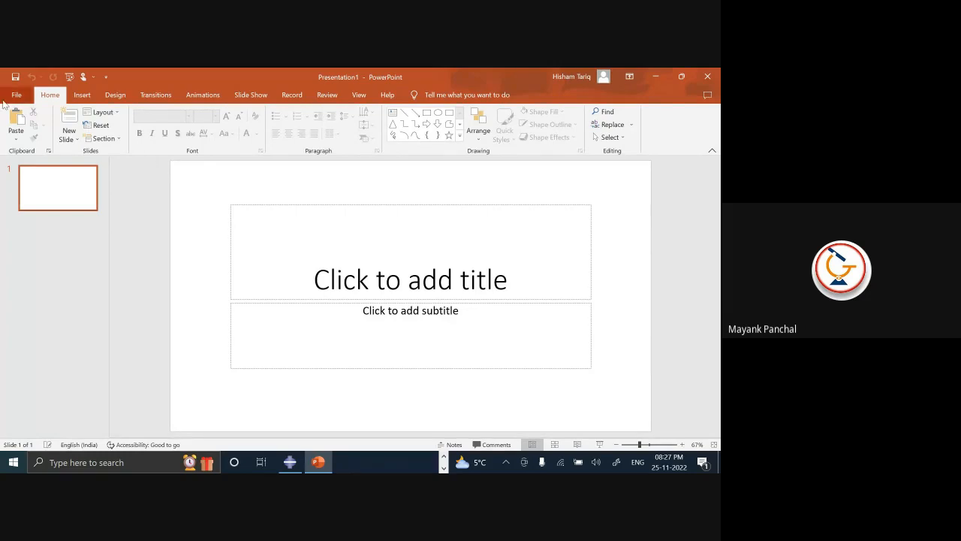
{"action": "right_click", "coordinate": [48, 198]}
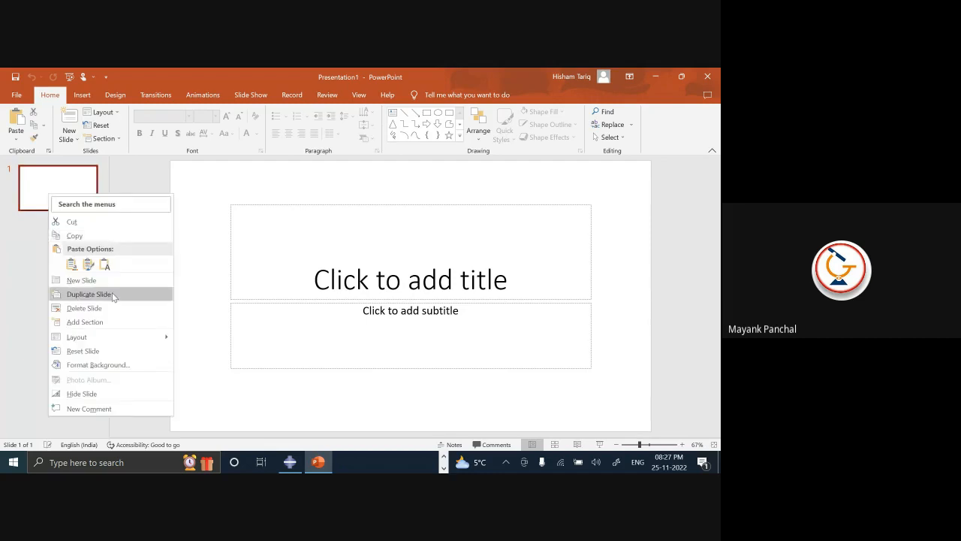
{"action": "left_click", "coordinate": [83, 294]}
- Start the slide show from the second slide and activate the red Pen for annotating
{"action": "left_click", "coordinate": [250, 95]}
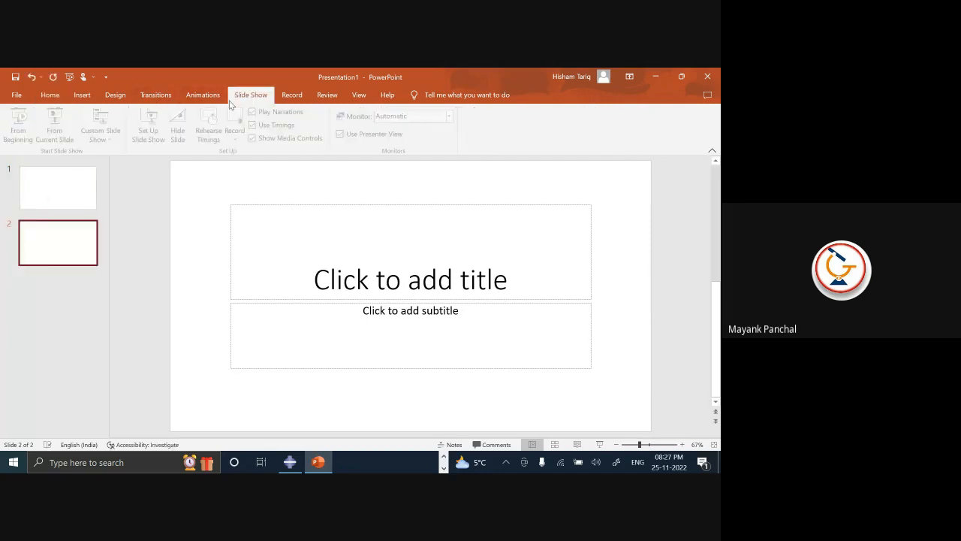
{"action": "key", "text": "shift+F5"}
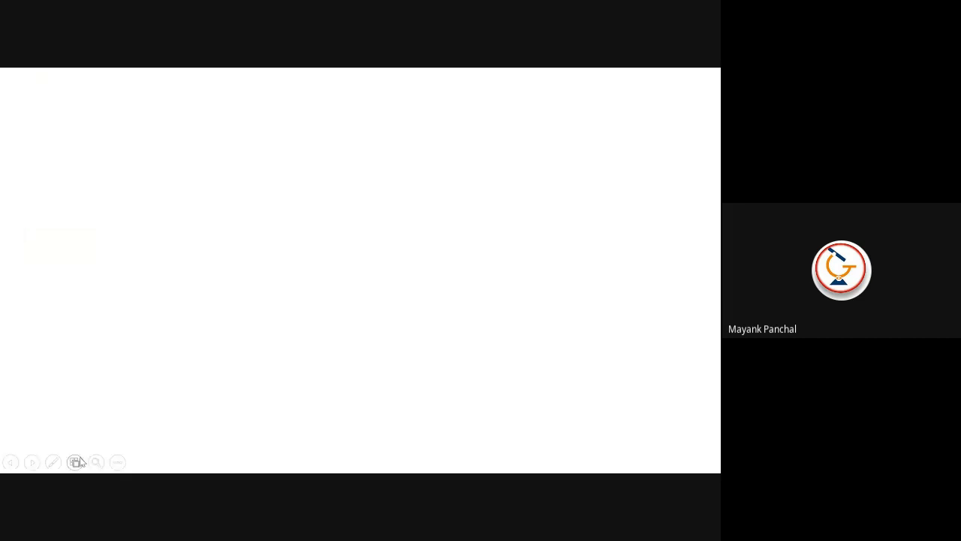
{"action": "left_click", "coordinate": [54, 462]}
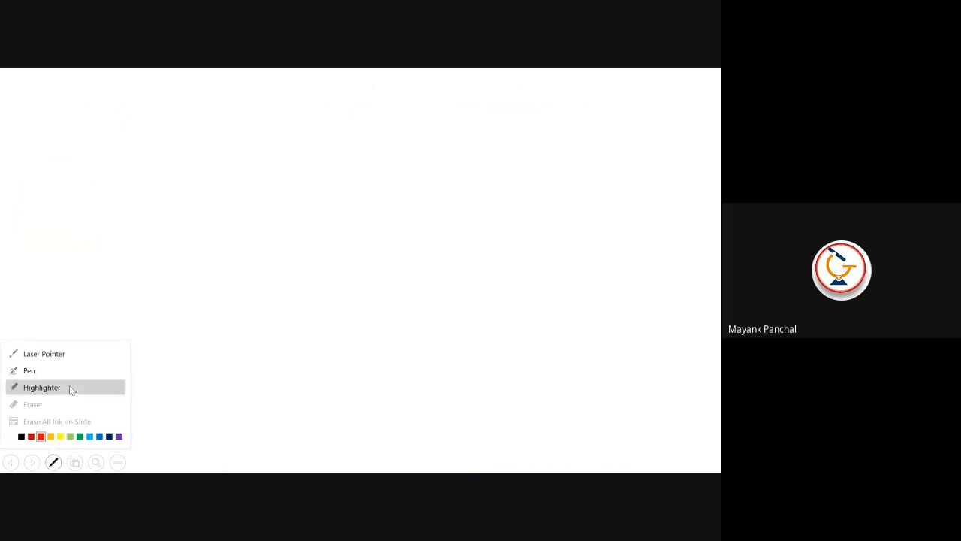
{"action": "left_click", "coordinate": [72, 371]}
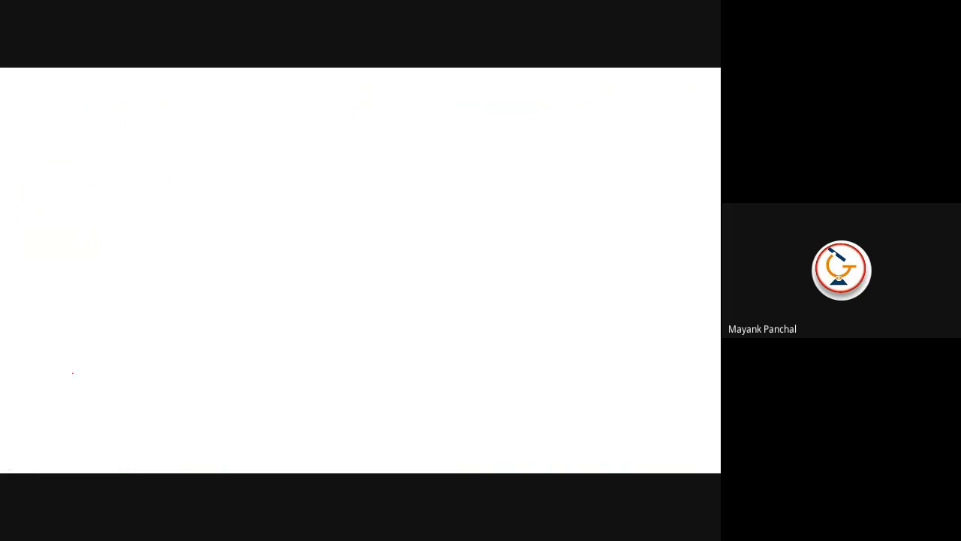
- Handwrite the second derivative d²y/dx² in red ink on the blank slide
{"action": "mouse_move", "coordinate": [122, 155]}
{"action": "left_mouse_down"}
{"action": "mouse_move", "coordinate": [120, 190]}
{"action": "mouse_move", "coordinate": [117, 151]}
{"action": "mouse_move", "coordinate": [151, 195]}
{"action": "left_mouse_up"}
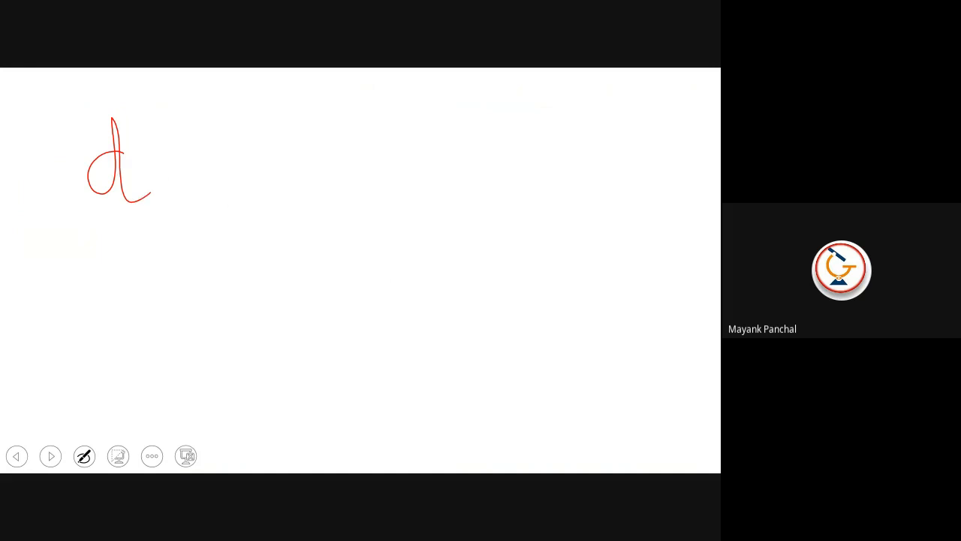
{"action": "left_click_drag", "start_coordinate": [139, 108], "coordinate": [175, 118]}
{"action": "left_click_drag", "start_coordinate": [156, 154], "coordinate": [182, 186]}
{"action": "left_click_drag", "start_coordinate": [197, 155], "coordinate": [175, 218]}
{"action": "left_click_drag", "start_coordinate": [76, 229], "coordinate": [251, 192]}
{"action": "mouse_move", "coordinate": [164, 276]}
{"action": "left_mouse_down"}
{"action": "mouse_move", "coordinate": [120, 293]}
{"action": "mouse_move", "coordinate": [164, 270]}
{"action": "mouse_move", "coordinate": [190, 287]}
{"action": "left_mouse_up"}
{"action": "left_click_drag", "start_coordinate": [221, 238], "coordinate": [201, 304]}
{"action": "left_click_drag", "start_coordinate": [187, 264], "coordinate": [245, 296]}
{"action": "left_click_drag", "start_coordinate": [243, 223], "coordinate": [269, 242]}
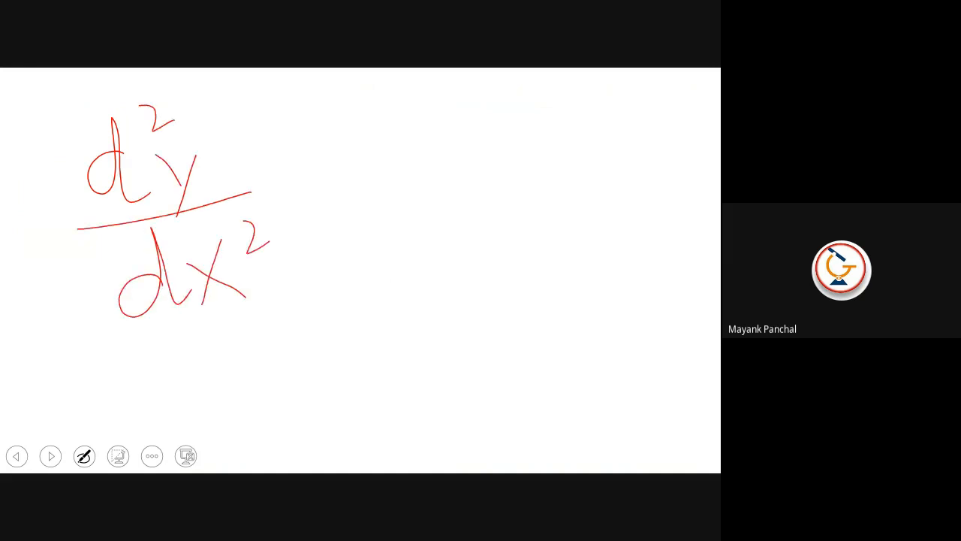
- Complete the handwritten beam bending equation with = M/EI after the derivative
{"action": "left_click_drag", "start_coordinate": [300, 148], "coordinate": [336, 130]}
{"action": "left_click_drag", "start_coordinate": [294, 173], "coordinate": [343, 149]}
{"action": "left_click_drag", "start_coordinate": [382, 89], "coordinate": [383, 154]}
{"action": "mouse_move", "coordinate": [382, 113]}
{"action": "left_mouse_down"}
{"action": "mouse_move", "coordinate": [443, 109]}
{"action": "mouse_move", "coordinate": [444, 140]}
{"action": "left_mouse_up"}
{"action": "left_click_drag", "start_coordinate": [344, 195], "coordinate": [552, 123]}
{"action": "mouse_move", "coordinate": [375, 228]}
{"action": "left_mouse_down"}
{"action": "mouse_move", "coordinate": [422, 201]}
{"action": "mouse_move", "coordinate": [437, 260]}
{"action": "mouse_move", "coordinate": [417, 239]}
{"action": "left_mouse_up"}
{"action": "left_click_drag", "start_coordinate": [460, 198], "coordinate": [516, 170]}
{"action": "mouse_move", "coordinate": [492, 182]}
{"action": "left_mouse_down"}
{"action": "mouse_move", "coordinate": [512, 237]}
{"action": "mouse_move", "coordinate": [554, 213]}
{"action": "left_mouse_up"}
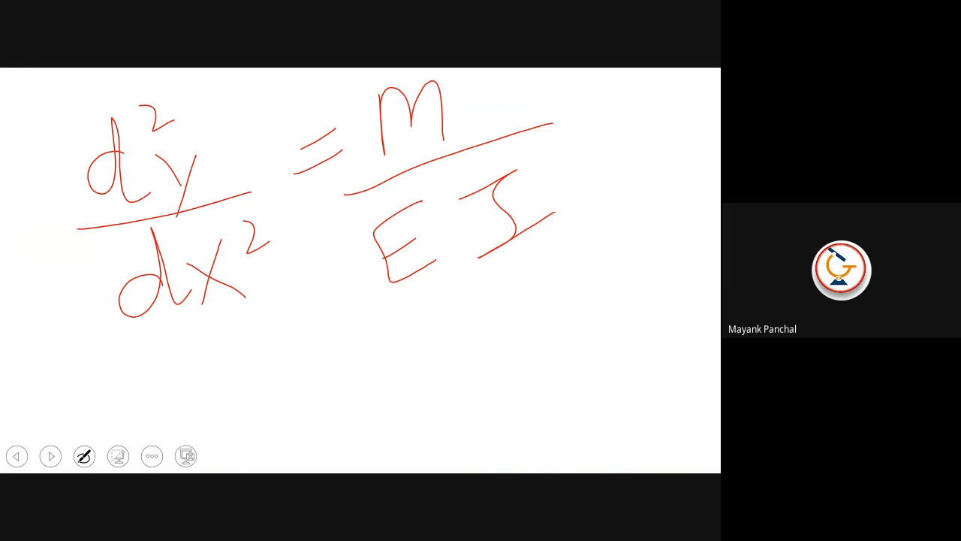
- End the slide show, discard the ink annotations and close PowerPoint to return to Abaqus/CAE
{"action": "key", "text": "Escape"}
{"action": "key", "text": "Escape"}
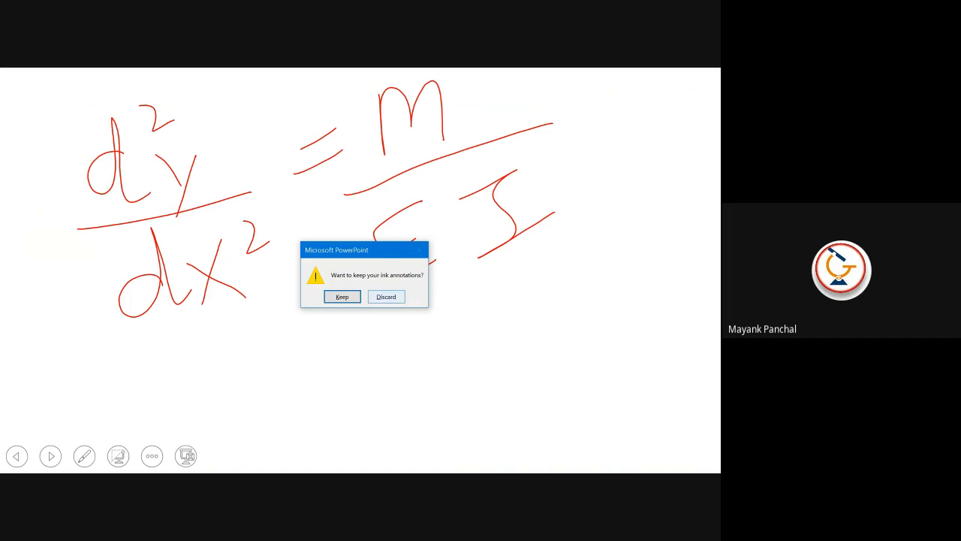
{"action": "left_click", "coordinate": [386, 297]}
{"action": "key", "text": "alt+F4"}
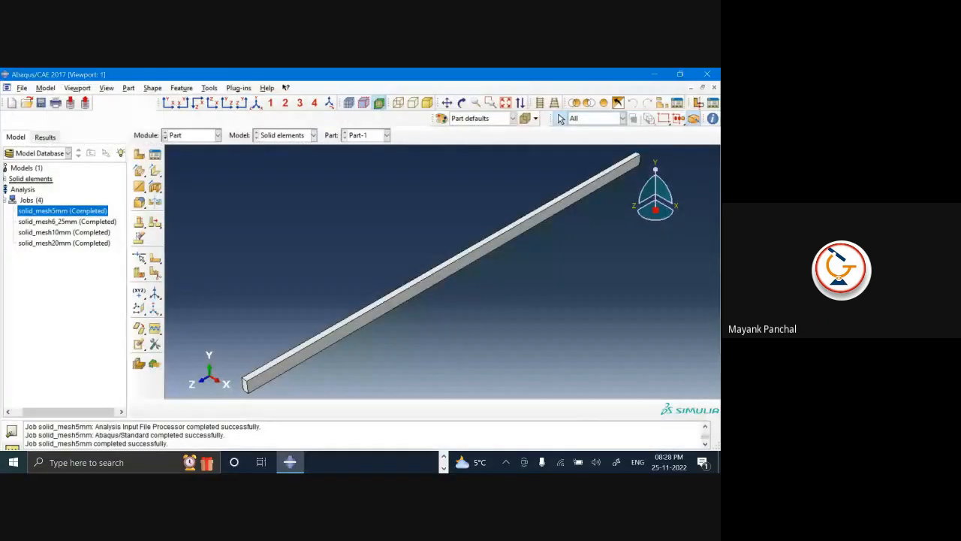
- Create a new Standard & Explicit model named Beam_element in the model database
{"action": "left_click", "coordinate": [30, 169]}
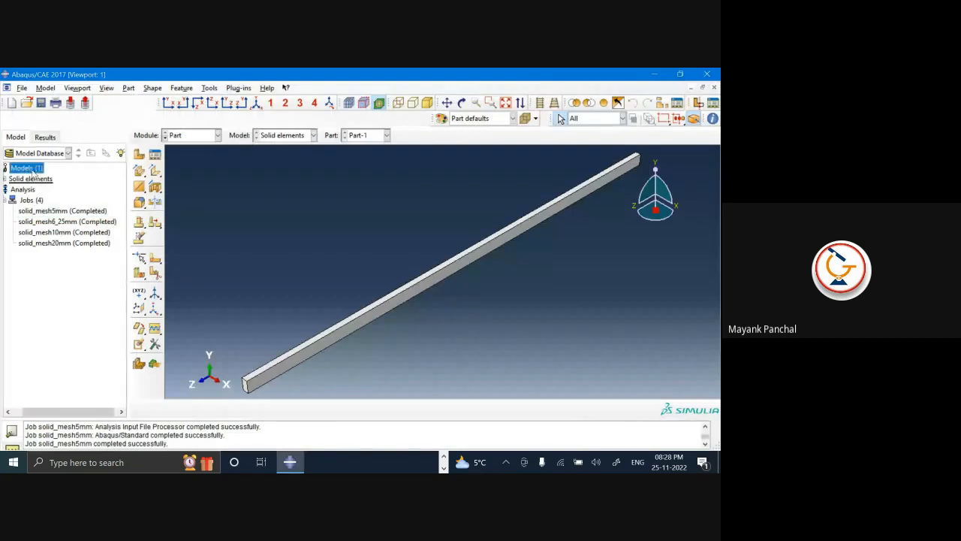
{"action": "double_click", "coordinate": [33, 170]}
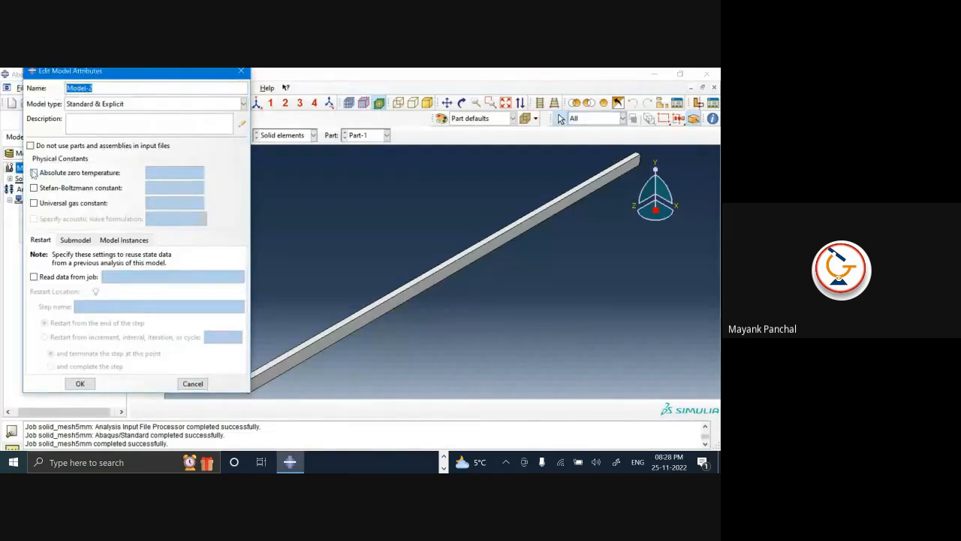
{"action": "type", "text": "Beam_element"}
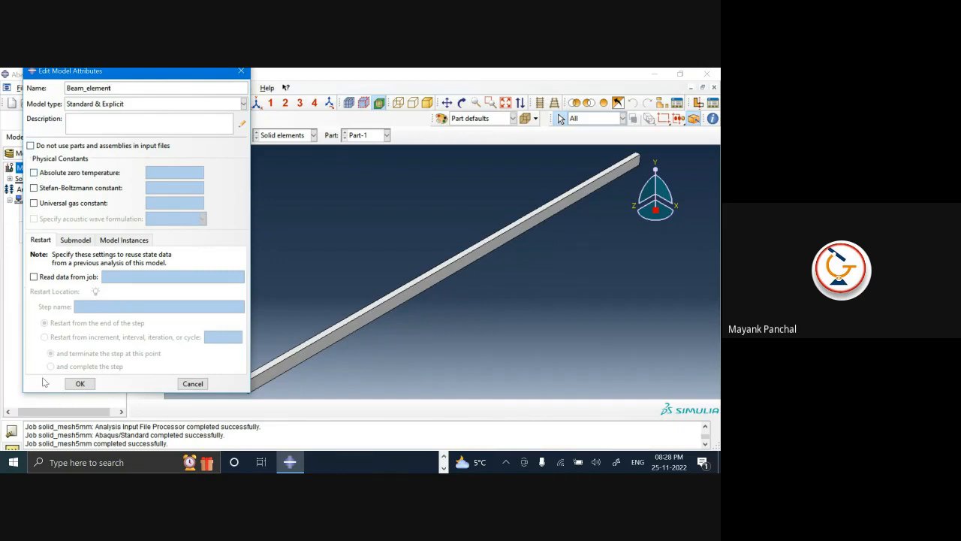
{"action": "left_click", "coordinate": [80, 383]}
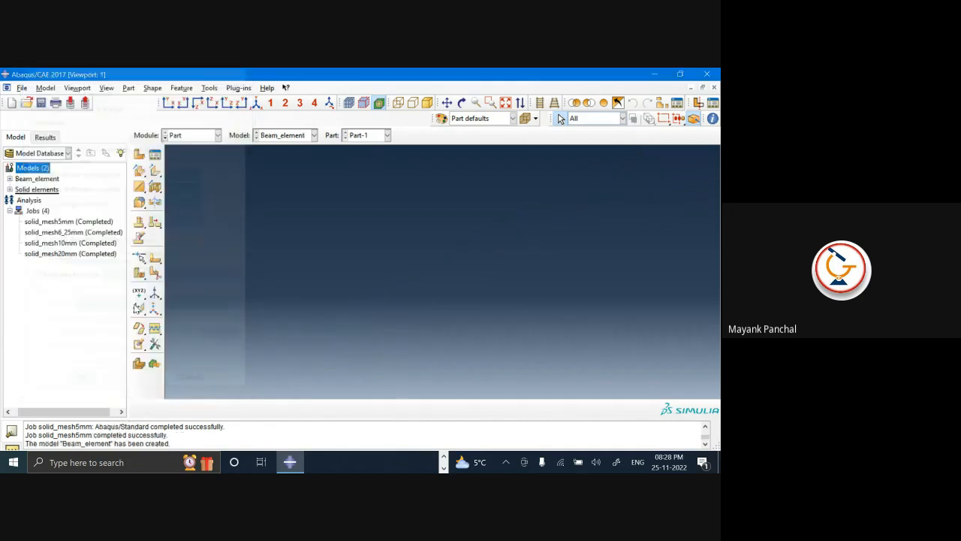
- Create a 3D deformable part with a planar wire base feature and an approximate size of 200
{"action": "left_click", "coordinate": [139, 154]}
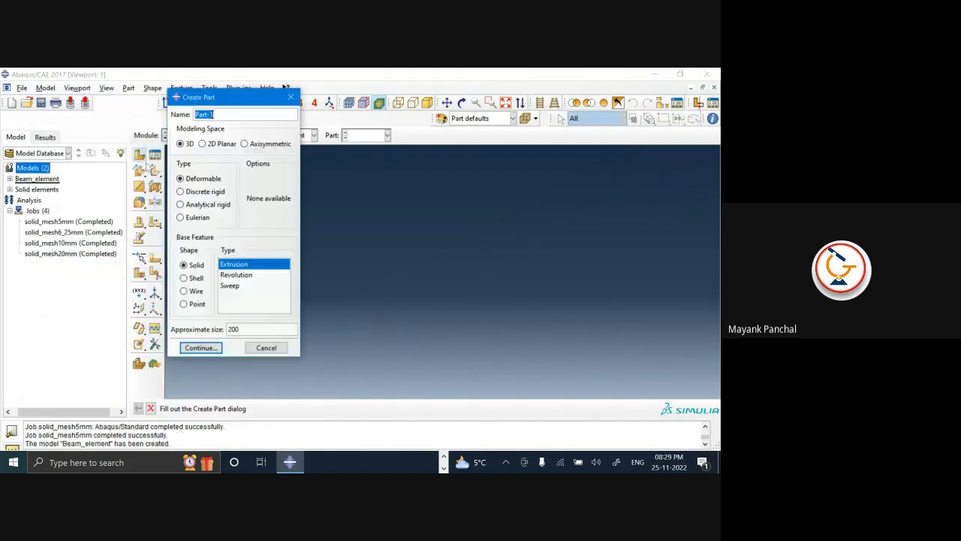
{"action": "left_click", "coordinate": [195, 291]}
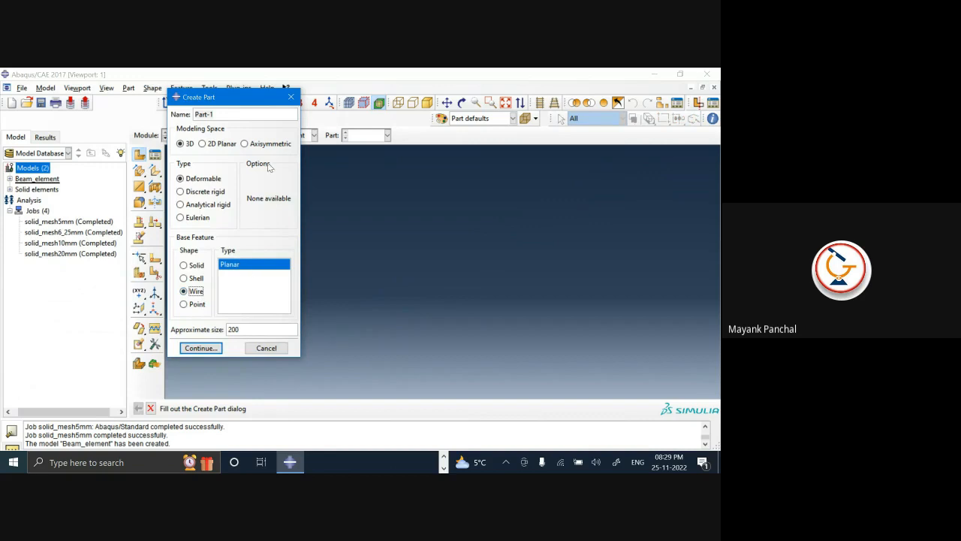
{"action": "left_click", "coordinate": [199, 348]}
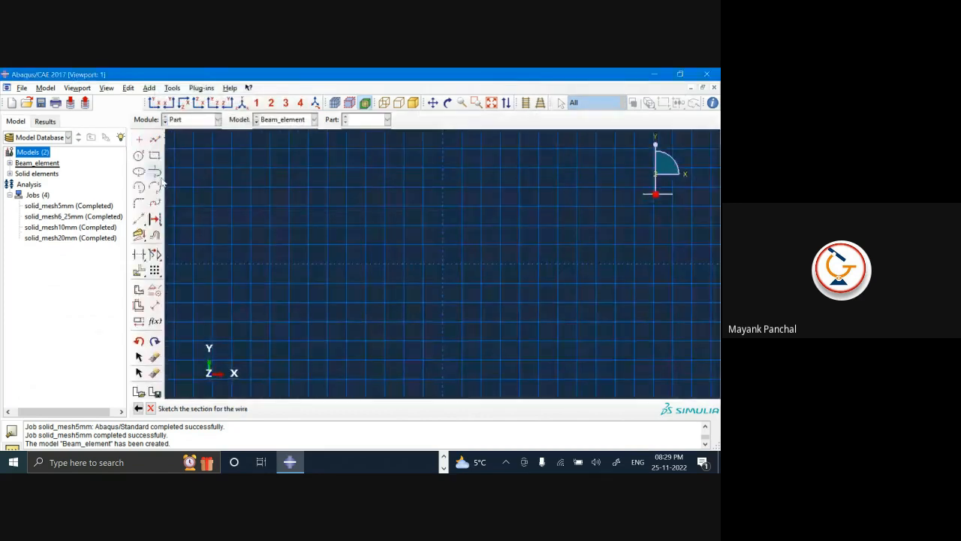
- Sketch a horizontal line about 72.5 long on the X axis, spanning both sides of the origin
{"action": "left_click", "coordinate": [155, 141]}
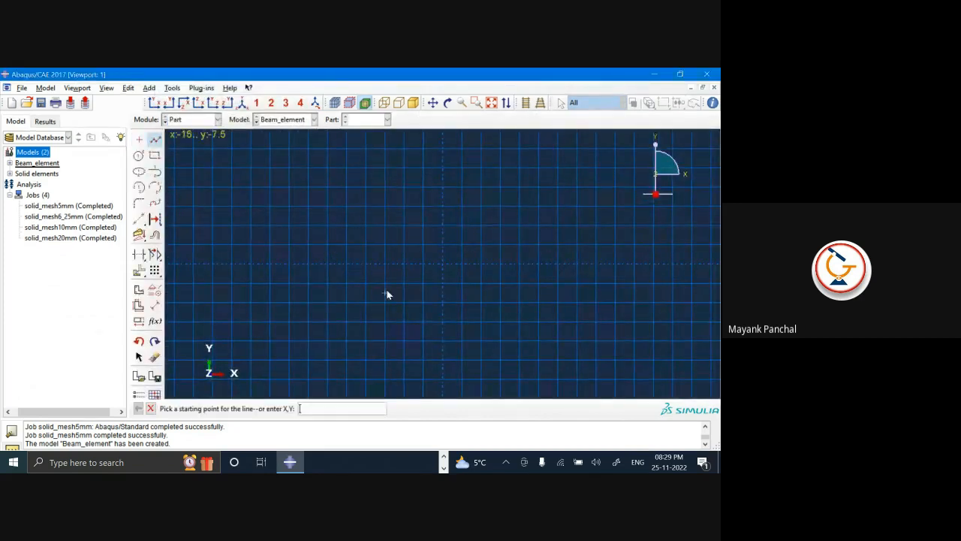
{"action": "left_click", "coordinate": [305, 263]}
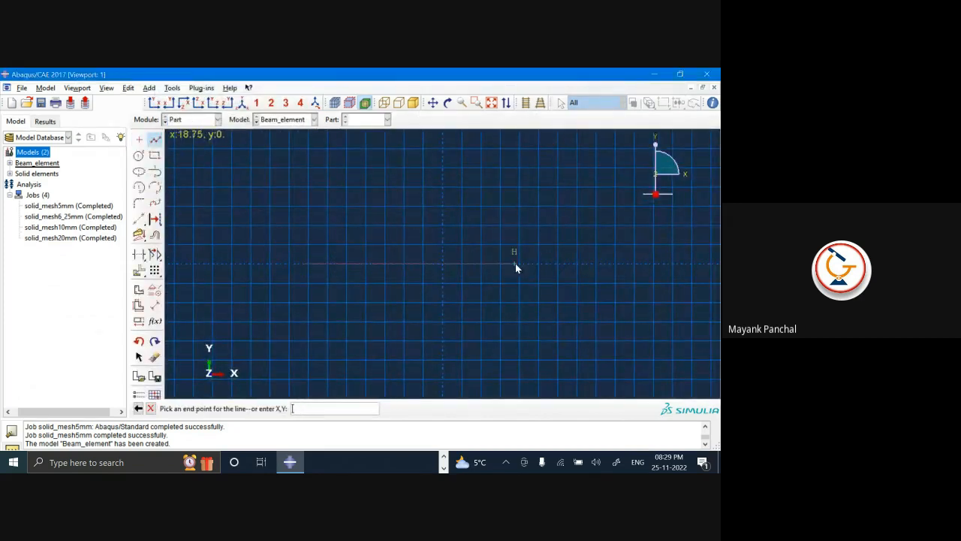
{"action": "left_click", "coordinate": [581, 264]}
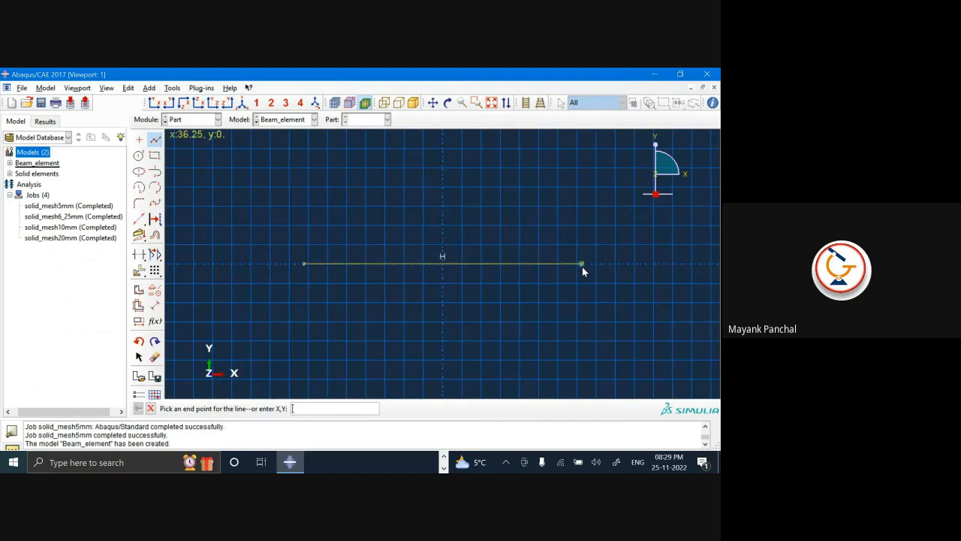
{"action": "left_click", "coordinate": [150, 408]}
- Dimension the horizontal line to a length of 2000 and finish the wire sketch
{"action": "left_click", "coordinate": [154, 305]}
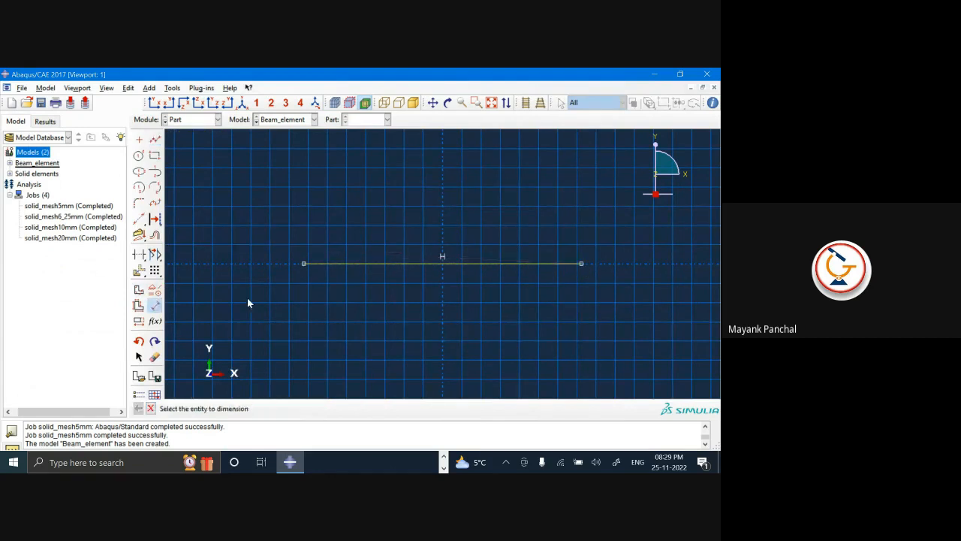
{"action": "left_click", "coordinate": [384, 263]}
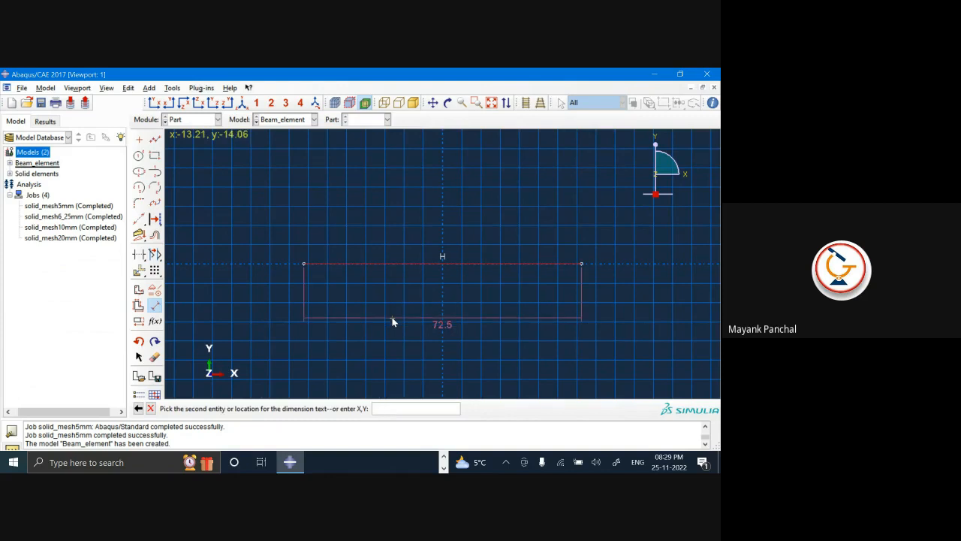
{"action": "left_click", "coordinate": [392, 322]}
{"action": "type", "text": "2000"}
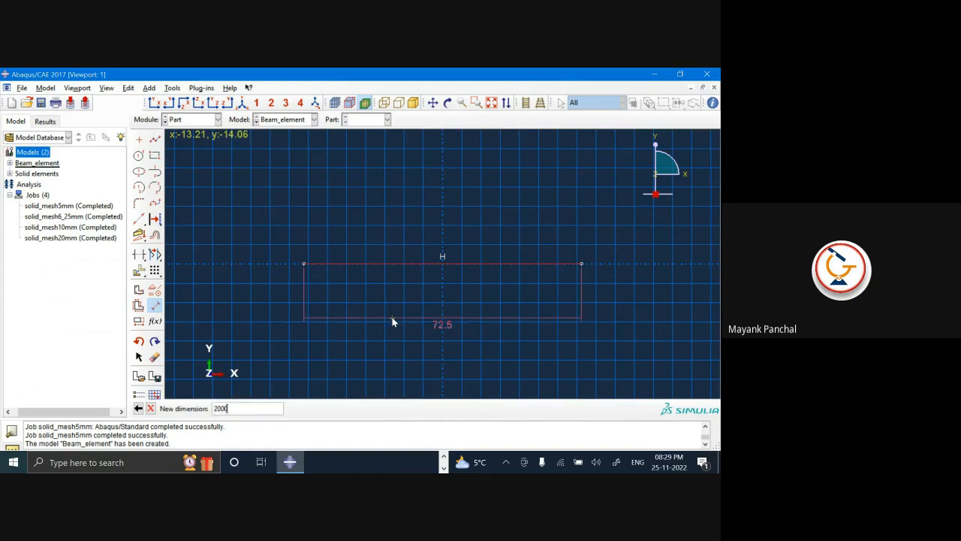
{"action": "key", "text": "Return"}
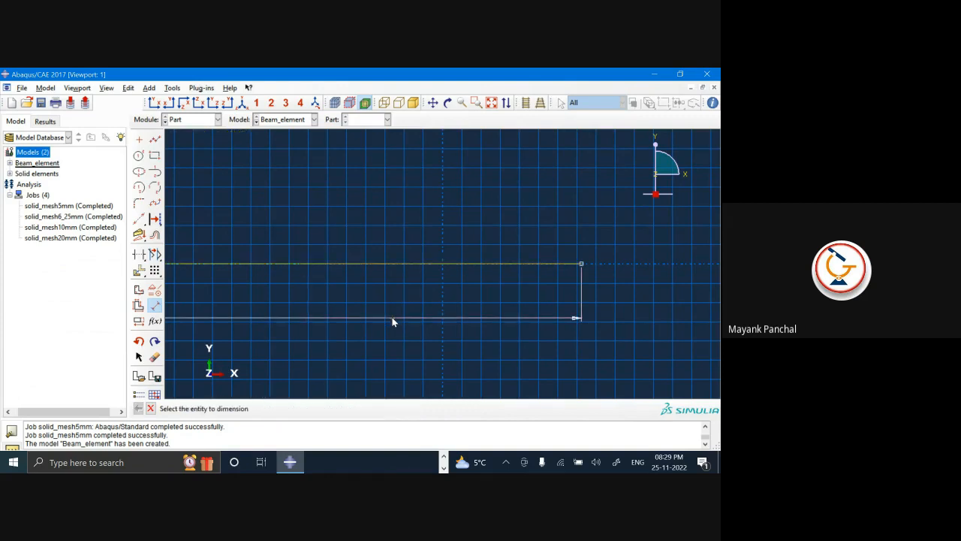
{"action": "left_click", "coordinate": [491, 102]}
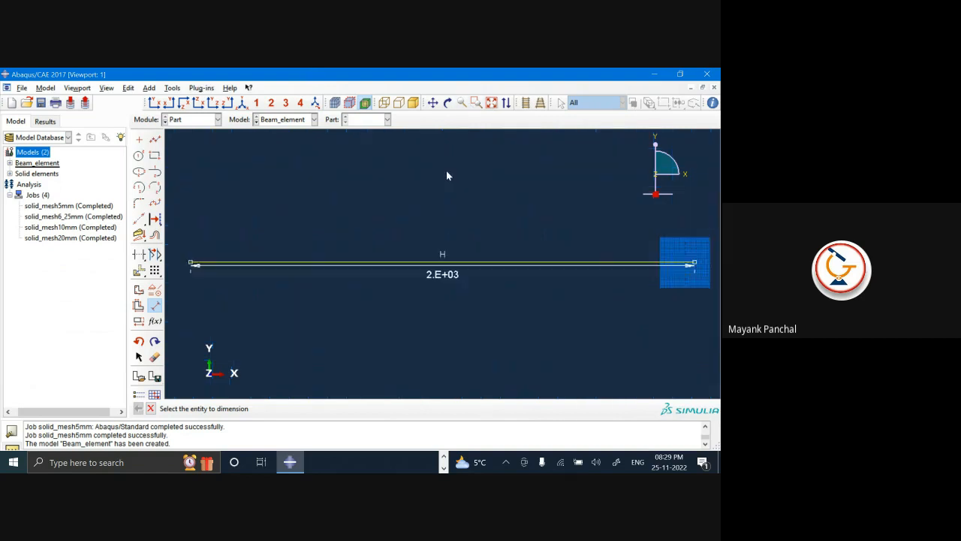
{"action": "left_click", "coordinate": [150, 408]}
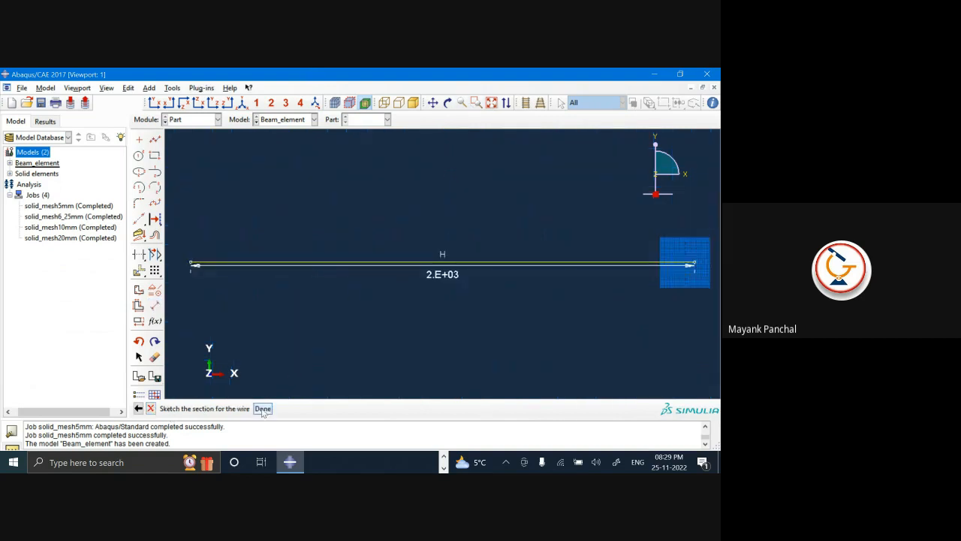
{"action": "left_click", "coordinate": [270, 410]}
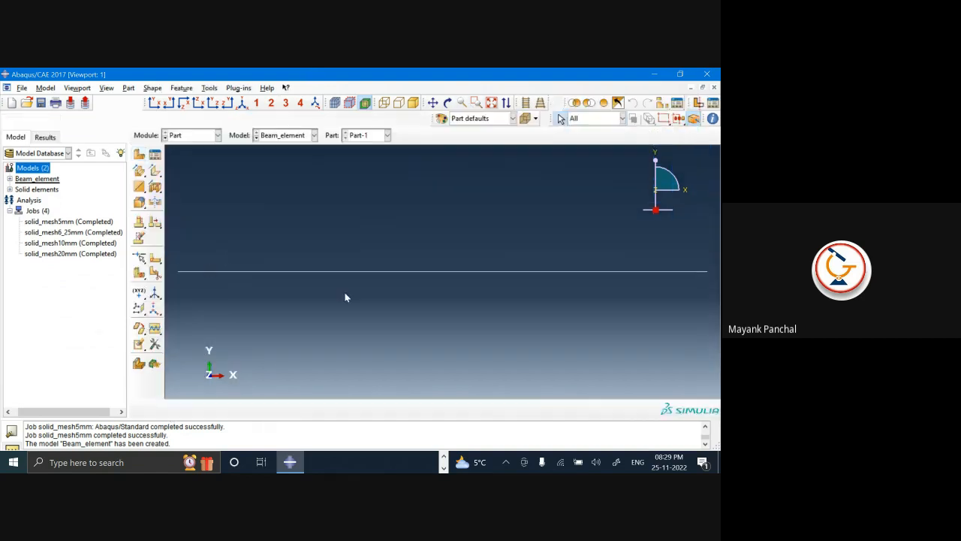
- Switch to the Property module and create a material with a uniform mass density behavior
{"action": "left_click", "coordinate": [192, 135]}
{"action": "left_click", "coordinate": [182, 157]}
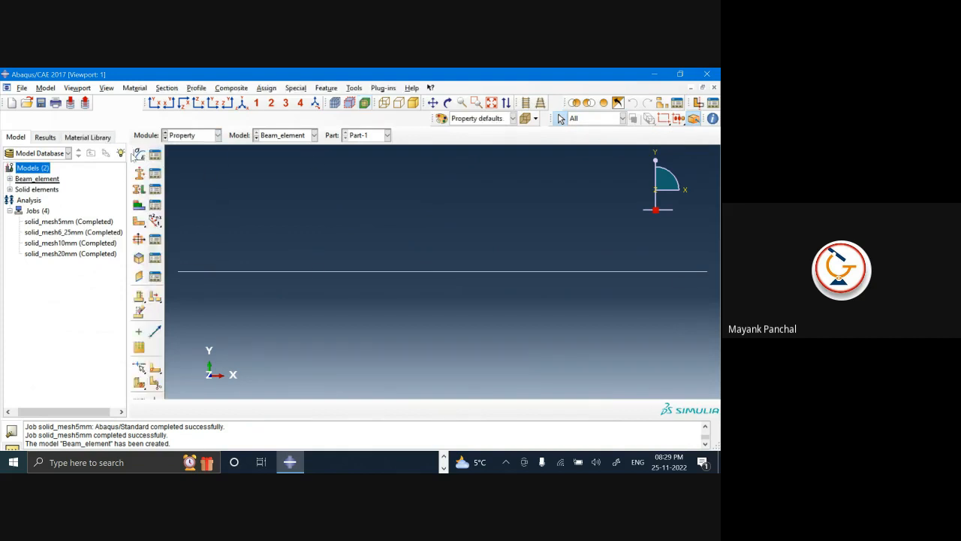
{"action": "left_click", "coordinate": [137, 156]}
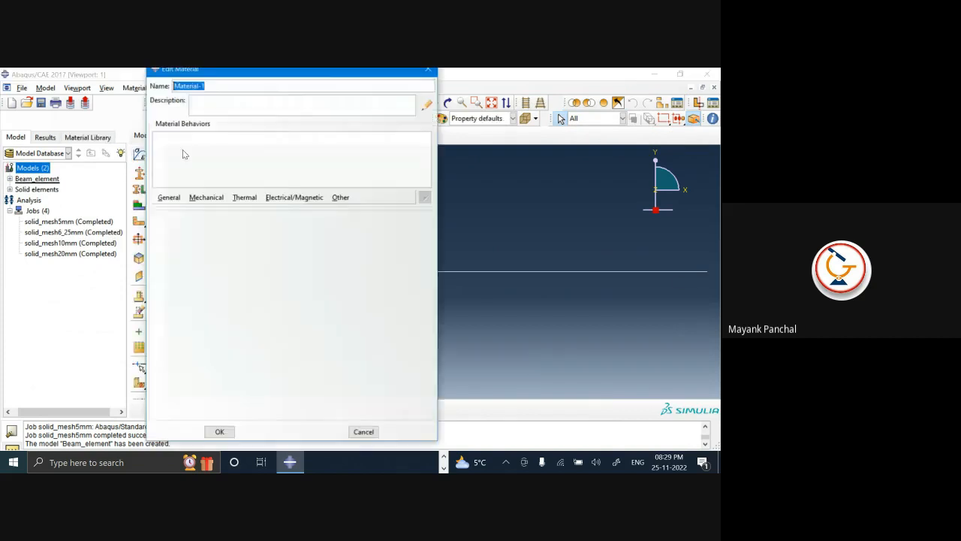
{"action": "left_click", "coordinate": [168, 197]}
{"action": "left_click", "coordinate": [176, 209]}
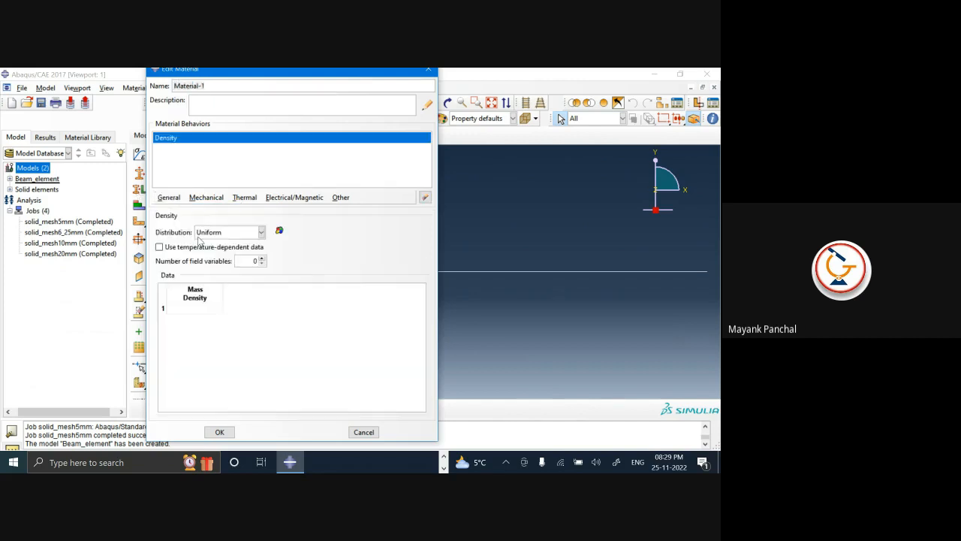
{"action": "left_click", "coordinate": [204, 309]}
- Add isotropic elasticity to the material with Young's modulus 2e5 and Poisson's ratio 0.3, and save the material
{"action": "left_click", "coordinate": [178, 198]}
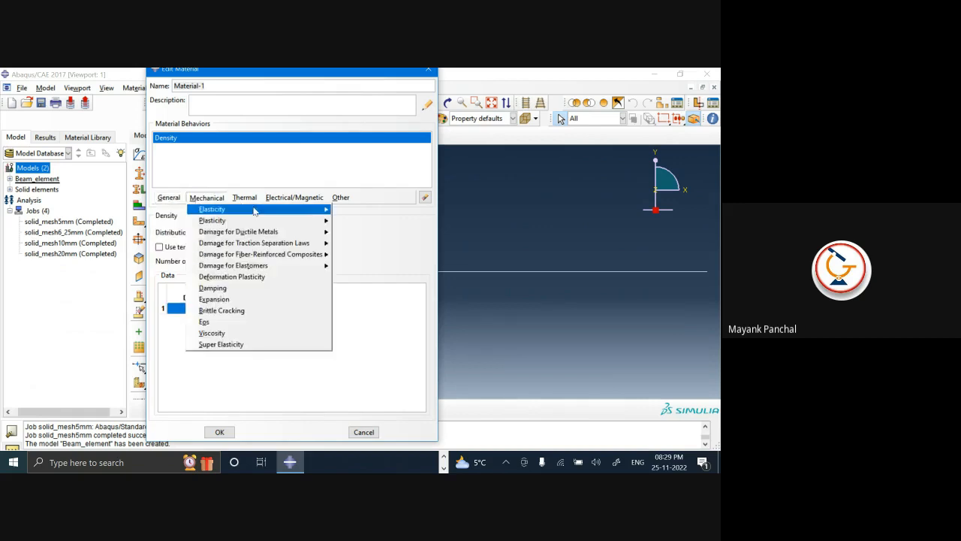
{"action": "mouse_move", "coordinate": [218, 209]}
{"action": "left_click", "coordinate": [349, 210]}
{"action": "left_click", "coordinate": [207, 351]}
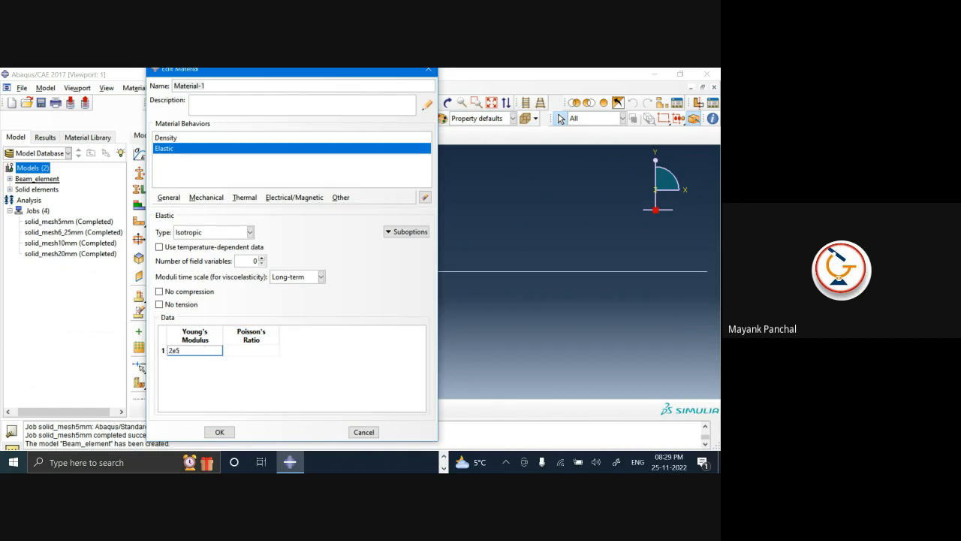
{"action": "type", "text": "2e5"}
{"action": "key", "text": "Return"}
{"action": "left_click", "coordinate": [225, 350]}
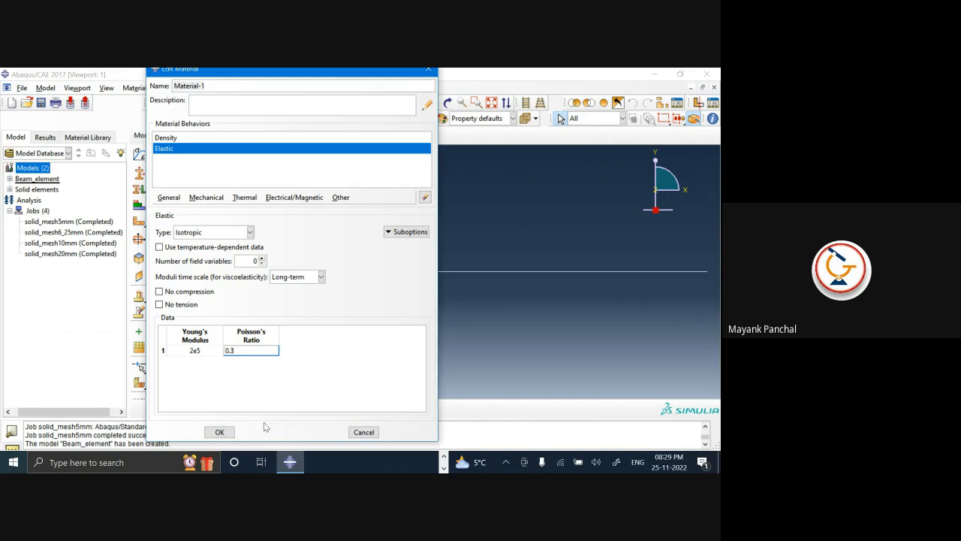
{"action": "left_click", "coordinate": [220, 431]}
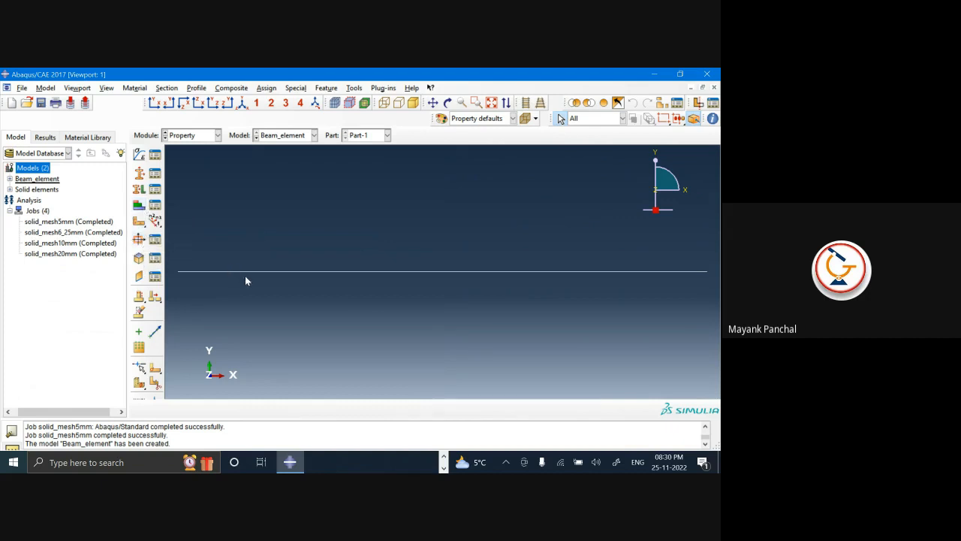
- Start a new section of category Beam and type Beam
{"action": "left_click", "coordinate": [139, 172]}
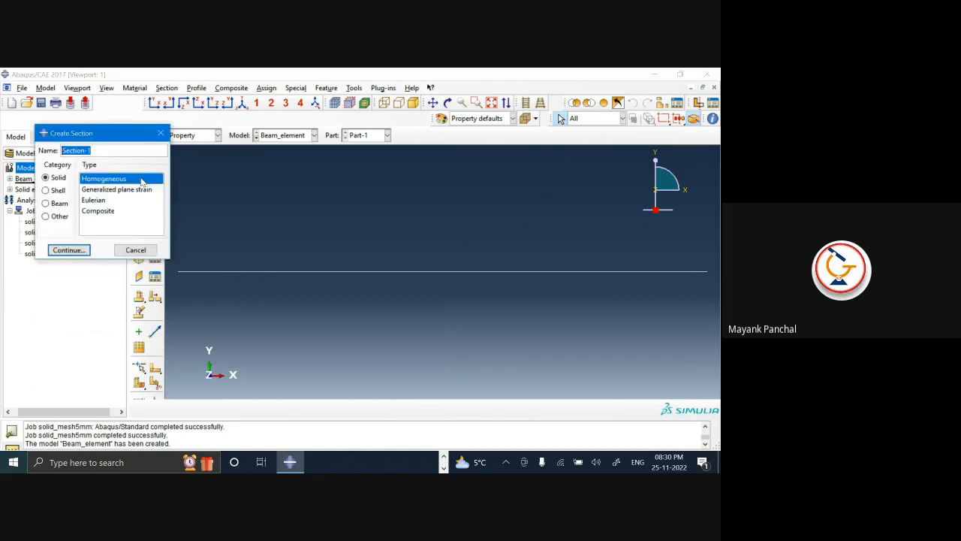
{"action": "left_click", "coordinate": [62, 204]}
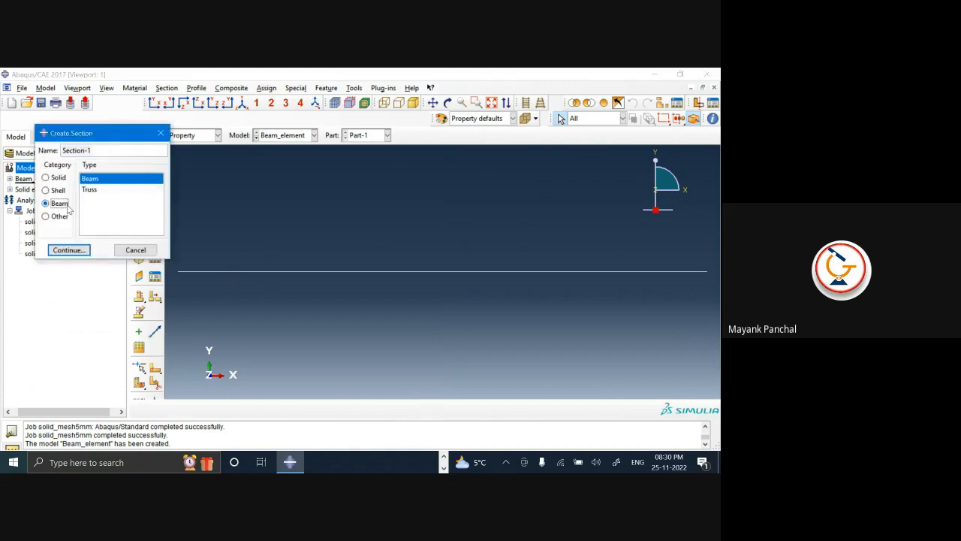
{"action": "left_click", "coordinate": [69, 250]}
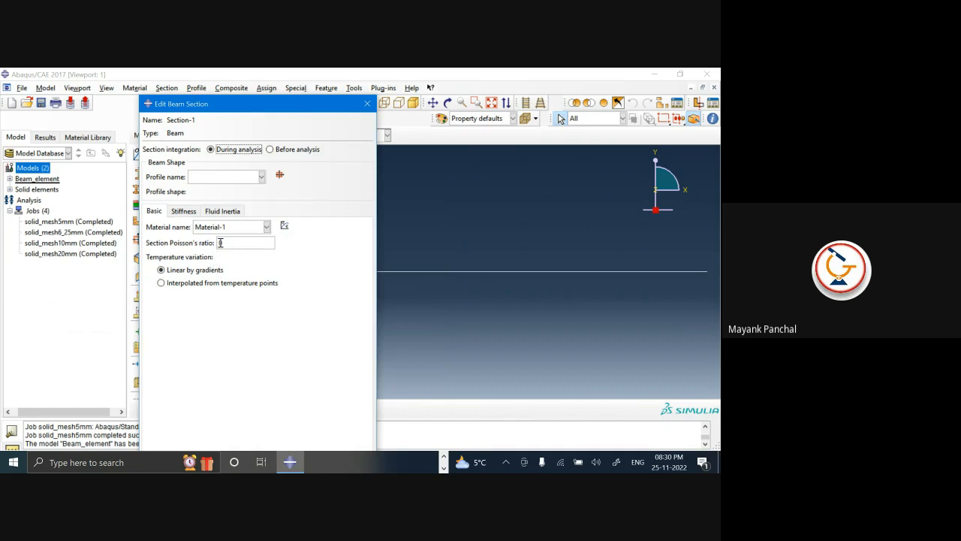
{"action": "left_click", "coordinate": [235, 180]}
{"action": "left_click", "coordinate": [282, 178]}
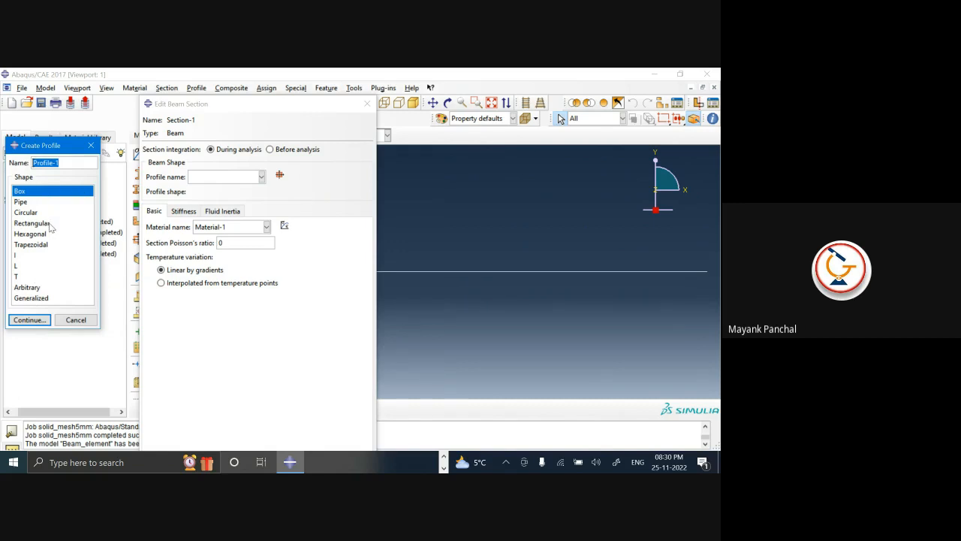
{"action": "left_click", "coordinate": [51, 225]}
{"action": "left_click", "coordinate": [63, 192]}
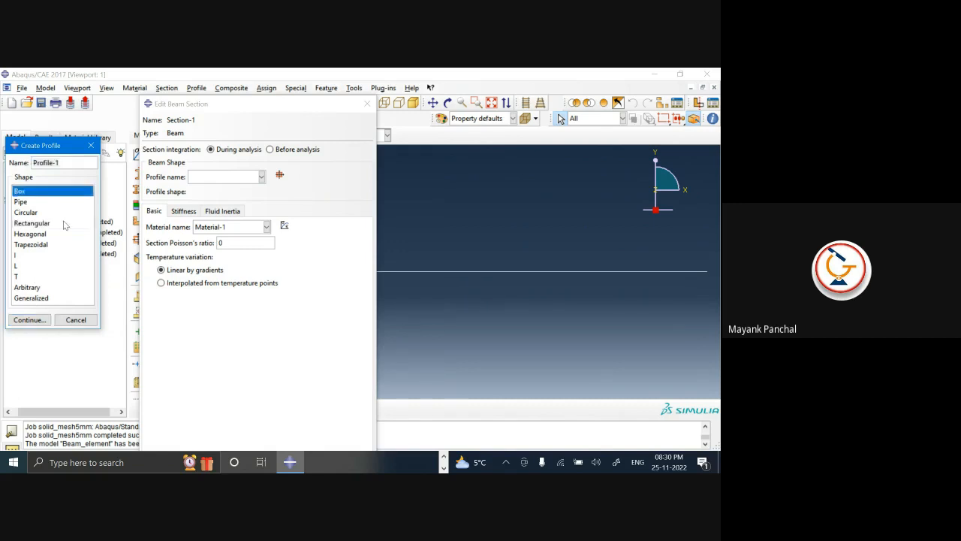
{"action": "left_click", "coordinate": [39, 319]}
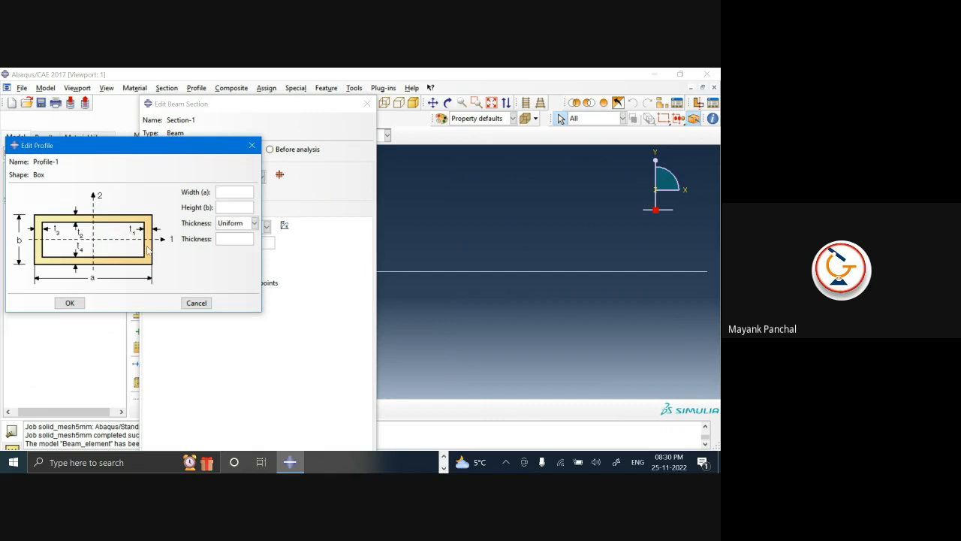
{"action": "left_click", "coordinate": [252, 145]}
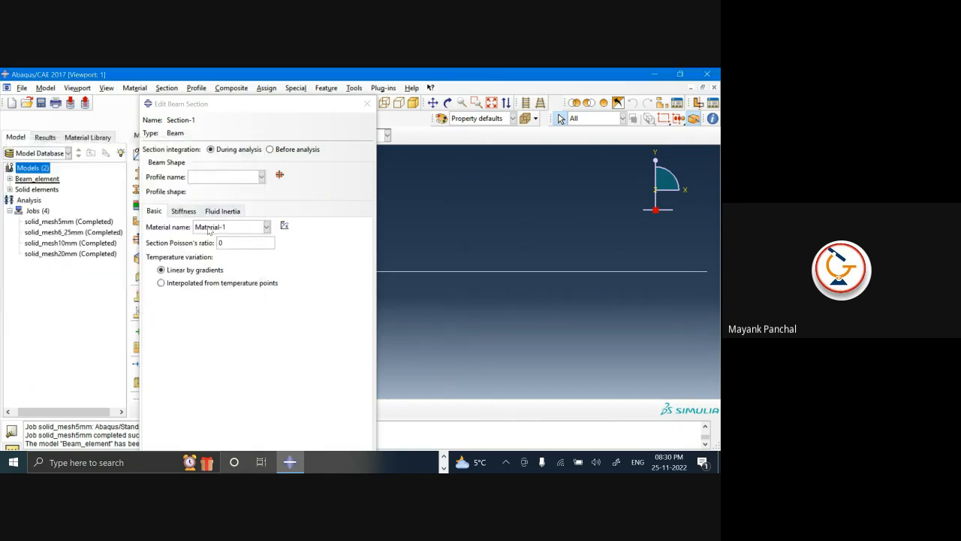
- Create a rectangular profile for the beam section with its a and b dimensions, and close the section editor
{"action": "left_click", "coordinate": [279, 174]}
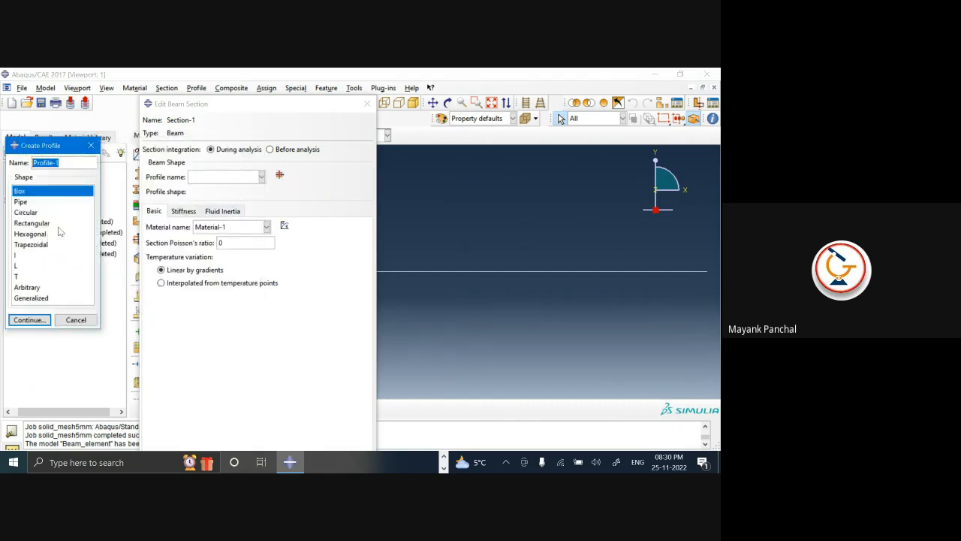
{"action": "left_click", "coordinate": [59, 223]}
{"action": "left_click", "coordinate": [39, 321]}
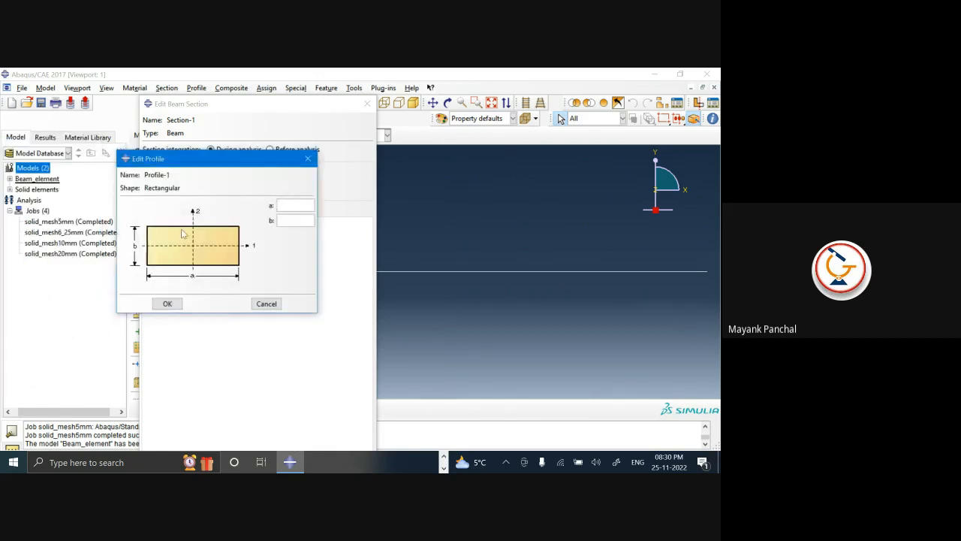
{"action": "left_click", "coordinate": [279, 205]}
{"action": "left_click", "coordinate": [444, 456]}
{"action": "left_click", "coordinate": [403, 462]}
{"action": "left_click", "coordinate": [167, 303]}
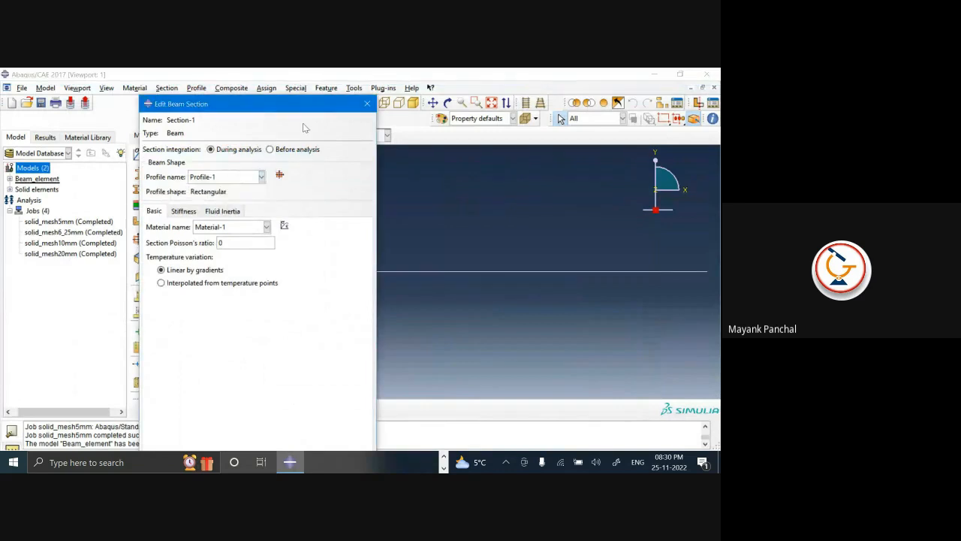
{"action": "left_click_drag", "start_coordinate": [284, 104], "coordinate": [284, 89]}
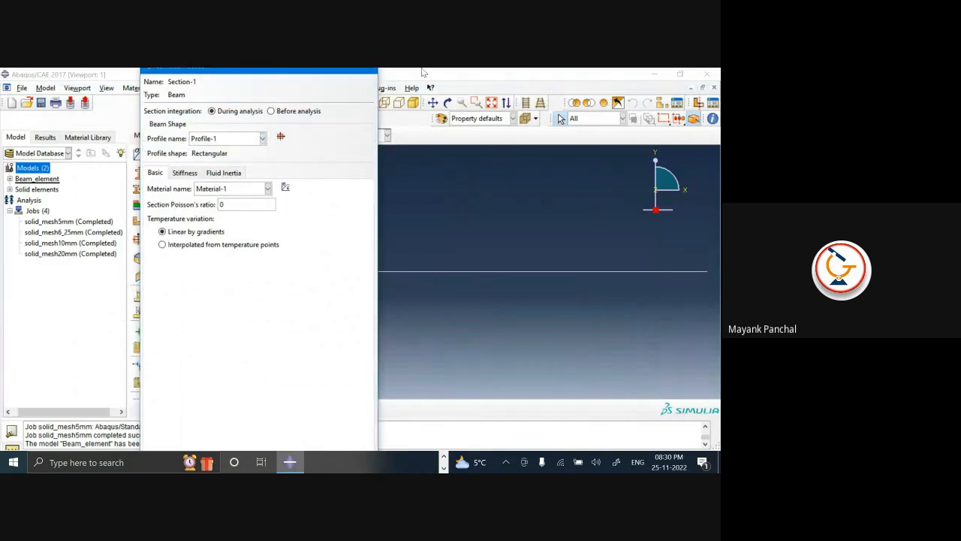
{"action": "left_click", "coordinate": [371, 69]}
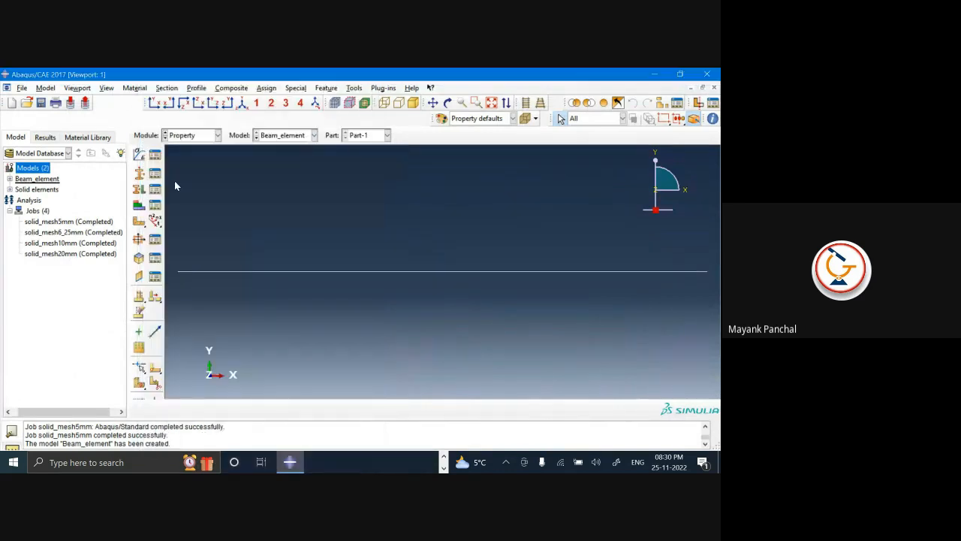
- Create a beam section integrated during analysis, using Profile-1 as its profile and Material-1 as its material
{"action": "left_click", "coordinate": [142, 187]}
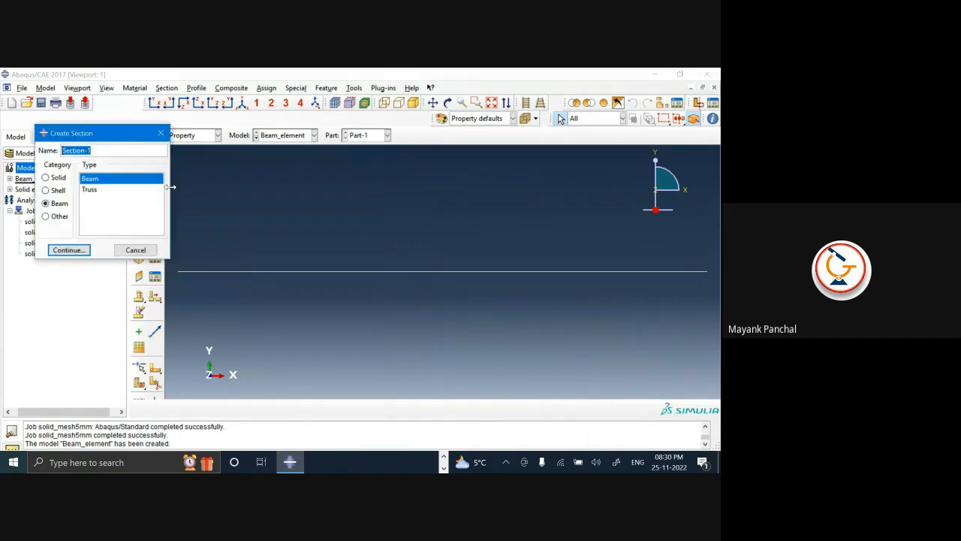
{"action": "left_click", "coordinate": [69, 249]}
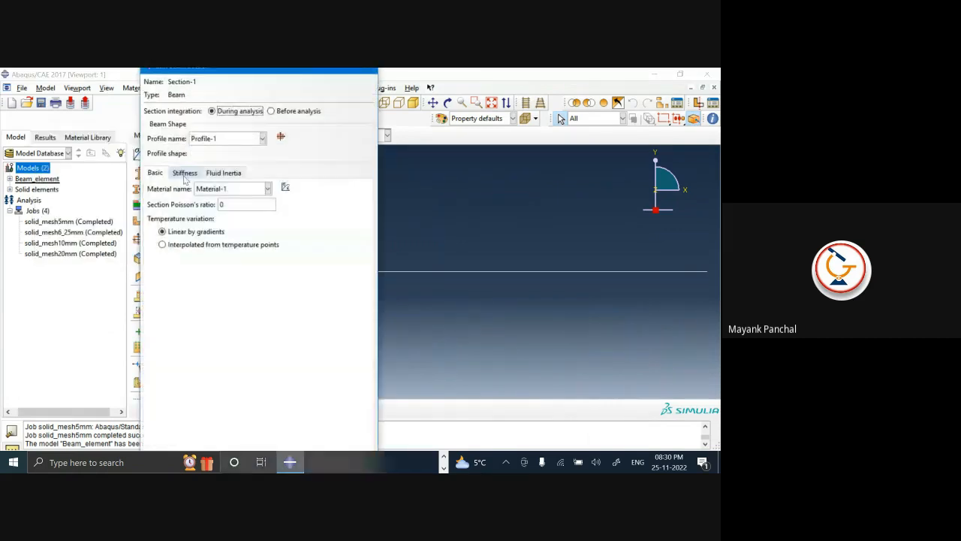
{"action": "left_click_drag", "start_coordinate": [281, 72], "coordinate": [245, 80]}
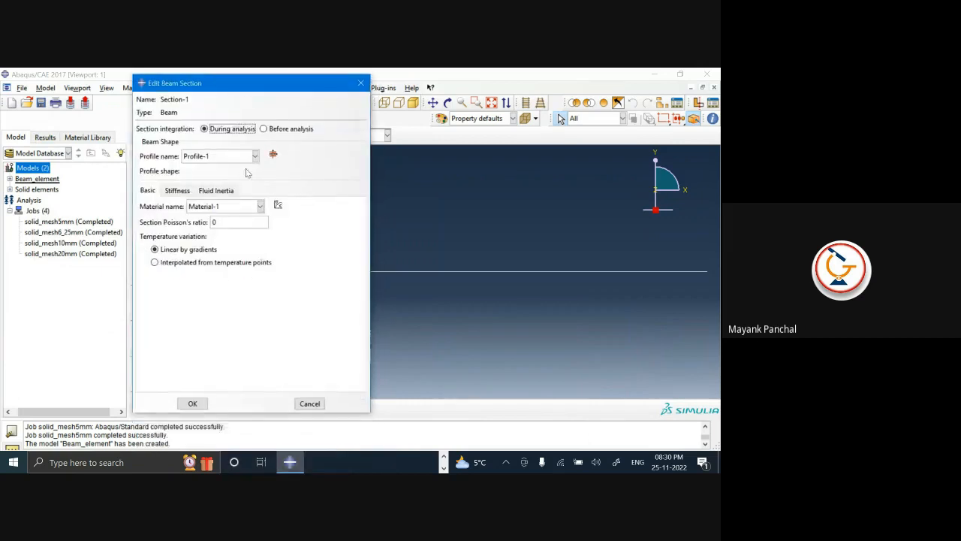
{"action": "left_click", "coordinate": [192, 403]}
- Assign Section-1 to the entire wire part
{"action": "left_click", "coordinate": [139, 189]}
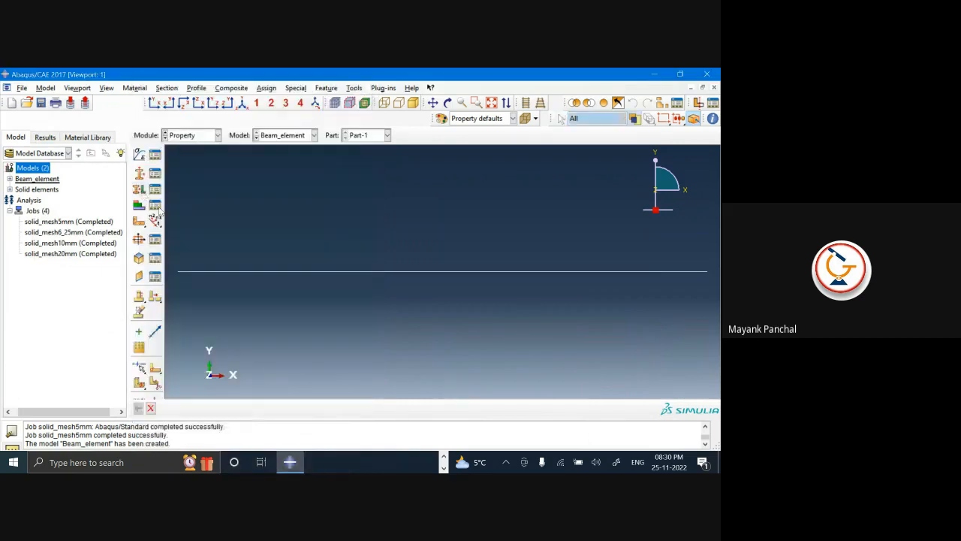
{"action": "left_click_drag", "start_coordinate": [247, 242], "coordinate": [284, 311]}
{"action": "left_click", "coordinate": [397, 407]}
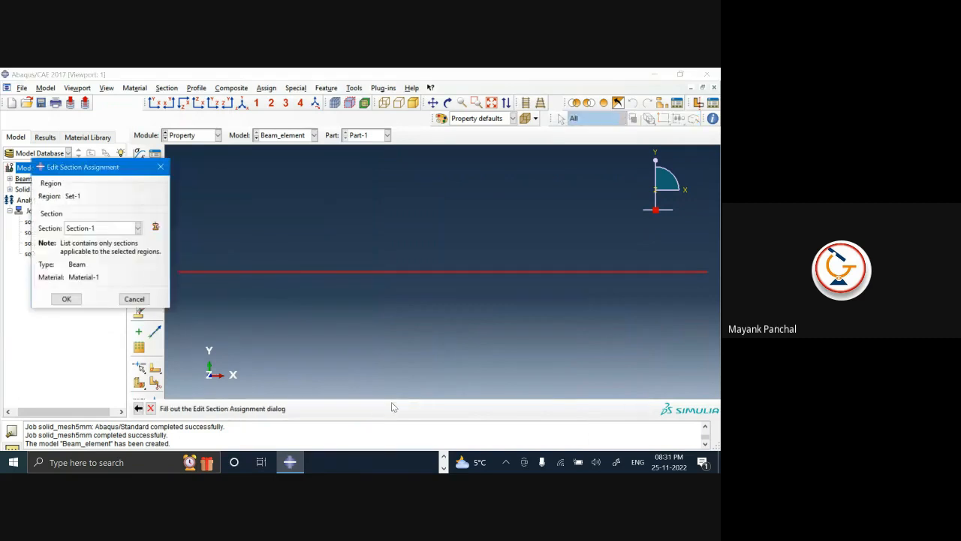
{"action": "left_click", "coordinate": [66, 299]}
- Switch to the Assembly module and create a dependent instance of Part-1
{"action": "left_click", "coordinate": [184, 135]}
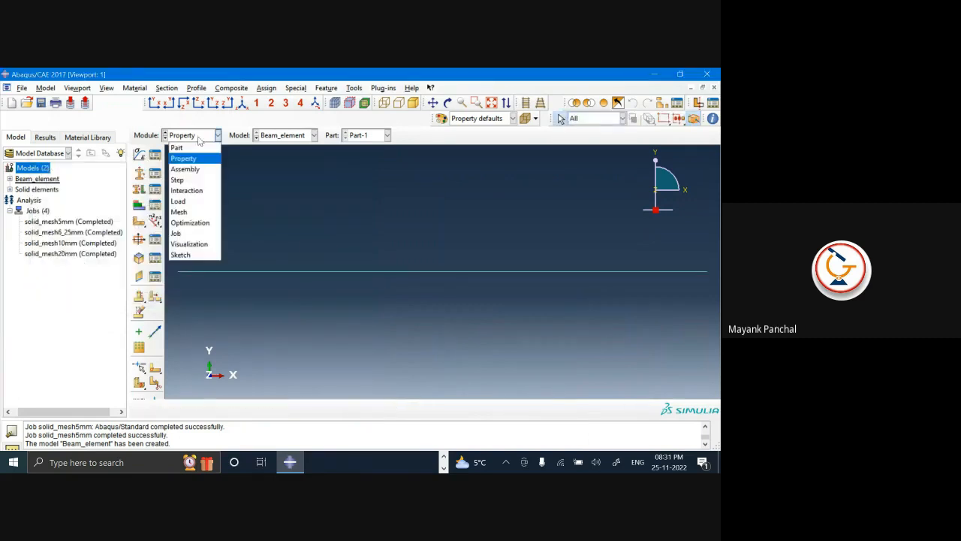
{"action": "left_click", "coordinate": [201, 172]}
{"action": "left_click", "coordinate": [139, 154]}
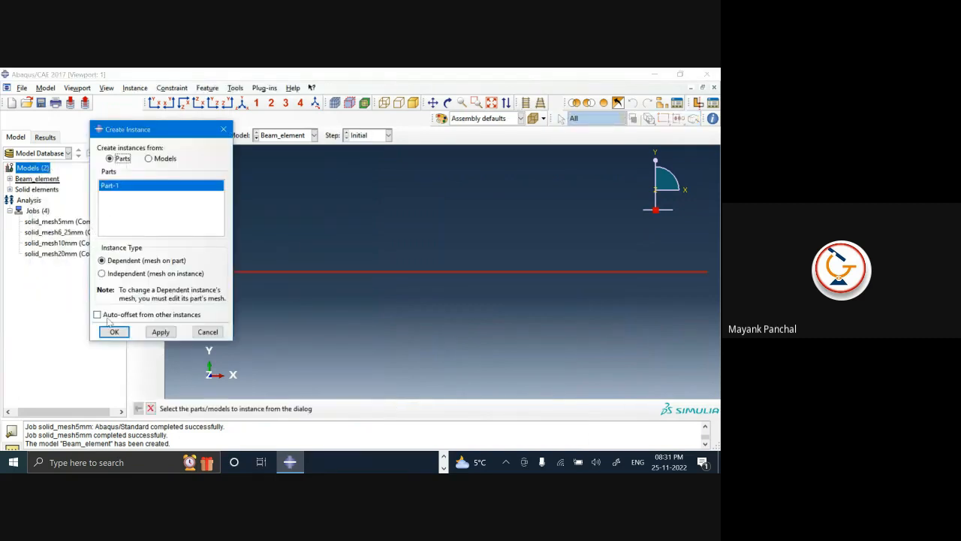
{"action": "left_click", "coordinate": [114, 332]}
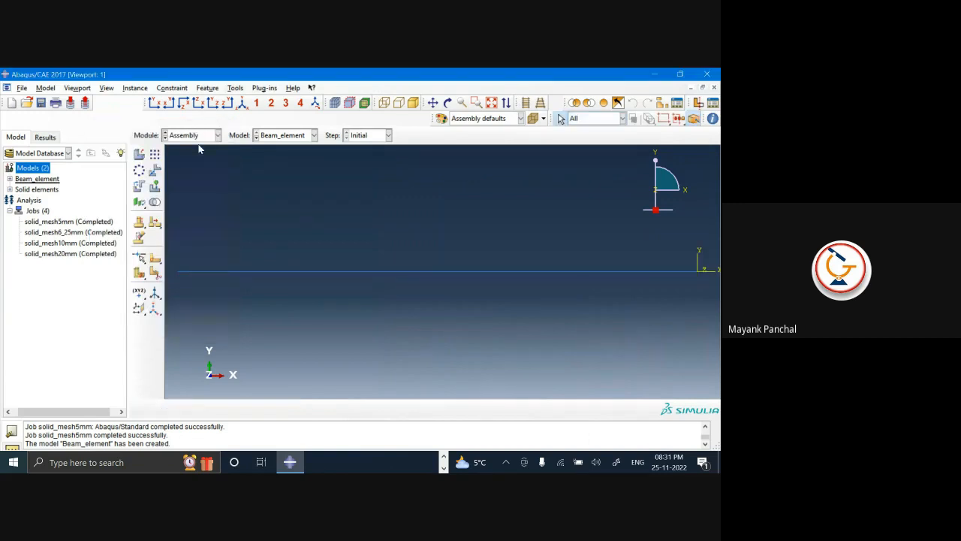
- Switch to the Step module and create a Static, General step with its default settings
{"action": "left_click", "coordinate": [191, 135]}
{"action": "left_click", "coordinate": [193, 178]}
{"action": "left_click", "coordinate": [154, 154]}
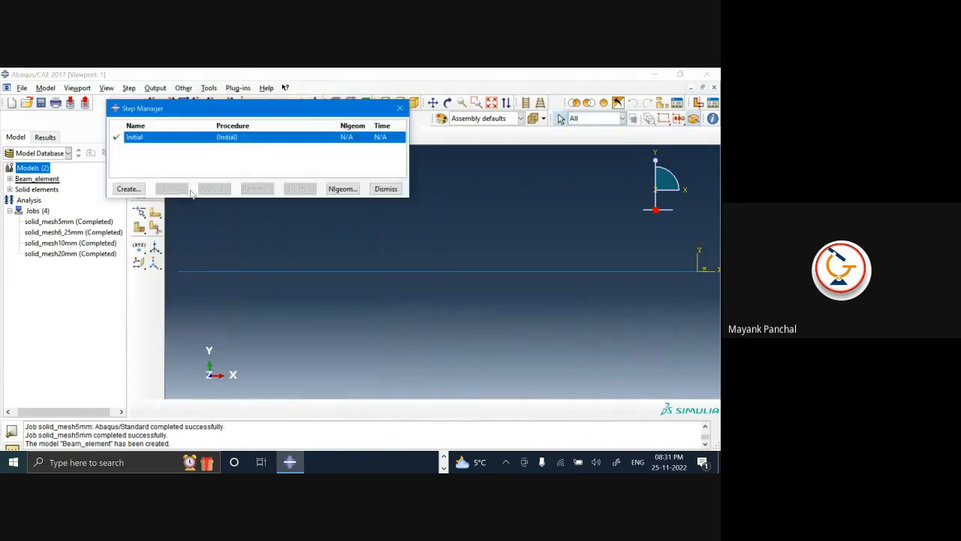
{"action": "left_click", "coordinate": [400, 108]}
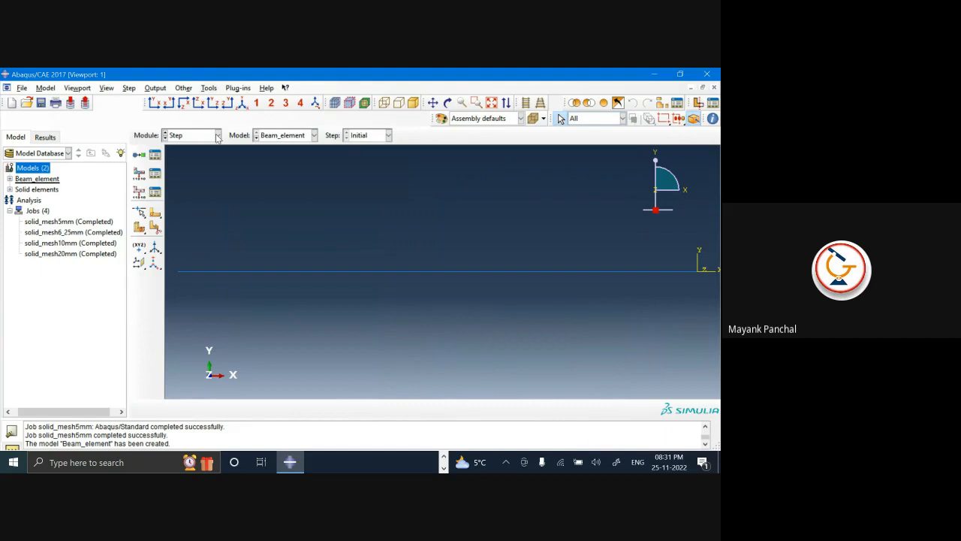
{"action": "left_click", "coordinate": [139, 156]}
{"action": "left_click", "coordinate": [188, 323]}
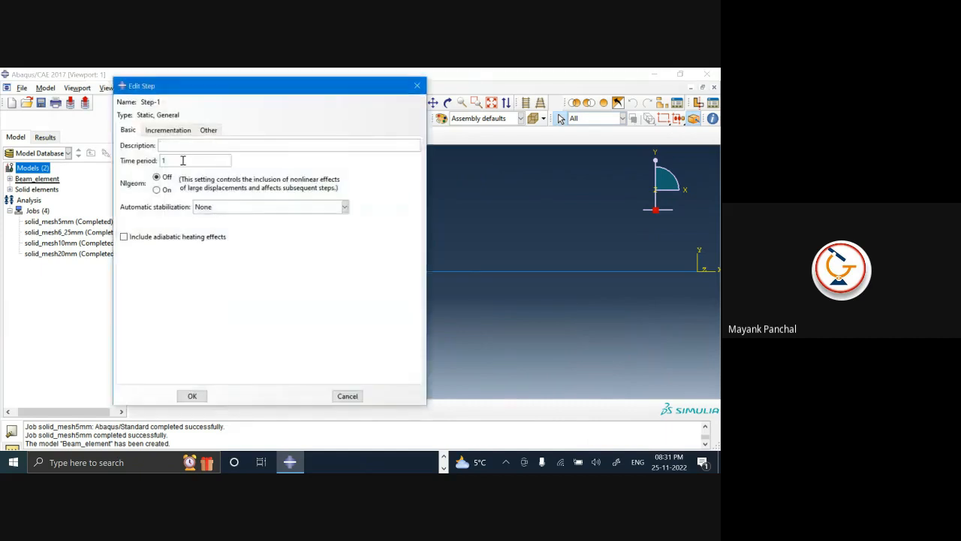
{"action": "left_click", "coordinate": [192, 396]}
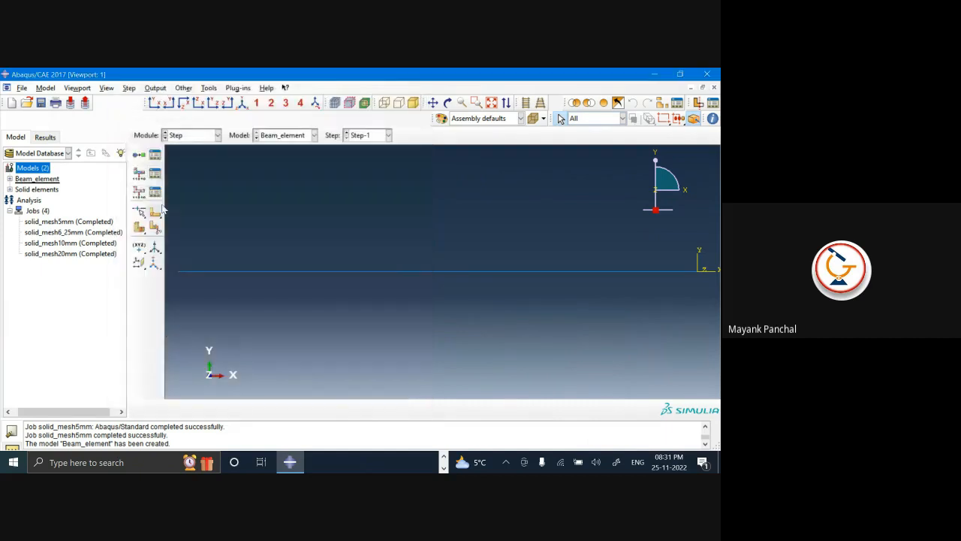
- Edit field output request F-Output-1 to drop contact, forces/reactions and strains, keeping only the stress and displacement variables S and U
{"action": "left_click", "coordinate": [142, 174]}
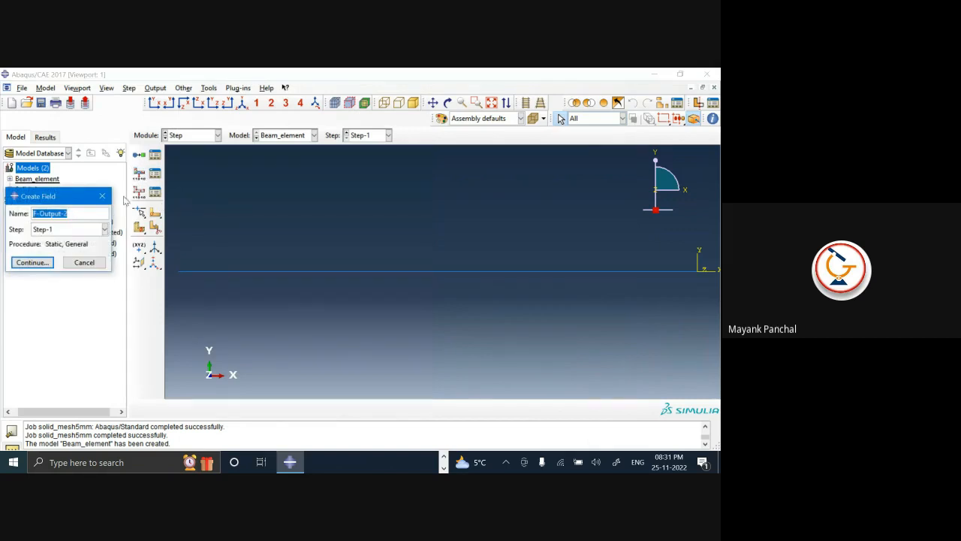
{"action": "key", "text": "Escape"}
{"action": "left_click", "coordinate": [154, 174]}
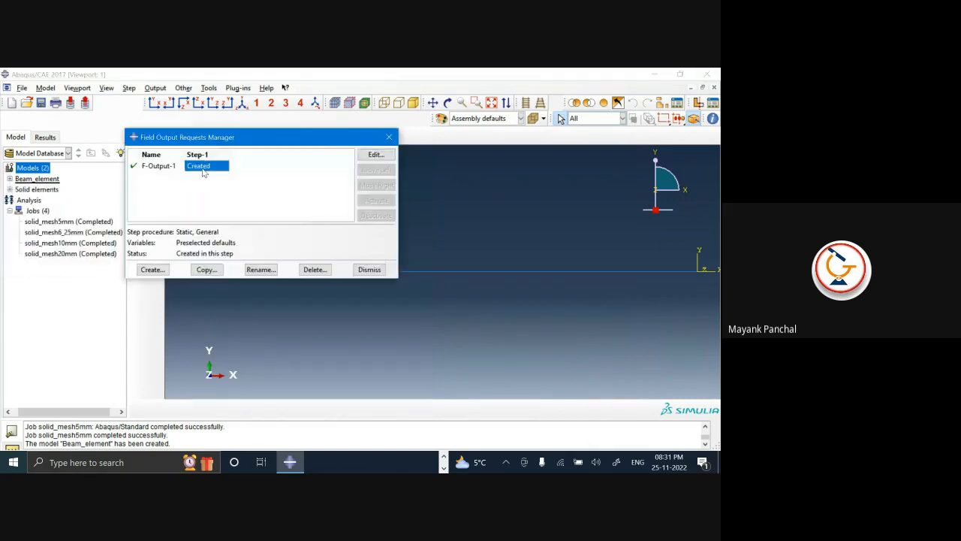
{"action": "double_click", "coordinate": [202, 166]}
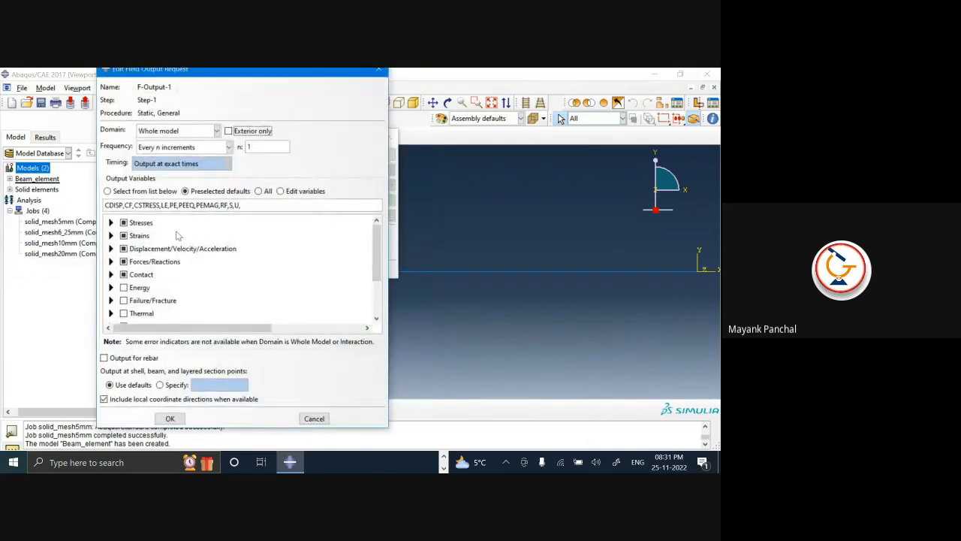
{"action": "left_click", "coordinate": [123, 274]}
{"action": "left_click", "coordinate": [123, 261]}
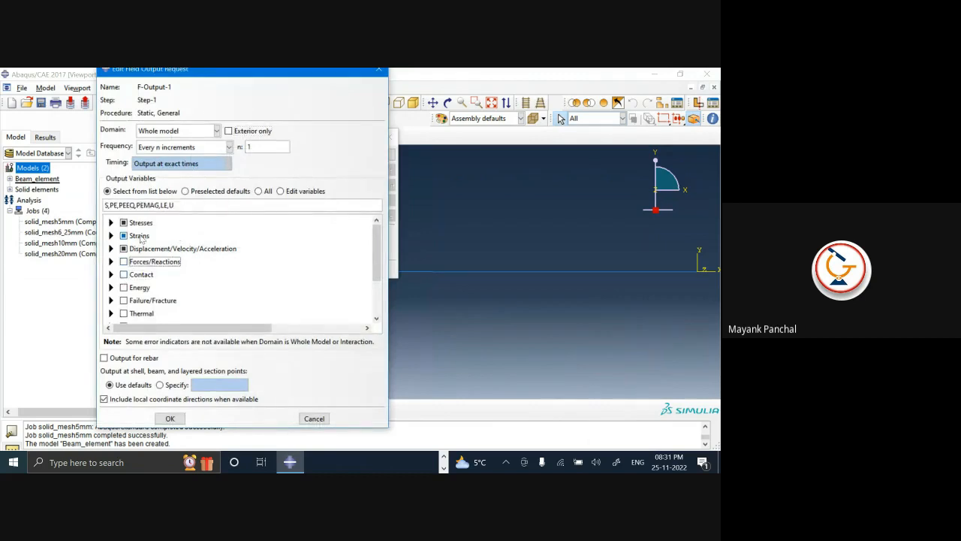
{"action": "left_click", "coordinate": [139, 237]}
{"action": "left_click_drag", "start_coordinate": [374, 259], "coordinate": [374, 287]}
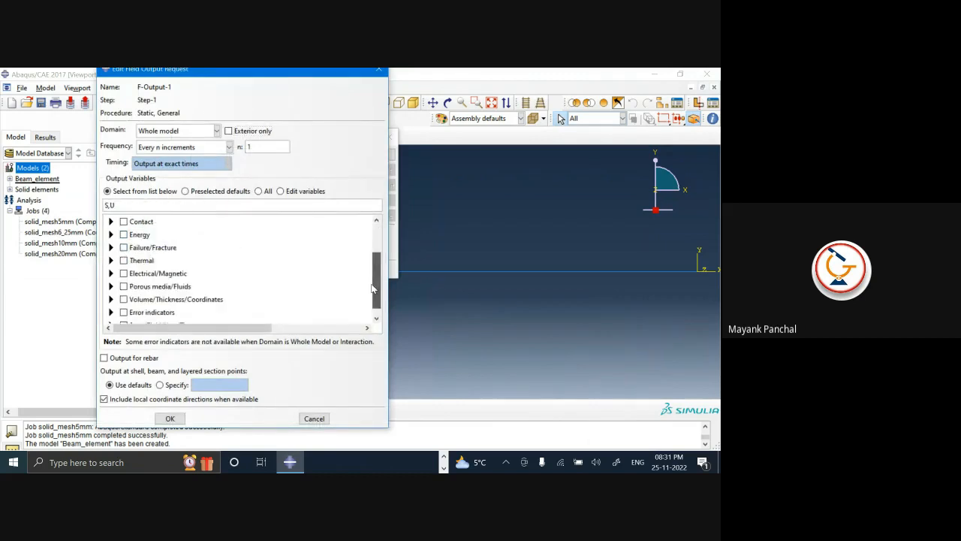
{"action": "left_click", "coordinate": [177, 421]}
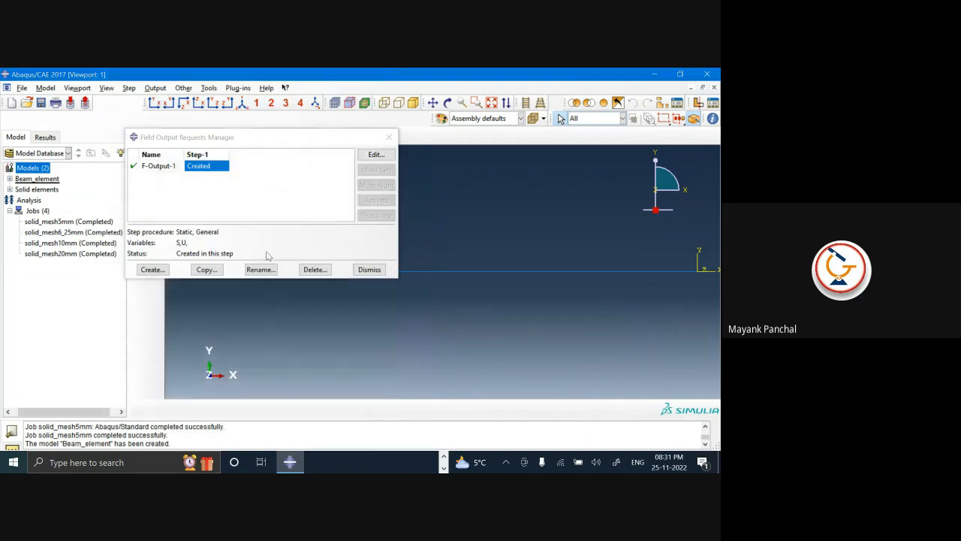
{"action": "left_click", "coordinate": [388, 136]}
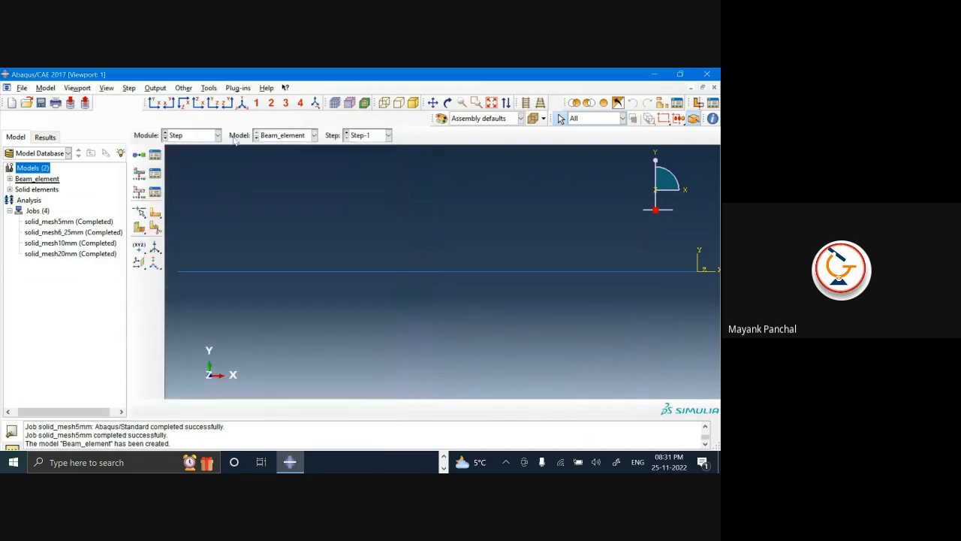
- Switch to the Load module and start a Displacement/Rotation boundary condition in Step-1 on the left end point of the wire
{"action": "left_click", "coordinate": [199, 136]}
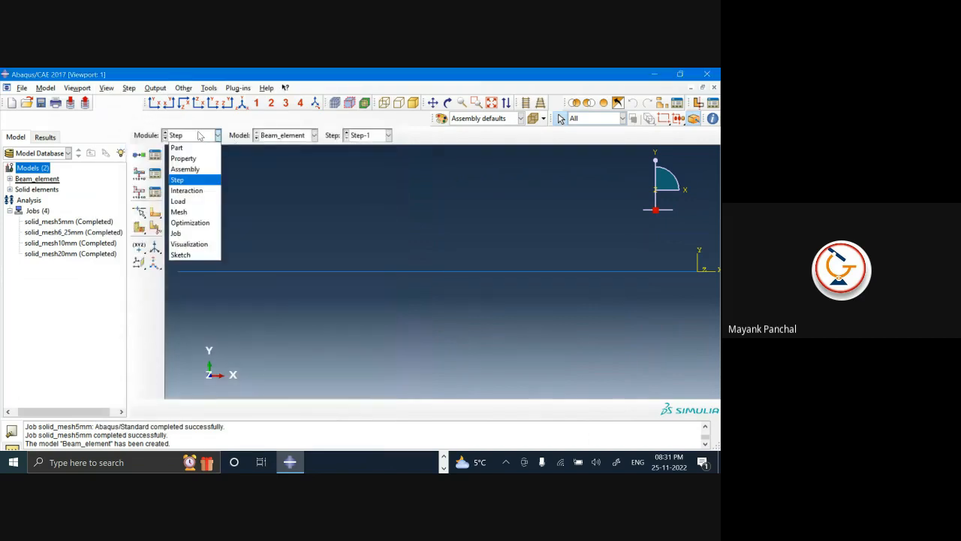
{"action": "left_click", "coordinate": [180, 201]}
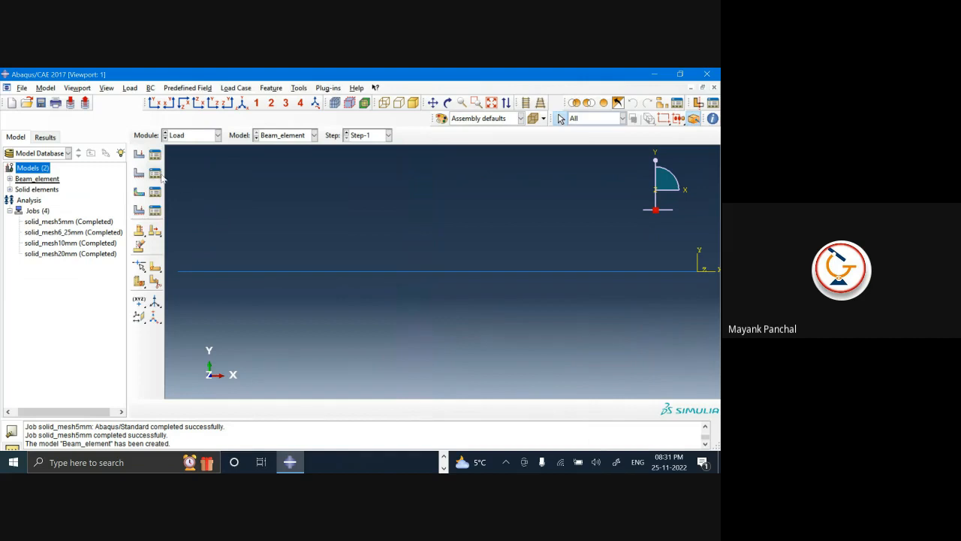
{"action": "left_click", "coordinate": [159, 174]}
{"action": "left_click", "coordinate": [46, 339]}
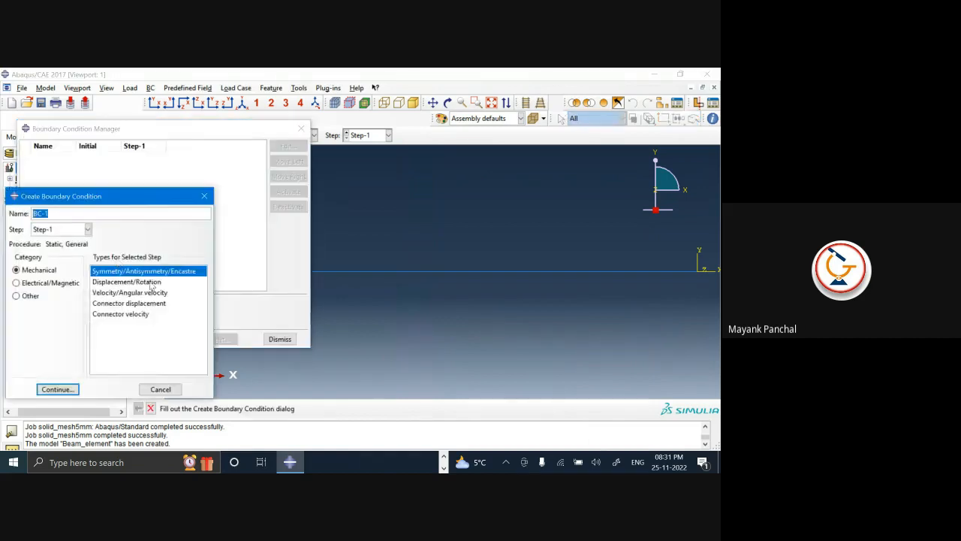
{"action": "left_click", "coordinate": [149, 282]}
{"action": "left_click", "coordinate": [57, 389]}
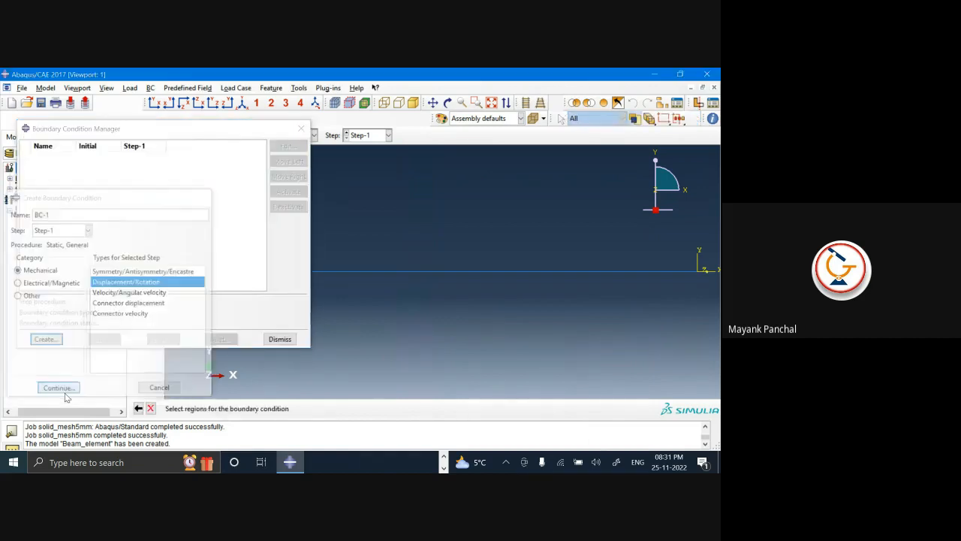
{"action": "left_click", "coordinate": [301, 129]}
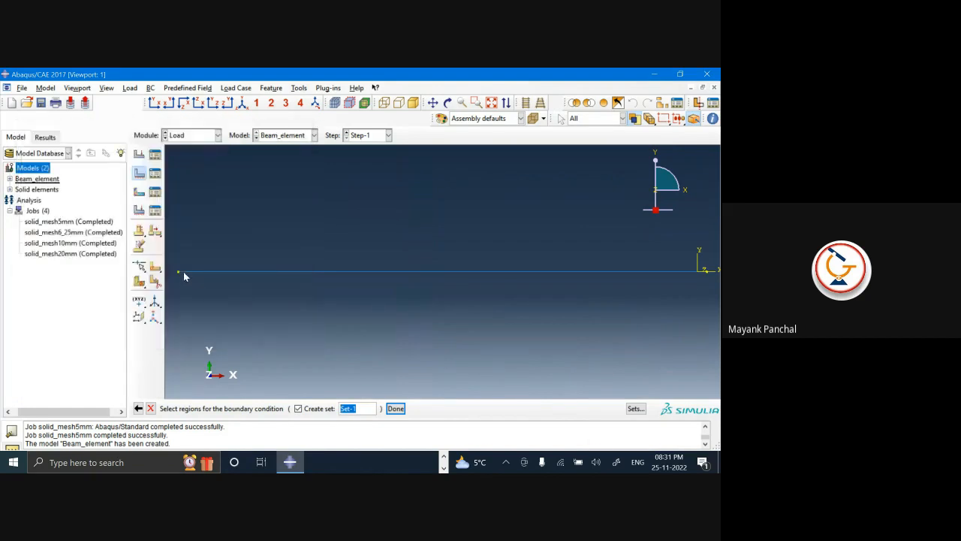
{"action": "left_click", "coordinate": [395, 408]}
- Fix the wire's left end by constraining U1, U2, U3, UR1, UR2 and UR3 to 0, and save the boundary condition
{"action": "left_click", "coordinate": [72, 276]}
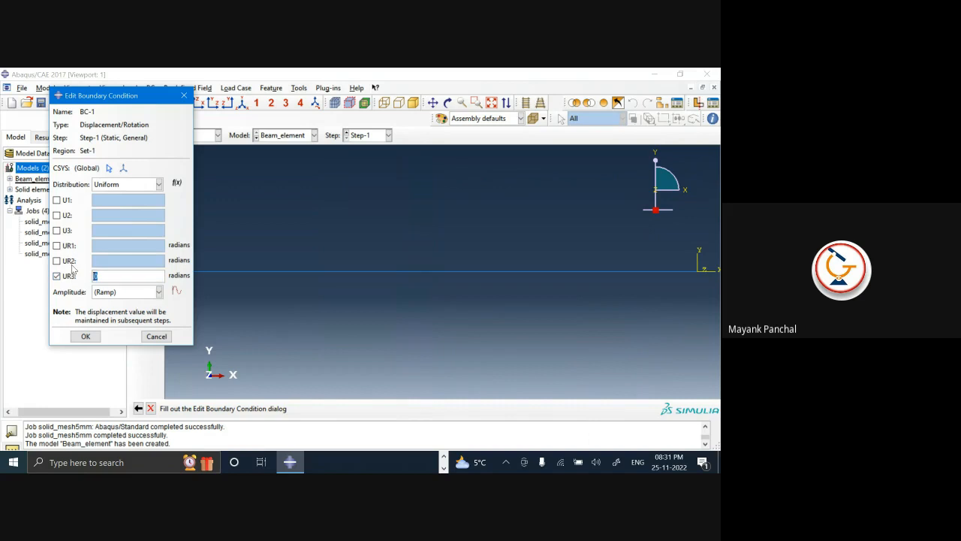
{"action": "left_click", "coordinate": [58, 260]}
{"action": "left_click", "coordinate": [58, 245]}
{"action": "left_click", "coordinate": [57, 216]}
{"action": "left_click", "coordinate": [57, 230]}
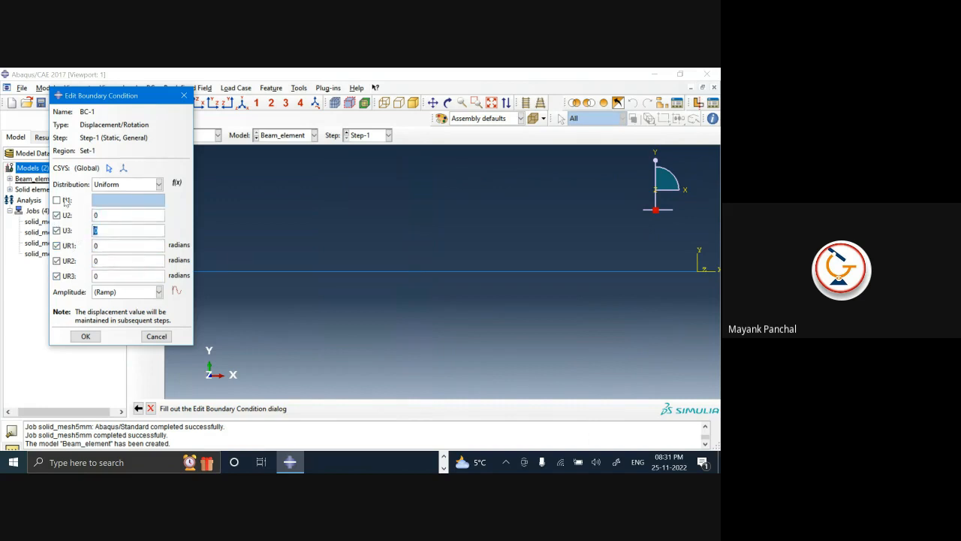
{"action": "left_click", "coordinate": [59, 200]}
{"action": "left_click", "coordinate": [86, 337]}
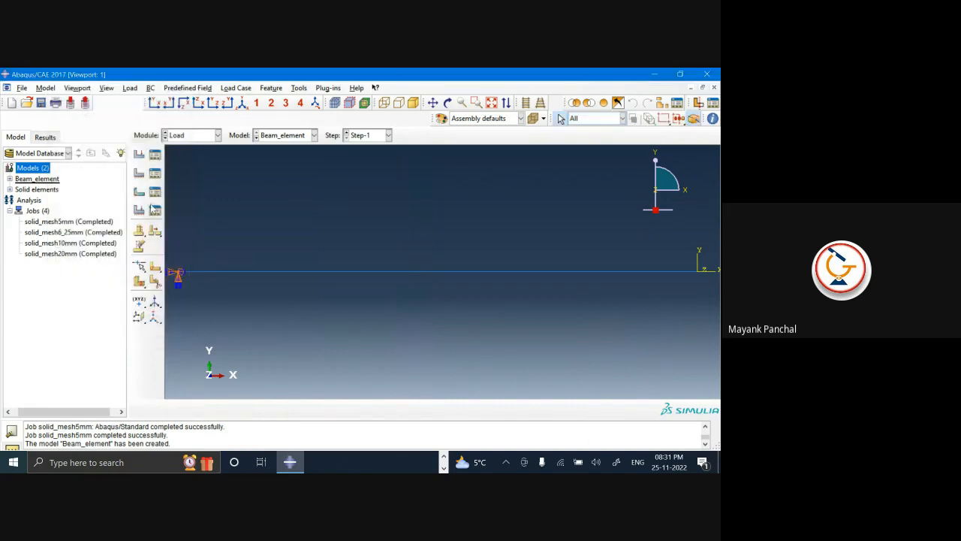
- Start a mechanical Line load in Step-1 and apply it to the whole wire
{"action": "left_click", "coordinate": [138, 154]}
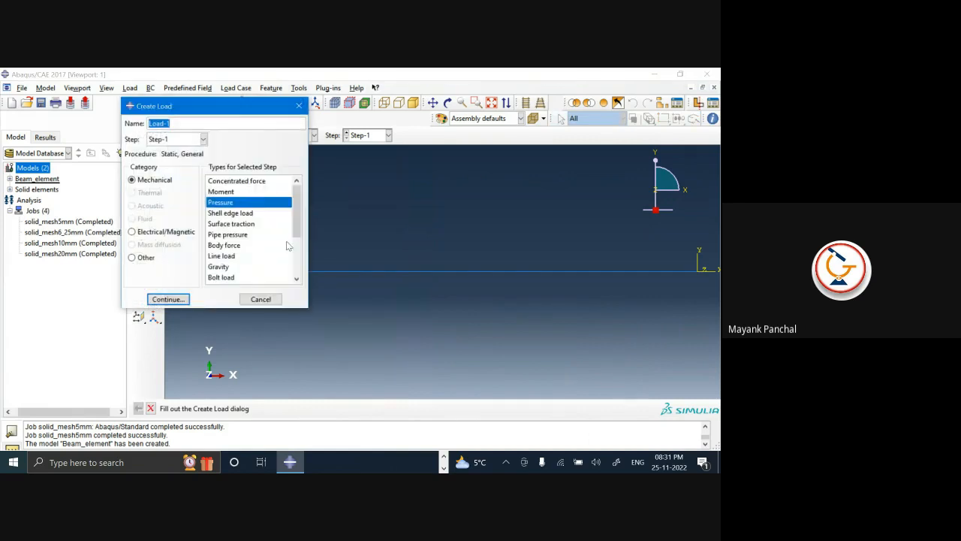
{"action": "left_click", "coordinate": [236, 264]}
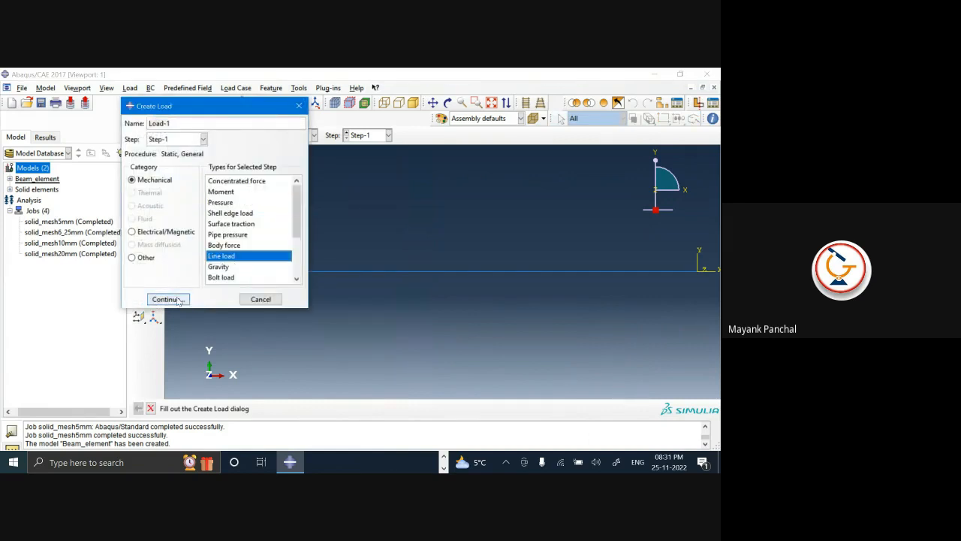
{"action": "left_click", "coordinate": [170, 299]}
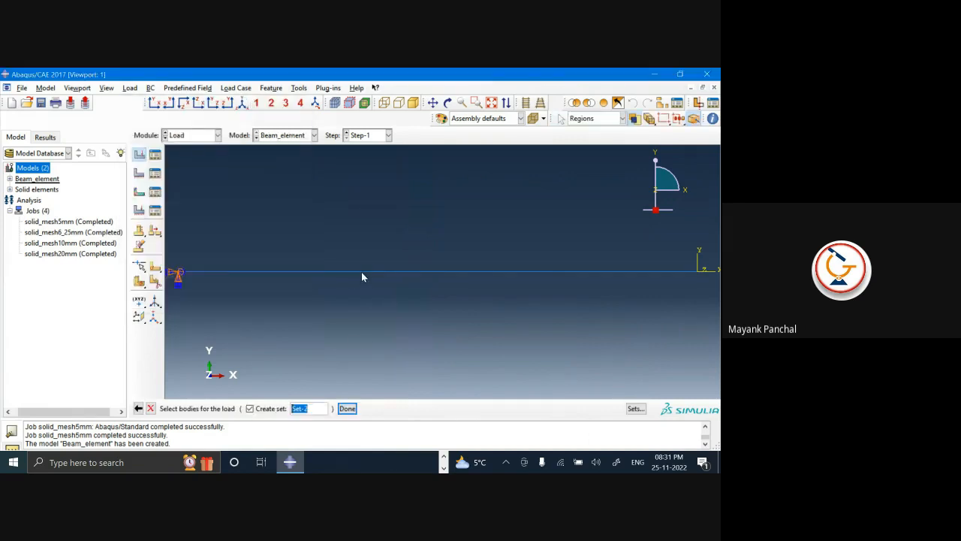
{"action": "left_click", "coordinate": [362, 272]}
{"action": "left_click", "coordinate": [347, 409]}
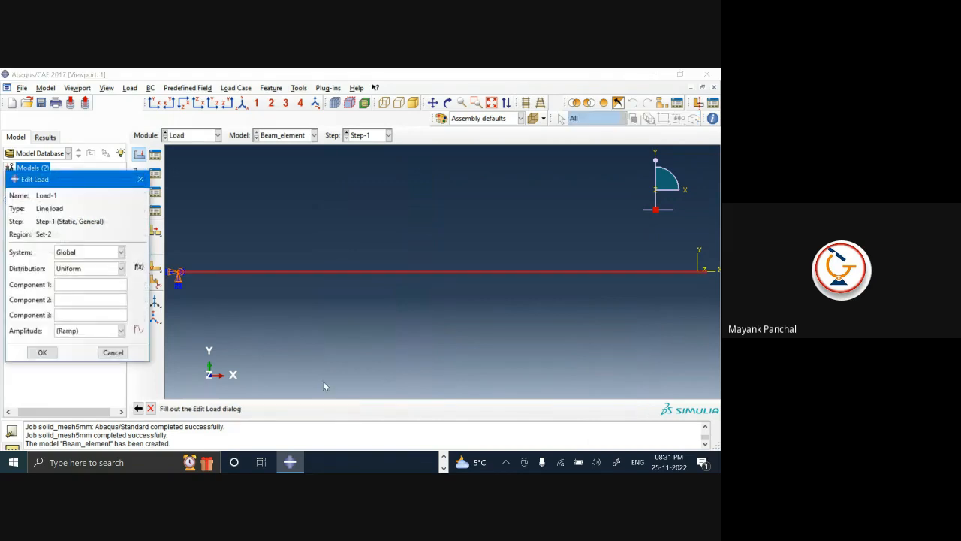
- Check the axis directions in an isometric view for the load's Component 2, and switch to the Project2 Word document for the load specification
{"action": "left_click", "coordinate": [242, 104]}
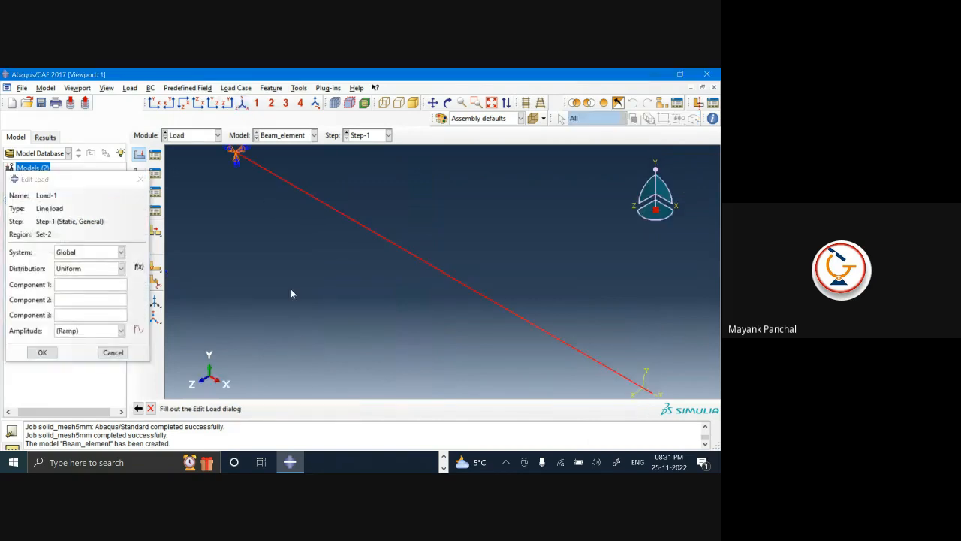
{"action": "left_click", "coordinate": [90, 300]}
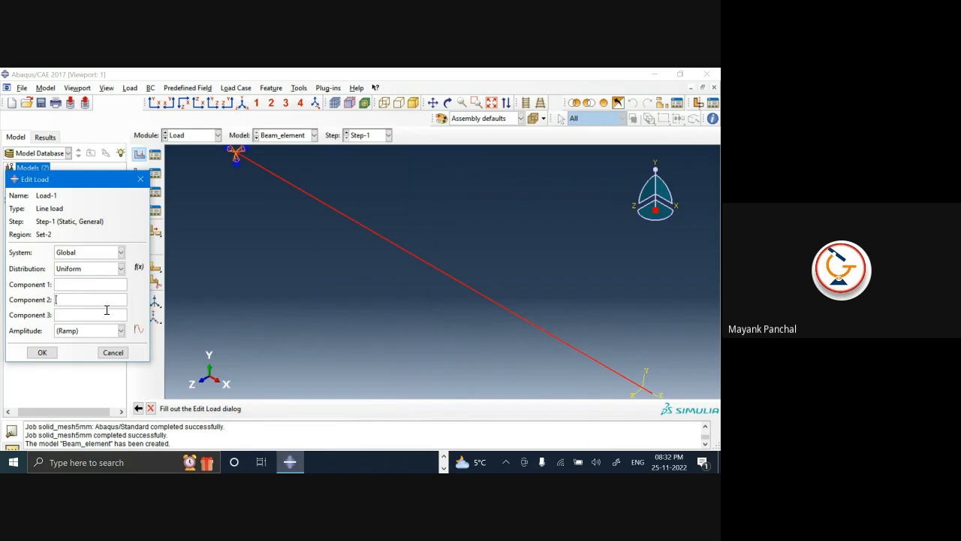
{"action": "left_click", "coordinate": [443, 457]}
{"action": "left_click", "coordinate": [404, 462]}
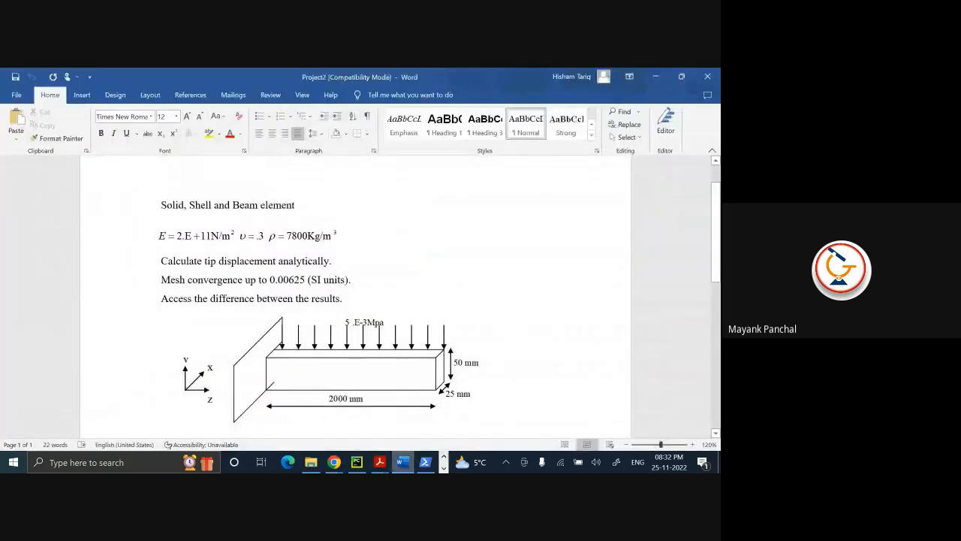
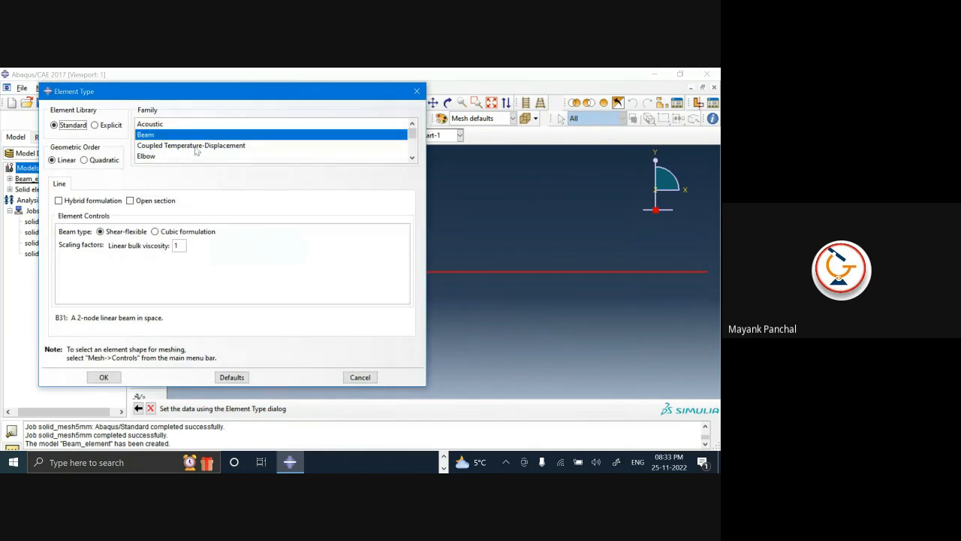
- Confirm the Standard linear Beam element type for the wire and mesh the part with an approximate global size of 6.25
{"action": "left_click", "coordinate": [103, 377]}
{"action": "left_click", "coordinate": [129, 88]}
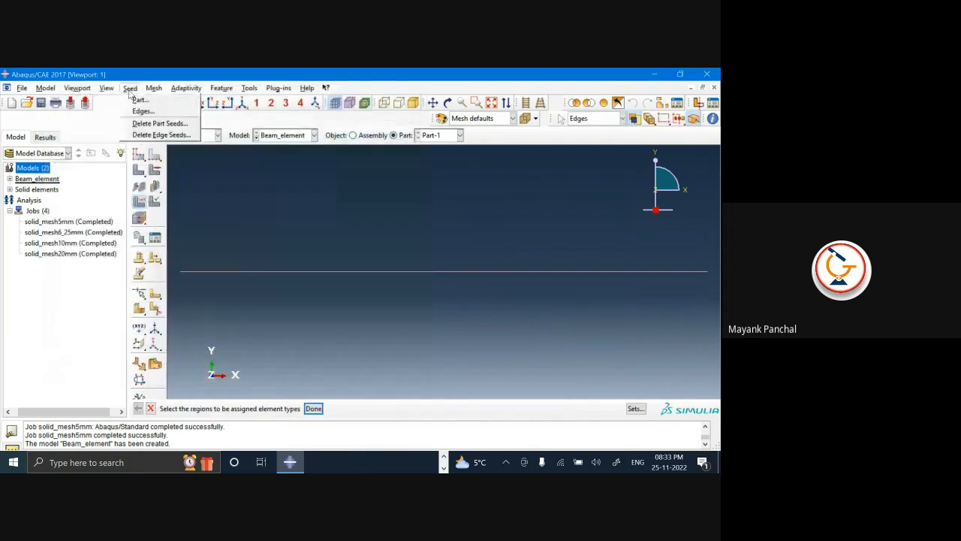
{"action": "left_click", "coordinate": [136, 101]}
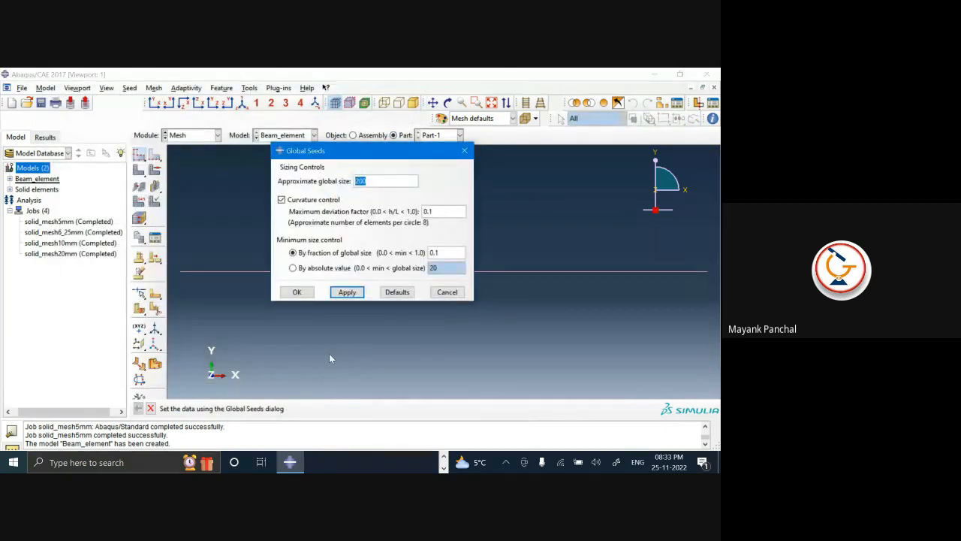
{"action": "type", "text": "6.25"}
{"action": "left_click", "coordinate": [297, 291]}
{"action": "left_click", "coordinate": [138, 172]}
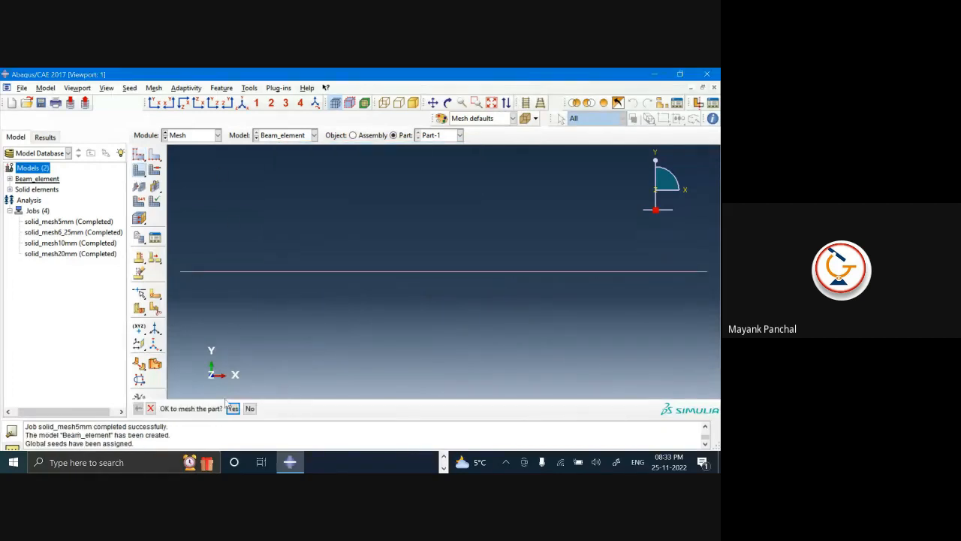
{"action": "left_click", "coordinate": [231, 409]}
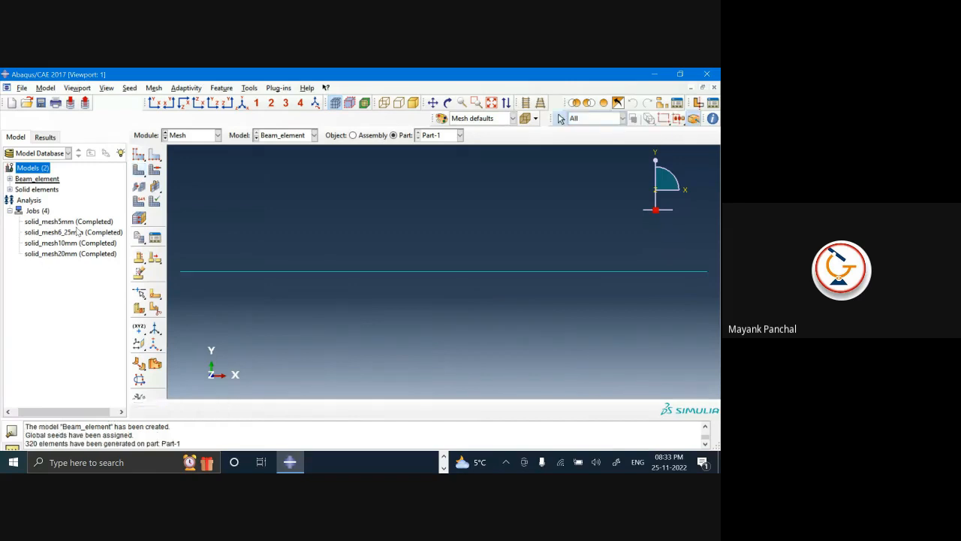
- Create a job named beam_mesh6_25 for the Beam_element model, using multiple processors set to 6
{"action": "double_click", "coordinate": [34, 211]}
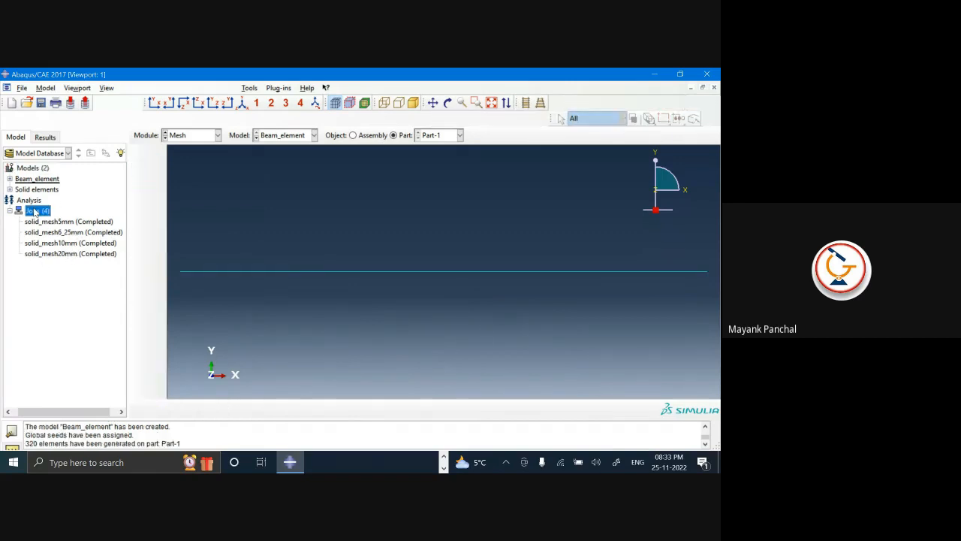
{"action": "type", "text": "beam_mesh6_"}
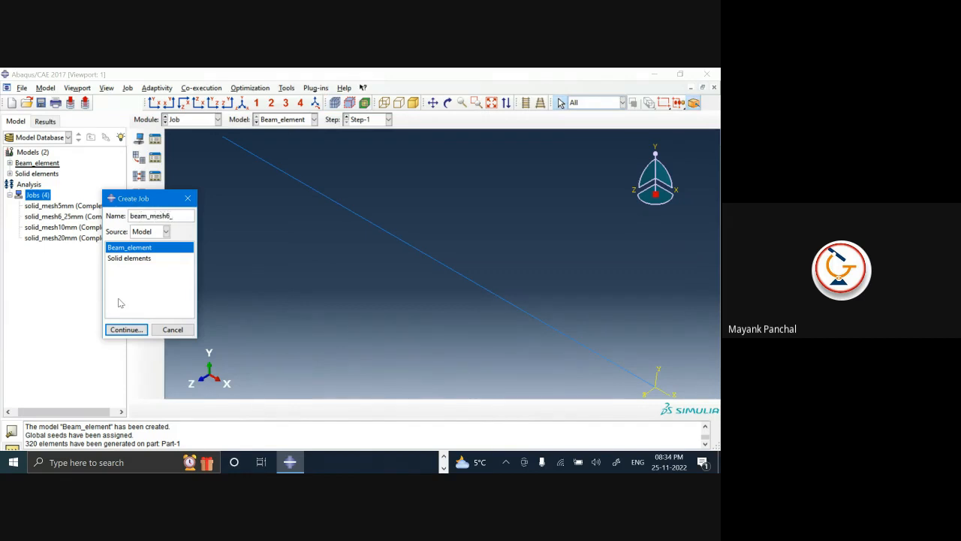
{"action": "type", "text": "25"}
{"action": "left_click", "coordinate": [131, 330]}
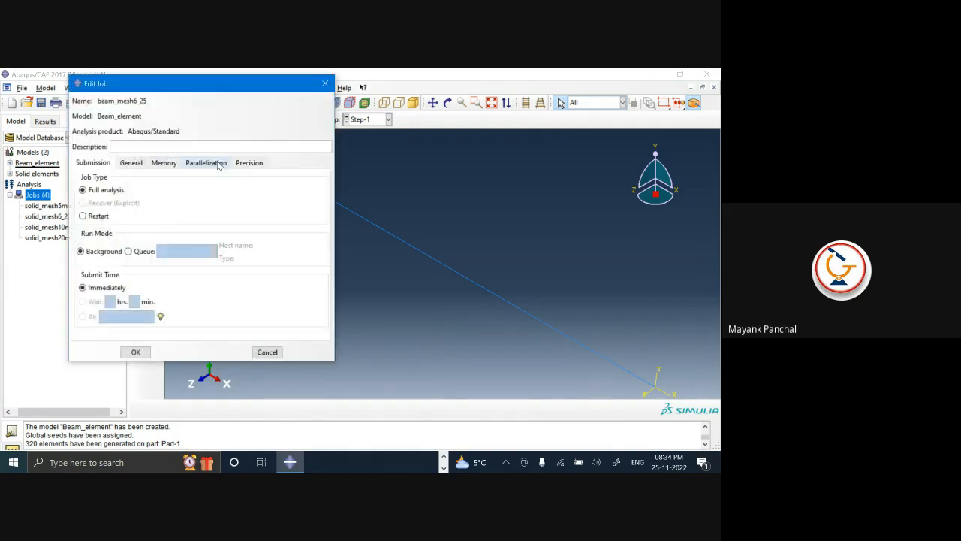
{"action": "left_click", "coordinate": [205, 162]}
{"action": "left_click", "coordinate": [124, 178]}
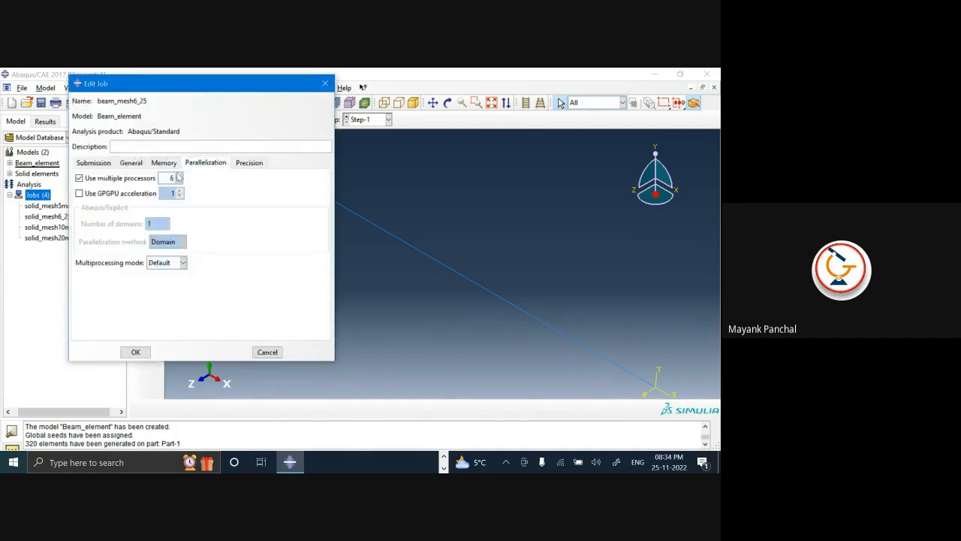
{"action": "left_click", "coordinate": [135, 351]}
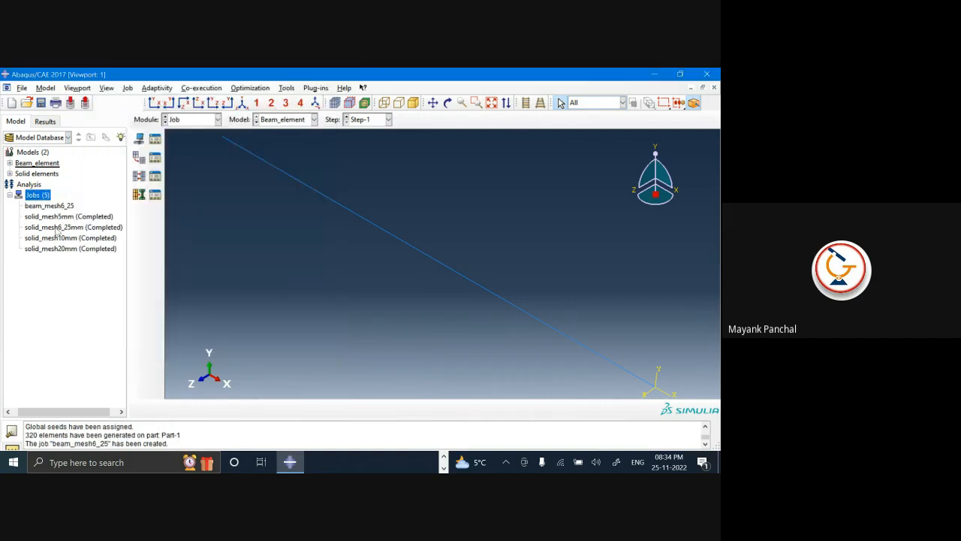
- Try to submit the beam_mesh6_25 job for analysis
{"action": "left_click", "coordinate": [49, 204]}
{"action": "right_click", "coordinate": [67, 205]}
{"action": "left_click", "coordinate": [84, 291]}
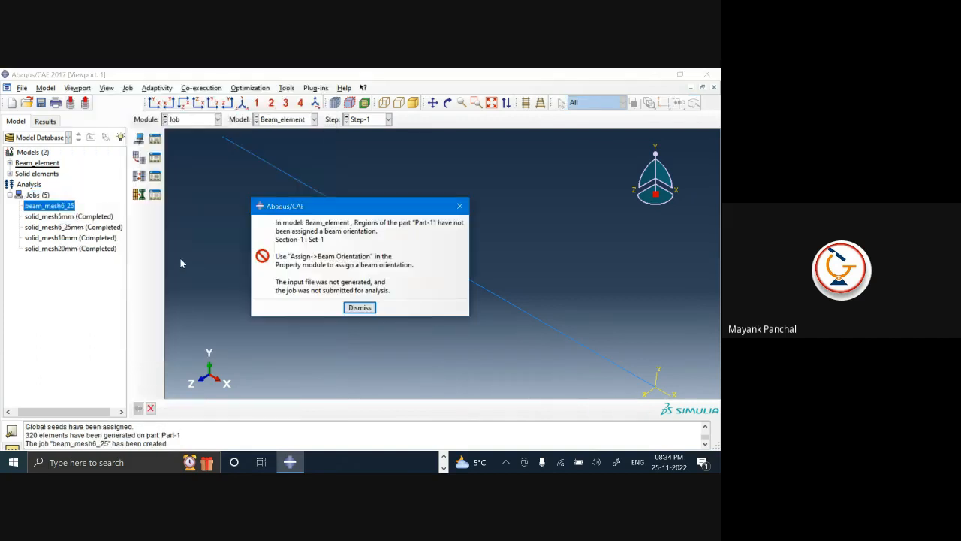
{"action": "left_click", "coordinate": [460, 206]}
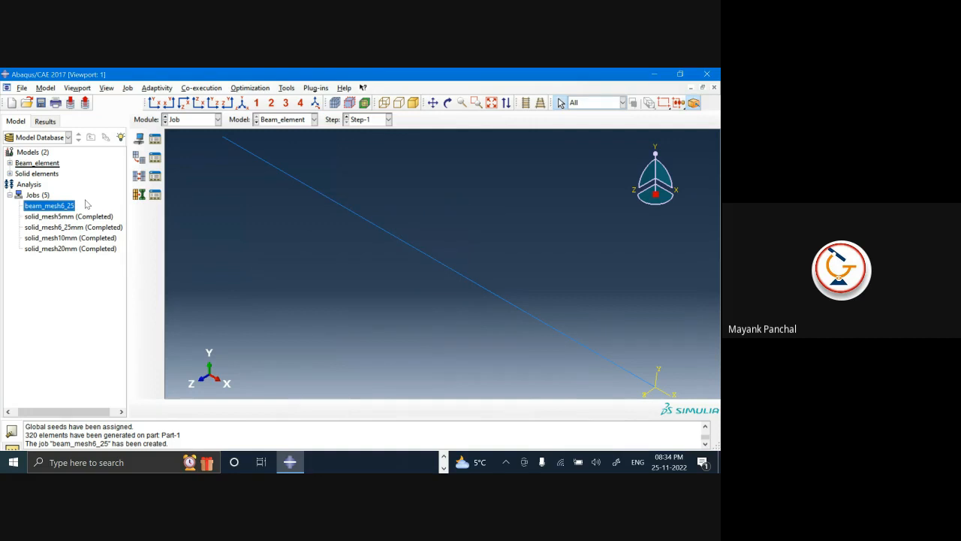
{"action": "right_click", "coordinate": [54, 206]}
{"action": "left_click", "coordinate": [84, 290]}
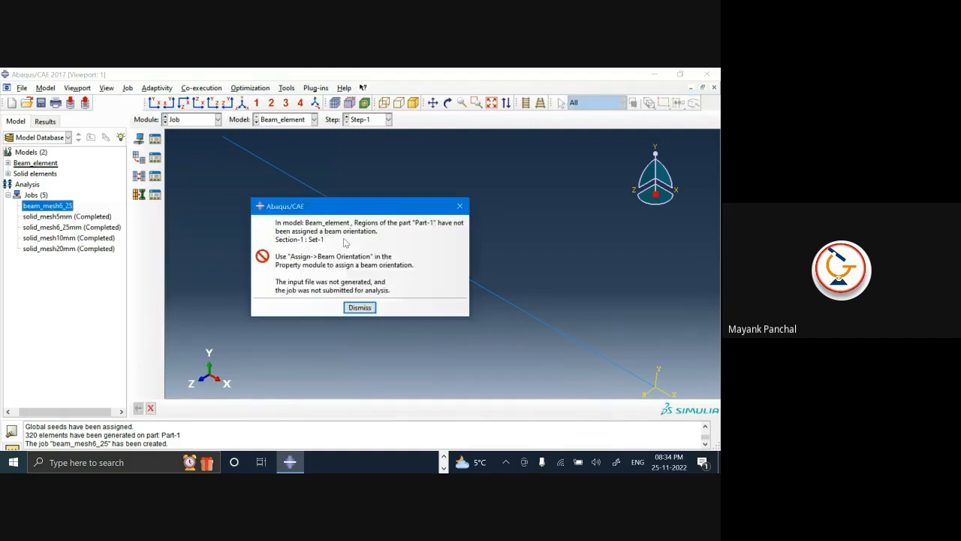
{"action": "left_click", "coordinate": [460, 207]}
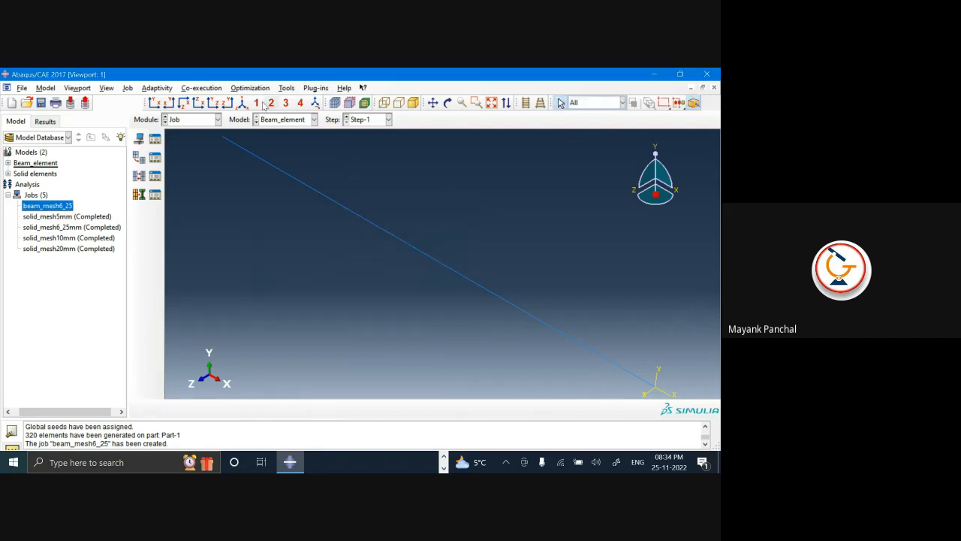
- In the Property module, assign a beam section orientation to the whole wire with an approximate n1 direction of 0.0,0.0,-1.0
{"action": "left_click", "coordinate": [188, 120]}
{"action": "left_click", "coordinate": [184, 131]}
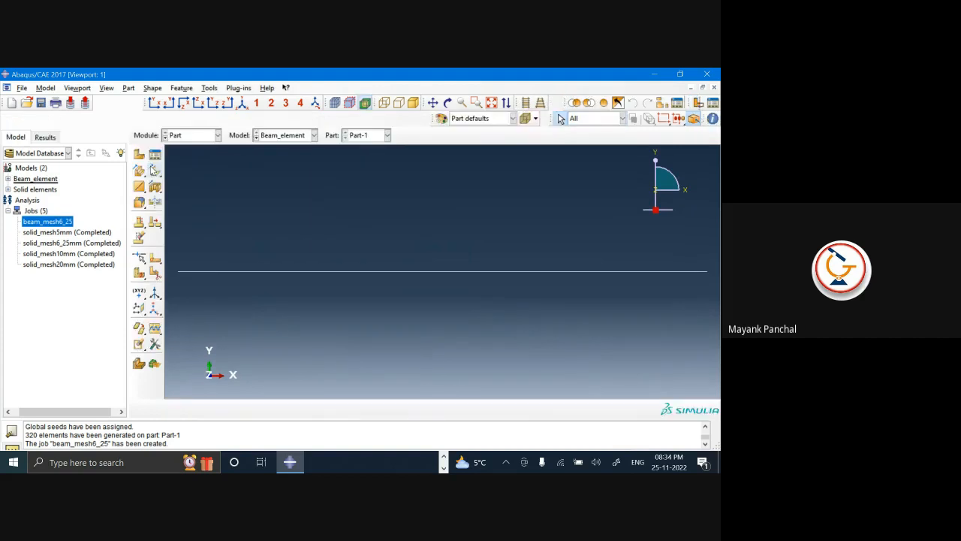
{"action": "left_click", "coordinate": [178, 135]}
{"action": "left_click", "coordinate": [180, 161]}
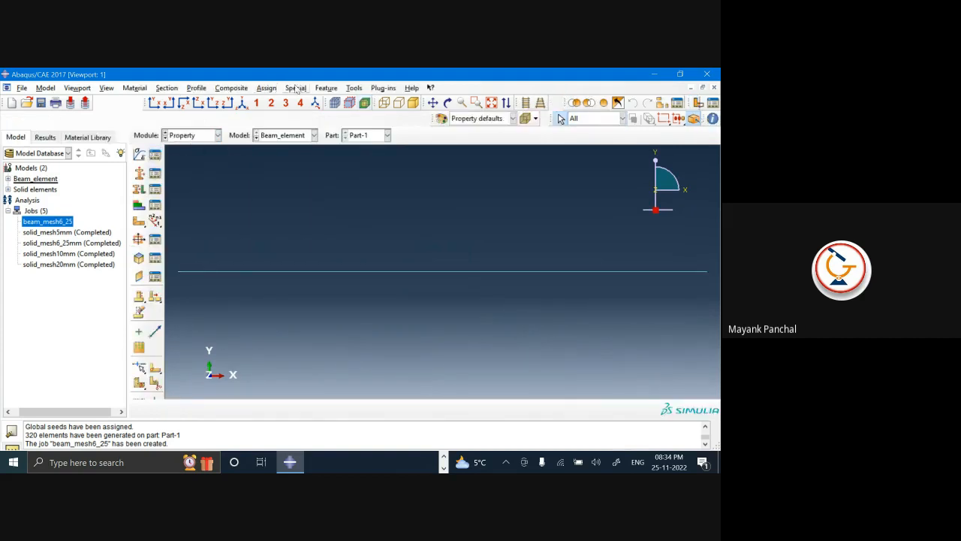
{"action": "left_click", "coordinate": [267, 88]}
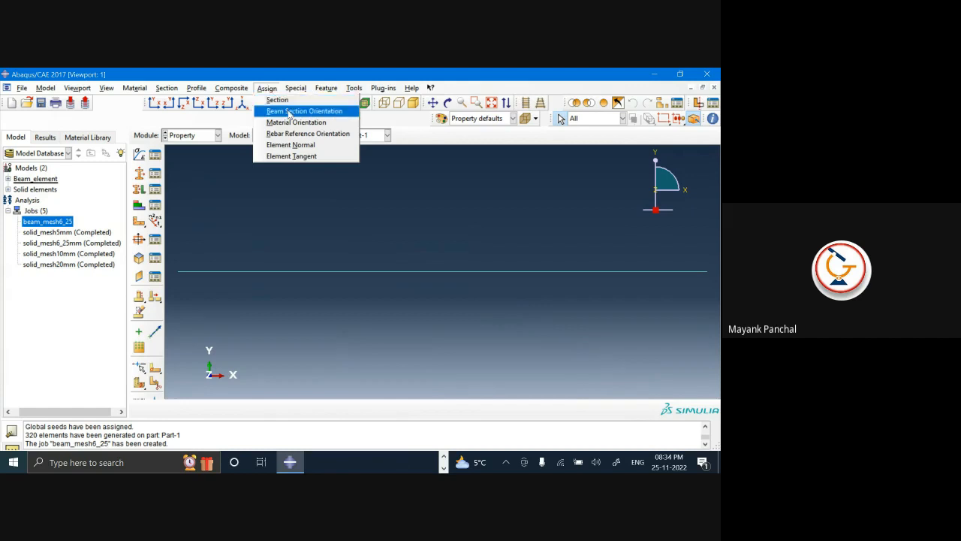
{"action": "left_click", "coordinate": [290, 111]}
{"action": "left_click", "coordinate": [292, 301]}
{"action": "left_click", "coordinate": [449, 408]}
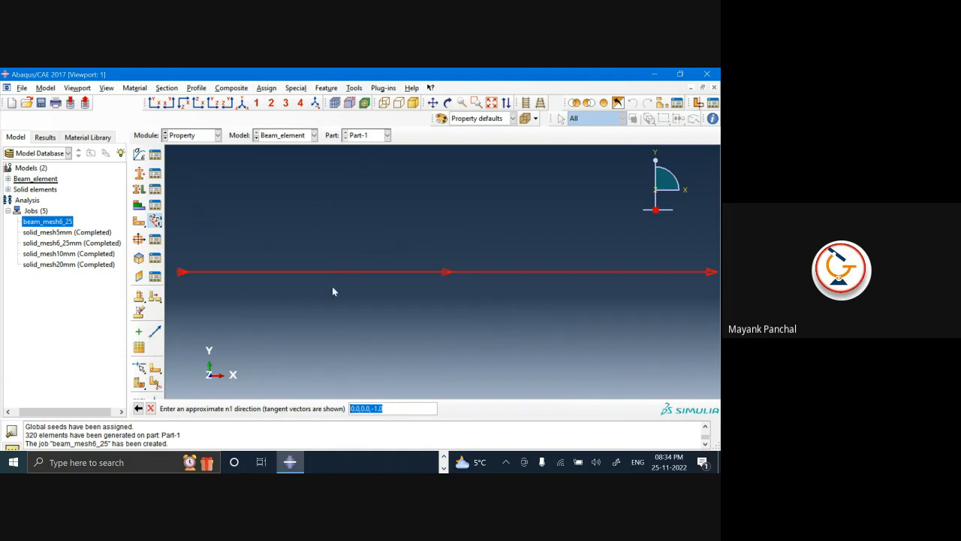
{"action": "key", "text": "Return"}
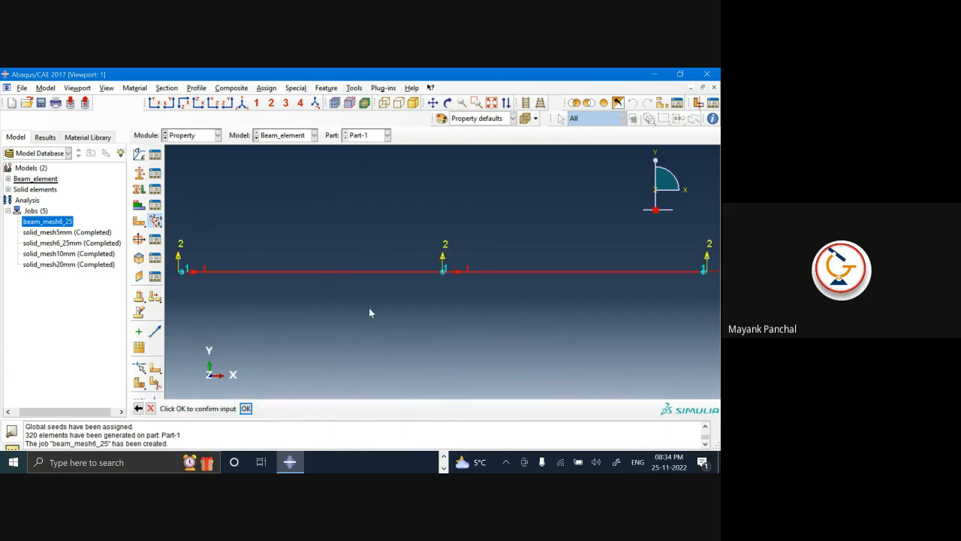
{"action": "left_click", "coordinate": [241, 103]}
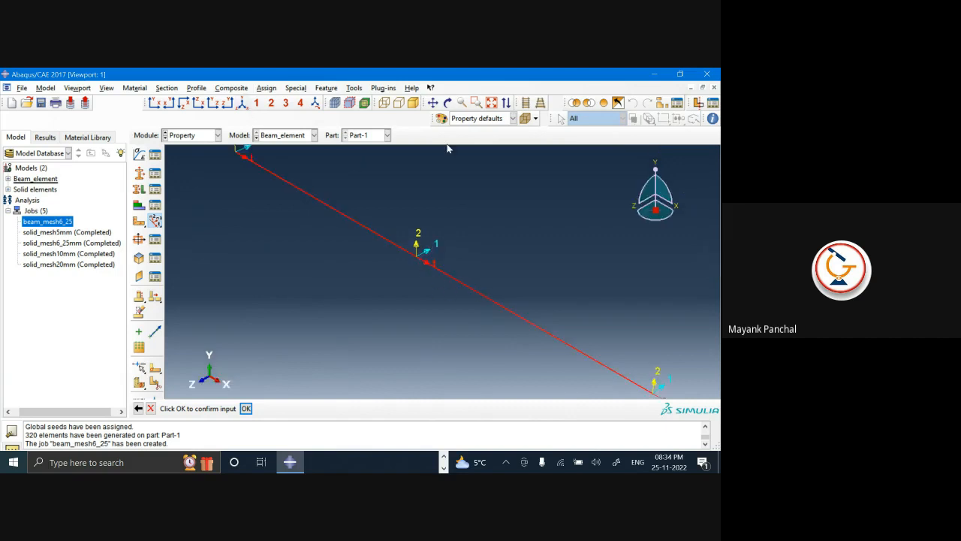
{"action": "left_click", "coordinate": [245, 408]}
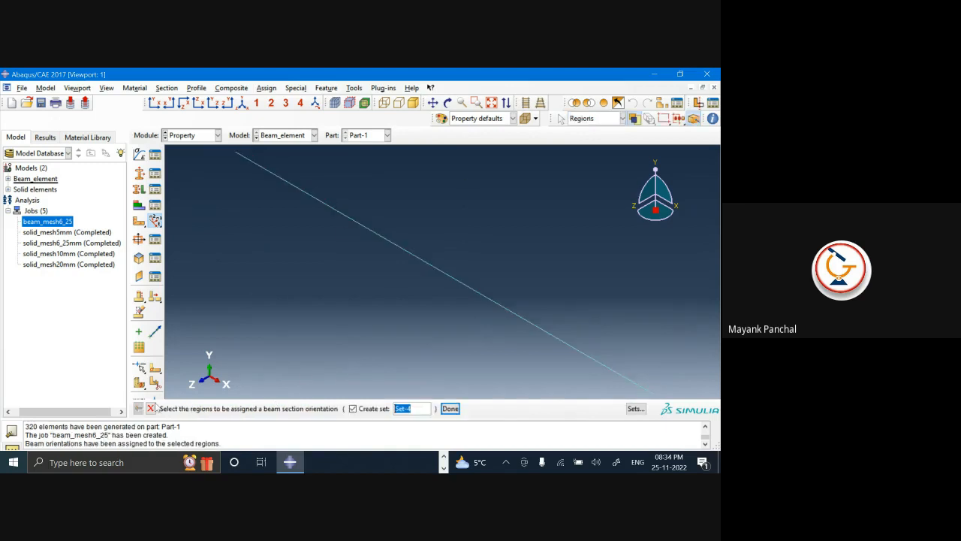
{"action": "left_click", "coordinate": [150, 408]}
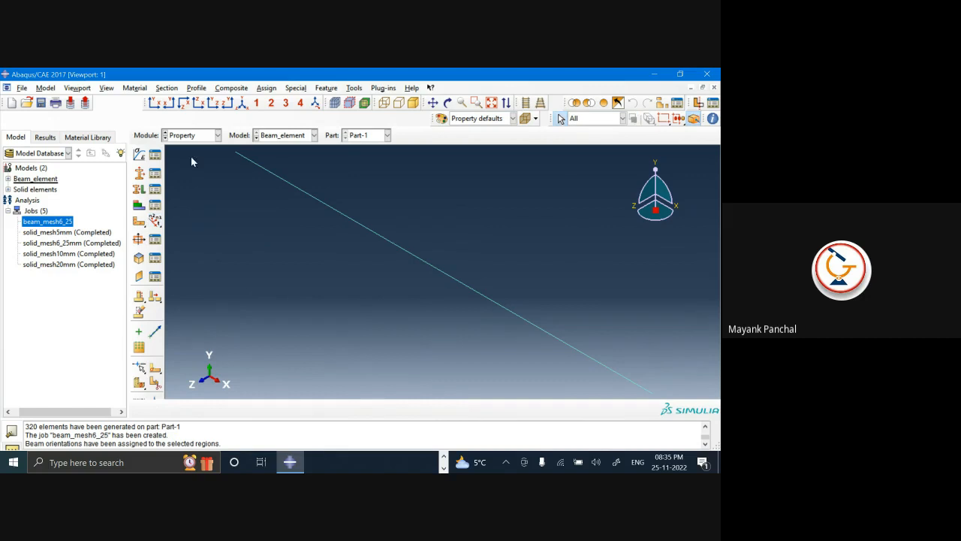
- Submit the beam_mesh6_25 job and check its errors, warnings, output and data file in the job monitor
{"action": "right_click", "coordinate": [60, 223]}
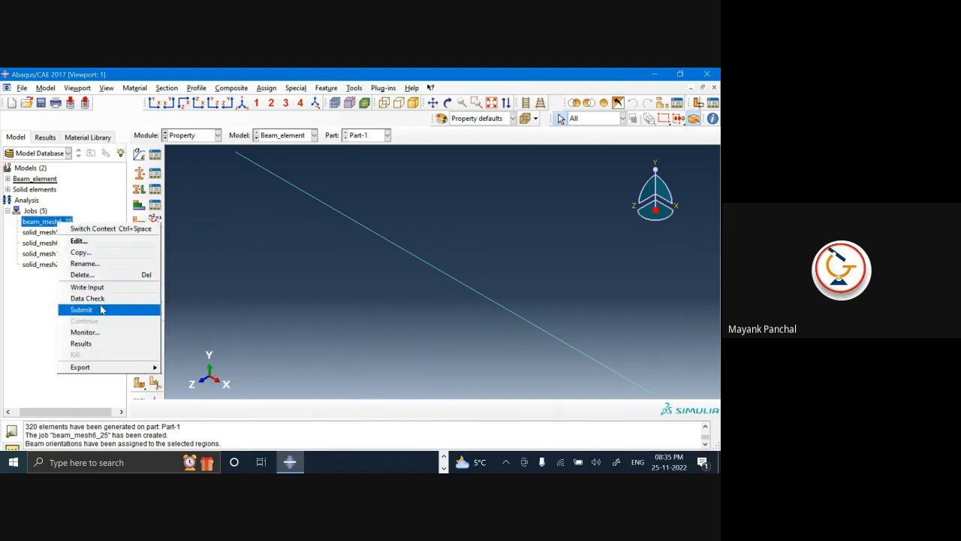
{"action": "left_click", "coordinate": [102, 310]}
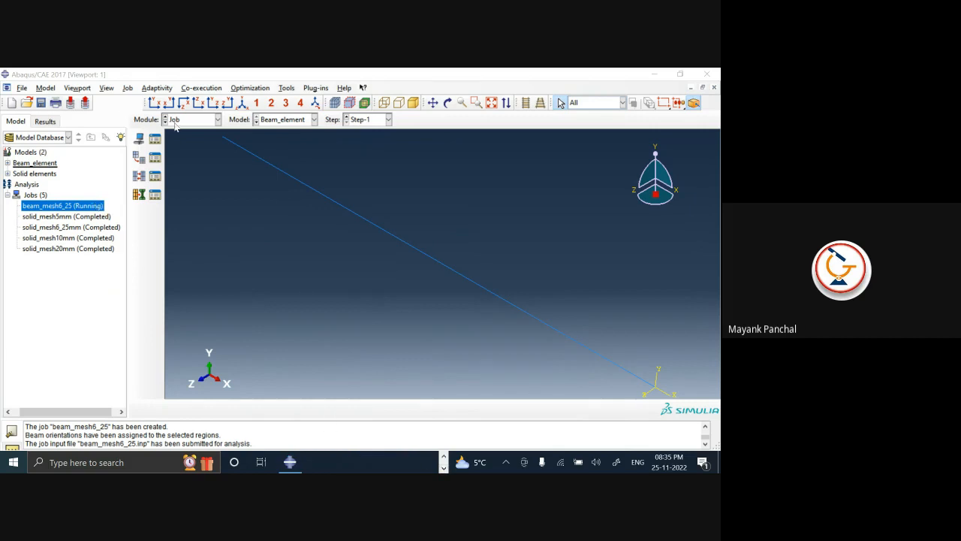
{"action": "left_click", "coordinate": [91, 208]}
{"action": "right_click", "coordinate": [91, 208]}
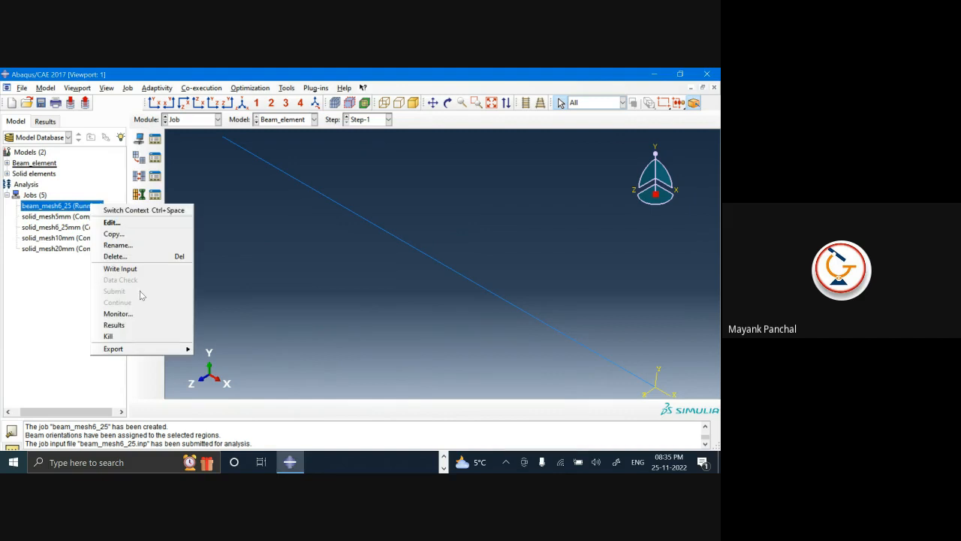
{"action": "left_click", "coordinate": [124, 311]}
{"action": "left_click_drag", "start_coordinate": [195, 162], "coordinate": [361, 179]}
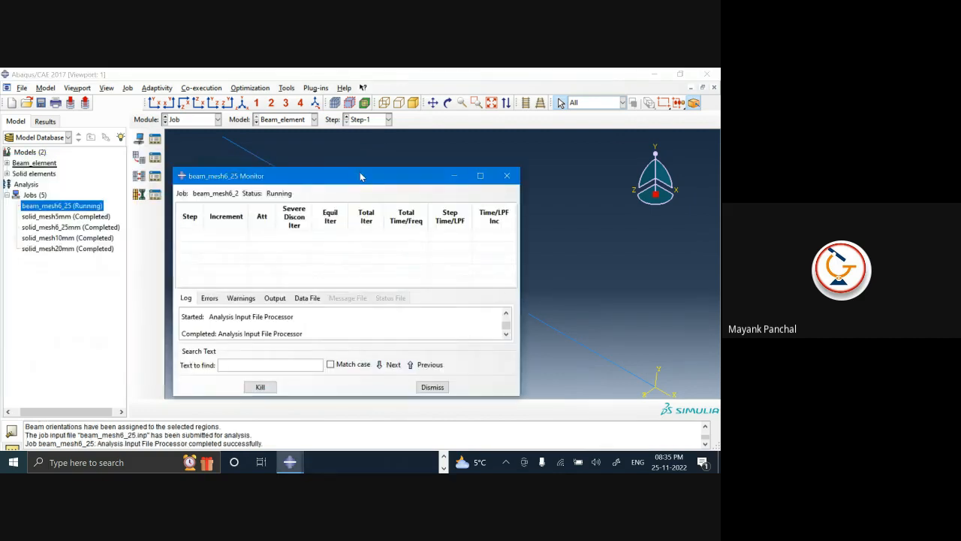
{"action": "left_click", "coordinate": [207, 301]}
{"action": "left_click", "coordinate": [242, 301]}
{"action": "left_click", "coordinate": [272, 301]}
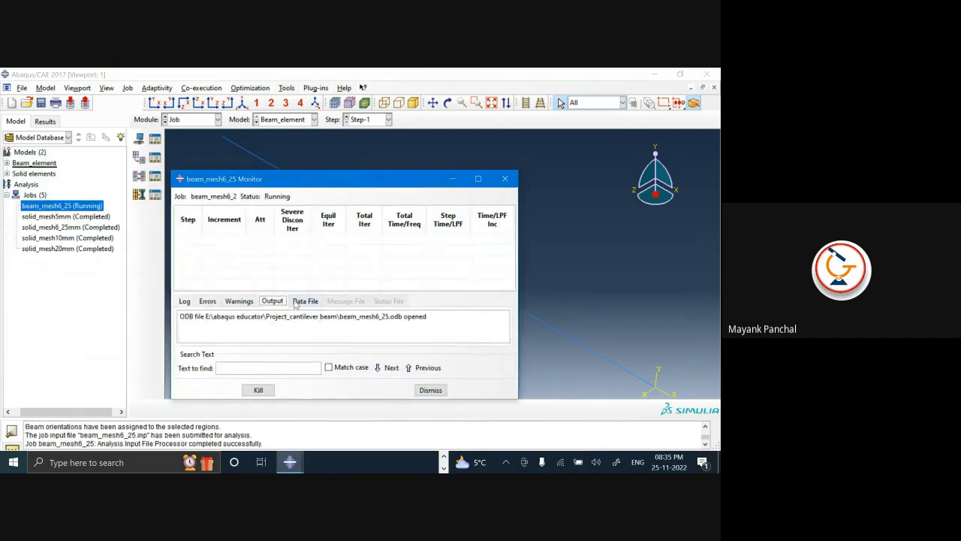
{"action": "left_click", "coordinate": [300, 301]}
{"action": "left_click", "coordinate": [505, 179]}
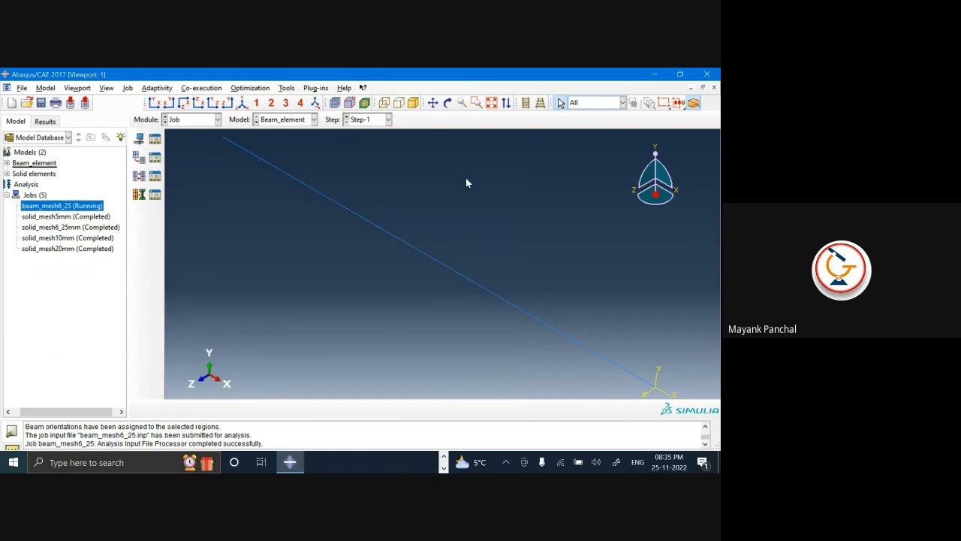
{"action": "double_click", "coordinate": [86, 189]}
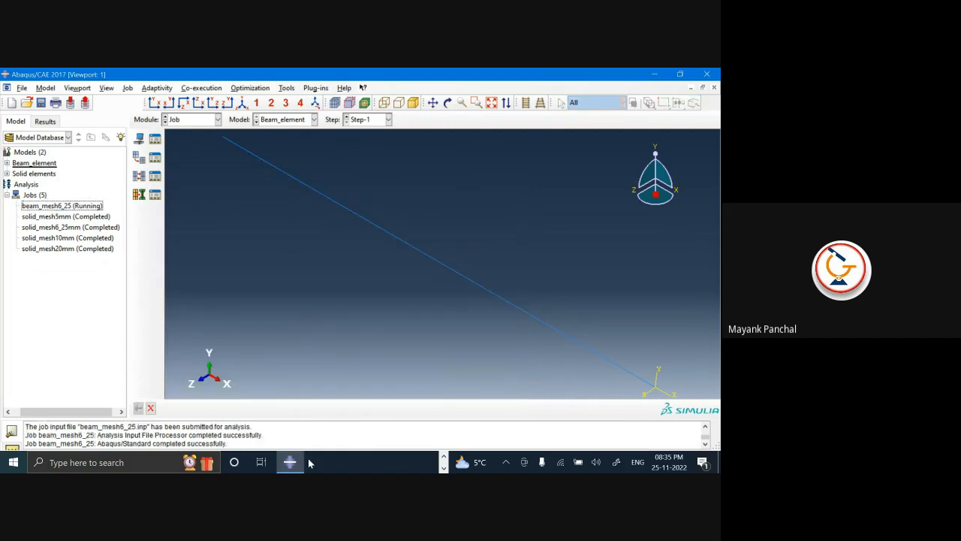
{"action": "left_click", "coordinate": [187, 121]}
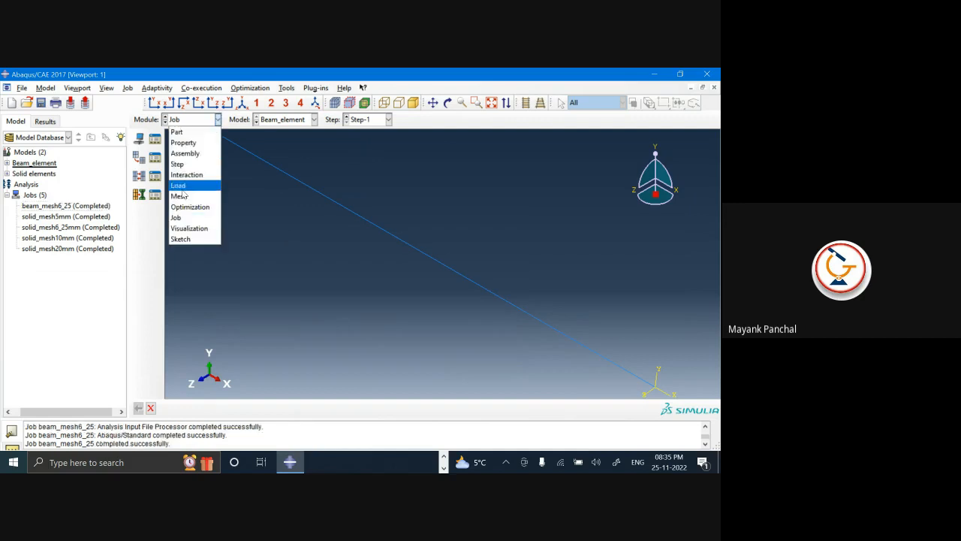
{"action": "left_click", "coordinate": [108, 206]}
{"action": "double_click", "coordinate": [108, 206]}
{"action": "left_click", "coordinate": [267, 351]}
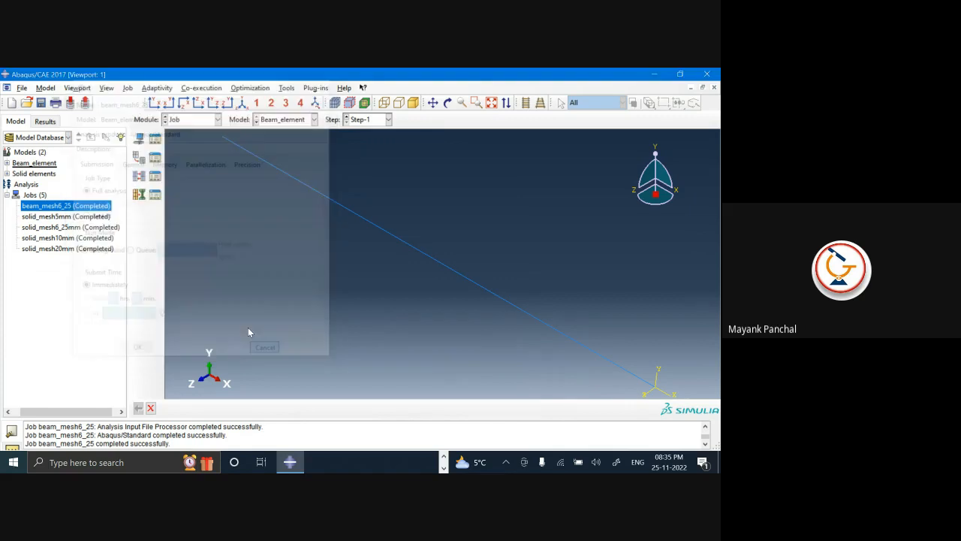
- Open the results of the beam_mesh6_25 job and plot contours on the deformed shape
{"action": "right_click", "coordinate": [110, 207]}
{"action": "left_click", "coordinate": [164, 326]}
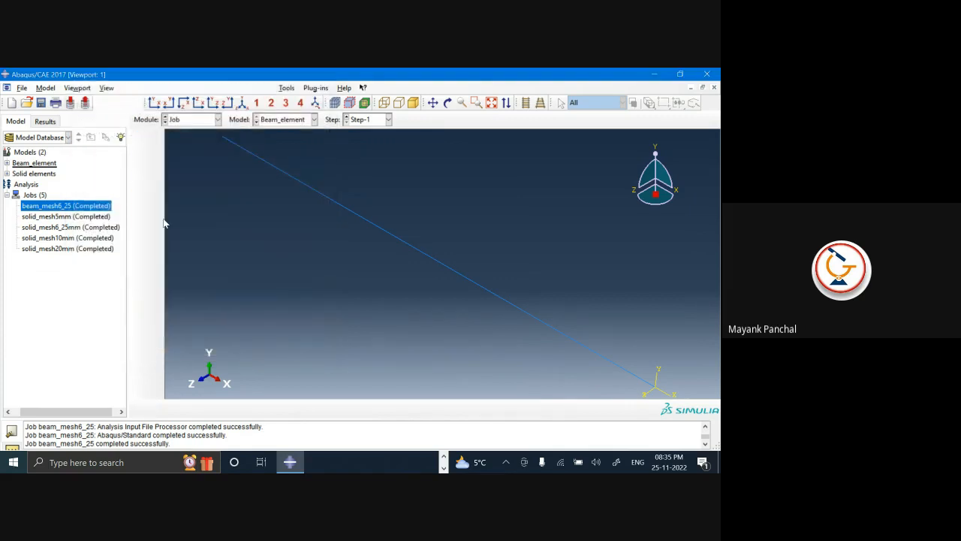
{"action": "left_click", "coordinate": [140, 206]}
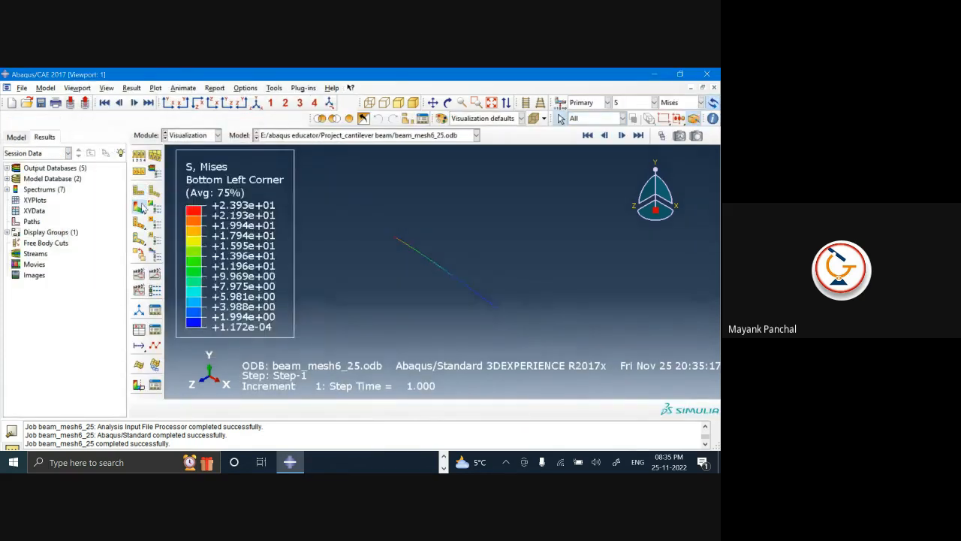
- Set the contour plot's primary variable to displacement U with component U2
{"action": "left_click", "coordinate": [633, 102]}
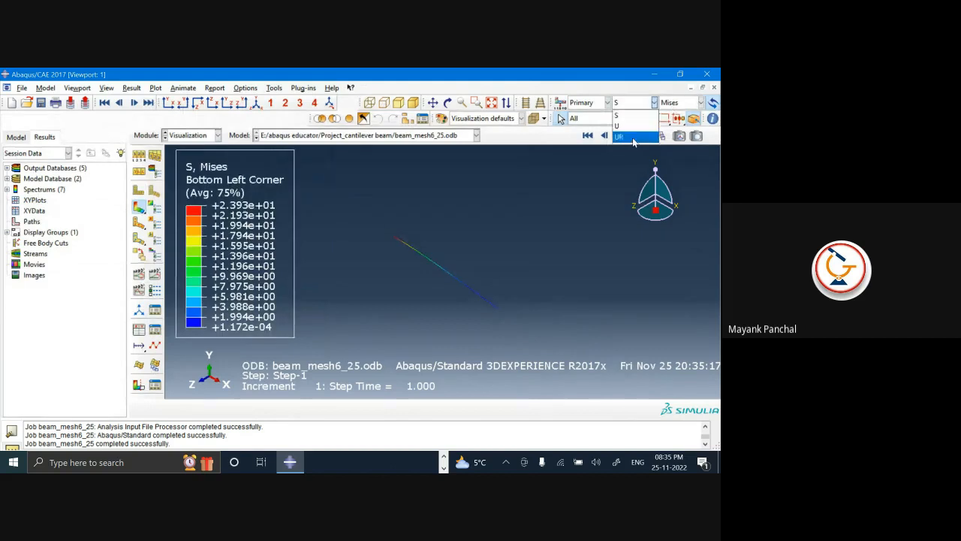
{"action": "left_click", "coordinate": [638, 129]}
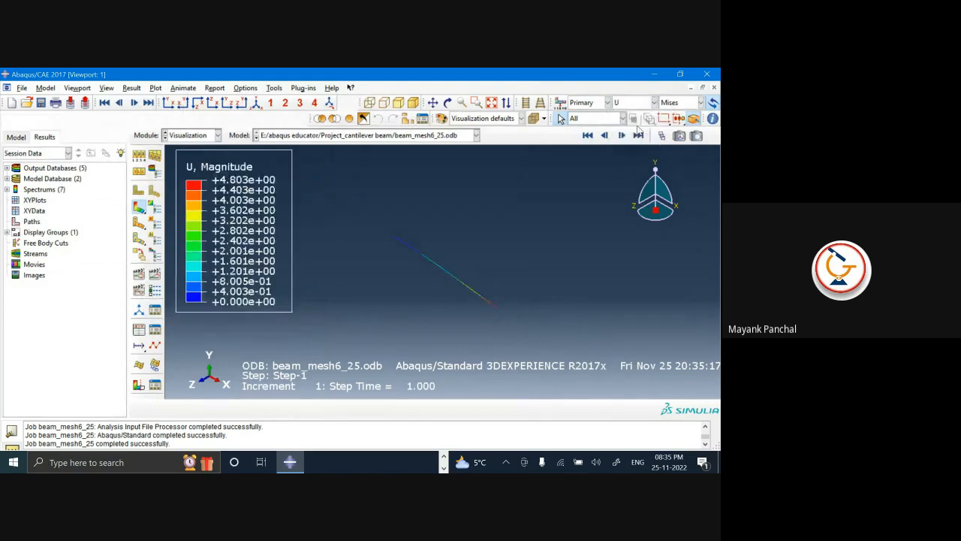
{"action": "left_click", "coordinate": [700, 102]}
{"action": "left_click", "coordinate": [676, 137]}
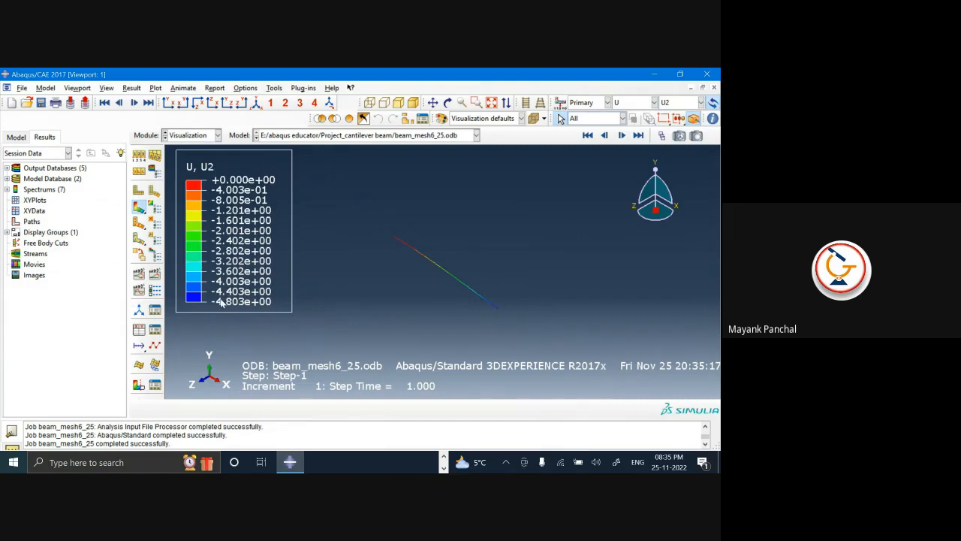
- In the Property module, preview the wire's beam section orientation with n1 direction 0.0,0.0,-1.0, then cancel the assignment
{"action": "left_click", "coordinate": [210, 135]}
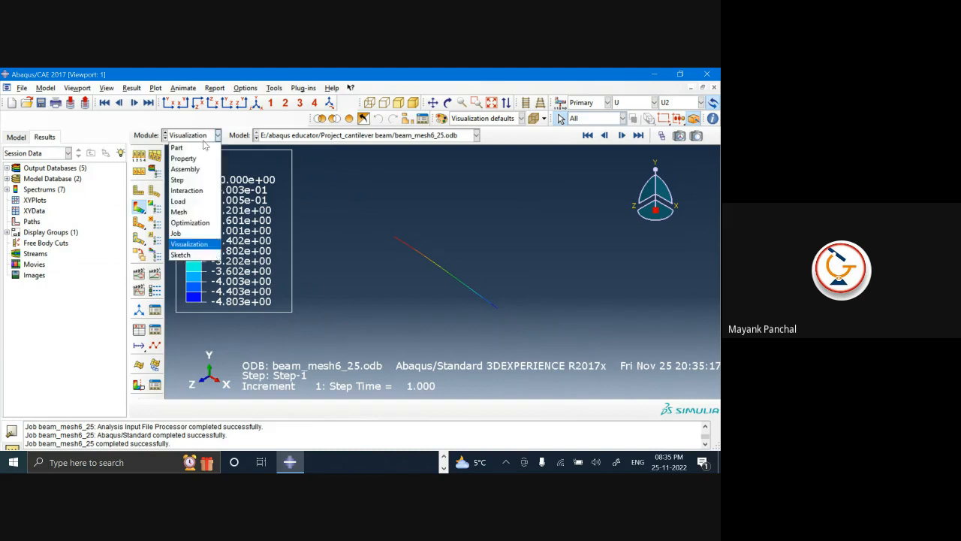
{"action": "left_click", "coordinate": [184, 158]}
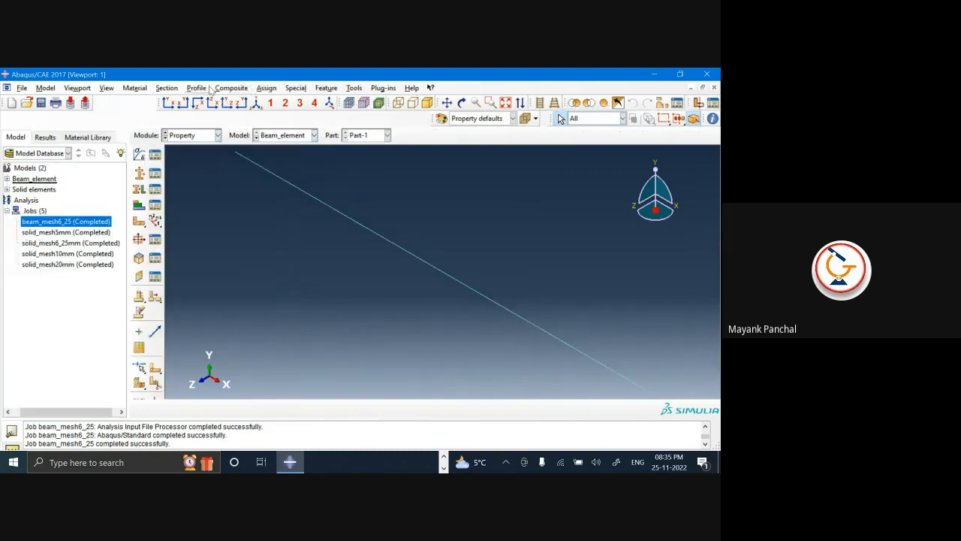
{"action": "left_click", "coordinate": [266, 88]}
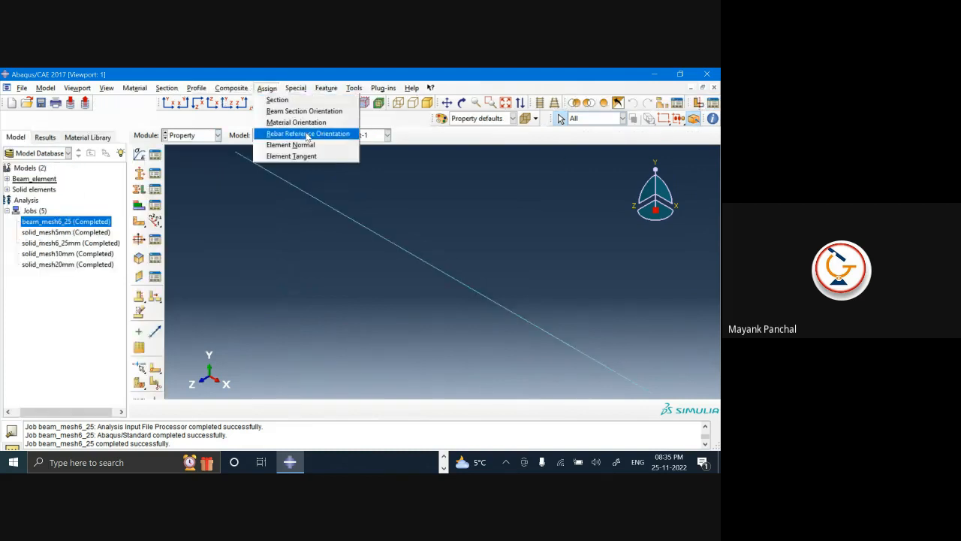
{"action": "left_click", "coordinate": [309, 111]}
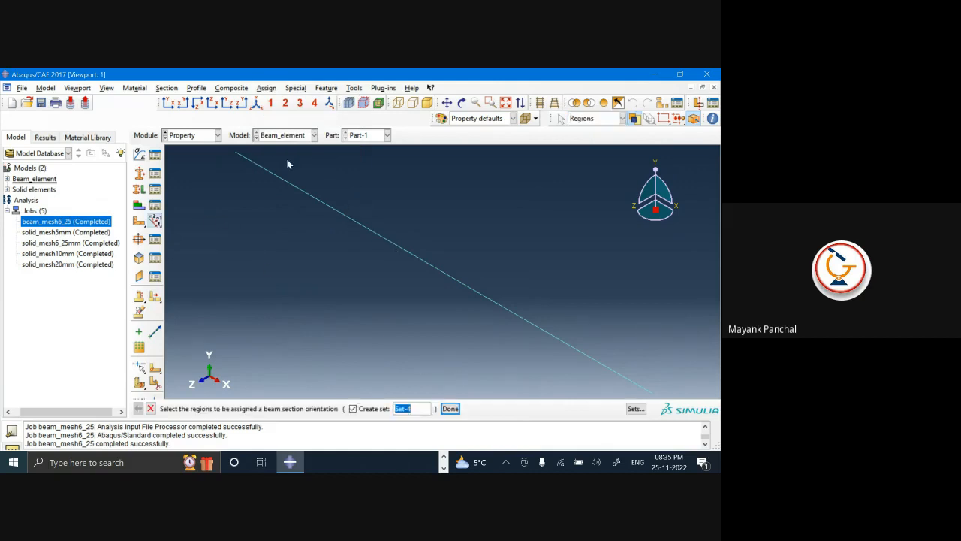
{"action": "left_click", "coordinate": [399, 246]}
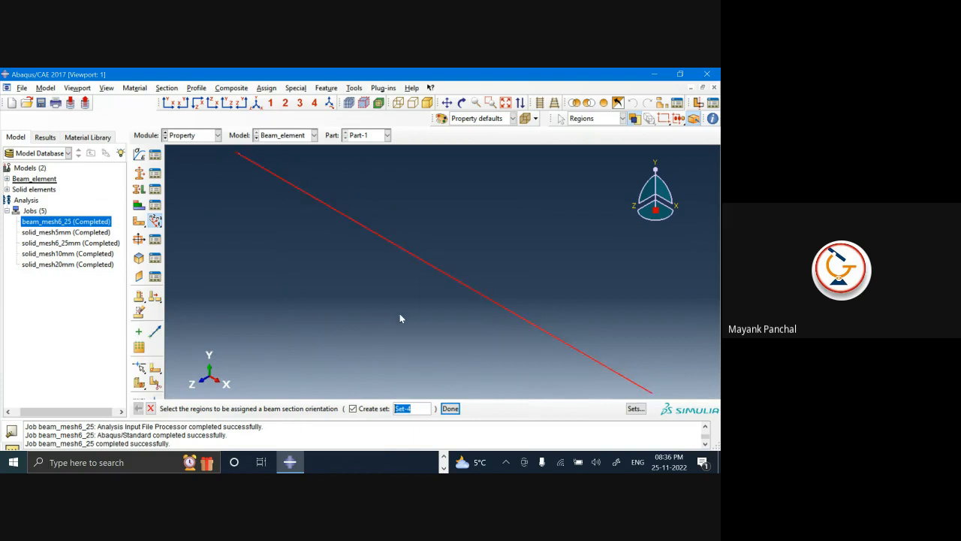
{"action": "left_click", "coordinate": [449, 408]}
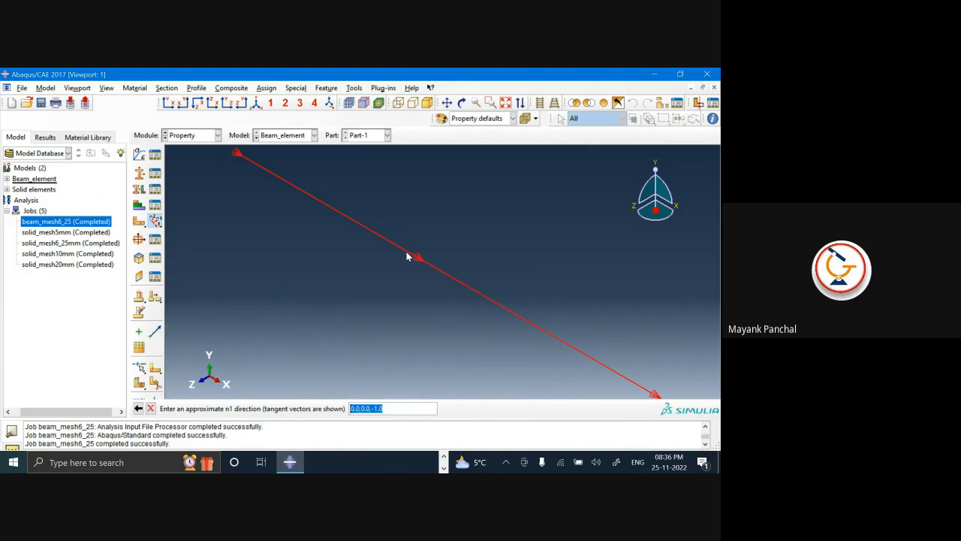
{"action": "key", "text": "Return"}
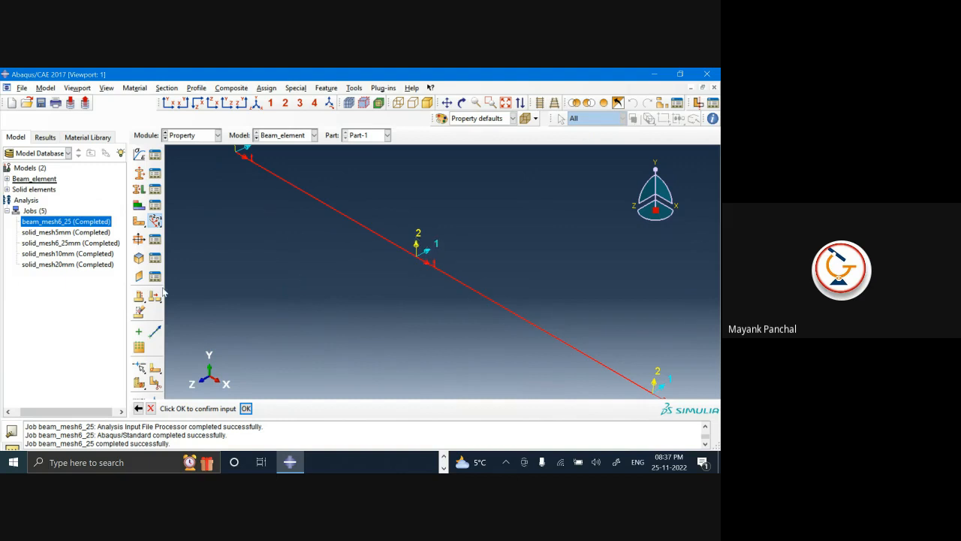
{"action": "left_click", "coordinate": [150, 408]}
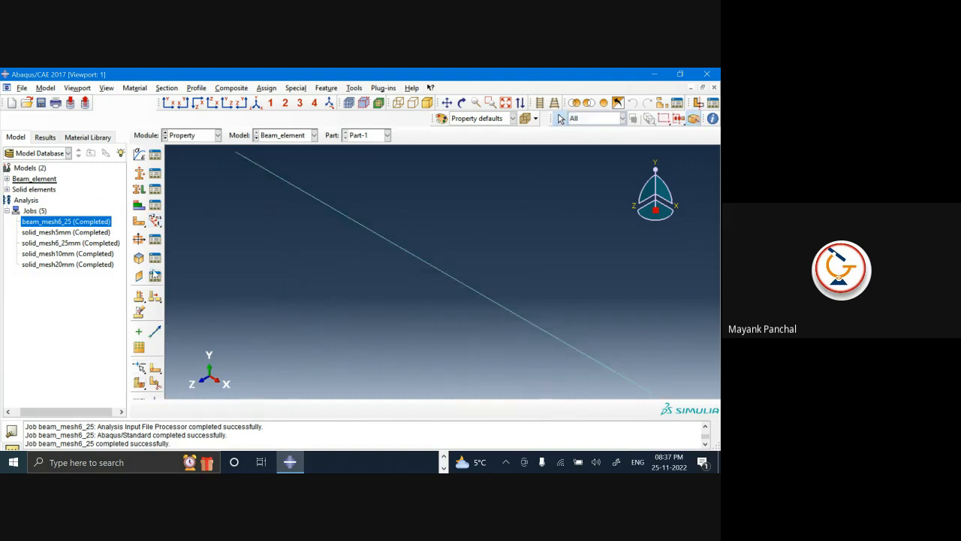
- Check the dimensions and local axes of the rectangular Profile-1, then close the profile manager
{"action": "left_click", "coordinate": [155, 221]}
{"action": "double_click", "coordinate": [185, 177]}
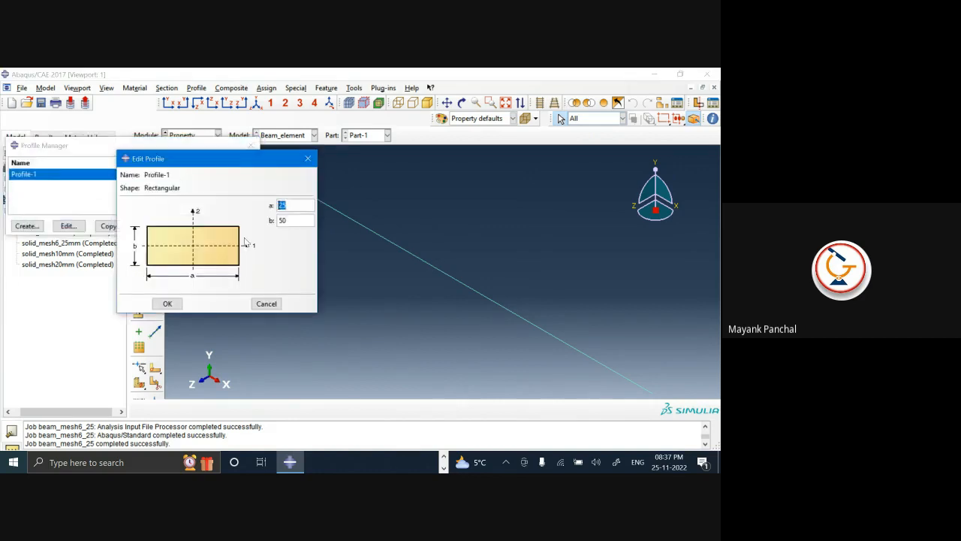
{"action": "left_click", "coordinate": [308, 158]}
{"action": "left_click", "coordinate": [250, 145]}
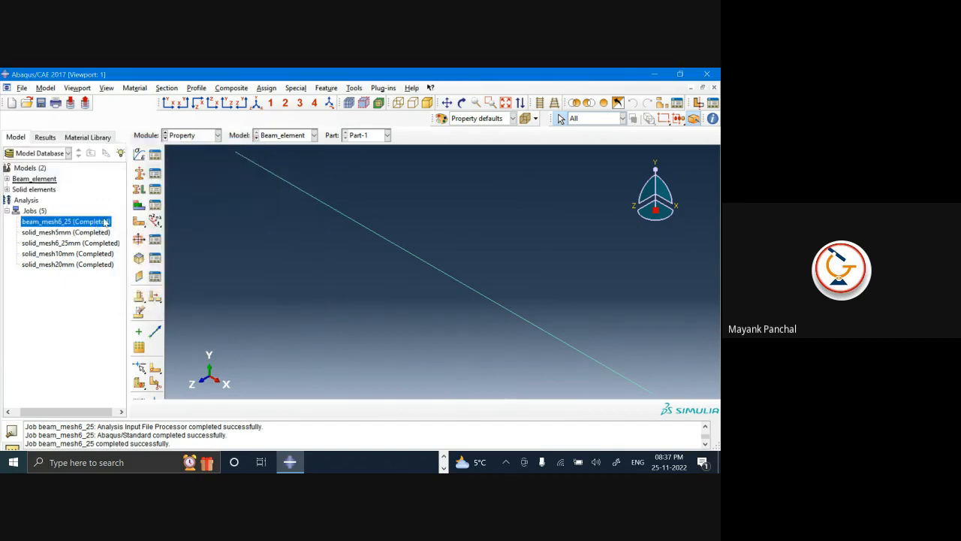
- Reopen the results of the beam_mesh6_25 job and examine the U2 contour up close at the beam's free end
{"action": "right_click", "coordinate": [105, 222]}
{"action": "left_click", "coordinate": [175, 337]}
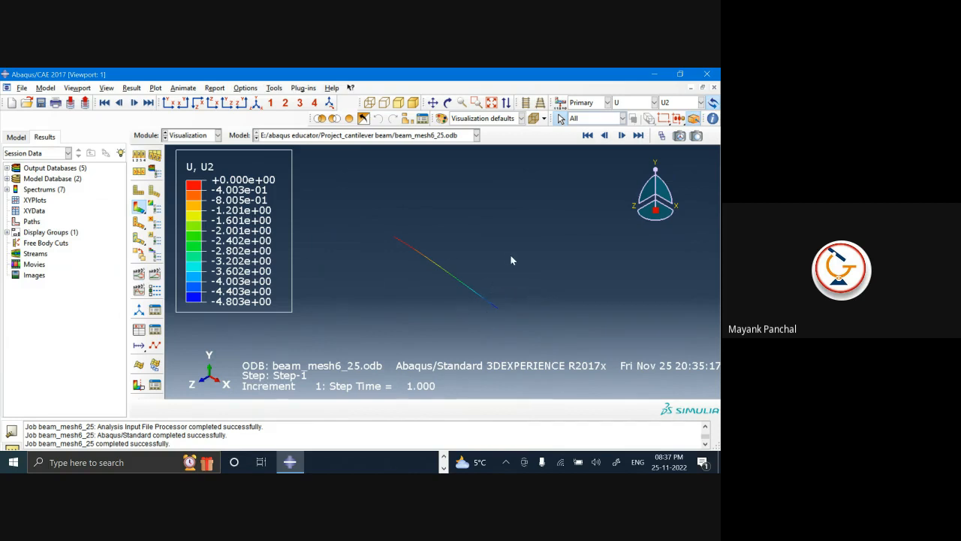
{"action": "left_click", "coordinate": [491, 103]}
{"action": "left_click", "coordinate": [476, 103]}
{"action": "left_click_drag", "start_coordinate": [490, 268], "coordinate": [651, 391]}
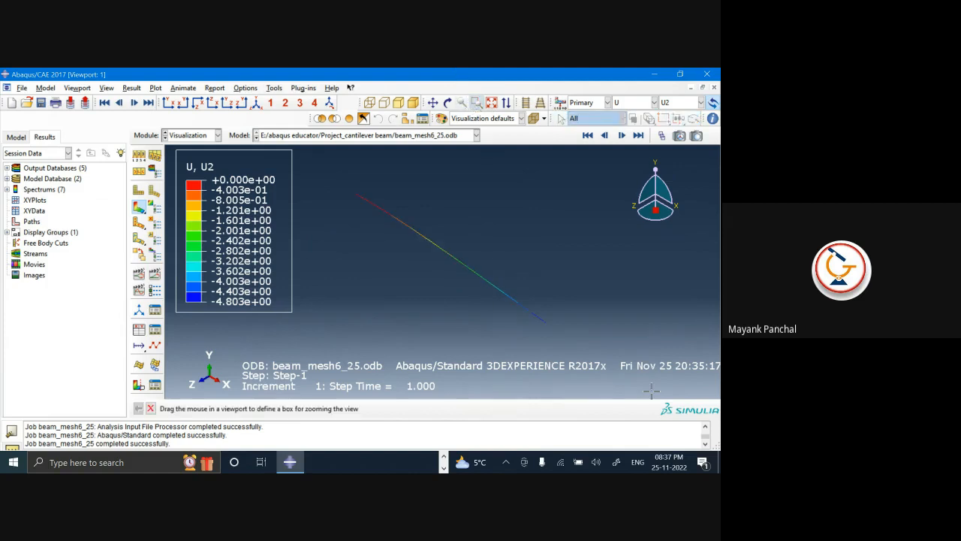
{"action": "left_click_drag", "start_coordinate": [291, 198], "coordinate": [474, 317]}
{"action": "left_click_drag", "start_coordinate": [422, 209], "coordinate": [495, 300]}
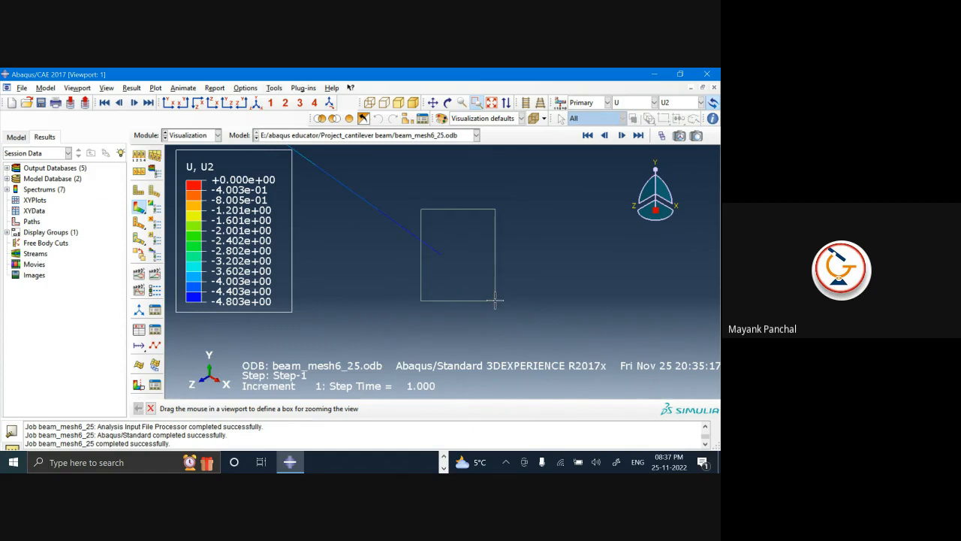
{"action": "left_click", "coordinate": [491, 103]}
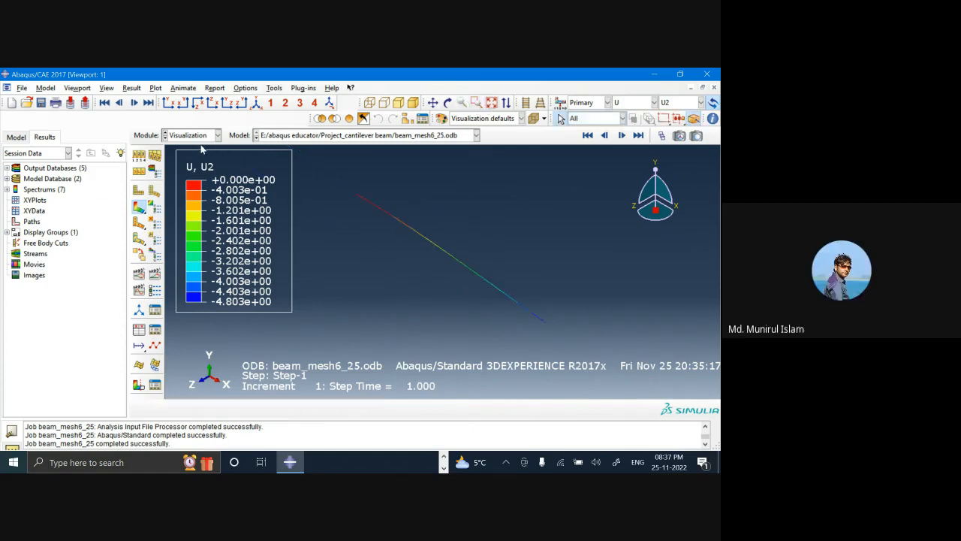
{"action": "left_click", "coordinate": [477, 103]}
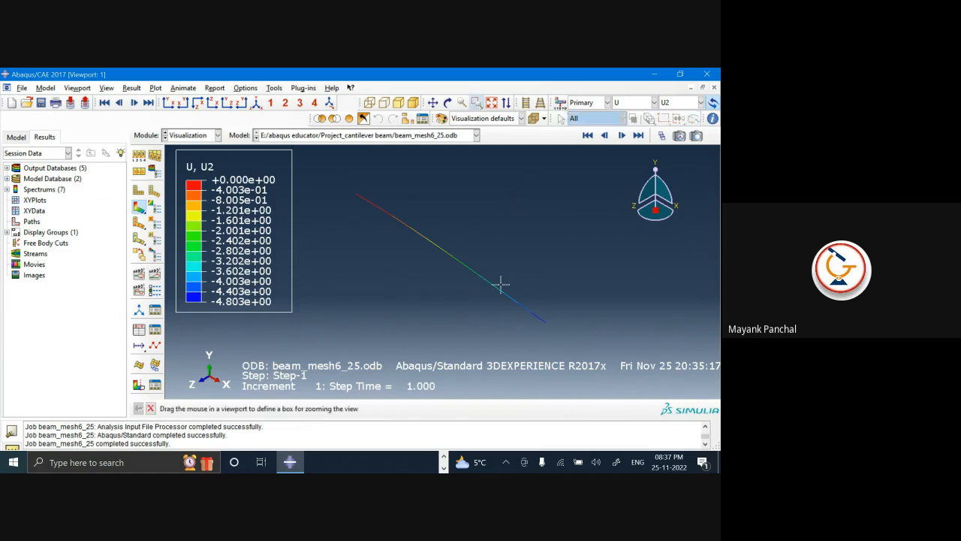
{"action": "left_click_drag", "start_coordinate": [501, 284], "coordinate": [663, 390]}
{"action": "left_click_drag", "start_coordinate": [337, 174], "coordinate": [423, 245]}
- Open the results of the solid_mesh6_25mm job and plot contours on the deformed shape with the whole beam in view
{"action": "left_click", "coordinate": [15, 137]}
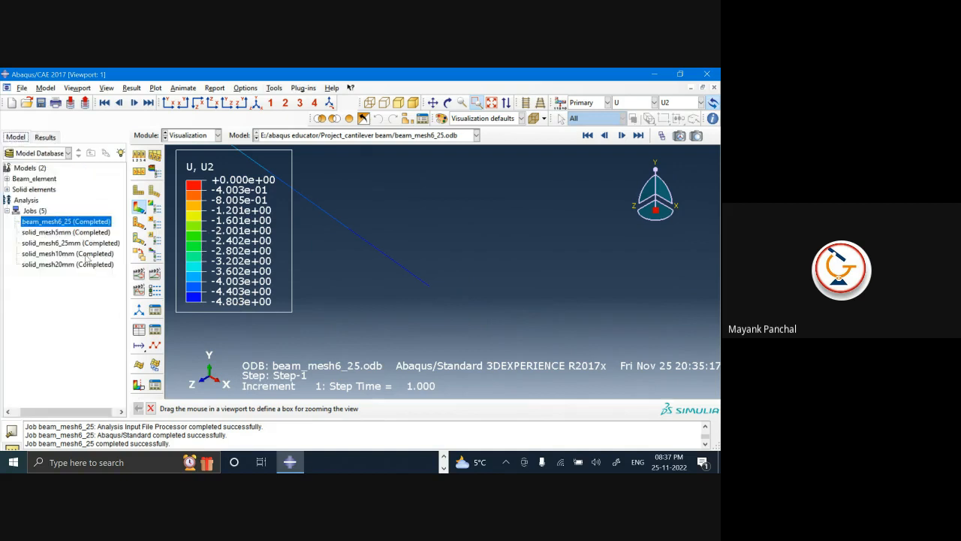
{"action": "left_click", "coordinate": [91, 245]}
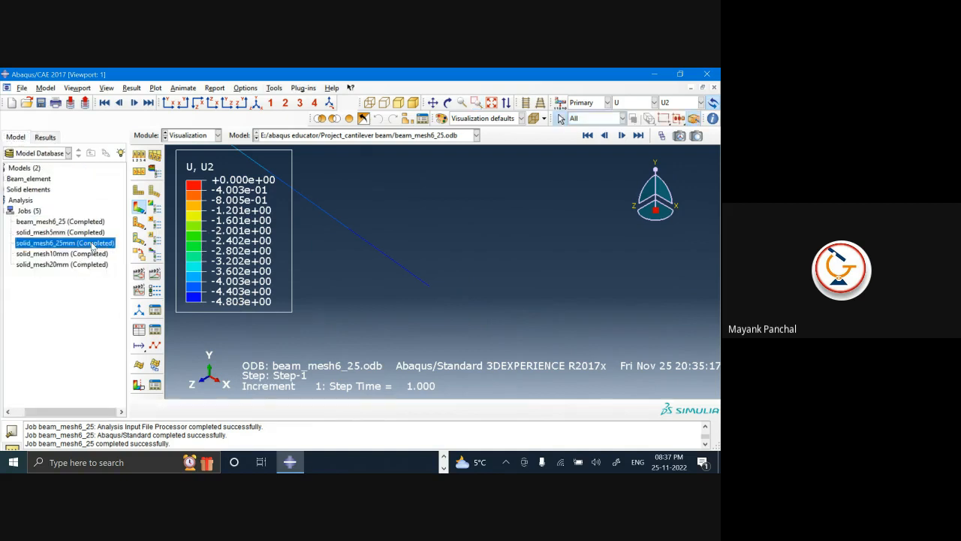
{"action": "right_click", "coordinate": [93, 243]}
{"action": "left_click", "coordinate": [124, 362]}
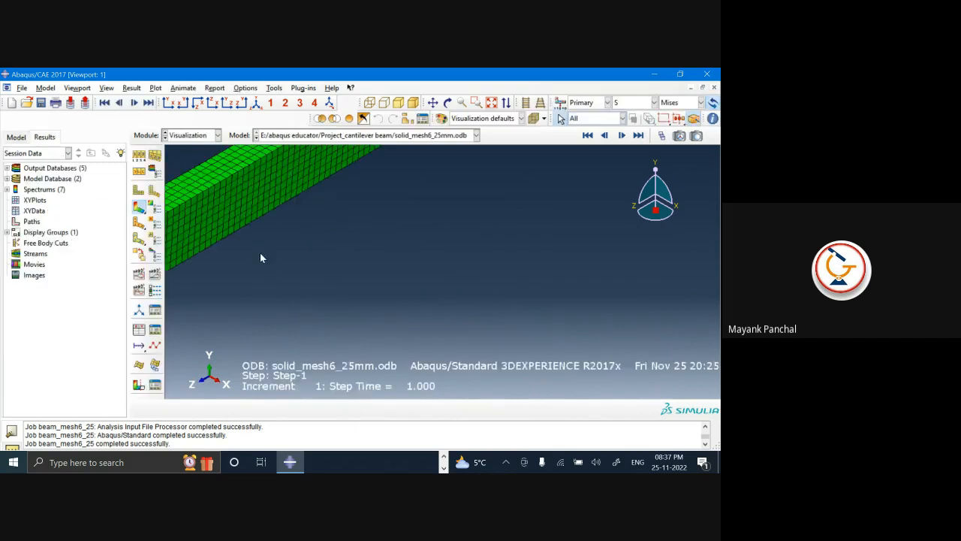
{"action": "left_click", "coordinate": [135, 209]}
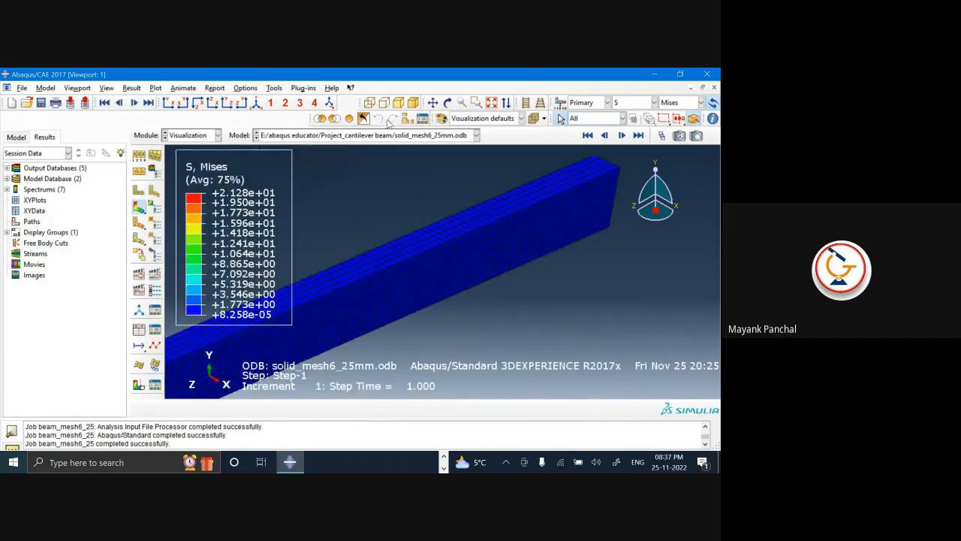
{"action": "left_click", "coordinate": [492, 102]}
- Set the solid beam's contour variable to displacement U with component U2 and examine its free end
{"action": "left_click", "coordinate": [635, 103]}
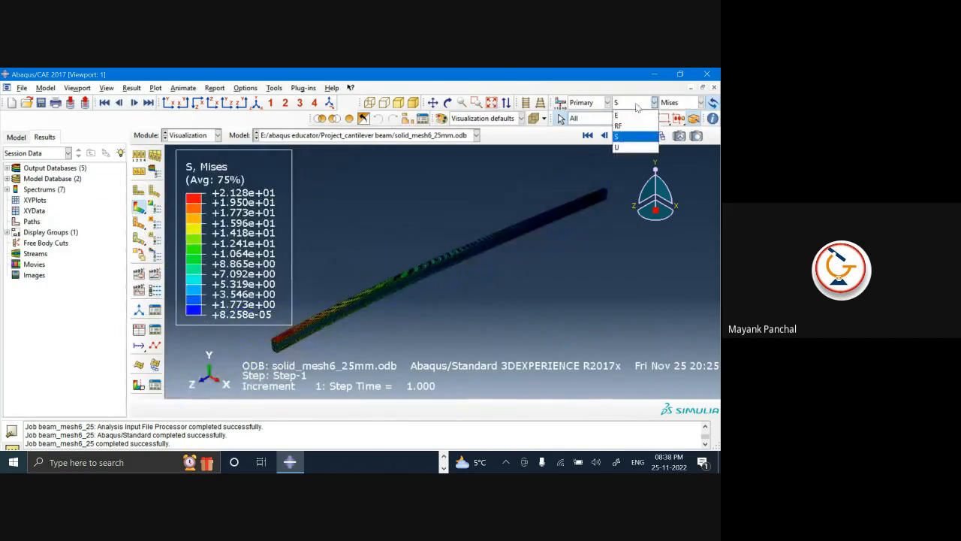
{"action": "left_click", "coordinate": [629, 149]}
{"action": "left_click", "coordinate": [699, 102]}
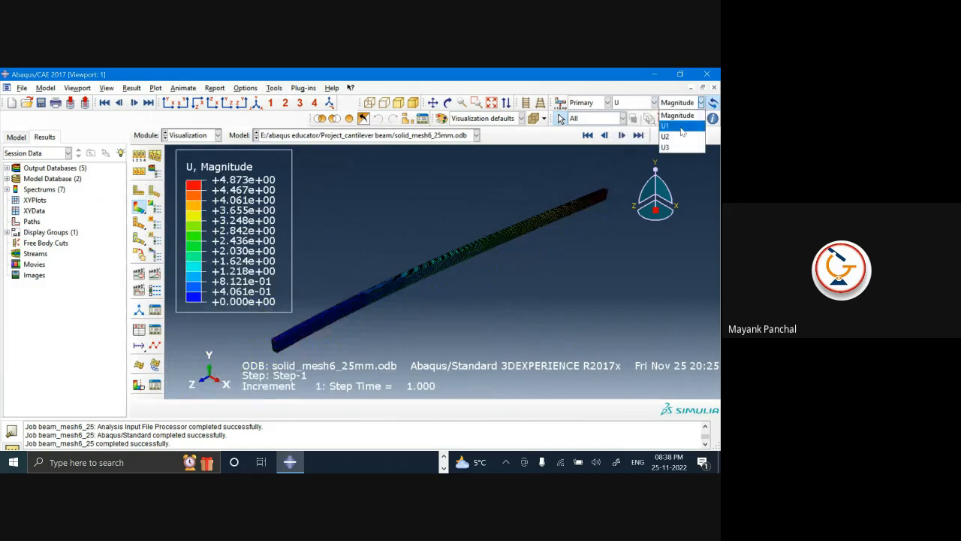
{"action": "left_click", "coordinate": [677, 134]}
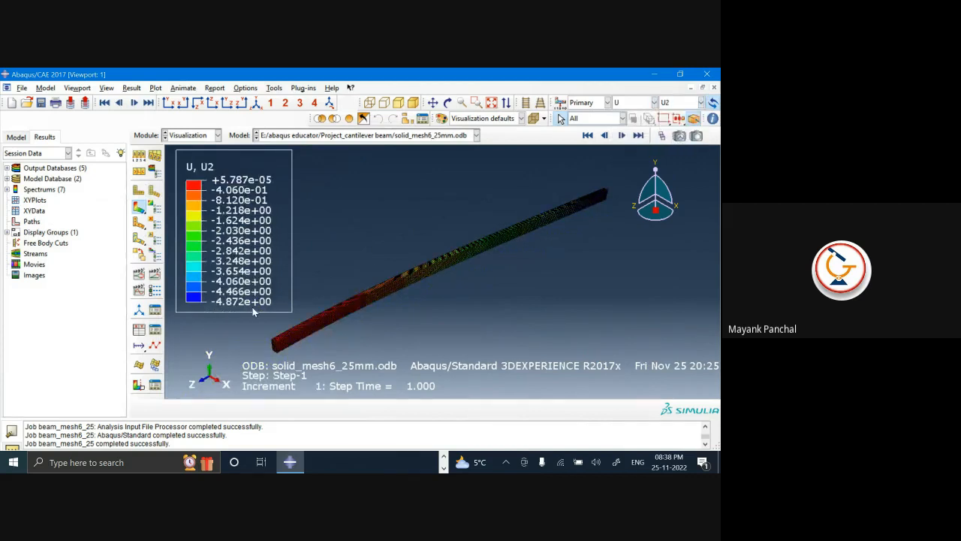
{"action": "left_click", "coordinate": [476, 102]}
{"action": "left_click_drag", "start_coordinate": [564, 173], "coordinate": [674, 240]}
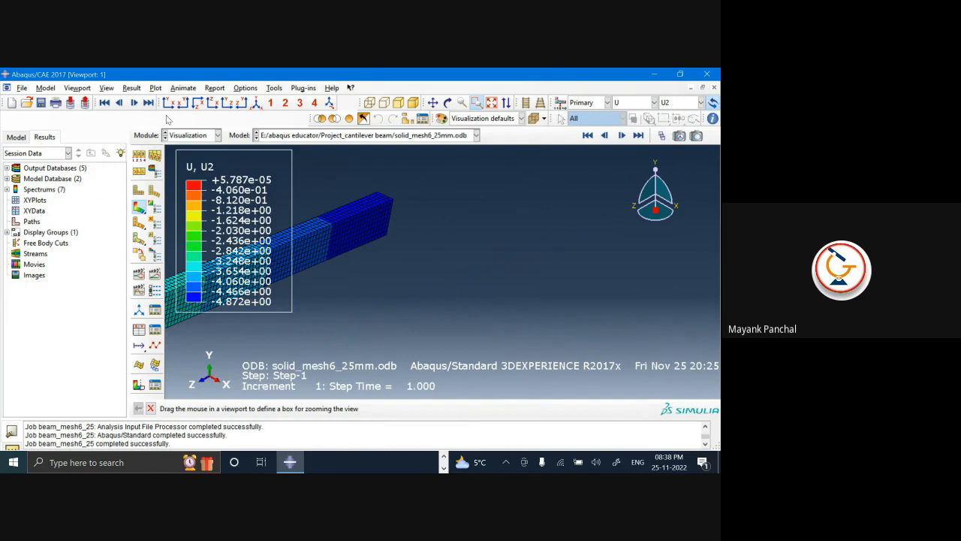
{"action": "left_click", "coordinate": [193, 138]}
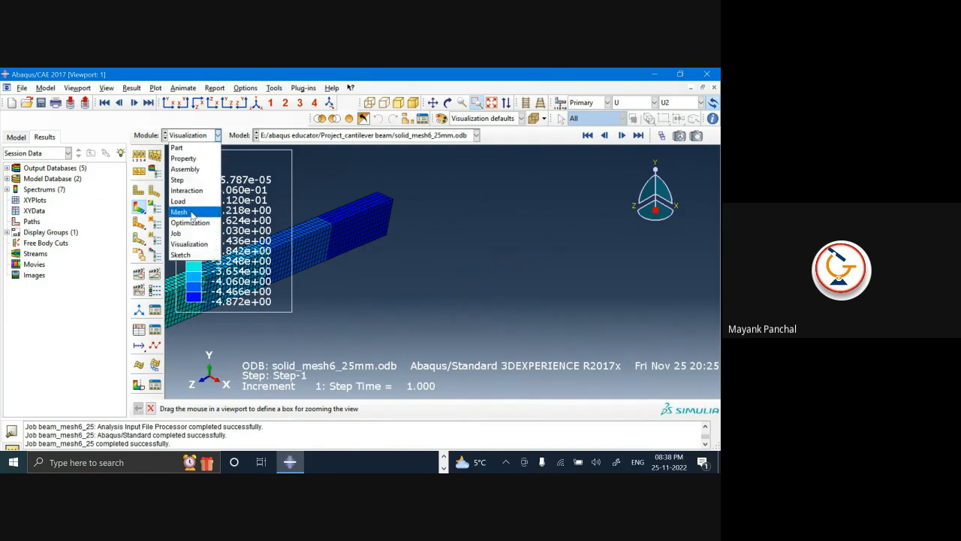
{"action": "left_click", "coordinate": [400, 253]}
{"action": "left_click_drag", "start_coordinate": [327, 192], "coordinate": [418, 256]}
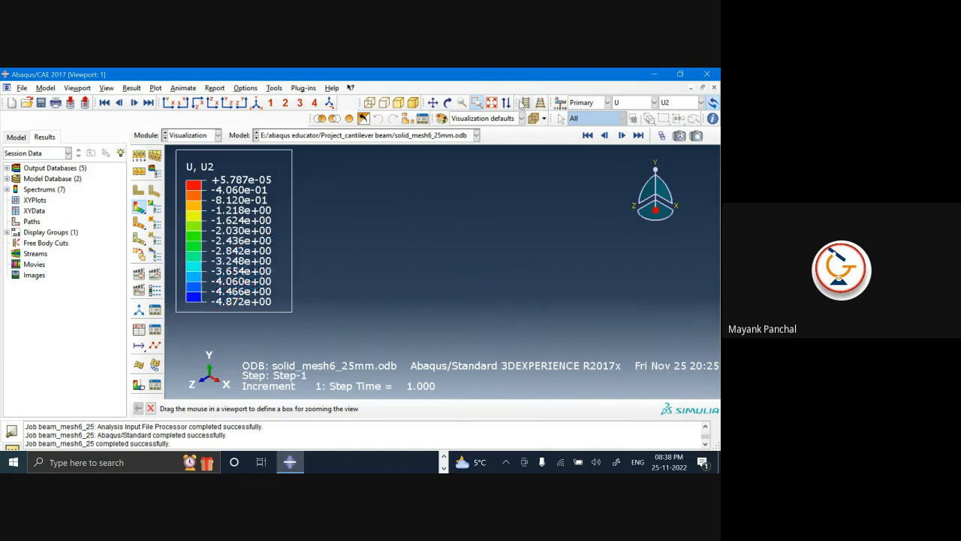
{"action": "left_click", "coordinate": [493, 103]}
- Create a new Standard & Explicit model named Shell_element in the model database
{"action": "left_click", "coordinate": [17, 137]}
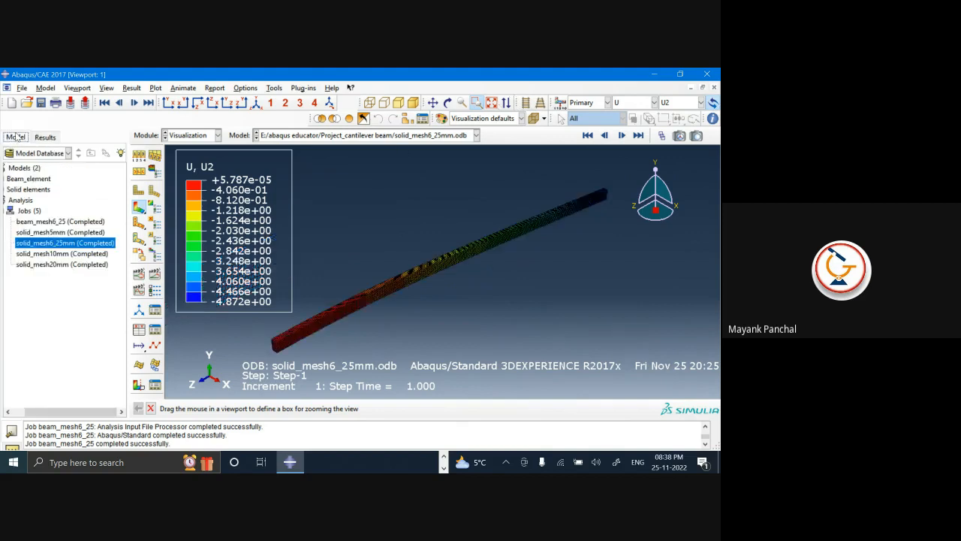
{"action": "left_click", "coordinate": [189, 136]}
{"action": "left_click", "coordinate": [188, 180]}
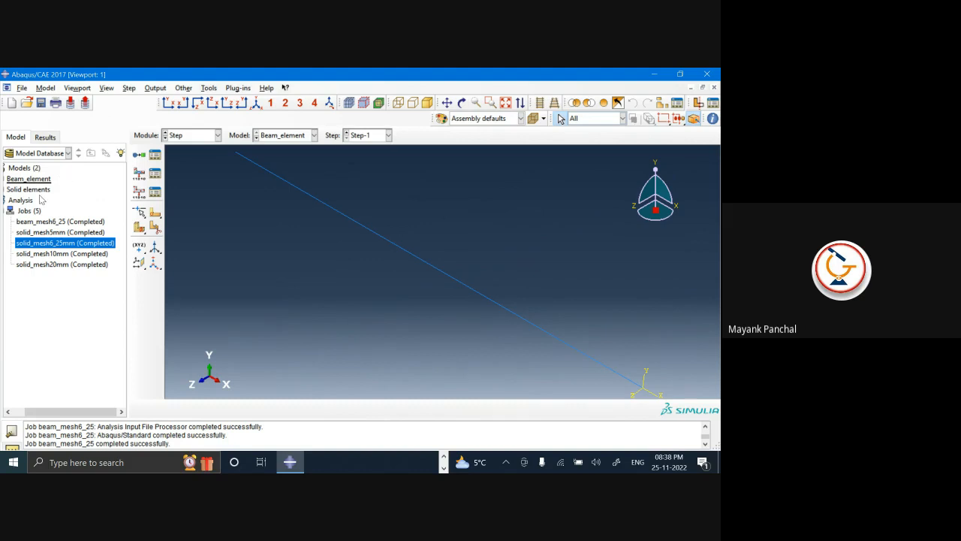
{"action": "left_click", "coordinate": [45, 180]}
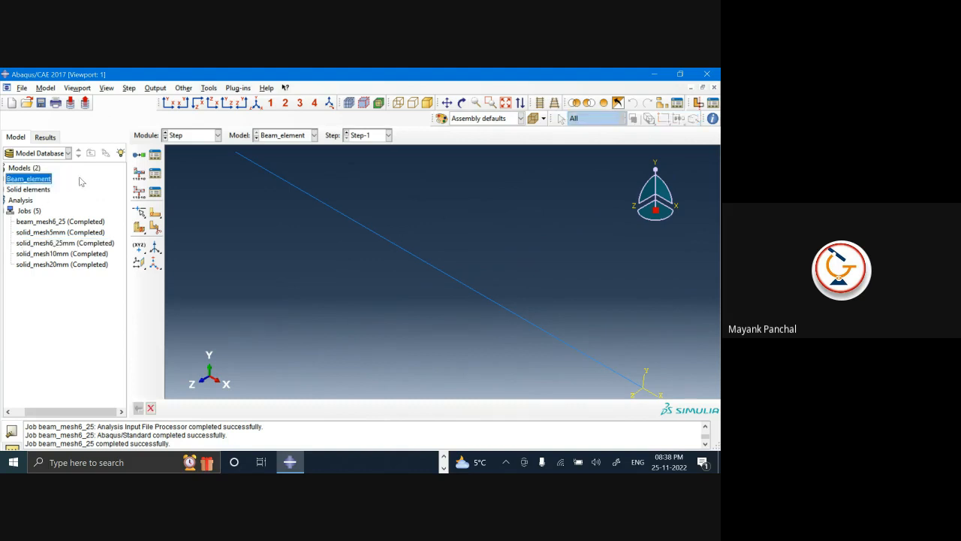
{"action": "double_click", "coordinate": [19, 171]}
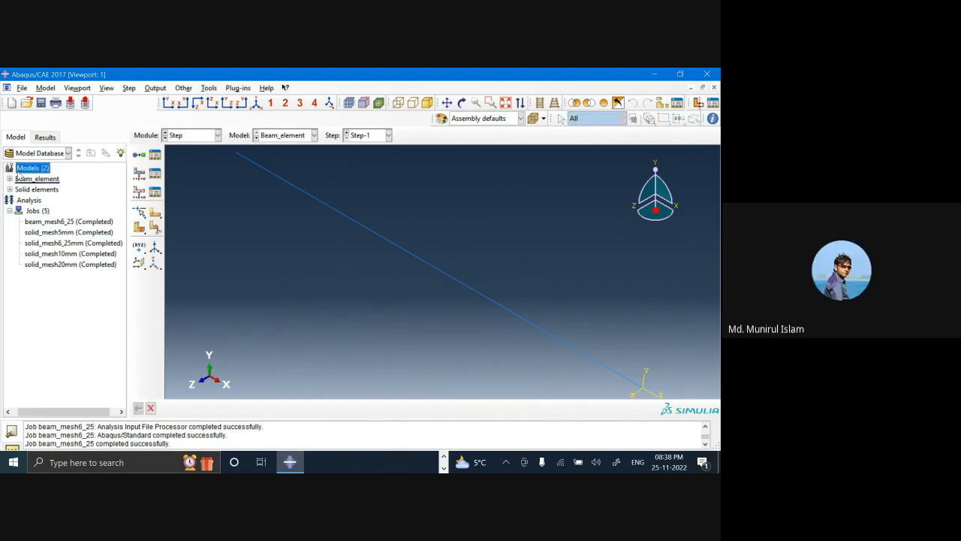
{"action": "key", "text": "BackSpace"}
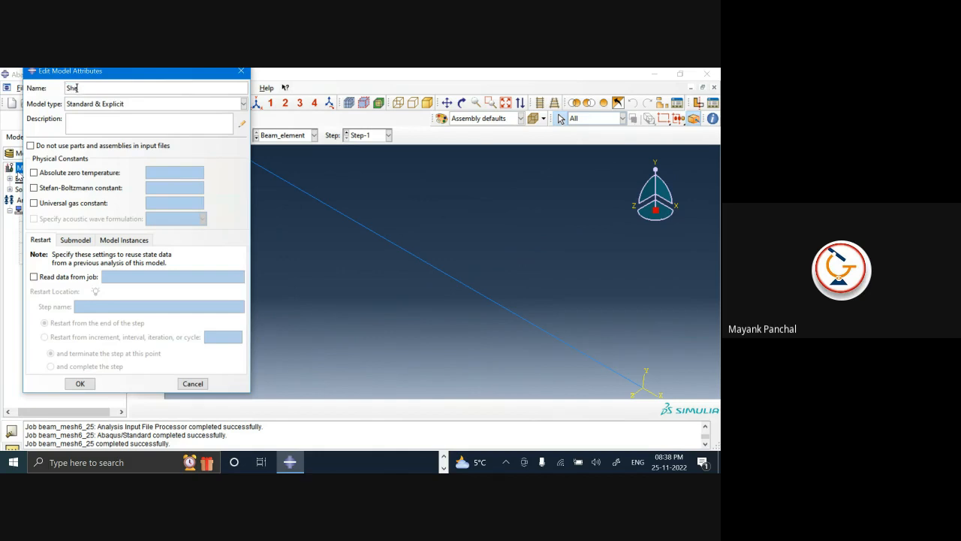
{"action": "type", "text": "Shell_element"}
{"action": "left_click", "coordinate": [87, 383]}
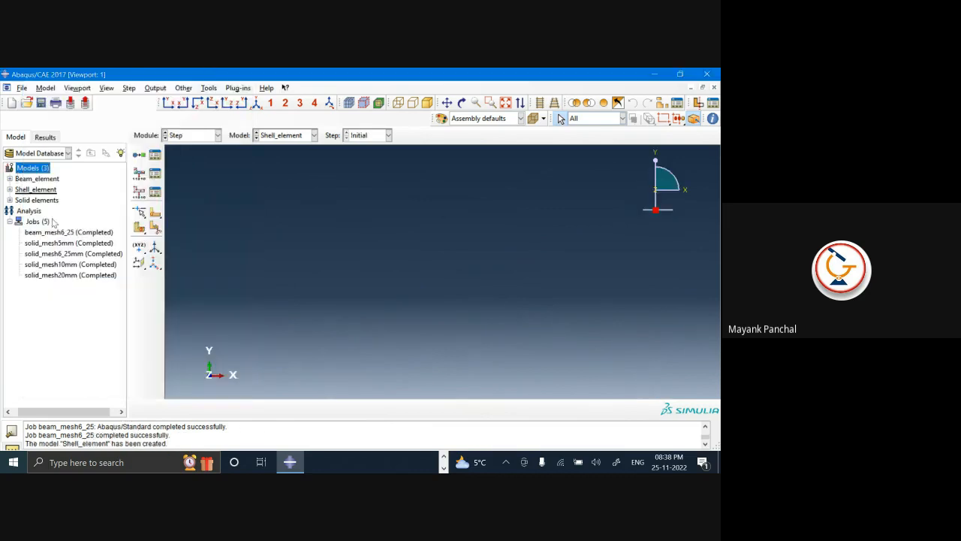
- In the Part module, start a 3D deformable planar shell part named Part-1 with an approximate size of 200
{"action": "left_click", "coordinate": [179, 138]}
{"action": "left_click", "coordinate": [182, 147]}
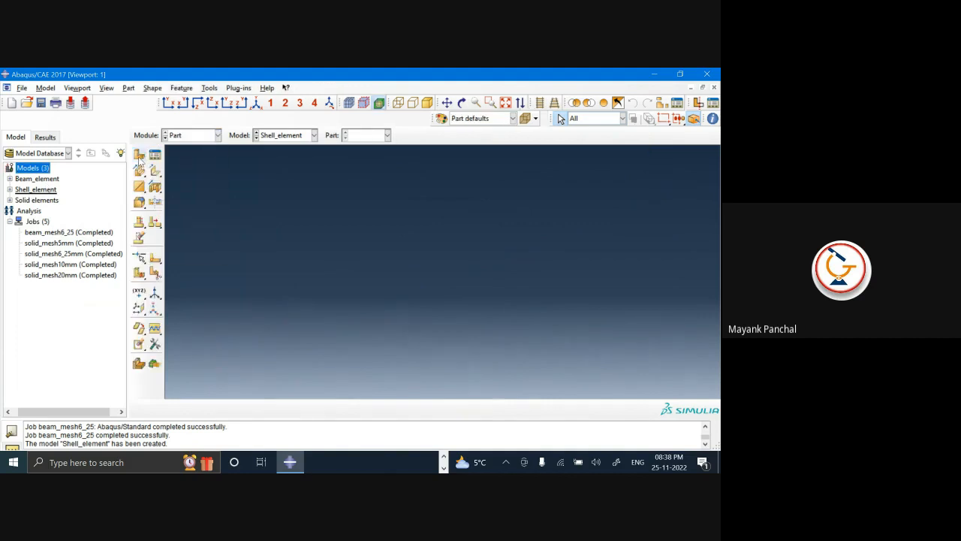
{"action": "left_click", "coordinate": [139, 156]}
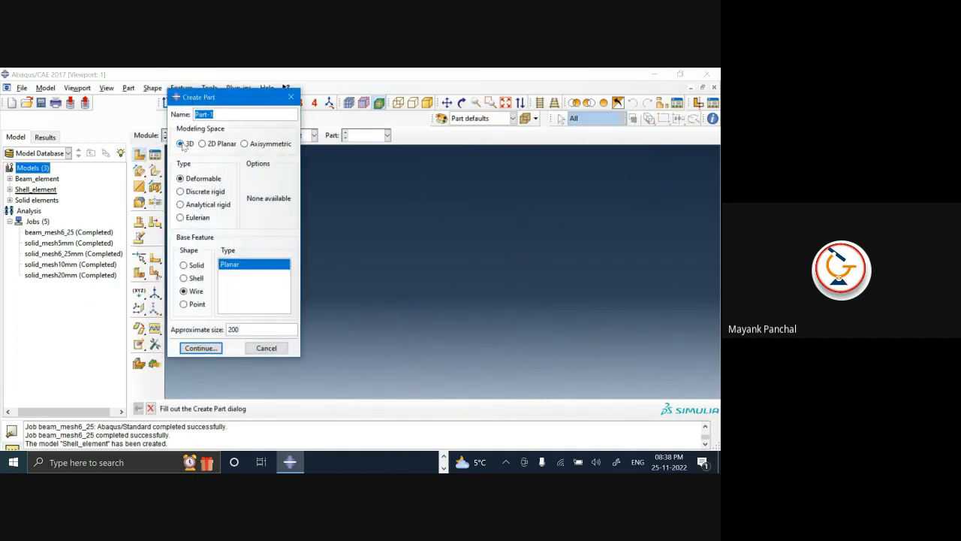
{"action": "left_click", "coordinate": [190, 278]}
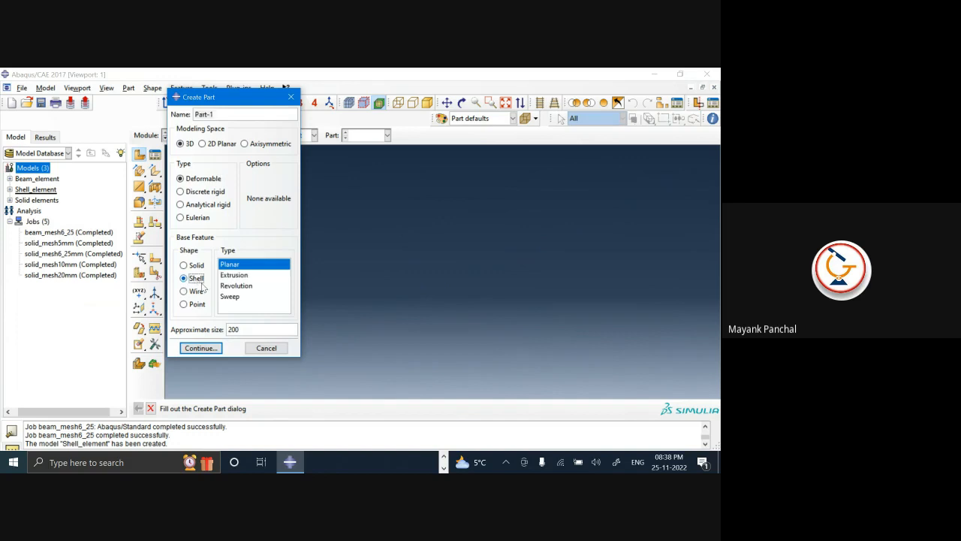
{"action": "left_click", "coordinate": [201, 349]}
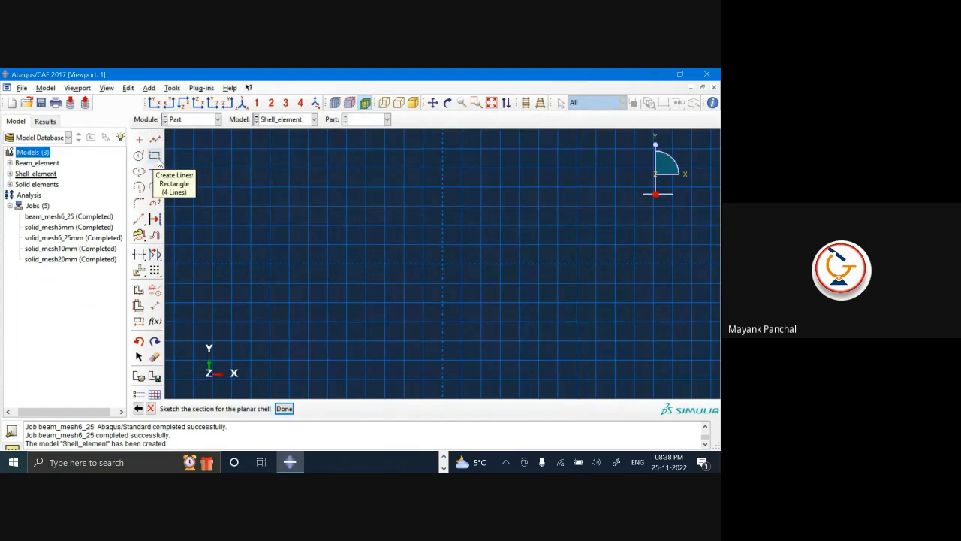
- Check the beam dimensions in the Word project document and sketch the shell profile as a rectangle from the origin to 2000,25, finishing the part
{"action": "key", "text": "alt+Tab"}
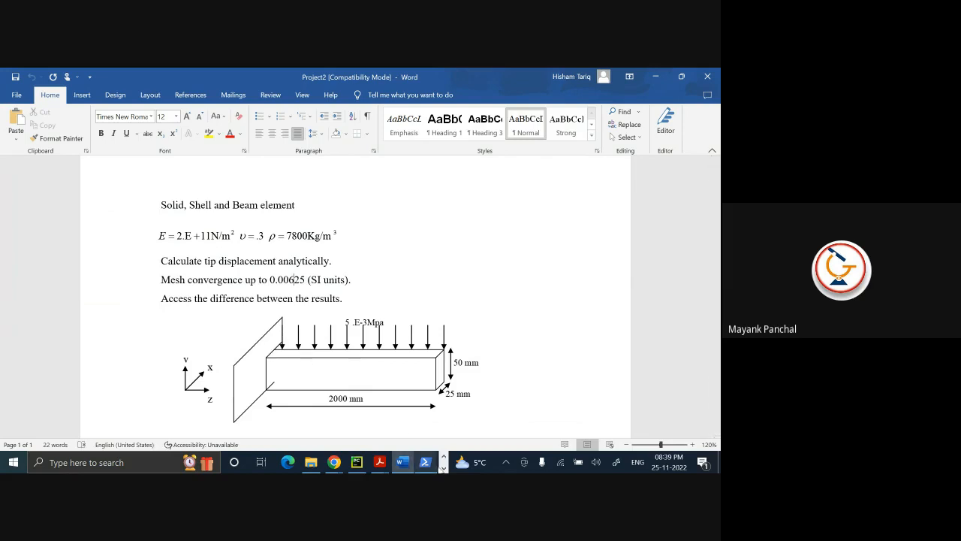
{"action": "left_click", "coordinate": [443, 468]}
{"action": "left_click", "coordinate": [290, 462]}
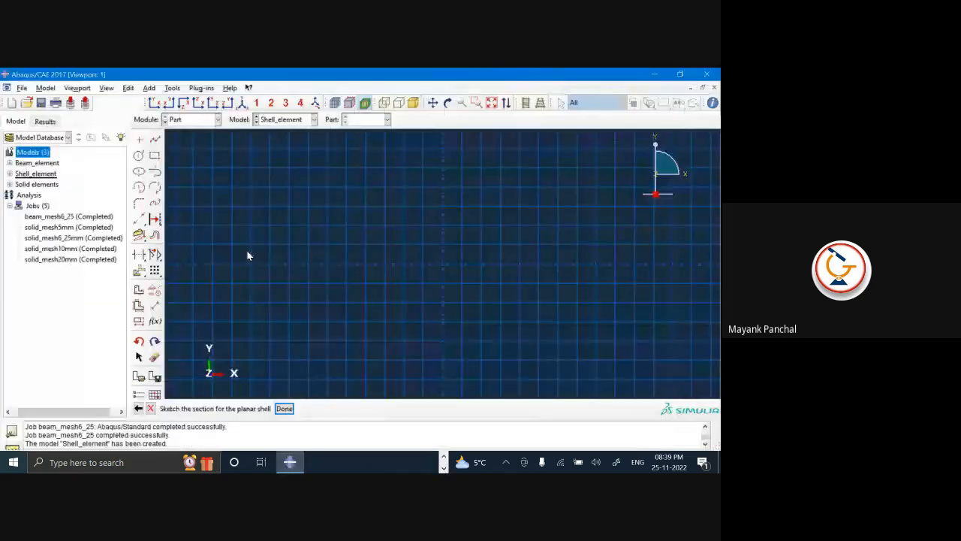
{"action": "left_click", "coordinate": [156, 156]}
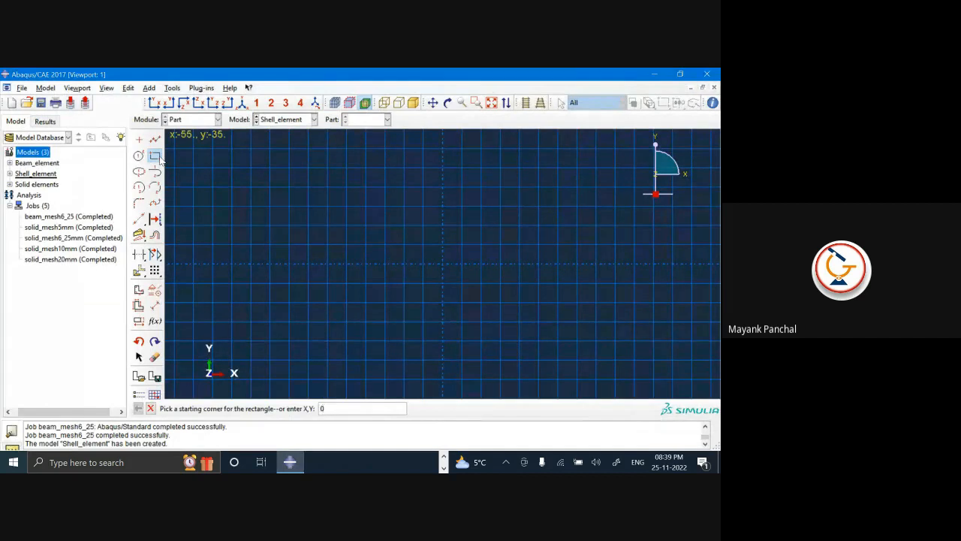
{"action": "key", "text": "Return"}
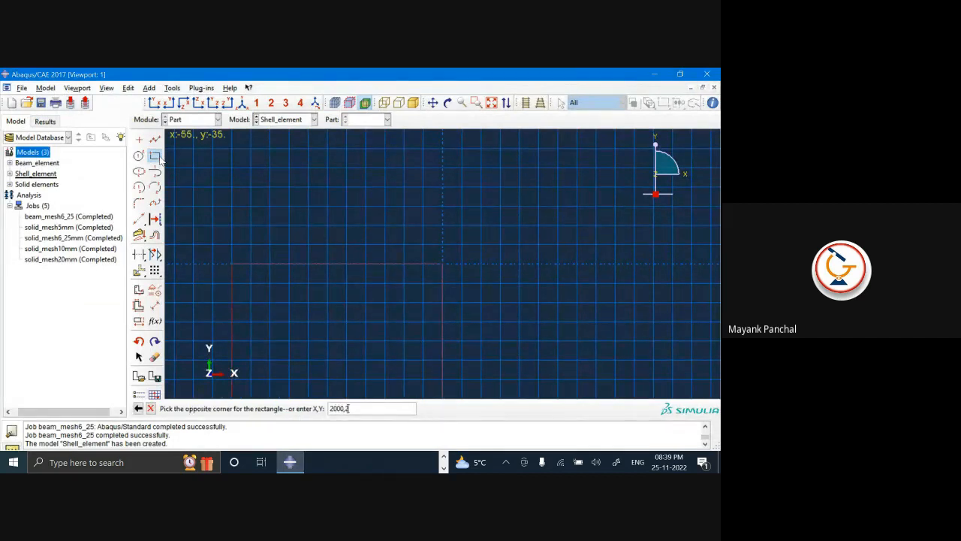
{"action": "key", "text": "Return"}
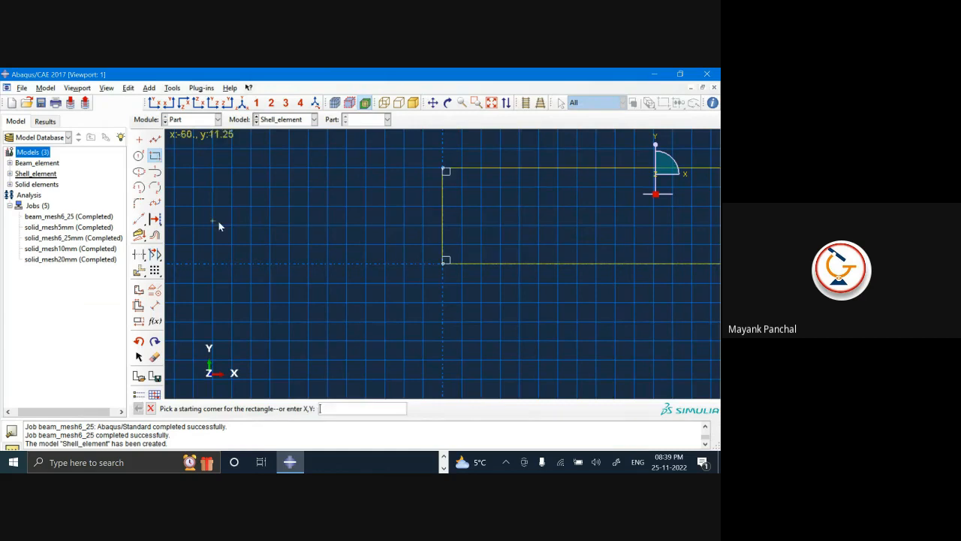
{"action": "left_click", "coordinate": [491, 102]}
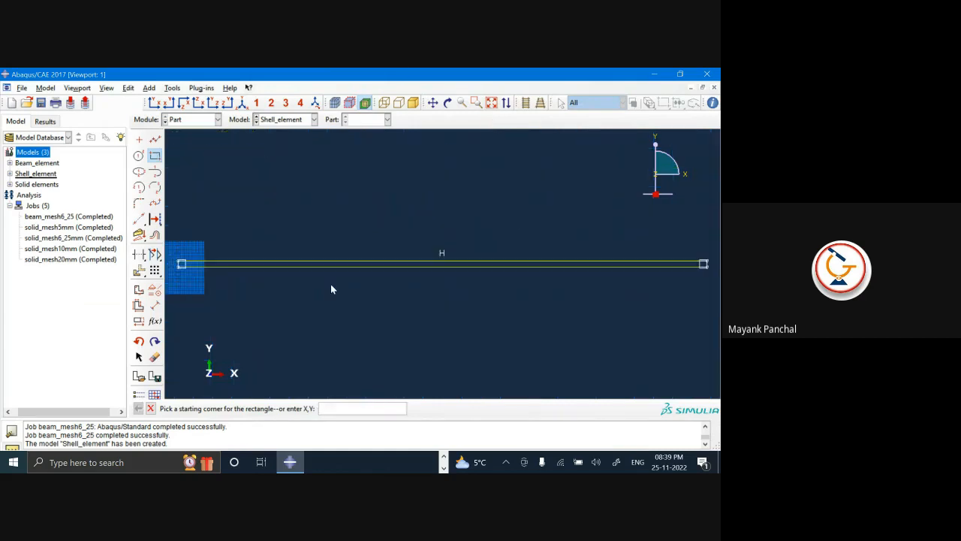
{"action": "left_click", "coordinate": [150, 408]}
{"action": "left_click", "coordinate": [285, 409]}
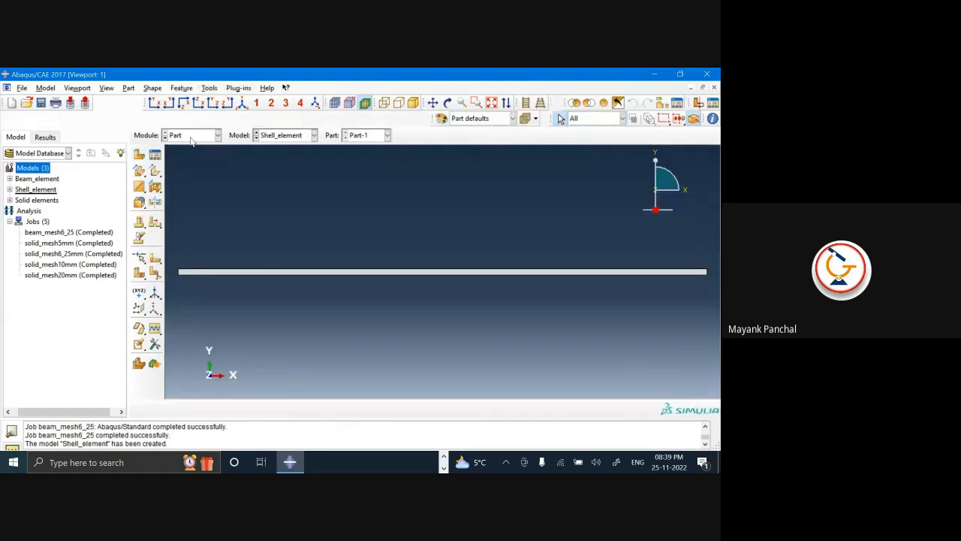
- In the Property module, create a material named Material-1 with a uniform mass density
{"action": "left_click", "coordinate": [191, 136]}
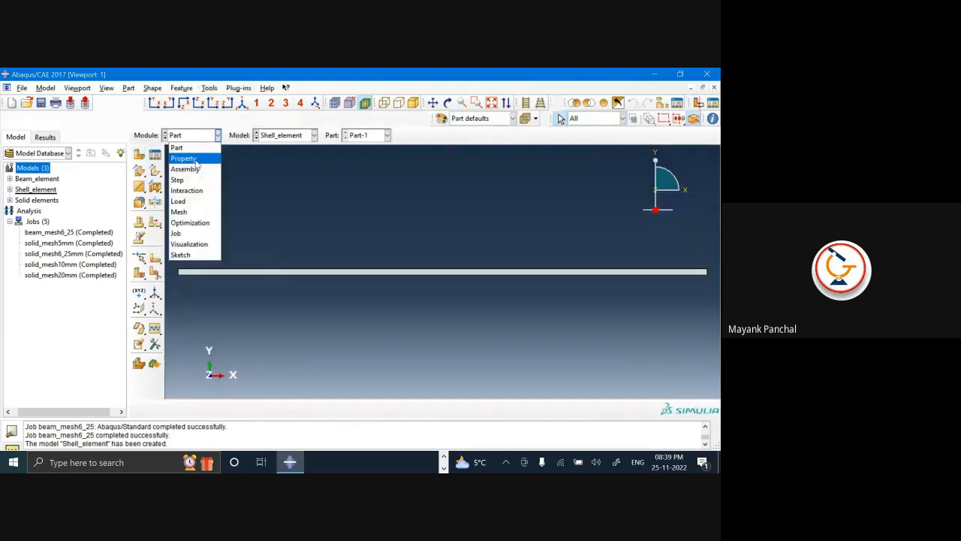
{"action": "left_click", "coordinate": [186, 157]}
{"action": "left_click", "coordinate": [139, 154]}
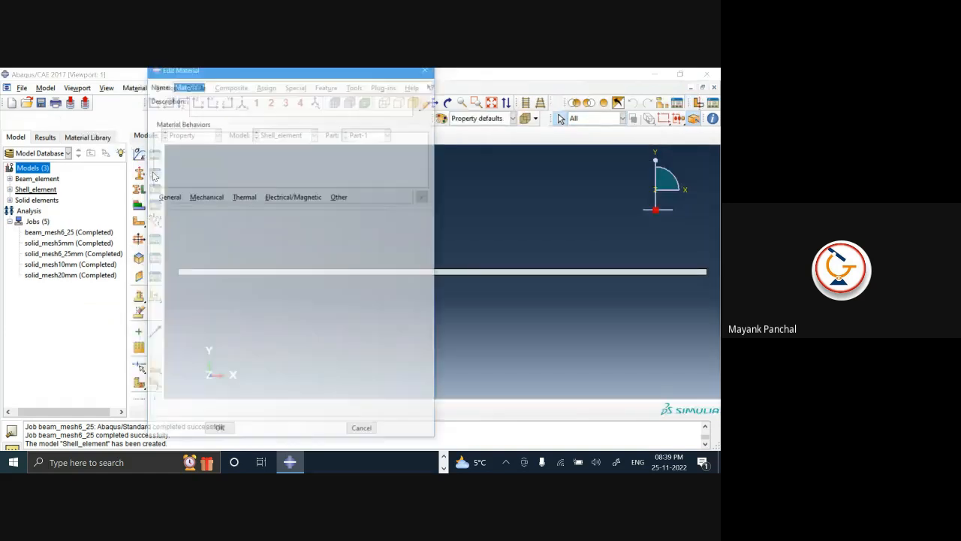
{"action": "left_click", "coordinate": [168, 198]}
{"action": "left_click", "coordinate": [172, 208]}
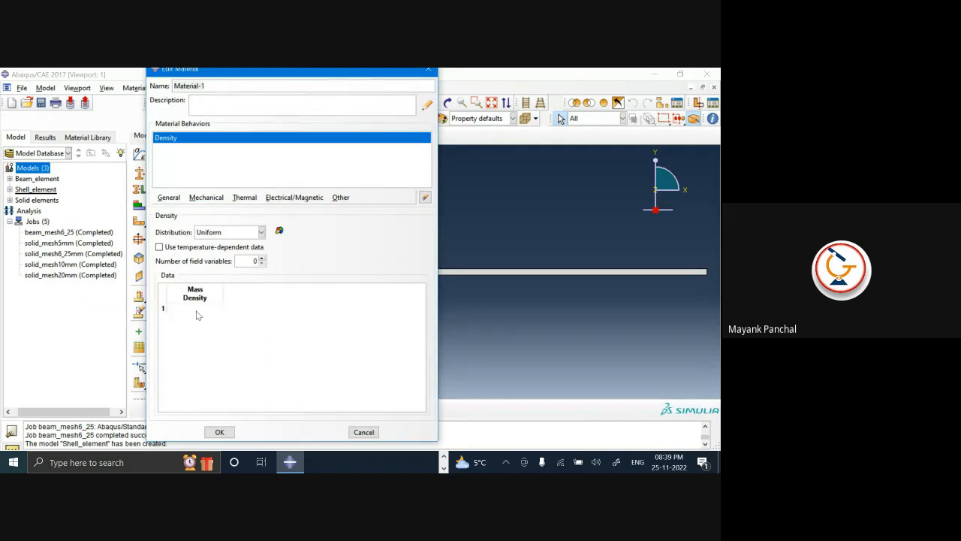
{"action": "left_click", "coordinate": [195, 310]}
- Add isotropic elasticity to Material-1 with a Young's modulus of 2e5 and the Poisson's ratio, and save the material
{"action": "left_click", "coordinate": [207, 197]}
{"action": "mouse_move", "coordinate": [253, 211]}
{"action": "left_click", "coordinate": [353, 211]}
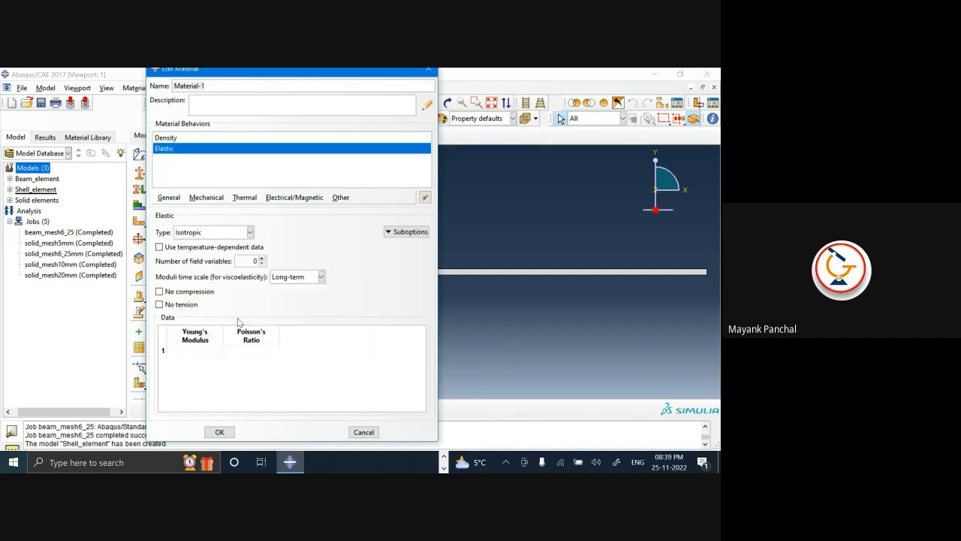
{"action": "left_click", "coordinate": [196, 350]}
{"action": "type", "text": "2e5"}
{"action": "key", "text": "Tab"}
{"action": "left_click", "coordinate": [215, 431]}
- Create a homogeneous shell section named Section-1 using Material-1, with a thickness of 50 taken from the beam height in the Word document
{"action": "left_click", "coordinate": [141, 181]}
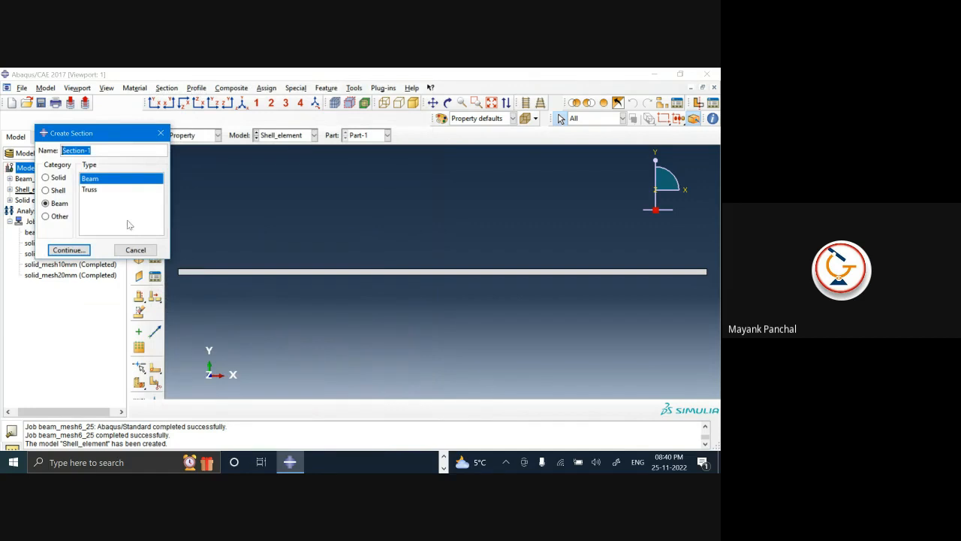
{"action": "left_click", "coordinate": [66, 189]}
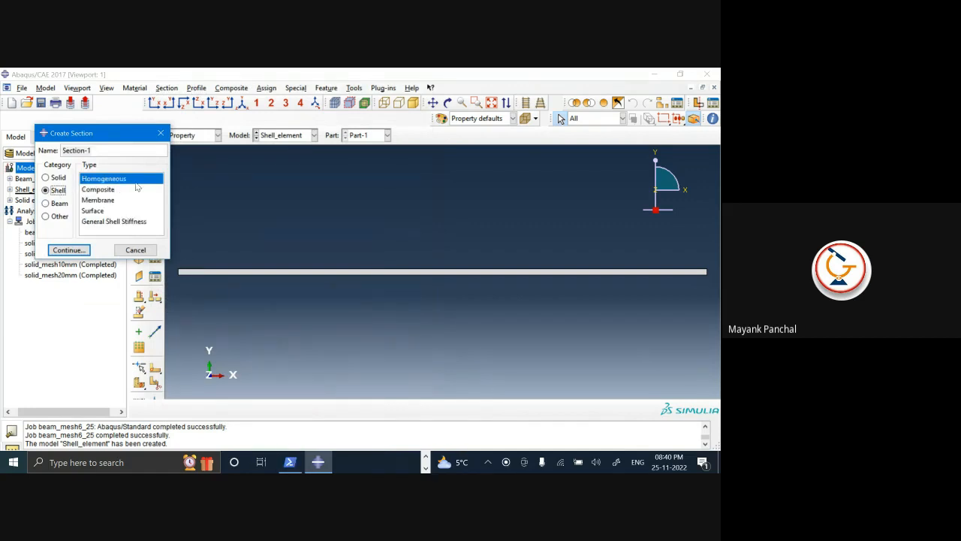
{"action": "left_click", "coordinate": [68, 250]}
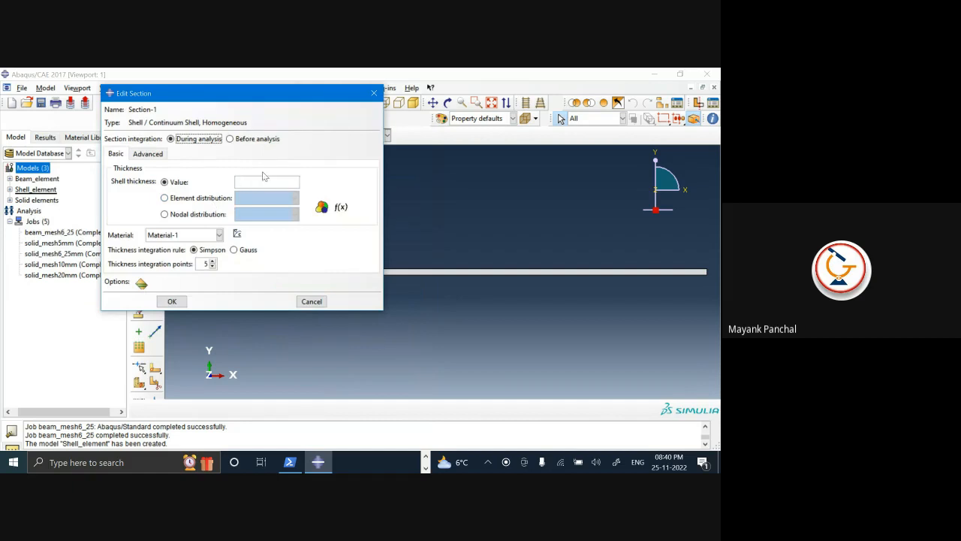
{"action": "left_click", "coordinate": [425, 456]}
{"action": "left_click", "coordinate": [406, 462]}
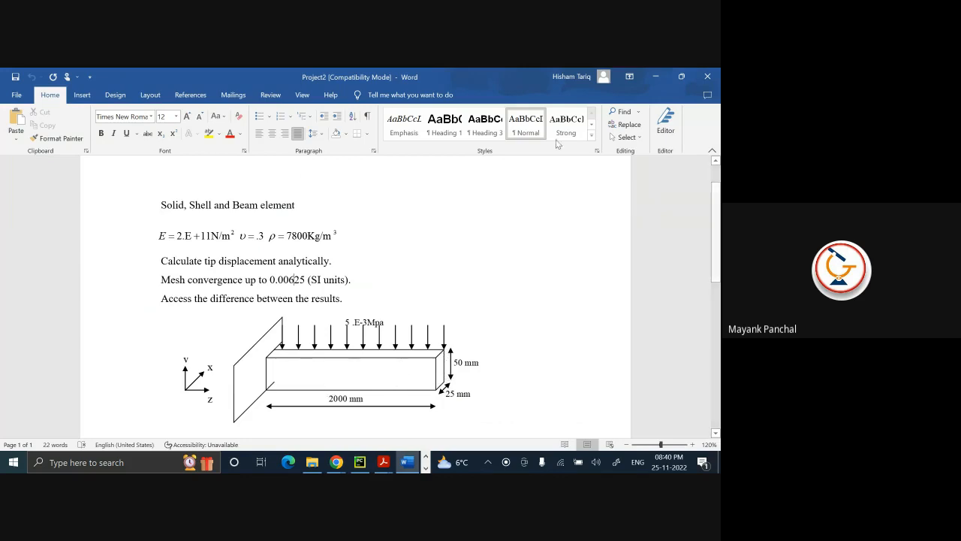
{"action": "left_click", "coordinate": [648, 73]}
{"action": "left_click", "coordinate": [279, 180]}
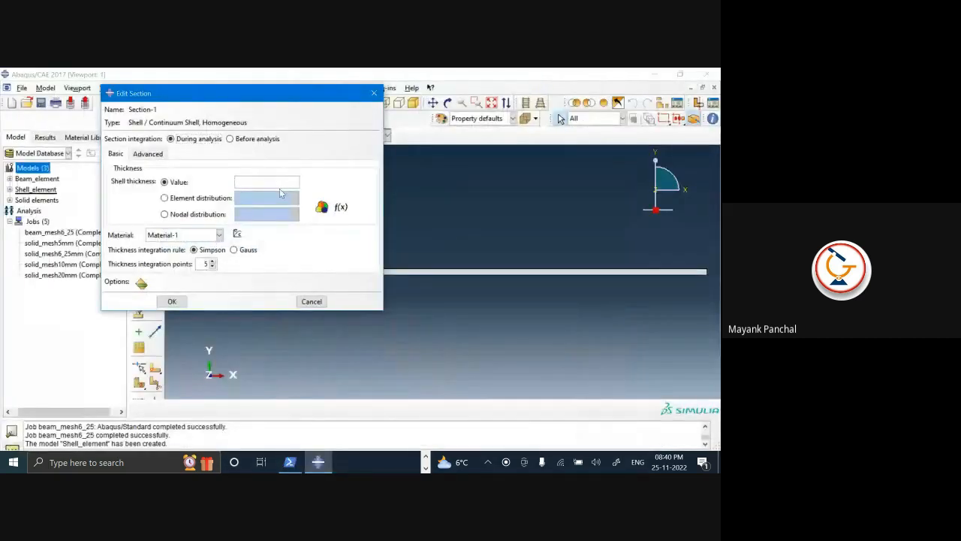
{"action": "type", "text": "50"}
{"action": "left_click", "coordinate": [172, 302]}
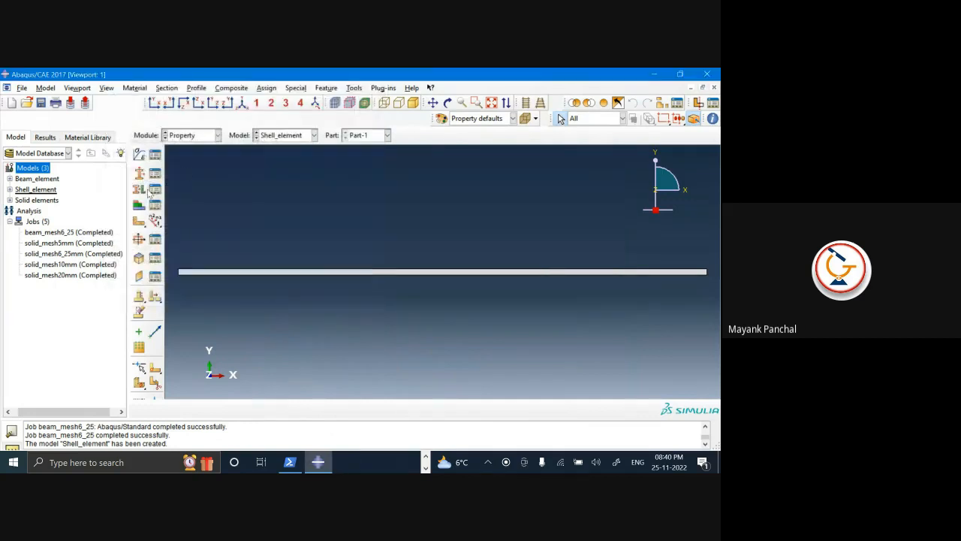
- Assign Section-1 to the whole beam face as Set-1, with the shell offset defined at the middle surface
{"action": "left_click", "coordinate": [139, 188]}
{"action": "left_click", "coordinate": [252, 271]}
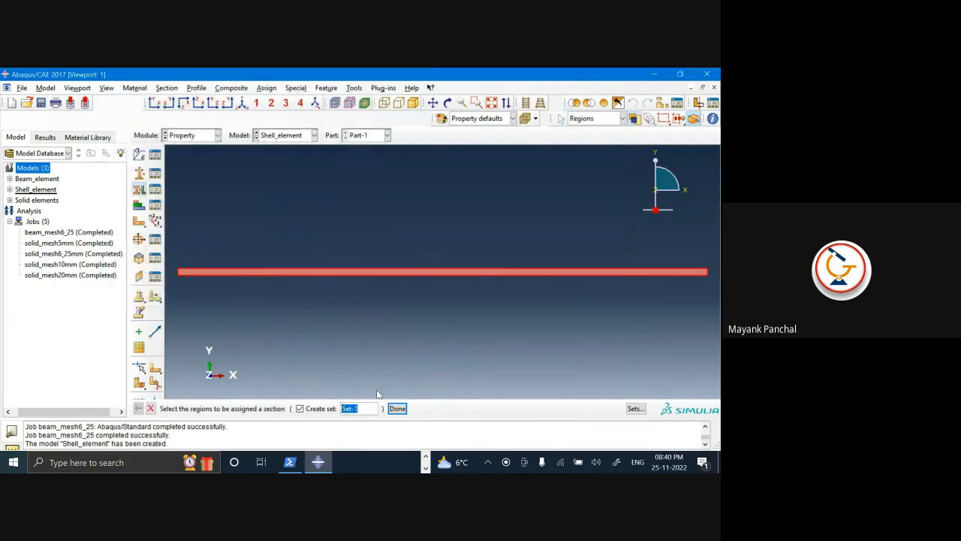
{"action": "left_click", "coordinate": [398, 408]}
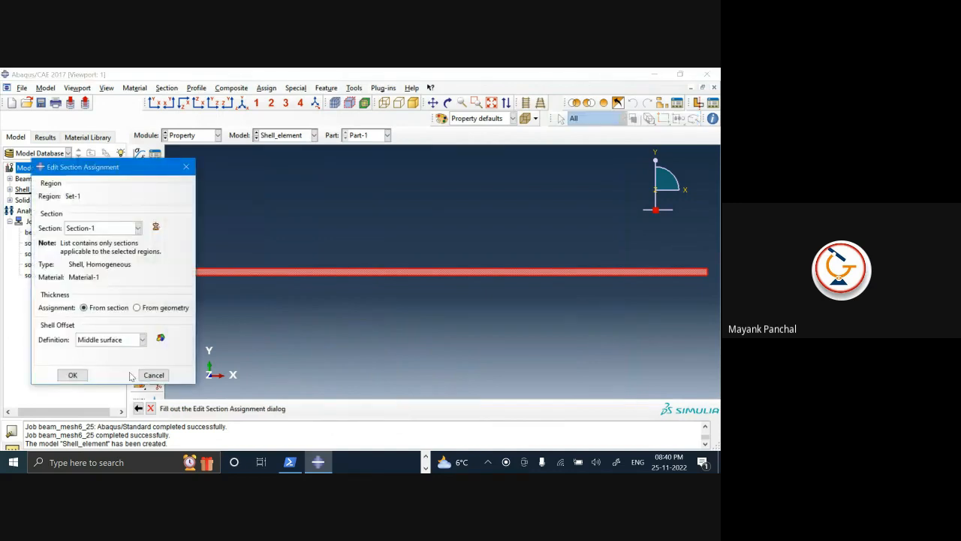
{"action": "left_click", "coordinate": [116, 344]}
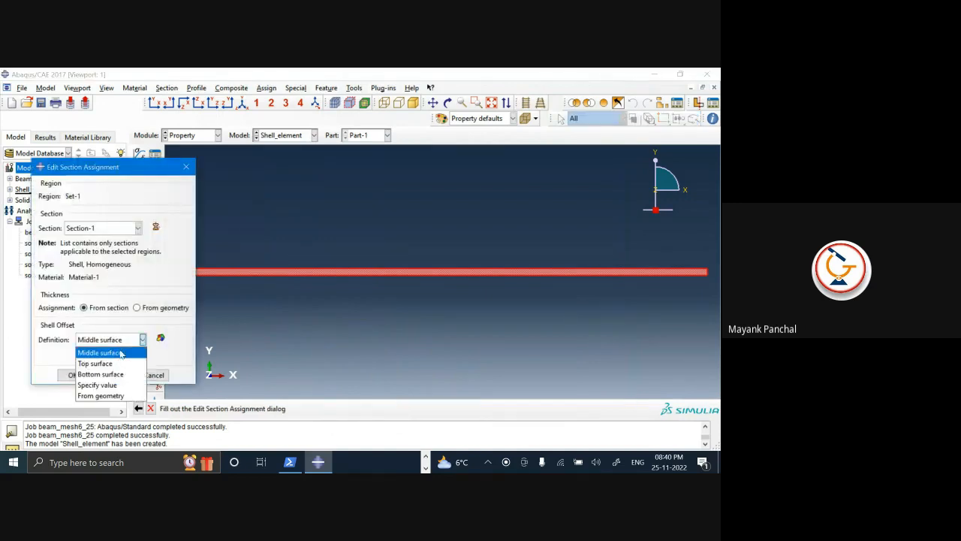
{"action": "left_click", "coordinate": [120, 353]}
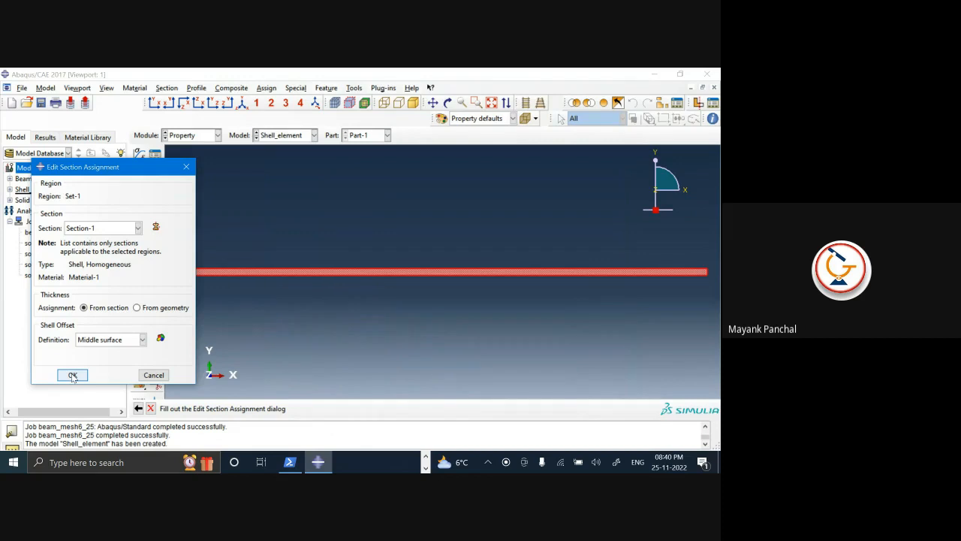
{"action": "left_click", "coordinate": [72, 375]}
- In the Assembly module, create a dependent instance of Part-1
{"action": "left_click", "coordinate": [192, 135]}
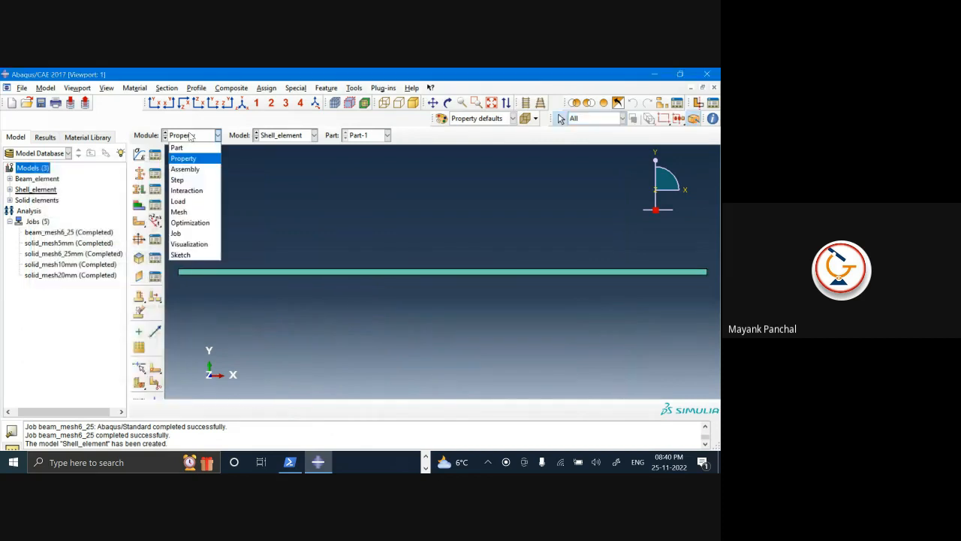
{"action": "left_click", "coordinate": [188, 165]}
{"action": "left_click", "coordinate": [140, 155]}
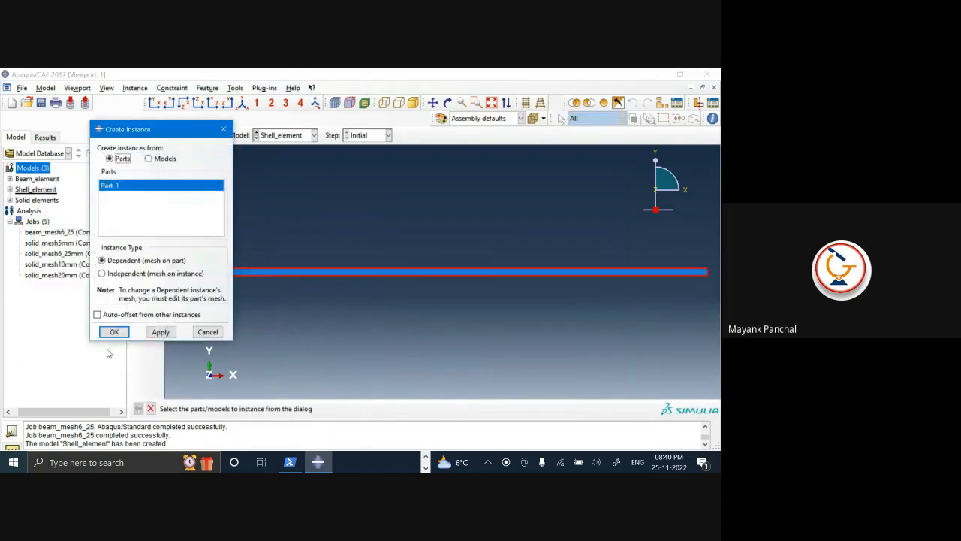
{"action": "left_click", "coordinate": [114, 330]}
- Create a Static, General step named Step-1 after the Initial step, with a time period of 1 and Nlgeom off
{"action": "left_click", "coordinate": [191, 136]}
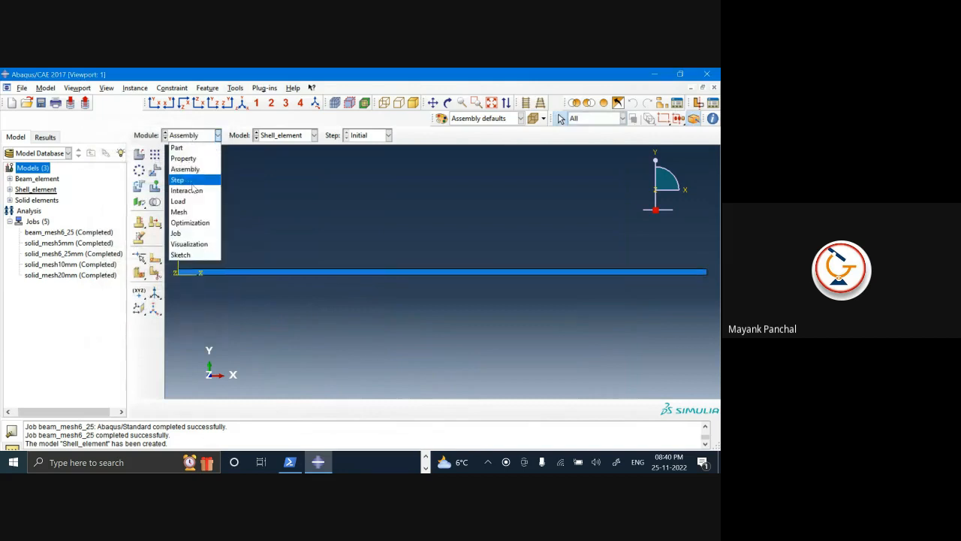
{"action": "left_click", "coordinate": [191, 178]}
{"action": "left_click", "coordinate": [140, 155]}
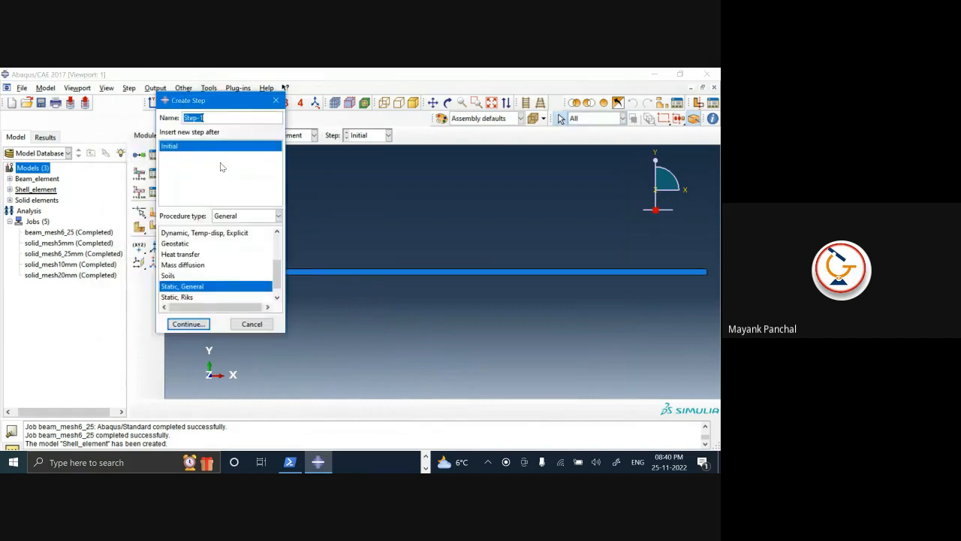
{"action": "left_click", "coordinate": [194, 325]}
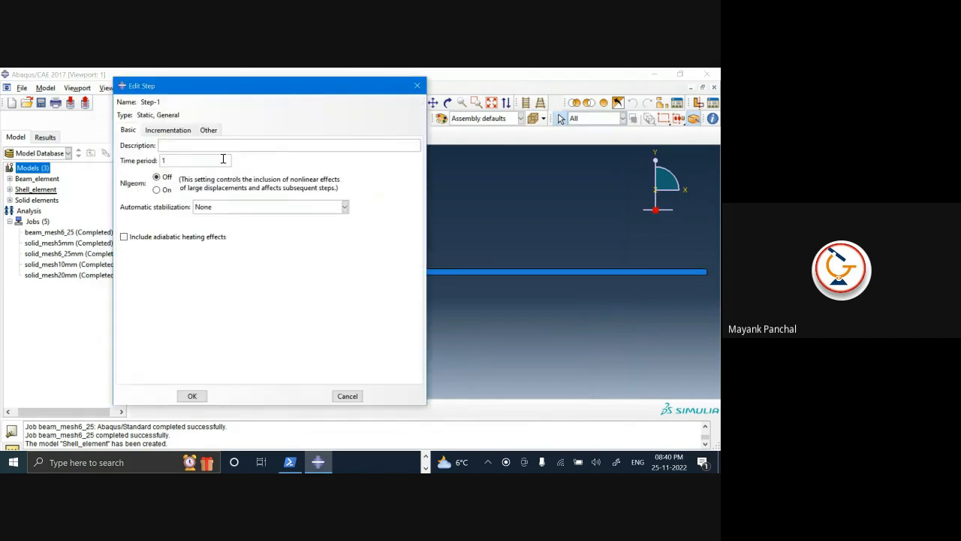
{"action": "left_click", "coordinate": [192, 396]}
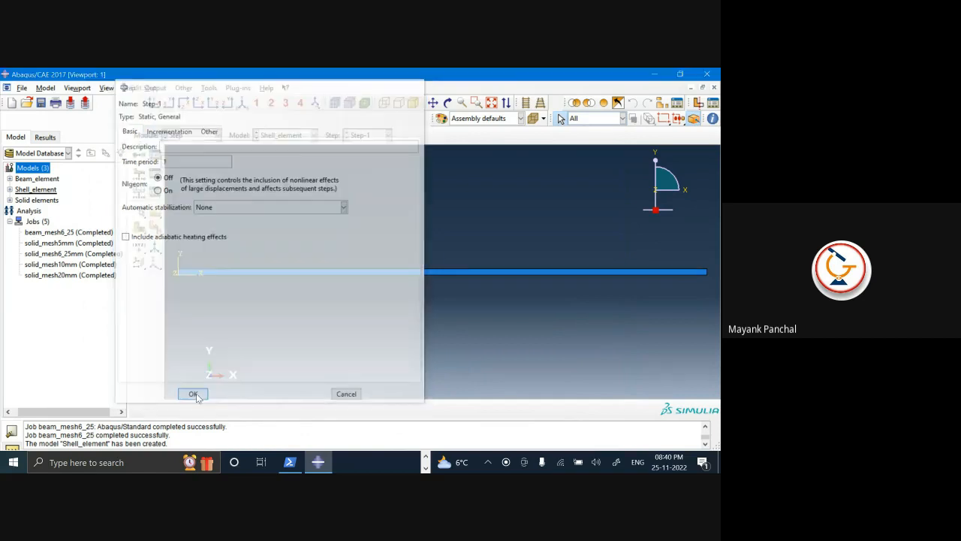
- Review the output variables requested in F-Output-1 for Step-1 and leave the request as it is
{"action": "left_click", "coordinate": [158, 173]}
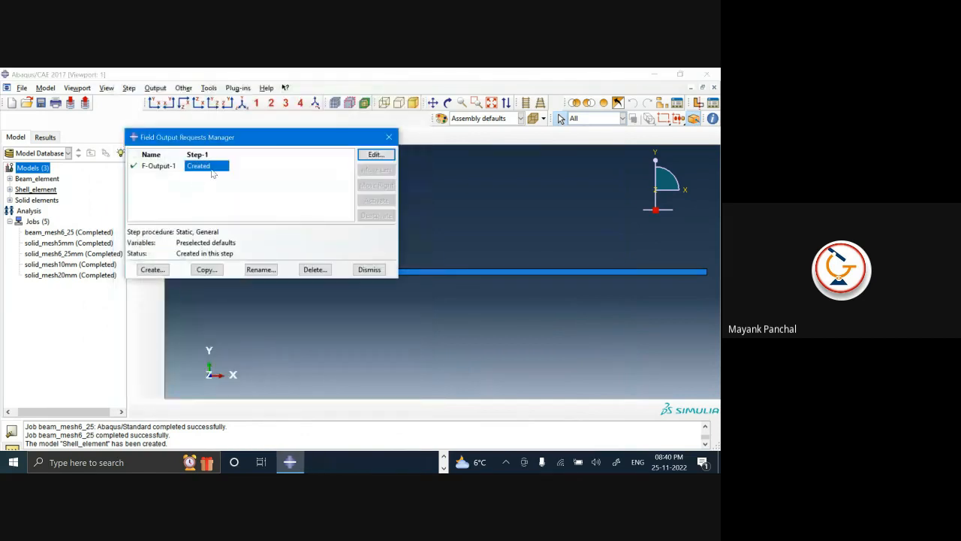
{"action": "double_click", "coordinate": [206, 173]}
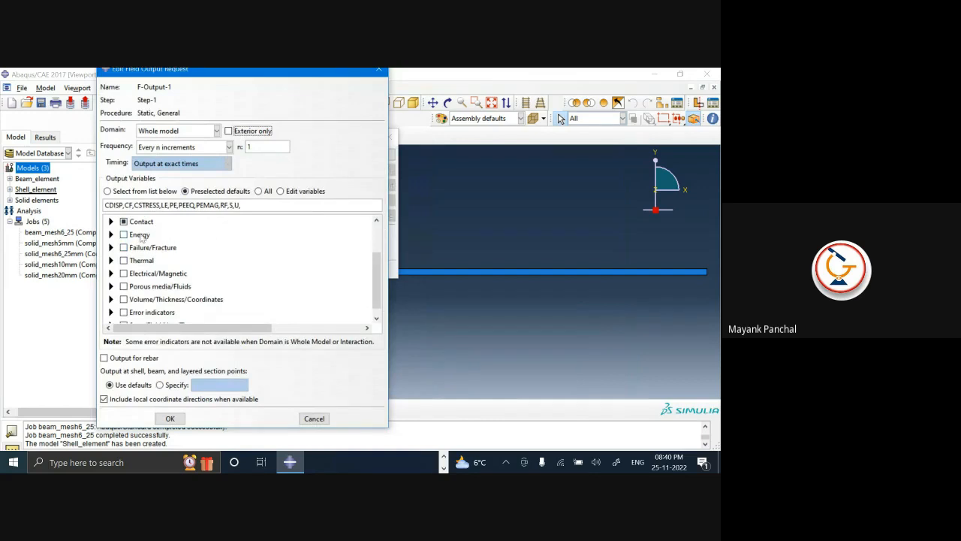
{"action": "left_click", "coordinate": [377, 72]}
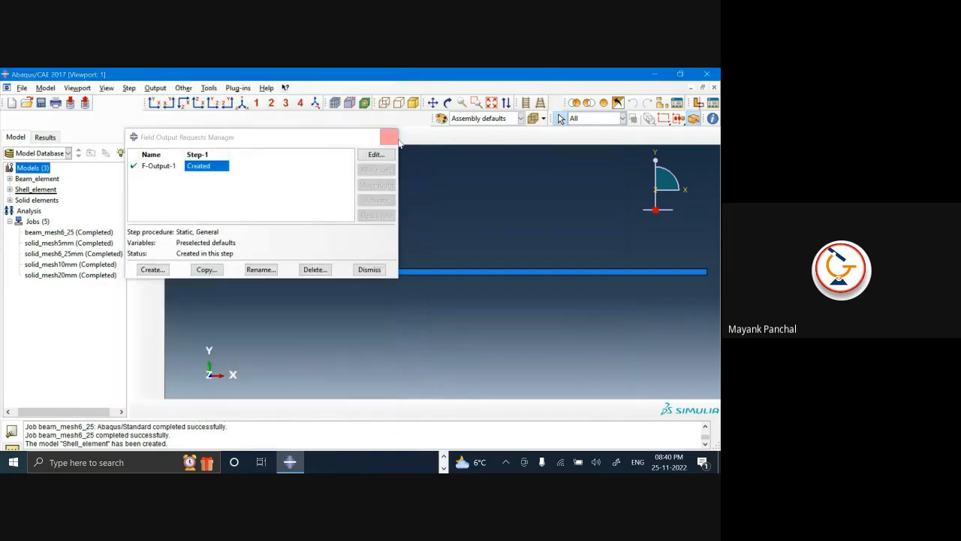
{"action": "left_click", "coordinate": [390, 136]}
- Show the beam in isometric view and return to the Assembly module
{"action": "left_click", "coordinate": [199, 135]}
{"action": "left_click", "coordinate": [193, 192]}
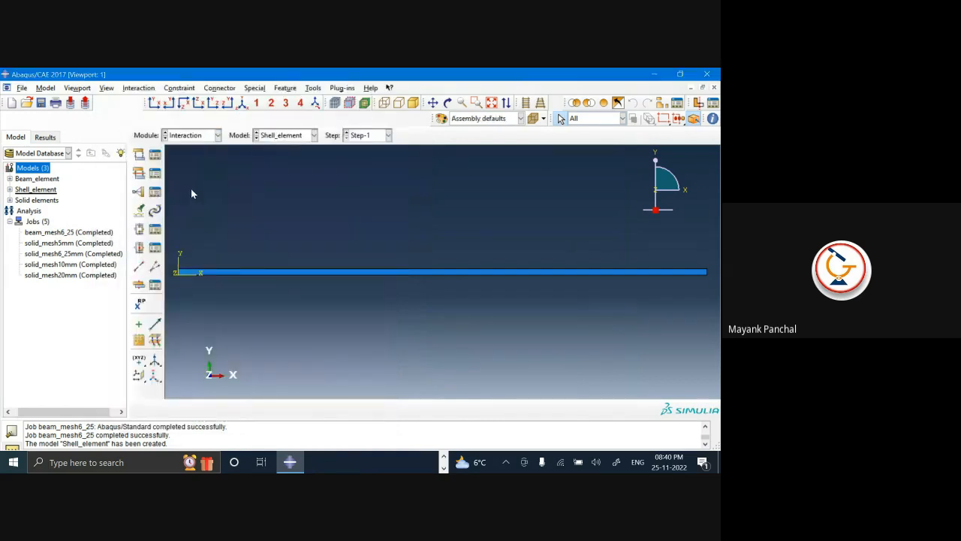
{"action": "left_click", "coordinate": [242, 103]}
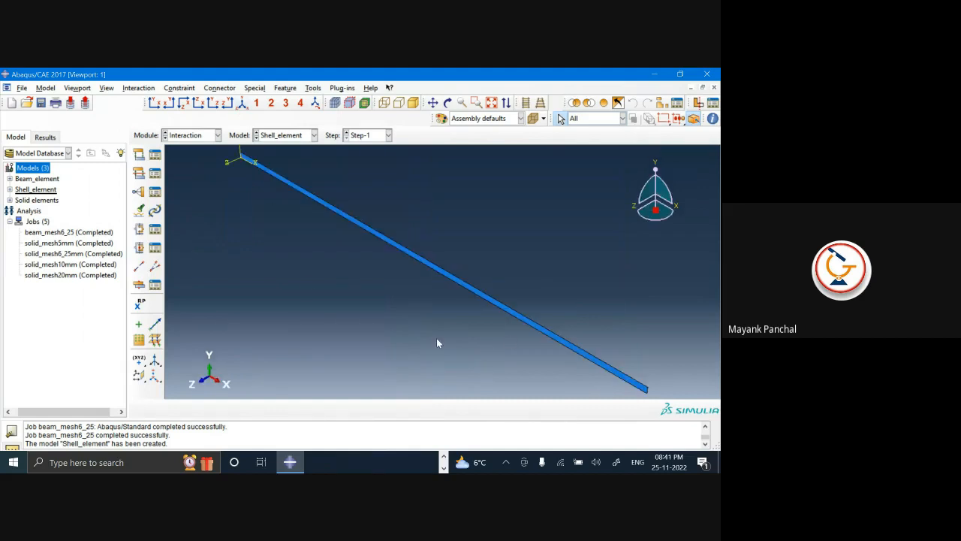
{"action": "left_click", "coordinate": [184, 135]}
{"action": "left_click", "coordinate": [188, 167]}
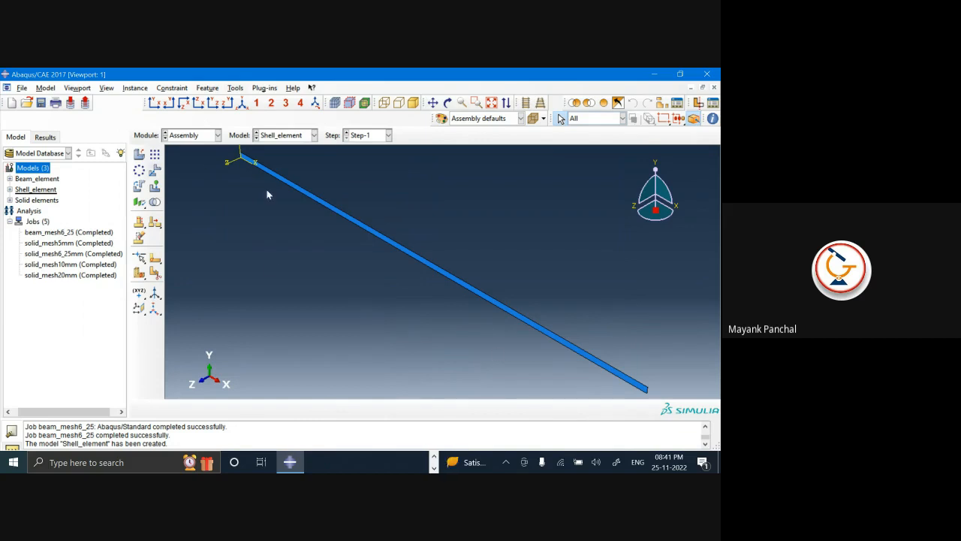
{"action": "left_click", "coordinate": [284, 182]}
{"action": "left_click", "coordinate": [145, 89]}
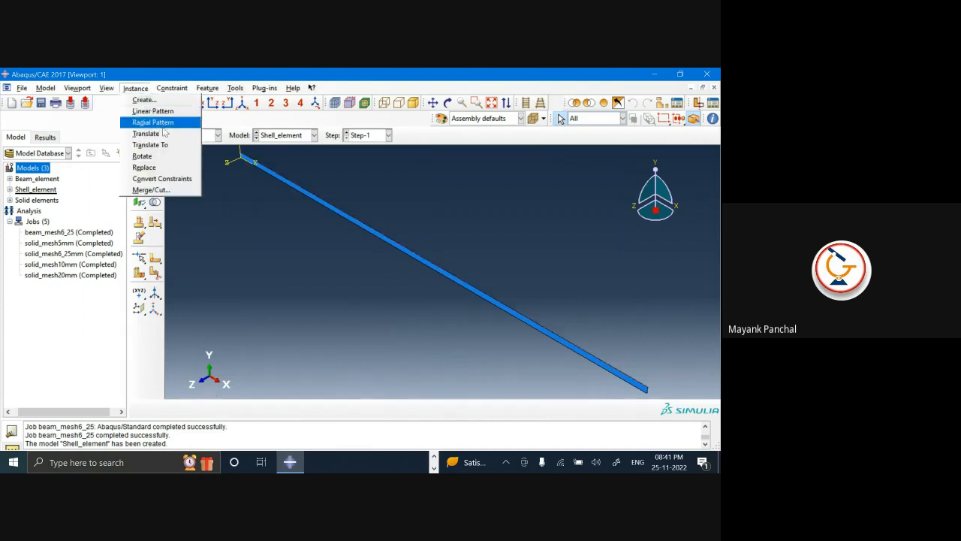
{"action": "left_click", "coordinate": [171, 155]}
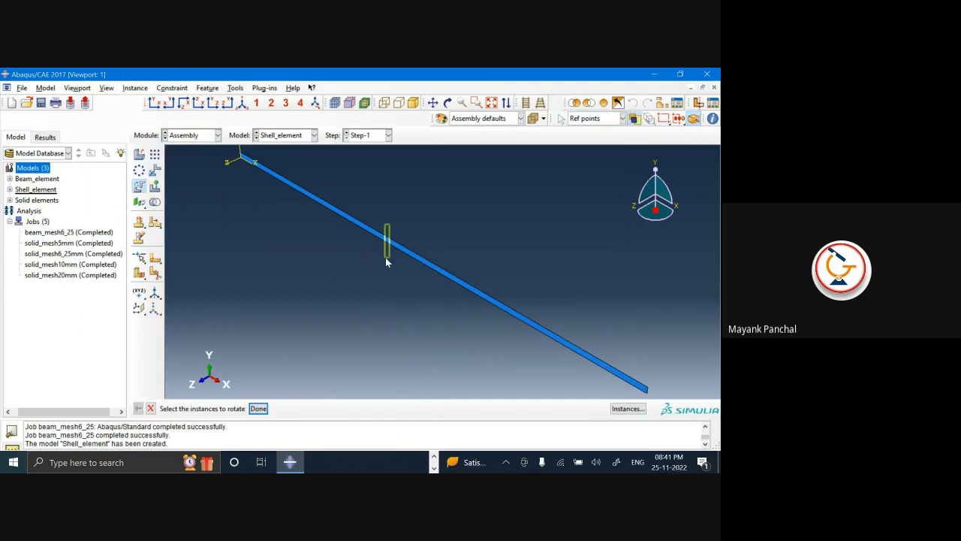
{"action": "left_click_drag", "start_coordinate": [386, 259], "coordinate": [410, 280]}
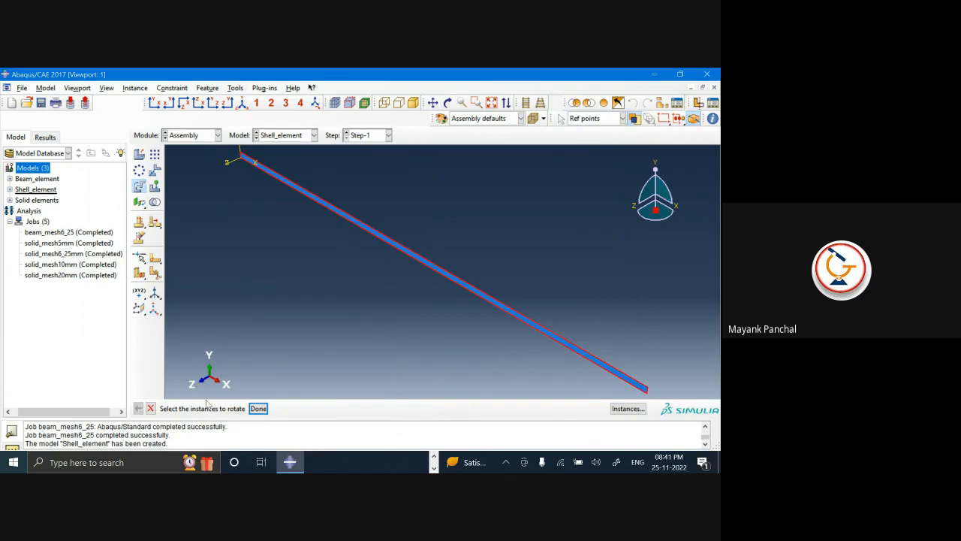
{"action": "left_click", "coordinate": [150, 408]}
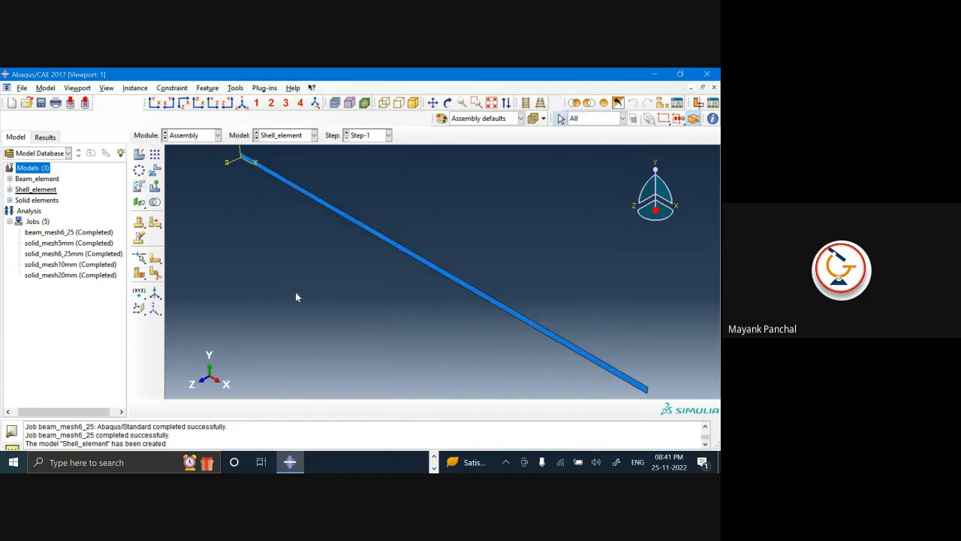
- Rotate the beam instance by 90 degrees about its lower long edge, with the axis running from the origin corner to the far-end corner
{"action": "left_click", "coordinate": [138, 88]}
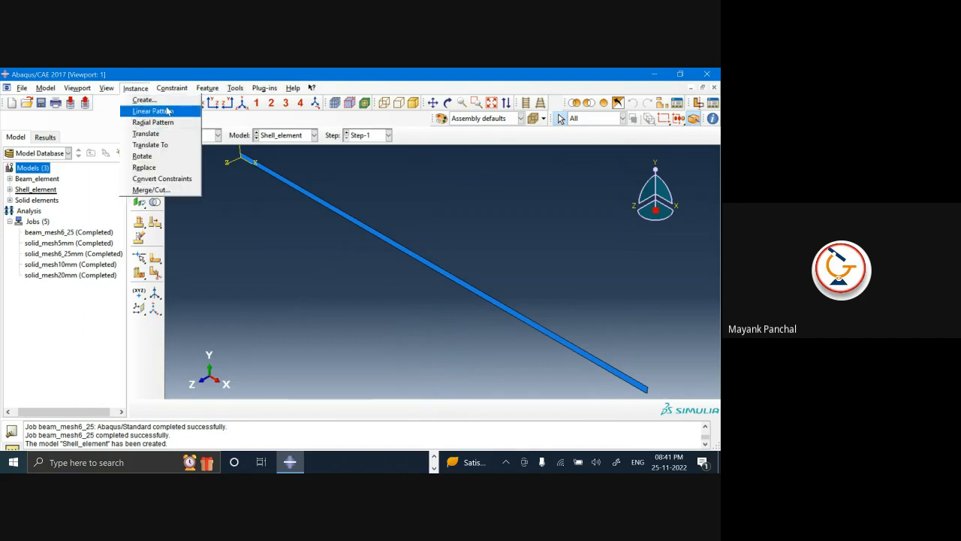
{"action": "left_click", "coordinate": [142, 155]}
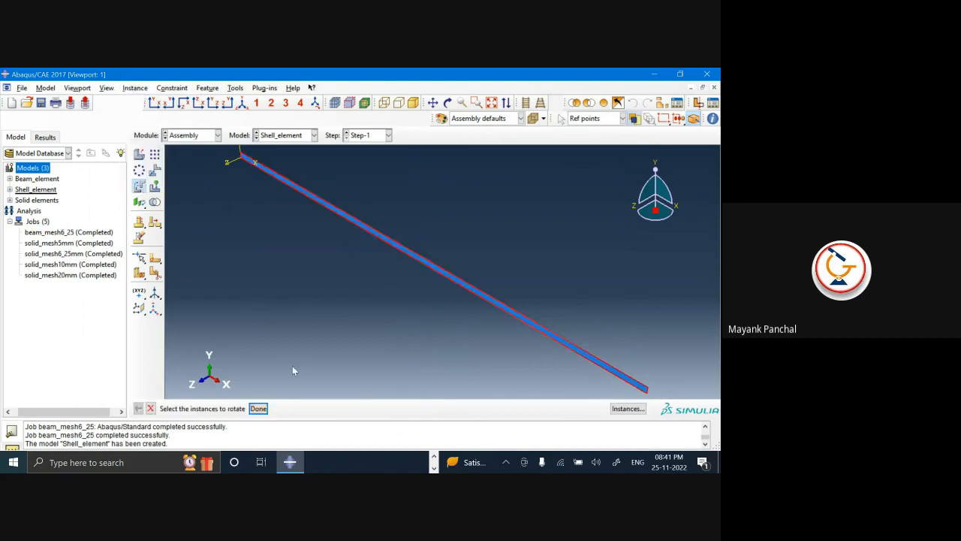
{"action": "left_click", "coordinate": [258, 409]}
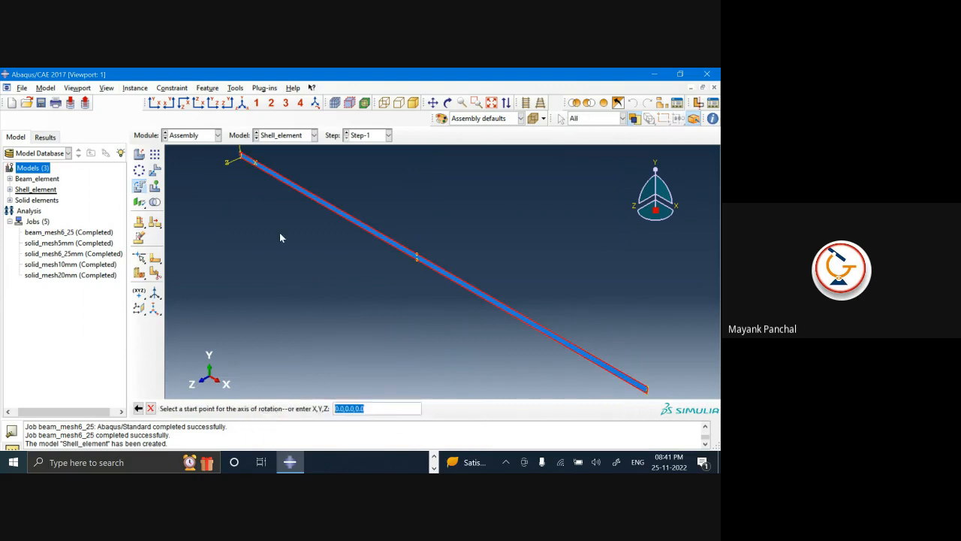
{"action": "left_click", "coordinate": [241, 159]}
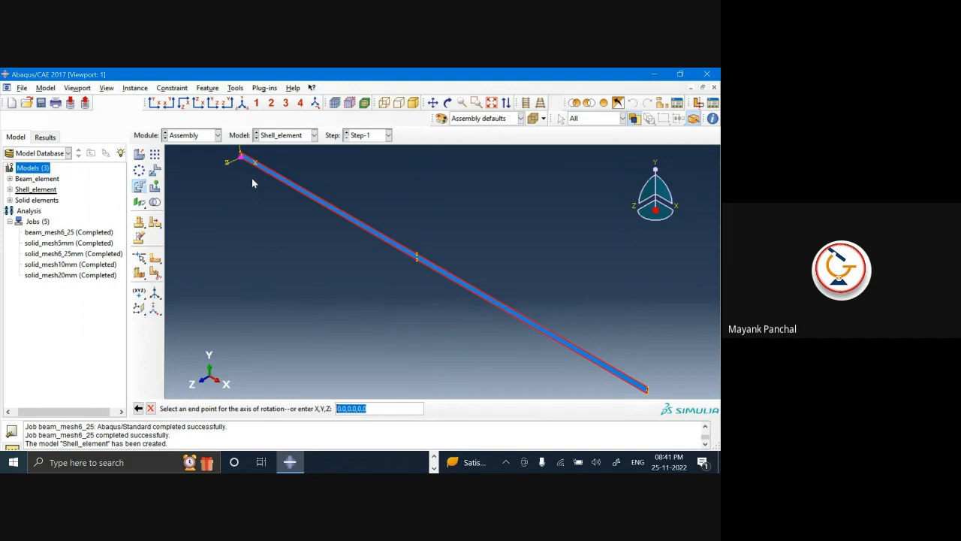
{"action": "left_click", "coordinate": [646, 396]}
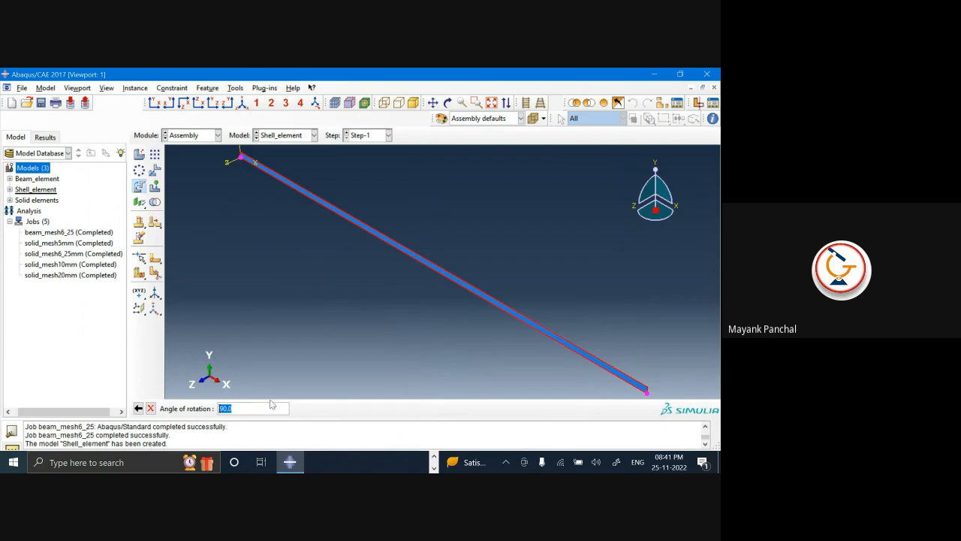
{"action": "key", "text": "Return"}
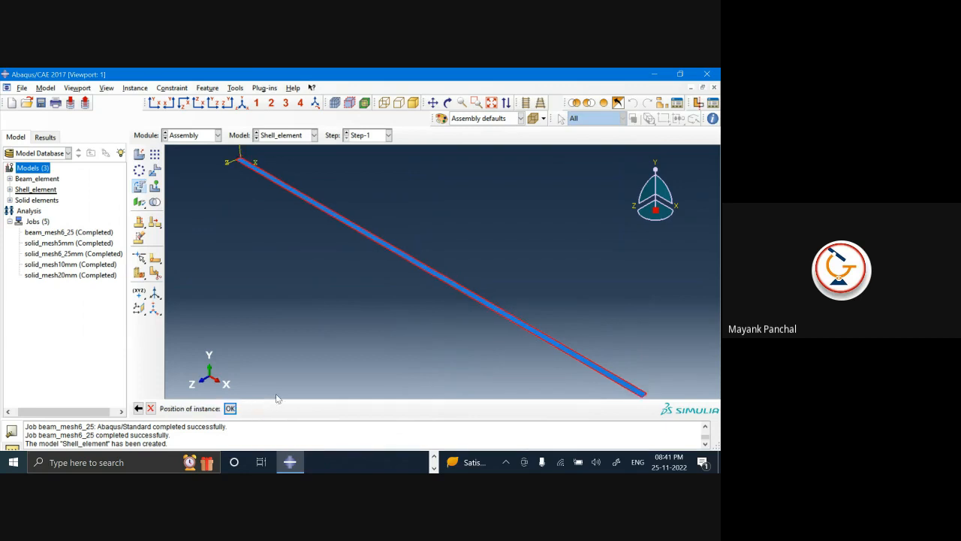
{"action": "left_click", "coordinate": [230, 408]}
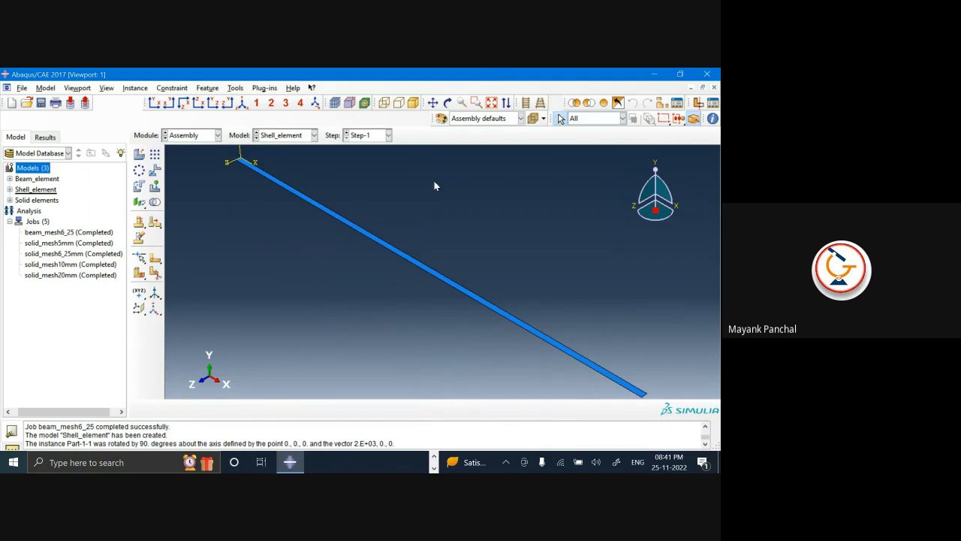
{"action": "left_click", "coordinate": [491, 104]}
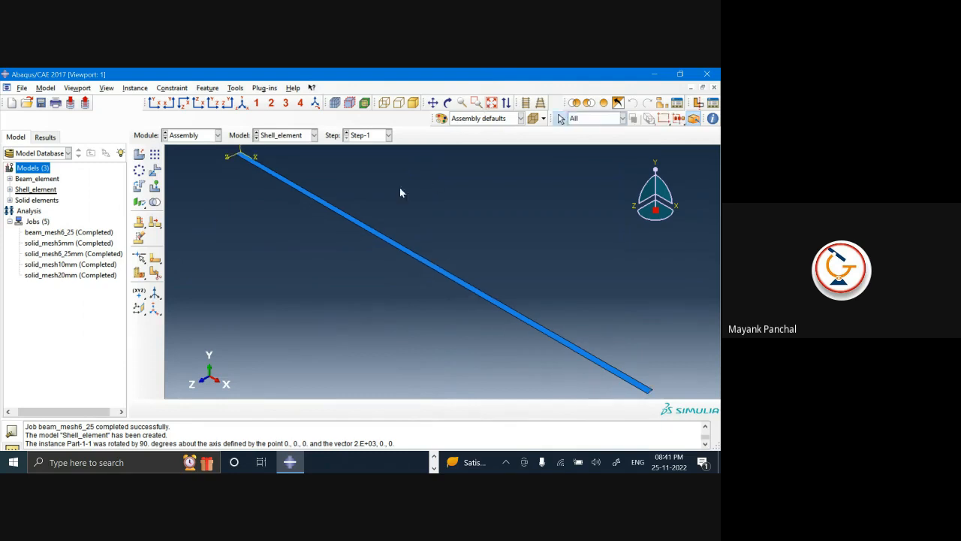
- In the Load module, create a mechanical Displacement/Rotation boundary condition named BC-1 in the Initial step
{"action": "left_click", "coordinate": [196, 135]}
{"action": "left_click", "coordinate": [195, 197]}
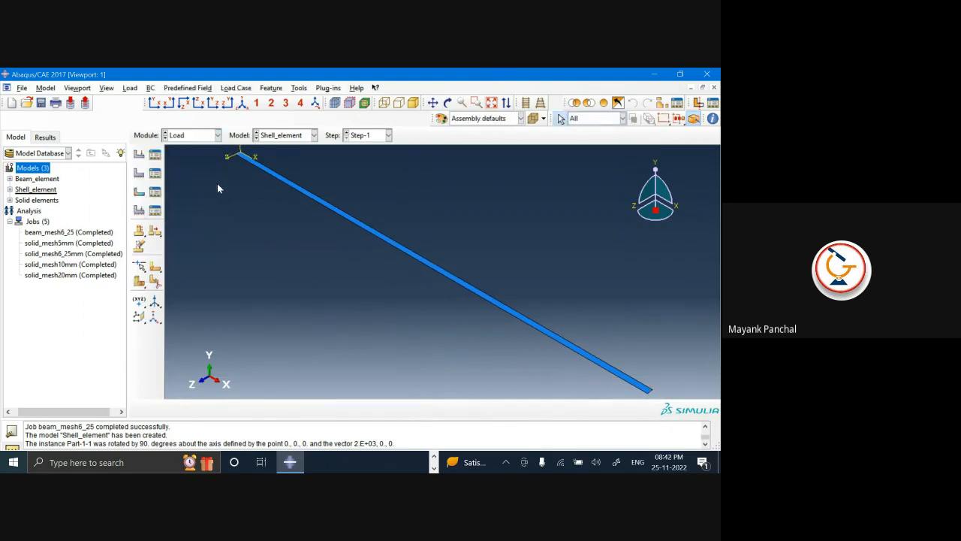
{"action": "left_click", "coordinate": [154, 154]}
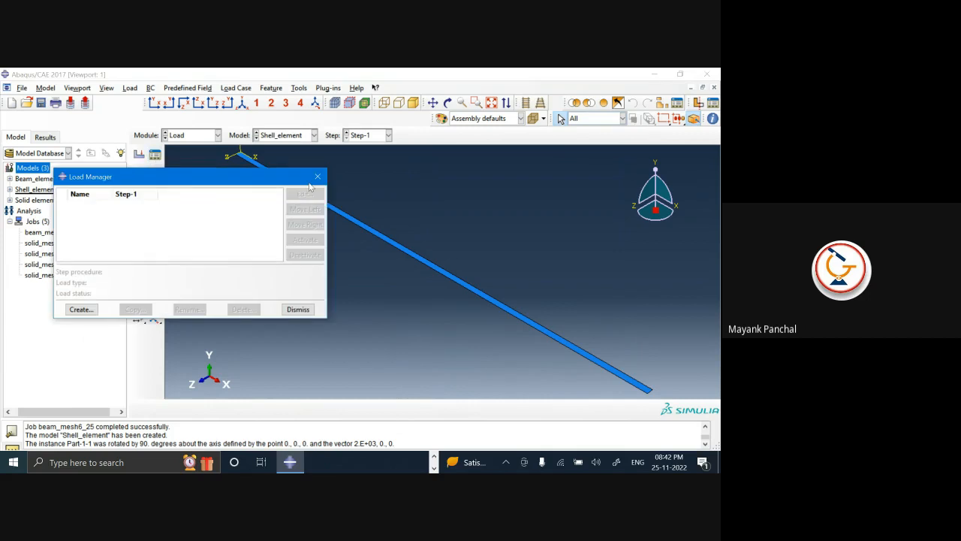
{"action": "left_click", "coordinate": [317, 176]}
{"action": "left_click", "coordinate": [155, 180]}
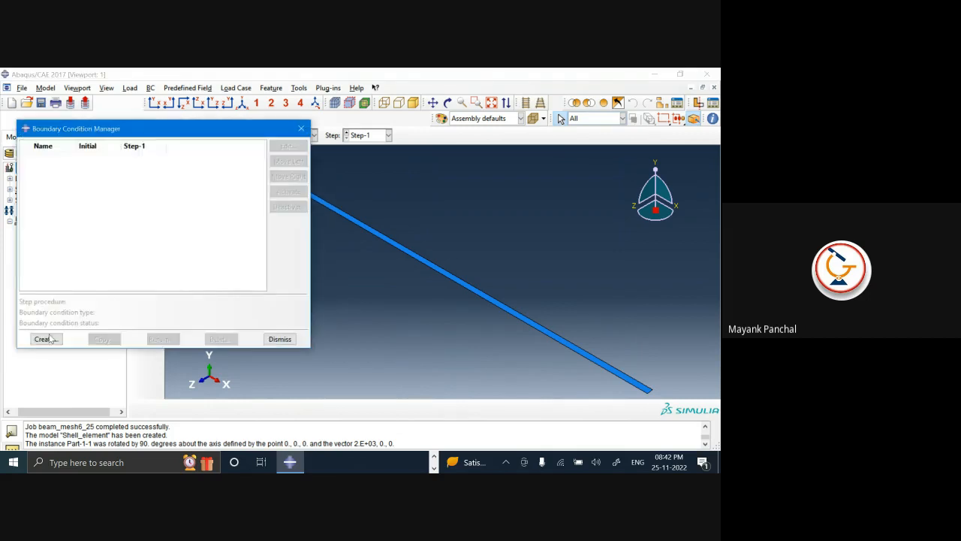
{"action": "left_click", "coordinate": [45, 338]}
{"action": "left_click", "coordinate": [54, 229]}
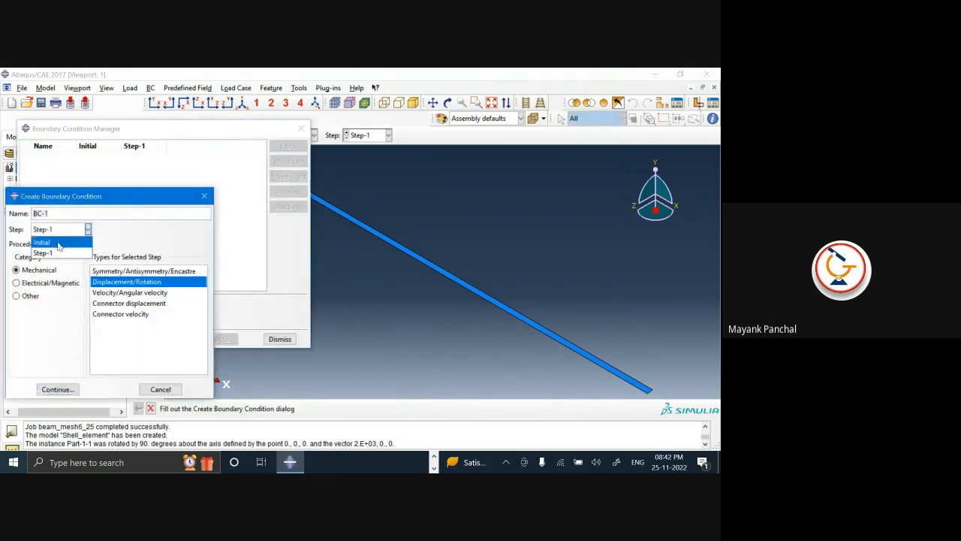
{"action": "left_click", "coordinate": [42, 242]}
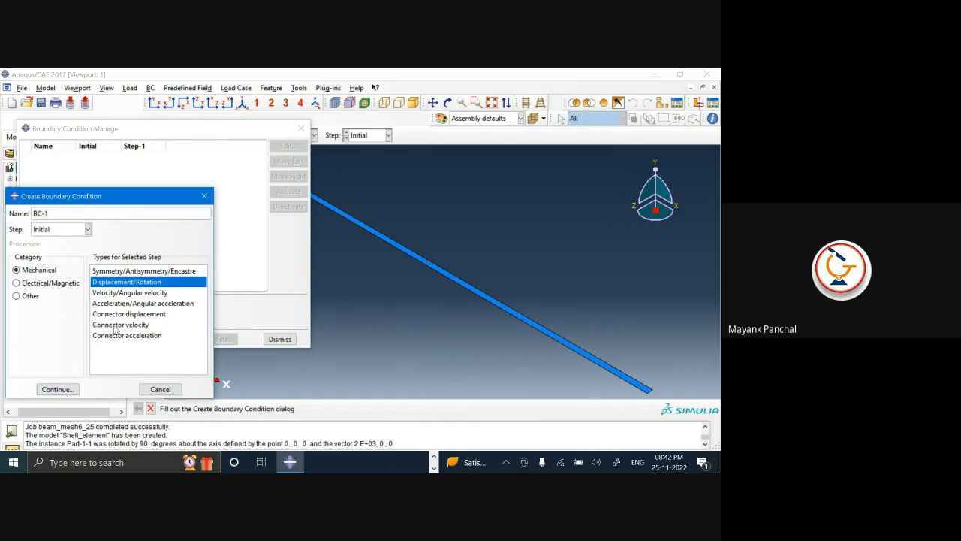
{"action": "left_click", "coordinate": [156, 272]}
{"action": "left_click", "coordinate": [150, 280]}
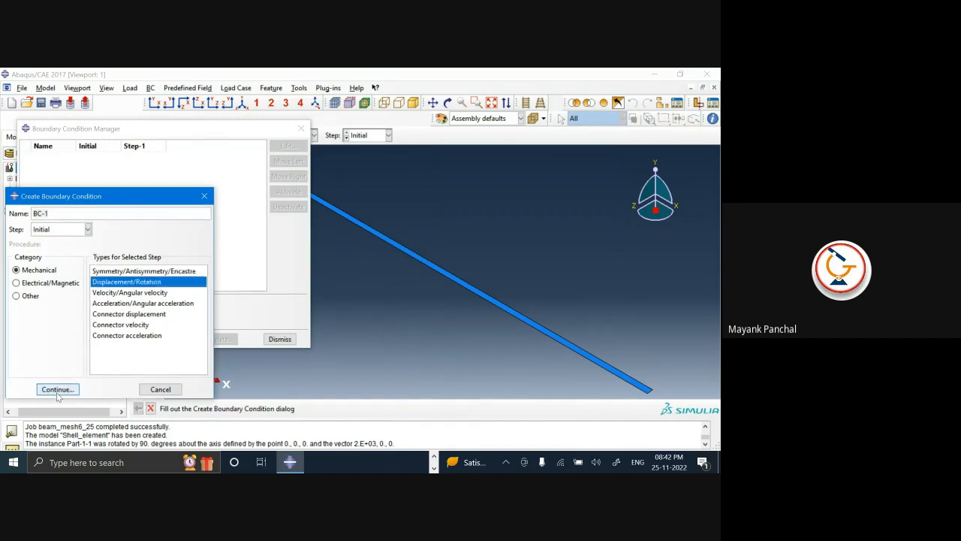
{"action": "left_click", "coordinate": [58, 389]}
- Choose the short edge at the beam's origin end as the boundary condition region, saved as Set-1
{"action": "left_click_drag", "start_coordinate": [216, 133], "coordinate": [22, 287]}
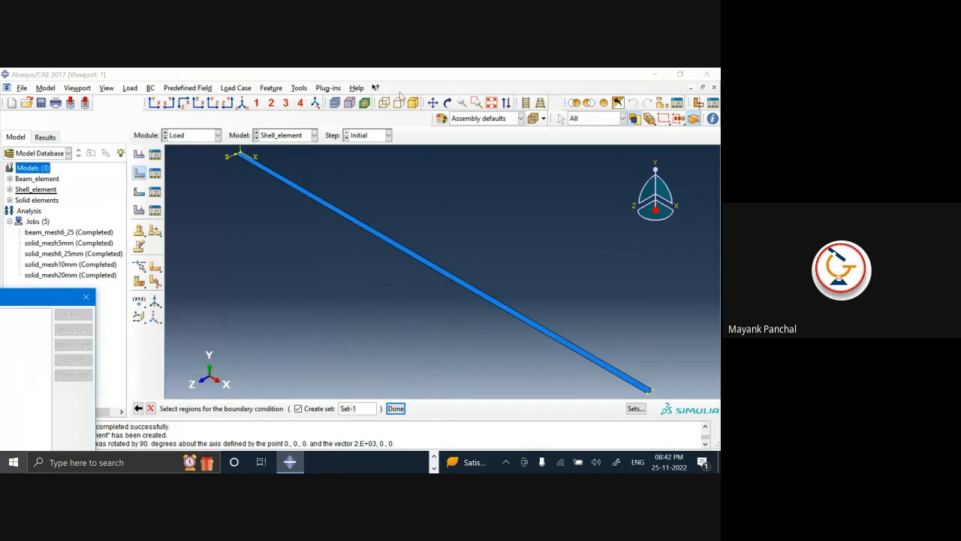
{"action": "left_click", "coordinate": [475, 102]}
{"action": "left_click_drag", "start_coordinate": [223, 152], "coordinate": [273, 182]}
{"action": "left_click", "coordinate": [477, 103]}
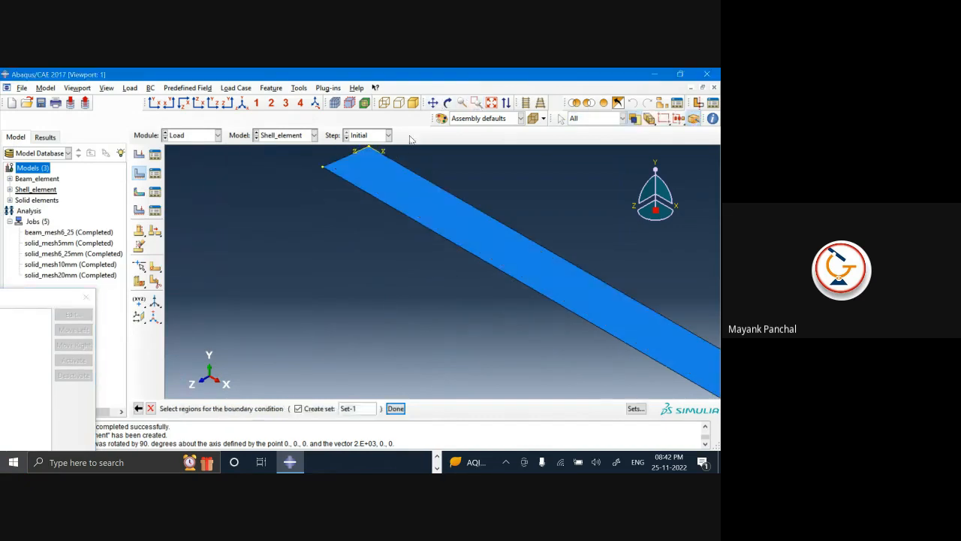
{"action": "left_click", "coordinate": [339, 160]}
{"action": "left_click", "coordinate": [395, 408]}
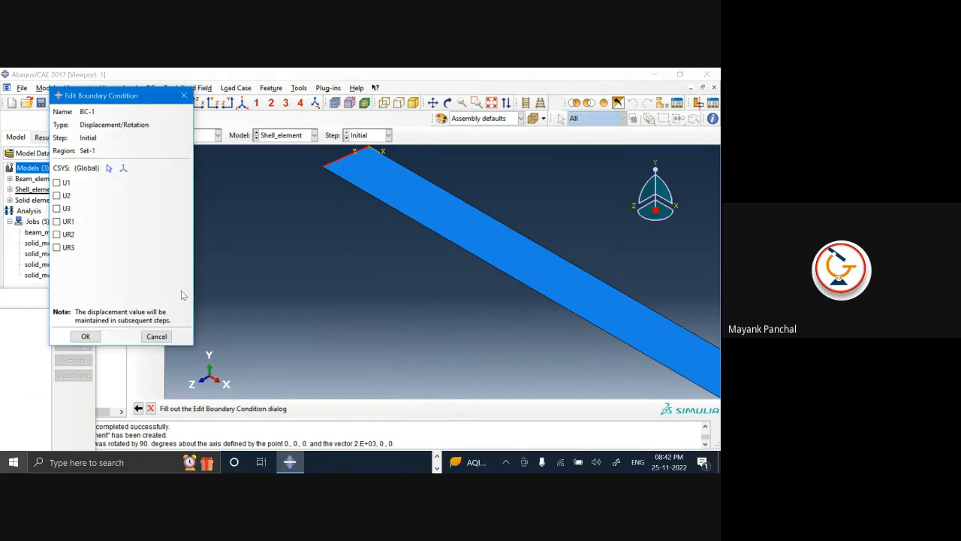
- Fix all six degrees of freedom U1, U2, U3, UR1, UR2 and UR3 in BC-1
{"action": "left_click", "coordinate": [63, 247]}
{"action": "left_click", "coordinate": [64, 234]}
{"action": "left_click", "coordinate": [64, 221]}
{"action": "left_click", "coordinate": [64, 208]}
{"action": "left_click", "coordinate": [64, 195]}
{"action": "left_click", "coordinate": [64, 183]}
{"action": "left_click", "coordinate": [86, 336]}
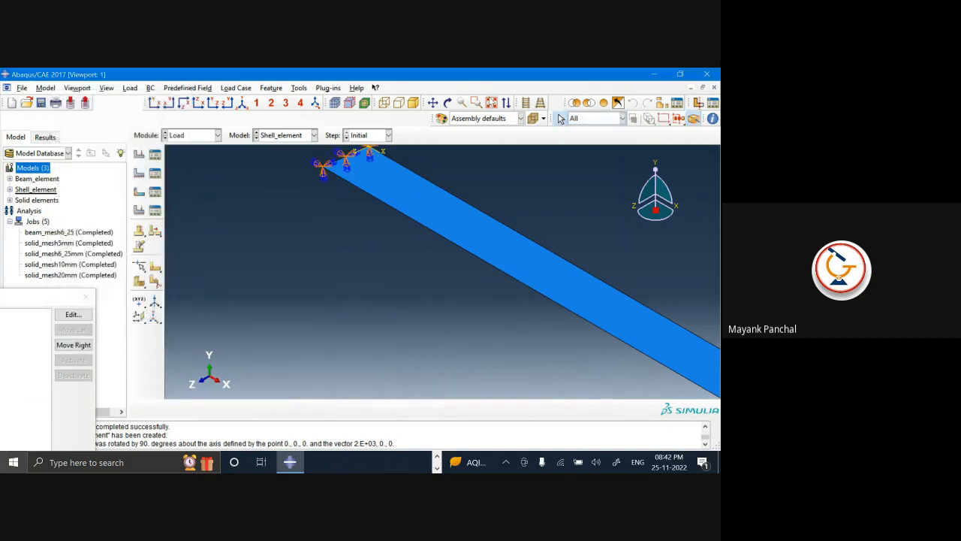
- Create a mechanical Pressure load named Load-1 in Step-1
{"action": "left_click", "coordinate": [491, 103]}
{"action": "left_click", "coordinate": [155, 154]}
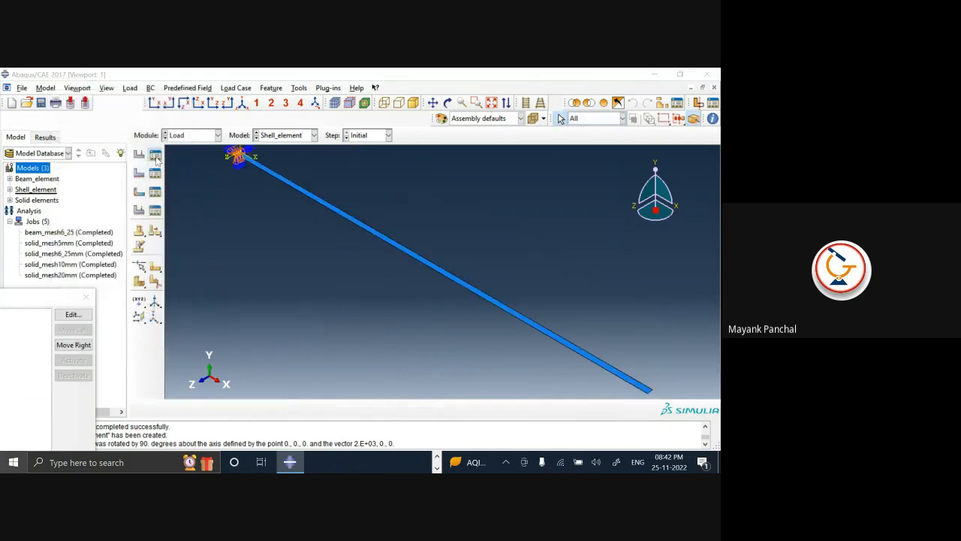
{"action": "left_click", "coordinate": [317, 176]}
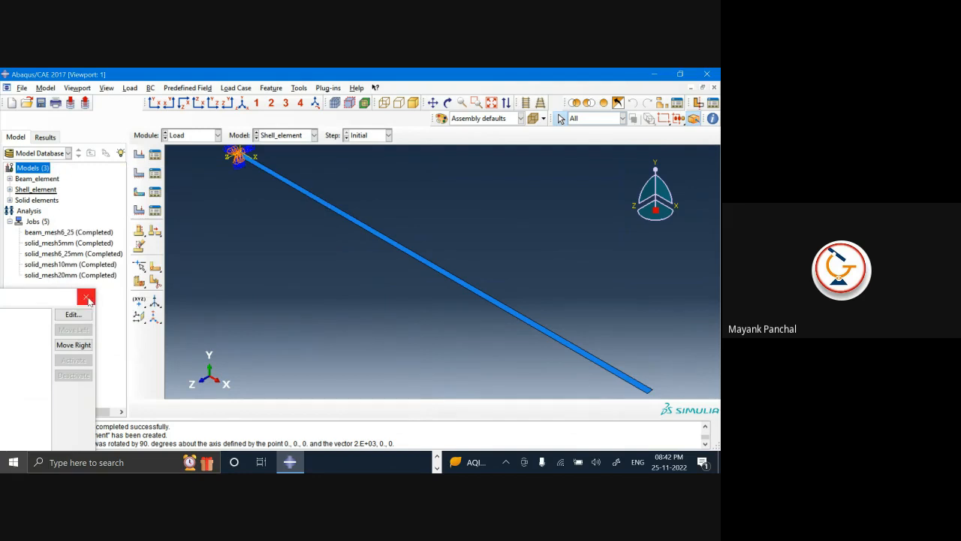
{"action": "left_click", "coordinate": [139, 155]}
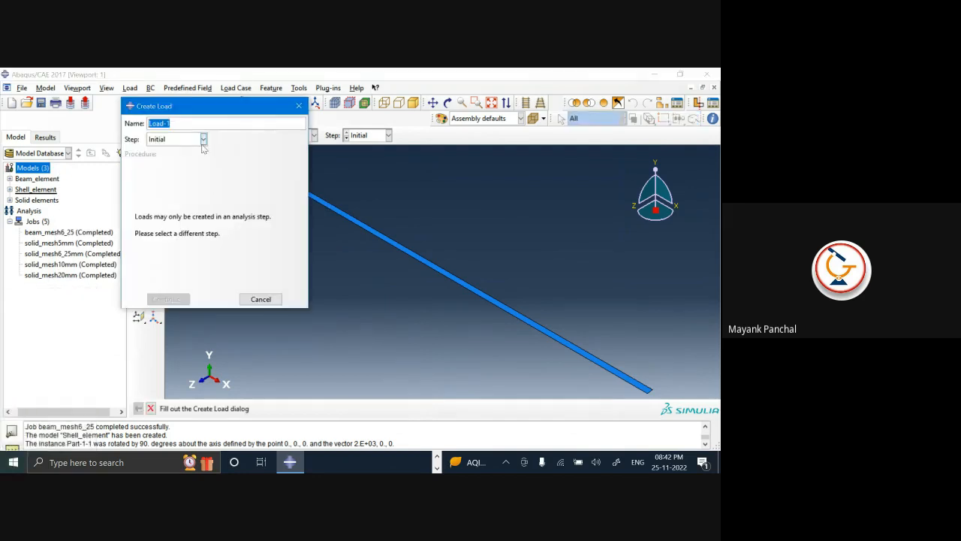
{"action": "left_click", "coordinate": [203, 139]}
{"action": "left_click", "coordinate": [184, 160]}
{"action": "left_click", "coordinate": [238, 192]}
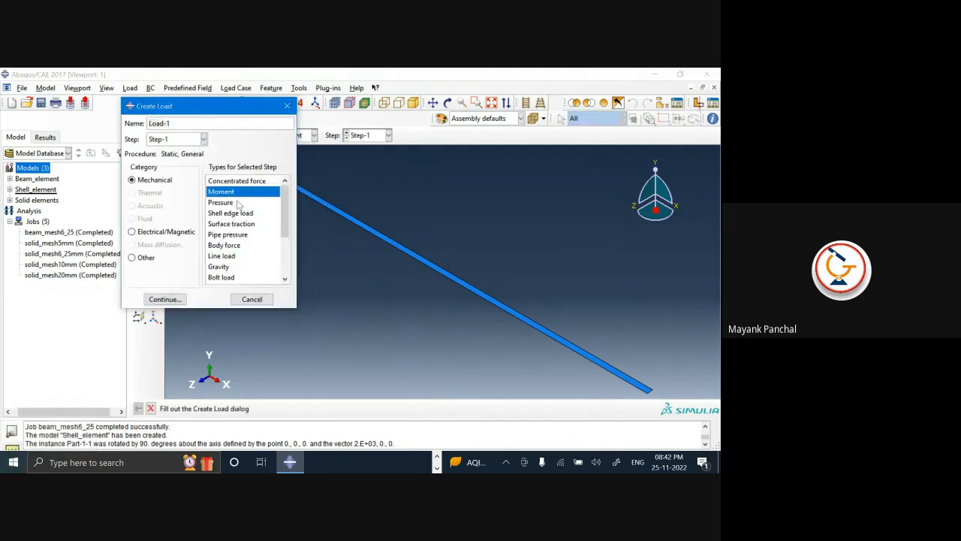
{"action": "left_click", "coordinate": [238, 203]}
{"action": "left_click", "coordinate": [165, 299]}
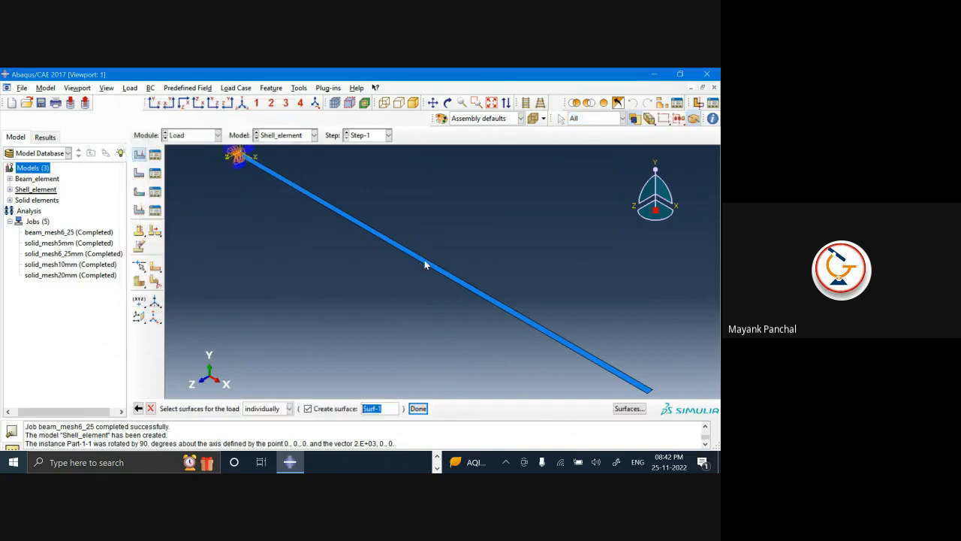
- Apply the pressure load to the purple side of the beam's face, saved as surface Surf-1
{"action": "left_click", "coordinate": [476, 104]}
{"action": "left_click_drag", "start_coordinate": [392, 218], "coordinate": [410, 262]}
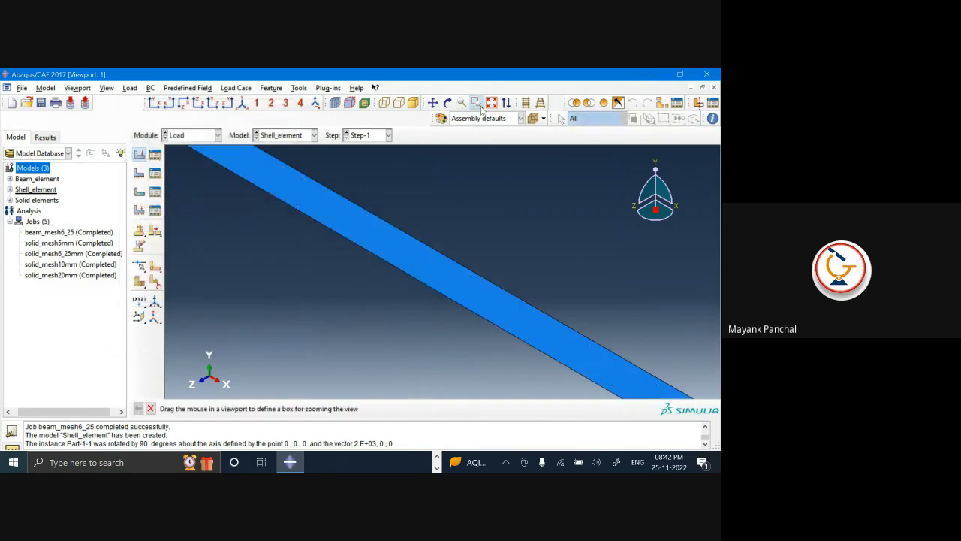
{"action": "left_click", "coordinate": [384, 268]}
{"action": "left_click", "coordinate": [415, 408]}
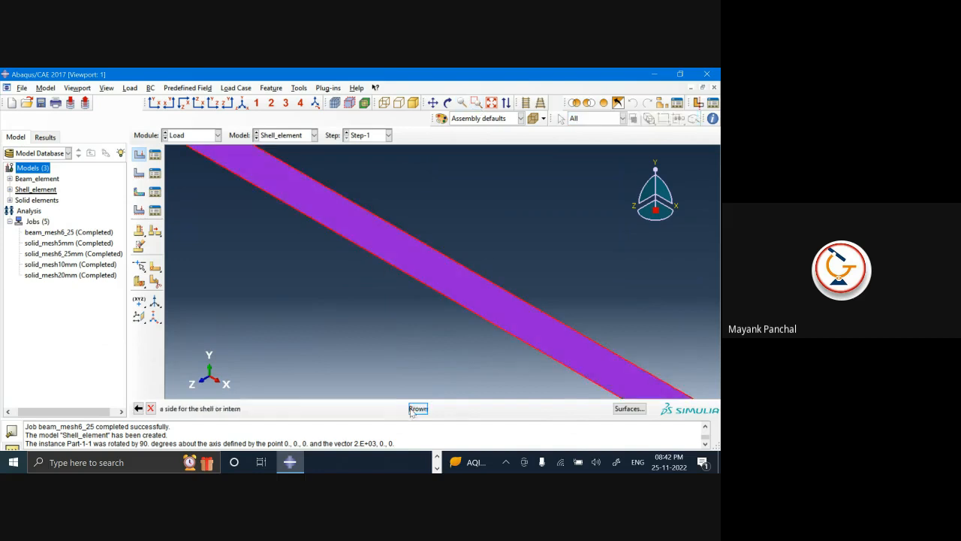
{"action": "left_click", "coordinate": [492, 103]}
{"action": "left_click", "coordinate": [447, 103]}
{"action": "left_click_drag", "start_coordinate": [438, 258], "coordinate": [283, 265]}
{"action": "left_click", "coordinate": [448, 106]}
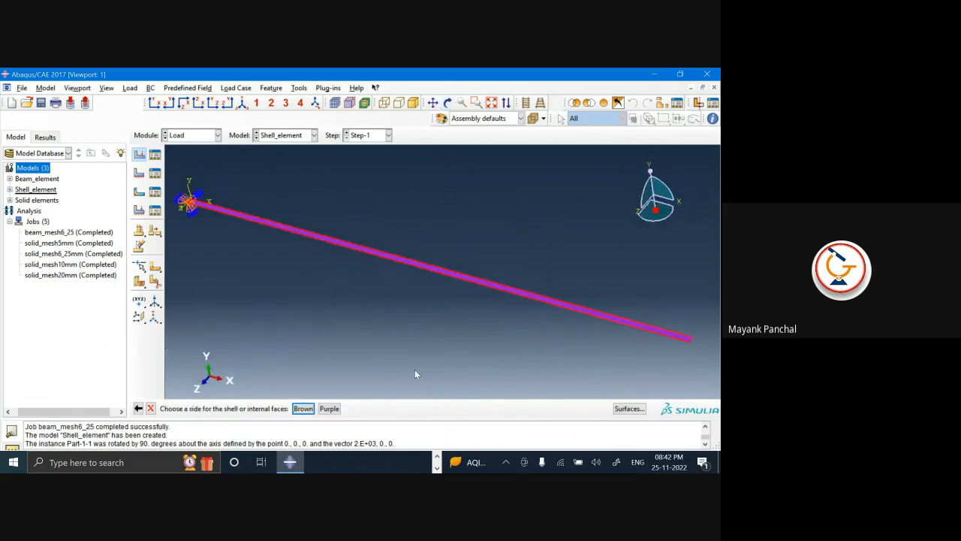
{"action": "left_click", "coordinate": [329, 408]}
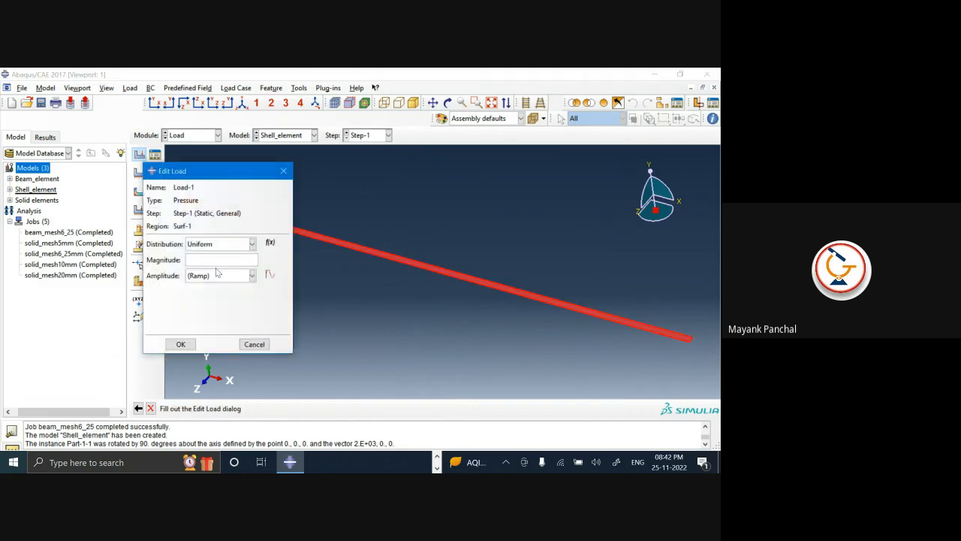
- Set the uniform pressure magnitude of Load-1 to 5e-3, checking the value against the problem statement in Word
{"action": "type", "text": "5"}
{"action": "left_click", "coordinate": [437, 455]}
{"action": "left_click", "coordinate": [399, 461]}
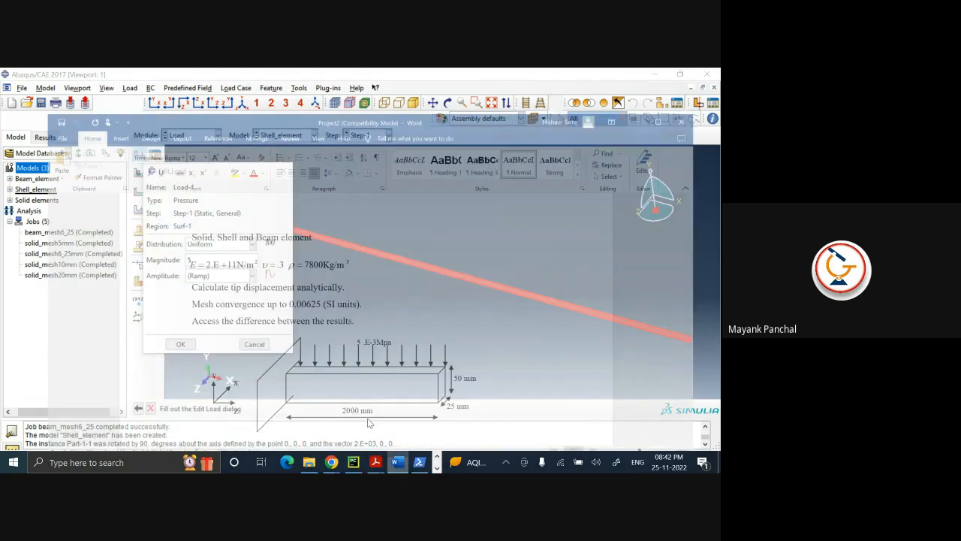
{"action": "key", "text": "alt+Tab"}
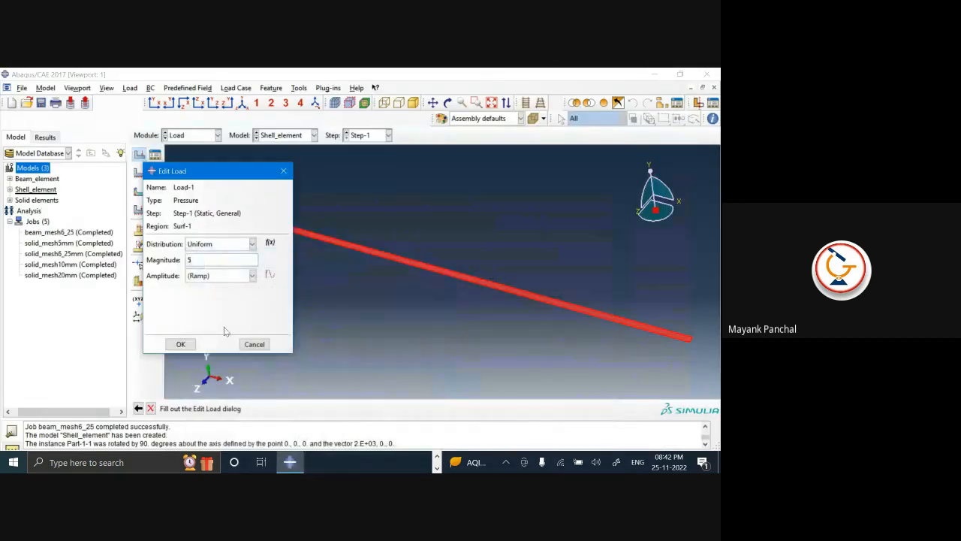
{"action": "type", "text": "e-3"}
{"action": "left_click", "coordinate": [181, 344]}
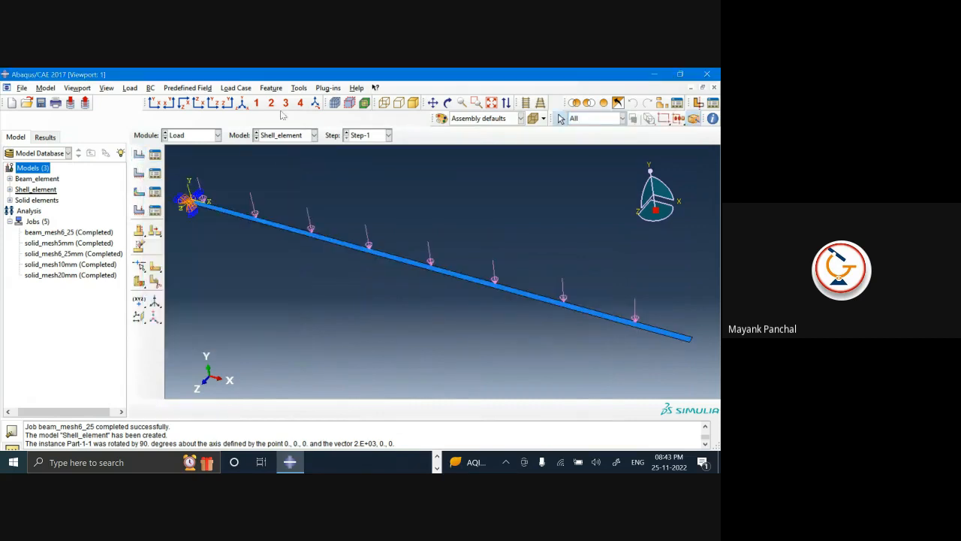
- Switch to the Mesh module for Part-1 and seed the part with an approximate global size of 6.25
{"action": "left_click", "coordinate": [242, 103]}
{"action": "left_click", "coordinate": [212, 136]}
{"action": "left_click", "coordinate": [192, 215]}
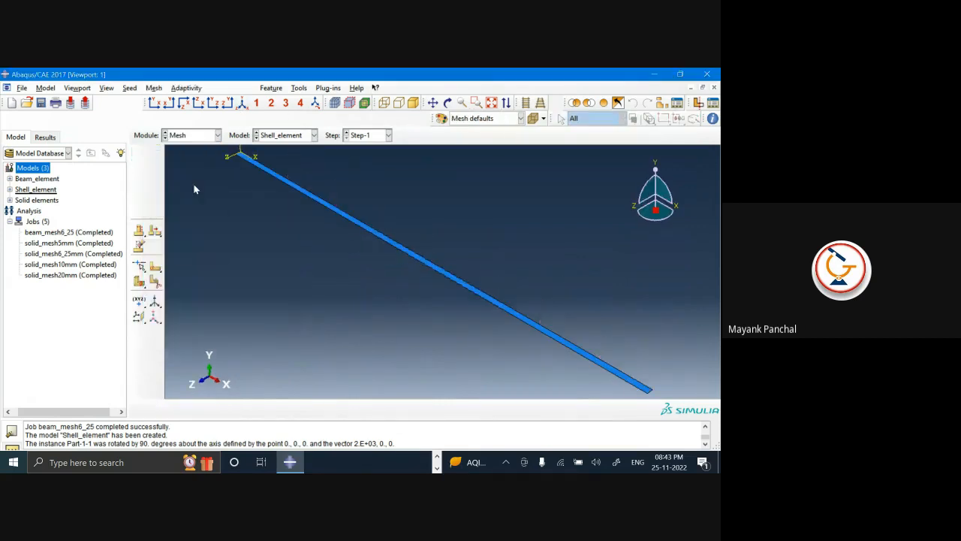
{"action": "left_click", "coordinate": [392, 135]}
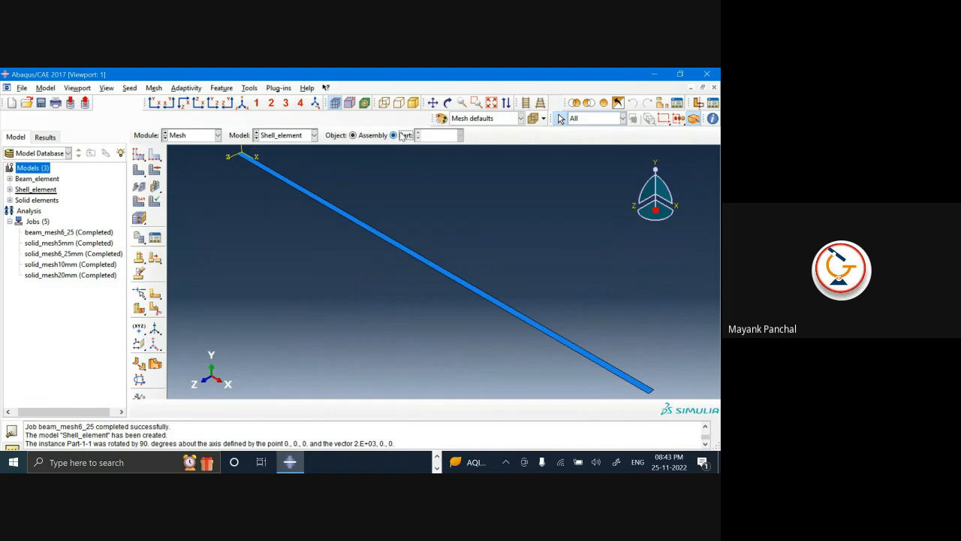
{"action": "left_click", "coordinate": [129, 88]}
{"action": "left_click", "coordinate": [138, 99]}
{"action": "type", "text": "6.25"}
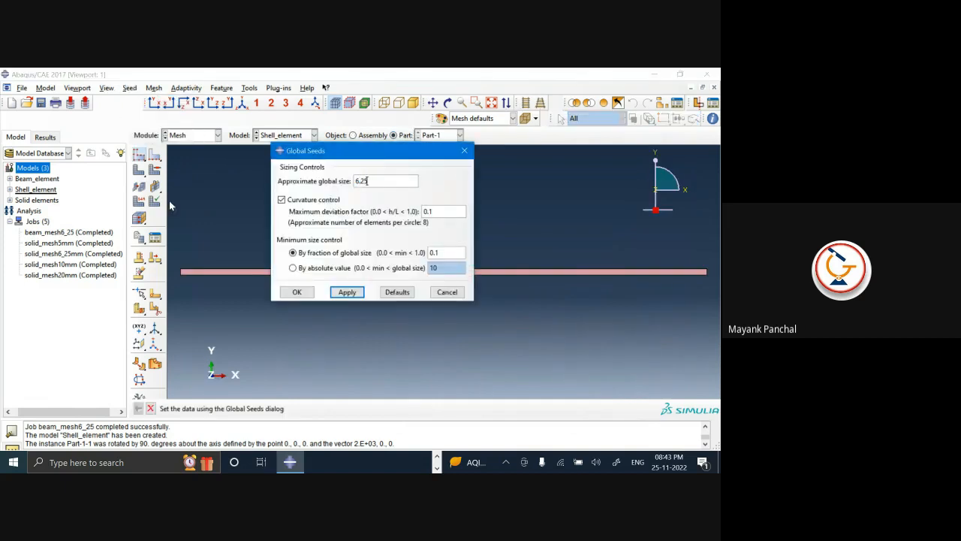
{"action": "key", "text": "Return"}
{"action": "left_click", "coordinate": [287, 296]}
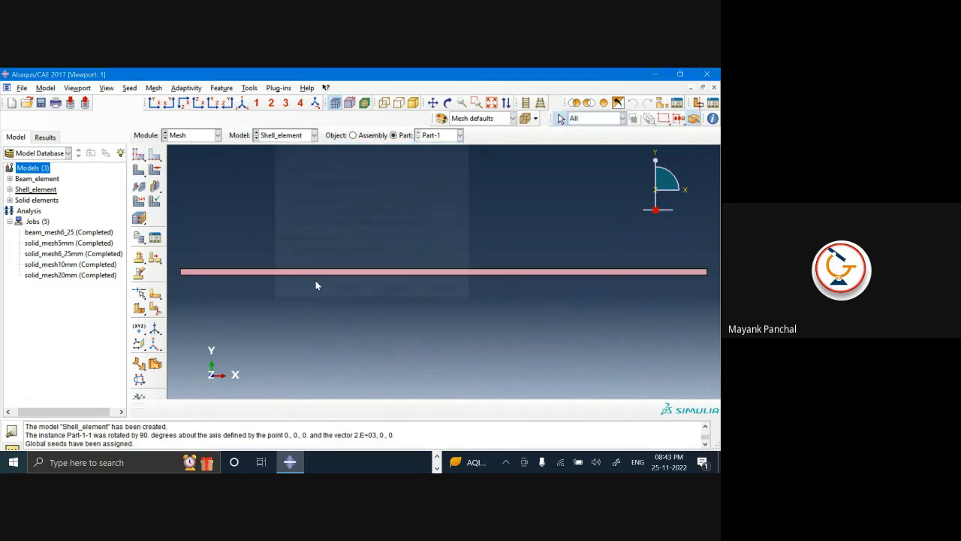
- Assign the standard linear Shell element type S4R with reduced integration to the beam face and mesh the part
{"action": "left_click", "coordinate": [154, 88]}
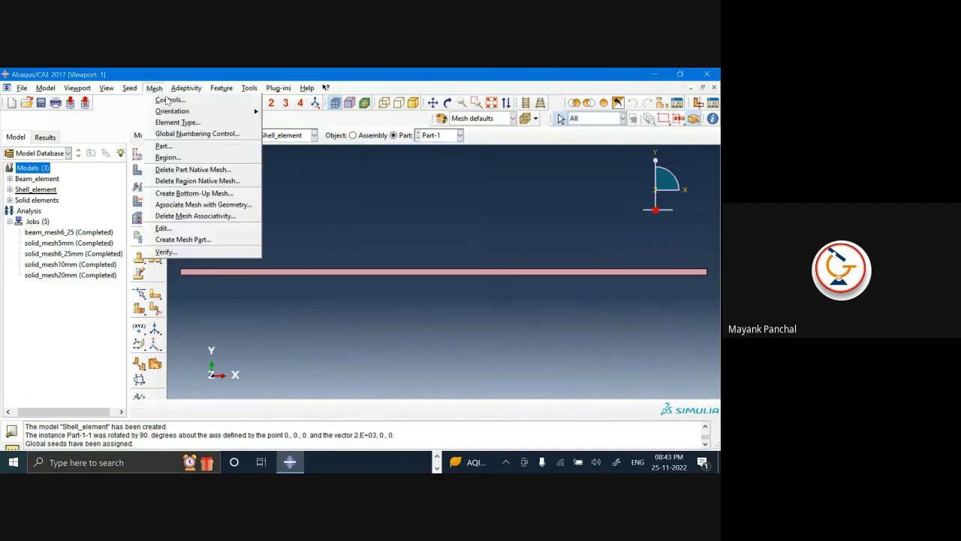
{"action": "left_click", "coordinate": [180, 123]}
{"action": "left_click", "coordinate": [315, 271]}
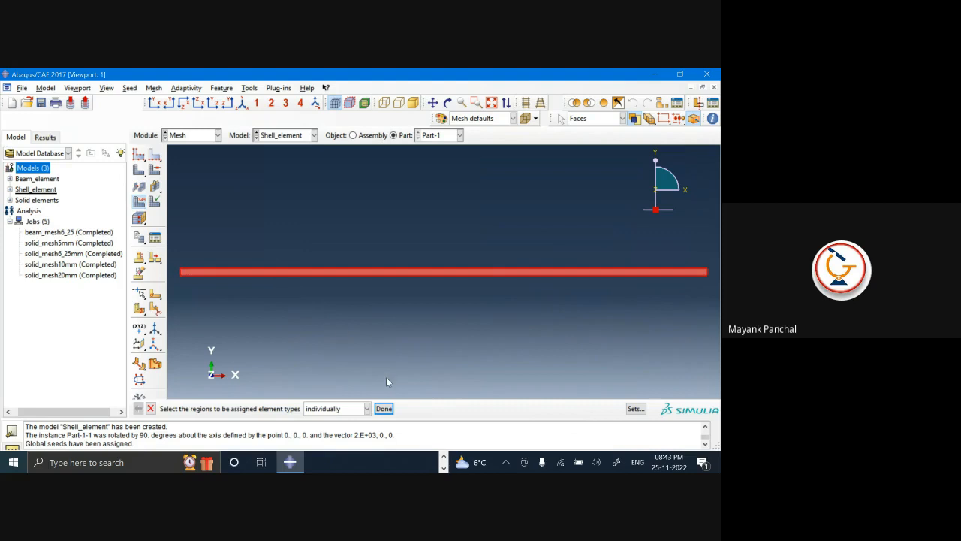
{"action": "left_click", "coordinate": [384, 408]}
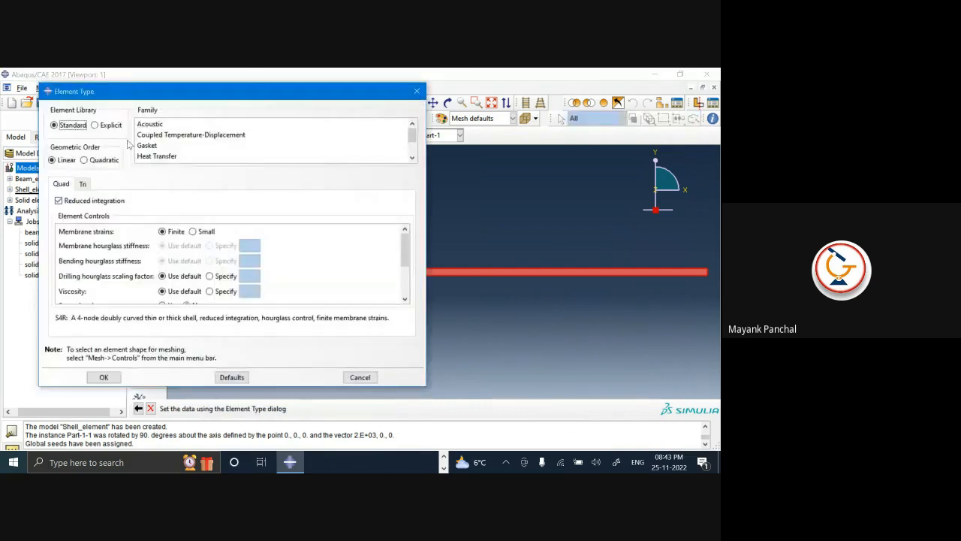
{"action": "left_click_drag", "start_coordinate": [412, 136], "coordinate": [413, 157]}
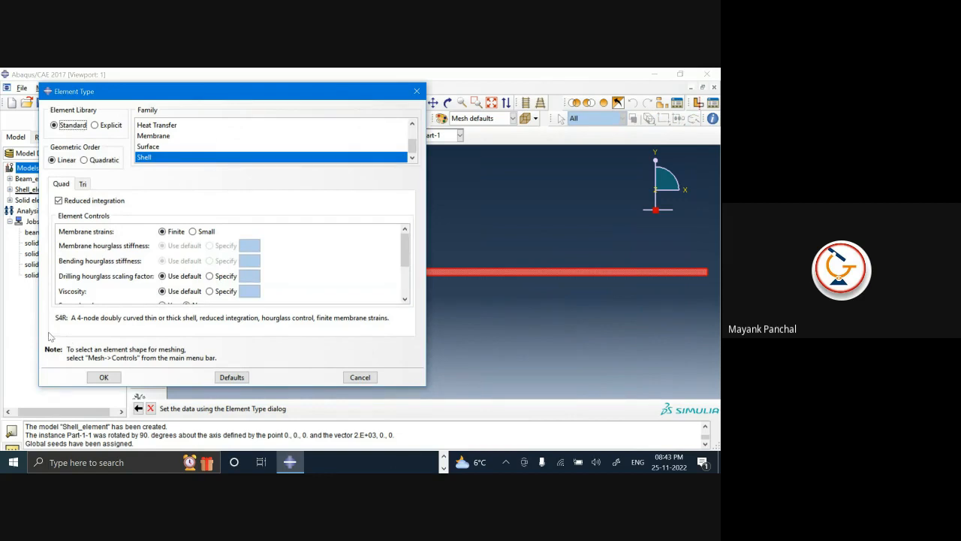
{"action": "left_click", "coordinate": [104, 377]}
{"action": "left_click", "coordinate": [139, 171]}
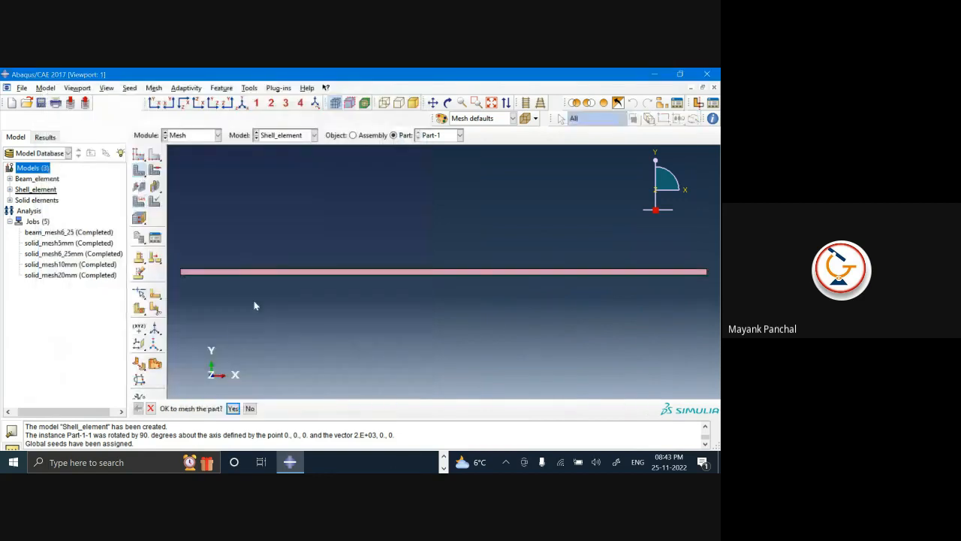
{"action": "left_click", "coordinate": [233, 408]}
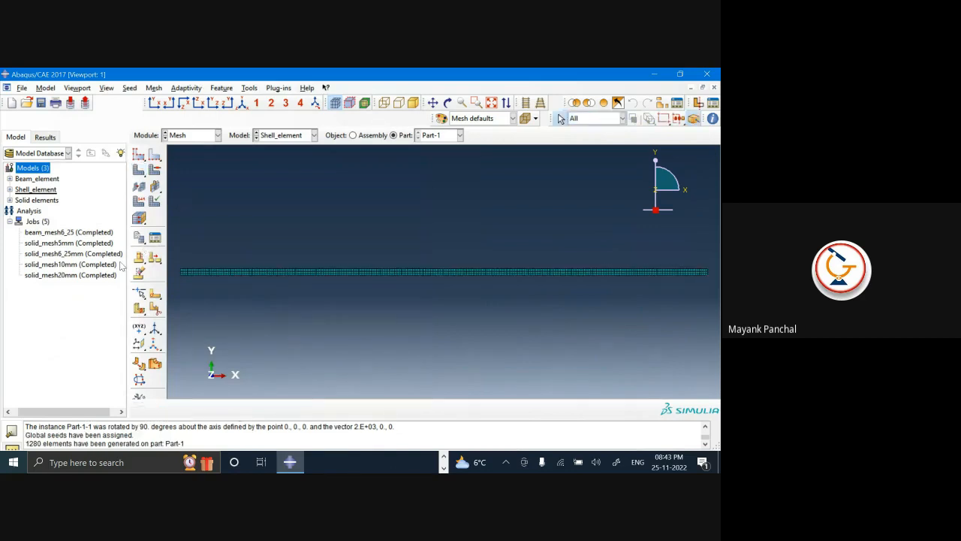
- Create a job named shell_mesh_6_25 for the Shell_element model, using multiple processors set to 2
{"action": "double_click", "coordinate": [34, 222]}
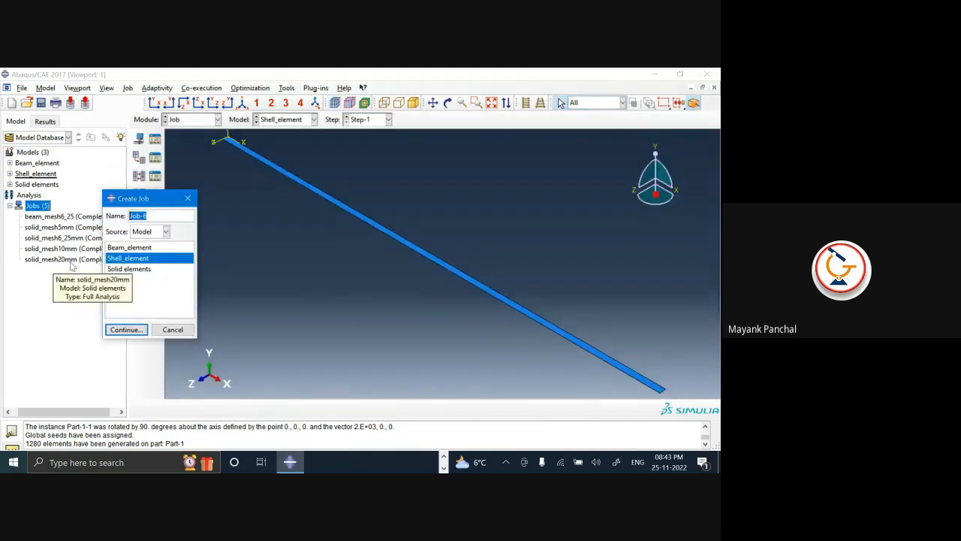
{"action": "type", "text": "shell_mesh_6_25"}
{"action": "left_click", "coordinate": [124, 330]}
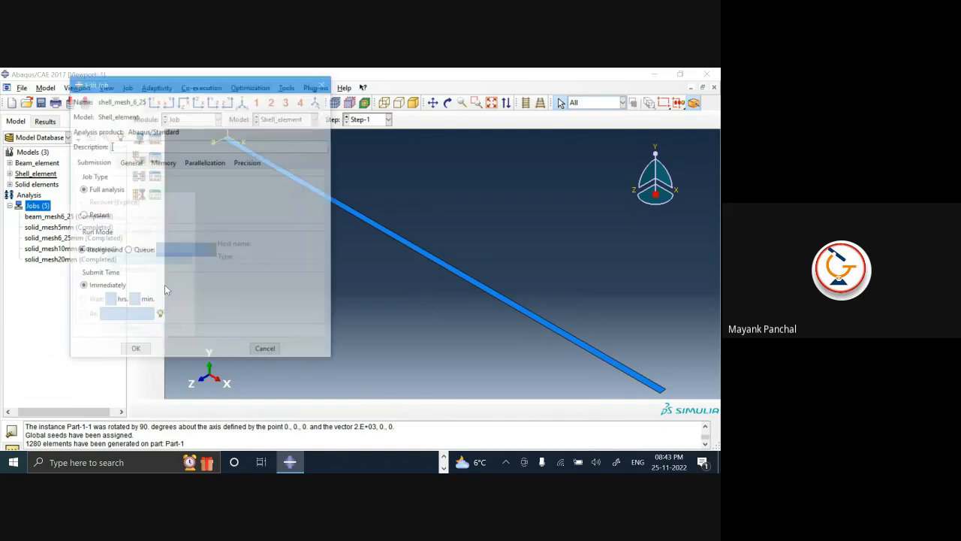
{"action": "left_click", "coordinate": [206, 162]}
{"action": "left_click", "coordinate": [150, 179]}
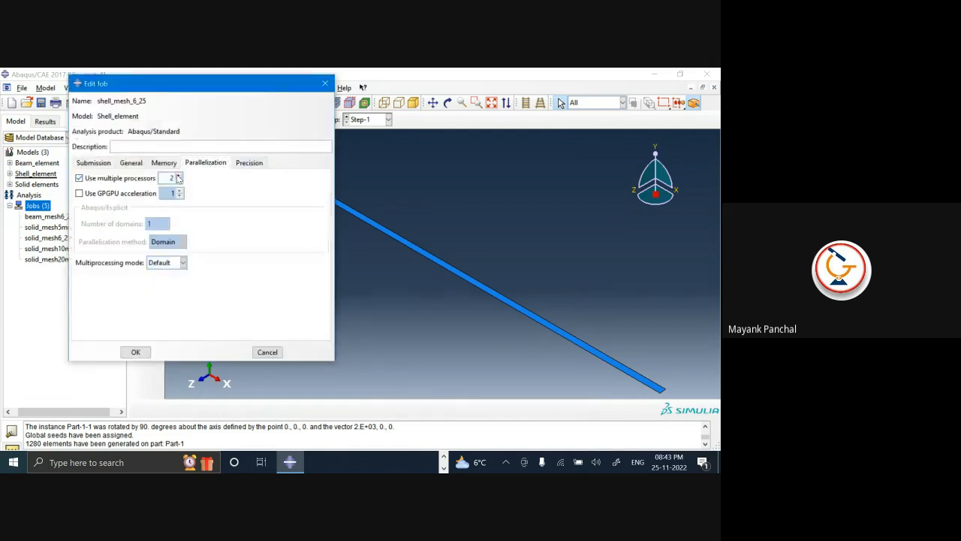
{"action": "left_click", "coordinate": [135, 352]}
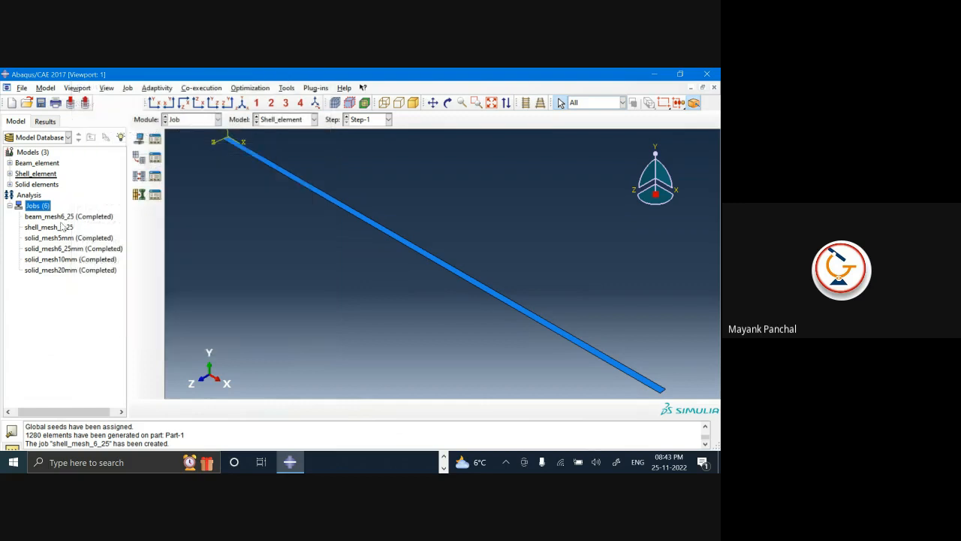
- Submit the shell_mesh_6_25 job for analysis
{"action": "left_click", "coordinate": [45, 227]}
{"action": "right_click", "coordinate": [68, 228]}
{"action": "left_click", "coordinate": [85, 309]}
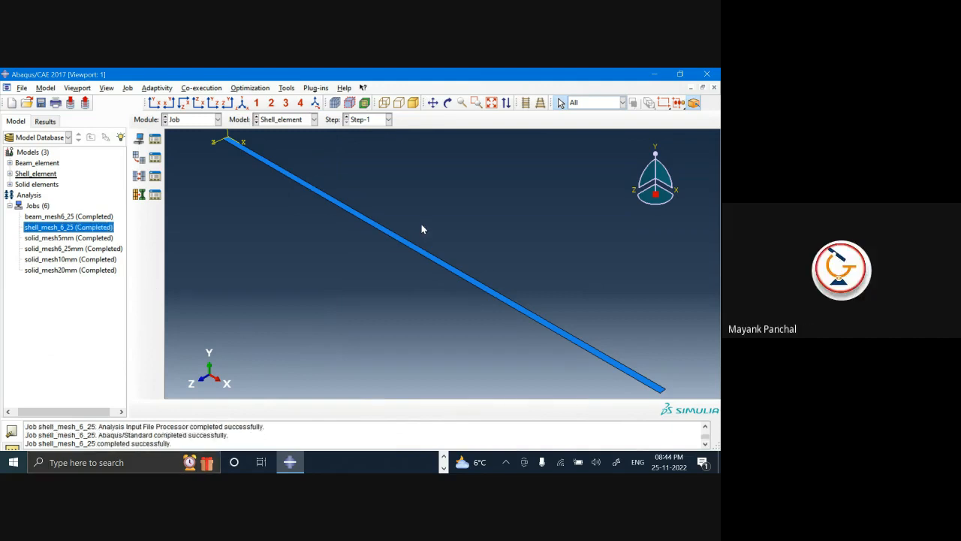
- Open the shell_mesh_6_25 results and display the U2 displacement component as a contour plot on the deformed beam
{"action": "right_click", "coordinate": [103, 228]}
{"action": "left_click", "coordinate": [127, 347]}
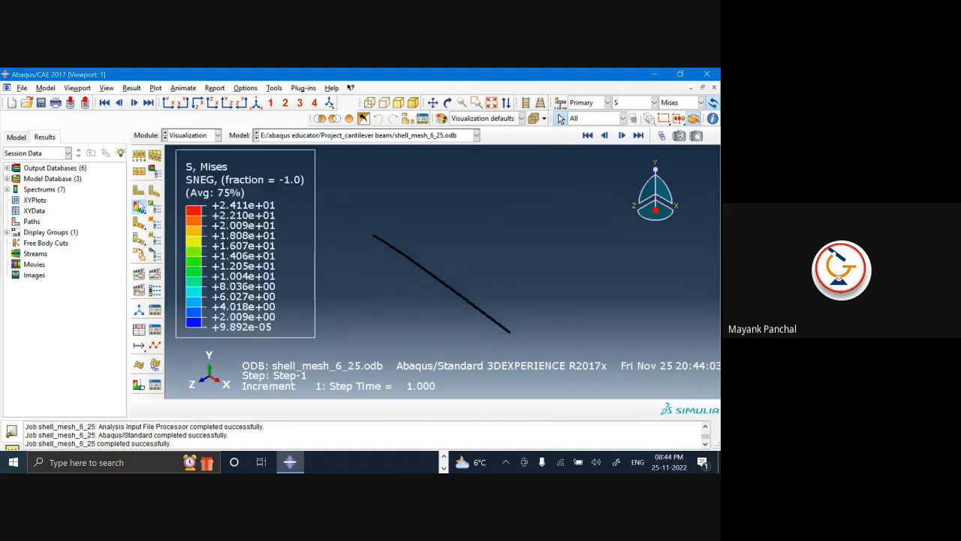
{"action": "left_click", "coordinate": [633, 104]}
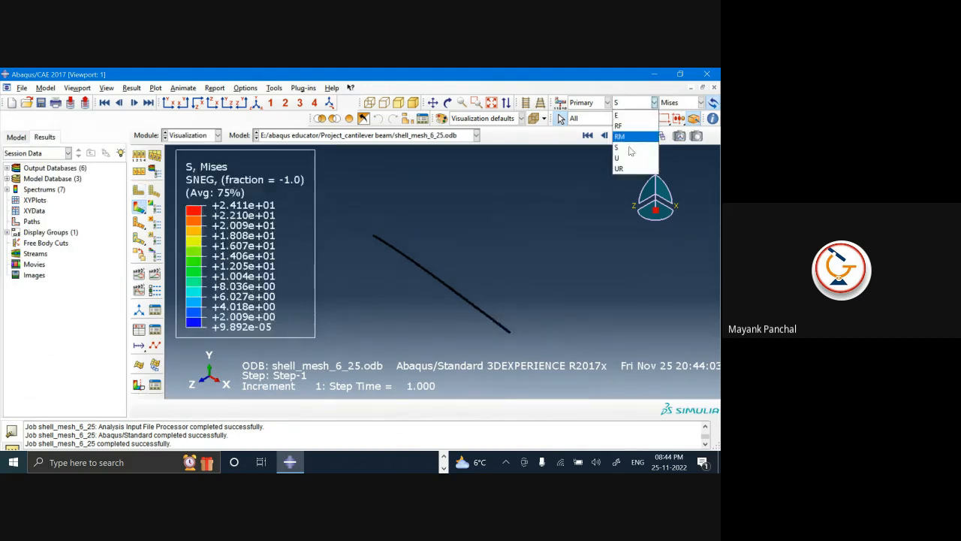
{"action": "left_click", "coordinate": [633, 154]}
{"action": "left_click", "coordinate": [687, 103]}
{"action": "left_click", "coordinate": [667, 136]}
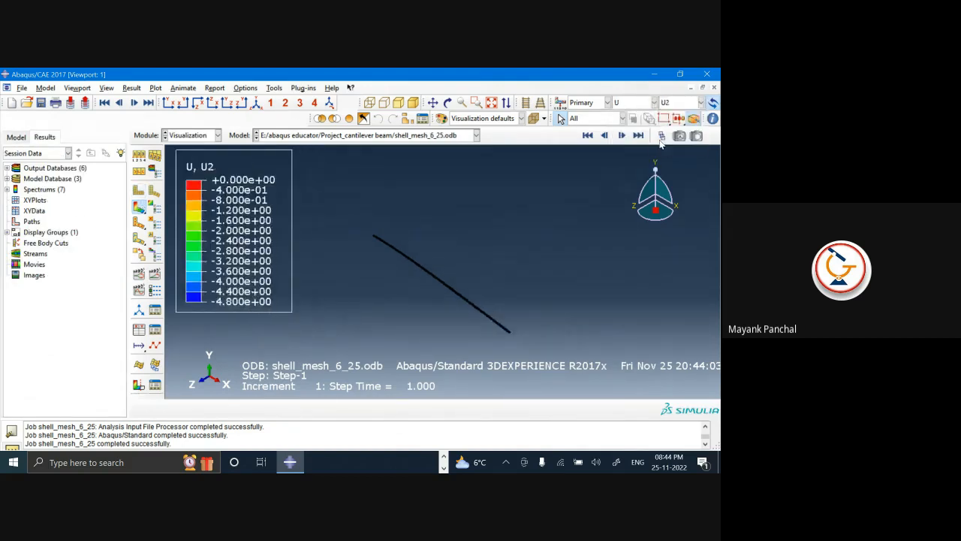
- Examine the U2 contour and shell mesh closely at the beam's free end
{"action": "left_click", "coordinate": [476, 102]}
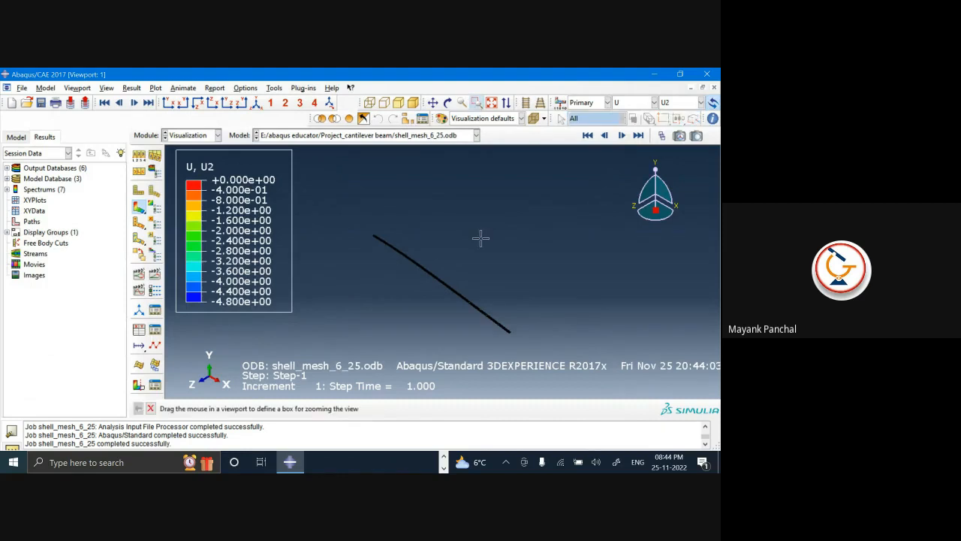
{"action": "left_click_drag", "start_coordinate": [479, 311], "coordinate": [512, 347]}
{"action": "left_click_drag", "start_coordinate": [403, 233], "coordinate": [477, 290]}
{"action": "left_click_drag", "start_coordinate": [371, 200], "coordinate": [538, 293]}
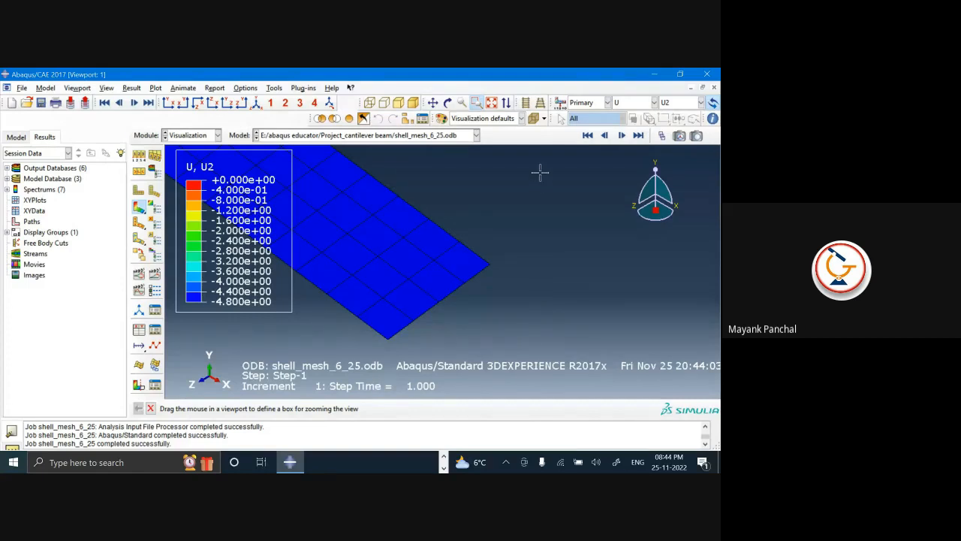
{"action": "left_click", "coordinate": [490, 103]}
{"action": "left_click", "coordinate": [480, 99]}
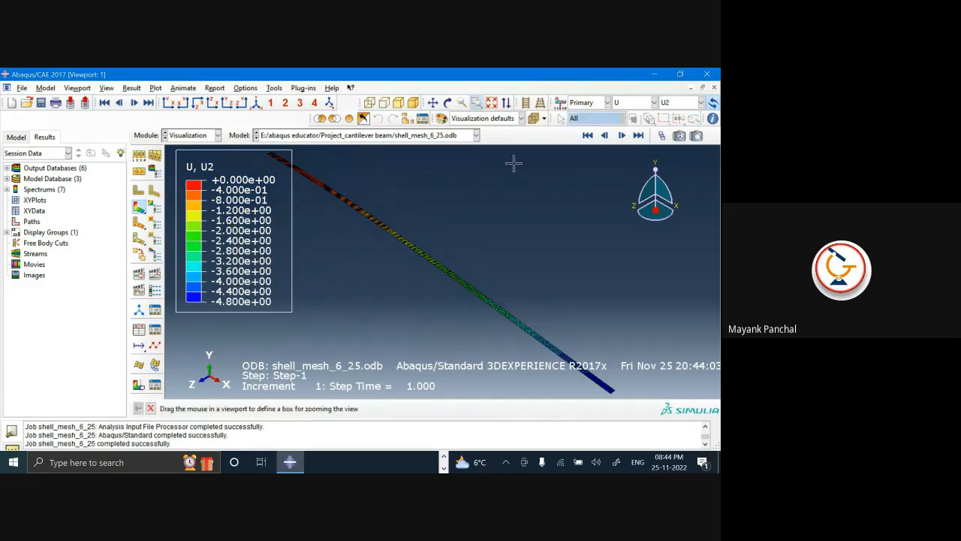
{"action": "left_click_drag", "start_coordinate": [580, 359], "coordinate": [622, 424]}
{"action": "left_click_drag", "start_coordinate": [436, 245], "coordinate": [525, 294]}
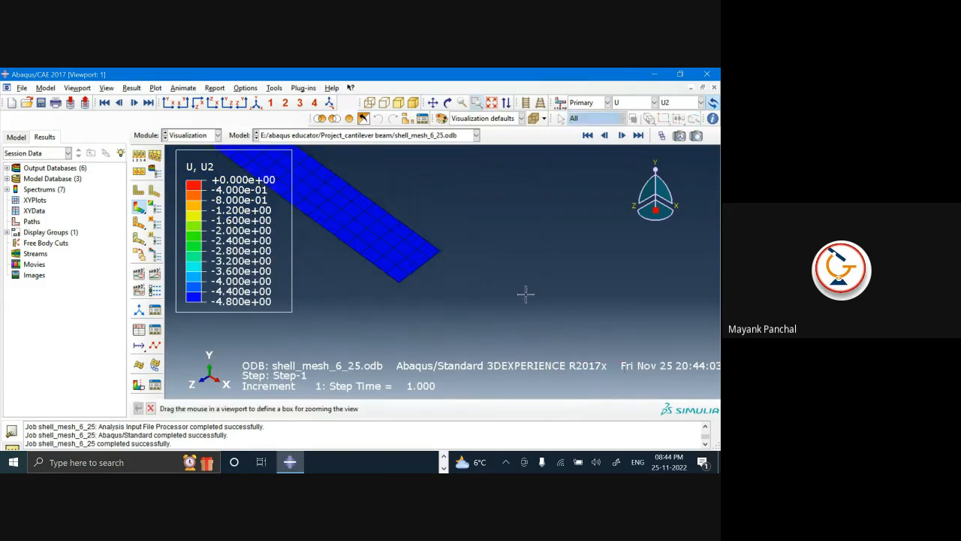
- Open the job monitor for solid_mesh6_25mm and read the job time summary at the end of its message file
{"action": "left_click", "coordinate": [25, 137]}
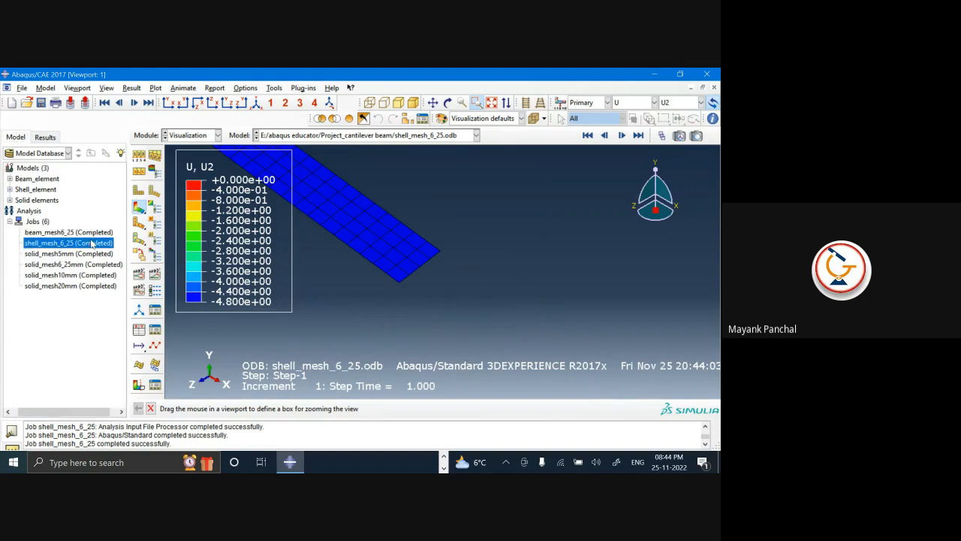
{"action": "right_click", "coordinate": [90, 246]}
{"action": "left_click", "coordinate": [42, 316]}
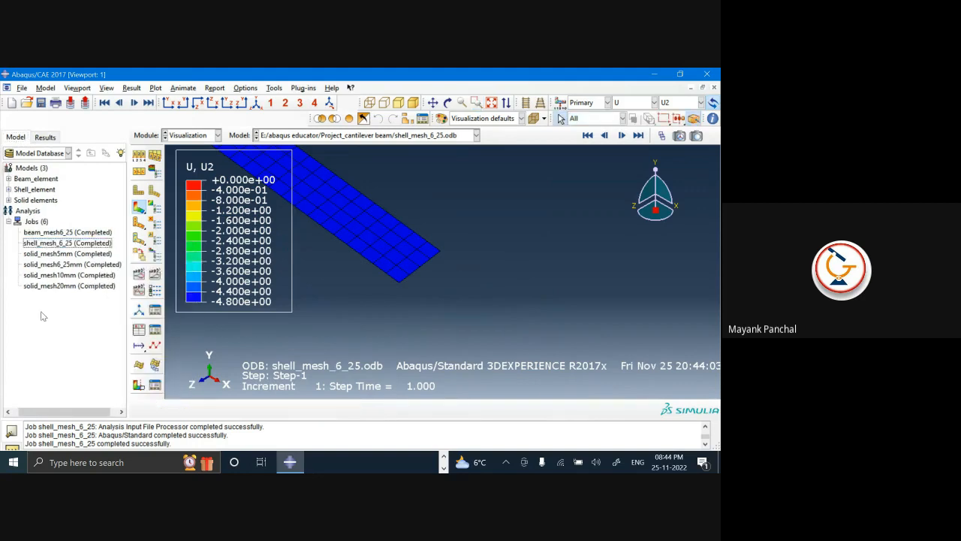
{"action": "right_click", "coordinate": [83, 265]}
{"action": "left_click", "coordinate": [109, 371]}
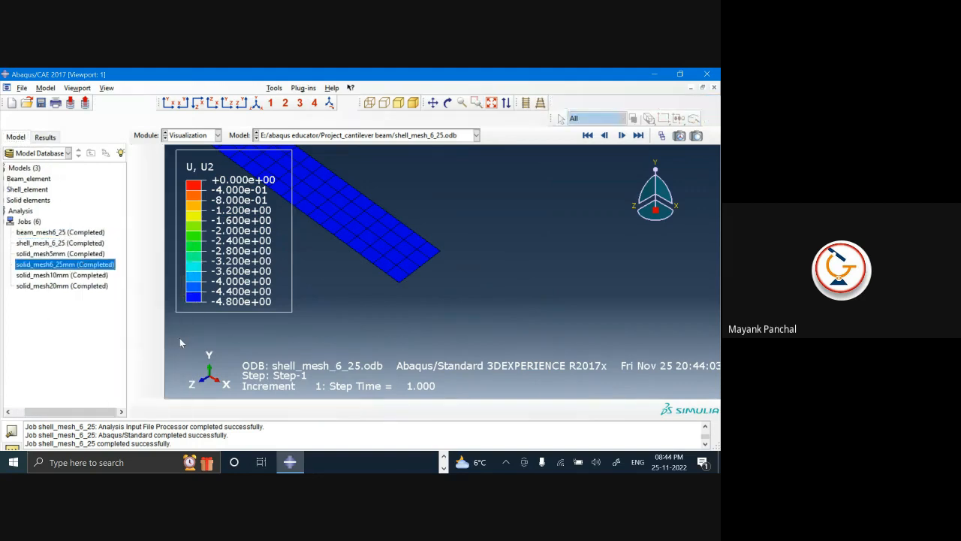
{"action": "left_click_drag", "start_coordinate": [147, 178], "coordinate": [287, 89]}
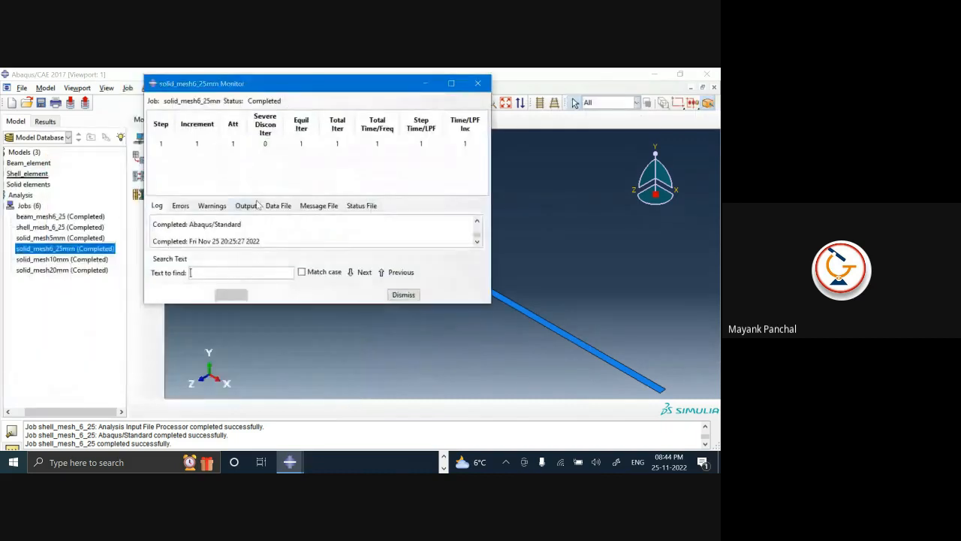
{"action": "left_click", "coordinate": [245, 206]}
{"action": "left_click", "coordinate": [277, 206]}
{"action": "left_click", "coordinate": [328, 208]}
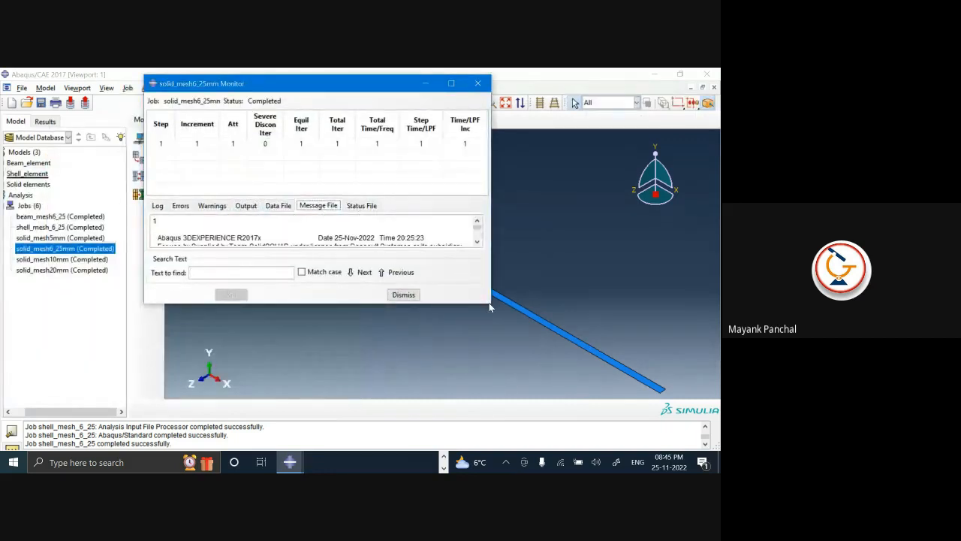
{"action": "left_click_drag", "start_coordinate": [488, 304], "coordinate": [547, 365]}
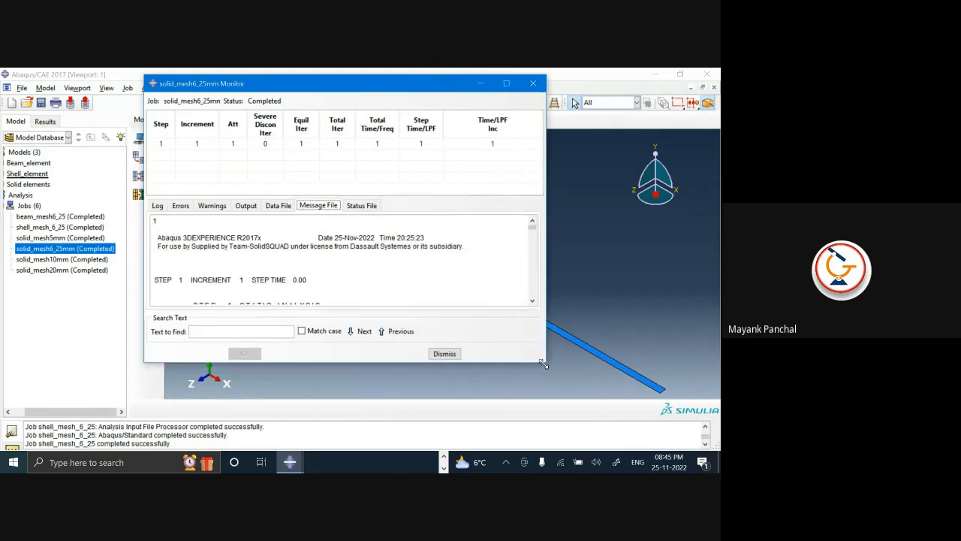
{"action": "left_click_drag", "start_coordinate": [532, 227], "coordinate": [531, 304]}
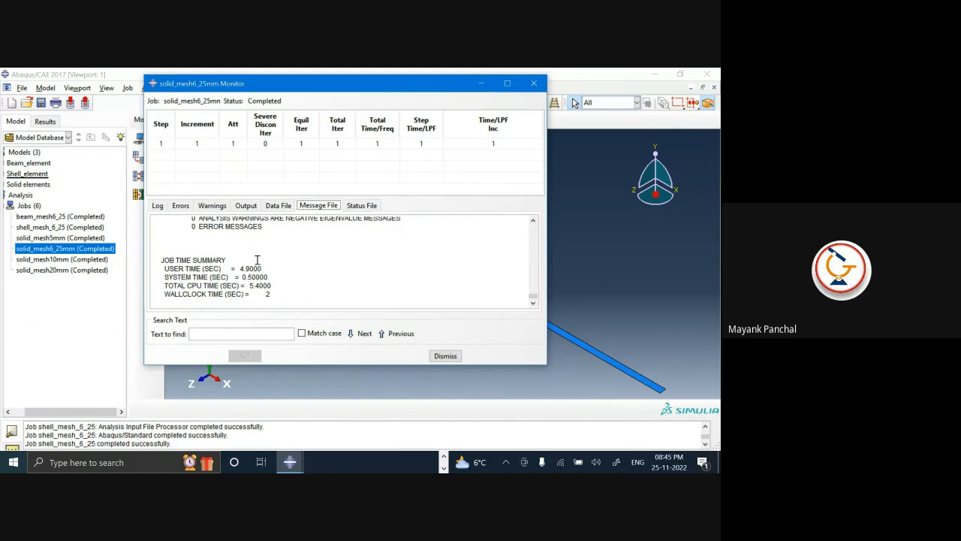
{"action": "left_click_drag", "start_coordinate": [304, 91], "coordinate": [472, 93]}
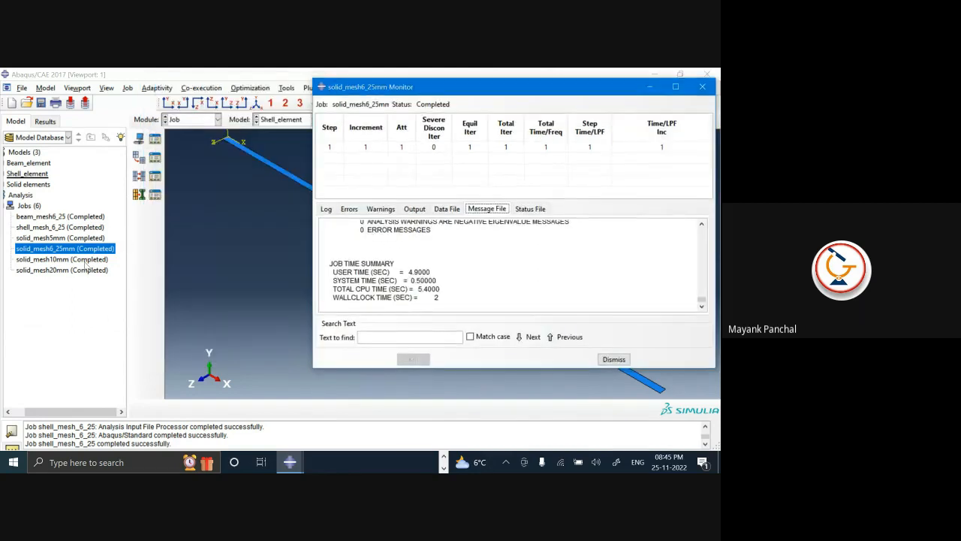
- Open the job monitor for beam_mesh6_25 and place it clear of the job list in the model tree
{"action": "right_click", "coordinate": [84, 215]}
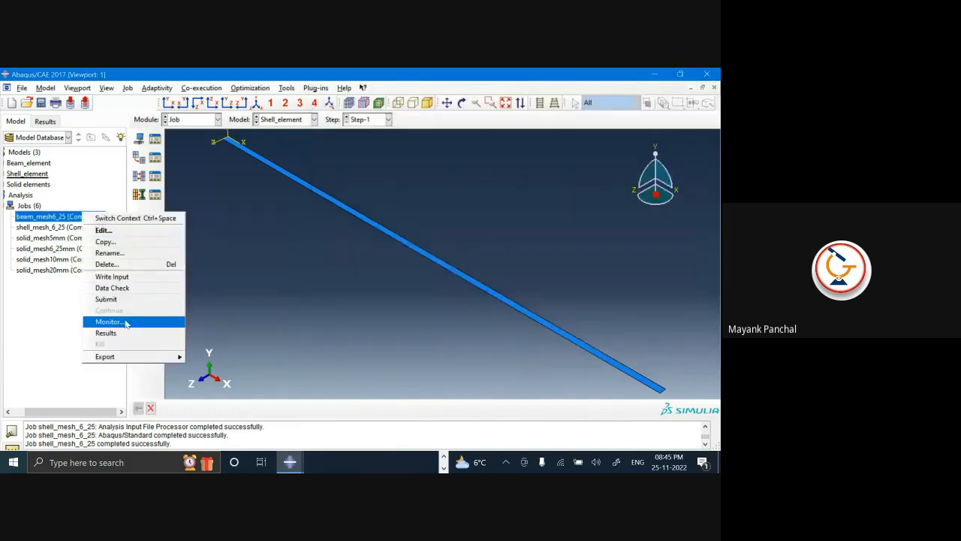
{"action": "left_click", "coordinate": [124, 321]}
{"action": "left_click", "coordinate": [291, 461]}
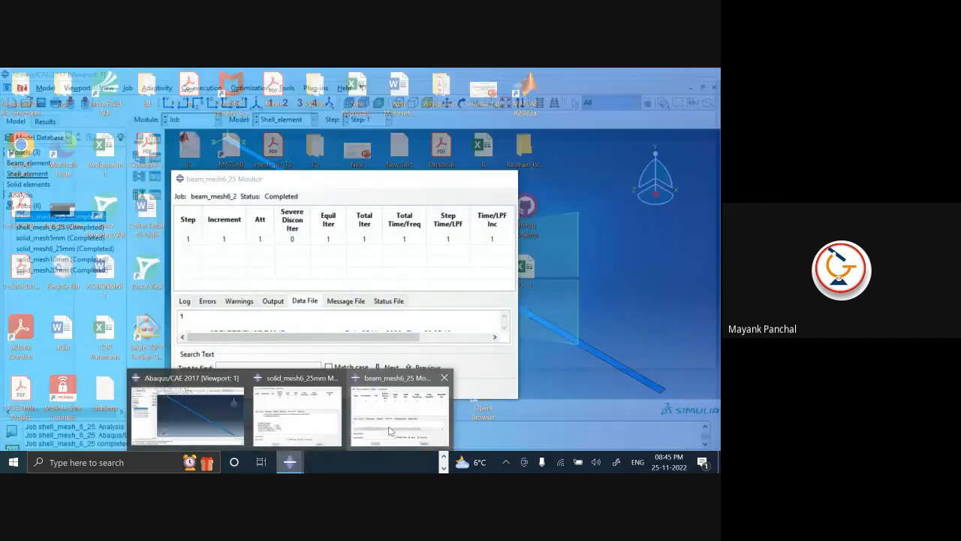
{"action": "left_click", "coordinate": [388, 425]}
{"action": "left_click", "coordinate": [293, 466]}
{"action": "mouse_move", "coordinate": [292, 464]}
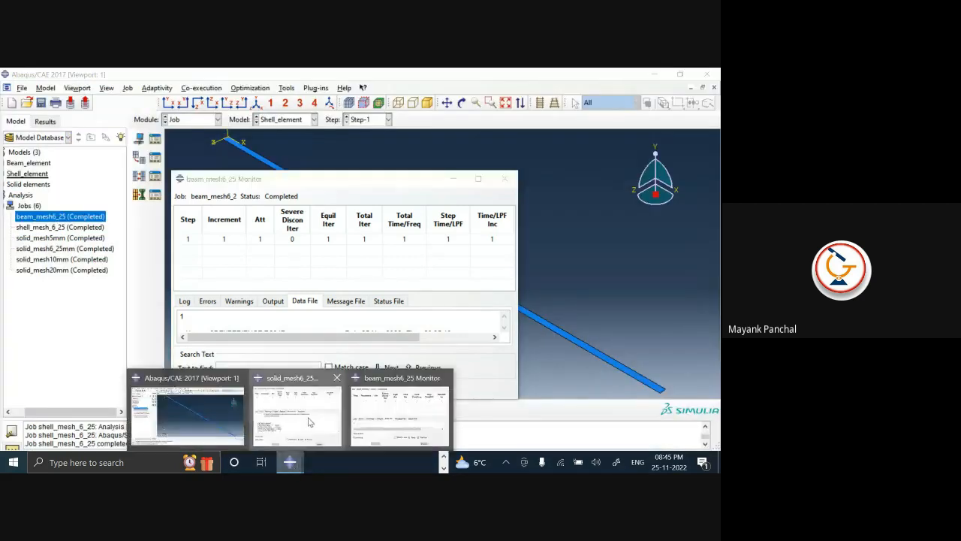
{"action": "left_click", "coordinate": [309, 408]}
{"action": "left_click", "coordinate": [275, 183]}
{"action": "left_click_drag", "start_coordinate": [275, 183], "coordinate": [375, 196]}
- Open the job monitor for shell_mesh_6_25 and stack it above the beam_mesh6_25 monitor
{"action": "right_click", "coordinate": [78, 227]}
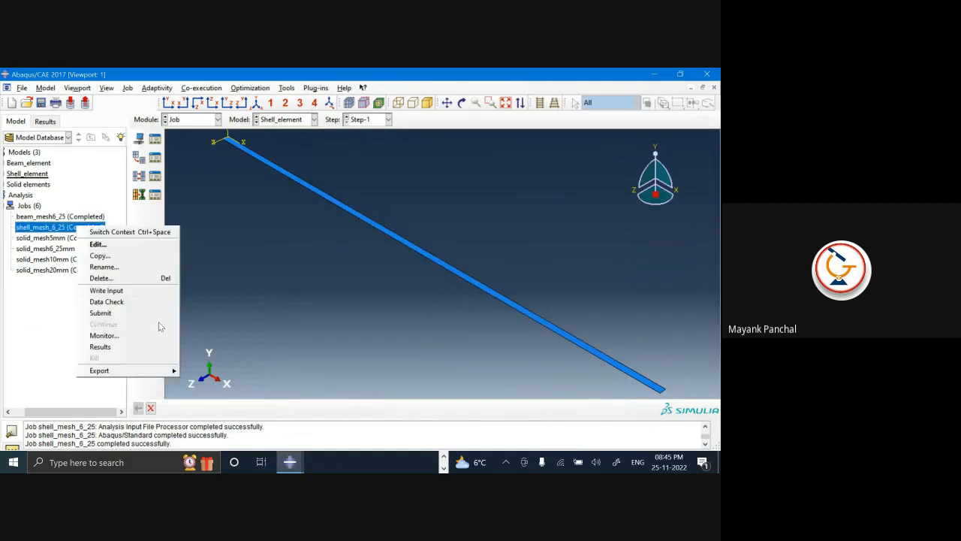
{"action": "left_click", "coordinate": [159, 333]}
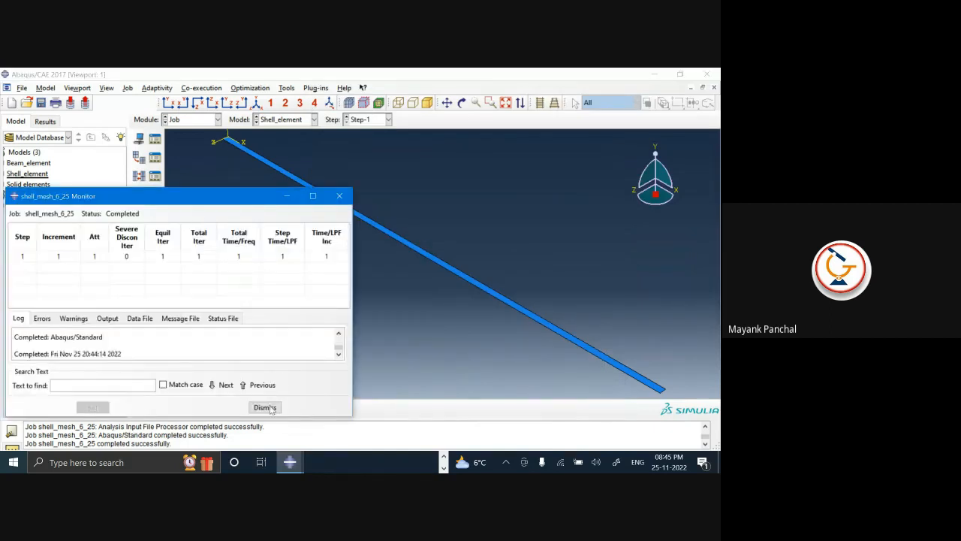
{"action": "left_click", "coordinate": [290, 462]}
{"action": "left_click", "coordinate": [344, 419]}
{"action": "left_click", "coordinate": [290, 462]}
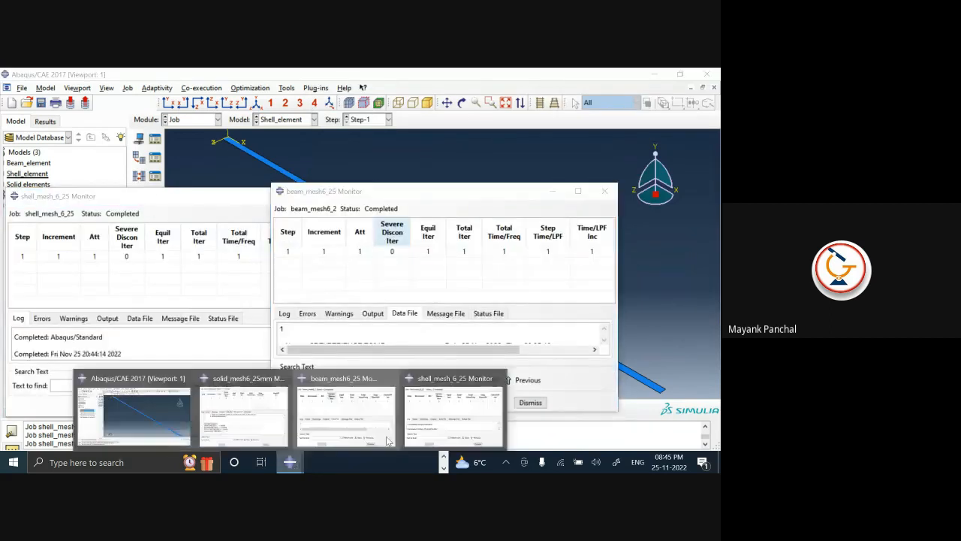
{"action": "left_click", "coordinate": [439, 391]}
{"action": "left_click_drag", "start_coordinate": [155, 201], "coordinate": [156, 79]}
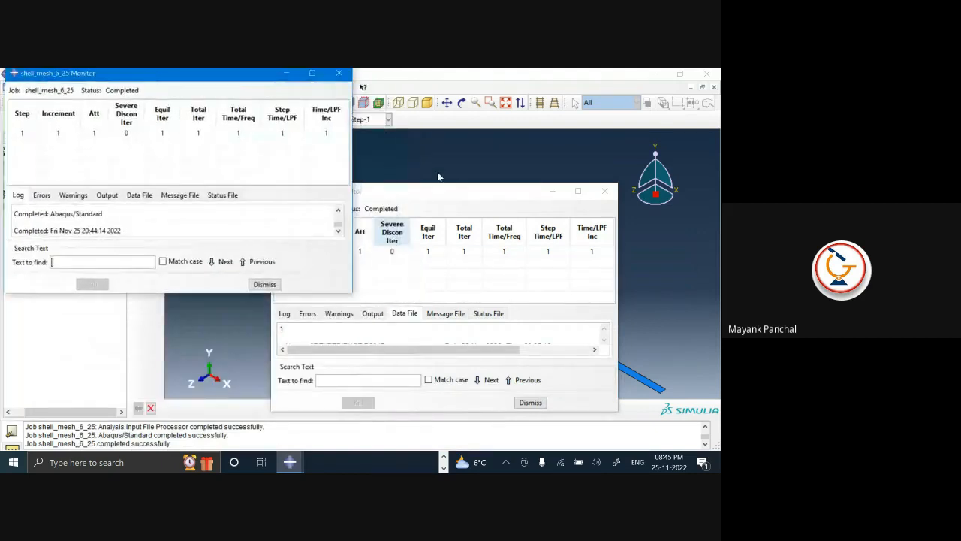
{"action": "left_click_drag", "start_coordinate": [446, 193], "coordinate": [186, 260]}
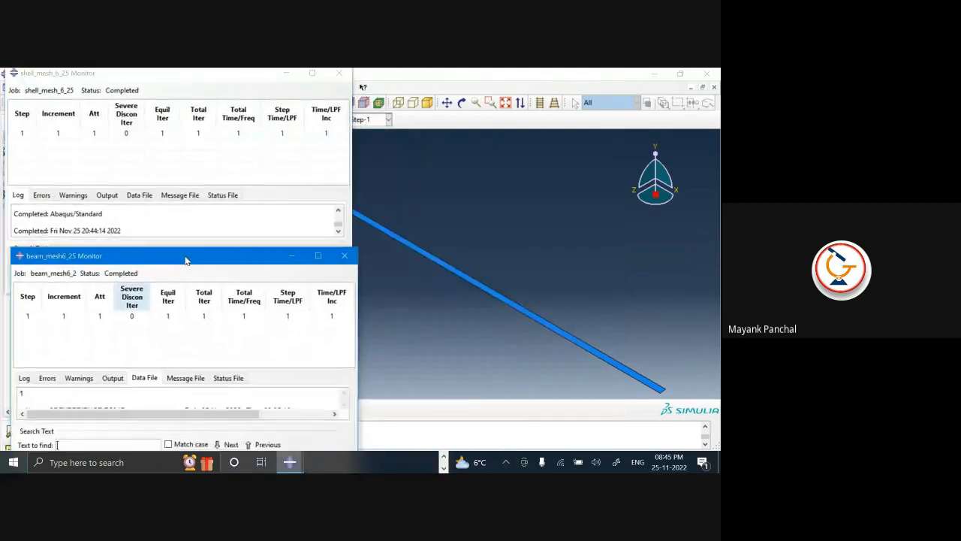
- Place the solid_mesh6_25mm monitor beside the other two and show the job time summary in its message file
{"action": "left_click", "coordinate": [289, 462]}
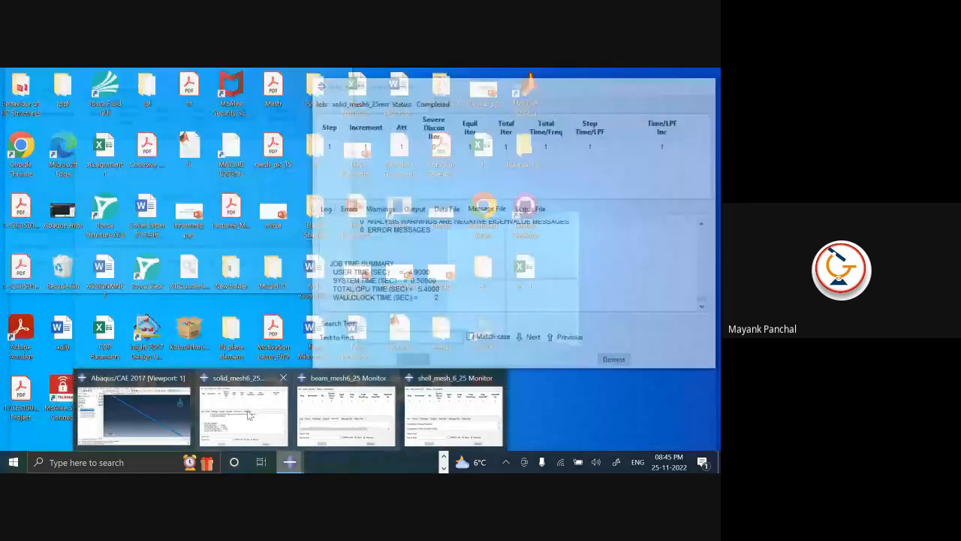
{"action": "left_click", "coordinate": [242, 414]}
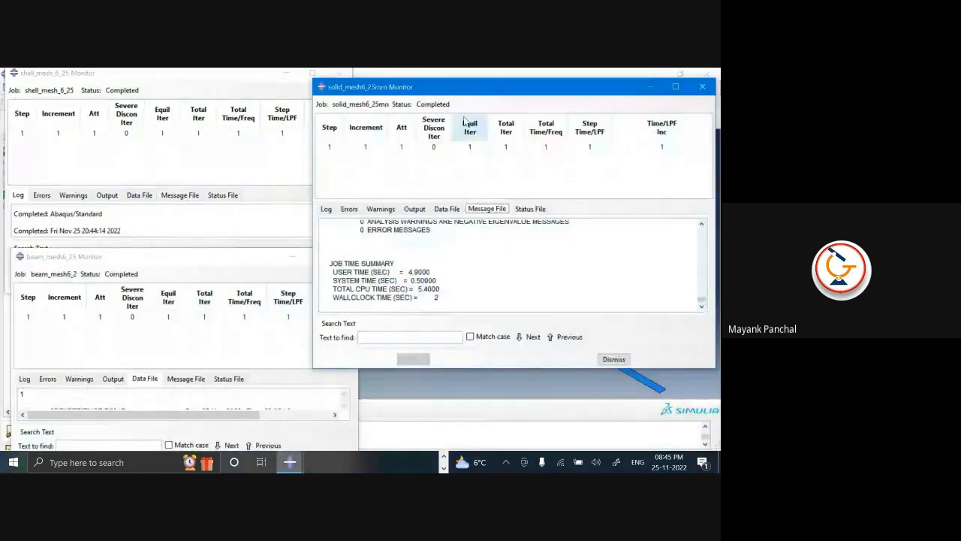
{"action": "left_click_drag", "start_coordinate": [499, 79], "coordinate": [520, 96]}
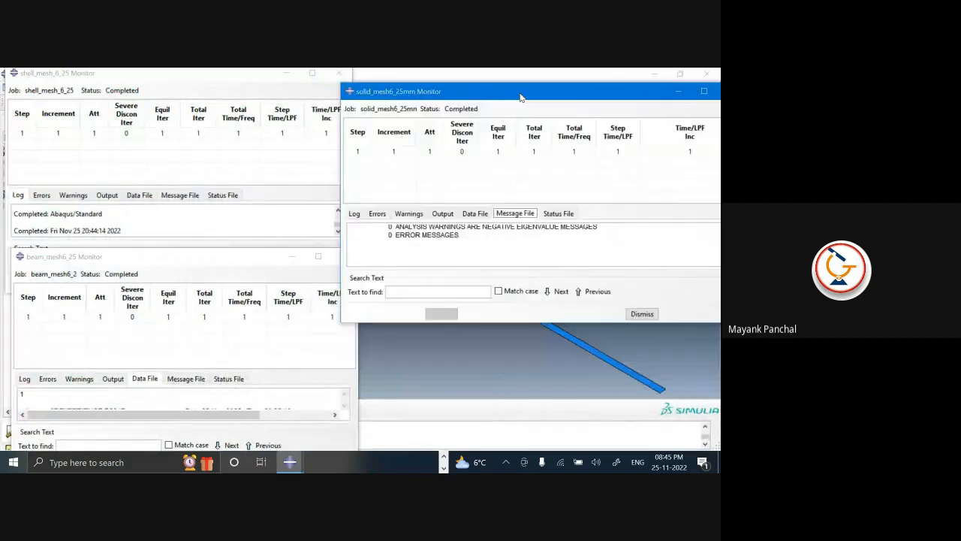
{"action": "left_click_drag", "start_coordinate": [595, 99], "coordinate": [573, 82]}
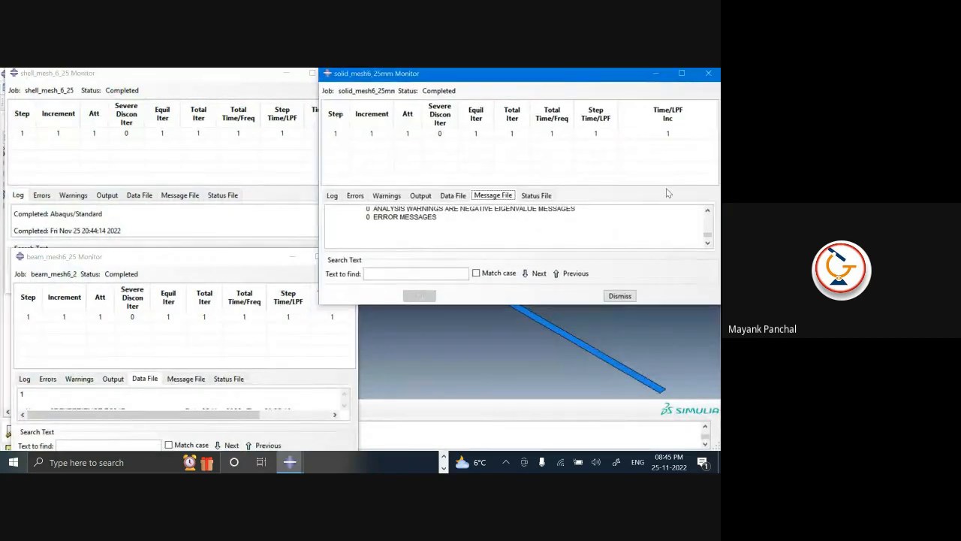
{"action": "left_click", "coordinate": [707, 244]}
{"action": "left_click", "coordinate": [707, 244]}
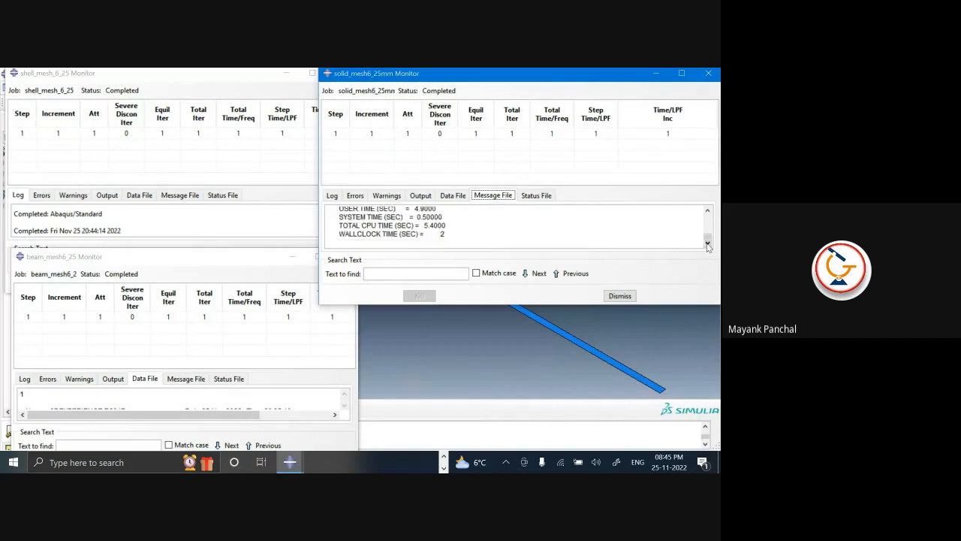
{"action": "left_click", "coordinate": [708, 211]}
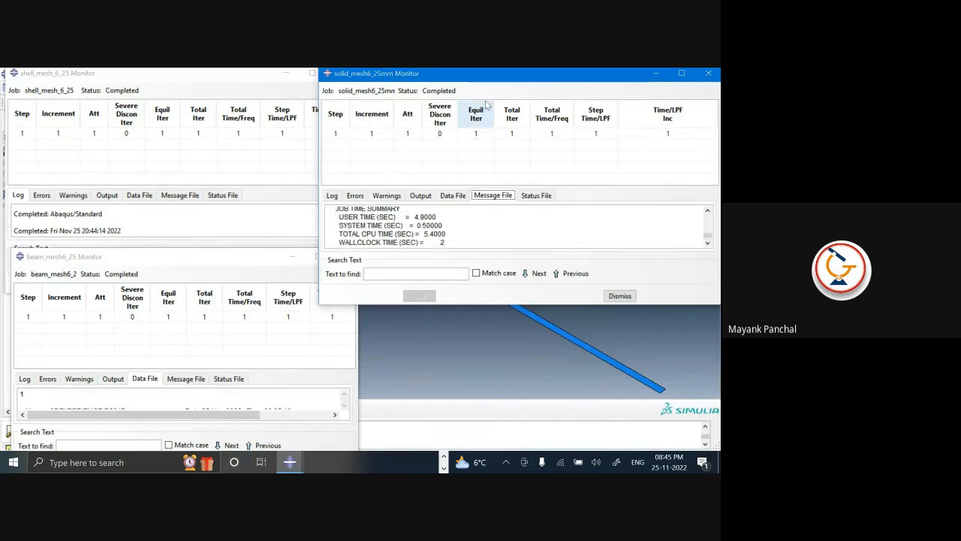
{"action": "left_click_drag", "start_coordinate": [482, 78], "coordinate": [521, 78]}
- Show the complete job time summary at the end of the shell_mesh_6_25 message file, enlarging its monitor window
{"action": "left_click", "coordinate": [261, 160]}
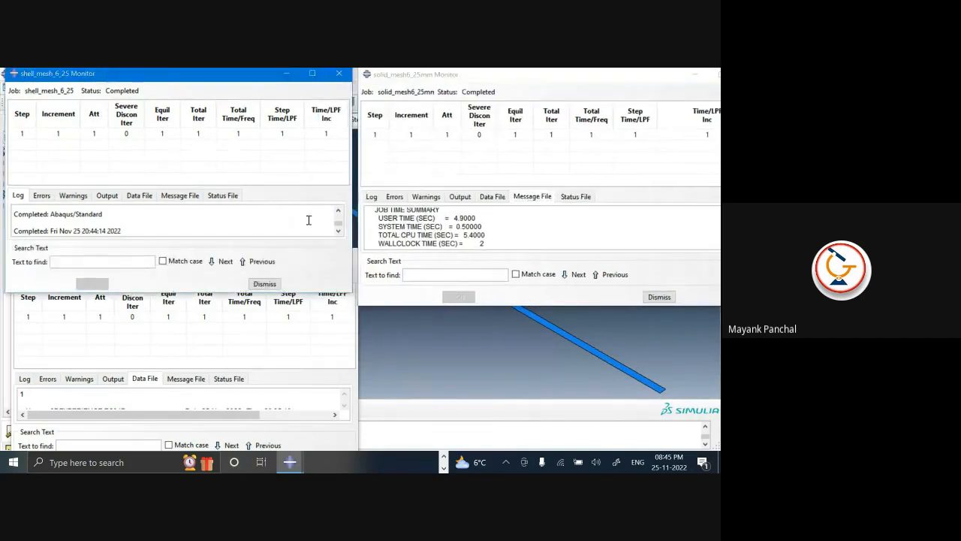
{"action": "left_click", "coordinate": [180, 195]}
{"action": "left_click_drag", "start_coordinate": [338, 215], "coordinate": [340, 234]}
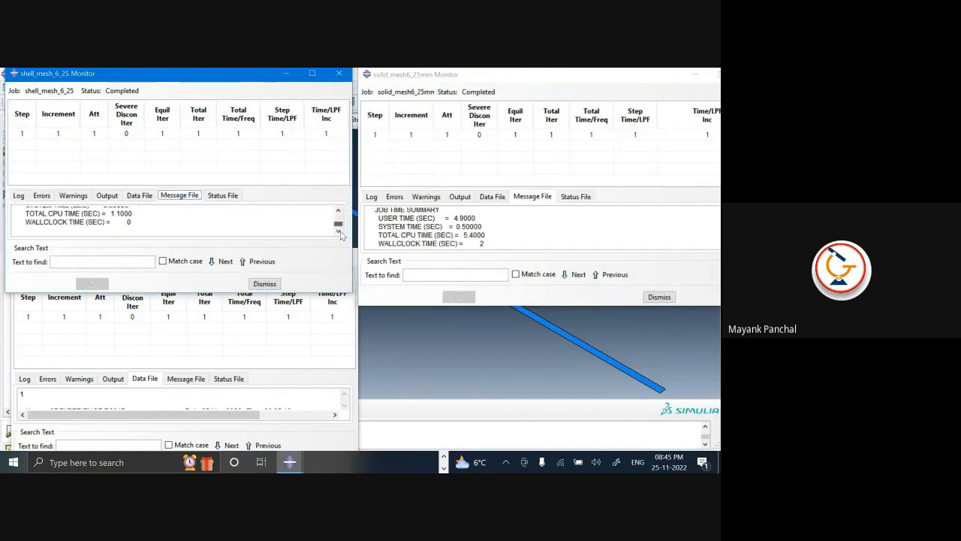
{"action": "left_click", "coordinate": [338, 213]}
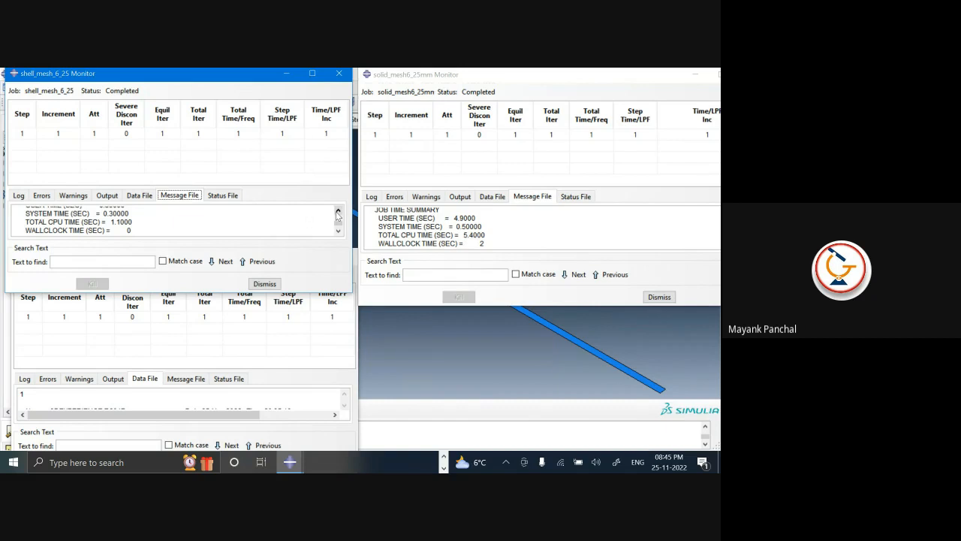
{"action": "left_click", "coordinate": [338, 213]}
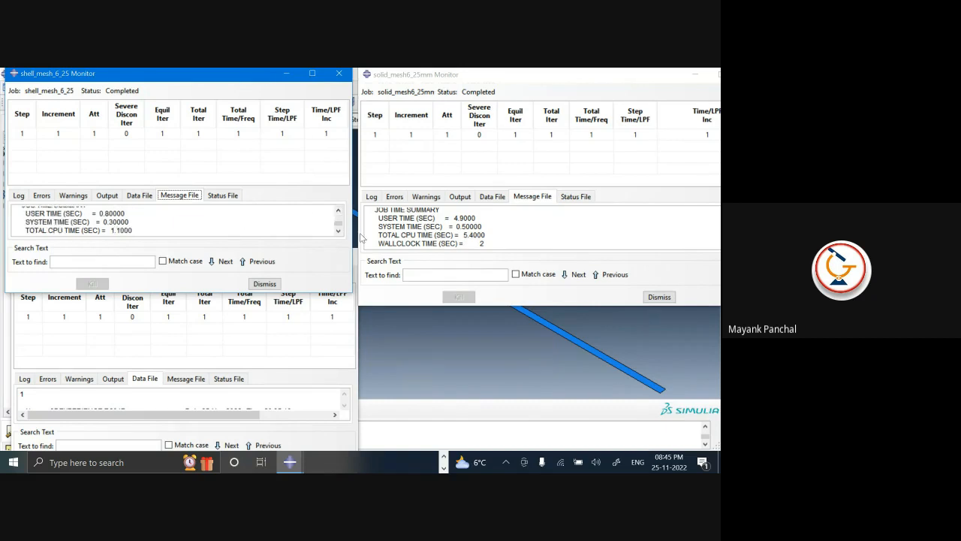
{"action": "left_click_drag", "start_coordinate": [207, 292], "coordinate": [207, 316]}
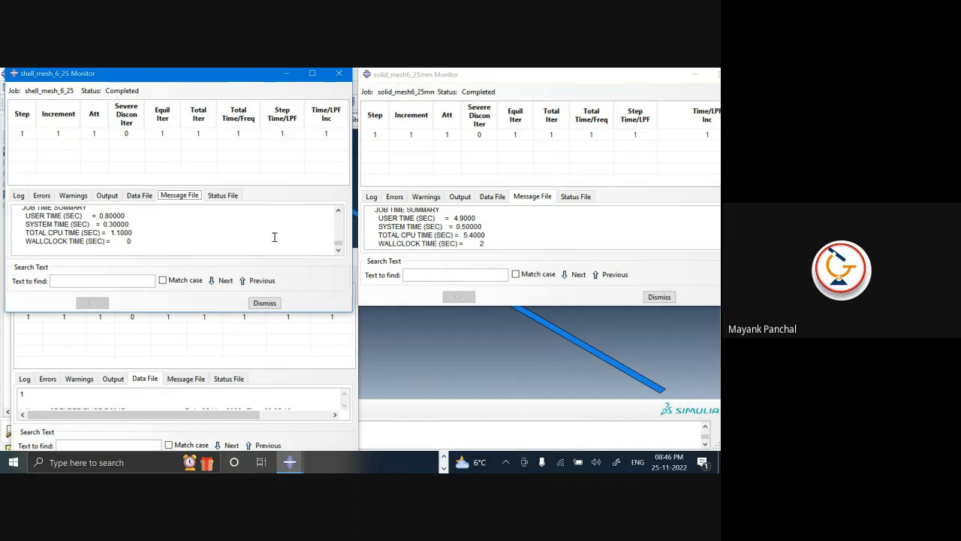
{"action": "left_click_drag", "start_coordinate": [231, 74], "coordinate": [230, 65]}
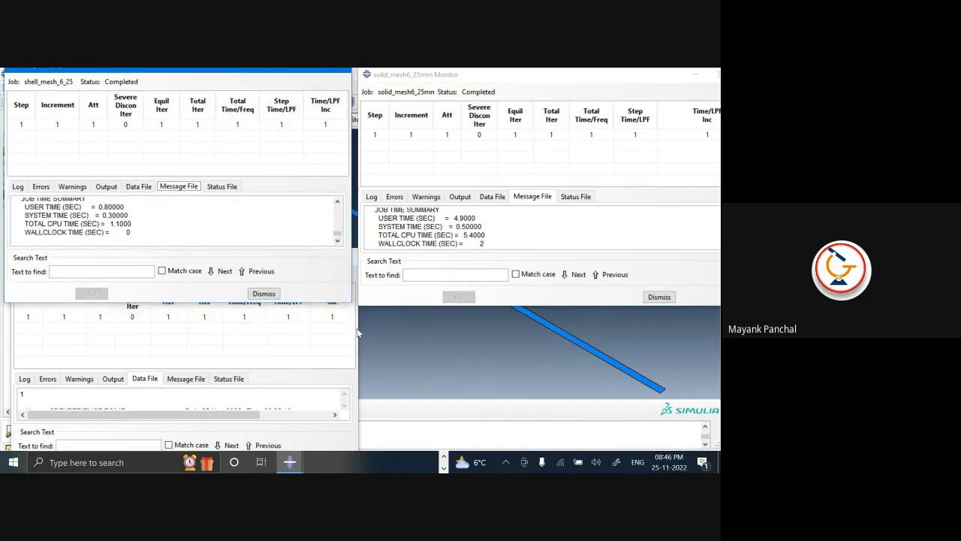
- Show the job time summary in the beam_mesh6_25 message file and place its monitor beneath the shell job's summary
{"action": "left_click", "coordinate": [358, 333]}
{"action": "left_click_drag", "start_coordinate": [247, 256], "coordinate": [247, 138]}
{"action": "left_click", "coordinate": [187, 252]}
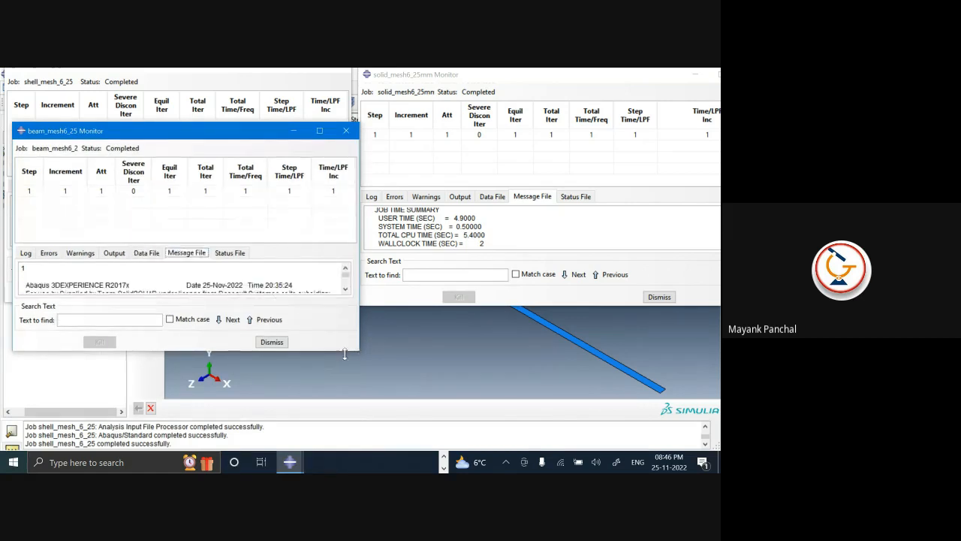
{"action": "left_click_drag", "start_coordinate": [345, 354], "coordinate": [345, 365]}
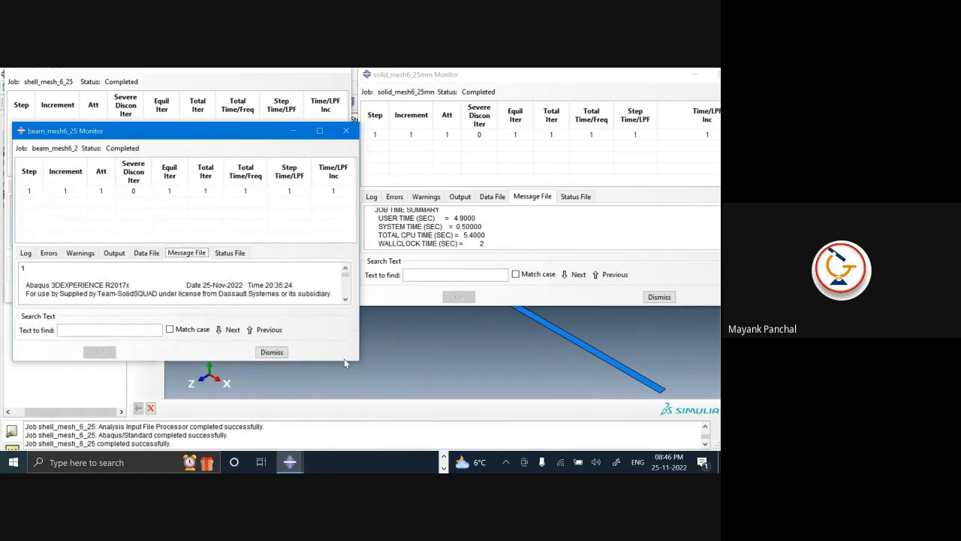
{"action": "left_click_drag", "start_coordinate": [346, 276], "coordinate": [346, 300]}
{"action": "left_click", "coordinate": [345, 268]}
{"action": "left_click", "coordinate": [345, 269]}
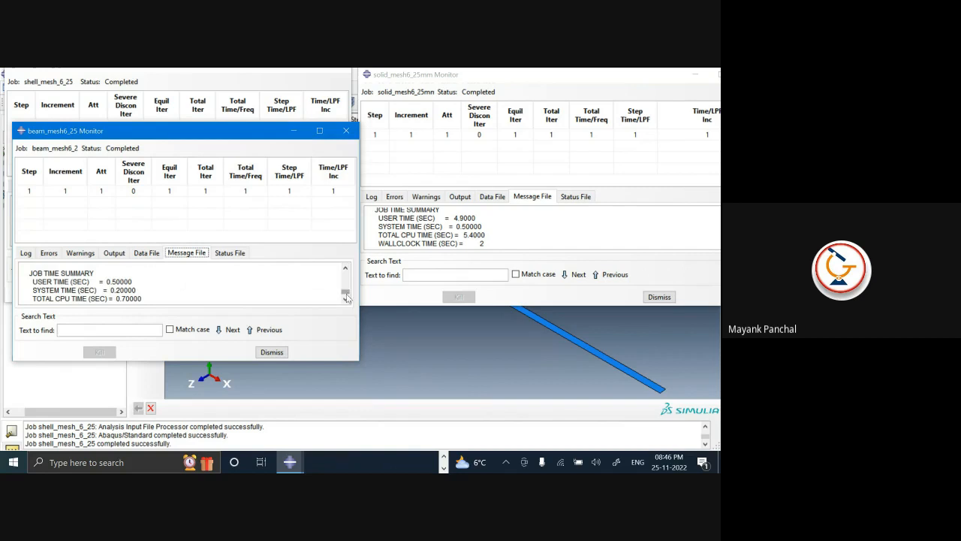
{"action": "left_click", "coordinate": [346, 300]}
{"action": "left_click", "coordinate": [346, 300]}
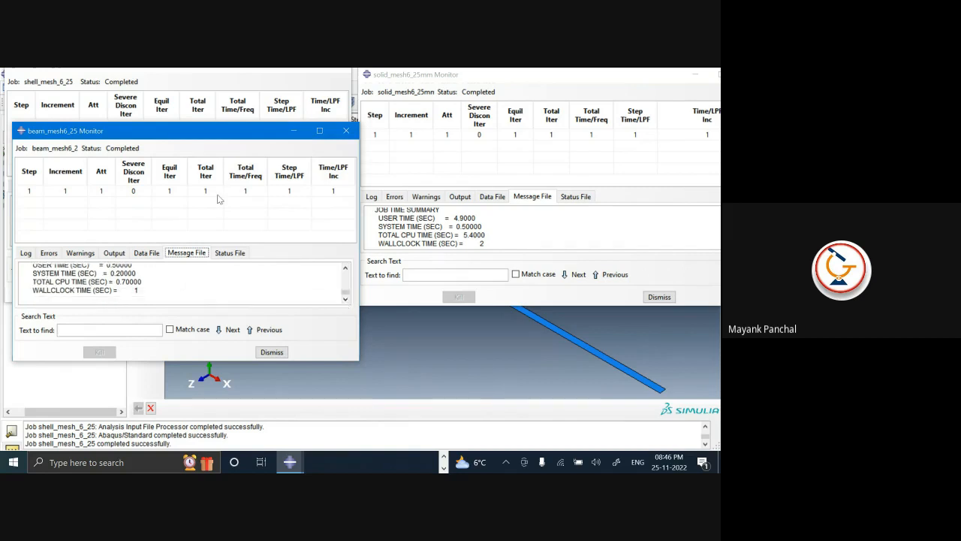
{"action": "left_click_drag", "start_coordinate": [188, 137], "coordinate": [180, 262]}
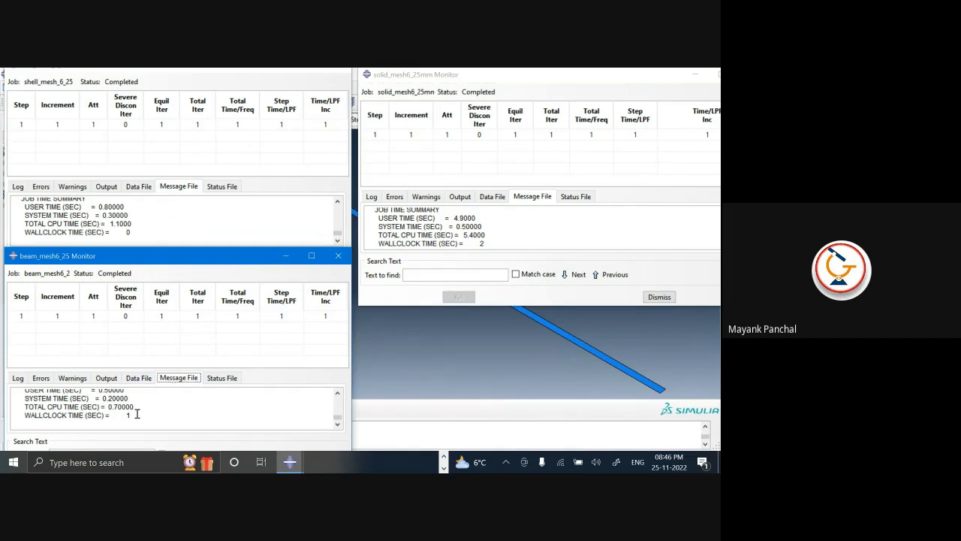
- Compare the total CPU times of the solid, shell and beam jobs in their job time summaries
{"action": "left_click_drag", "start_coordinate": [504, 237], "coordinate": [464, 239]}
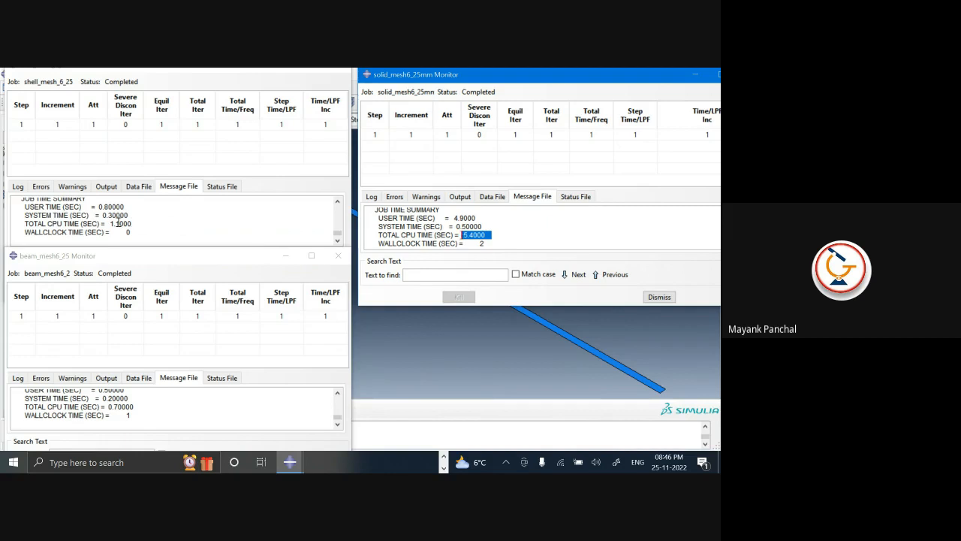
{"action": "left_click_drag", "start_coordinate": [135, 223], "coordinate": [63, 223]}
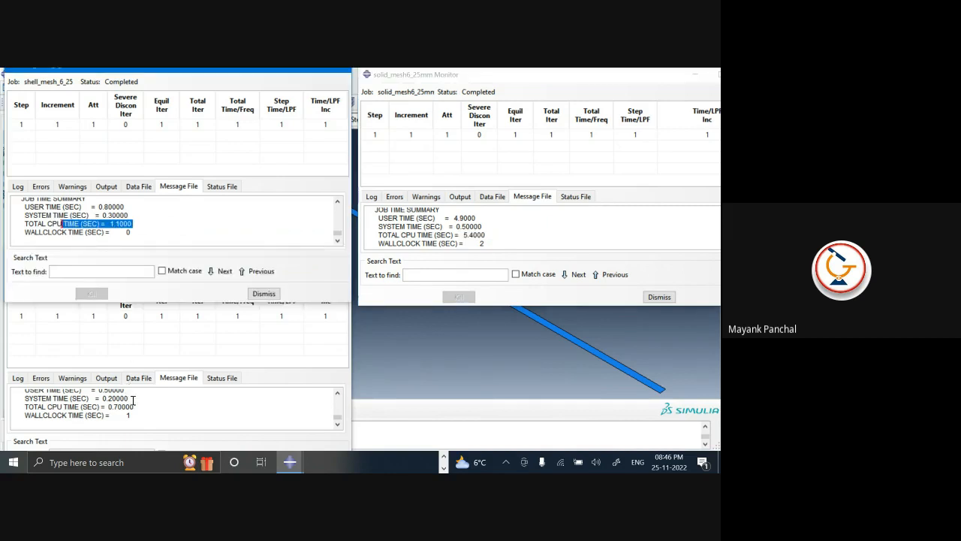
{"action": "left_click_drag", "start_coordinate": [139, 410], "coordinate": [103, 411]}
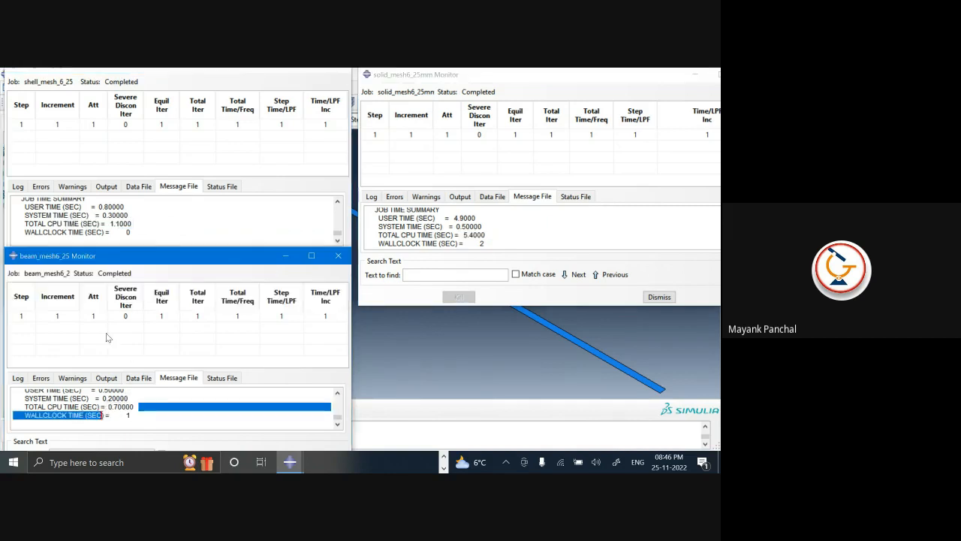
{"action": "left_click", "coordinate": [171, 245]}
{"action": "left_click", "coordinate": [185, 343]}
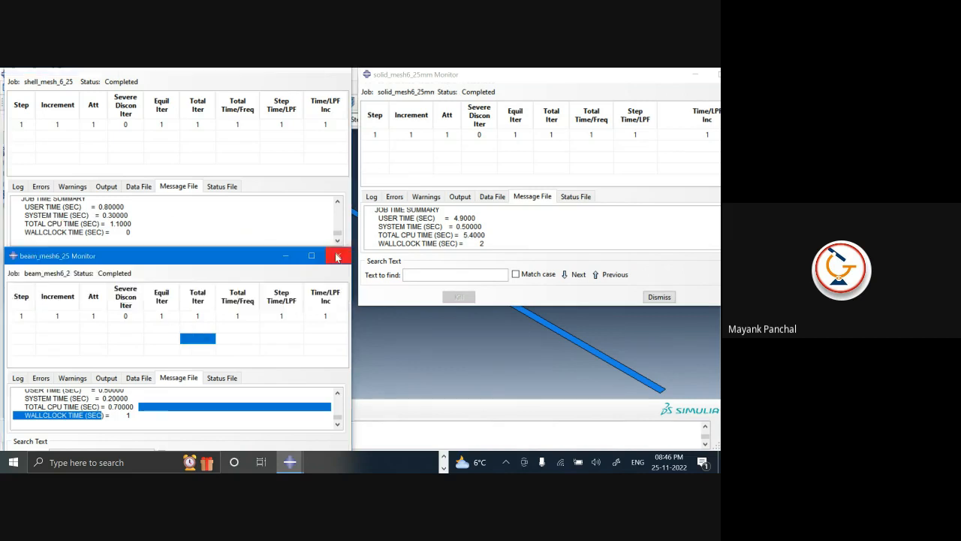
- Close the job monitors for beam_mesh6_25, shell_mesh_6_25 and solid_mesh6_25mm
{"action": "left_click", "coordinate": [338, 256]}
{"action": "left_click", "coordinate": [345, 70]}
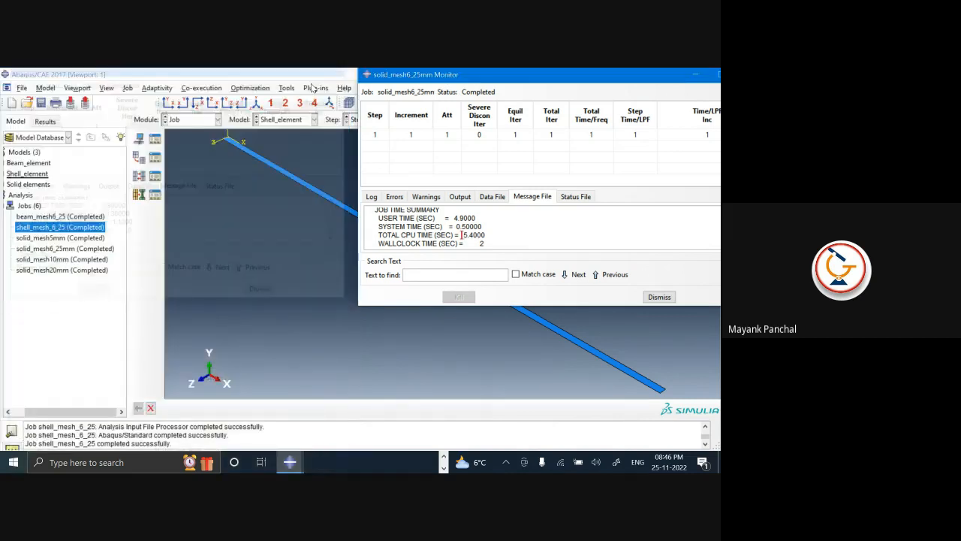
{"action": "left_click_drag", "start_coordinate": [530, 78], "coordinate": [376, 111]}
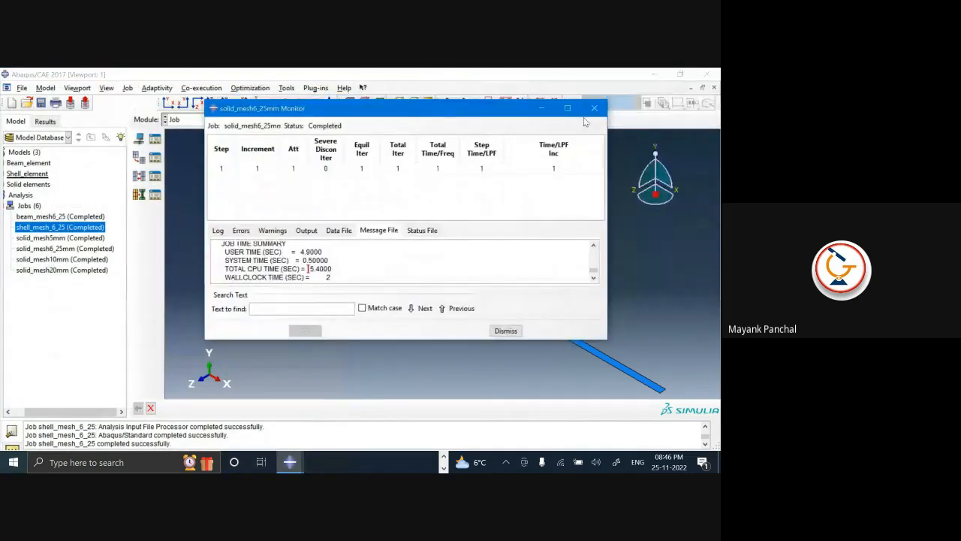
{"action": "left_click", "coordinate": [594, 109]}
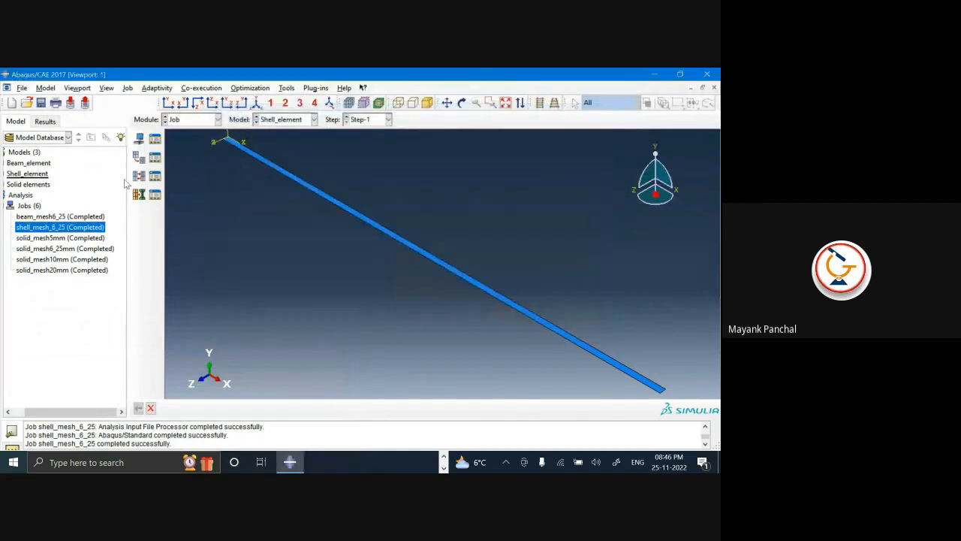
- Switch to the Project2 document in Word and review the beam assignment's tasks and loading diagram
{"action": "left_click", "coordinate": [207, 124]}
{"action": "left_click", "coordinate": [269, 227]}
{"action": "left_click", "coordinate": [443, 456]}
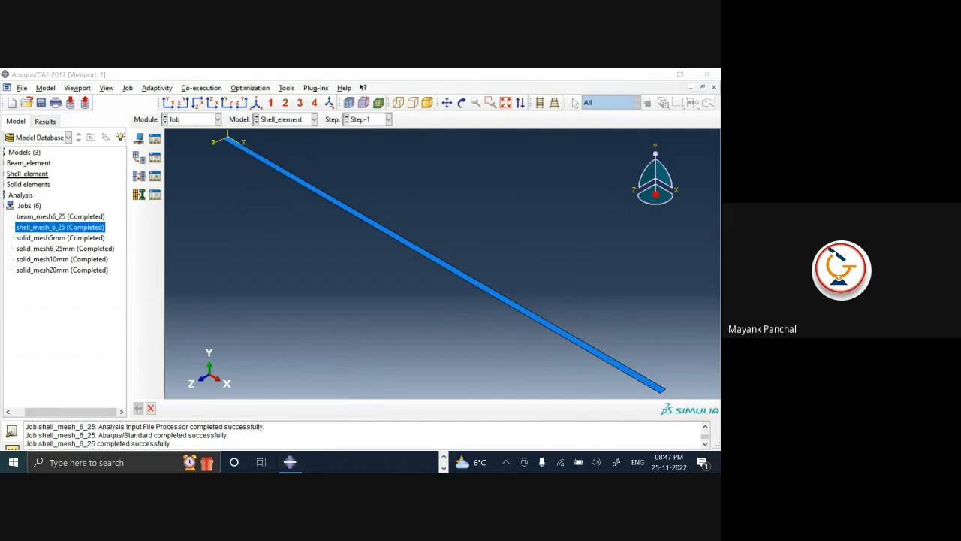
{"action": "left_click", "coordinate": [402, 461]}
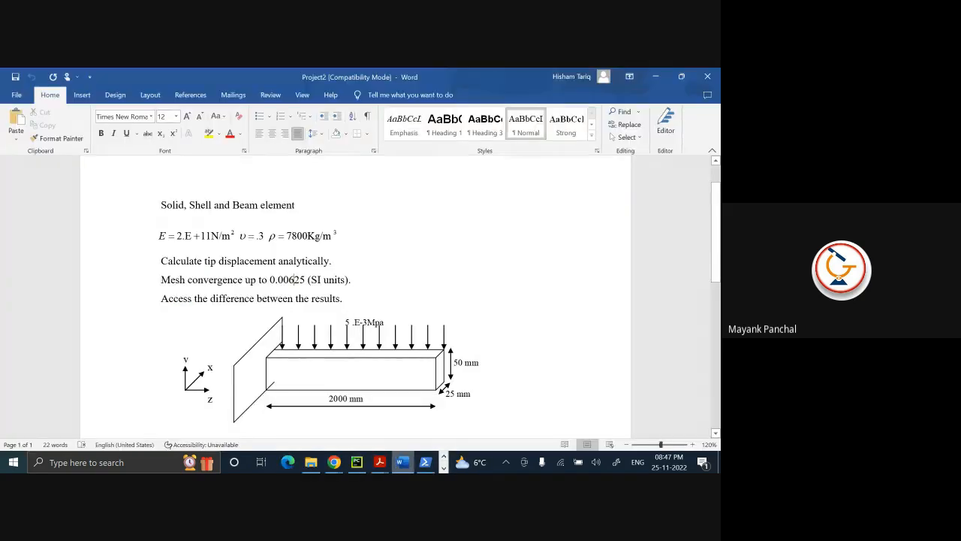
{"action": "scroll", "coordinate": [294, 229], "scroll_direction": "down", "scroll_amount": 1}
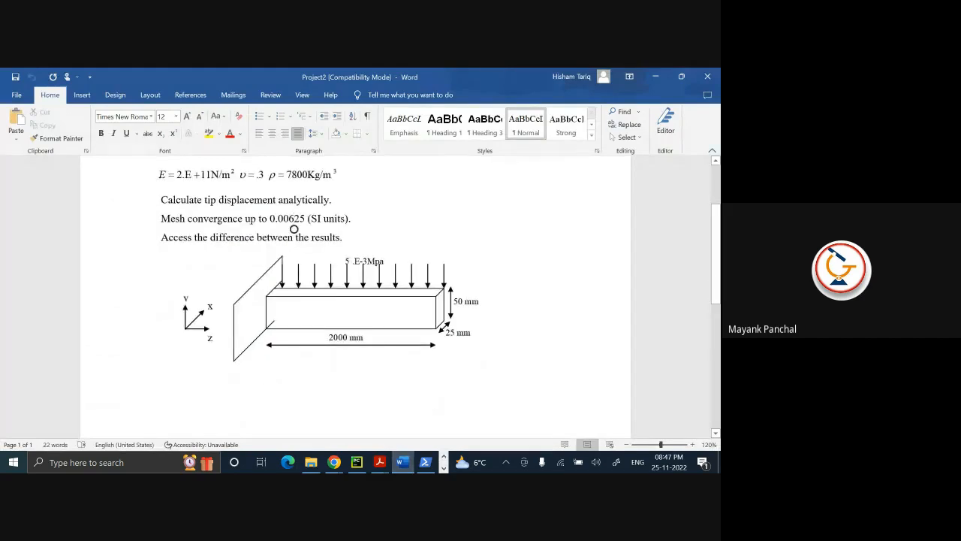
{"action": "key", "text": "alt+Tab"}
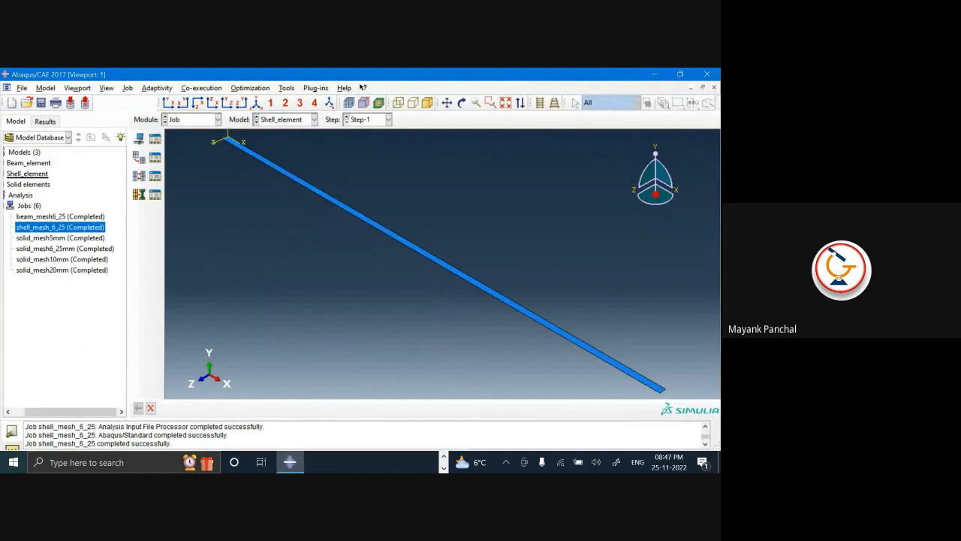
{"action": "key", "text": "alt+Tab"}
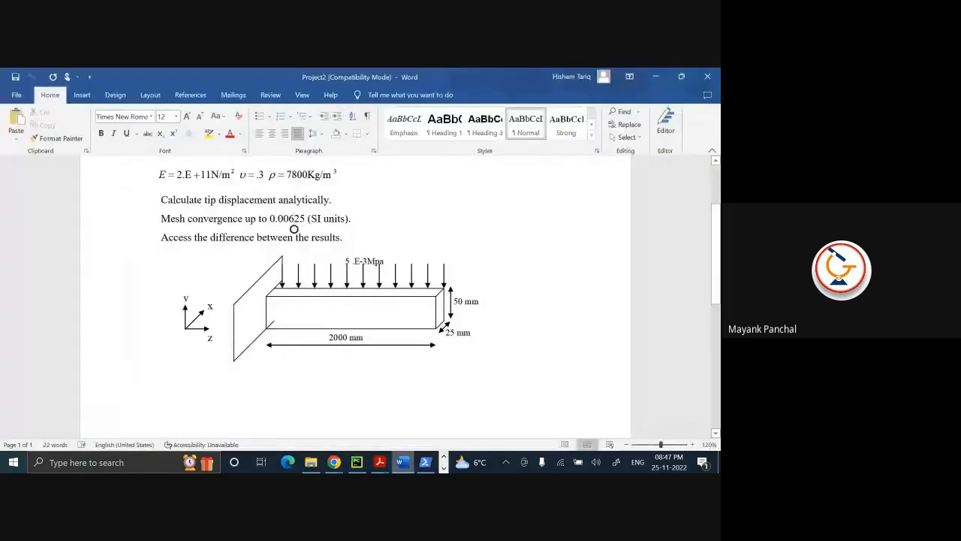
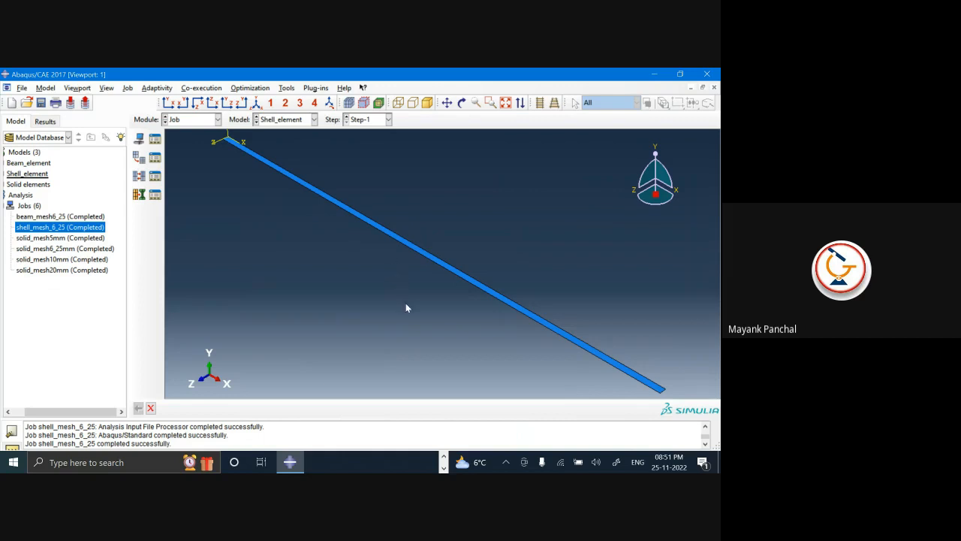
{"action": "left_click", "coordinate": [82, 183]}
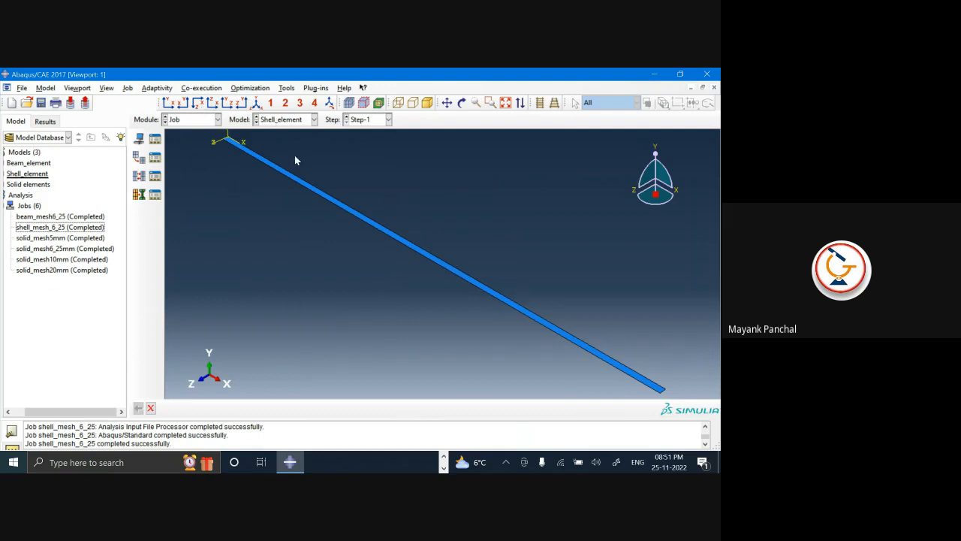
{"action": "left_click", "coordinate": [193, 120]}
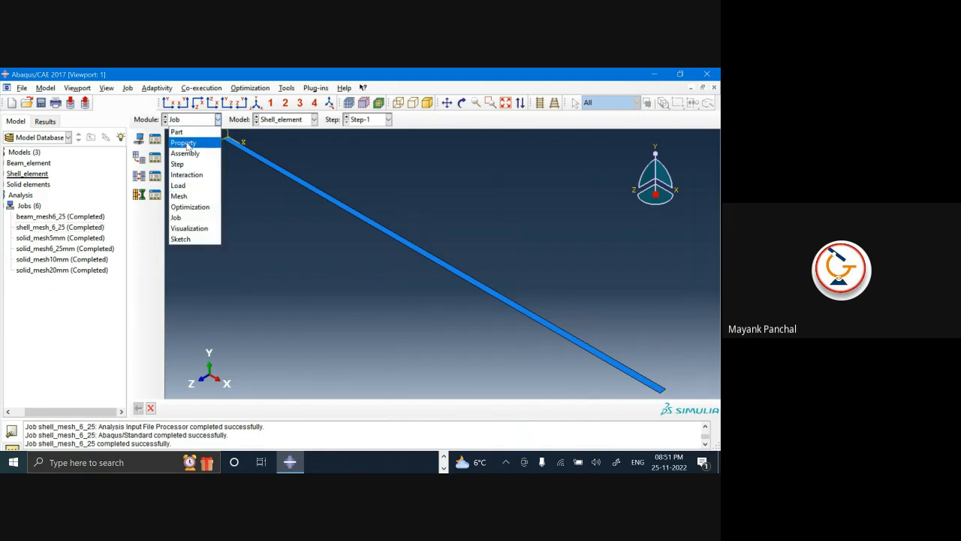
{"action": "left_click", "coordinate": [313, 300]}
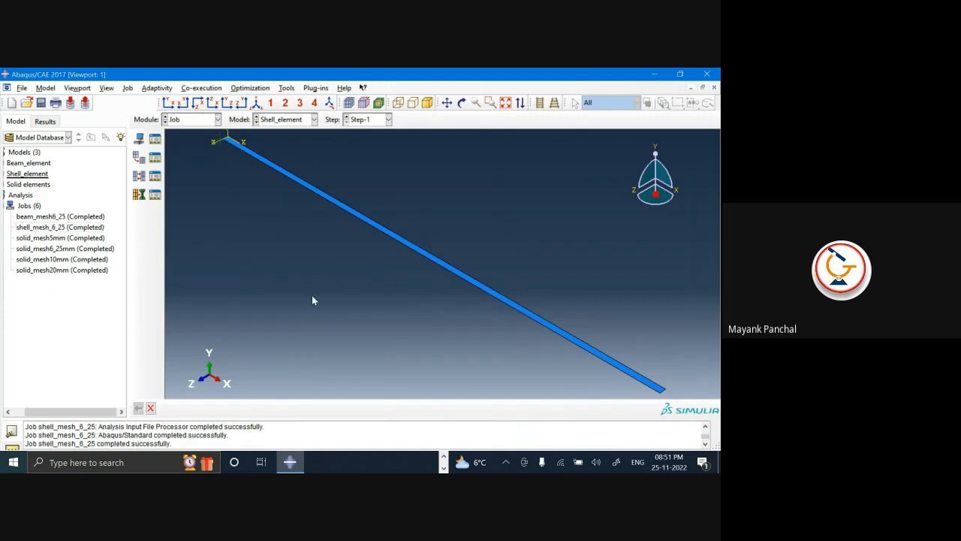
- Switch to Chrome and search Google for "plane stress condition" in a new tab
{"action": "left_click", "coordinate": [443, 462]}
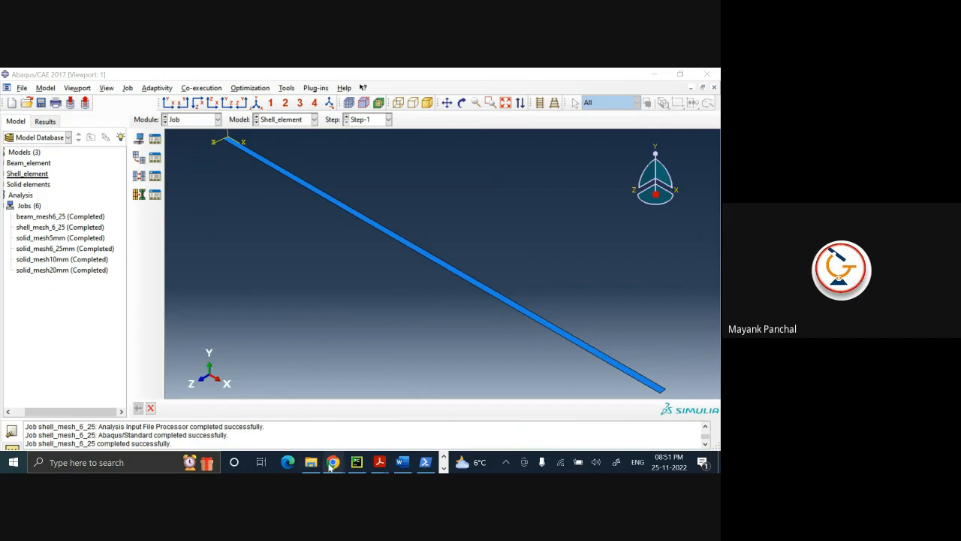
{"action": "mouse_move", "coordinate": [332, 465]}
{"action": "left_click", "coordinate": [316, 441]}
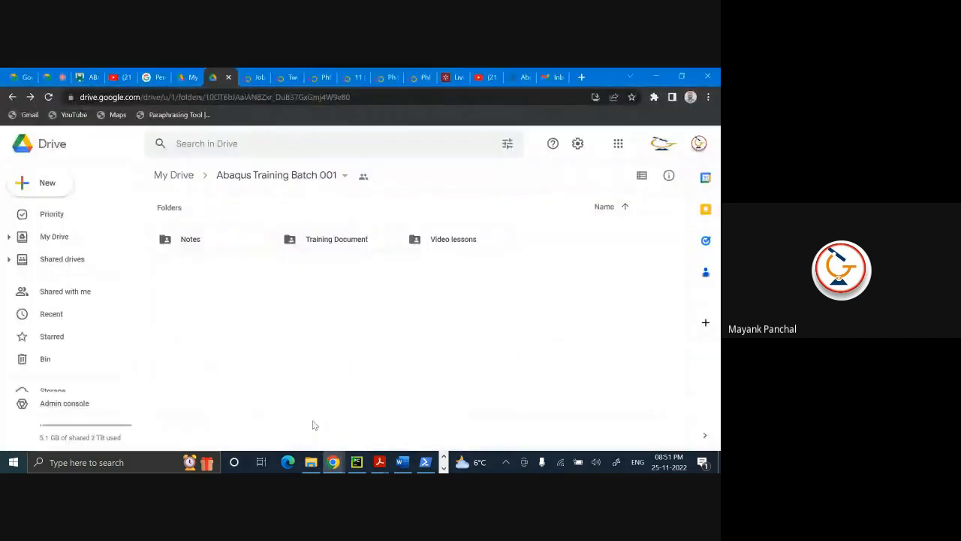
{"action": "left_click", "coordinate": [547, 80]}
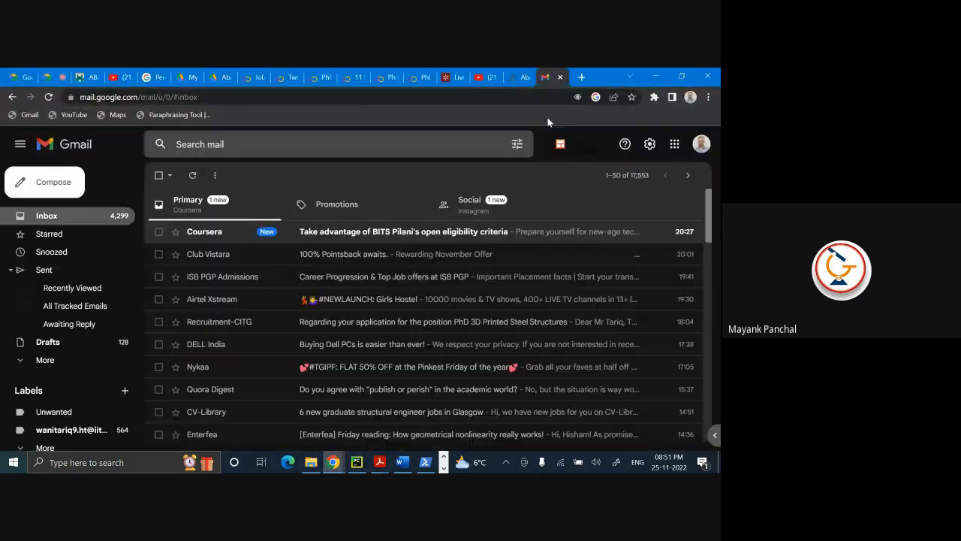
{"action": "left_click", "coordinate": [581, 77]}
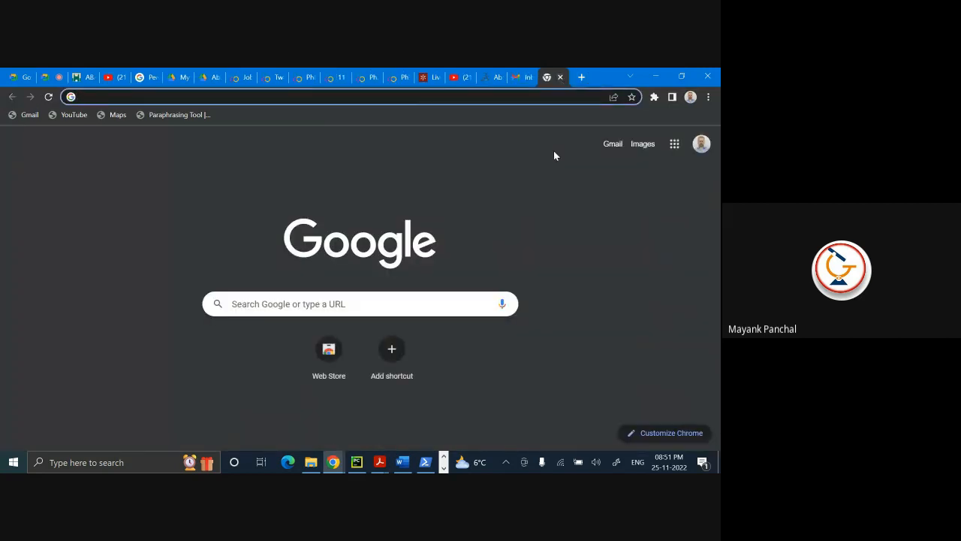
{"action": "type", "text": "plan"}
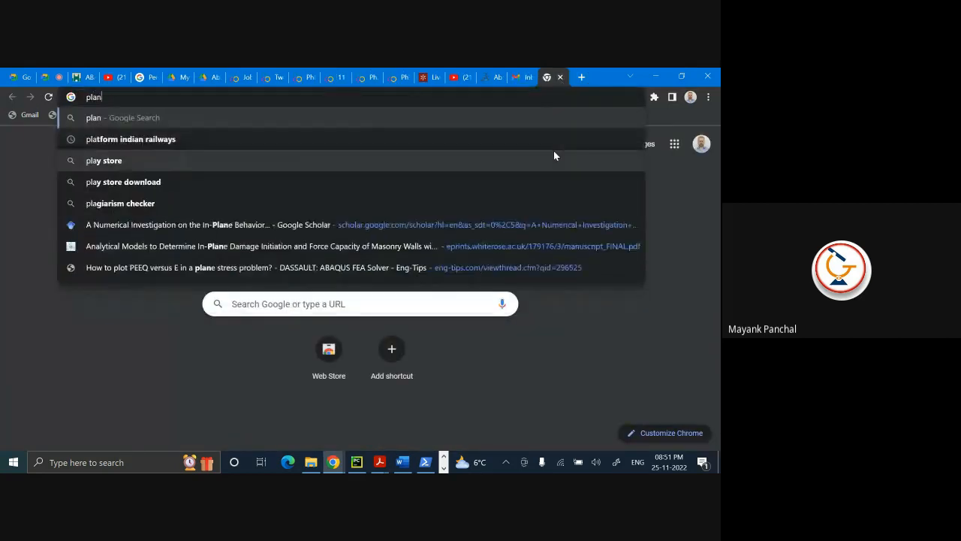
{"action": "type", "text": "e stre"}
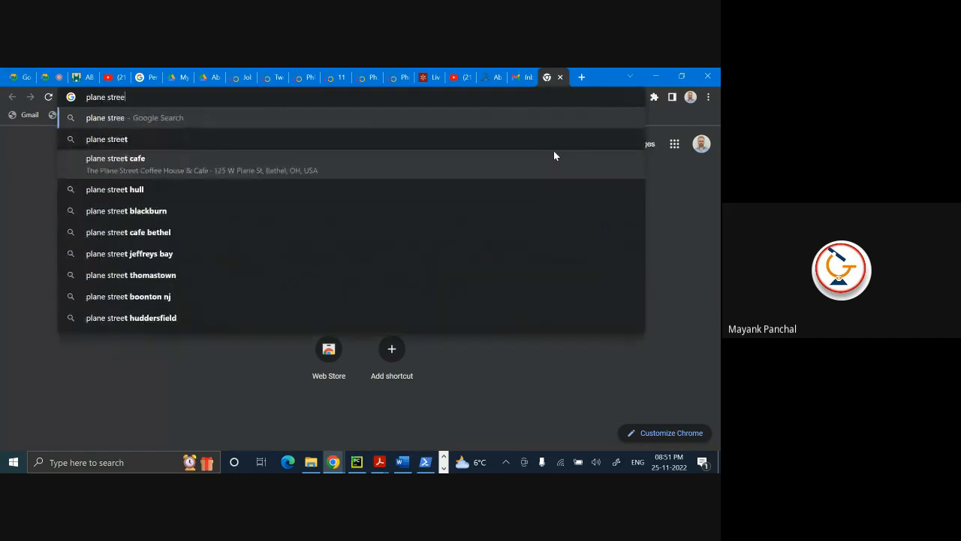
{"action": "type", "text": "ss "}
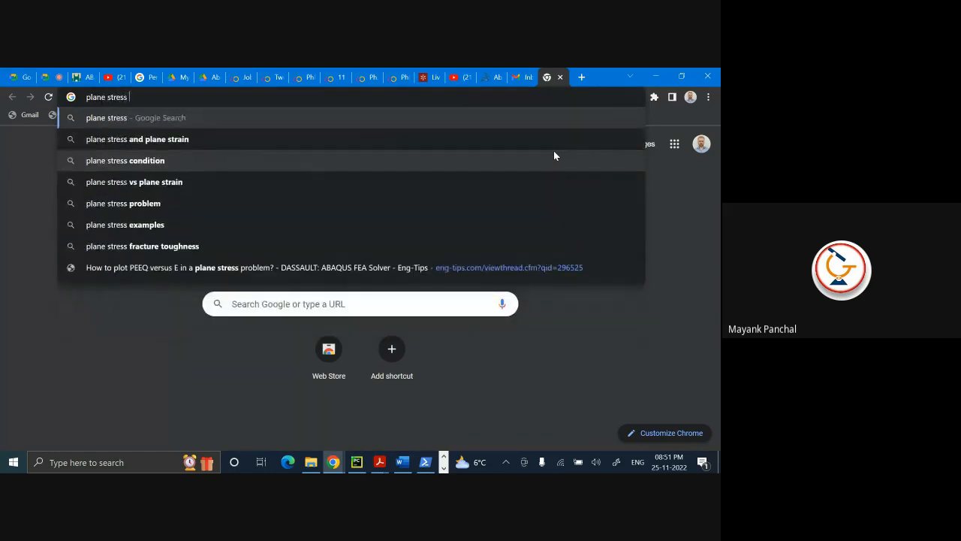
{"action": "type", "text": "condition"}
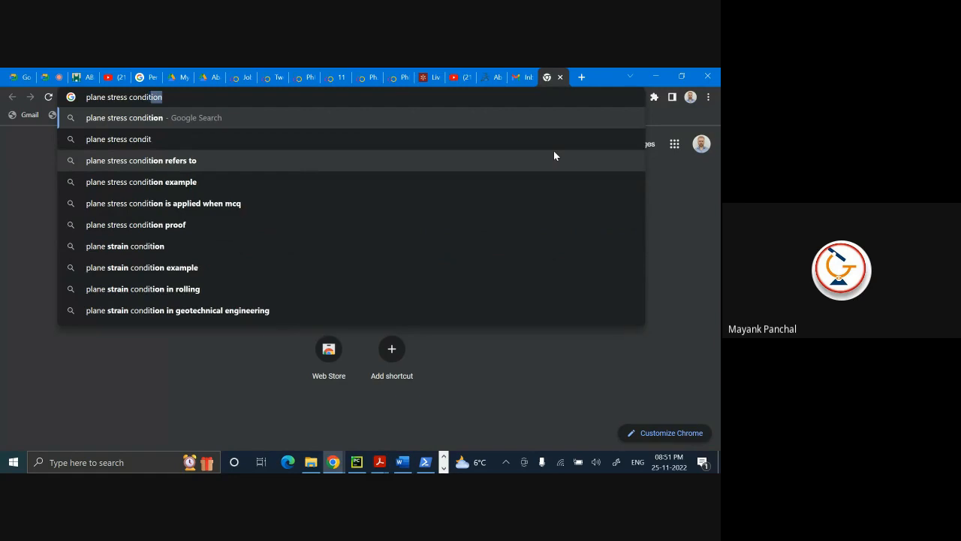
{"action": "key", "text": "Return"}
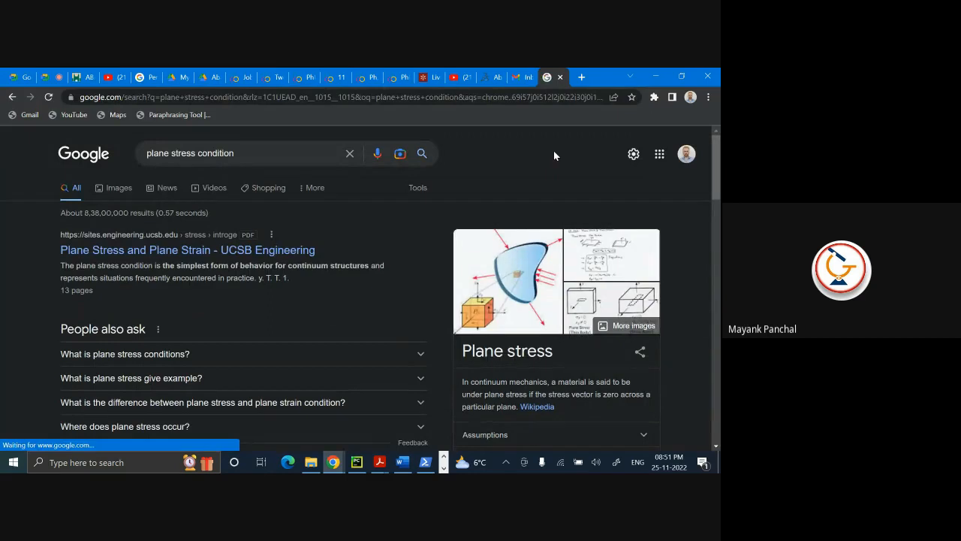
- Open the Wikipedia article on plane stress from the results and examine the enlarged stress tensor in its mathematical definition
{"action": "scroll", "coordinate": [553, 151], "scroll_direction": "down", "scroll_amount": 3}
{"action": "scroll", "coordinate": [361, 300], "scroll_direction": "down", "scroll_amount": 1}
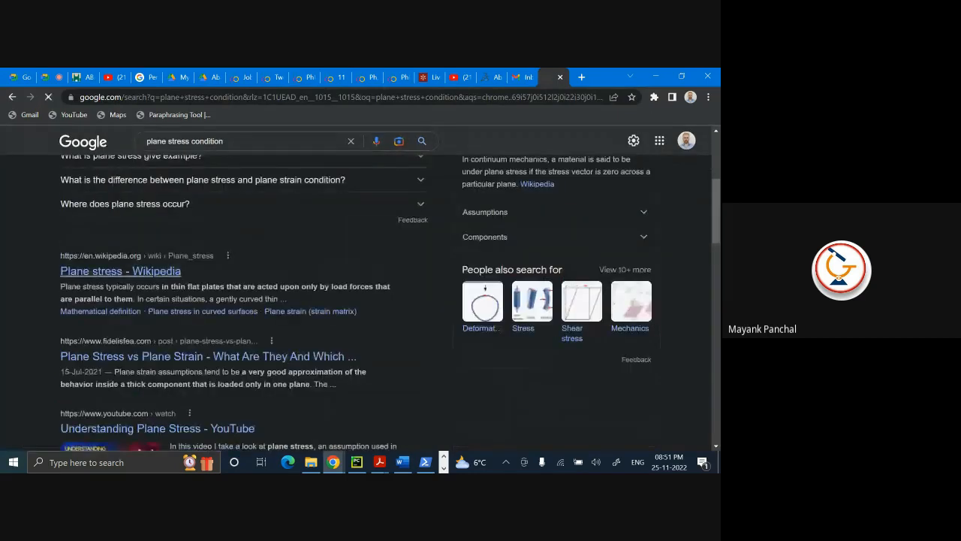
{"action": "left_click", "coordinate": [120, 271]}
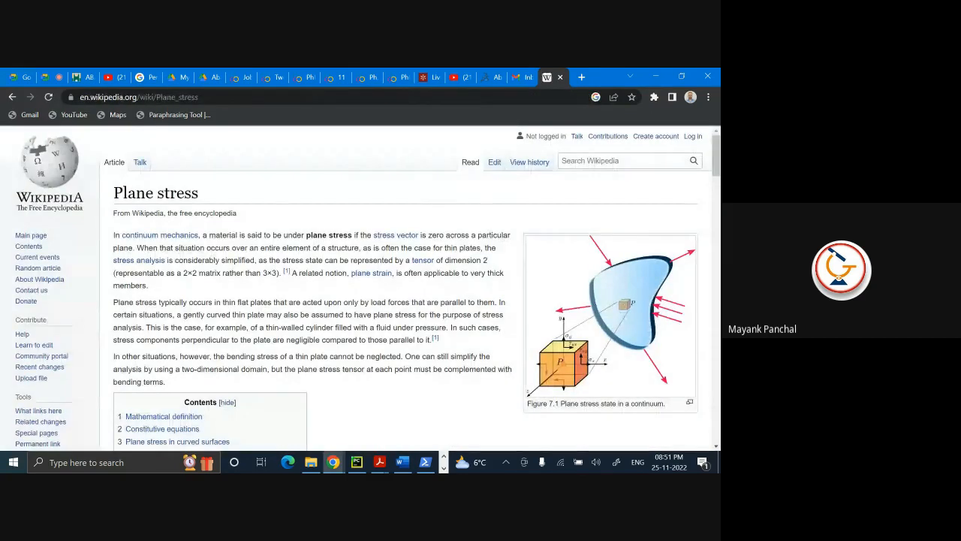
{"action": "scroll", "coordinate": [405, 300], "scroll_direction": "down", "scroll_amount": 4}
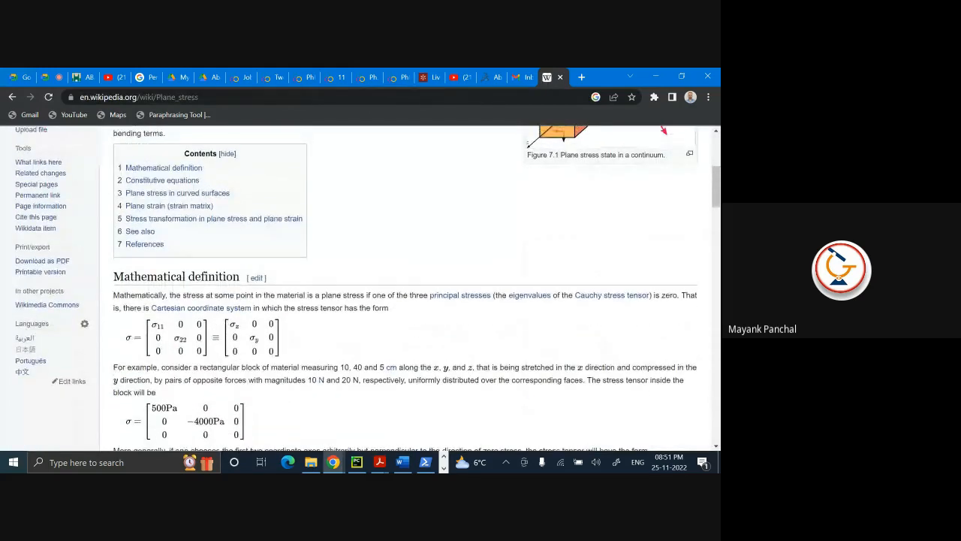
{"action": "scroll", "coordinate": [410, 297], "scroll_direction": "up", "scroll_amount": 3, "text": "ctrl"}
{"action": "scroll", "coordinate": [410, 297], "scroll_direction": "left", "scroll_amount": 3}
{"action": "scroll", "coordinate": [444, 293], "scroll_direction": "up", "scroll_amount": 1, "text": "ctrl"}
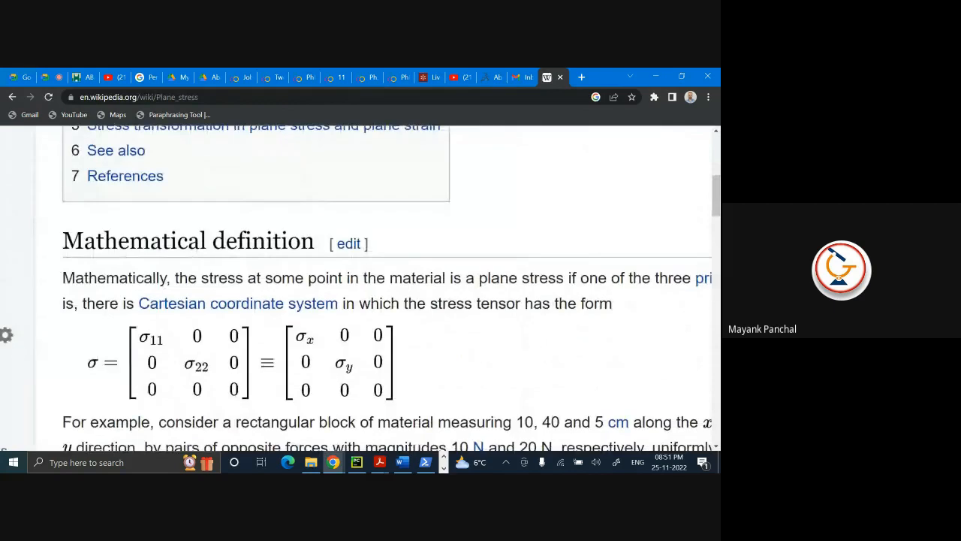
{"action": "scroll", "coordinate": [444, 293], "scroll_direction": "left", "scroll_amount": 2}
{"action": "scroll", "coordinate": [357, 288], "scroll_direction": "down", "scroll_amount": 1}
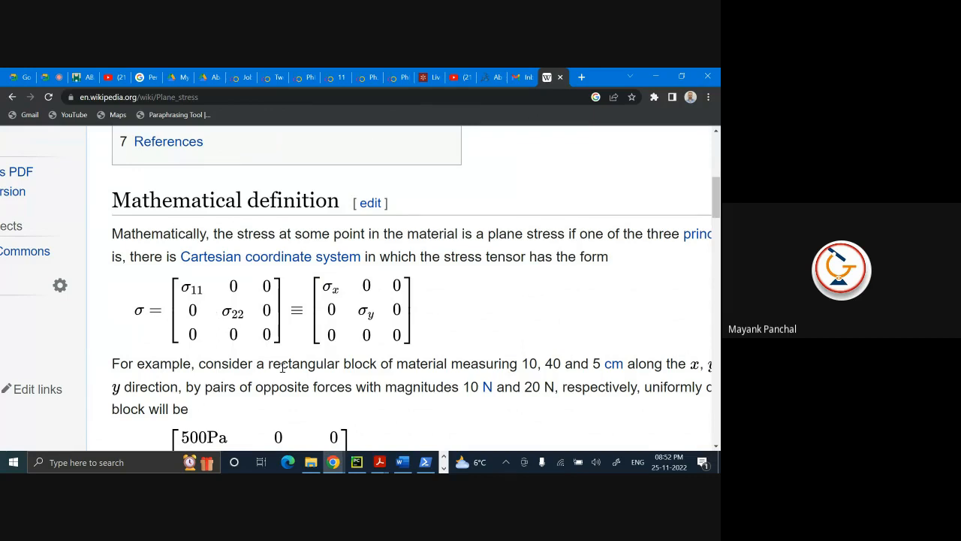
{"action": "scroll", "coordinate": [271, 362], "scroll_direction": "down", "scroll_amount": 1}
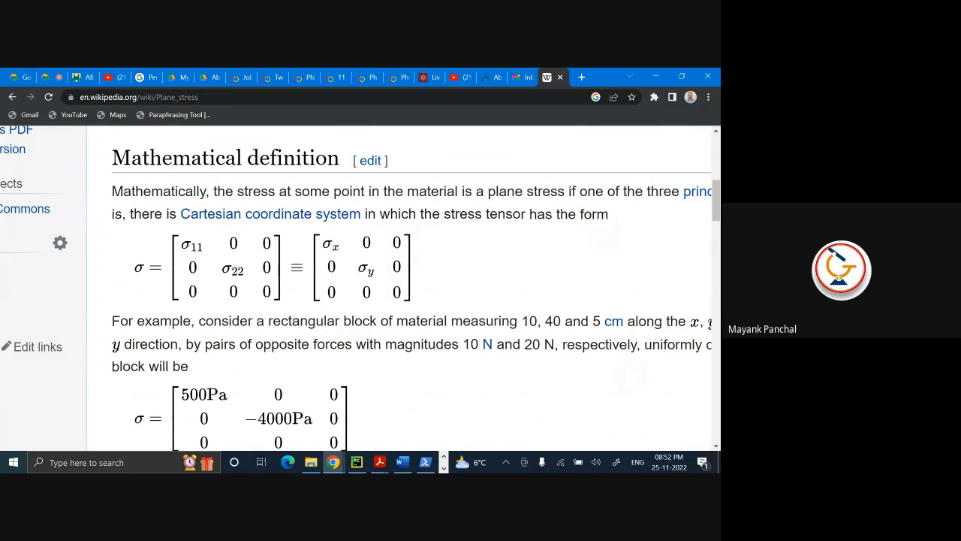
- Examine the article's rectangular block example, the general plane stress tensor and its 2 × 2 matrix form
{"action": "scroll", "coordinate": [399, 288], "scroll_direction": "down", "scroll_amount": 2, "text": "ctrl"}
{"action": "scroll", "coordinate": [442, 288], "scroll_direction": "down", "scroll_amount": 3}
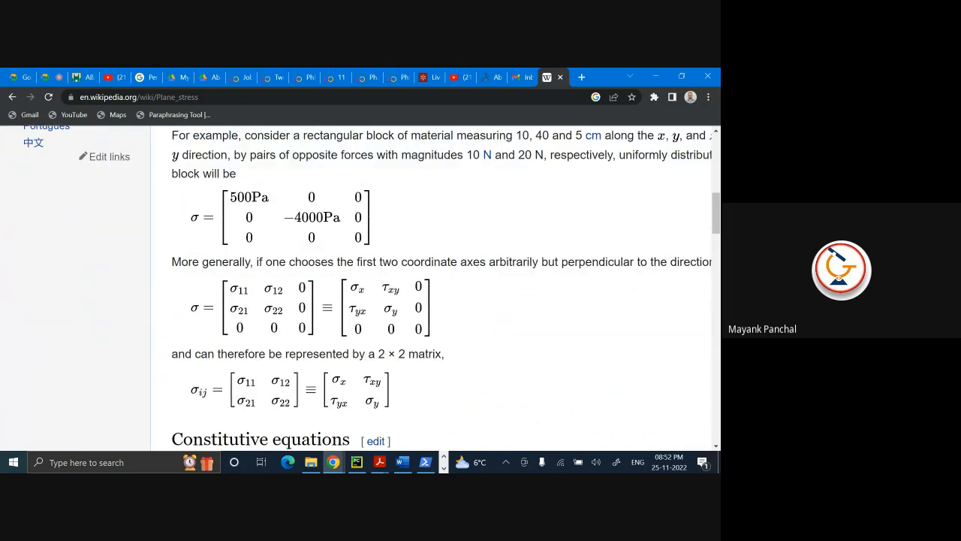
{"action": "scroll", "coordinate": [364, 288], "scroll_direction": "right", "scroll_amount": 2}
{"action": "scroll", "coordinate": [356, 288], "scroll_direction": "right", "scroll_amount": 6}
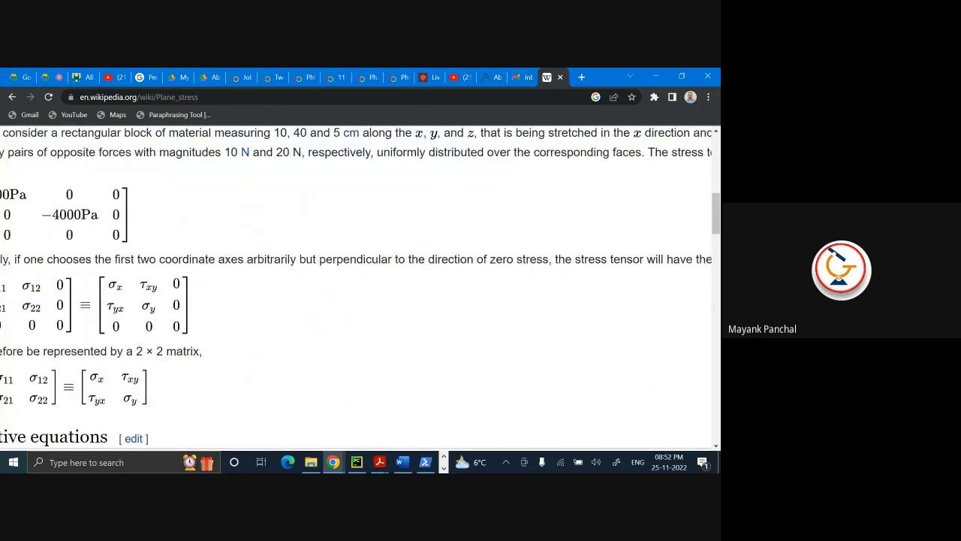
{"action": "scroll", "coordinate": [356, 289], "scroll_direction": "left", "scroll_amount": 6}
{"action": "scroll", "coordinate": [360, 288], "scroll_direction": "down", "scroll_amount": 1}
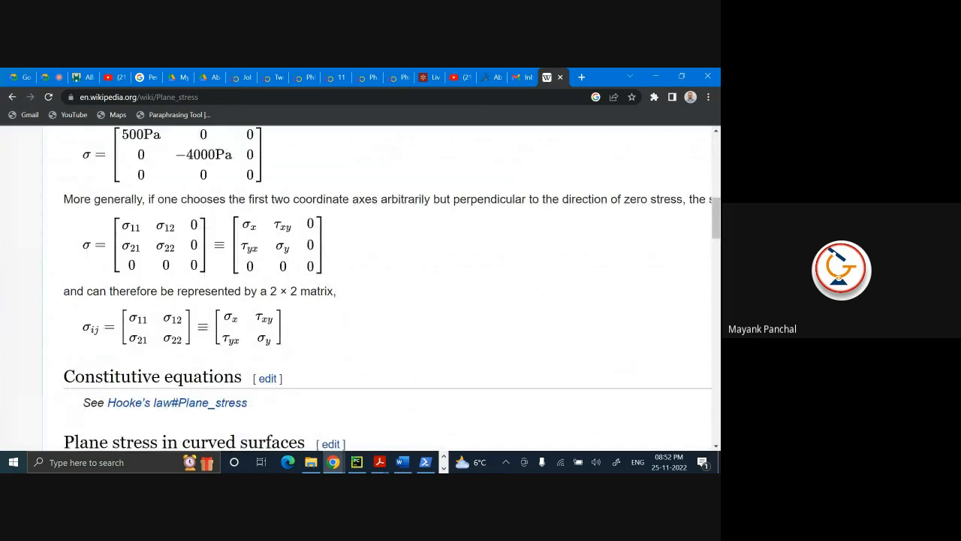
{"action": "scroll", "coordinate": [360, 288], "scroll_direction": "up", "scroll_amount": 3}
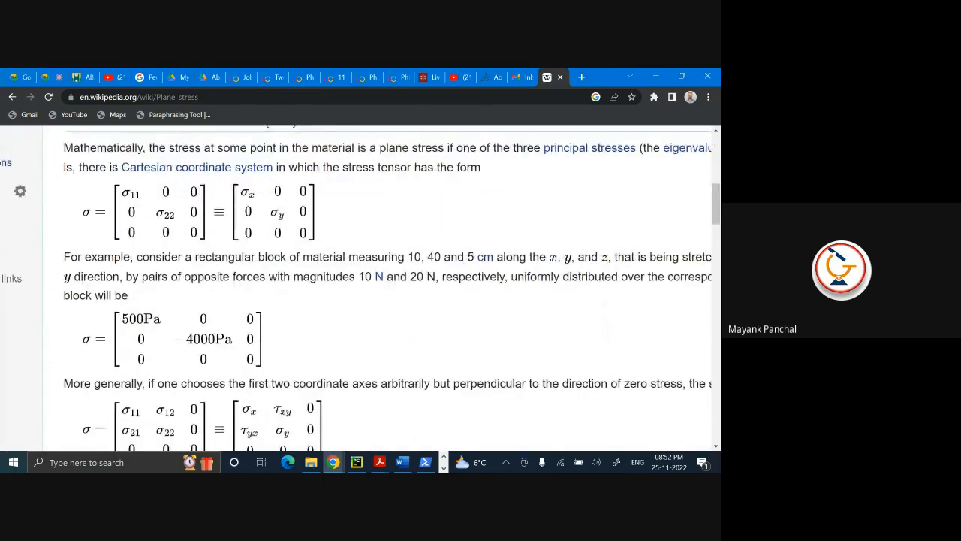
{"action": "scroll", "coordinate": [360, 288], "scroll_direction": "down", "scroll_amount": 2}
{"action": "scroll", "coordinate": [360, 288], "scroll_direction": "up", "scroll_amount": 1}
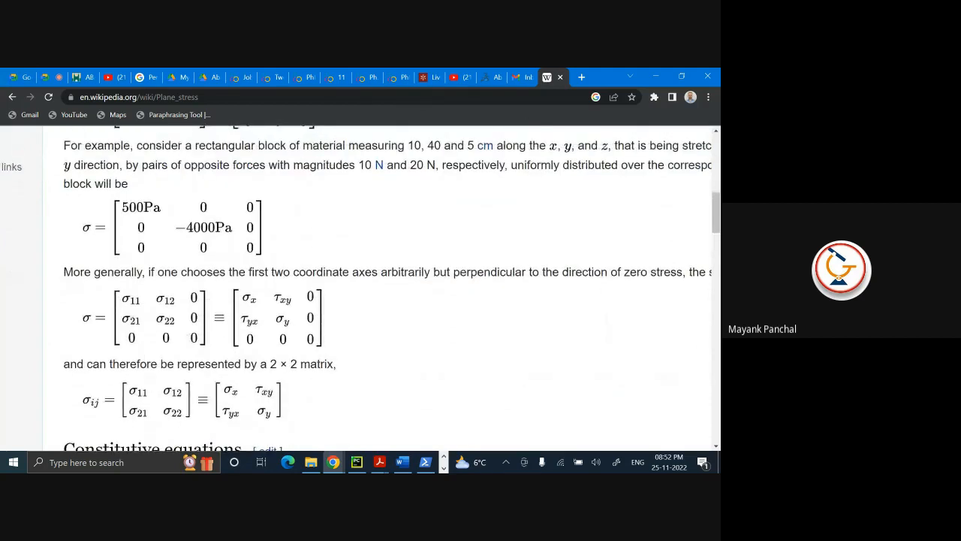
- Review the article's plane strain tensors and stress transformation equations, and return to its introduction on plane stress
{"action": "scroll", "coordinate": [360, 288], "scroll_direction": "down", "scroll_amount": 3}
{"action": "scroll", "coordinate": [360, 288], "scroll_direction": "down", "scroll_amount": 2}
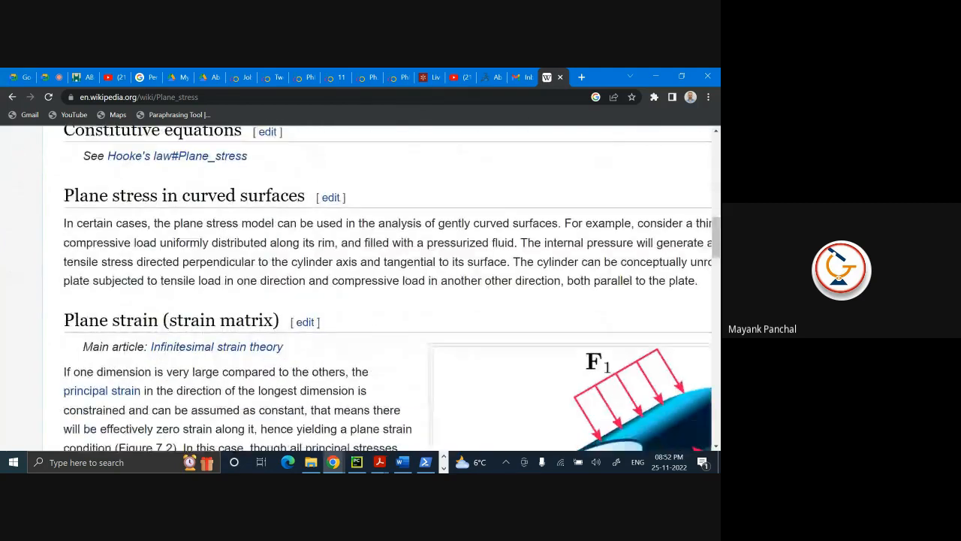
{"action": "scroll", "coordinate": [360, 288], "scroll_direction": "down", "scroll_amount": 6}
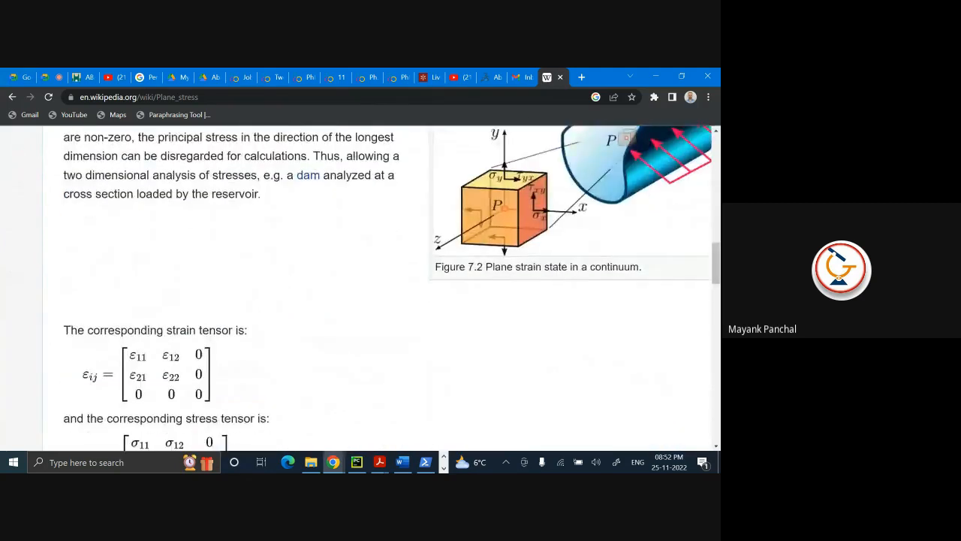
{"action": "scroll", "coordinate": [360, 289], "scroll_direction": "down", "scroll_amount": 3}
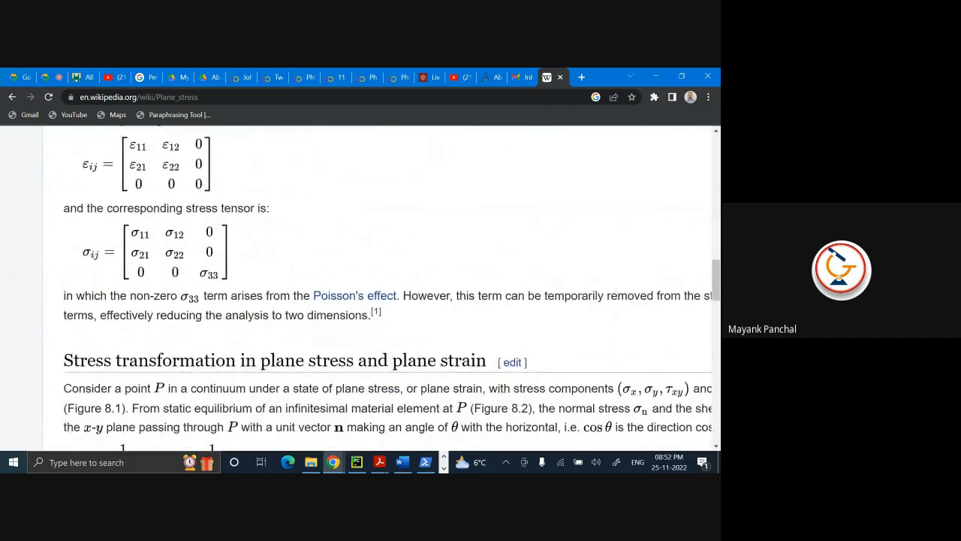
{"action": "scroll", "coordinate": [391, 288], "scroll_direction": "down", "scroll_amount": 2}
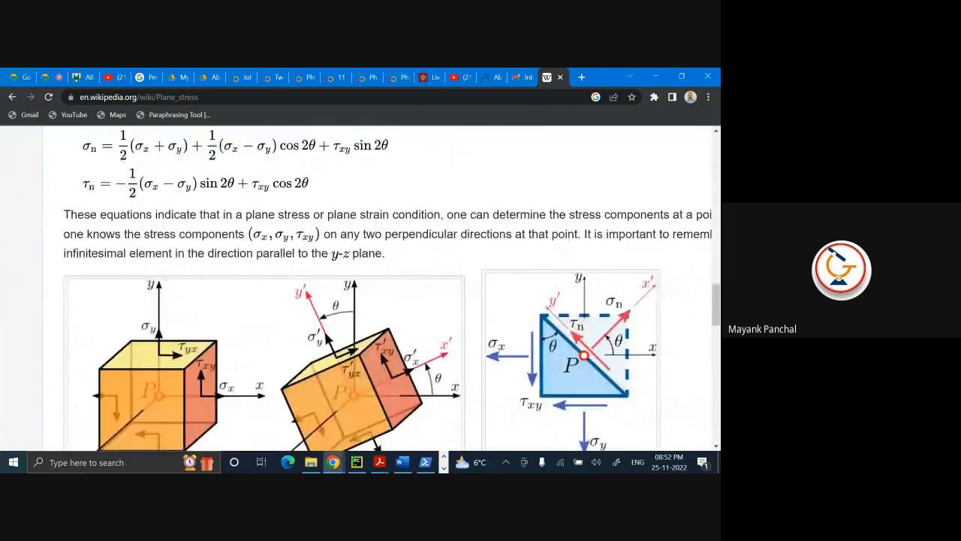
{"action": "scroll", "coordinate": [391, 288], "scroll_direction": "up", "scroll_amount": 8}
{"action": "scroll", "coordinate": [391, 288], "scroll_direction": "up", "scroll_amount": 10}
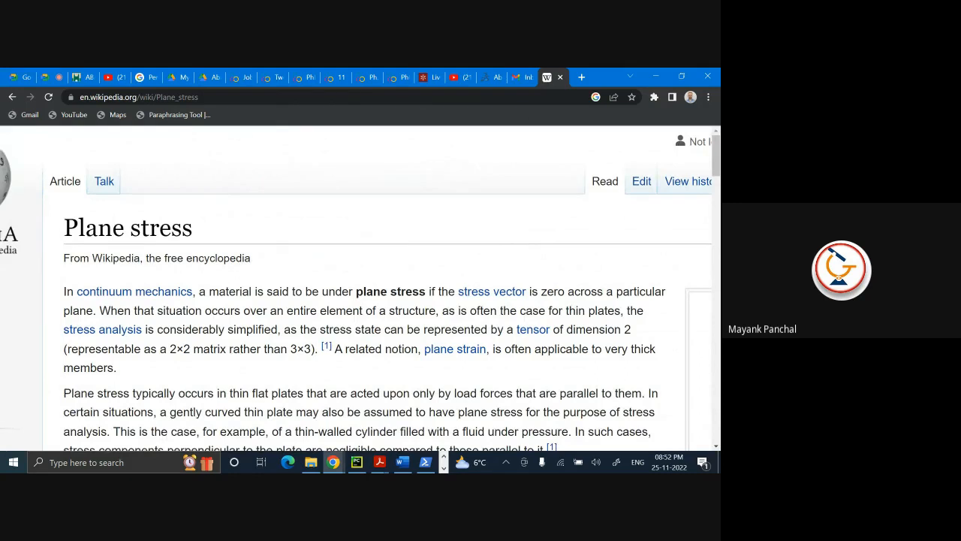
- Close the plane stress article and switch back to the Shell_element model in Abaqus/CAE
{"action": "left_click", "coordinate": [560, 77]}
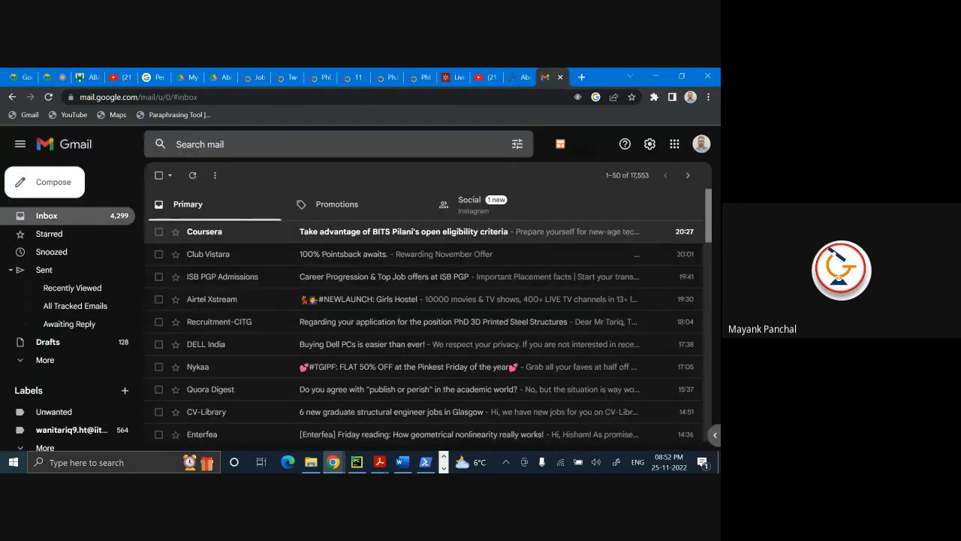
{"action": "left_click", "coordinate": [425, 461]}
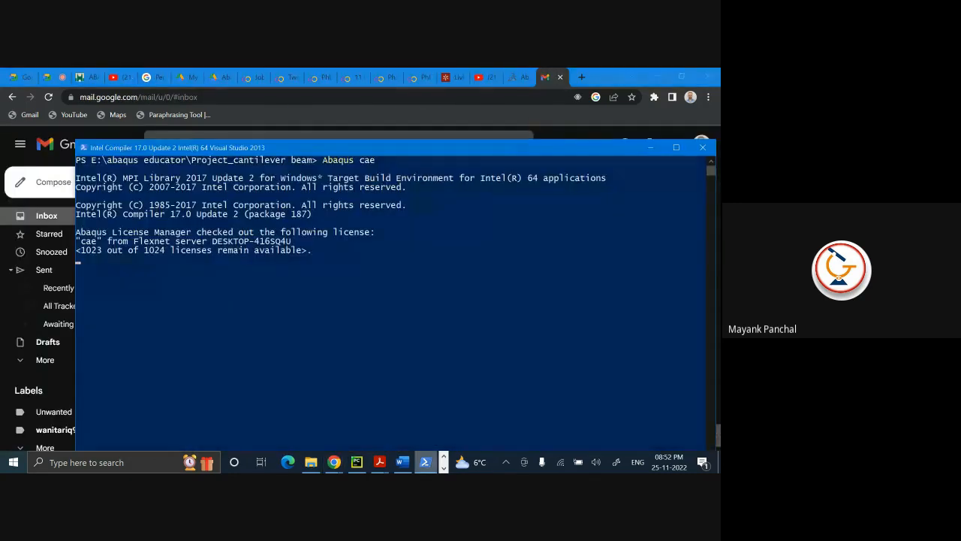
{"action": "left_click", "coordinate": [426, 461]}
{"action": "left_click", "coordinate": [444, 467]}
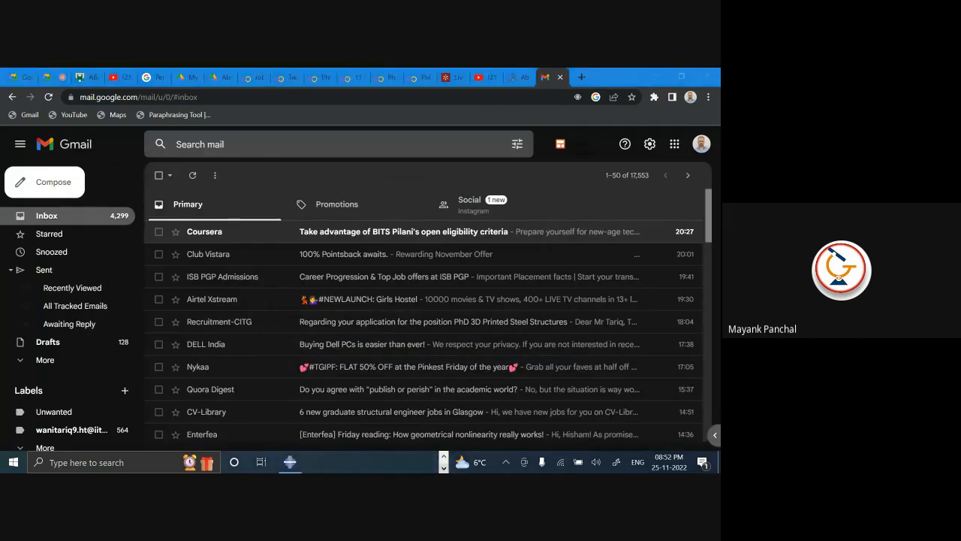
{"action": "left_click", "coordinate": [290, 461]}
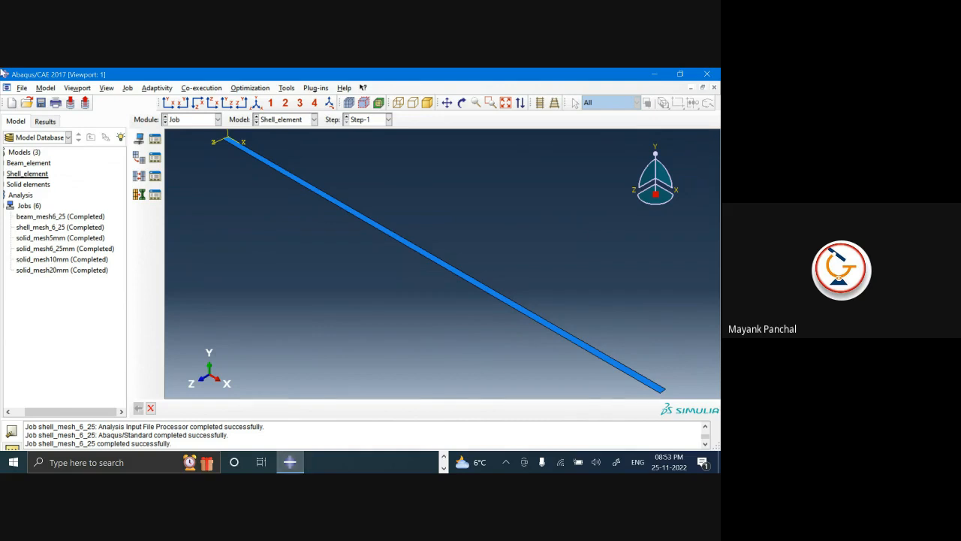
- Save the model database as project_2 in the Project_cantilever beam directory
{"action": "left_click", "coordinate": [22, 88]}
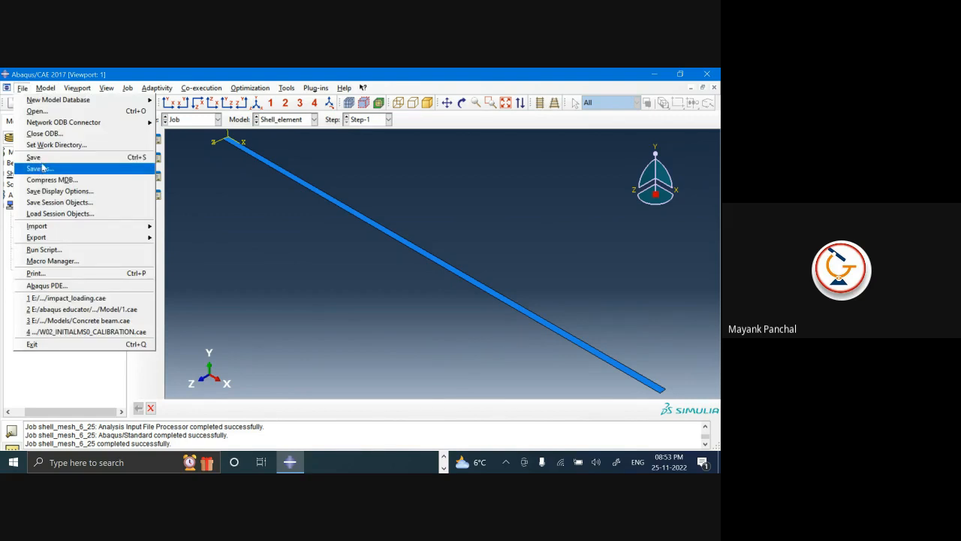
{"action": "left_click", "coordinate": [45, 168]}
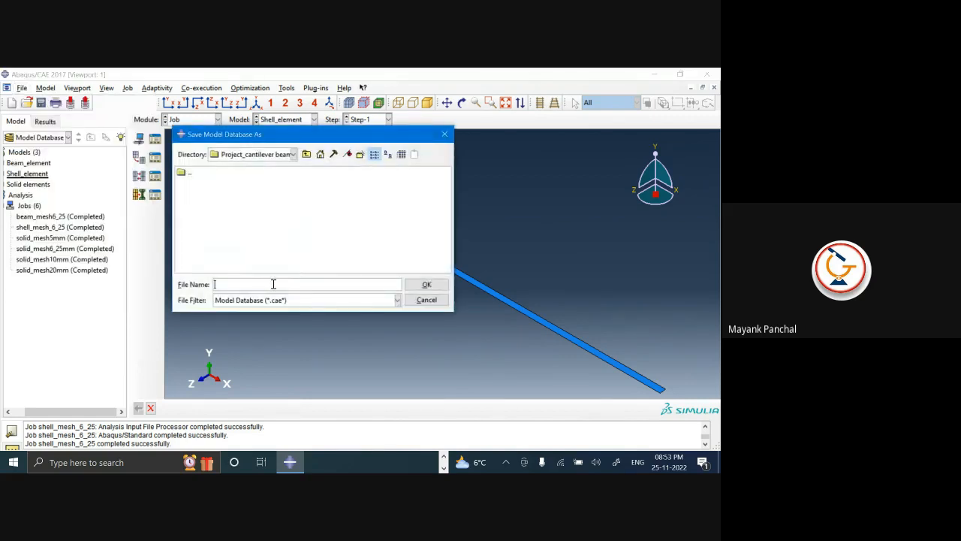
{"action": "type", "text": "project_2"}
{"action": "left_click", "coordinate": [426, 284]}
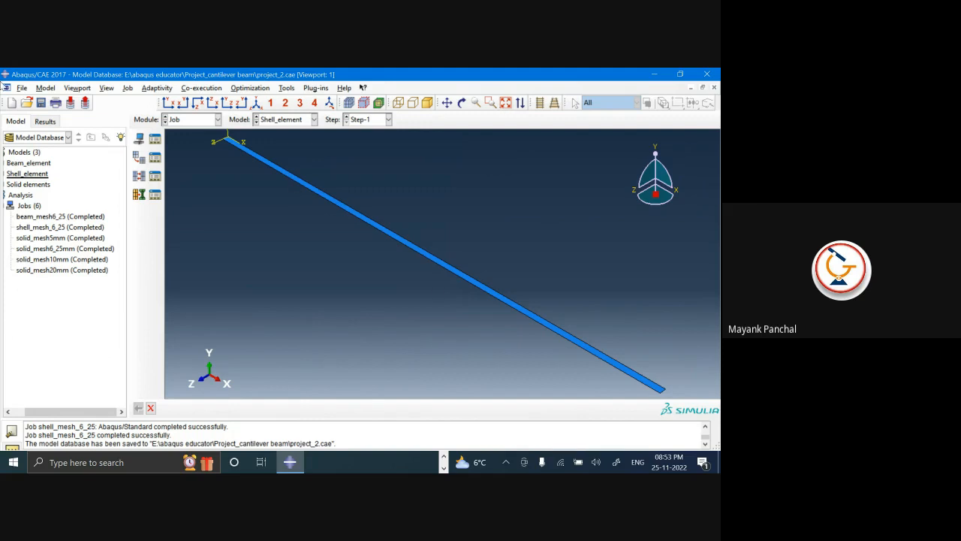
{"action": "left_click", "coordinate": [22, 88]}
{"action": "left_click", "coordinate": [45, 157]}
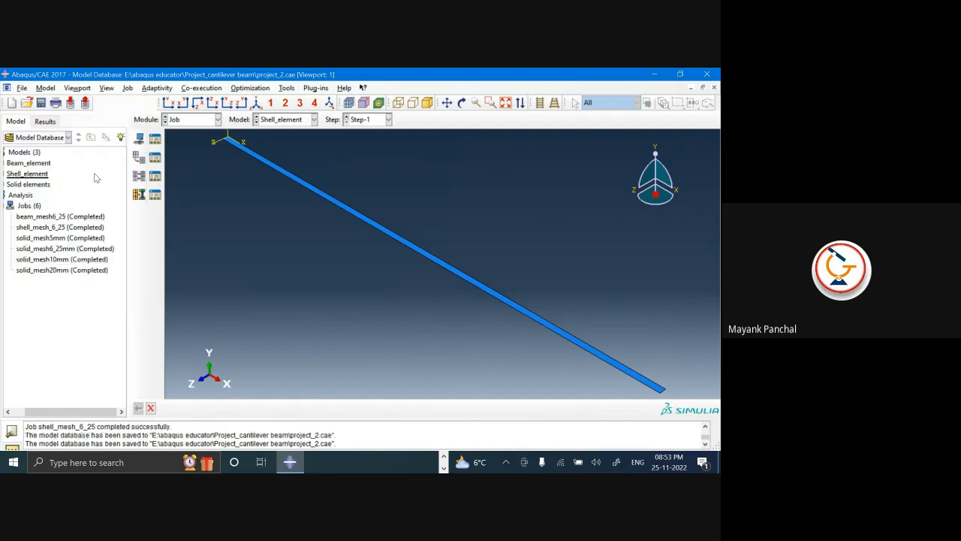
- Switch to Google Drive in Chrome and open the Training Document folder of Abaqus Training Batch 001
{"action": "left_click", "coordinate": [443, 455]}
{"action": "mouse_move", "coordinate": [334, 461]}
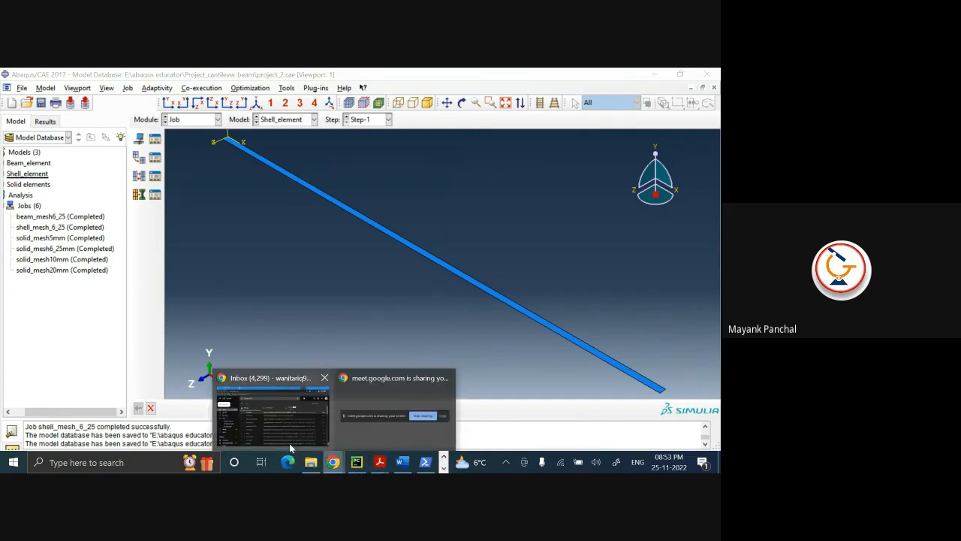
{"action": "left_click", "coordinate": [292, 428]}
{"action": "left_click", "coordinate": [24, 75]}
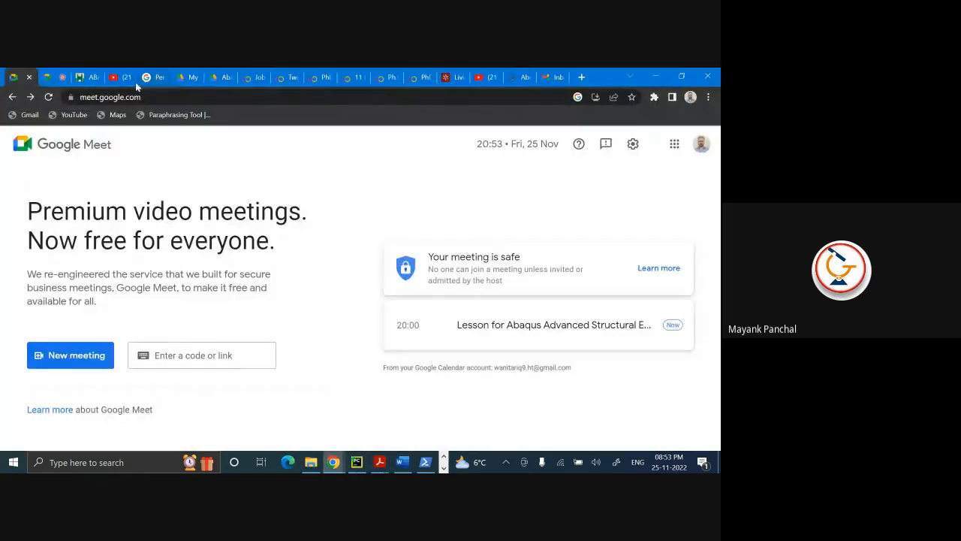
{"action": "left_click", "coordinate": [187, 76]}
{"action": "left_click", "coordinate": [225, 77]}
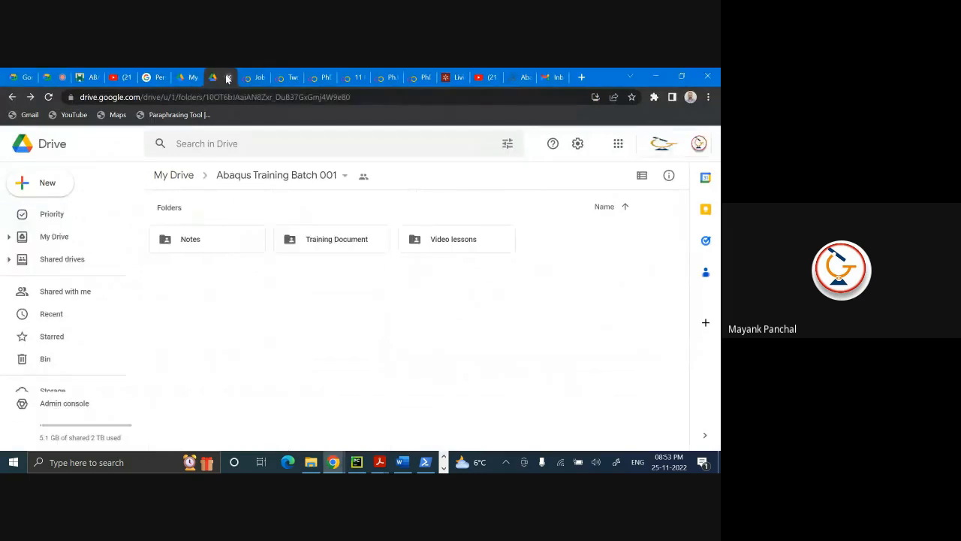
{"action": "double_click", "coordinate": [334, 239]}
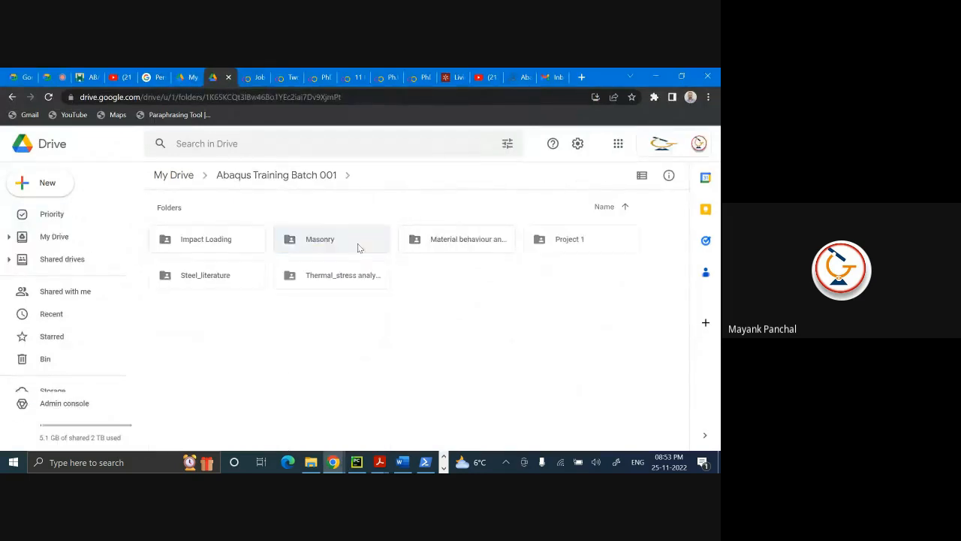
- Create a new folder named Project_solid_shell_beam inside the Training Document folder
{"action": "right_click", "coordinate": [303, 368]}
{"action": "left_click", "coordinate": [366, 208]}
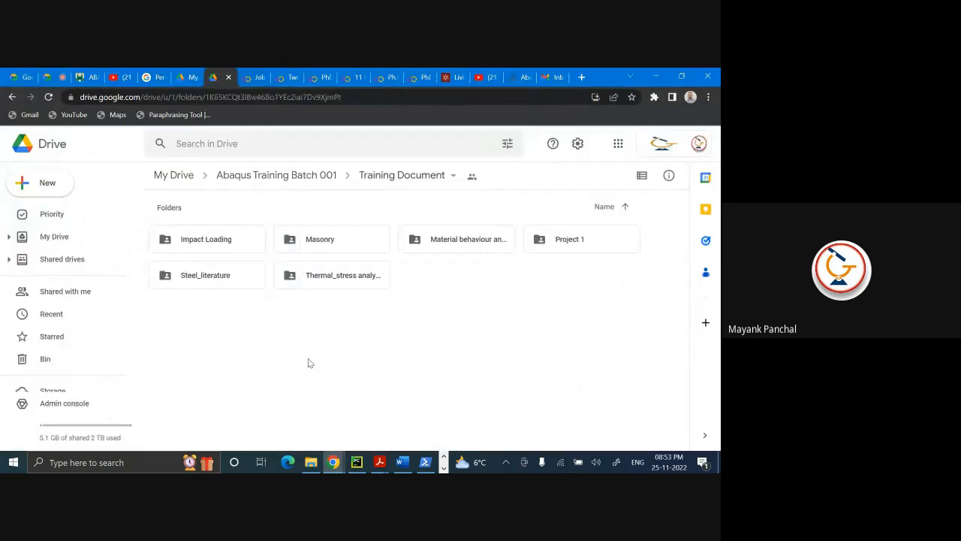
{"action": "key", "text": "BackSpace"}
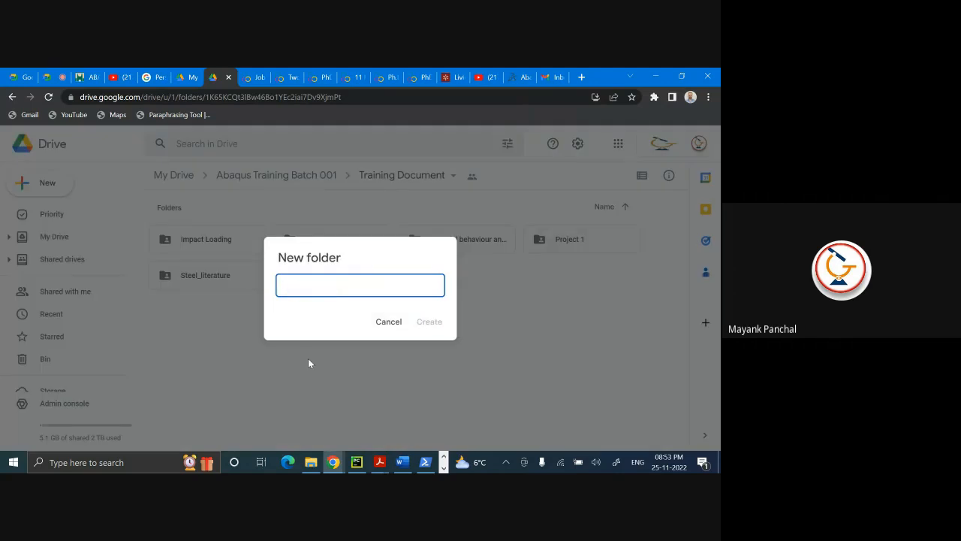
{"action": "type", "text": "Pl"}
{"action": "type", "text": "oject_"}
{"action": "type", "text": "solid_sh"}
{"action": "type", "text": "ell_b"}
{"action": "type", "text": "eam"}
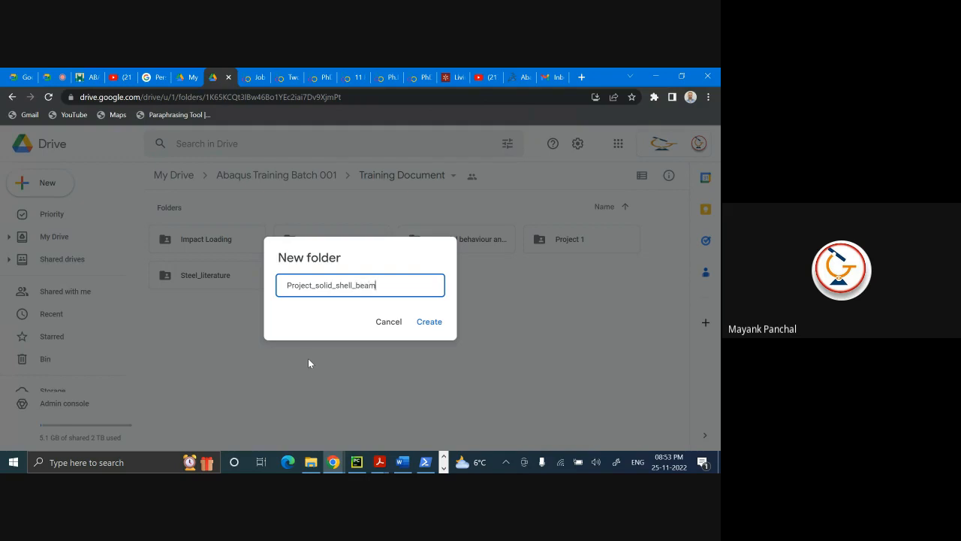
{"action": "left_click", "coordinate": [426, 322]}
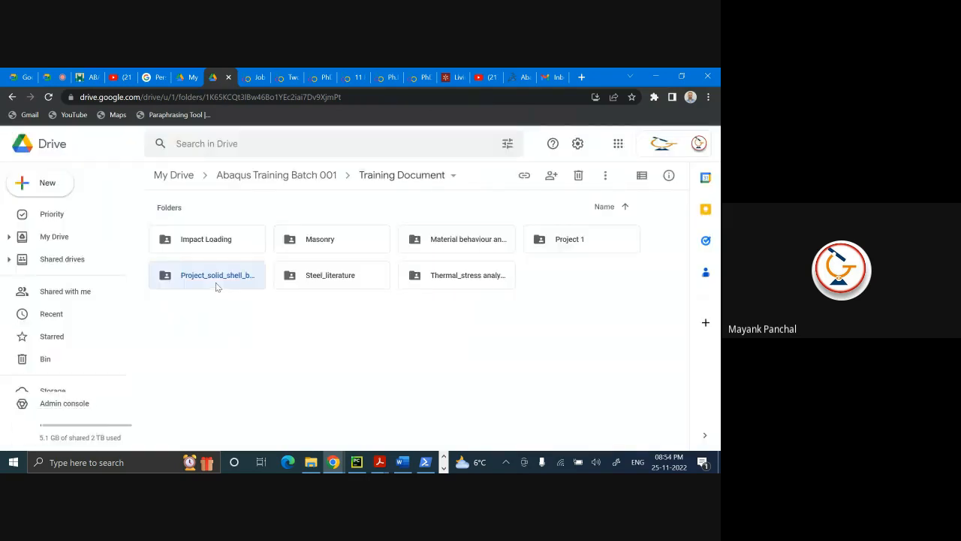
- Open the Project_solid_shell_beam folder, start a file upload and browse to the local Project_cantilever beam folder
{"action": "left_click", "coordinate": [66, 210]}
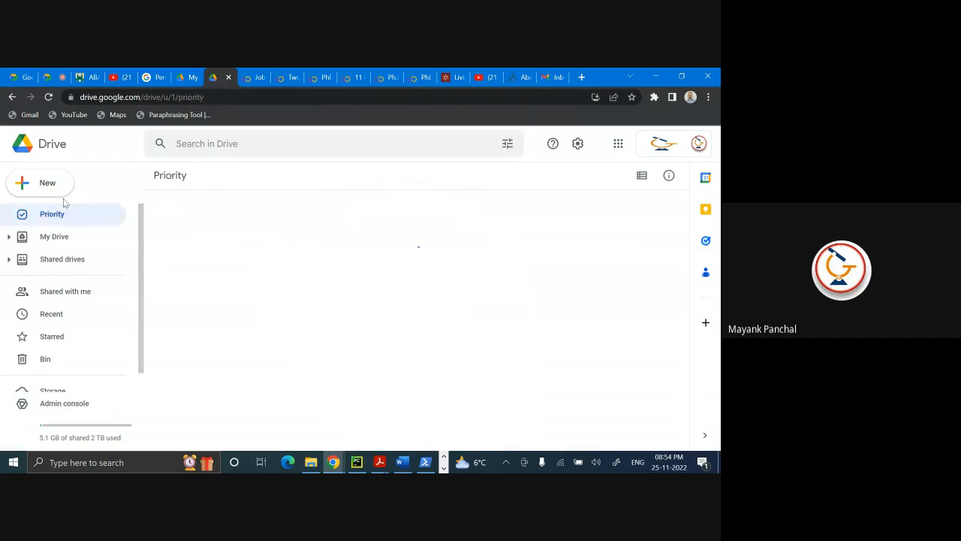
{"action": "key", "text": "alt+Left"}
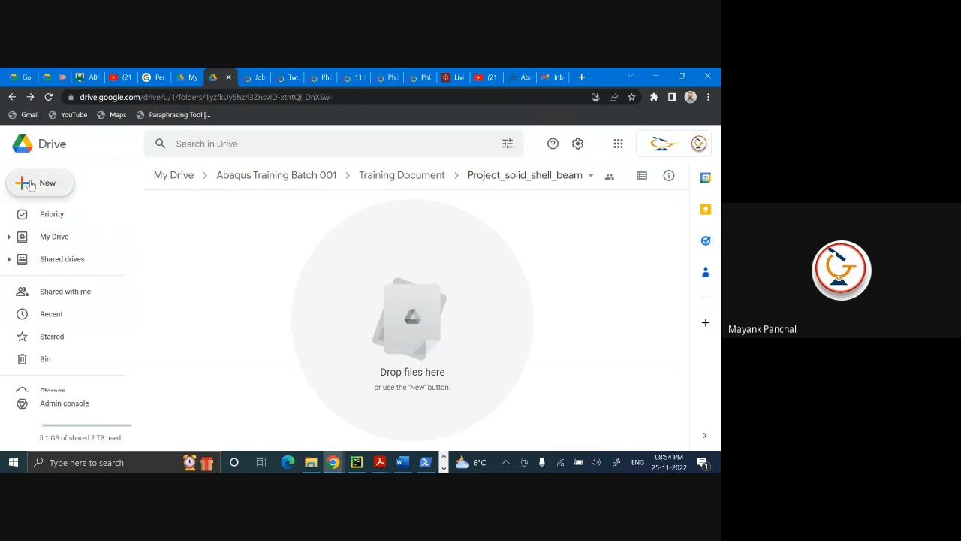
{"action": "left_click", "coordinate": [36, 183]}
{"action": "left_click", "coordinate": [113, 213]}
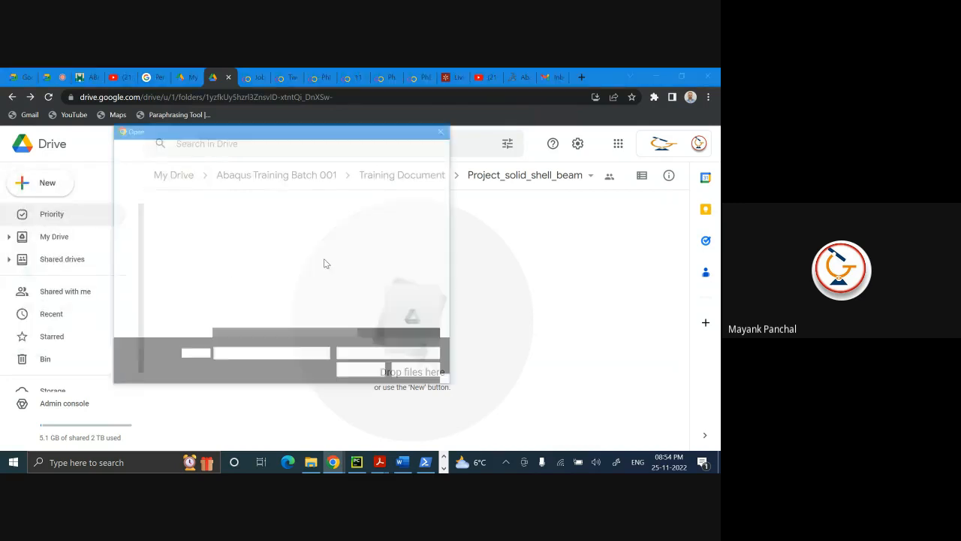
{"action": "left_click", "coordinate": [205, 148]}
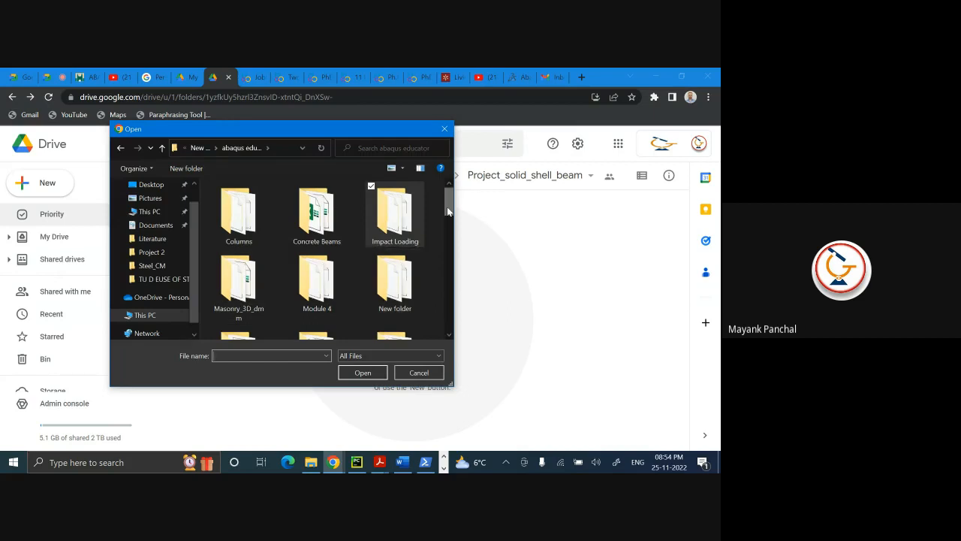
{"action": "left_click_drag", "start_coordinate": [447, 207], "coordinate": [447, 238]}
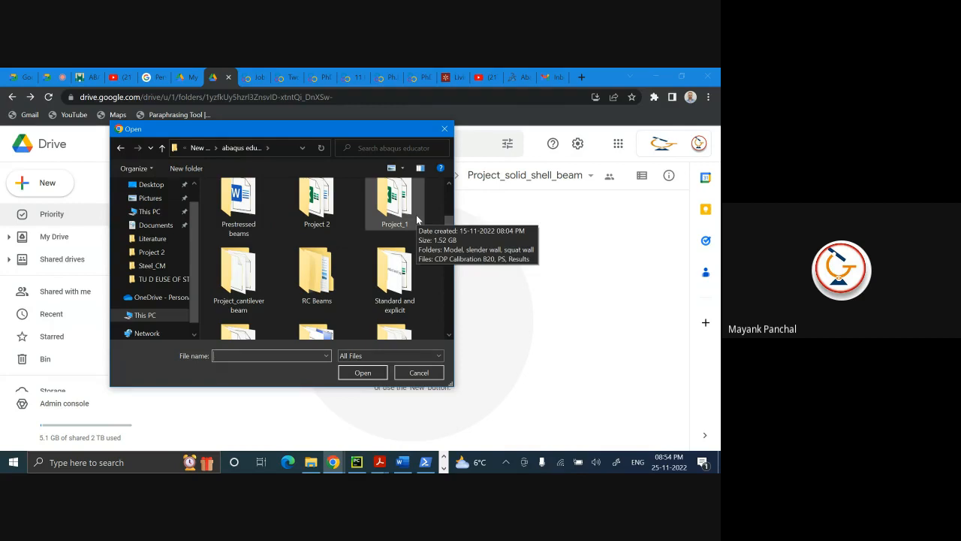
{"action": "double_click", "coordinate": [335, 226]}
{"action": "key", "text": "alt+Left"}
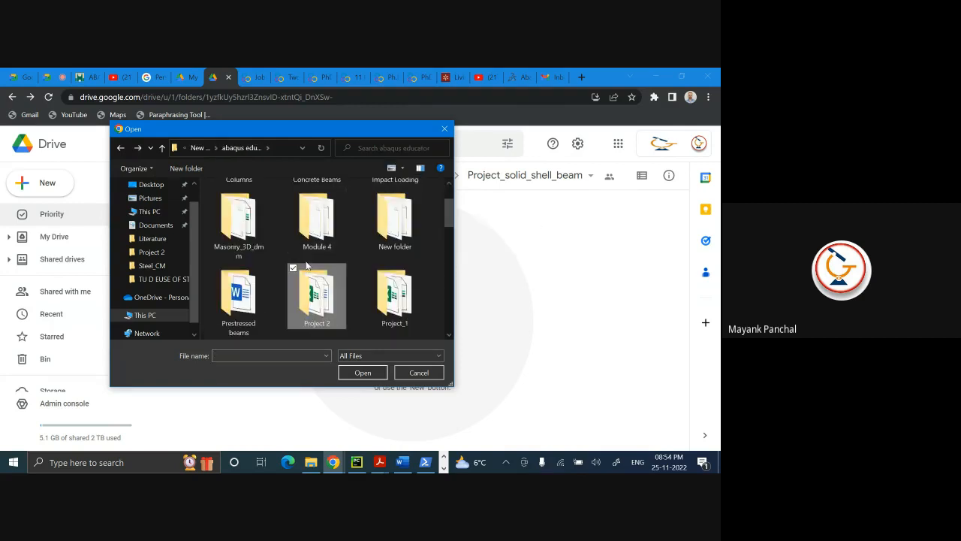
{"action": "left_click_drag", "start_coordinate": [448, 213], "coordinate": [452, 248]}
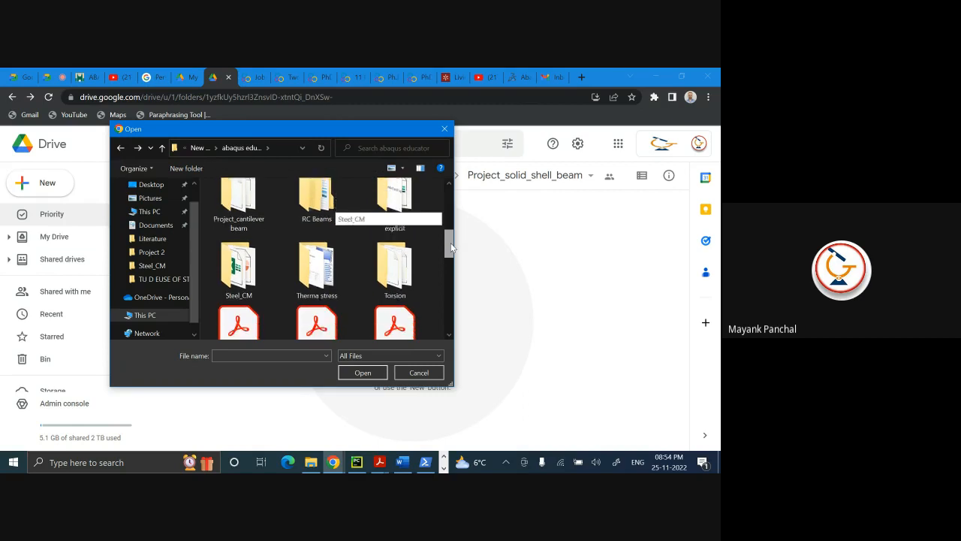
{"action": "double_click", "coordinate": [238, 197]}
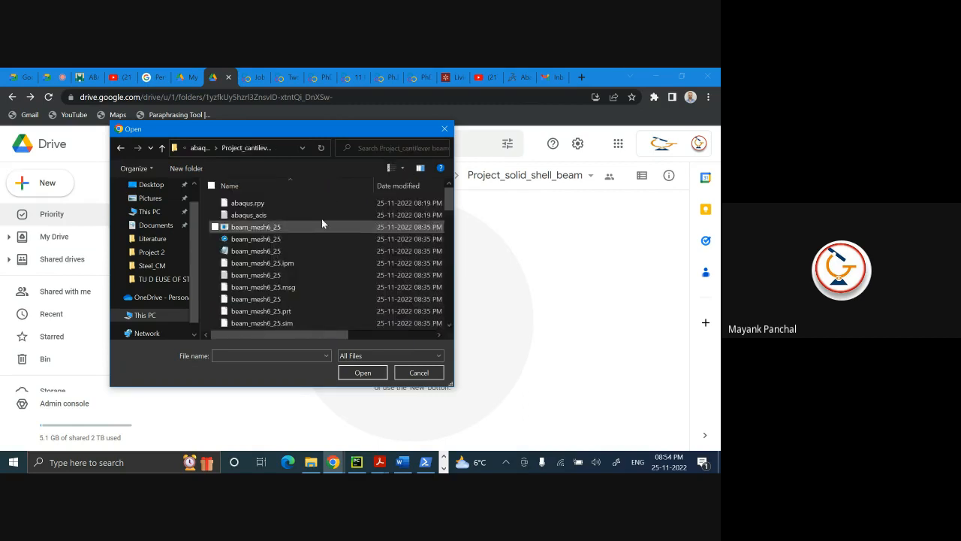
- Upload project_2.cae and project_2.jnl to the Project_solid_shell_beam folder
{"action": "left_click_drag", "start_coordinate": [450, 200], "coordinate": [456, 365]}
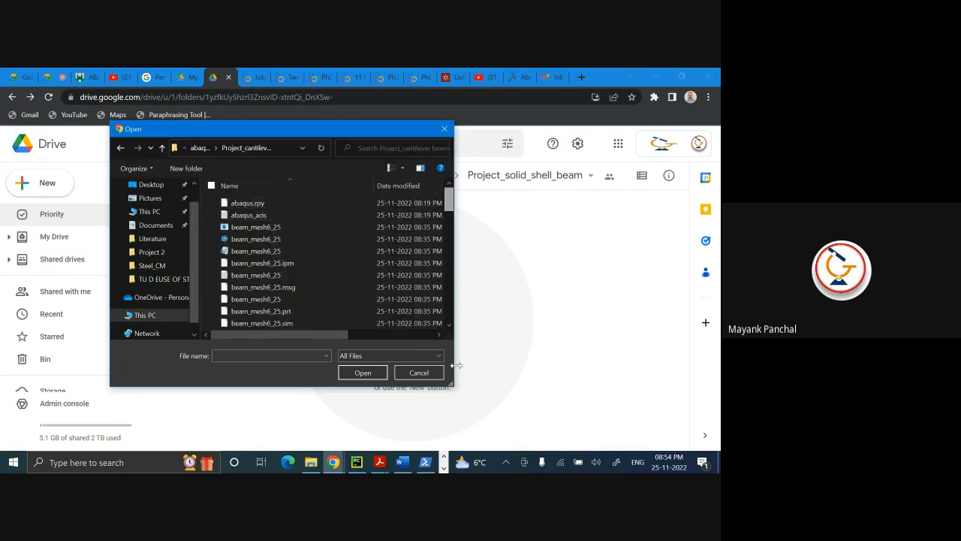
{"action": "left_click_drag", "start_coordinate": [448, 194], "coordinate": [449, 310]}
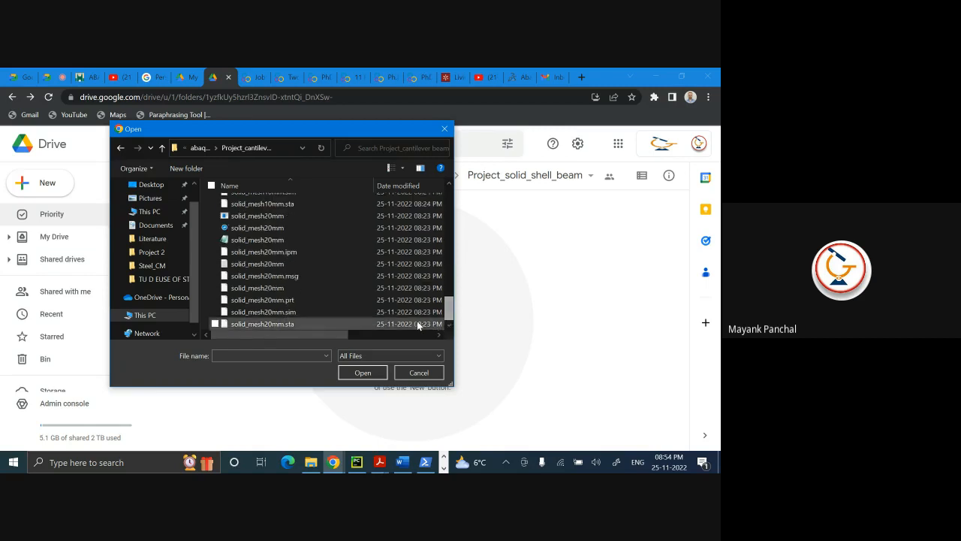
{"action": "mouse_move", "coordinate": [313, 335]}
{"action": "left_mouse_down"}
{"action": "mouse_move", "coordinate": [375, 334]}
{"action": "mouse_move", "coordinate": [332, 336]}
{"action": "left_mouse_up"}
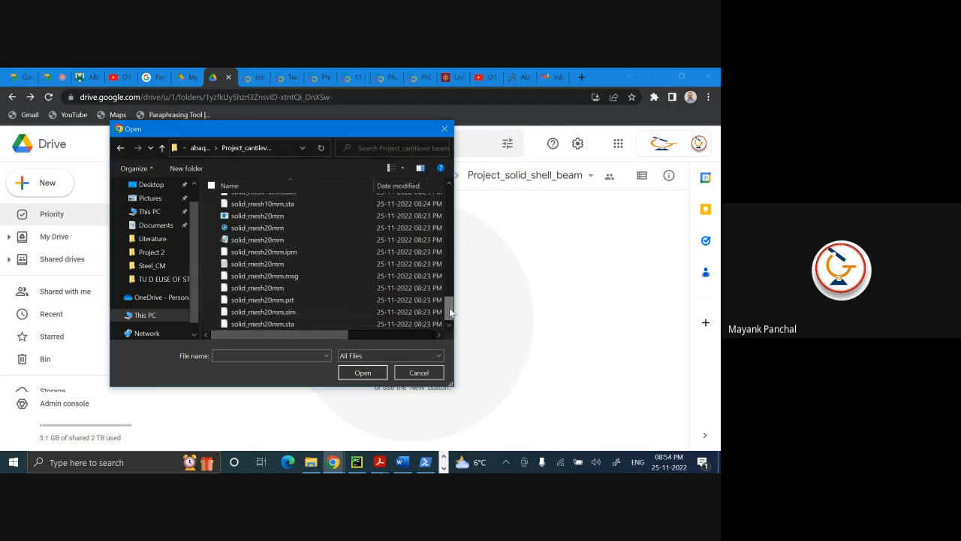
{"action": "left_click_drag", "start_coordinate": [449, 307], "coordinate": [468, 213]}
{"action": "left_click", "coordinate": [340, 262]}
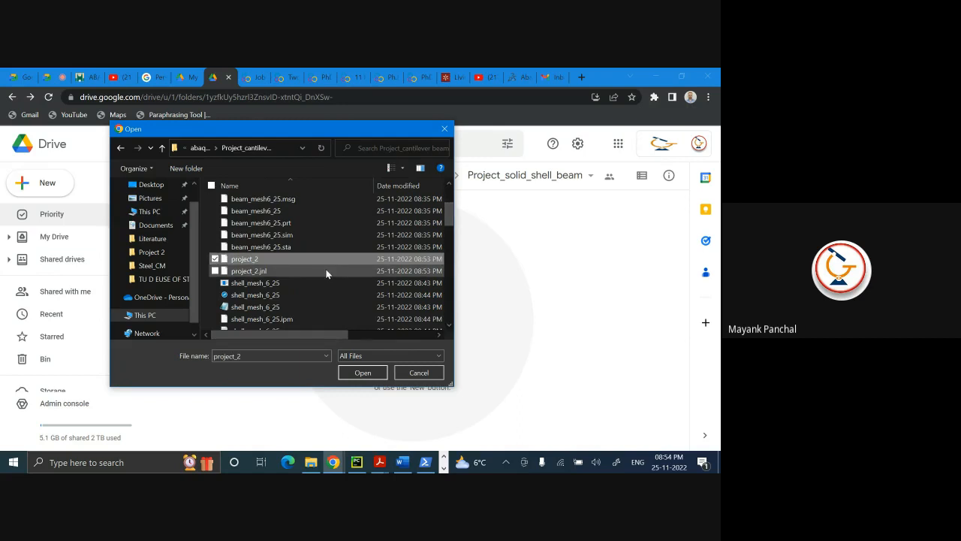
{"action": "left_click", "coordinate": [326, 271], "text": "ctrl"}
{"action": "left_click", "coordinate": [368, 372]}
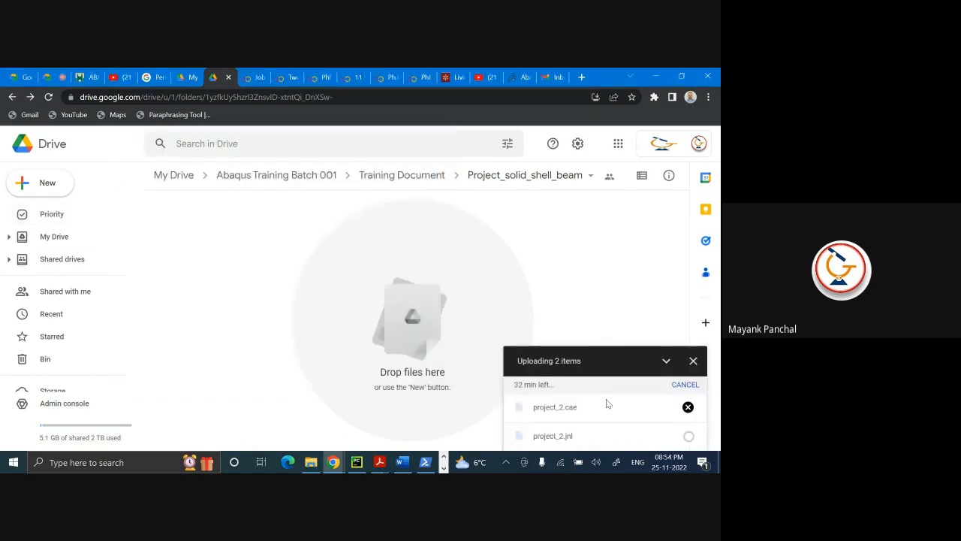
- Close the empty Word window and switch back to the project_2 model in Abaqus/CAE
{"action": "mouse_move", "coordinate": [427, 464]}
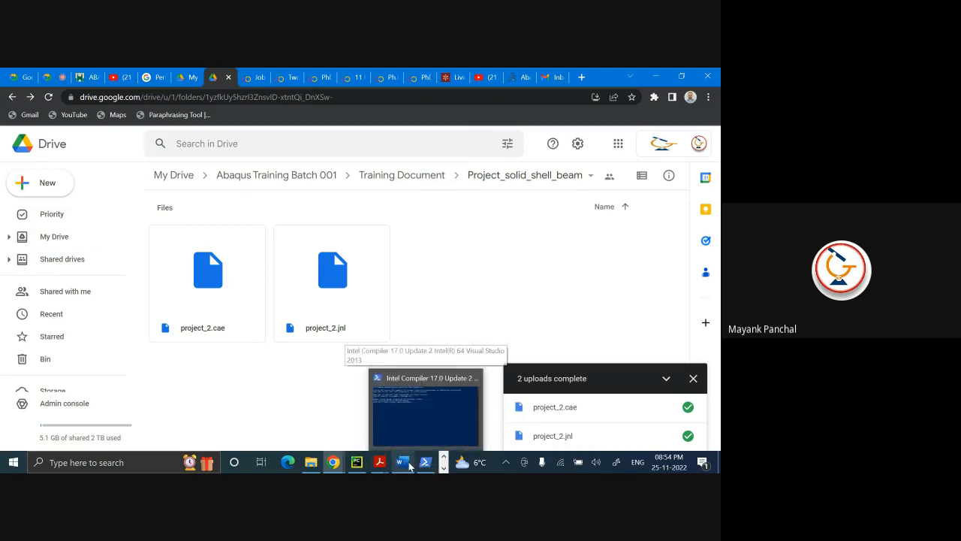
{"action": "left_click", "coordinate": [403, 462]}
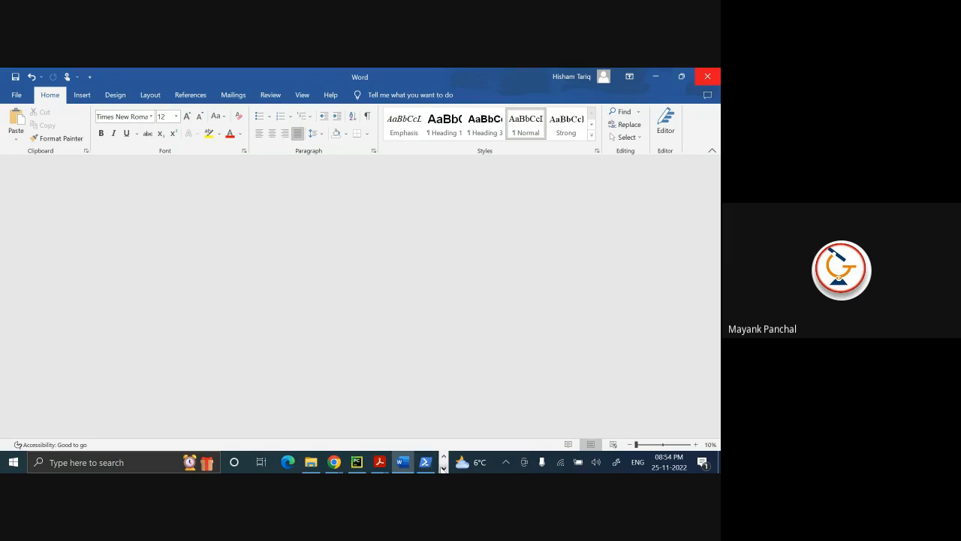
{"action": "left_click", "coordinate": [443, 467]}
{"action": "left_click", "coordinate": [290, 462]}
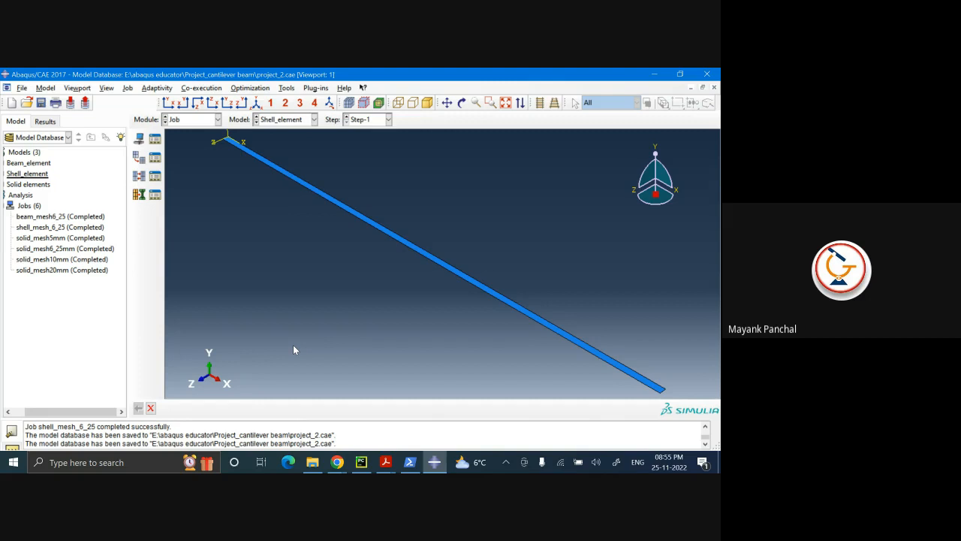
- Switch to the Google Meet call in Chrome and ignore the screen-presenting warning
{"action": "key", "text": "alt+Tab"}
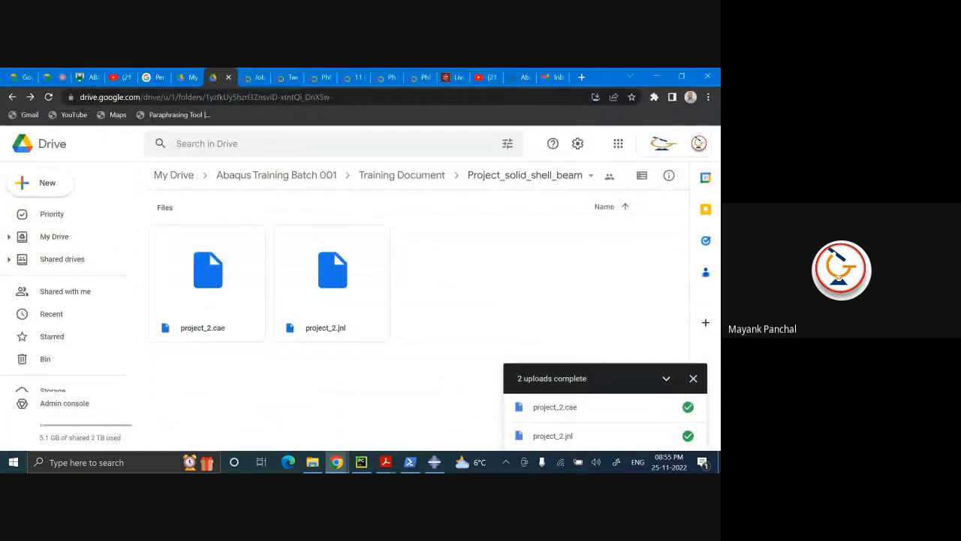
{"action": "left_click", "coordinate": [188, 78]}
{"action": "left_click", "coordinate": [49, 78]}
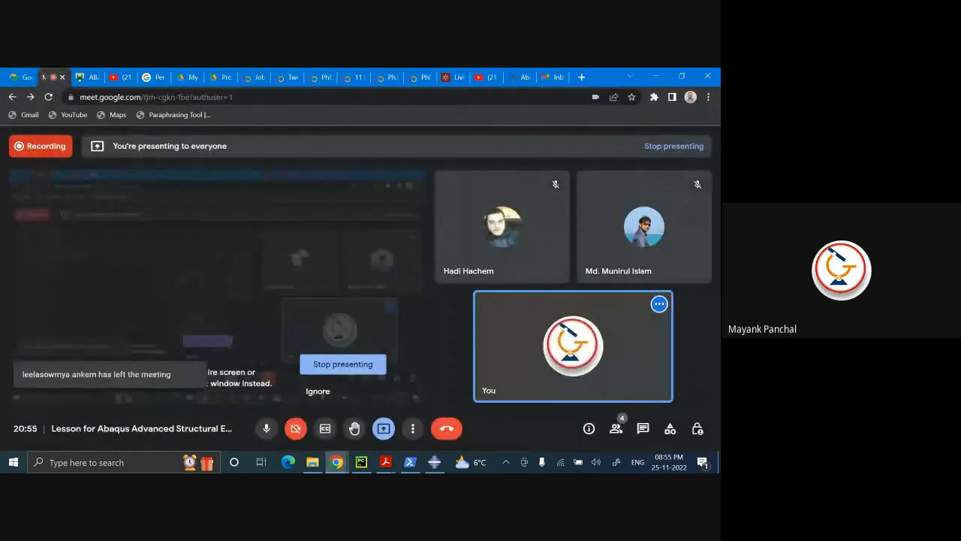
{"action": "left_click", "coordinate": [312, 397]}
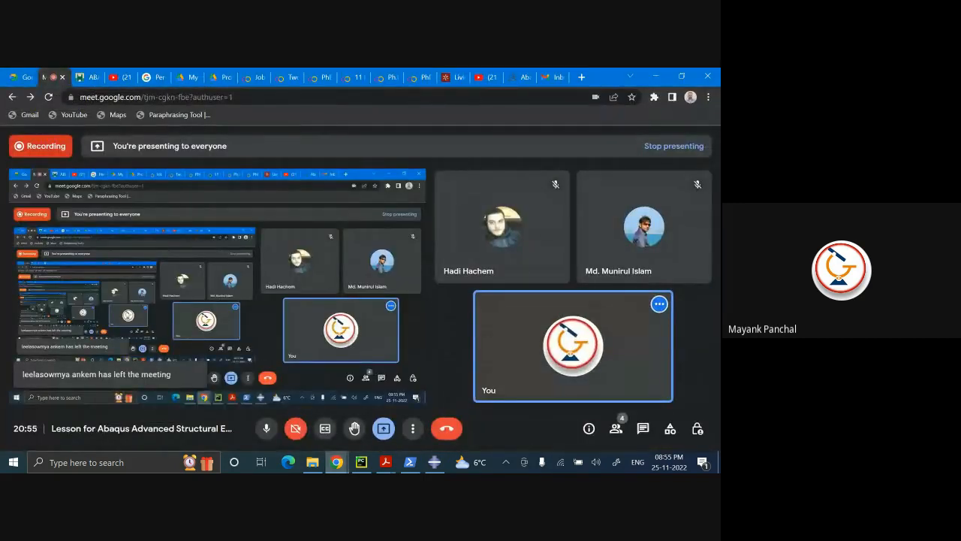
- Review the meeting's participants and invited people, and close the list
{"action": "left_click", "coordinate": [615, 428]}
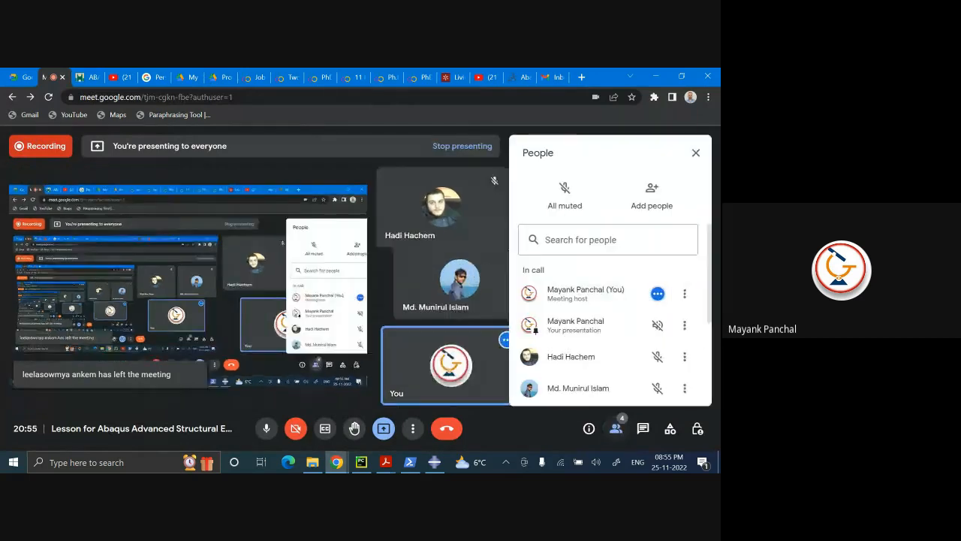
{"action": "scroll", "coordinate": [609, 315], "scroll_direction": "down", "scroll_amount": 2}
{"action": "scroll", "coordinate": [610, 316], "scroll_direction": "down", "scroll_amount": 1}
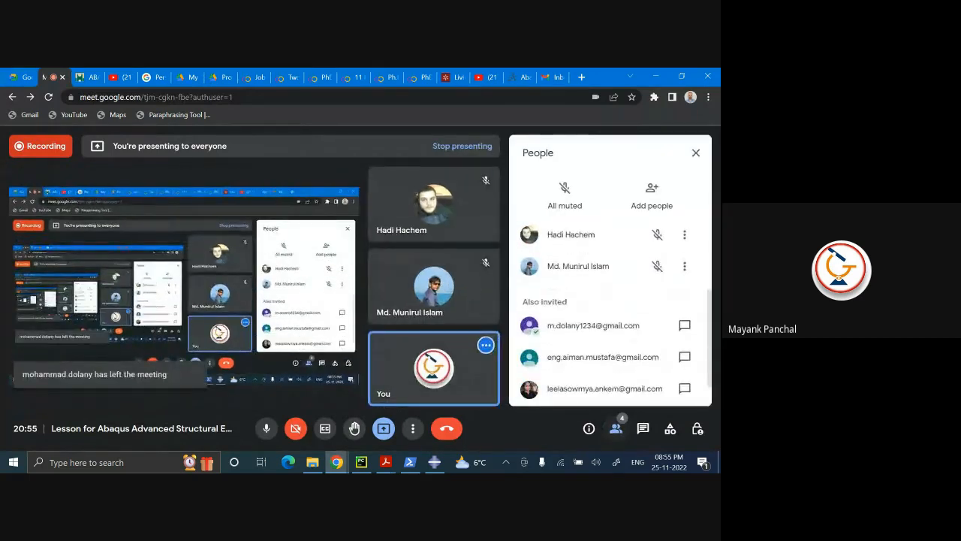
{"action": "scroll", "coordinate": [610, 315], "scroll_direction": "up", "scroll_amount": 1}
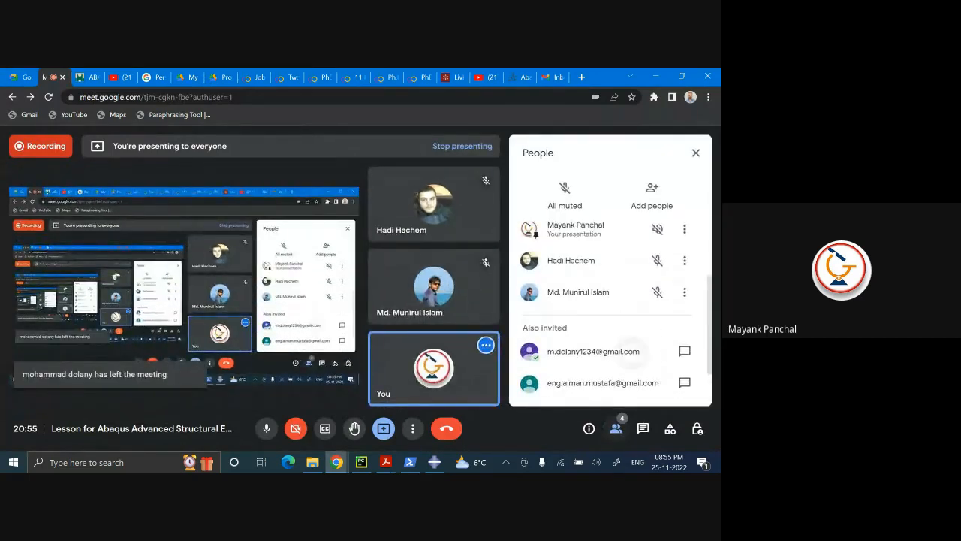
{"action": "scroll", "coordinate": [610, 315], "scroll_direction": "down", "scroll_amount": 2}
{"action": "scroll", "coordinate": [609, 315], "scroll_direction": "up", "scroll_amount": 4}
{"action": "left_click", "coordinate": [696, 153]}
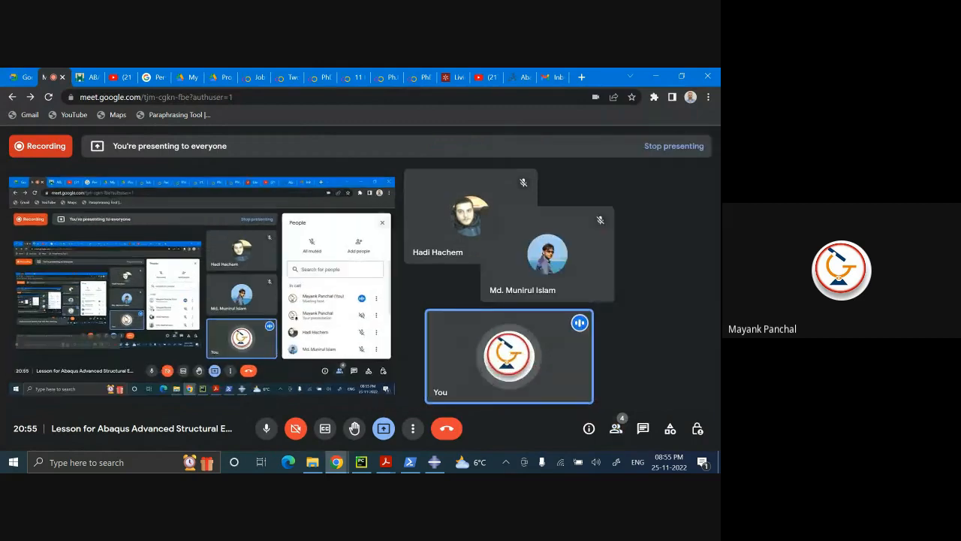
- Switch back to the project_2 model in Abaqus/CAE, review the solid_mesh6_25mm job's monitor for its computation time, and close the monitor
{"action": "key", "text": "alt+Tab"}
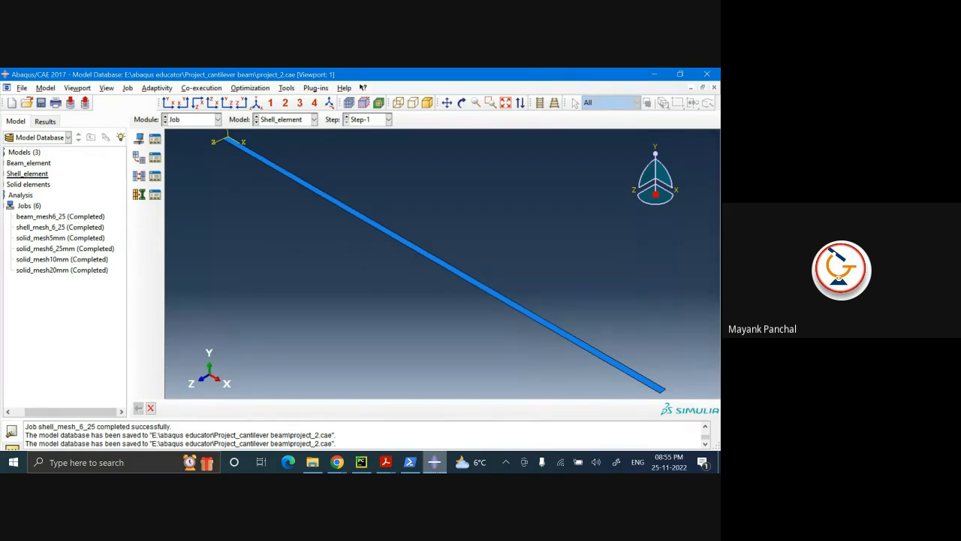
{"action": "left_click", "coordinate": [85, 228]}
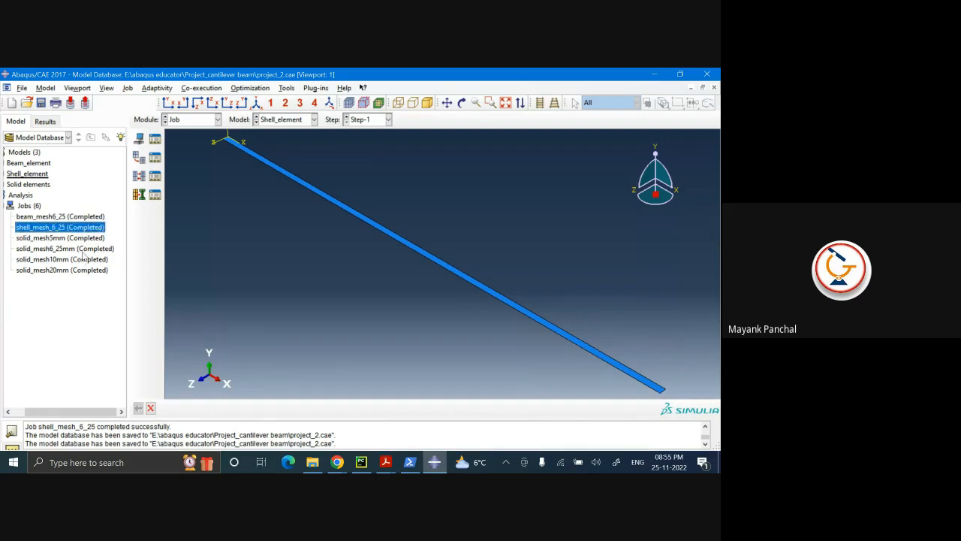
{"action": "right_click", "coordinate": [85, 249]}
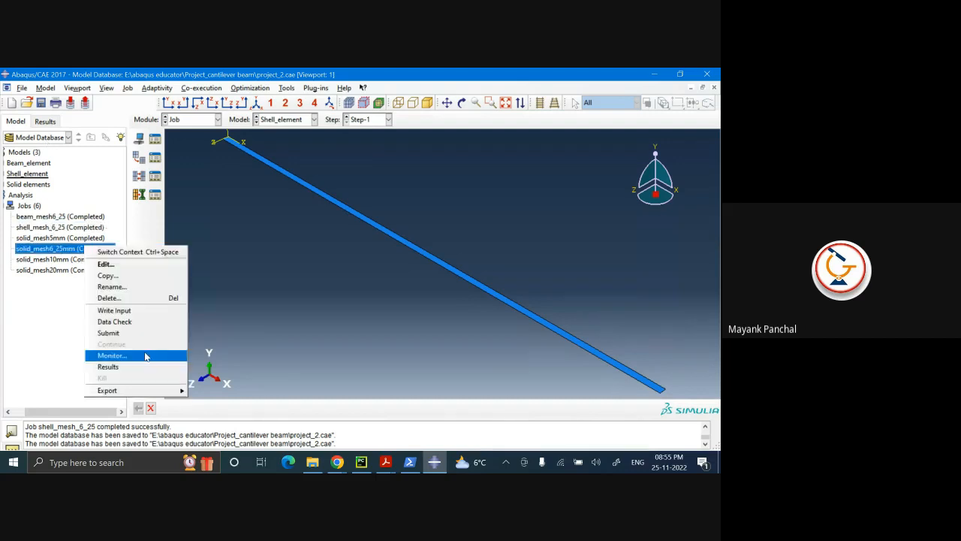
{"action": "left_click", "coordinate": [147, 355]}
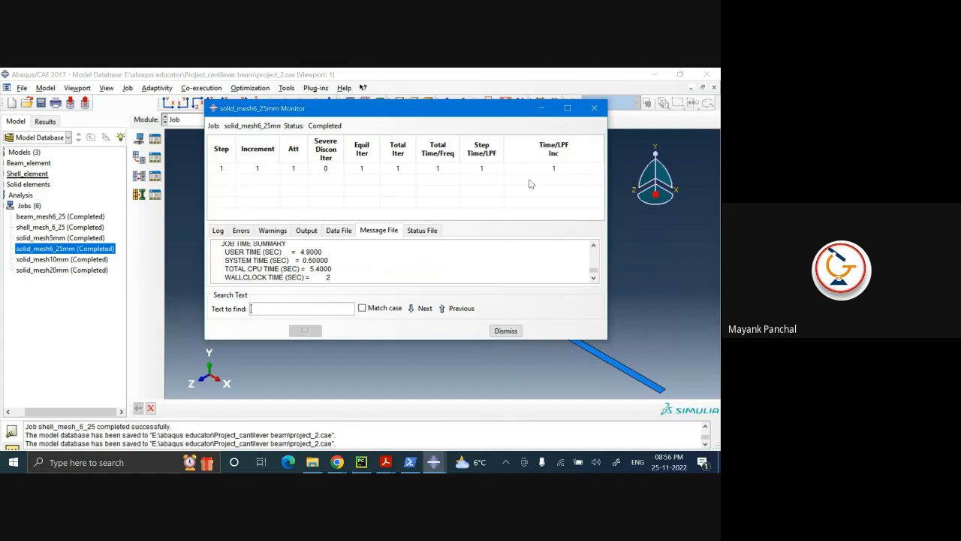
{"action": "left_click", "coordinate": [594, 107]}
- Save the project_2 model database and close Abaqus/CAE to return to the Google Meet call
{"action": "left_click", "coordinate": [22, 87]}
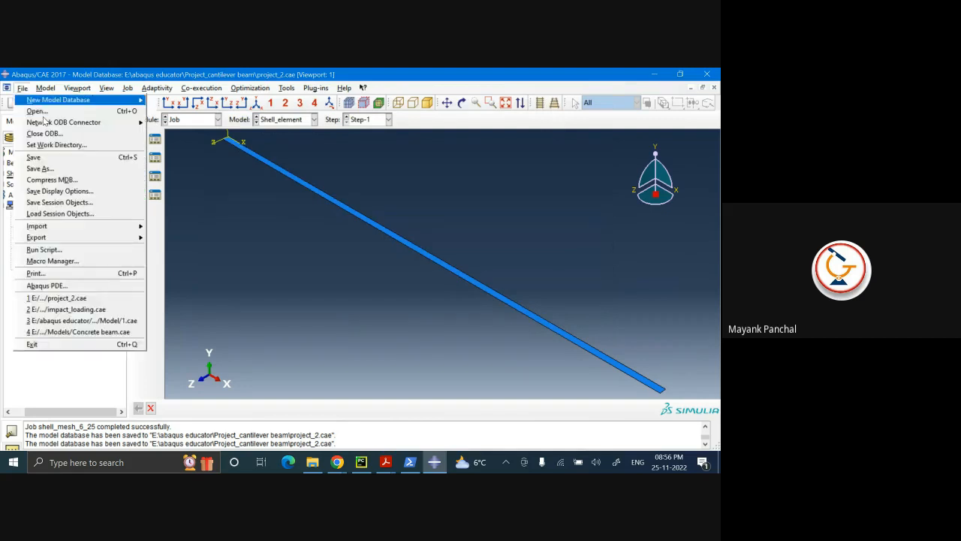
{"action": "left_click", "coordinate": [45, 157]}
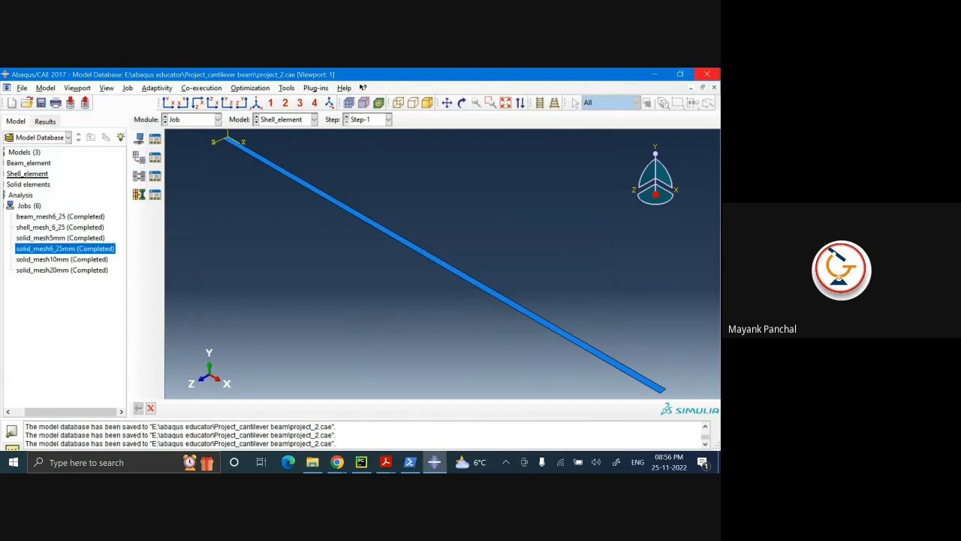
{"action": "left_click", "coordinate": [654, 74]}
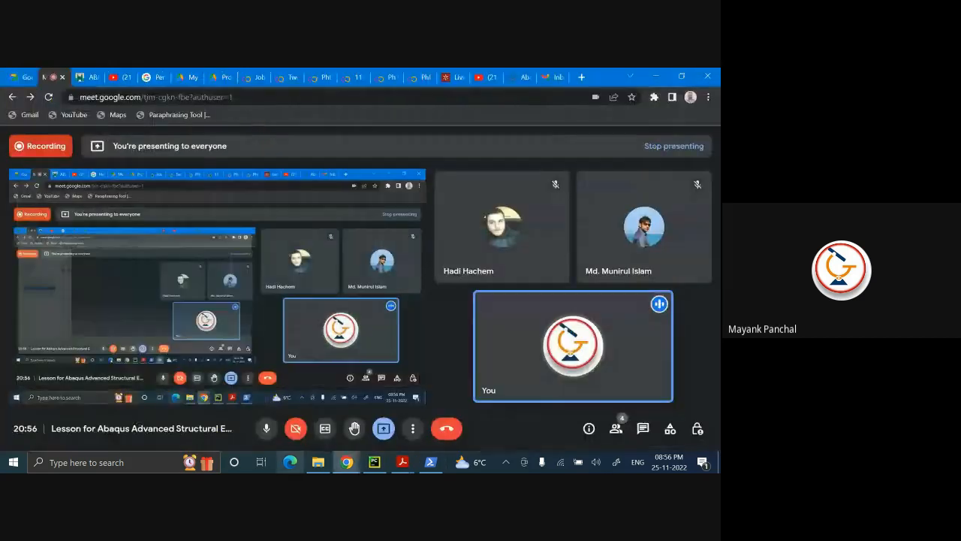
- Open the option to stop presenting the screen in the Google Meet call
{"action": "left_click", "coordinate": [383, 428]}
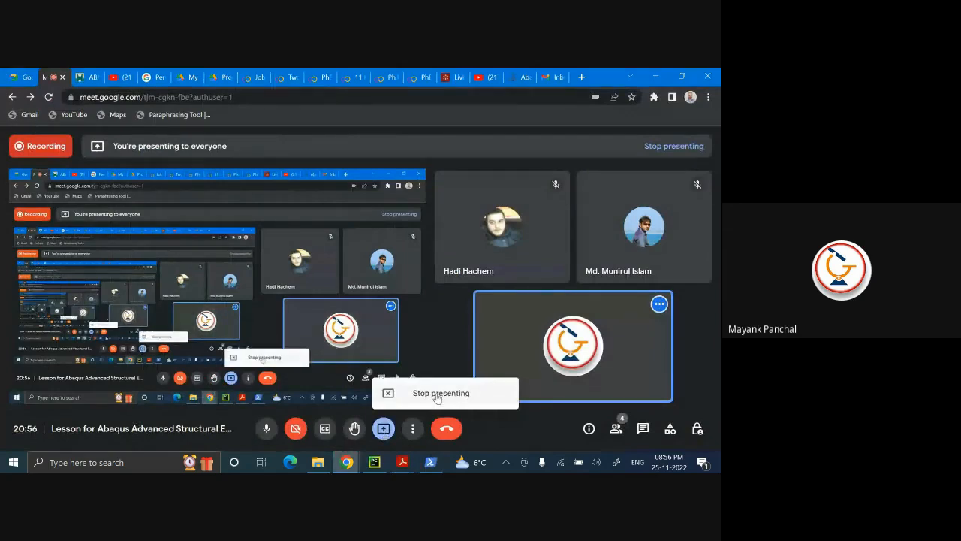